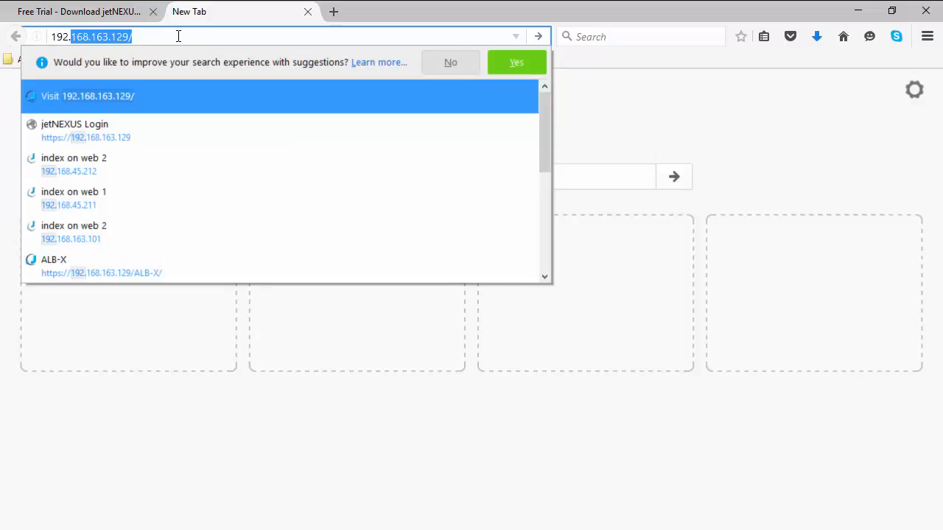
Step: Load 192.168.163.129 in Firefox and log in to the ALB-X console with the admin credentials
click(178, 36)
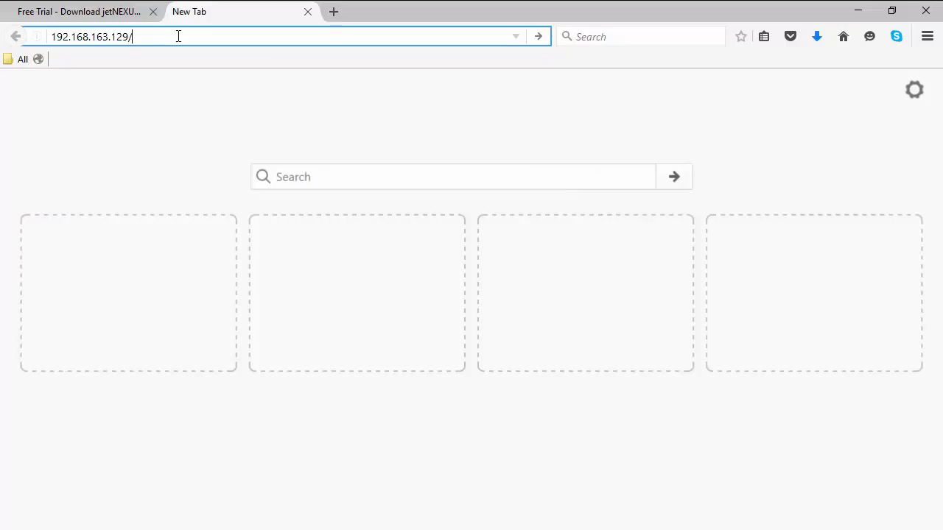
key(Return)
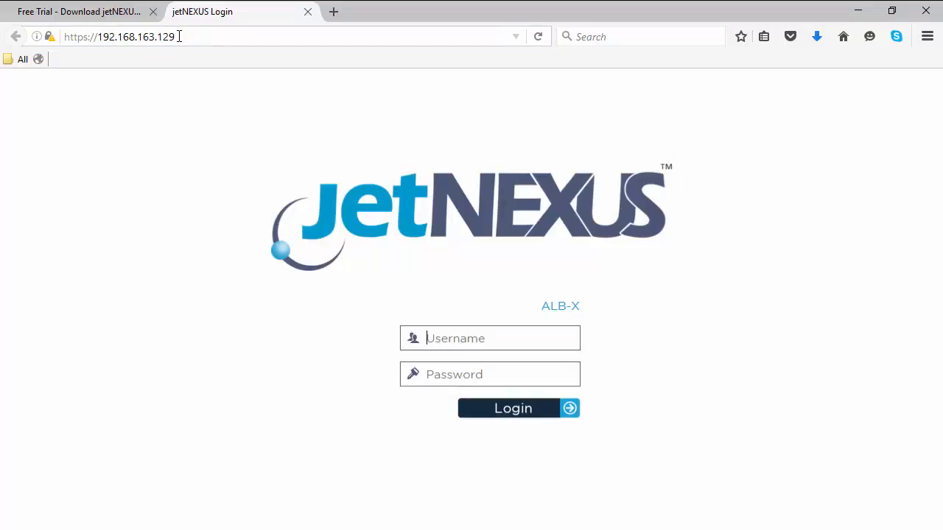
drag(543, 305, 582, 313)
click(544, 341)
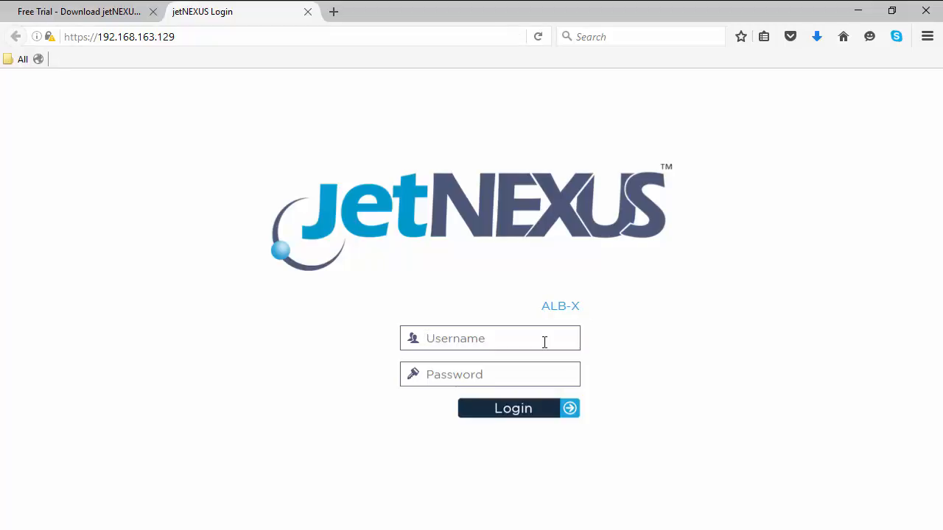
text(admijetnexus)
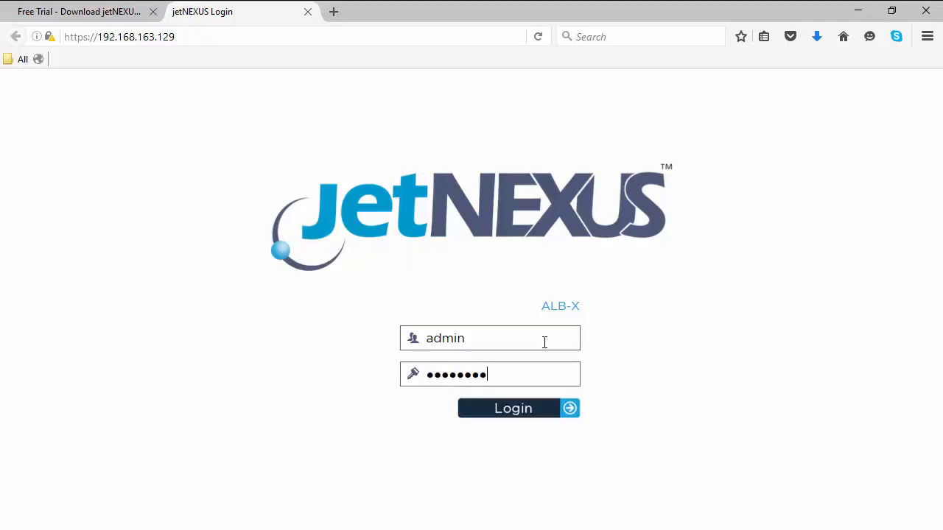
key(Return)
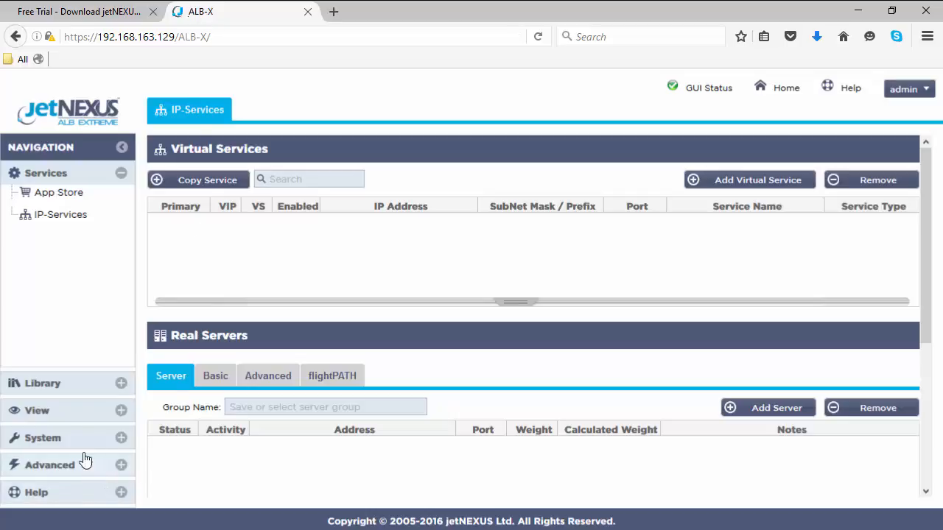
Step: In System > Network, change the ALB Name to "What's new in 4.2.0", save it, and close the tab
click(56, 440)
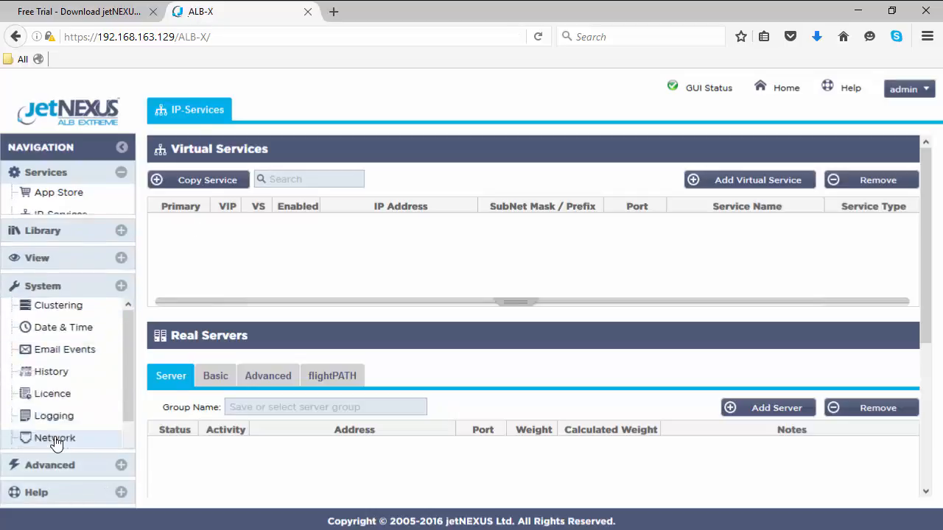
click(69, 409)
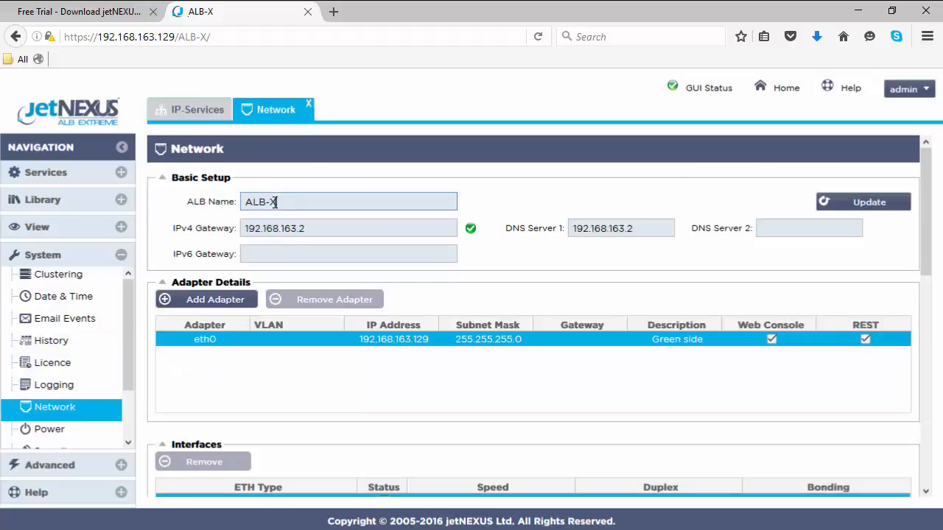
drag(303, 204, 229, 208)
text(What)
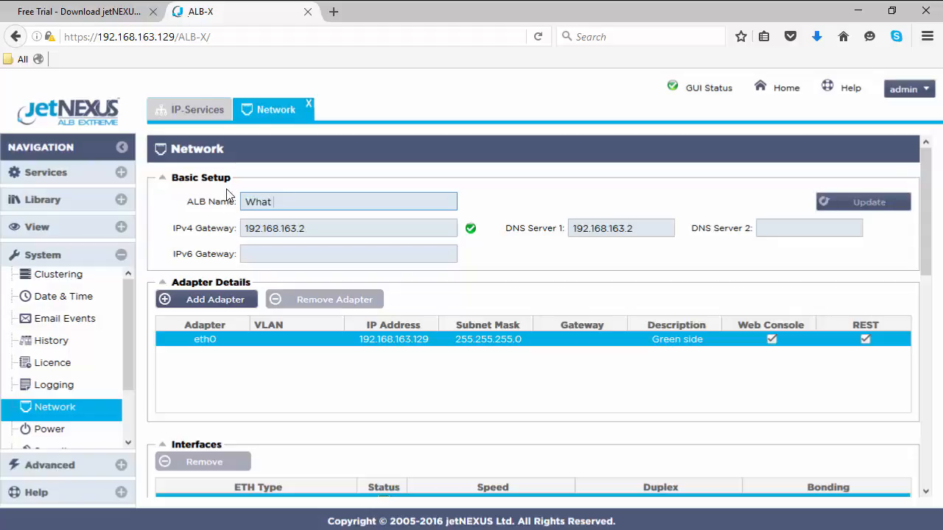
key(BackSpace)
text('s new in 4.2.0)
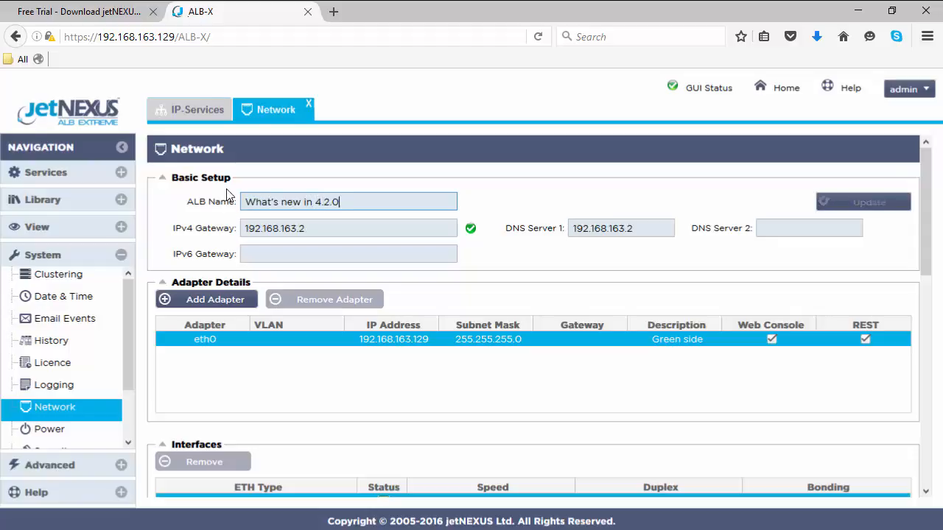
click(872, 203)
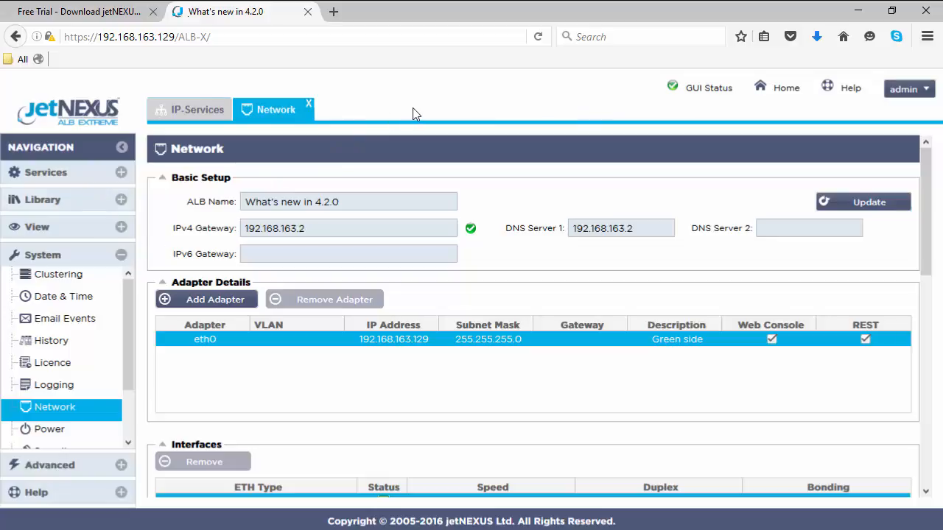
click(309, 106)
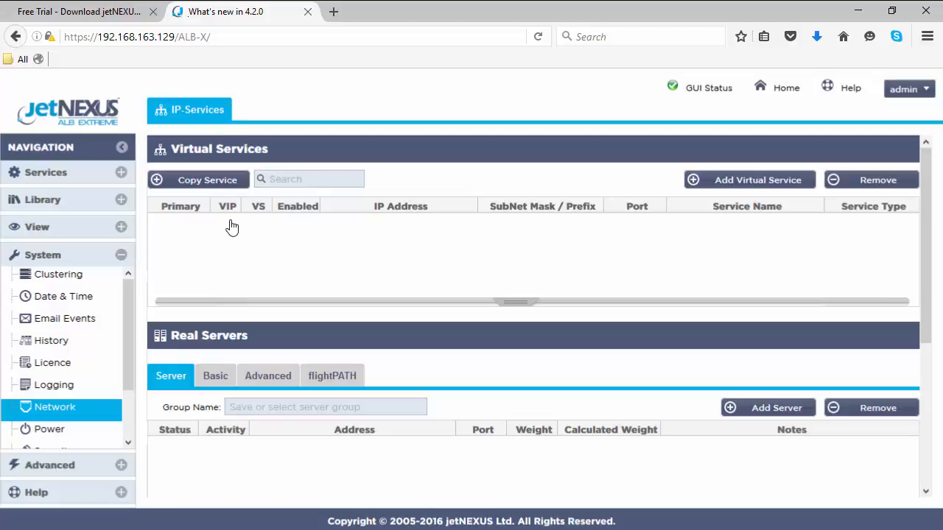
Step: Open Services > App Store and scroll through its product categories down to flightPATH
click(78, 178)
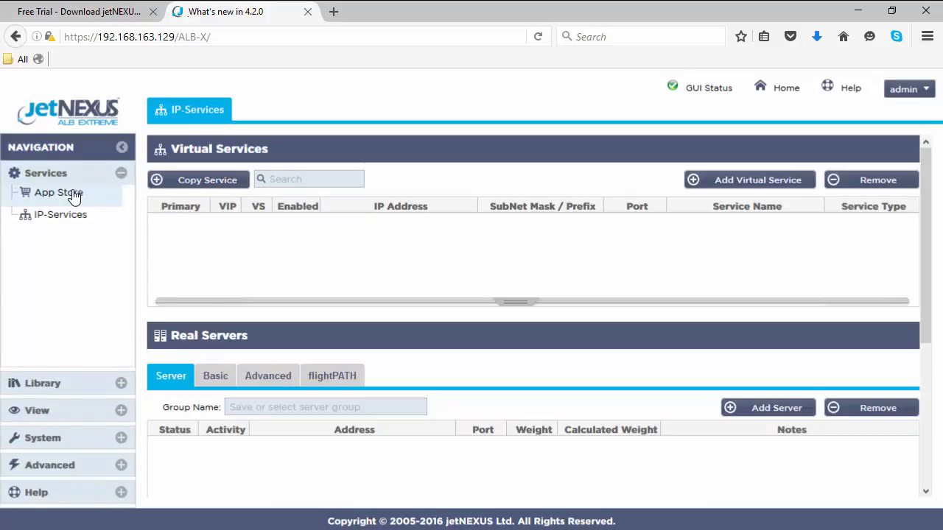
click(75, 196)
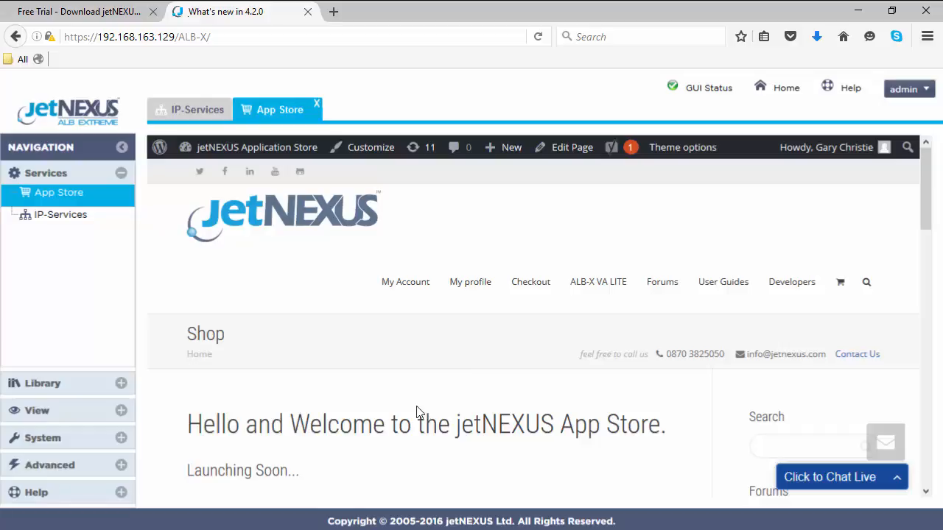
scroll(416, 408, down, 5)
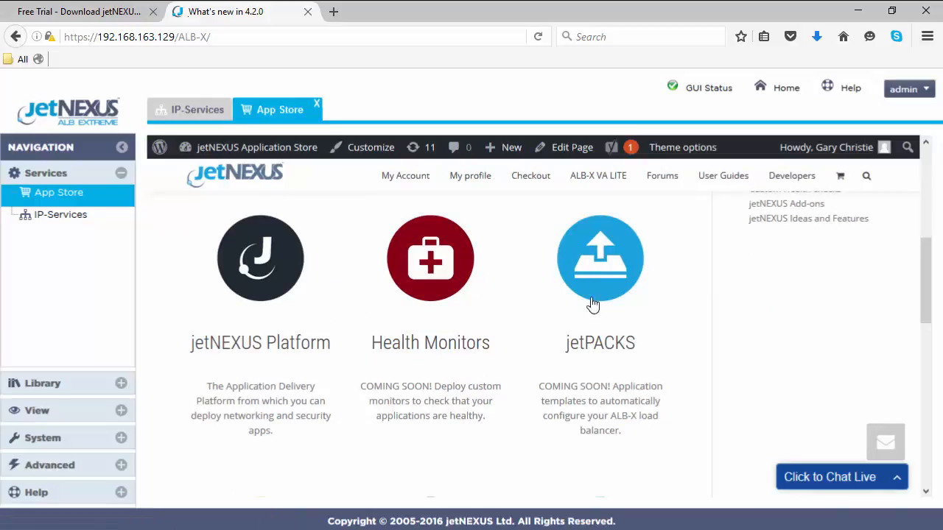
scroll(580, 378, down, 1)
scroll(580, 378, down, 3)
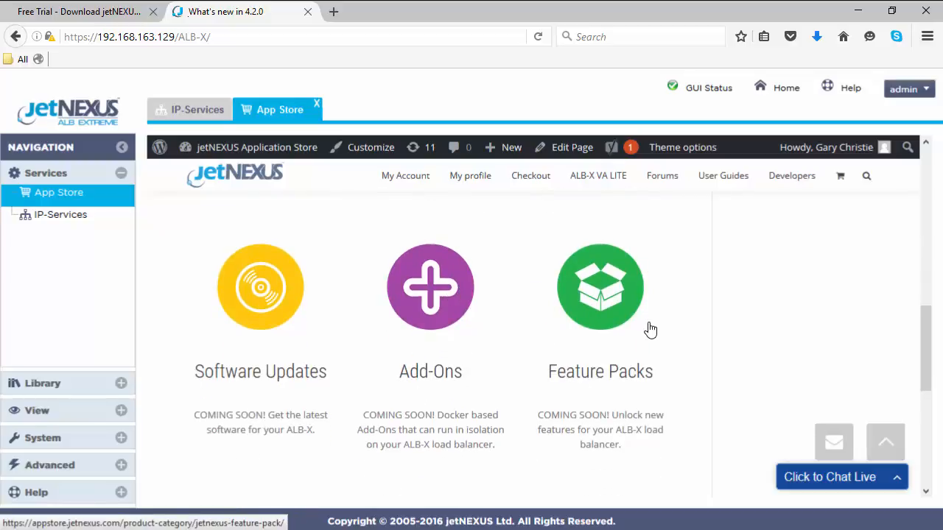
scroll(650, 330, down, 3)
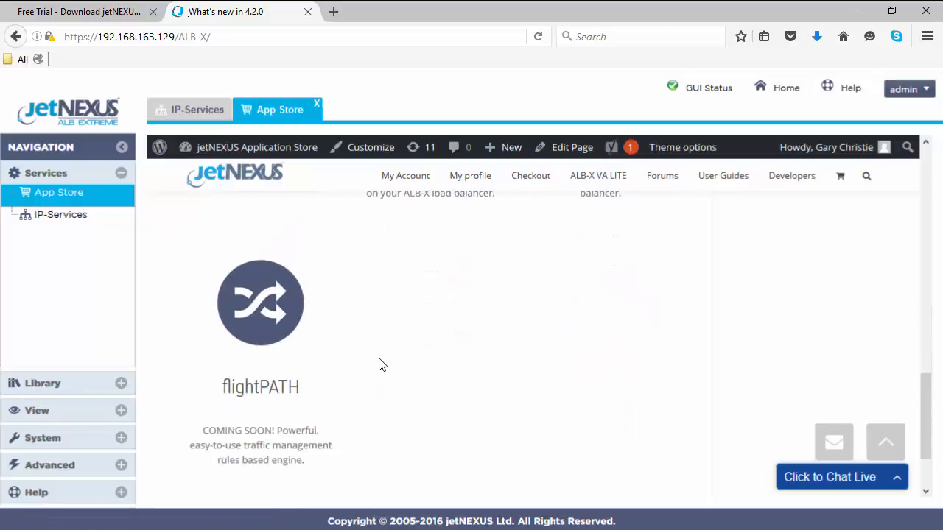
Step: Browse the flightPATH library and the real servers' flightPATH tab, then open the empty Add-Ons library
click(62, 225)
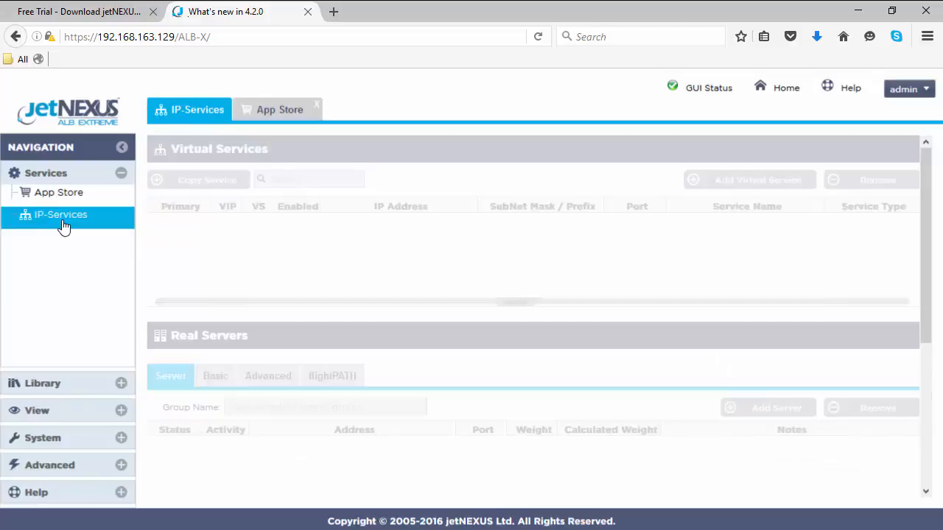
click(53, 388)
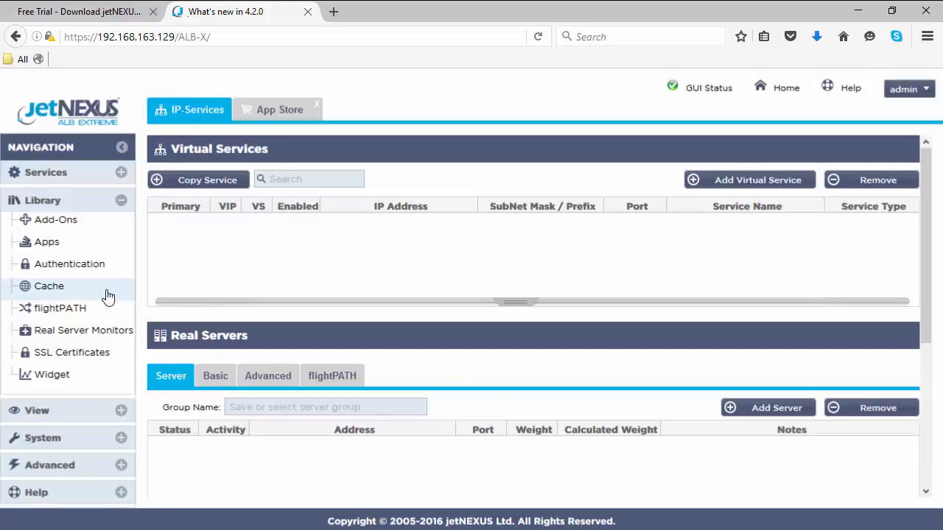
click(73, 317)
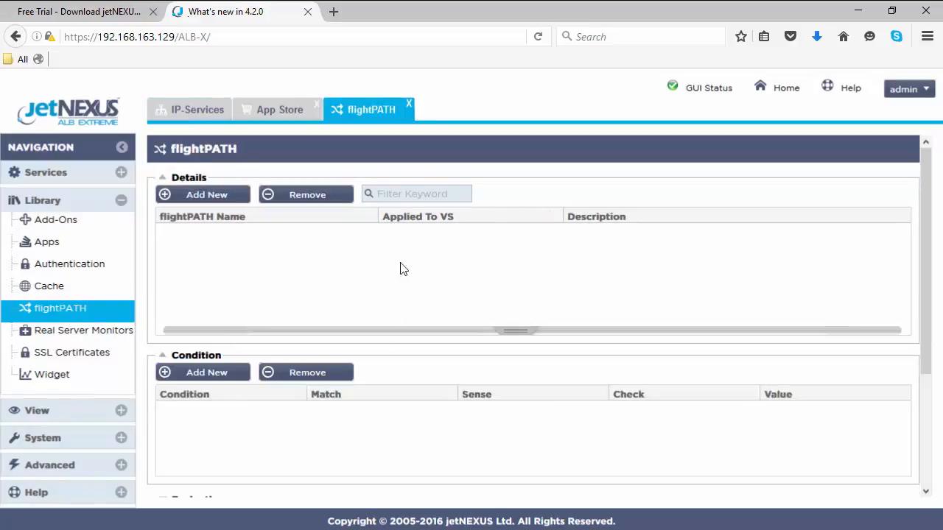
click(202, 112)
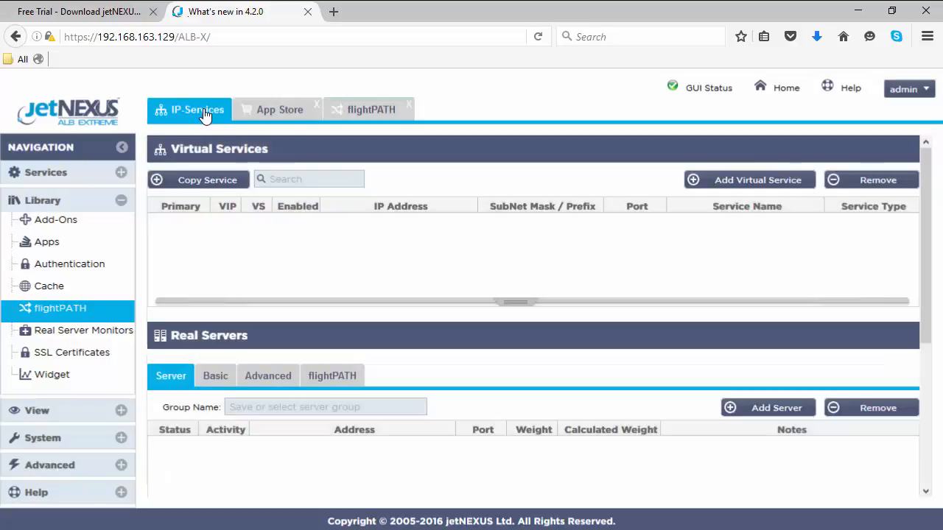
click(332, 379)
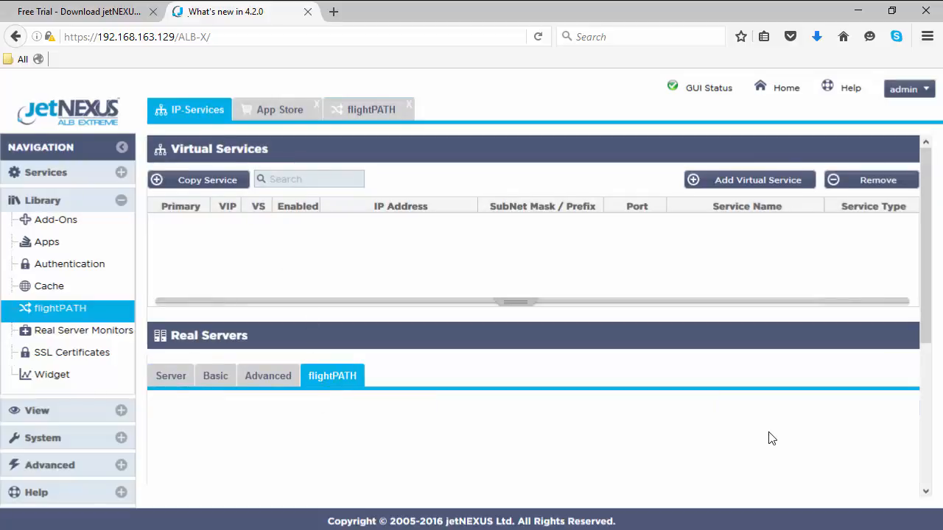
click(173, 383)
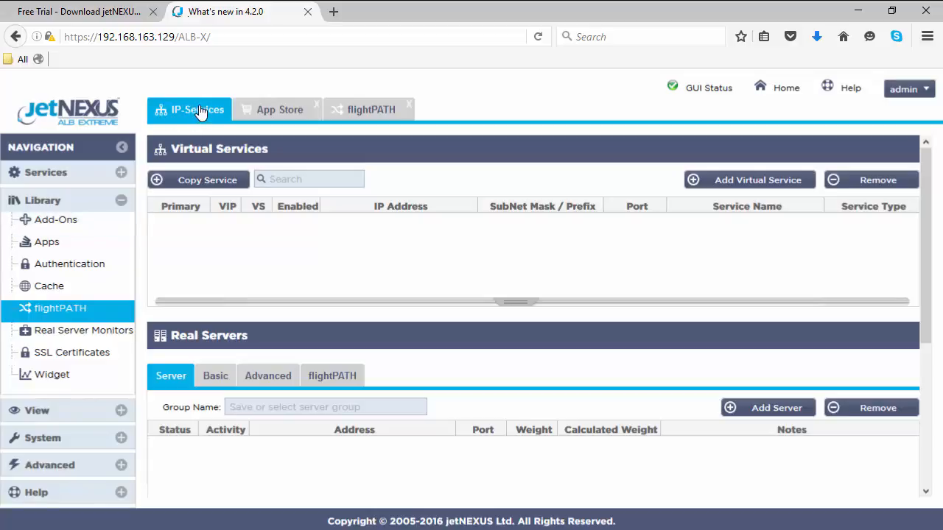
click(74, 230)
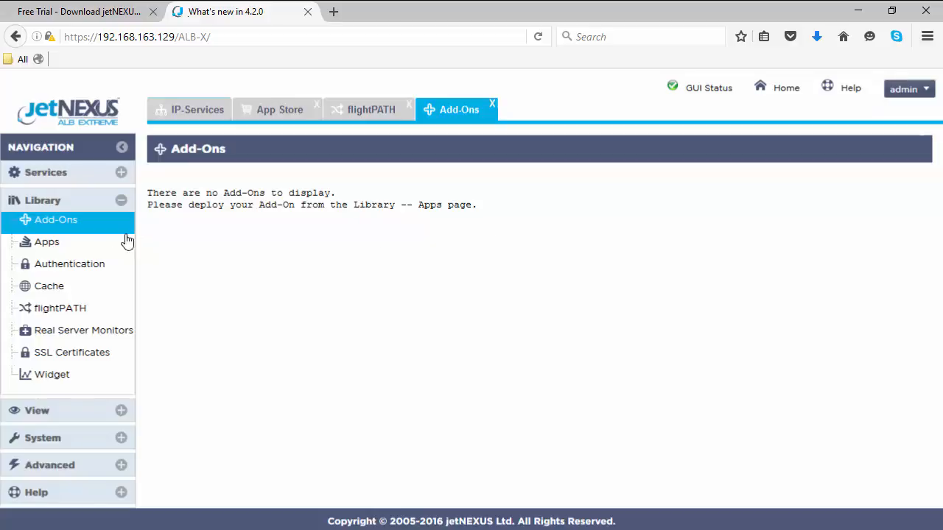
Step: View Library > Apps, then open Library > Authentication with its empty tables
click(70, 249)
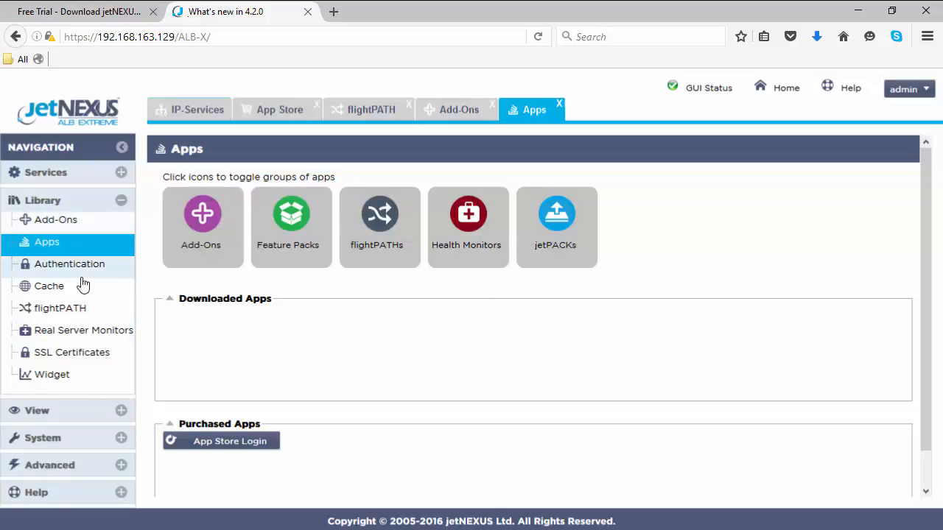
click(106, 271)
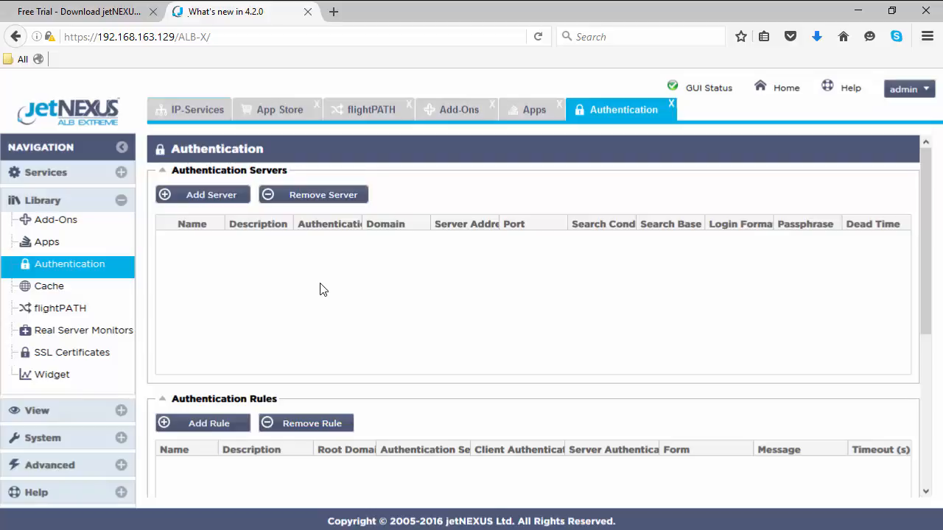
Step: Scroll through the Authentication page's empty servers, rules and login forms sections
scroll(512, 293, down, 3)
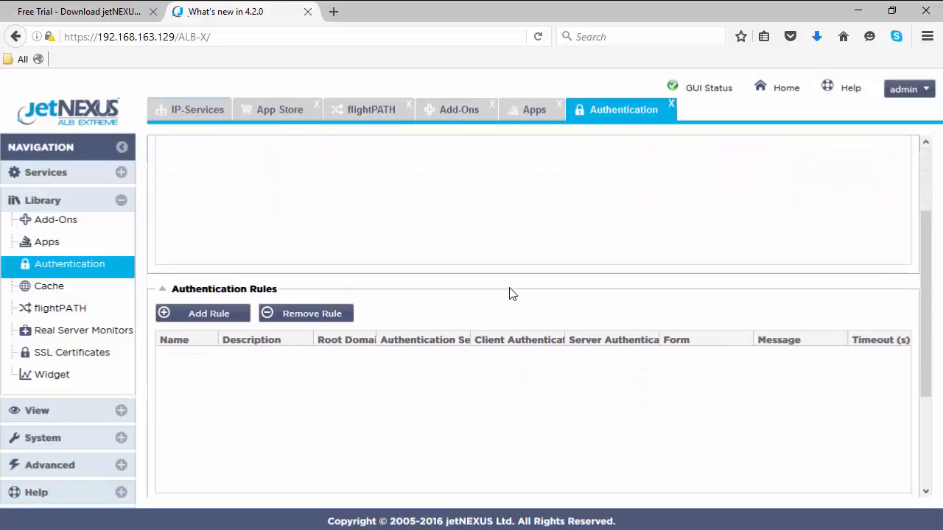
scroll(457, 284, up, 3)
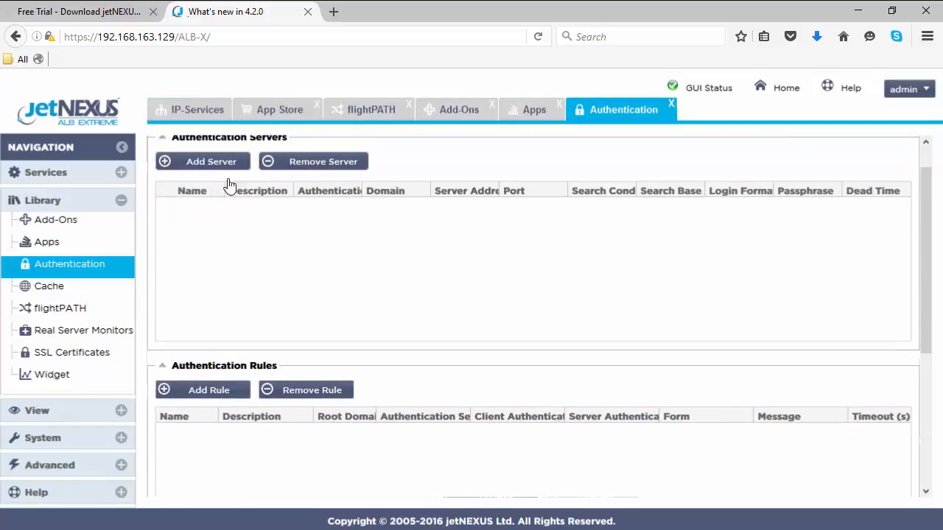
scroll(311, 284, up, 1)
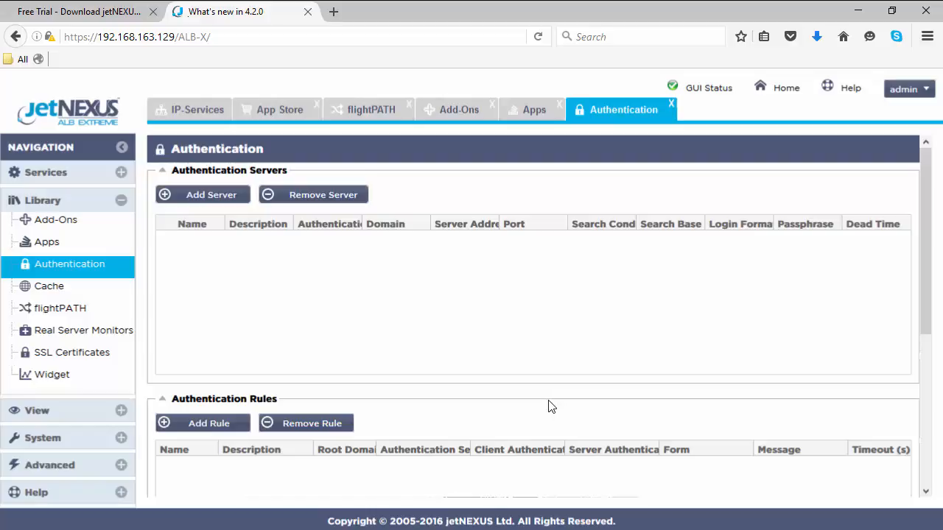
scroll(474, 415, down, 5)
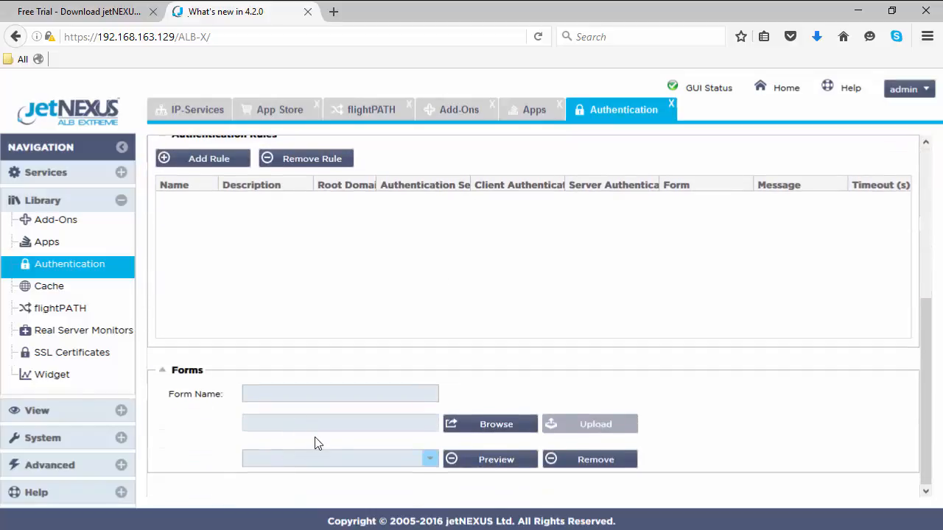
scroll(315, 442, up, 3)
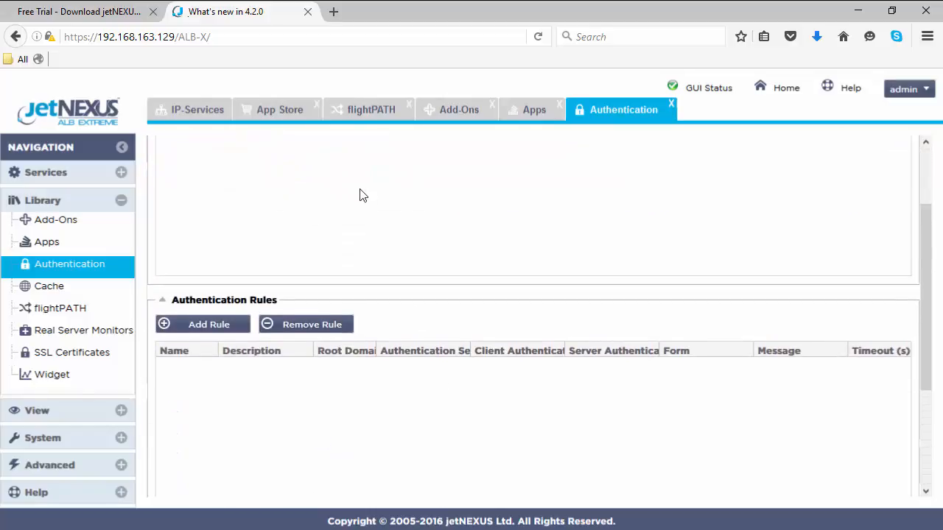
scroll(495, 212, up, 3)
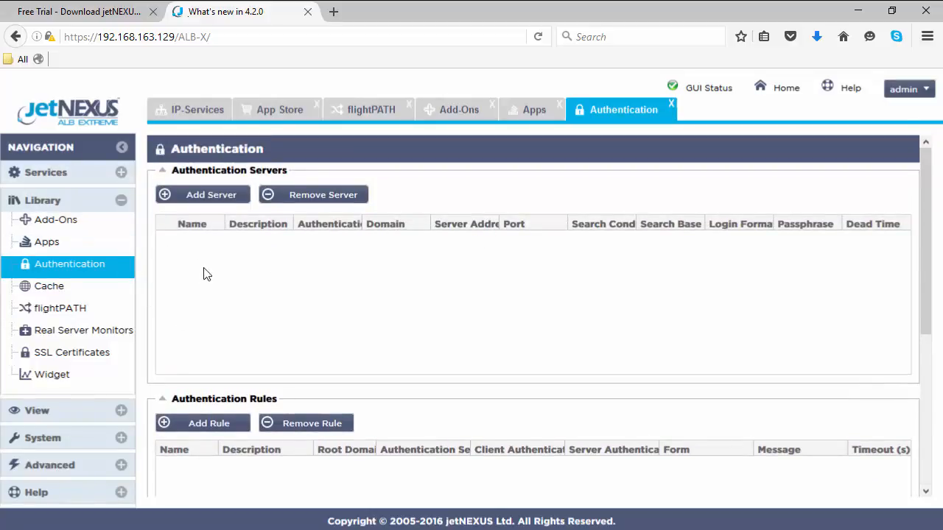
Step: Open the Widgets library page and the live Dashboard
click(62, 383)
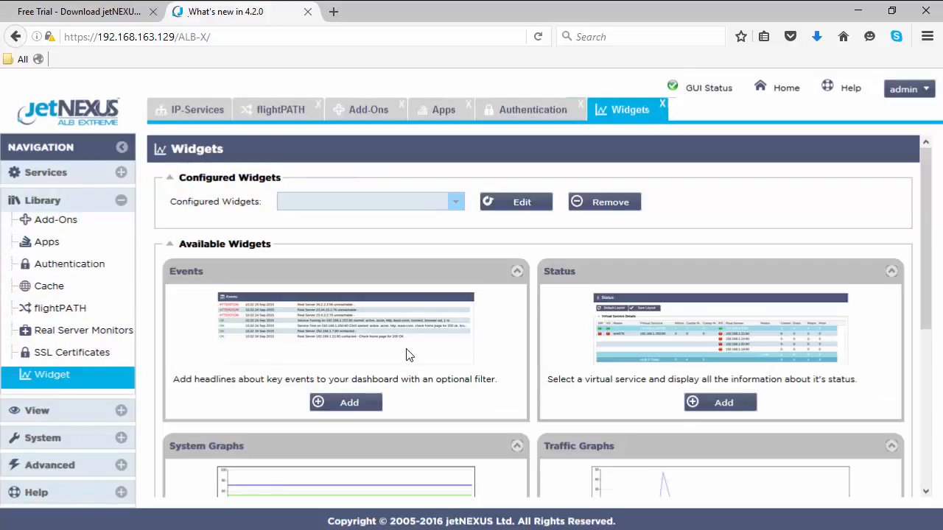
scroll(410, 355, down, 6)
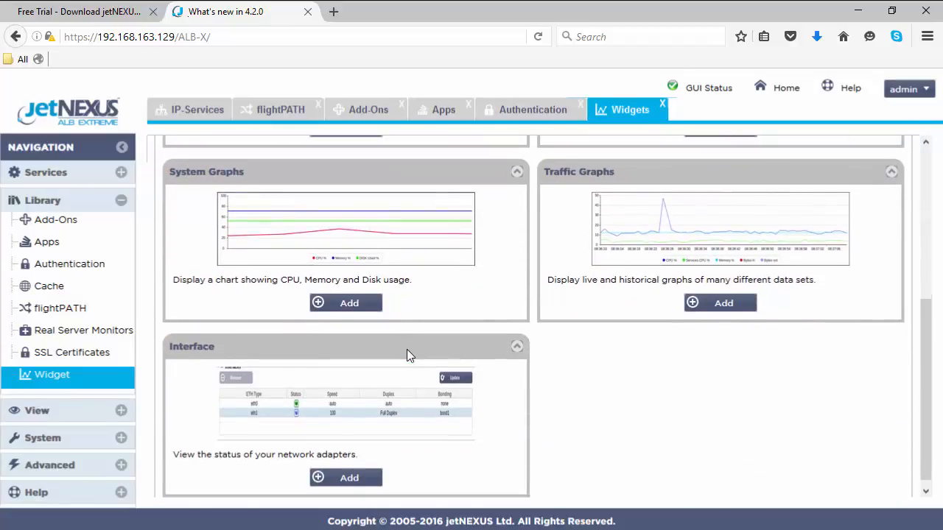
scroll(409, 354, up, 4)
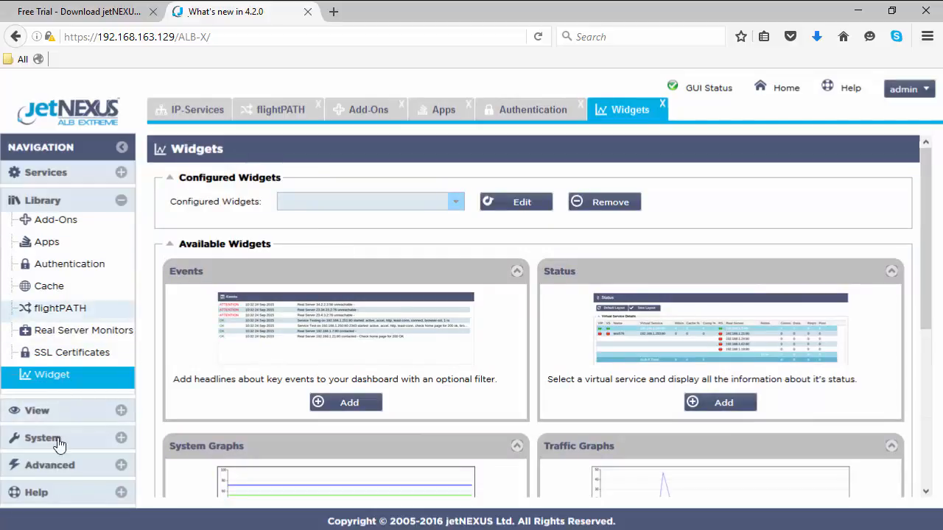
click(83, 412)
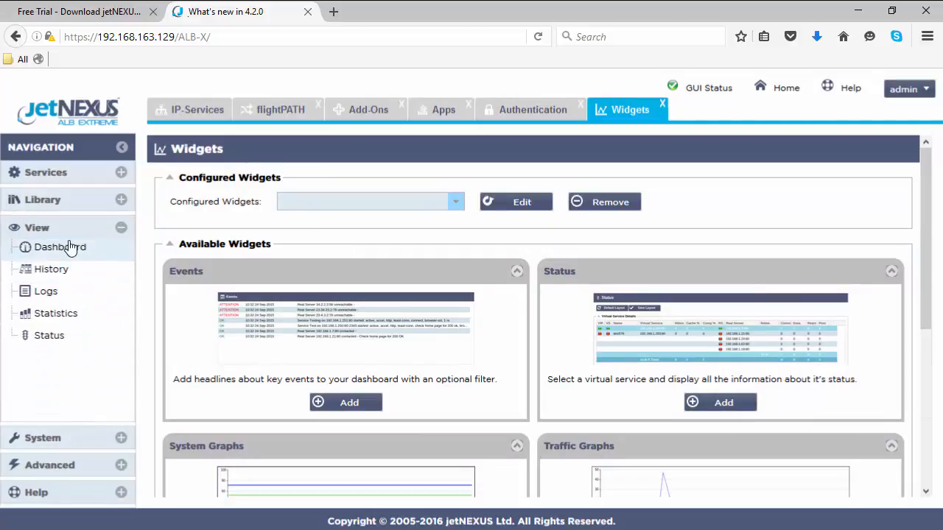
click(70, 247)
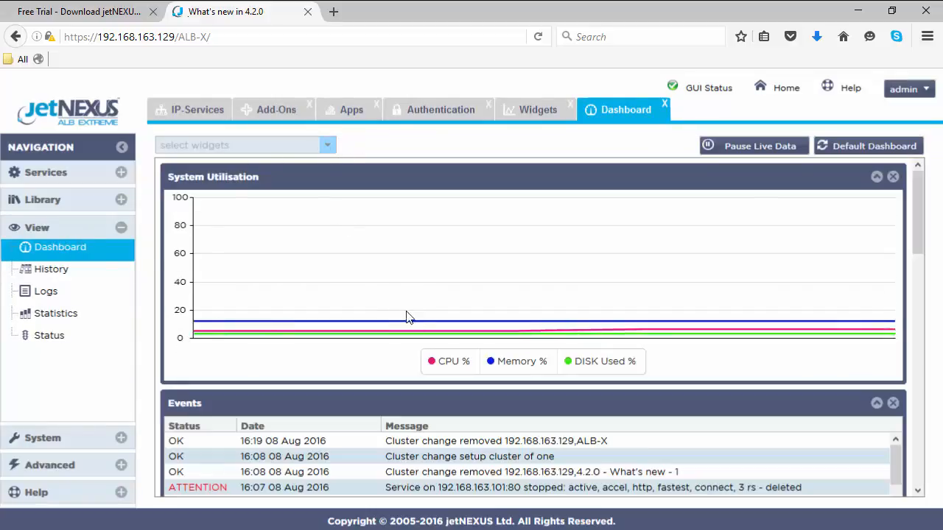
Step: Remove the Events and Services Status widgets from the dashboard
click(326, 145)
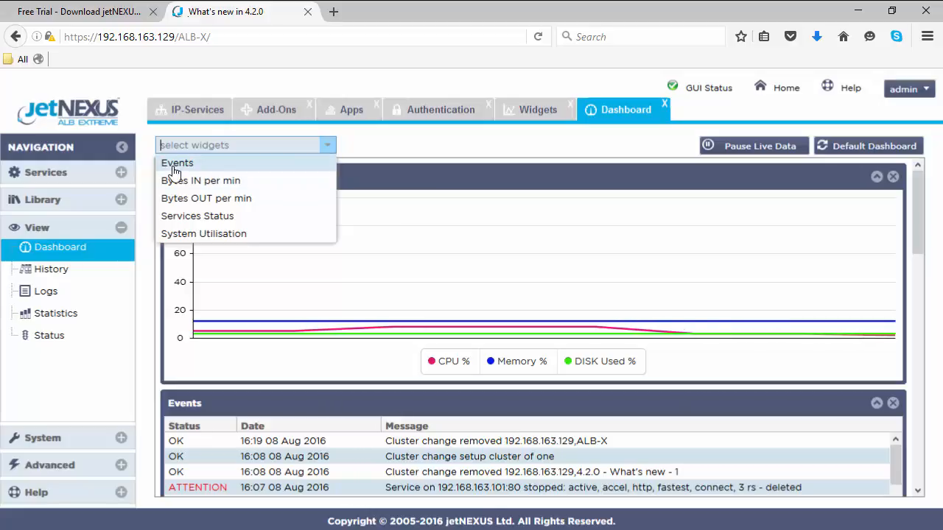
click(617, 153)
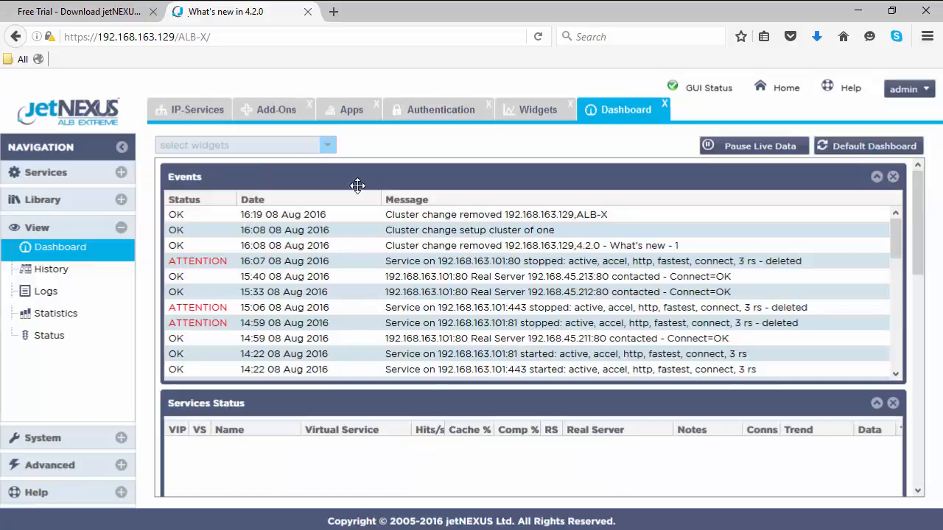
click(893, 179)
click(890, 178)
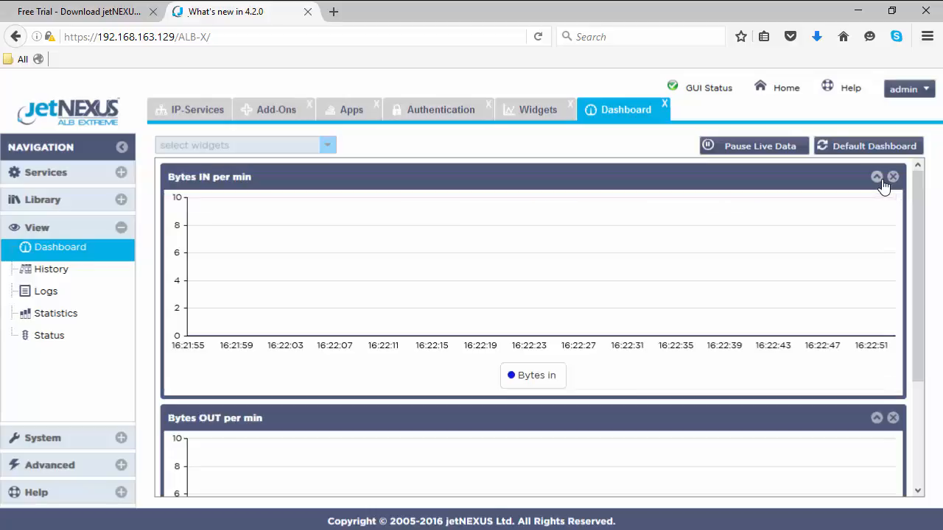
scroll(449, 267, down, 3)
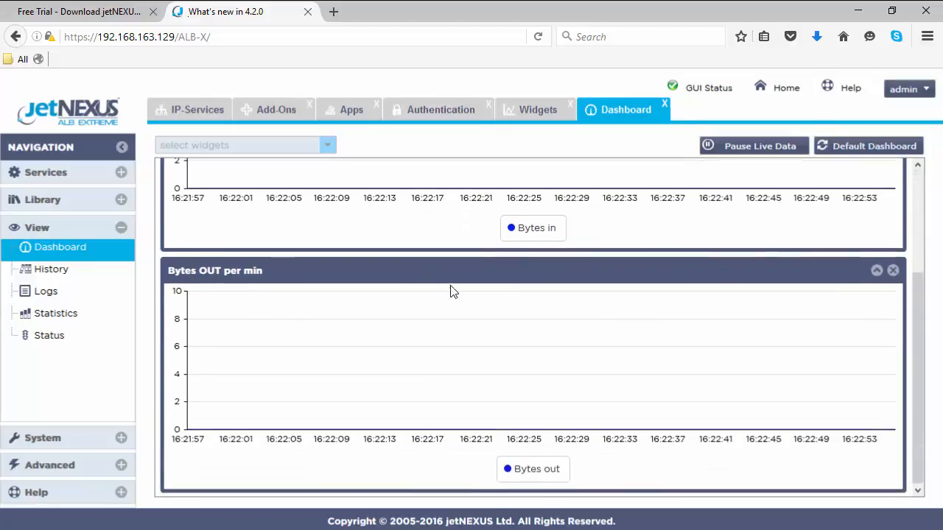
scroll(452, 291, up, 3)
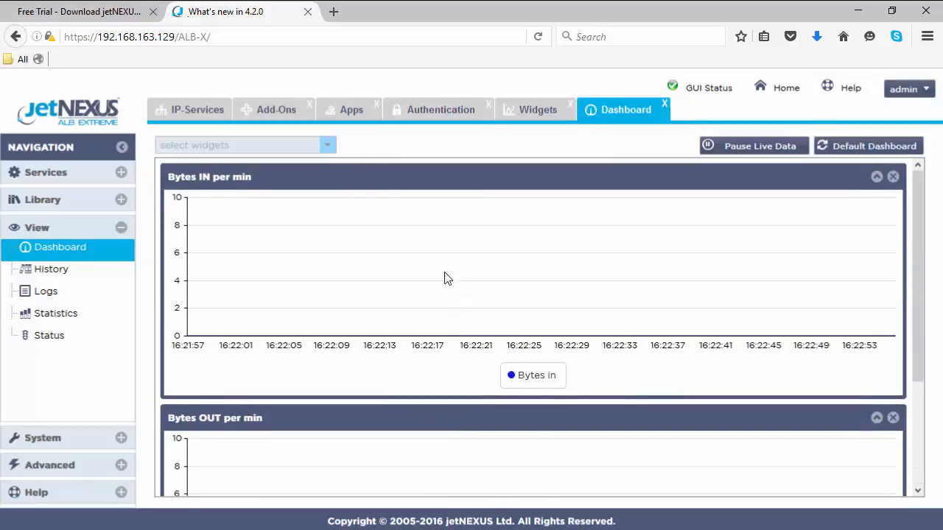
Step: Add the Events widget back to the dashboard
click(330, 150)
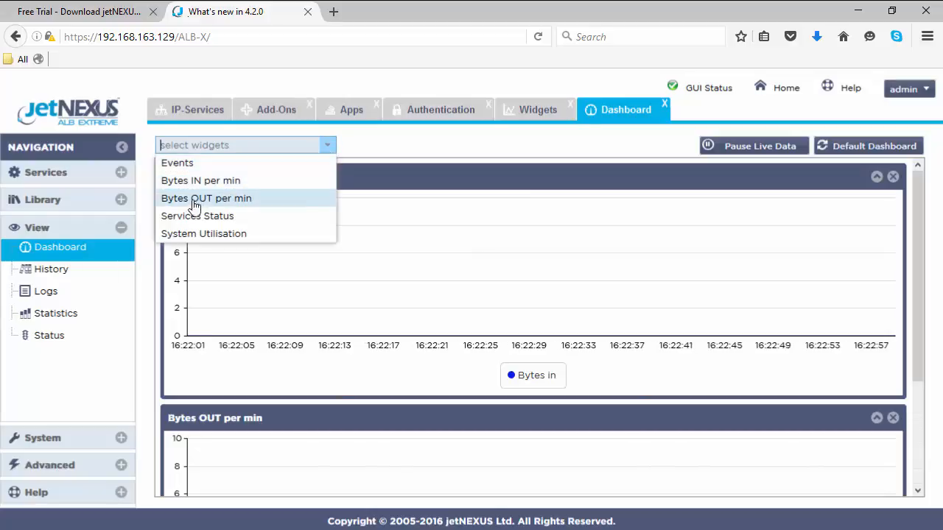
click(202, 163)
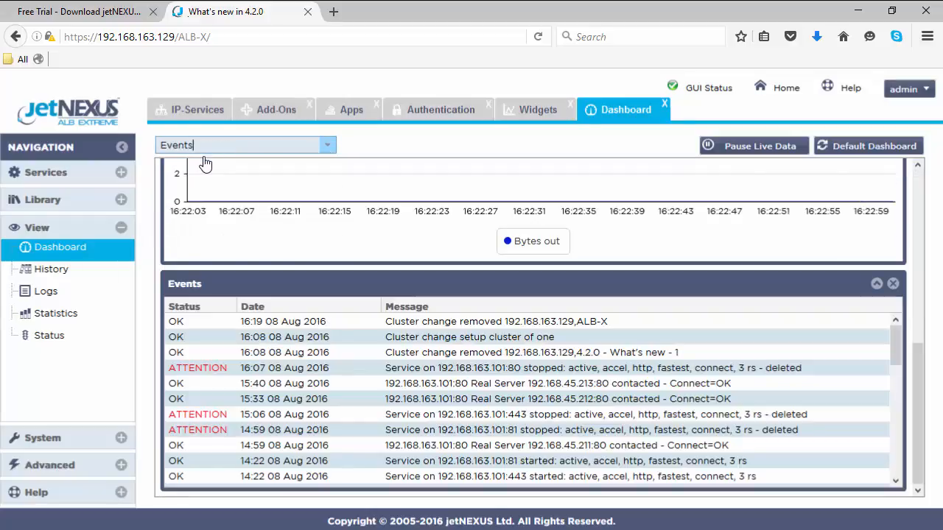
scroll(411, 379, down, 2)
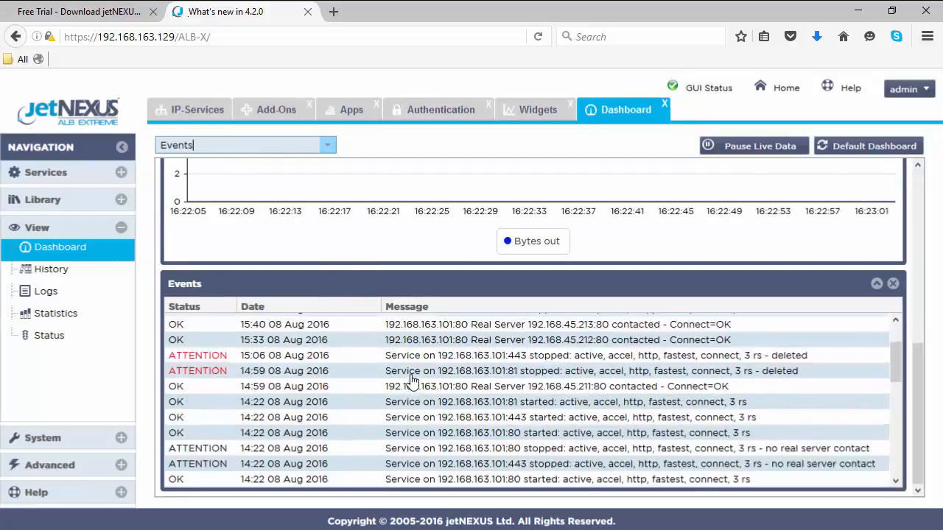
scroll(410, 372, down, 2)
scroll(379, 336, up, 4)
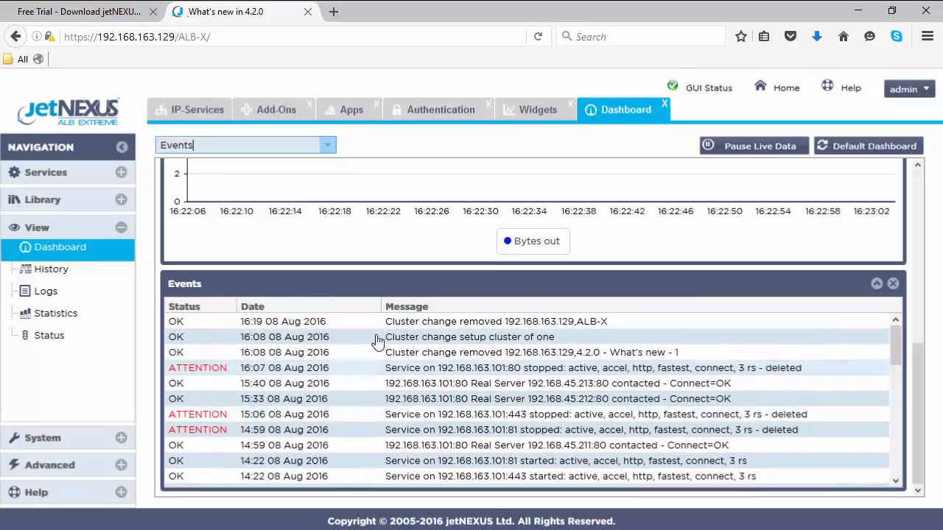
Step: Pause live data, collapse the widgets, and place Events between Bytes IN and Bytes OUT
click(768, 150)
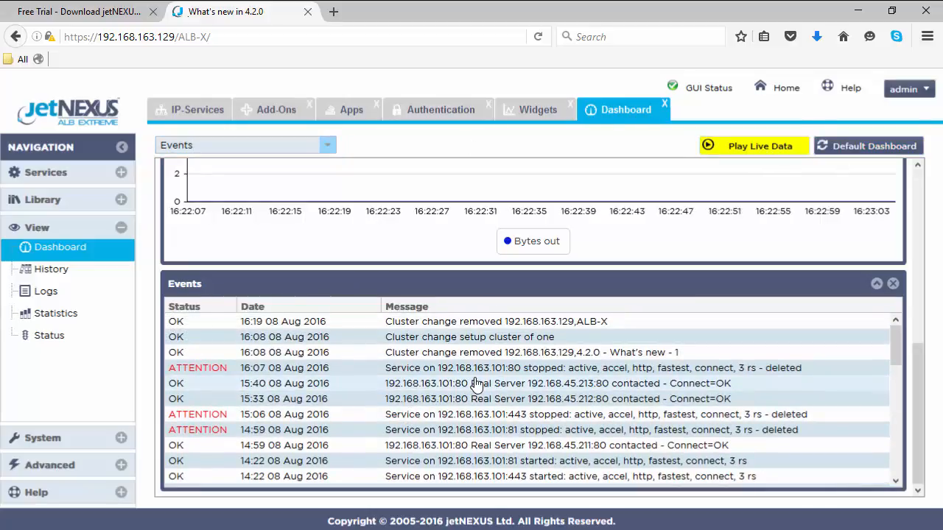
click(876, 284)
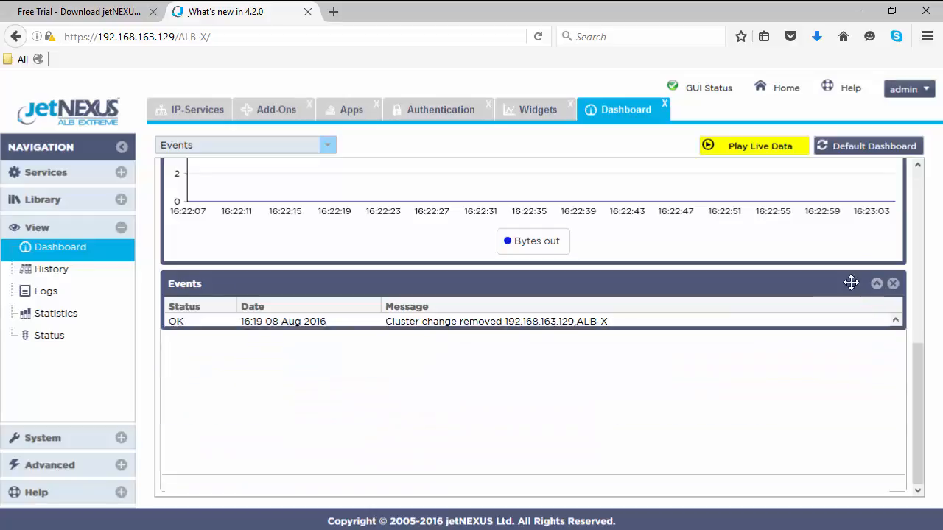
click(877, 237)
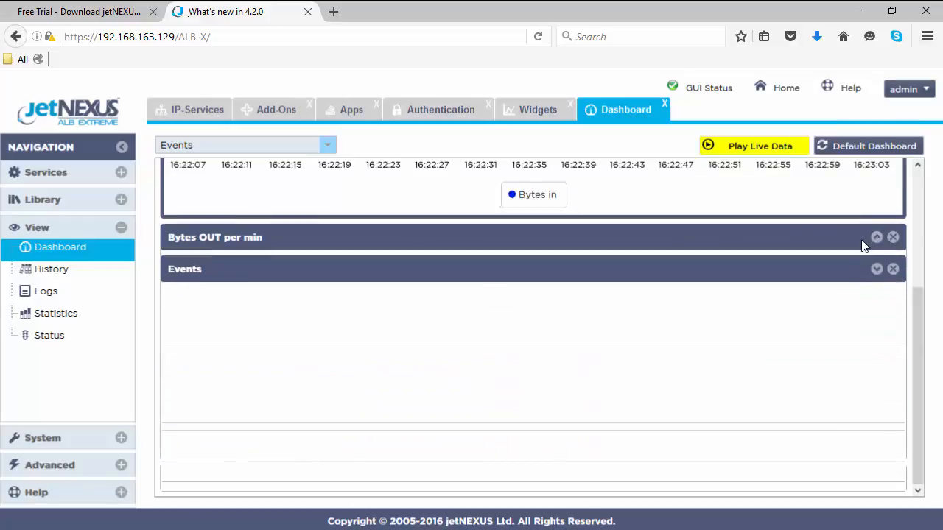
click(877, 177)
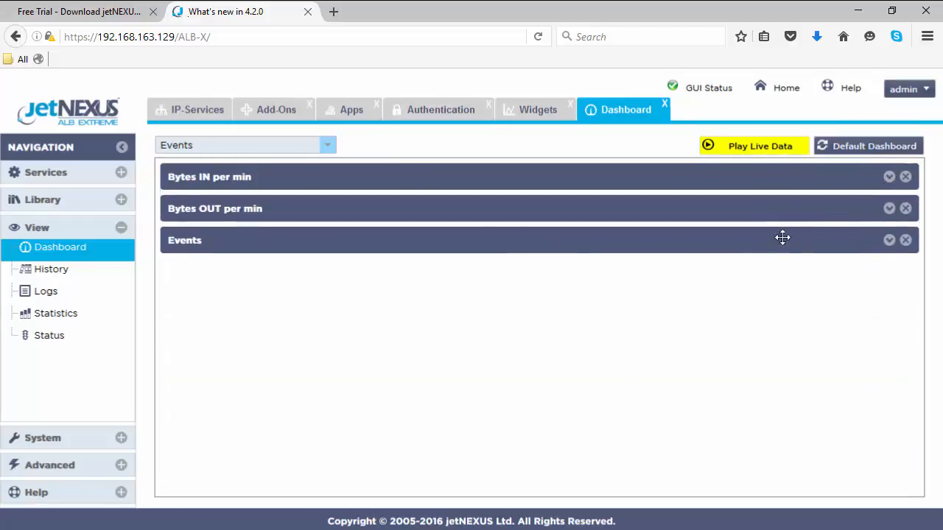
drag(665, 240, 670, 202)
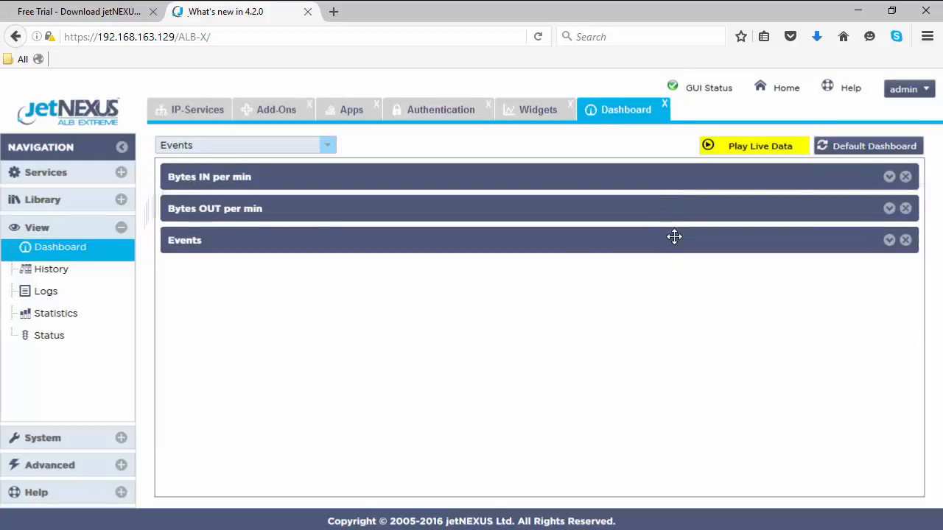
drag(674, 236, 677, 198)
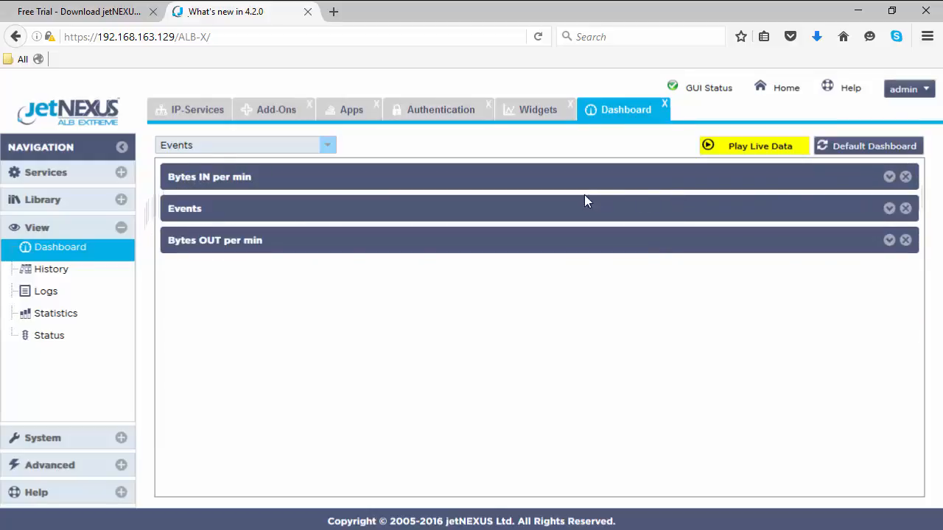
Step: Expand the Bytes IN chart and Events log, keeping Bytes IN on top, and resume live data
click(889, 177)
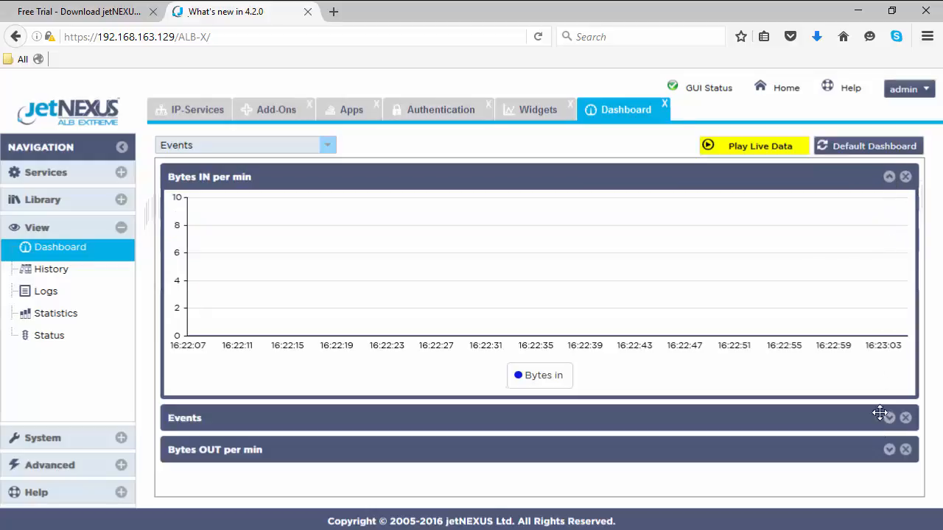
click(889, 418)
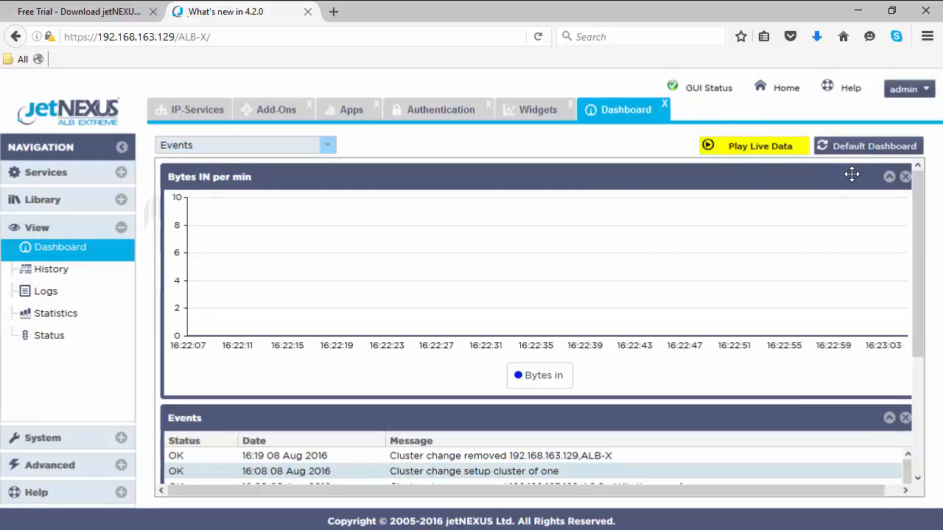
drag(850, 175, 86, 189)
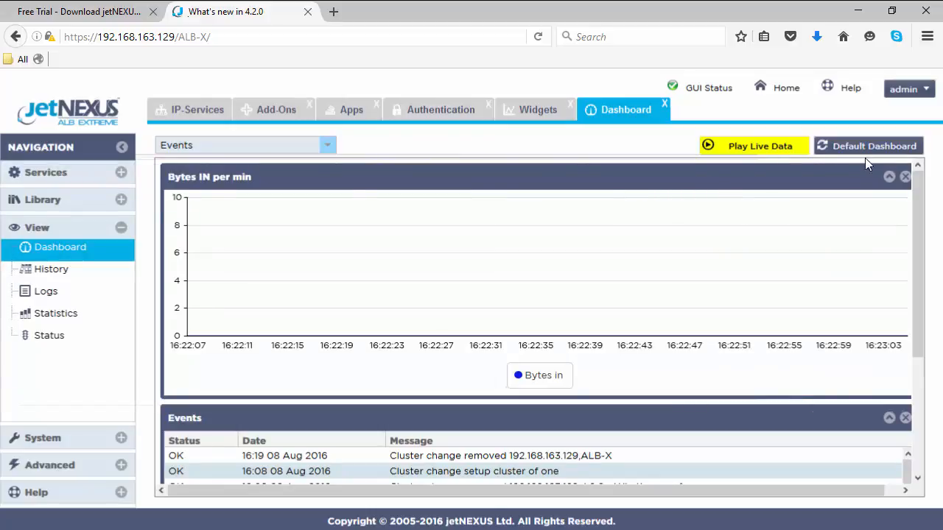
click(778, 149)
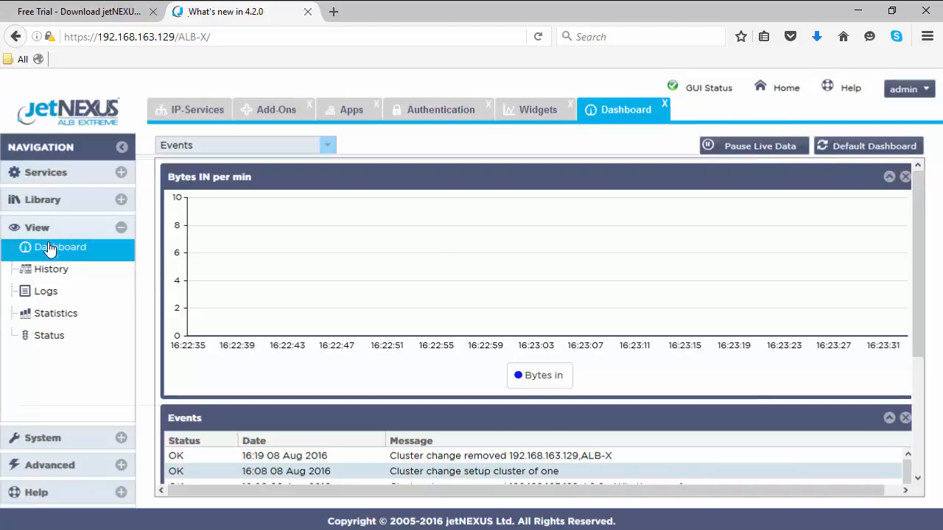
click(59, 440)
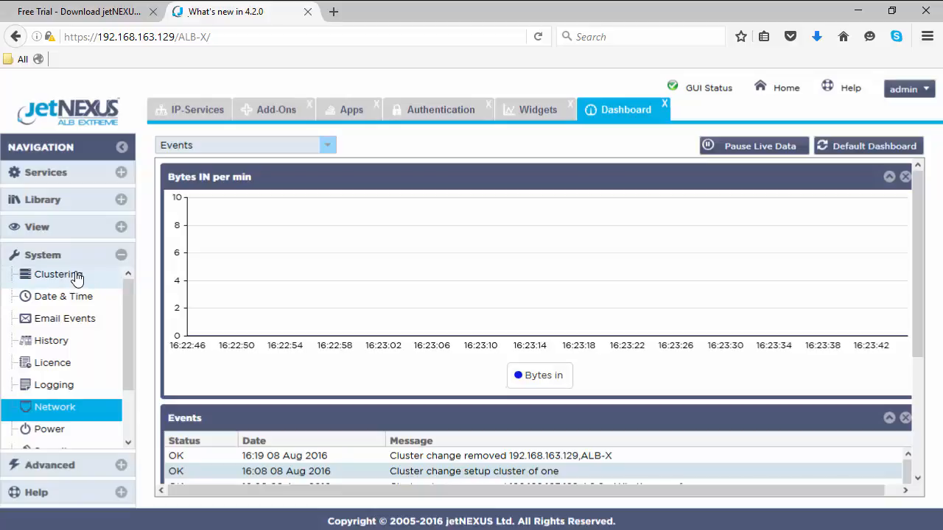
Step: Open System > Clustering to view the cluster role, 1500 ms failover latency and member
click(76, 278)
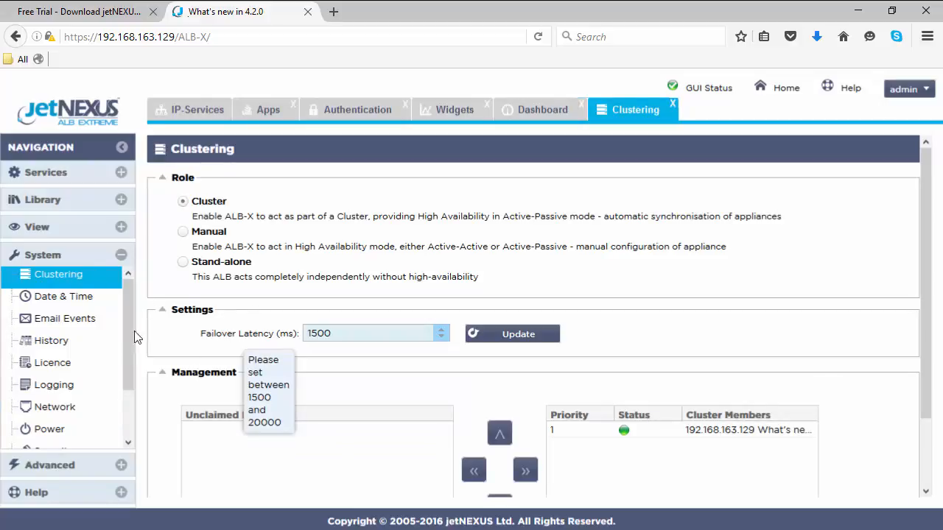
drag(126, 323, 122, 362)
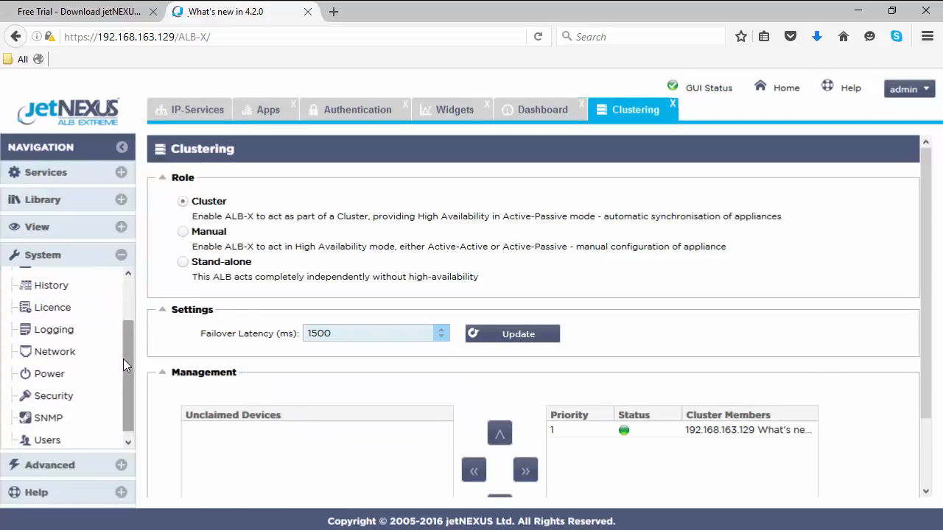
Step: Check the Network page, then scroll the System list and open the Power page
click(71, 354)
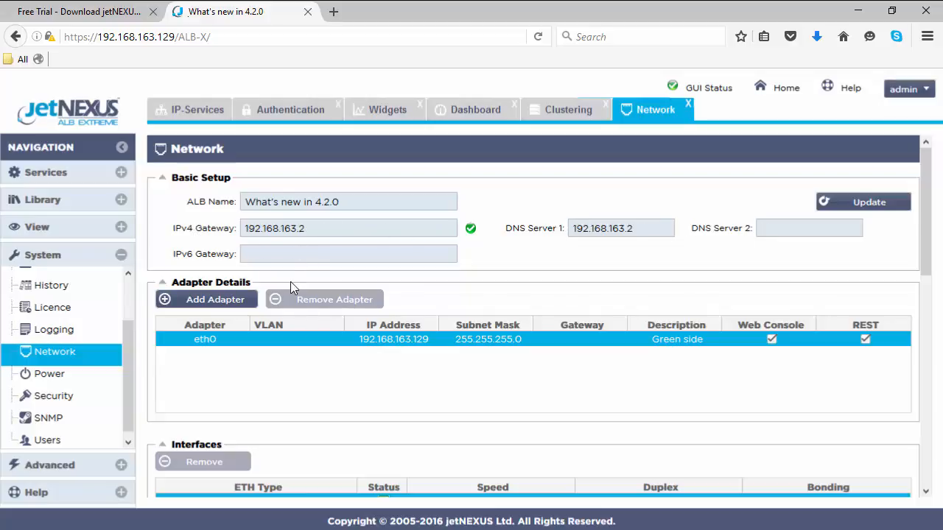
scroll(295, 349, down, 2)
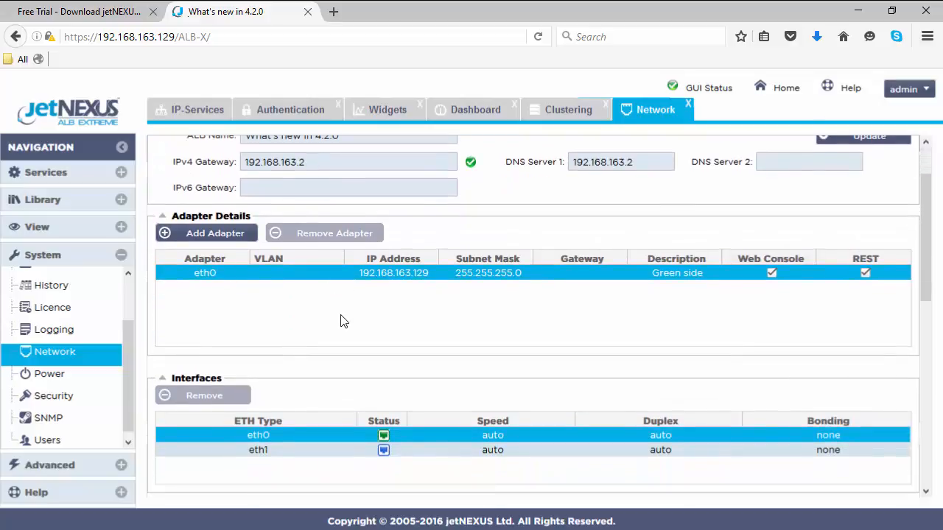
scroll(341, 321, down, 5)
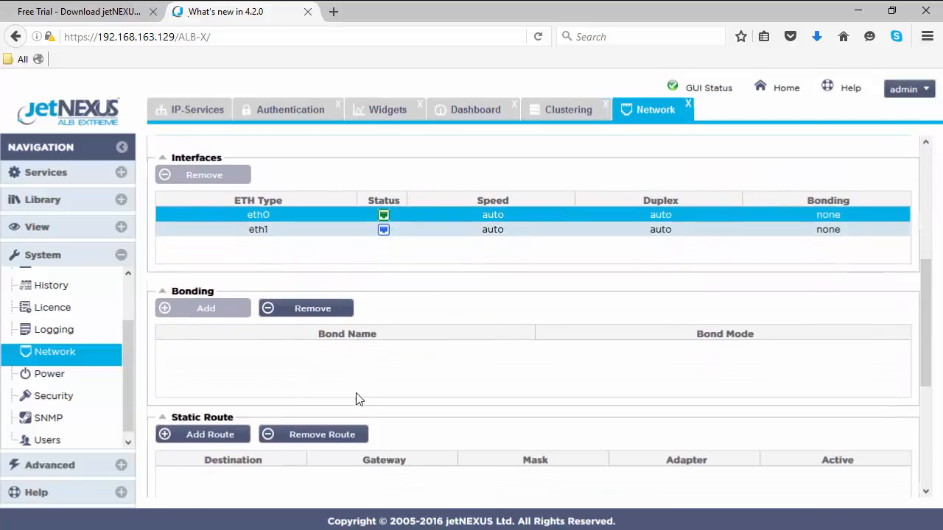
scroll(356, 398, down, 6)
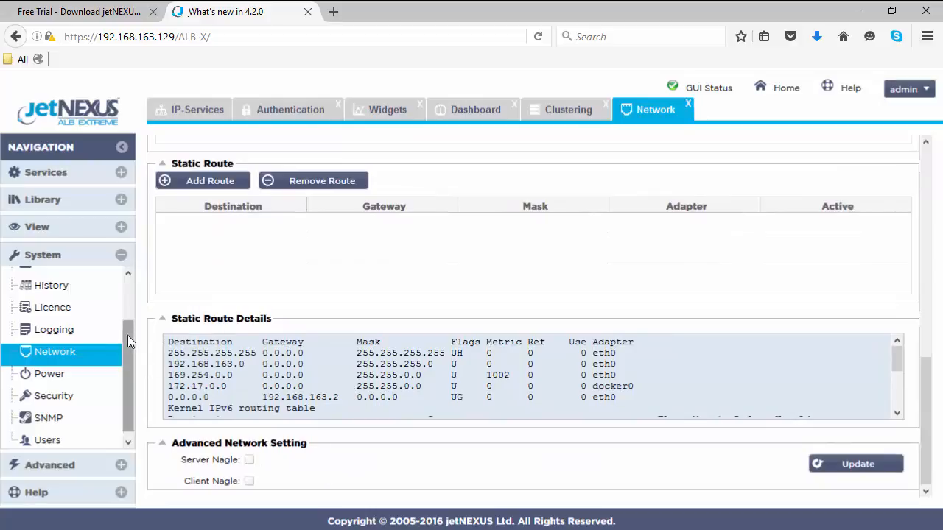
drag(127, 339, 128, 344)
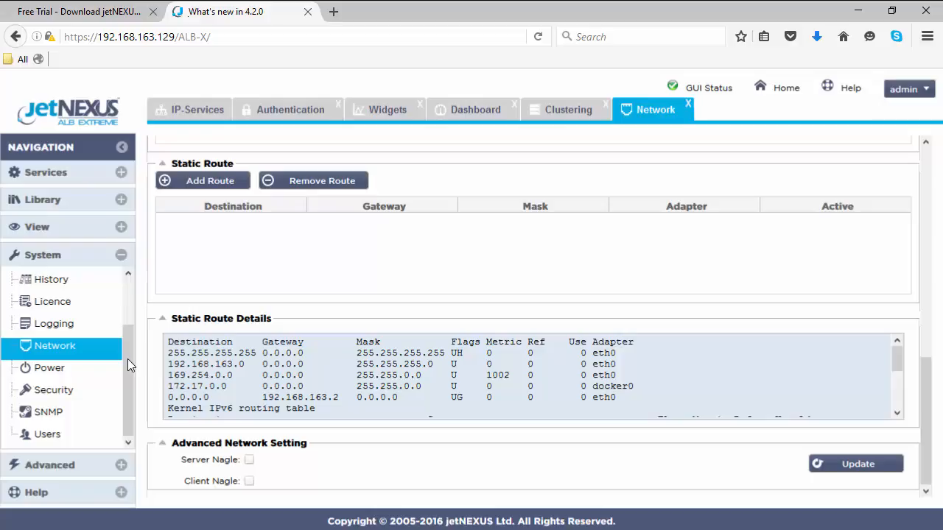
click(72, 376)
scroll(435, 327, down, 1)
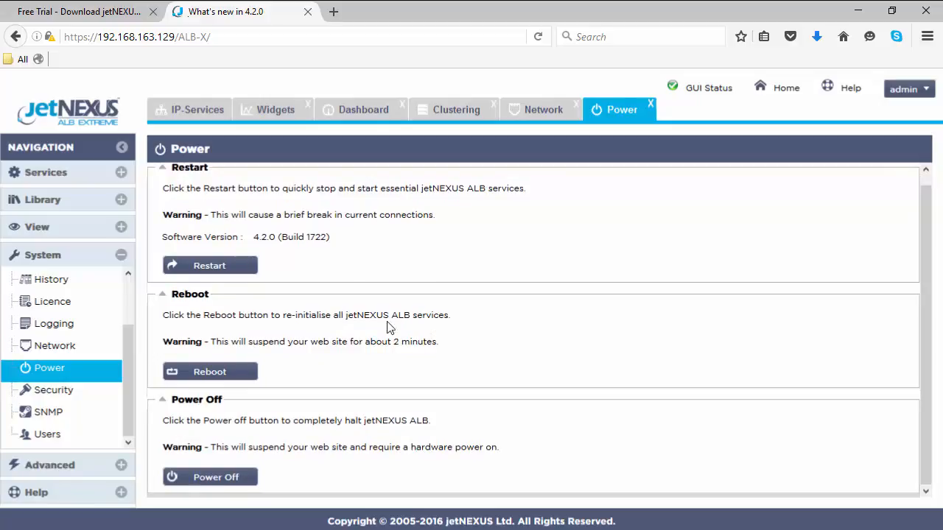
drag(127, 345, 129, 302)
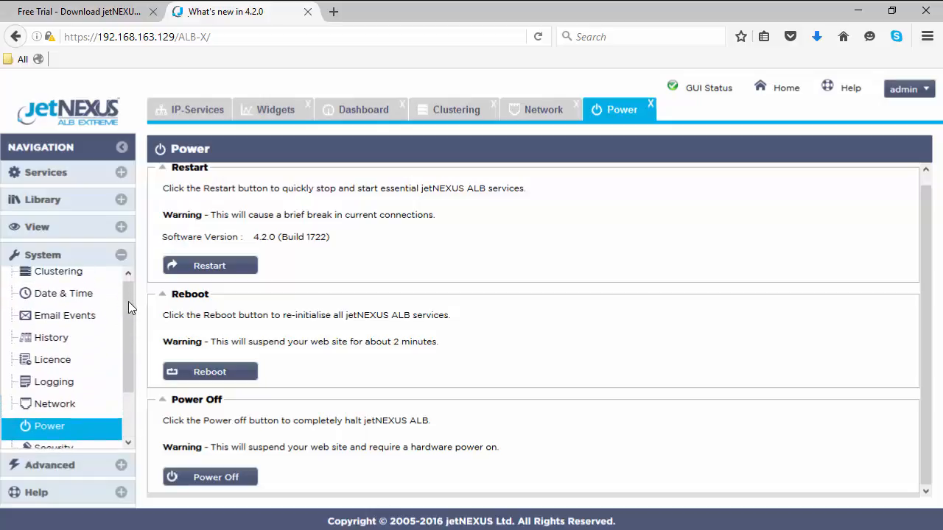
Step: Open System > Licence and highlight the appliance's Machine ID
click(76, 366)
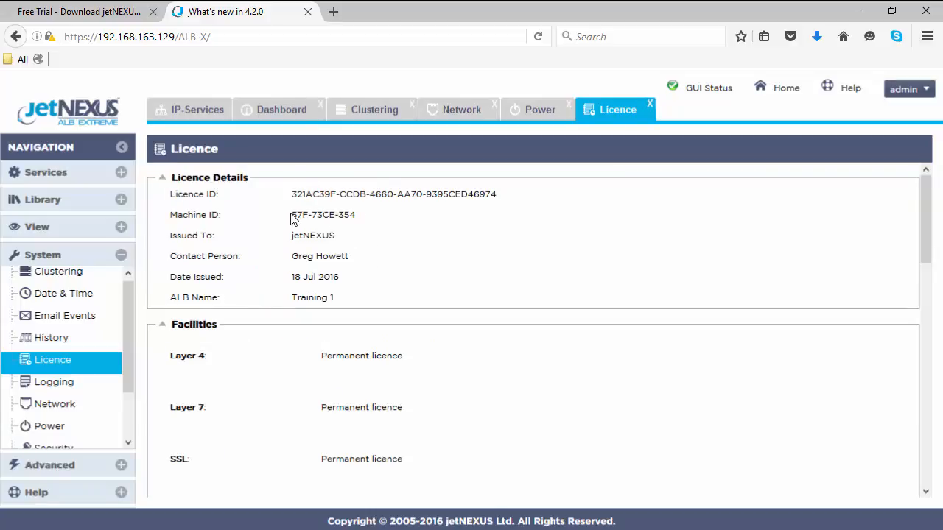
drag(293, 215, 359, 218)
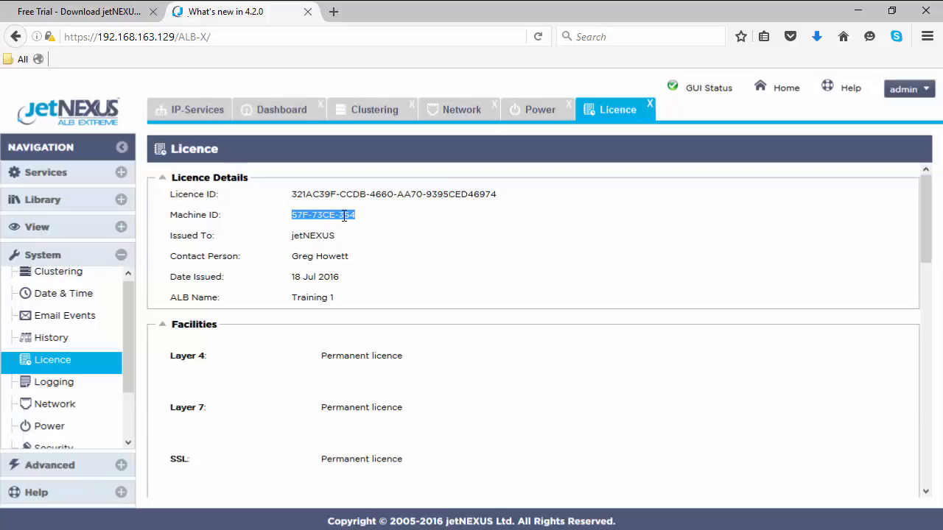
scroll(480, 324, down, 4)
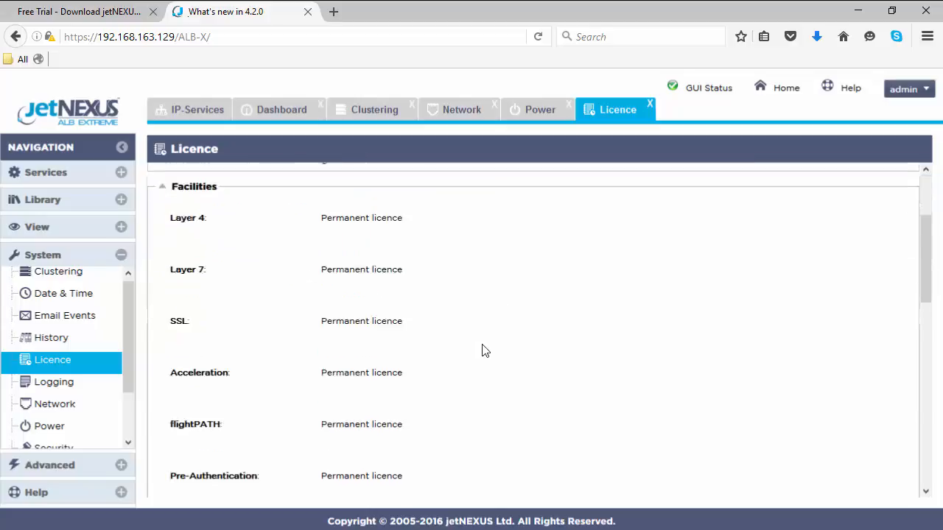
scroll(416, 313, up, 1)
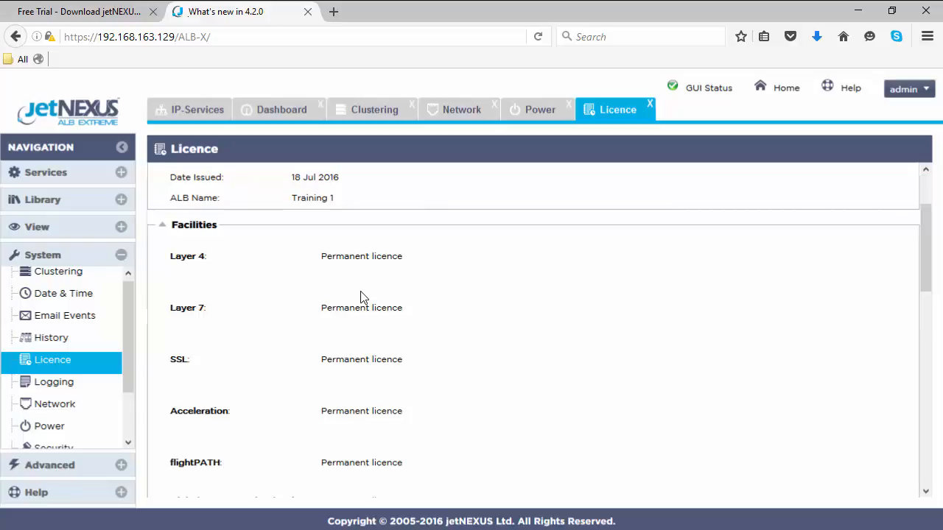
Step: Review the permanent facilities, including 10 Gbps throughput and 200 virtual service IPs
scroll(486, 379, down, 4)
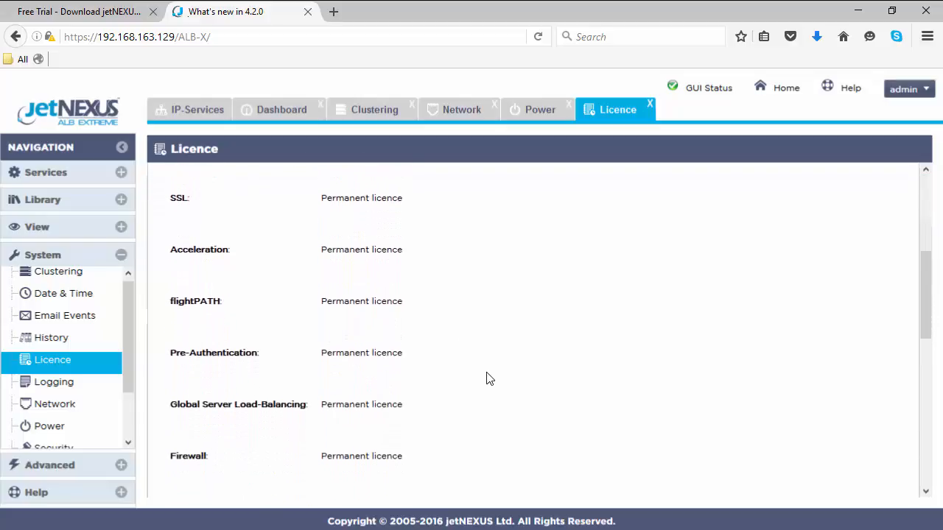
scroll(486, 379, down, 1)
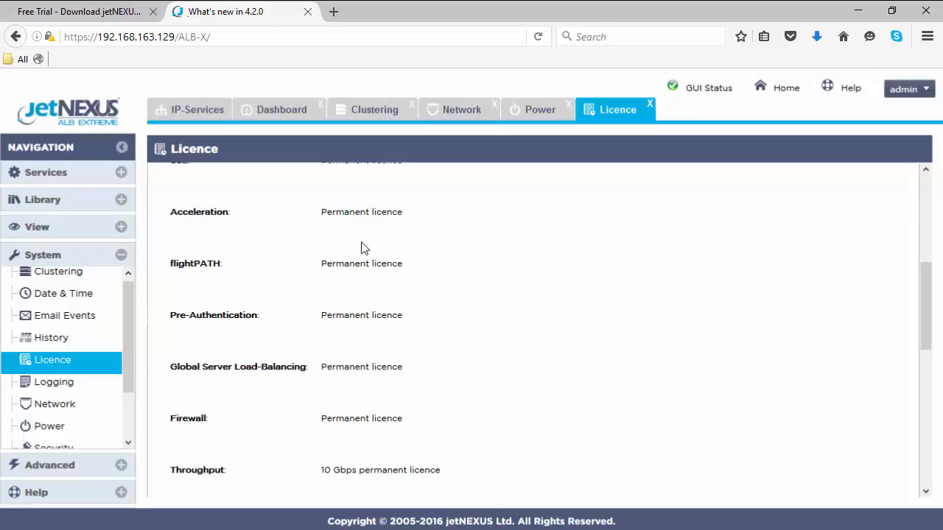
scroll(348, 371, down, 3)
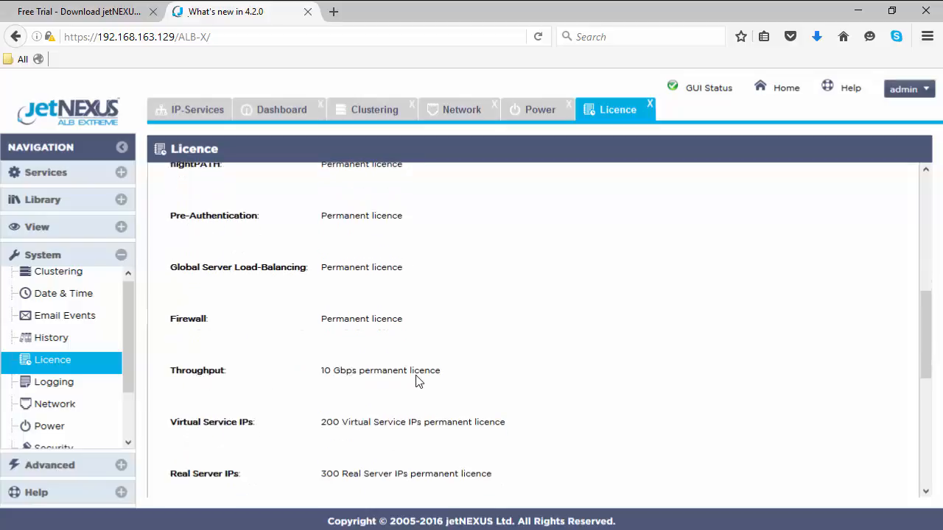
scroll(417, 380, down, 5)
scroll(417, 381, up, 6)
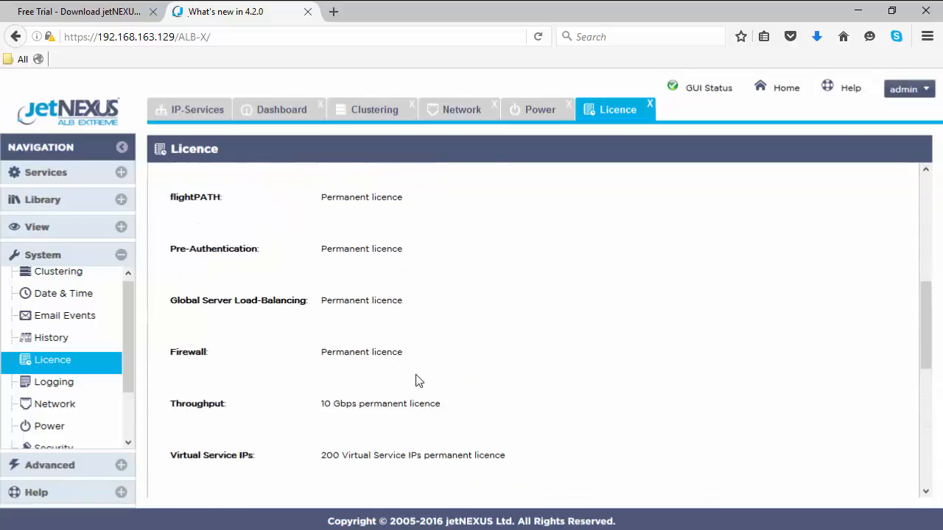
drag(127, 335, 129, 376)
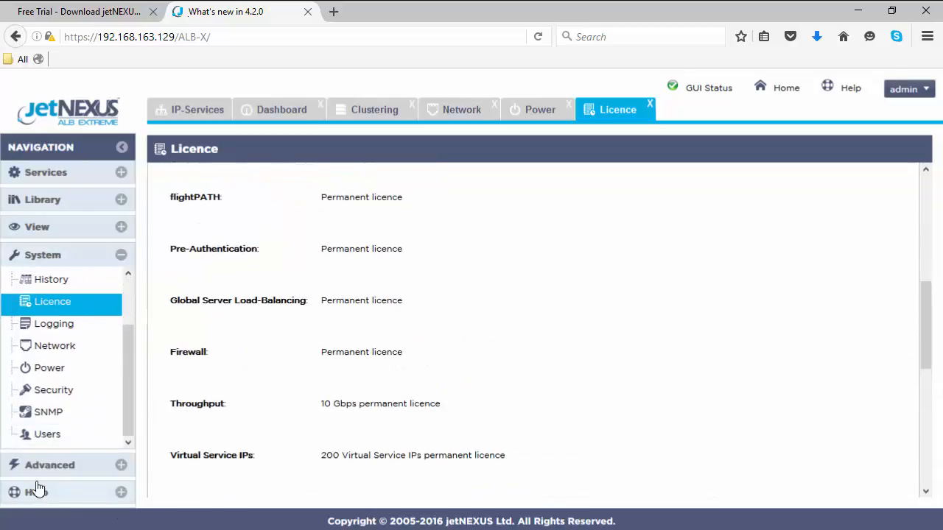
click(64, 465)
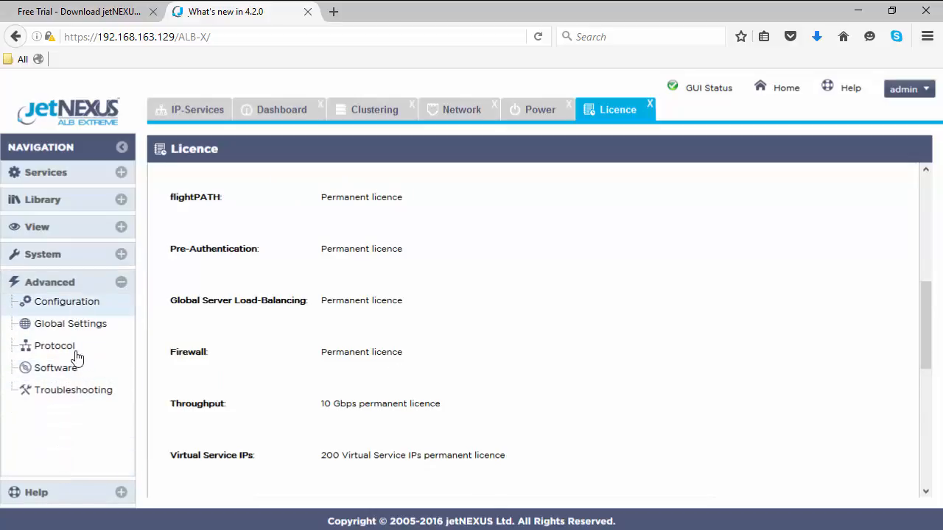
Step: Go through the Configuration page to the Software page listing cloud releases such as ALB-X Version 4.2.0
click(89, 306)
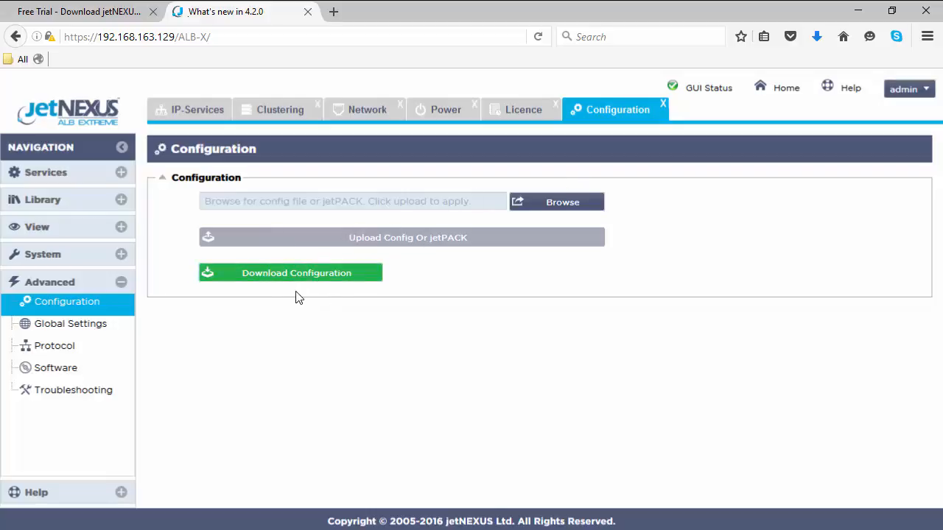
click(62, 376)
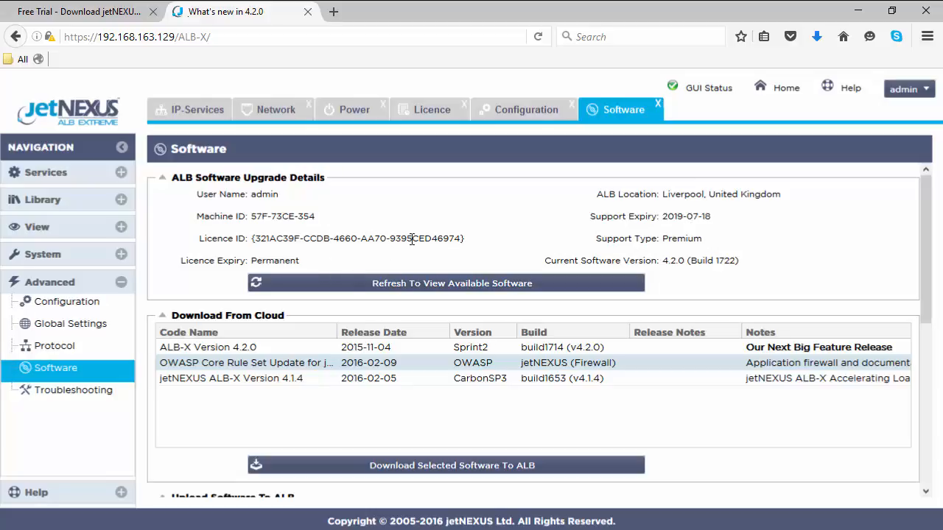
Step: Download the ALB-X Version 4.2.0 release from the cloud onto the ALB
scroll(440, 316, down, 1)
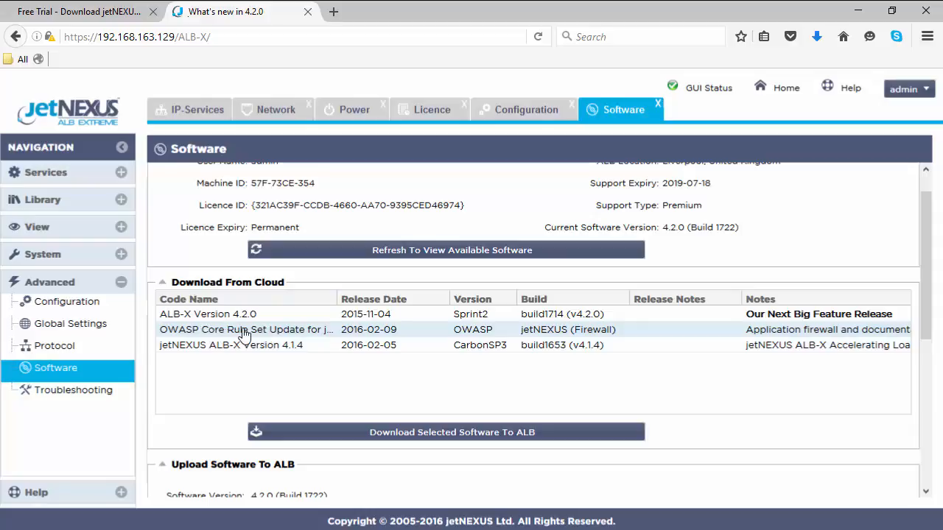
click(301, 316)
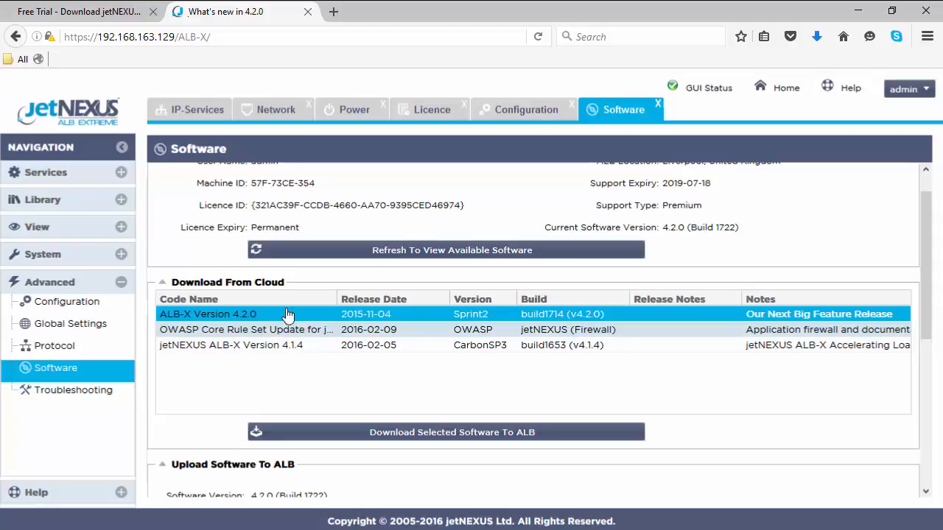
scroll(454, 401, down, 3)
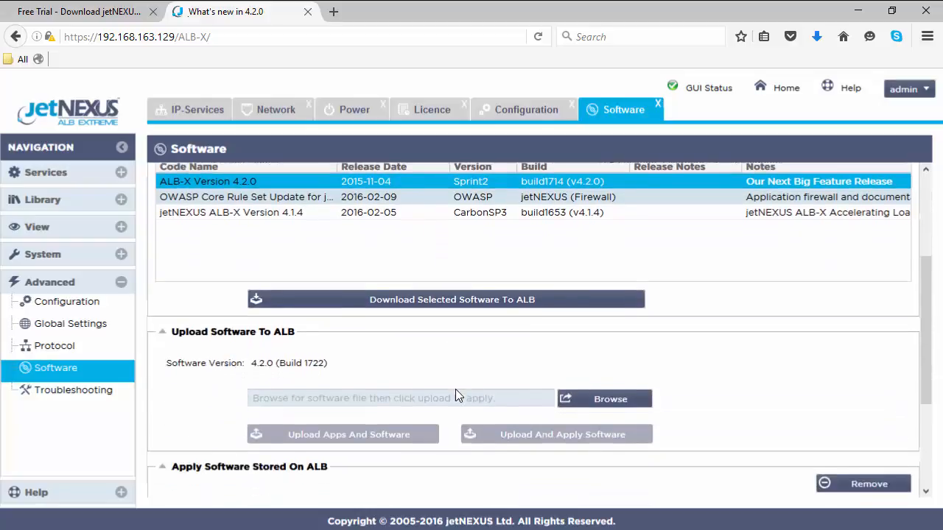
click(480, 312)
Step: Select the stored Build1722 software among the updates on the ALB
scroll(494, 350, down, 3)
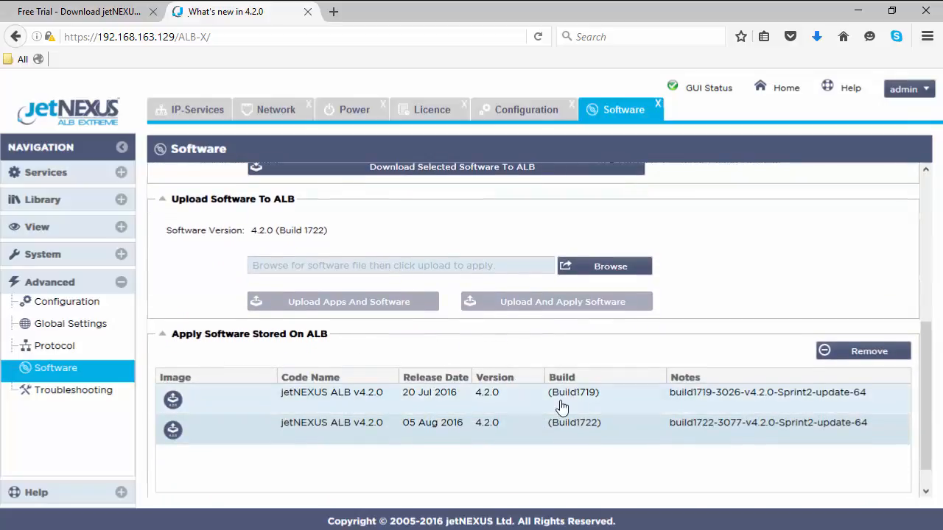
scroll(589, 428, down, 1)
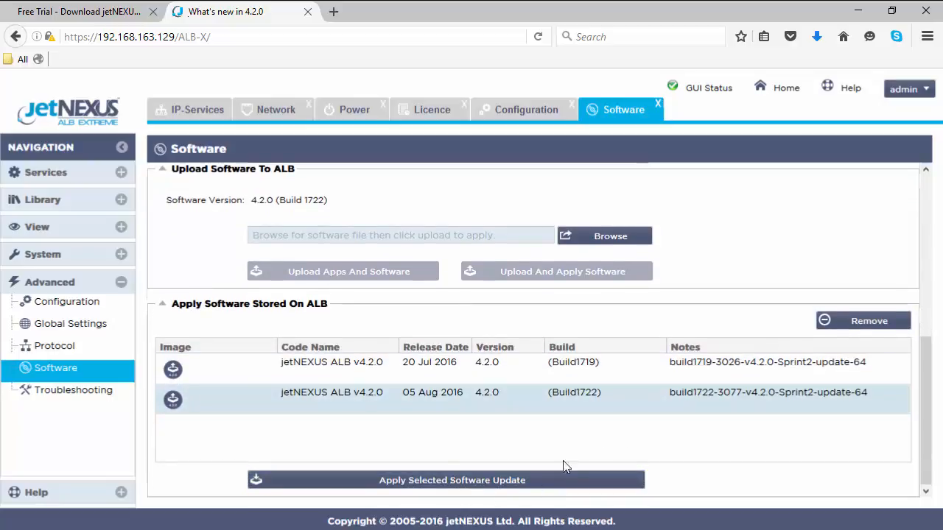
scroll(570, 444, up, 3)
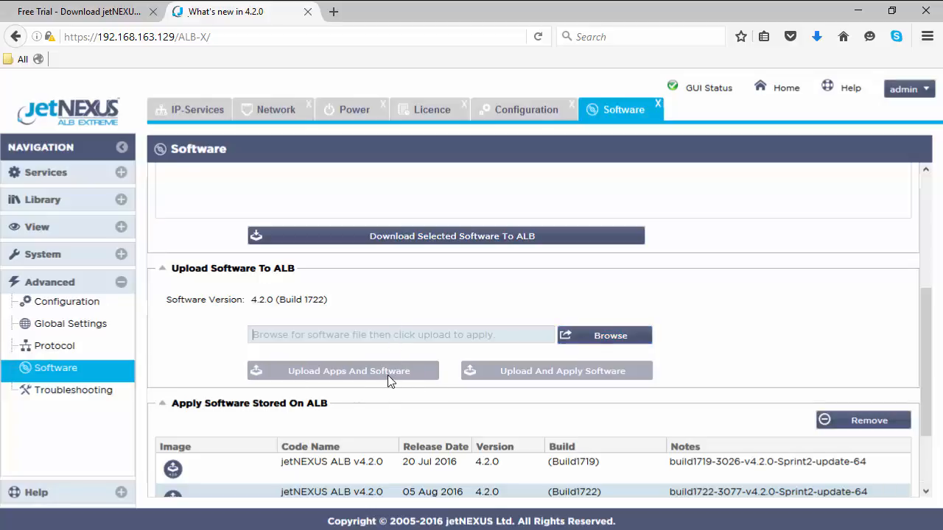
scroll(398, 431, down, 2)
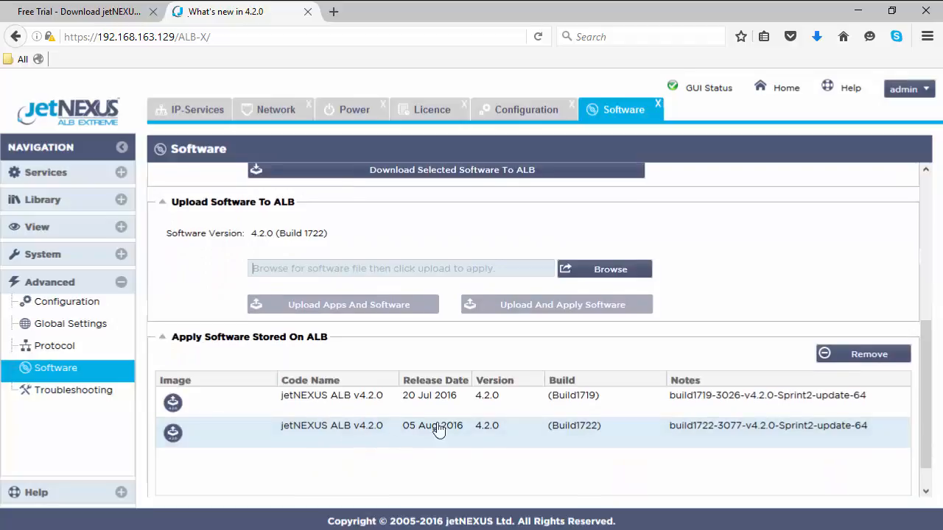
click(376, 426)
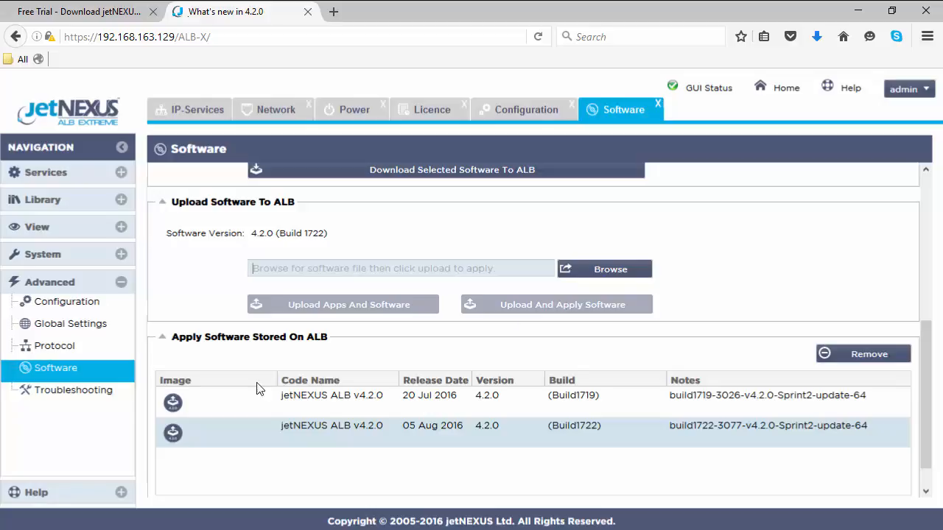
Step: Open Troubleshooting and keep the support-file time frame at 3 days
click(114, 396)
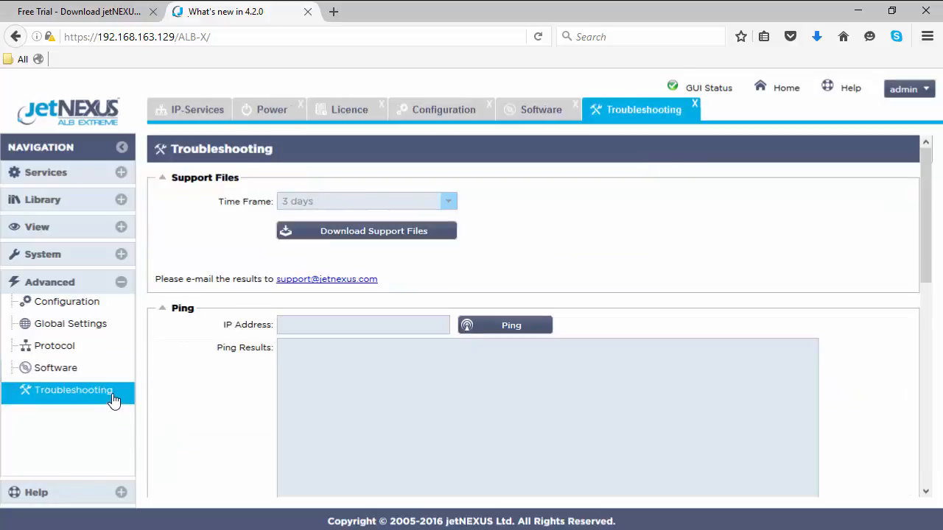
click(447, 203)
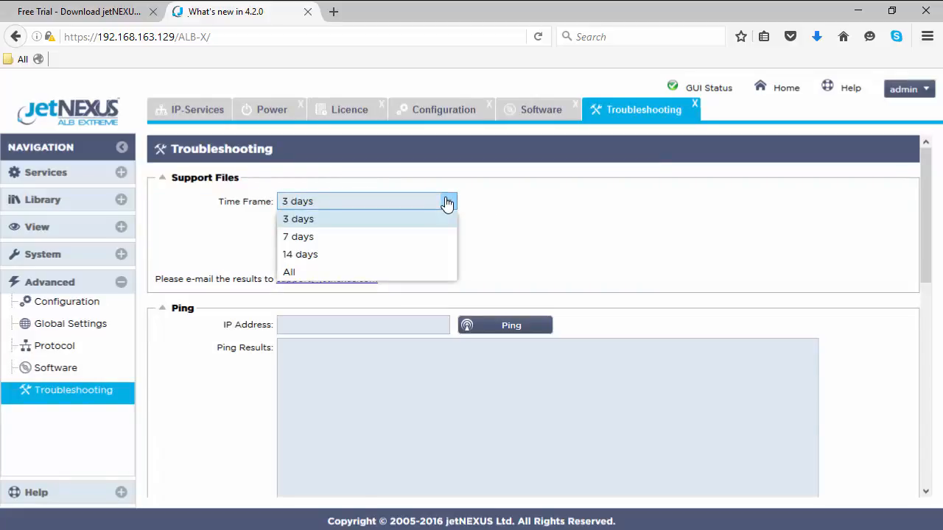
click(541, 219)
Step: Look over the ping, trace and capture tools, toggling the Cache option on and back off
click(361, 344)
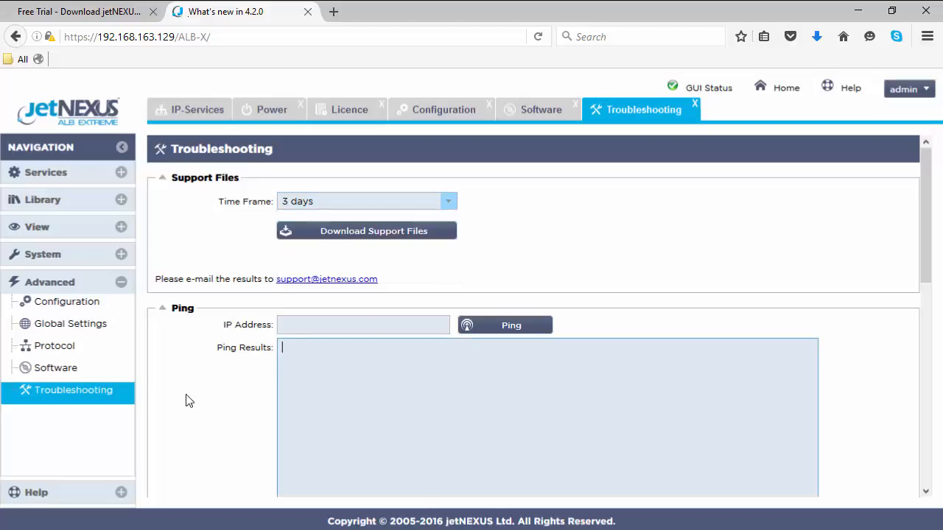
scroll(189, 400, down, 3)
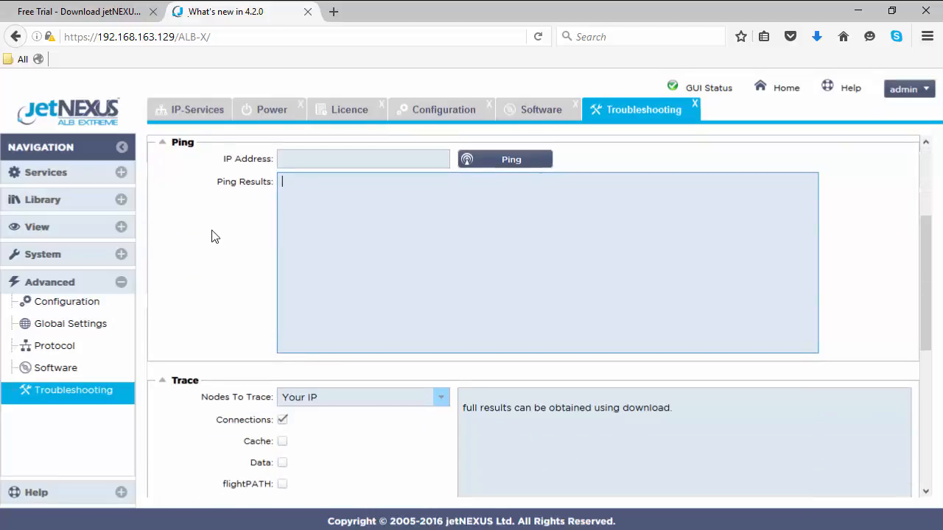
scroll(233, 305, down, 3)
click(207, 314)
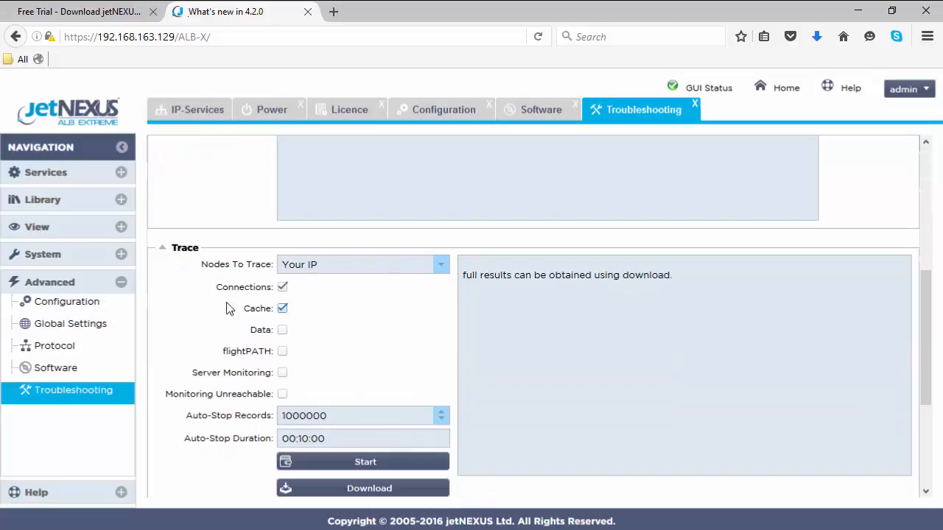
click(283, 309)
scroll(221, 391, down, 5)
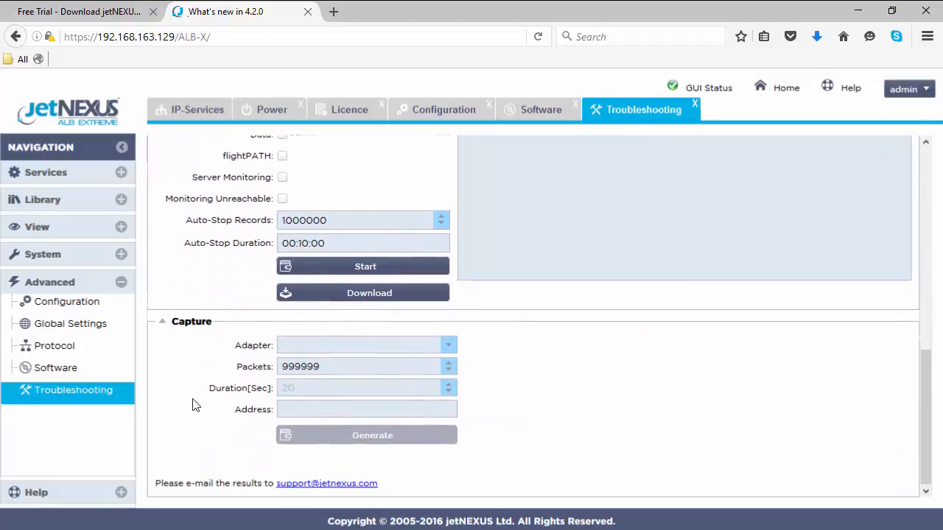
scroll(199, 377, up, 10)
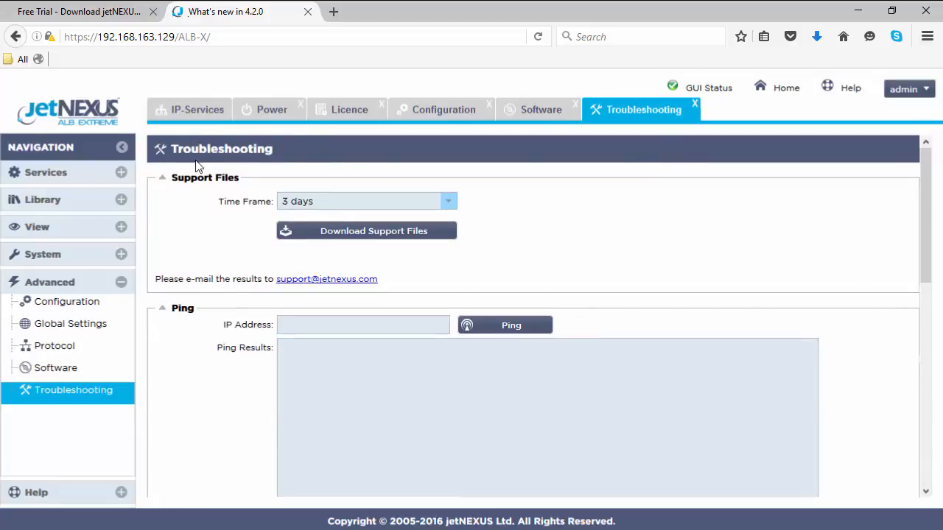
Step: Close the Troubleshooting tab and return to the empty IP-Services home page
click(694, 104)
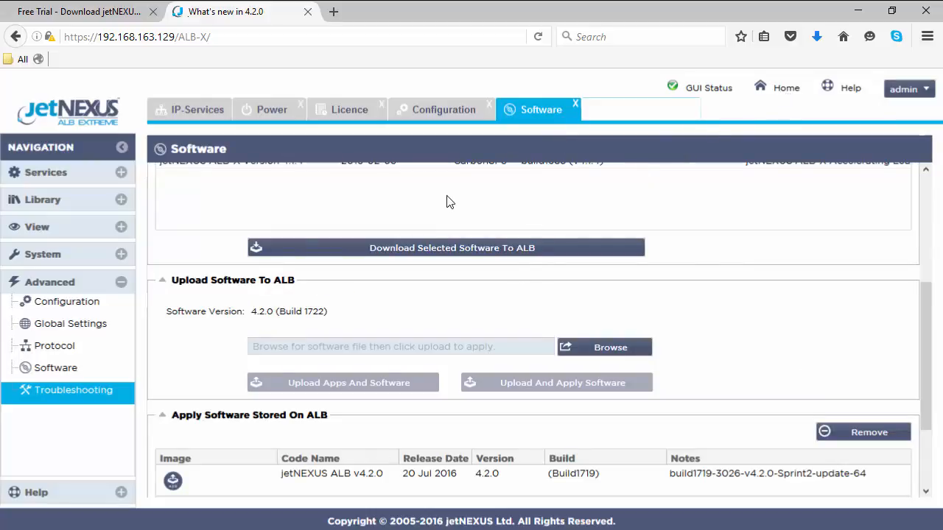
click(786, 91)
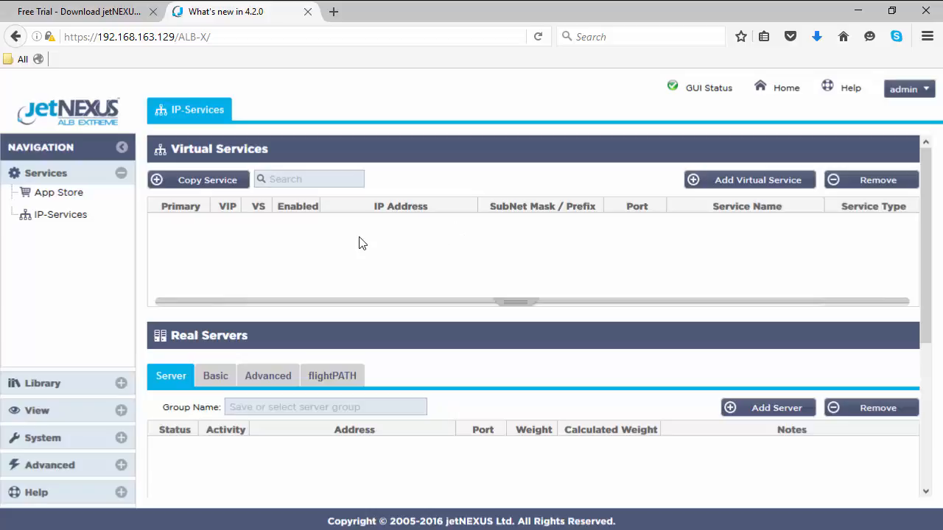
Step: Expand System in the left navigation to list its settings pages
click(121, 440)
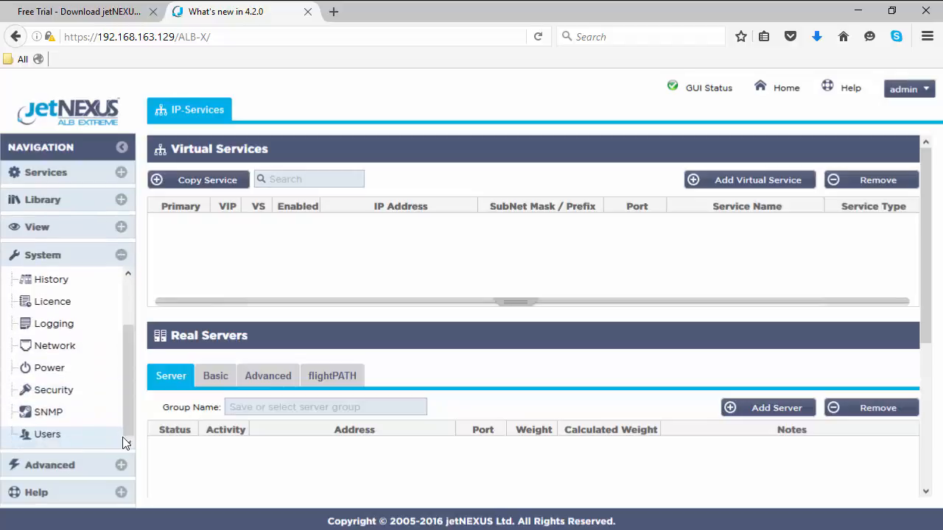
Step: Check the eth0 address under System > Network, then start a new virtual service on IP-Services
click(68, 349)
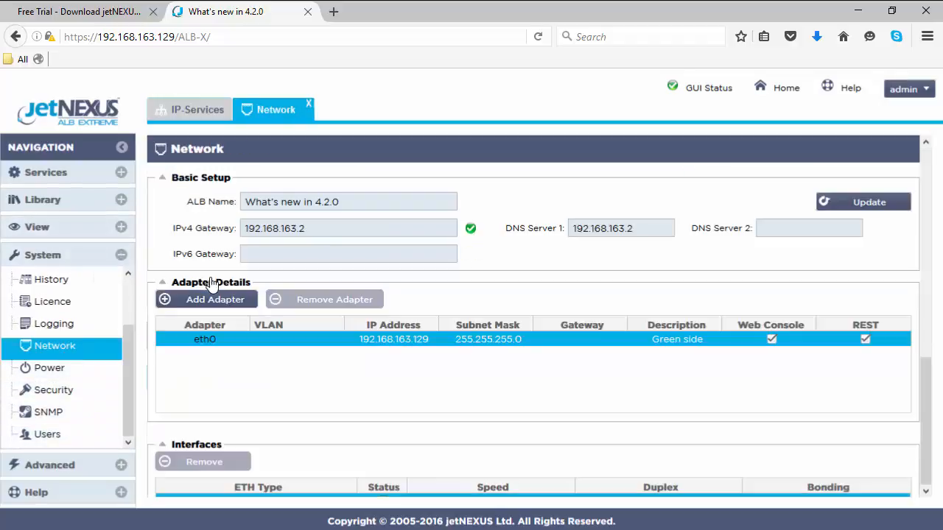
scroll(410, 391, down, 2)
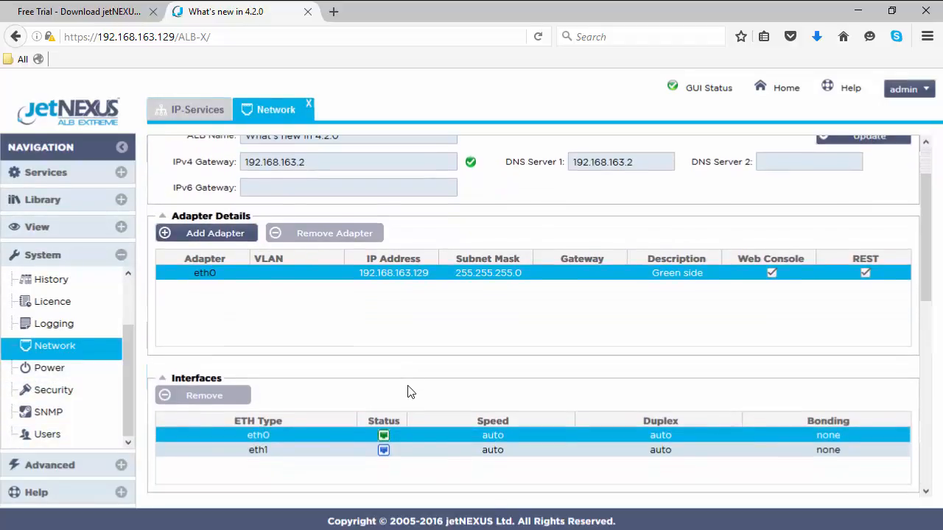
scroll(409, 391, up, 1)
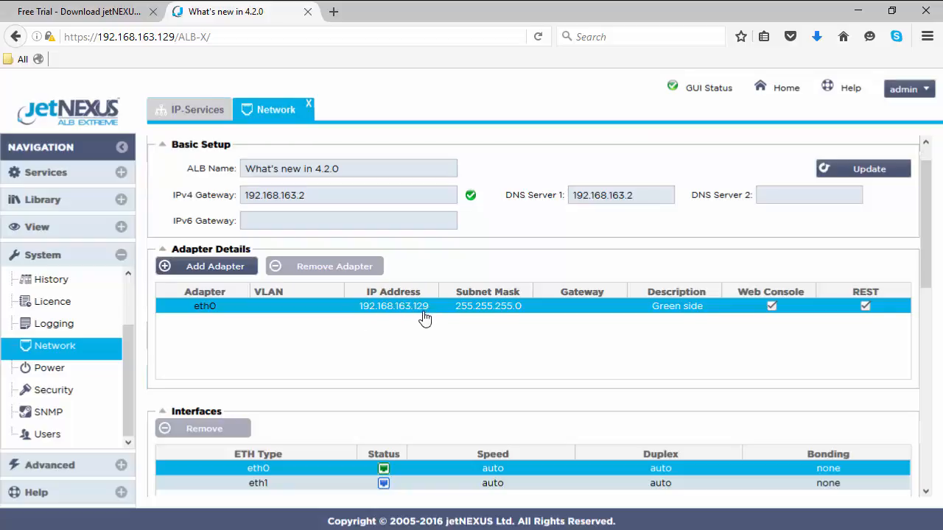
click(200, 118)
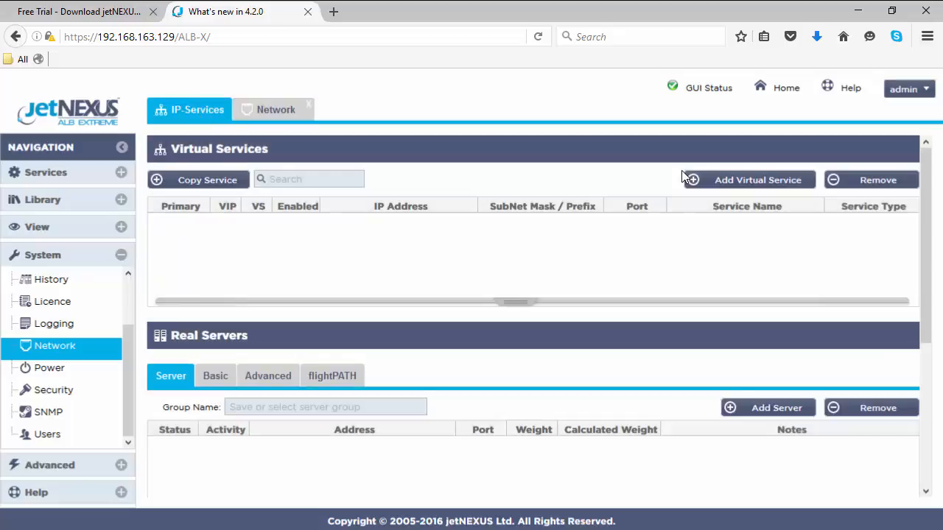
click(687, 180)
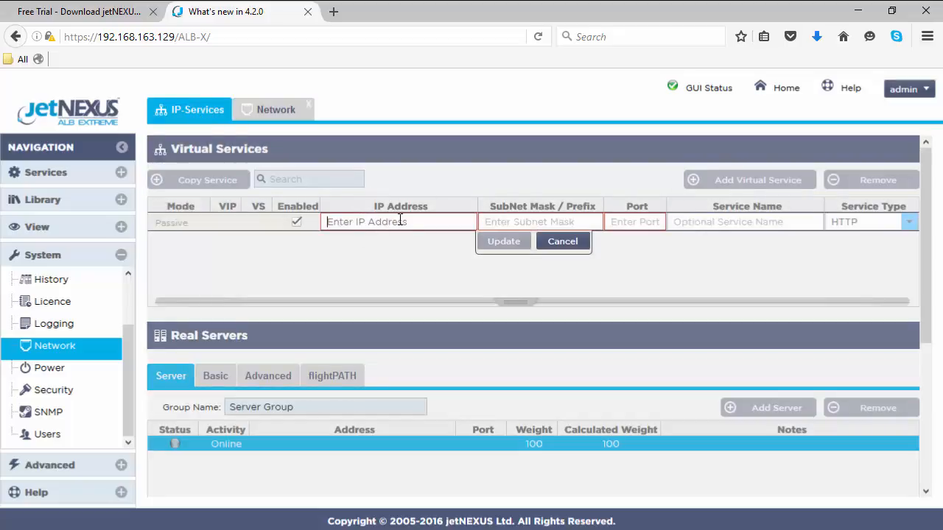
Step: Save HTTP virtual service 'Web service' at 192.168.163.101/24 (255.255.255.0), port 80
text(2192)
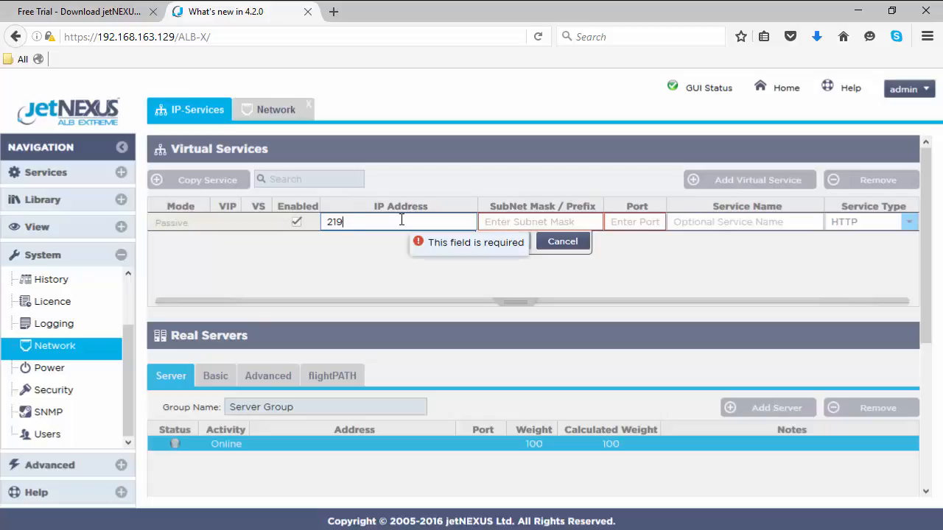
key(BackSpace)
key(BackSpace)
key(BackSpace)
text(192.168.163.101)
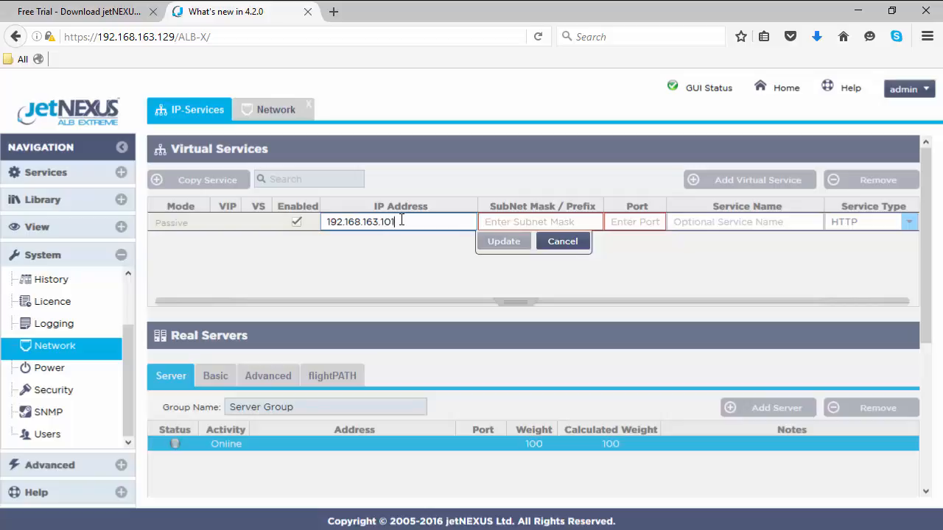
key(Tab)
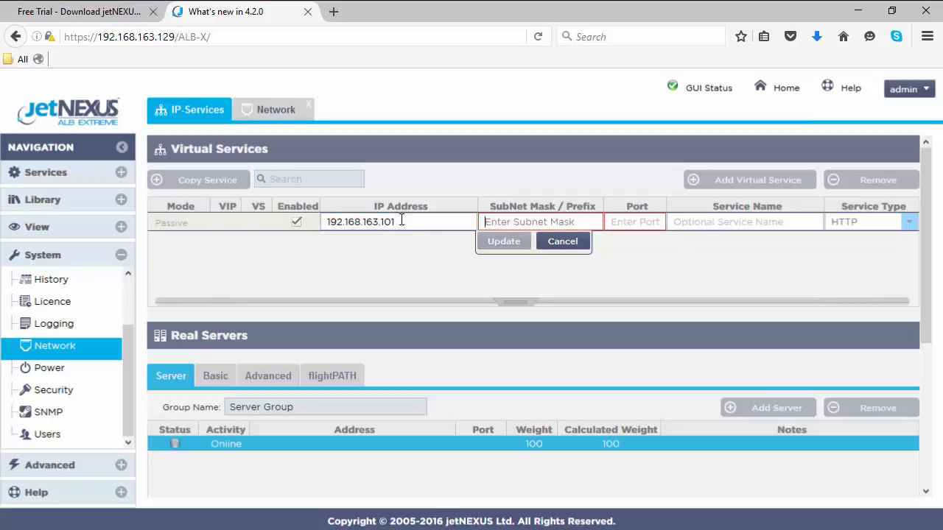
text(/24)
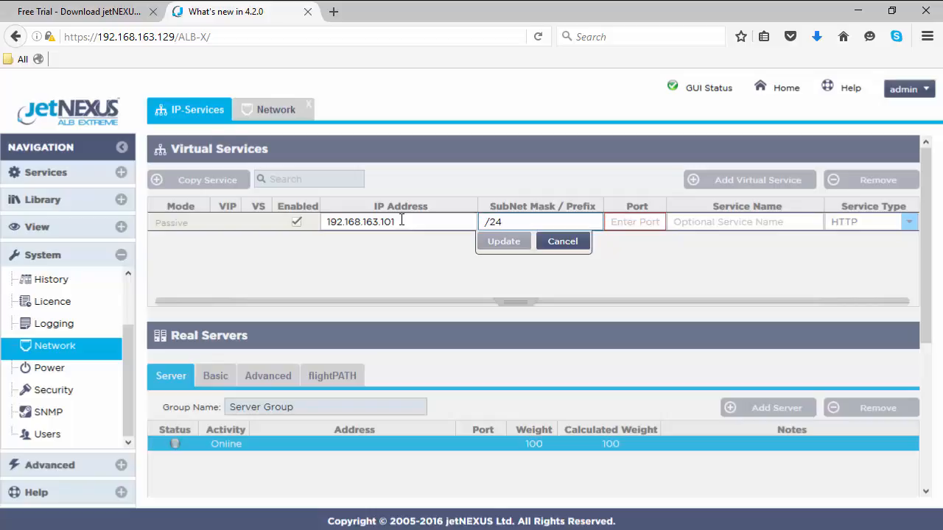
key(Tab)
text(8)
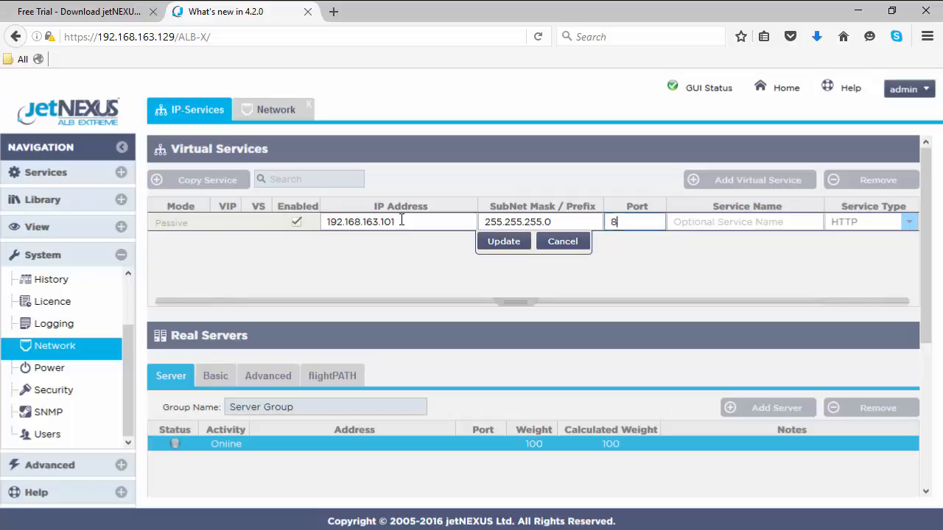
key(Tab)
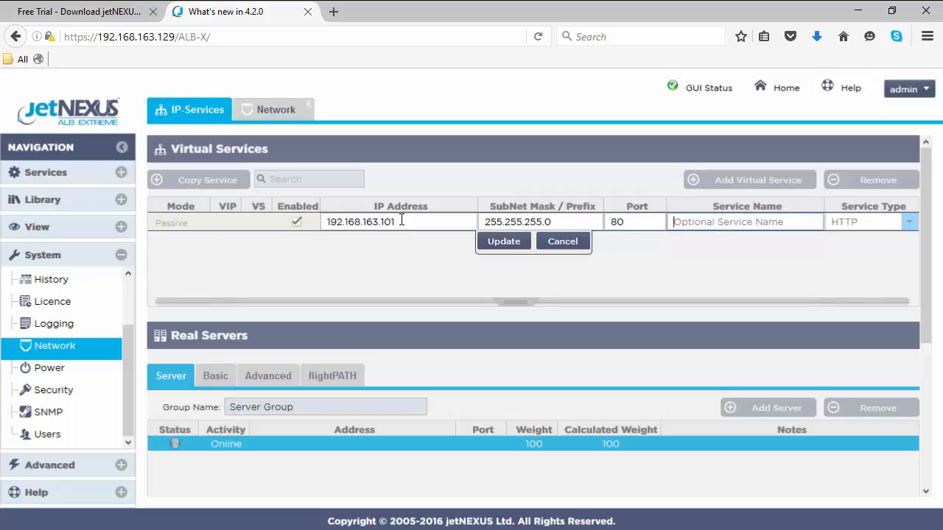
text(W)
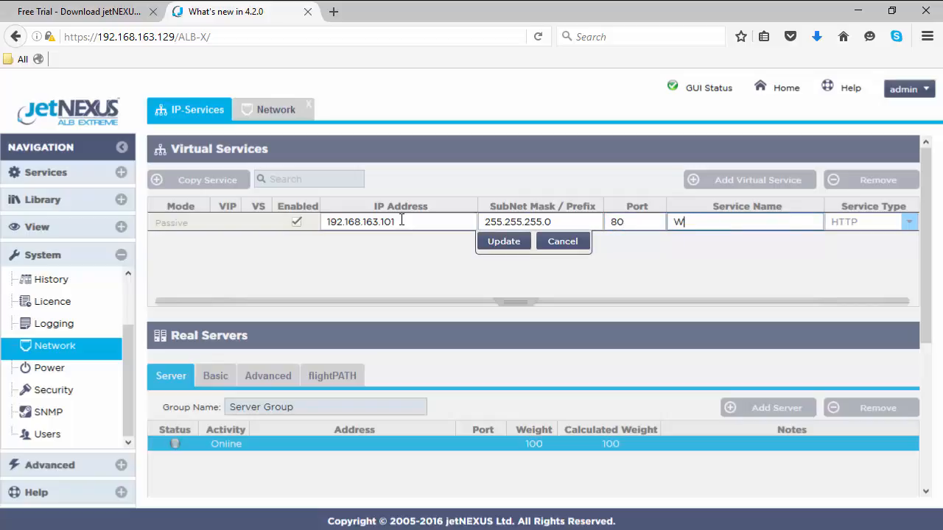
text(eb service)
click(912, 223)
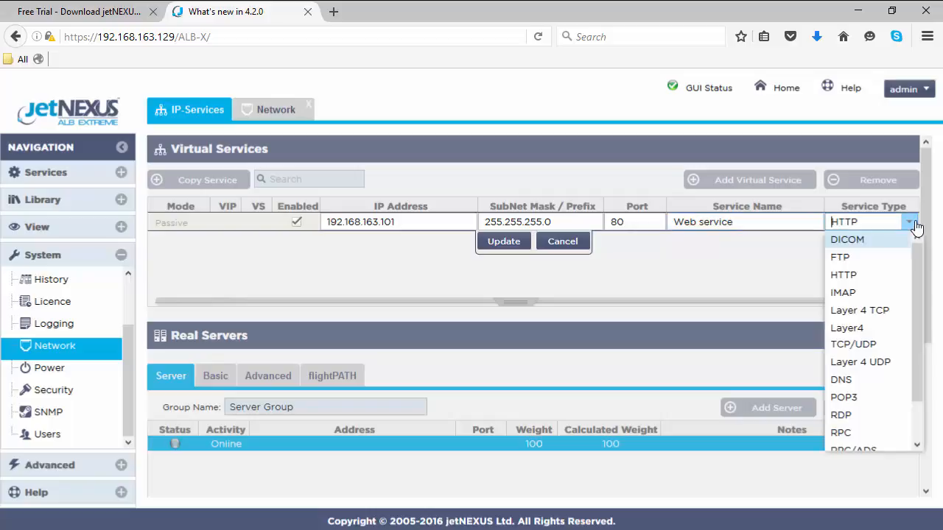
click(913, 225)
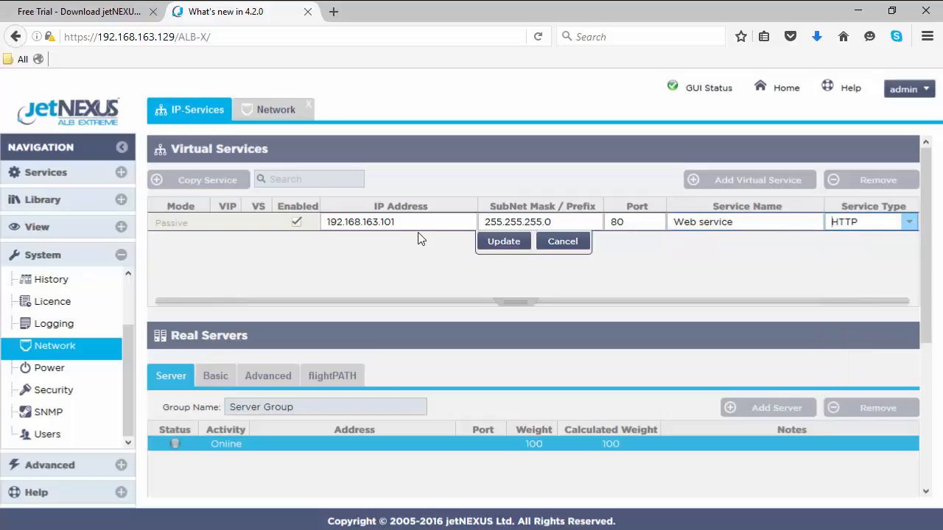
click(513, 243)
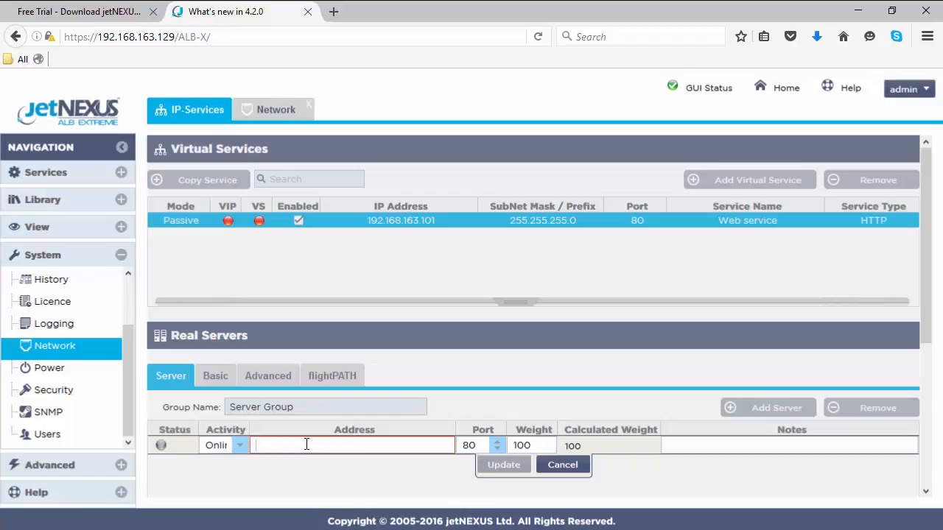
Step: Add real server 192.168.45.211 on port 80 to the Web service
text(10.)
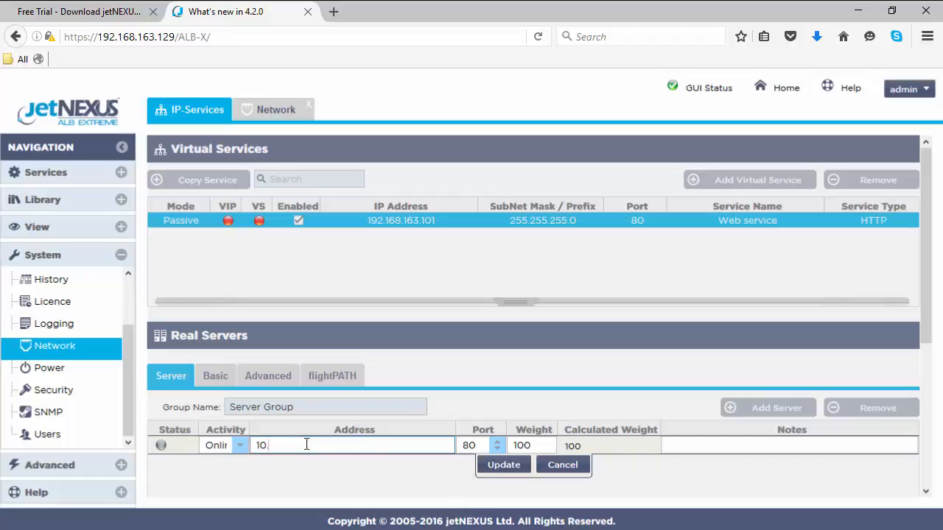
key(BackSpace)
text(192.168.45.21)
drag(318, 445, 246, 445)
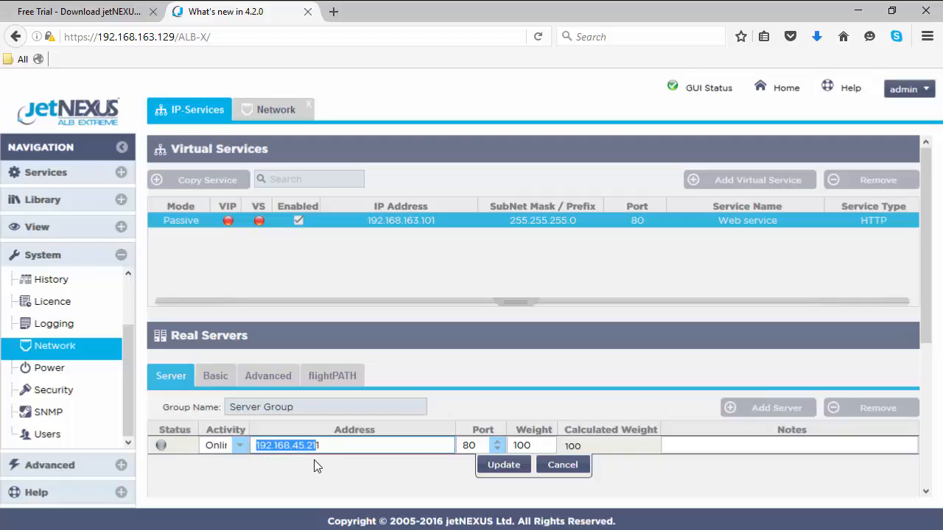
click(498, 465)
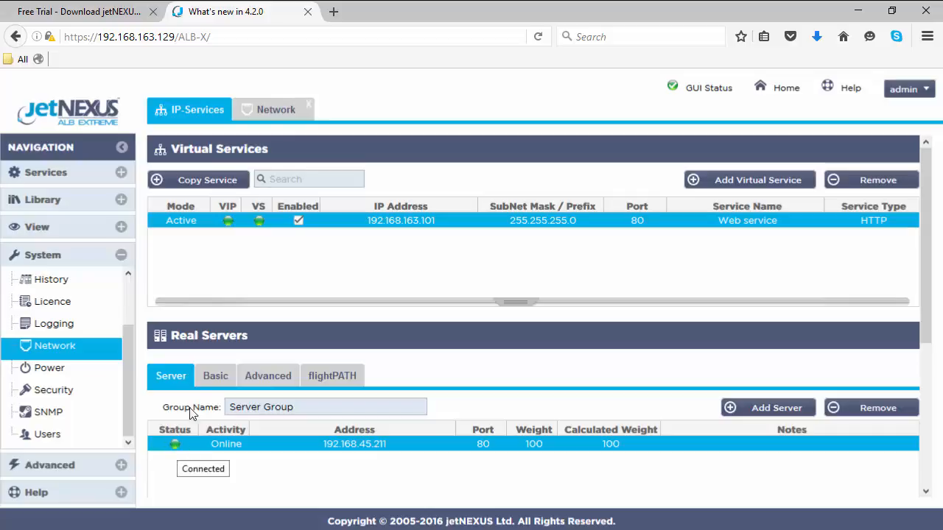
Step: Glance at the group's Basic settings, then begin adding another real server
click(220, 379)
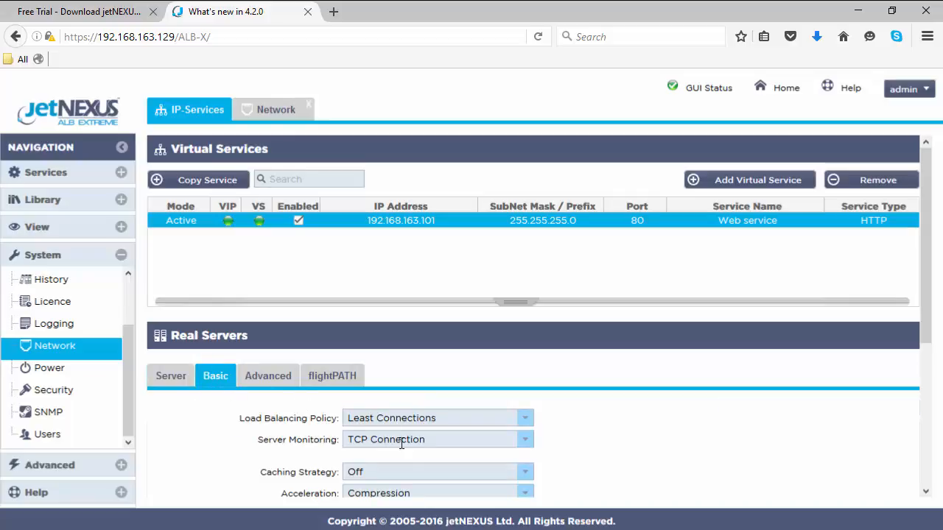
click(165, 379)
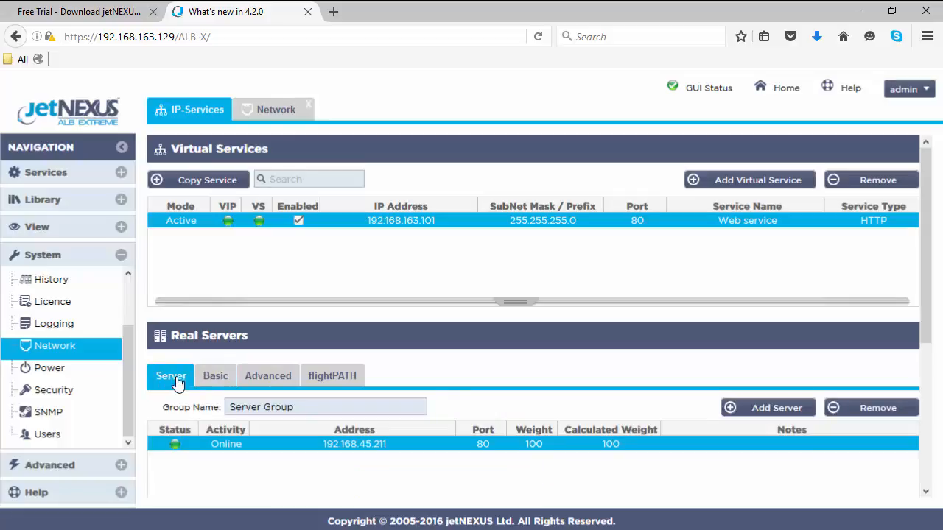
click(790, 410)
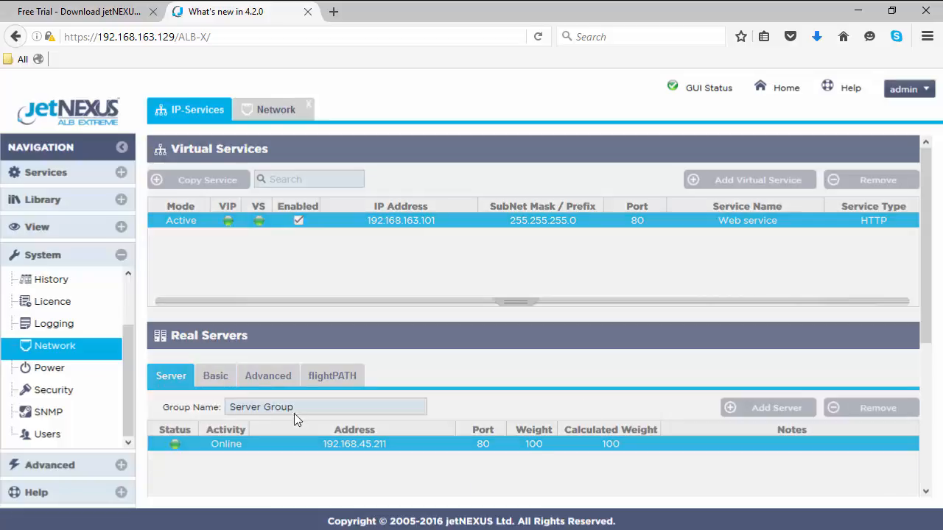
text(192.168.45.21)
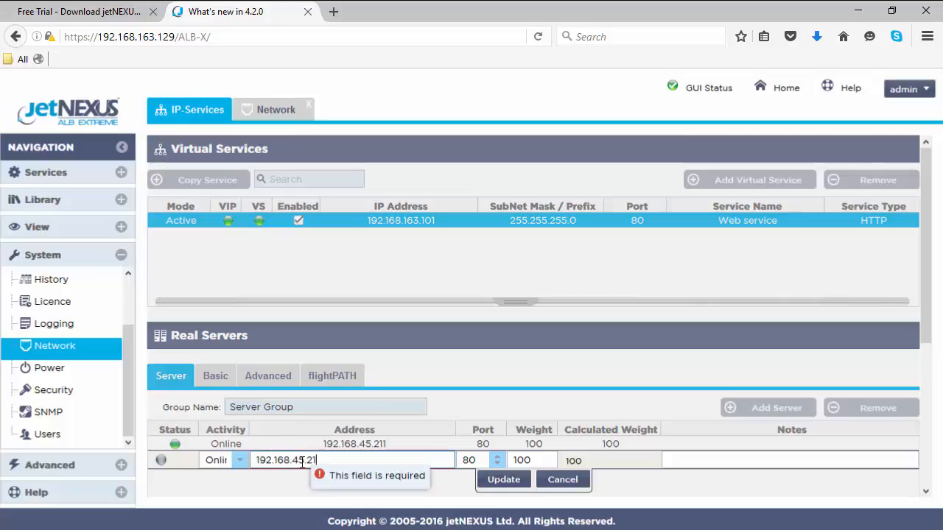
text(2)
key(Return)
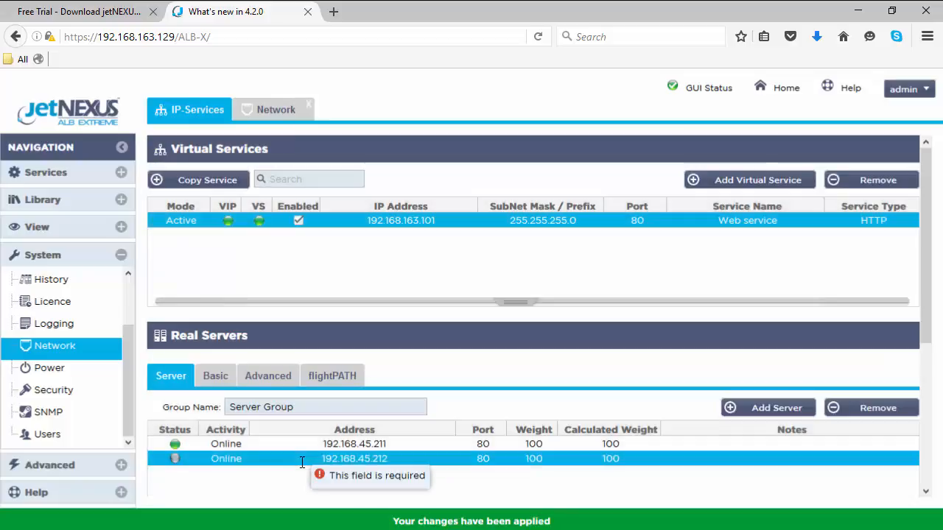
click(769, 411)
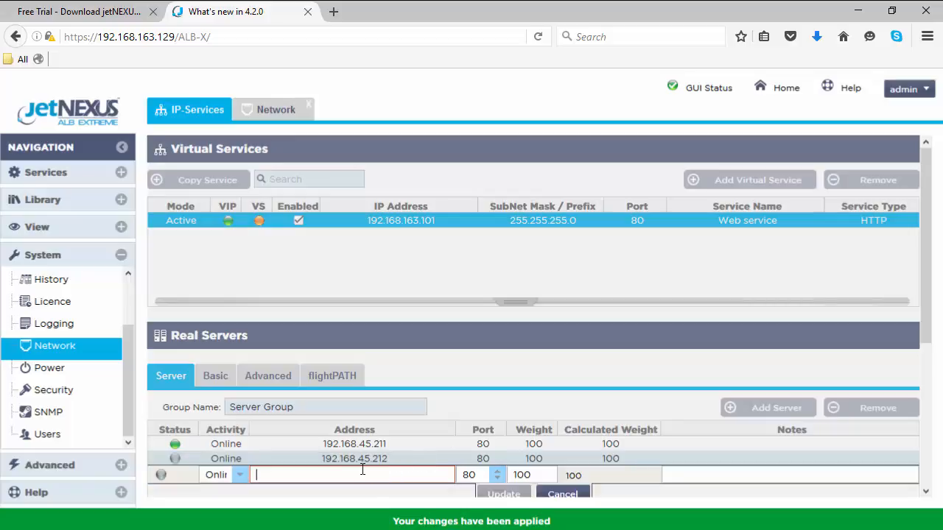
text(10)
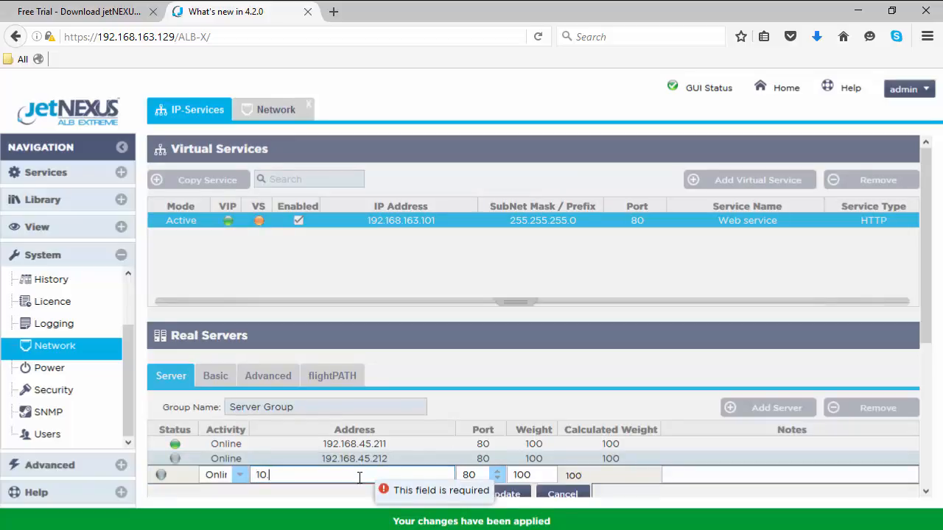
text(.)
key(BackSpace)
key(BackSpace)
key(BackSpace)
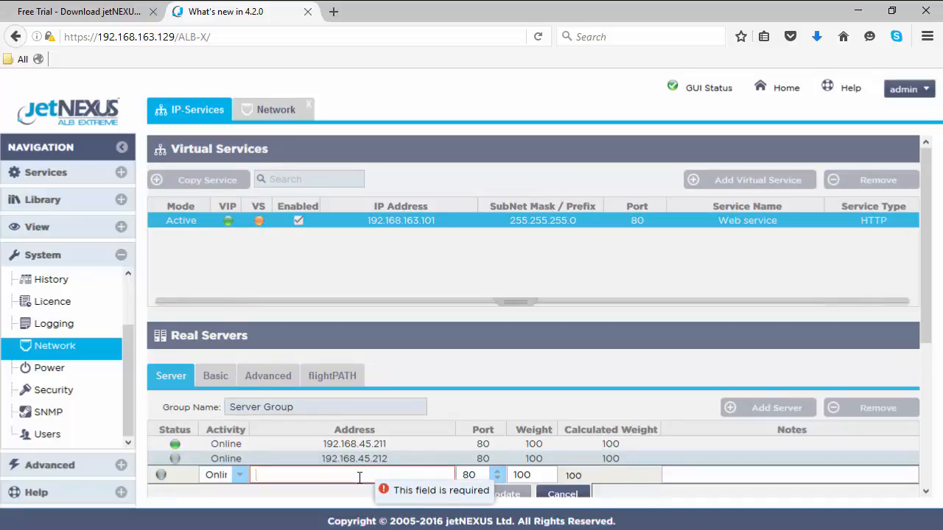
text(192.168.45.21)
key(BackSpace)
text(3)
key(Return)
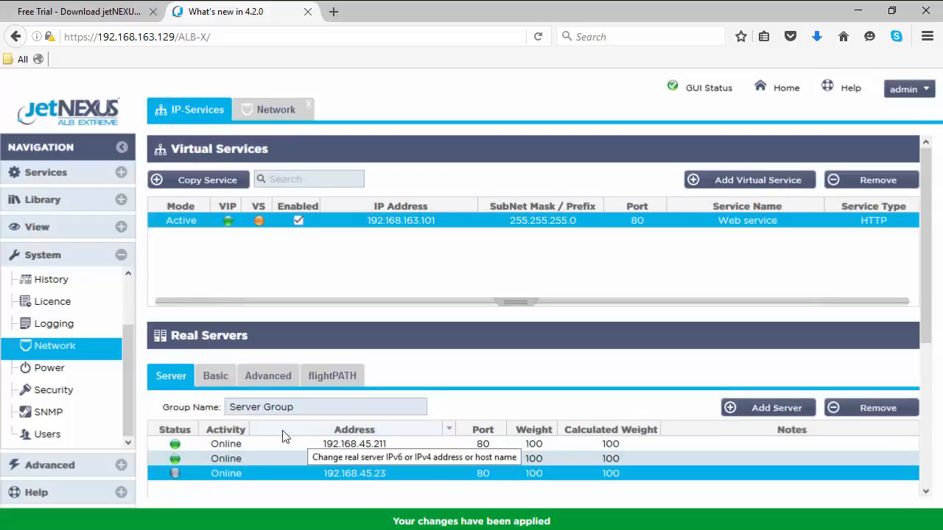
double_click(391, 475)
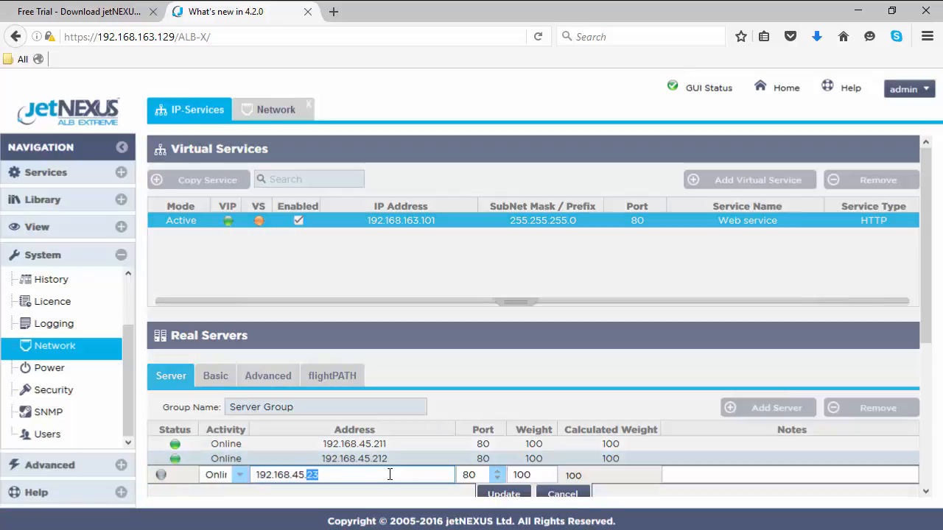
click(316, 473)
text(1)
key(Return)
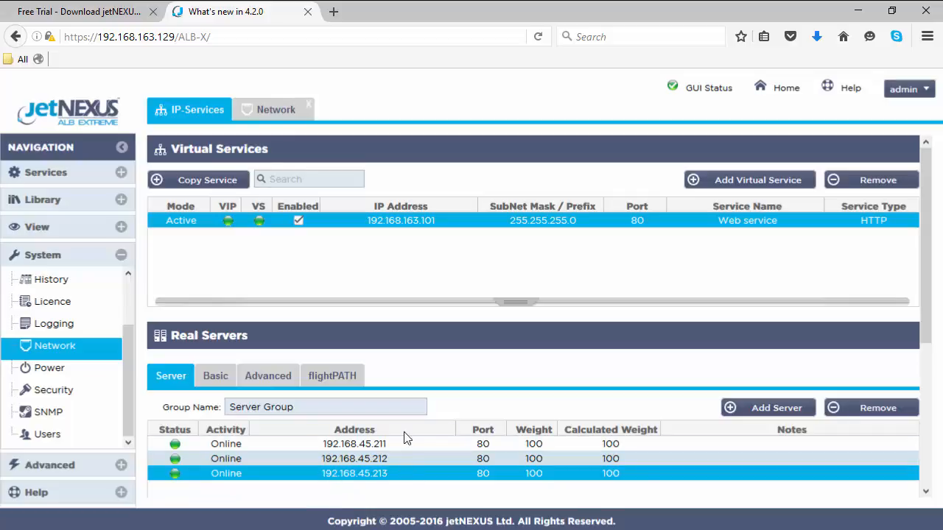
double_click(441, 232)
drag(420, 223, 293, 226)
key(ctrl+c)
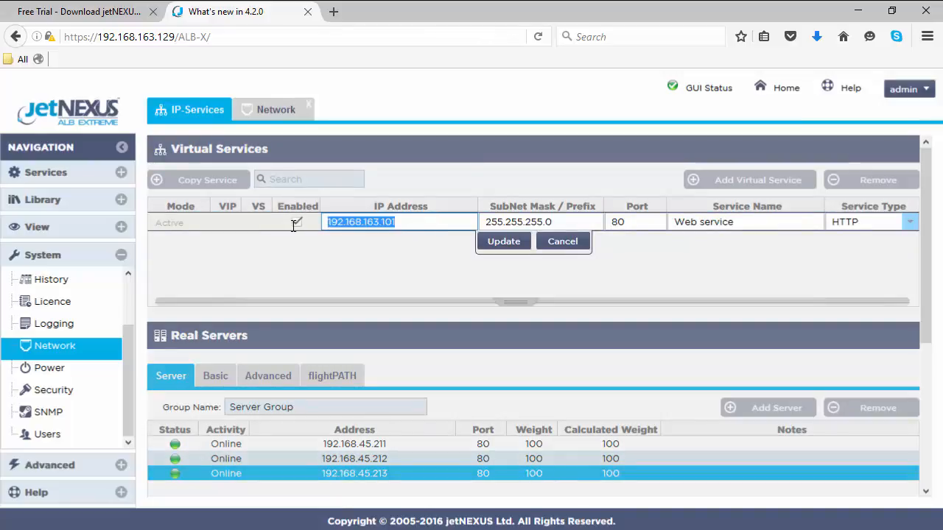
click(580, 246)
Step: Load 192.168.163.101 in a new Firefox tab and reload it four times to see web 1–3 answer
click(334, 11)
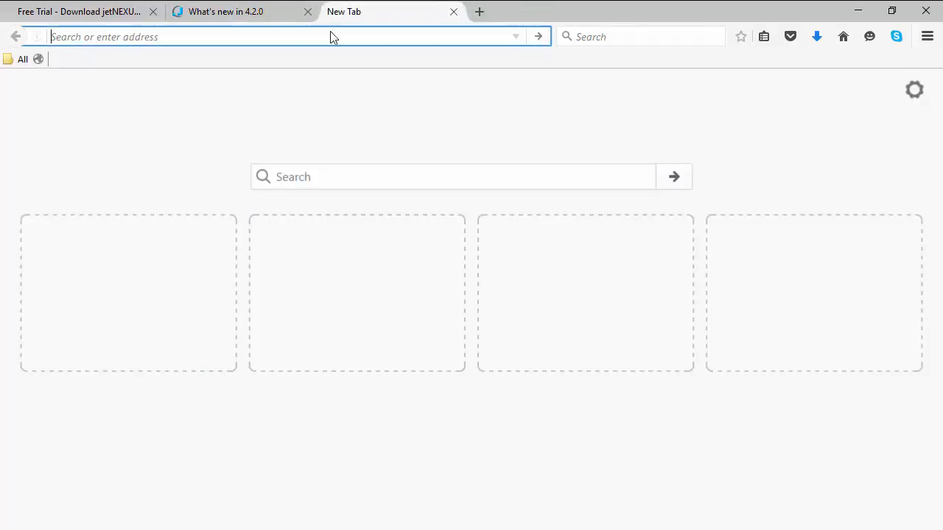
key(ctrl+v)
key(Return)
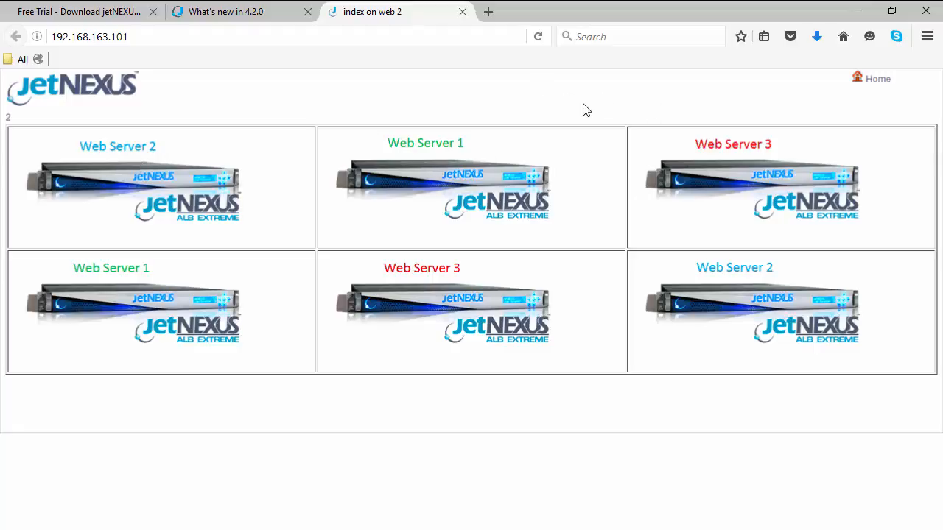
key(F5)
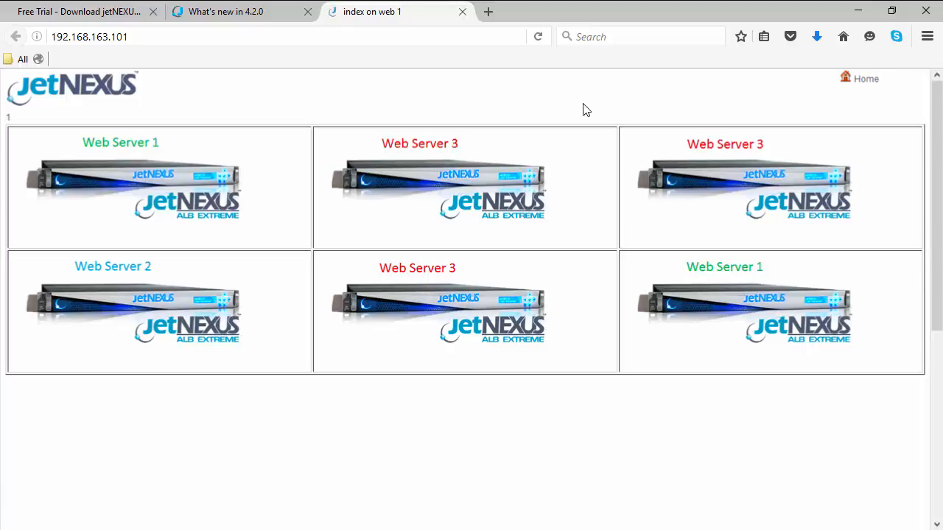
key(F5)
key(F5)
key(F5)
key(F5)
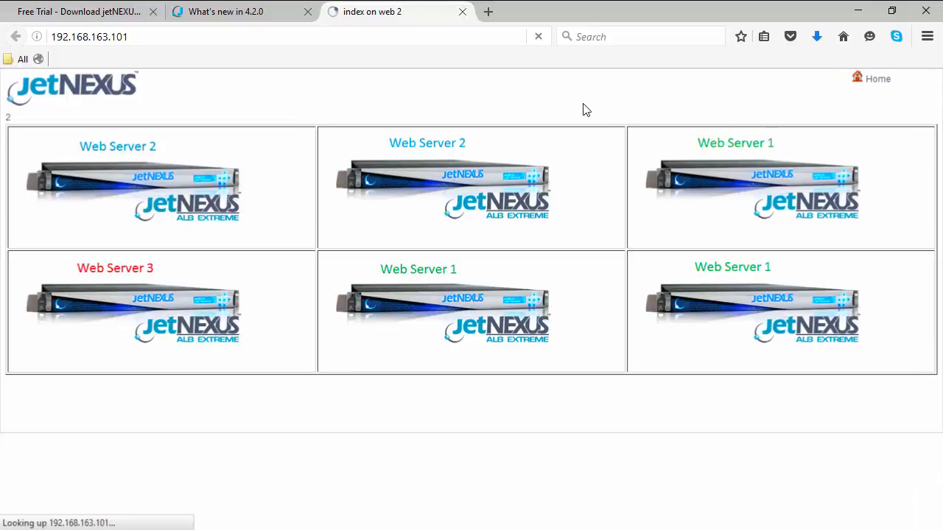
key(F5)
key(F5)
key(F5)
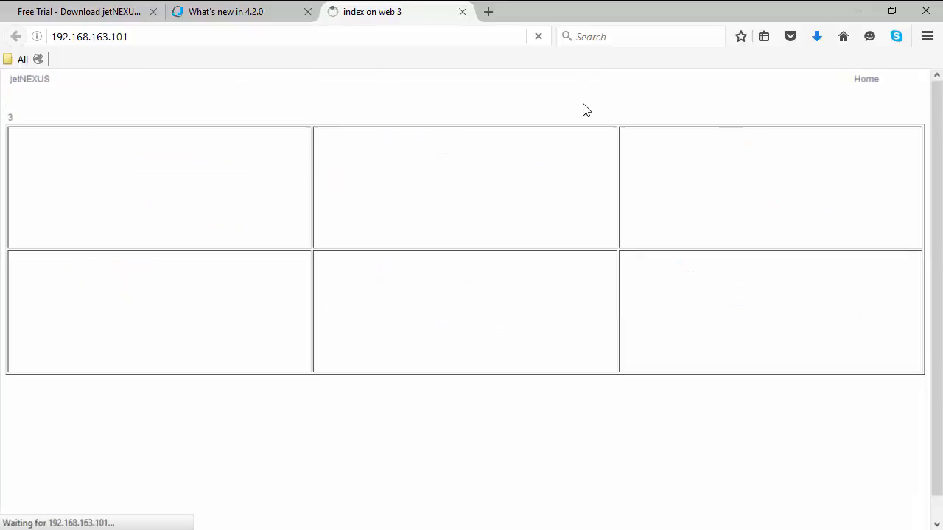
key(F5)
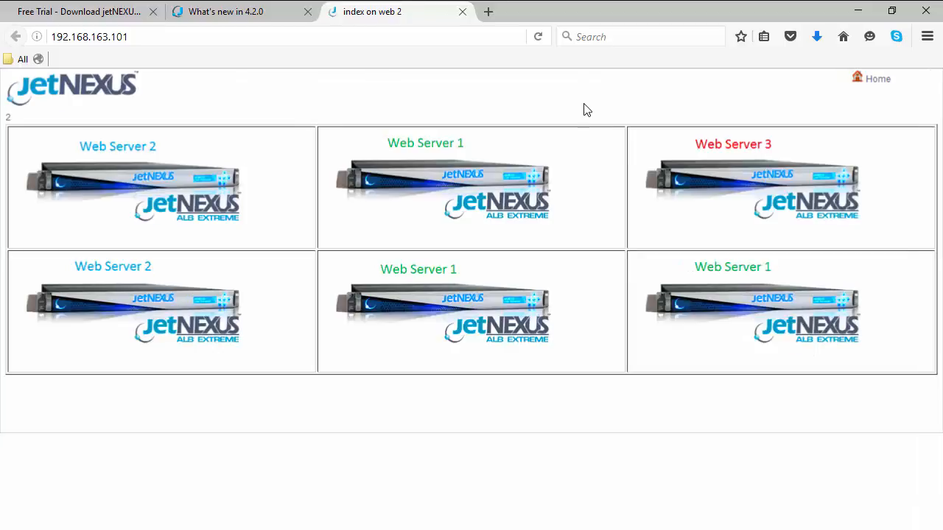
click(246, 21)
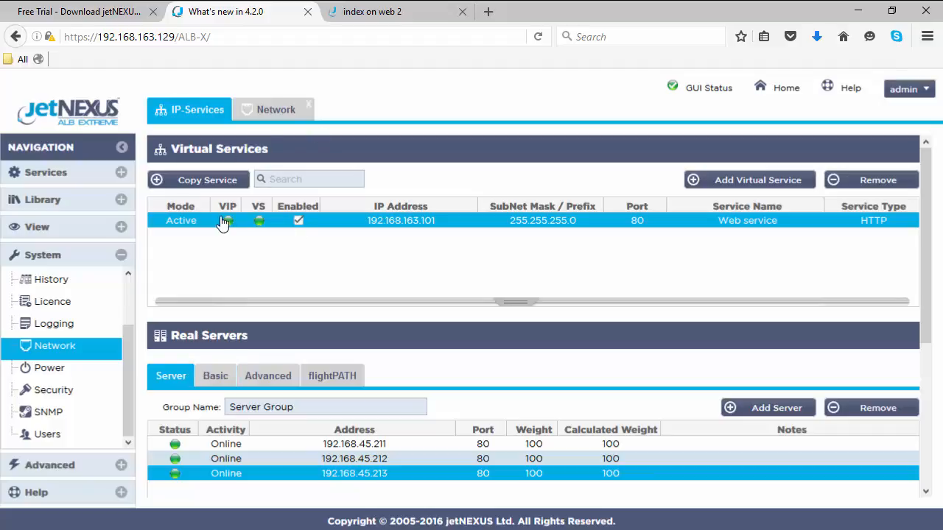
Step: Set the server group's Basic settings to Fastest load balancing with acceleration off
click(218, 381)
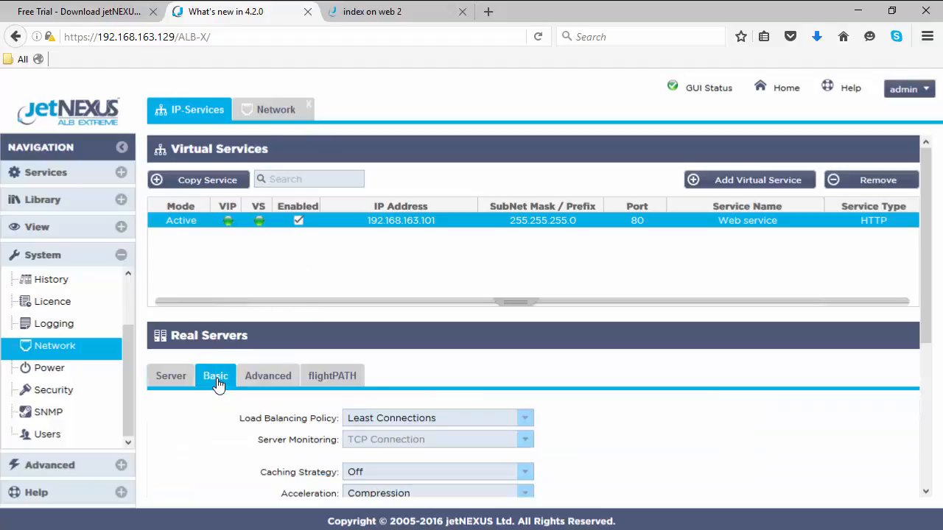
click(523, 418)
click(361, 215)
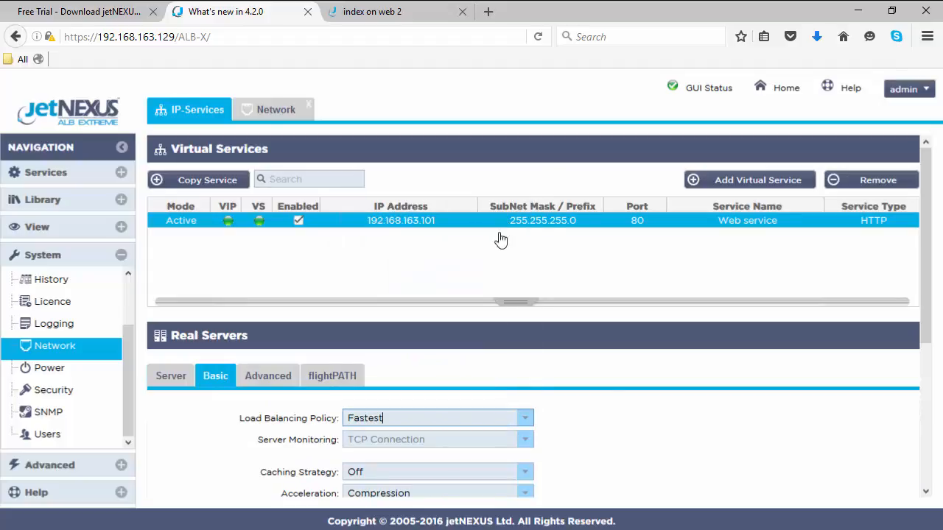
drag(923, 212, 907, 336)
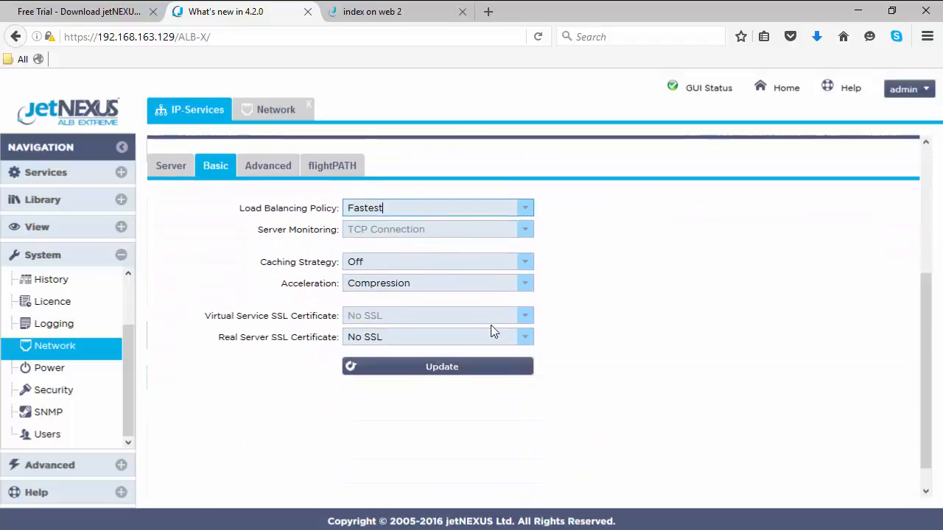
click(524, 284)
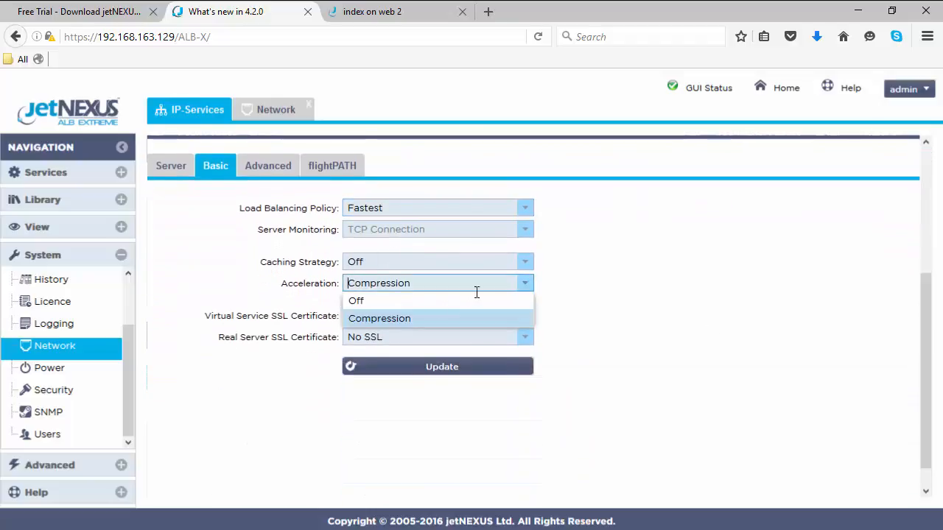
click(404, 302)
click(467, 367)
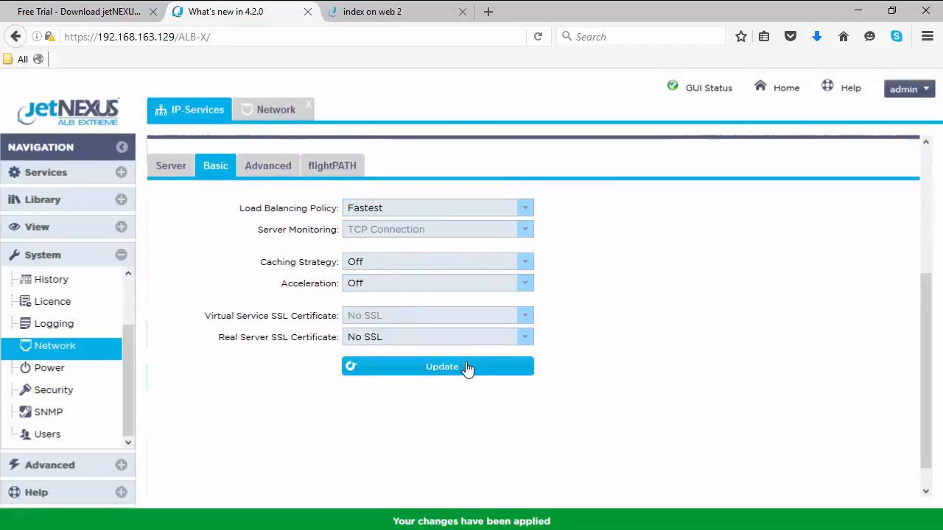
Step: Set the Monitoring Interval to 10 seconds on the Advanced settings
click(255, 173)
click(715, 240)
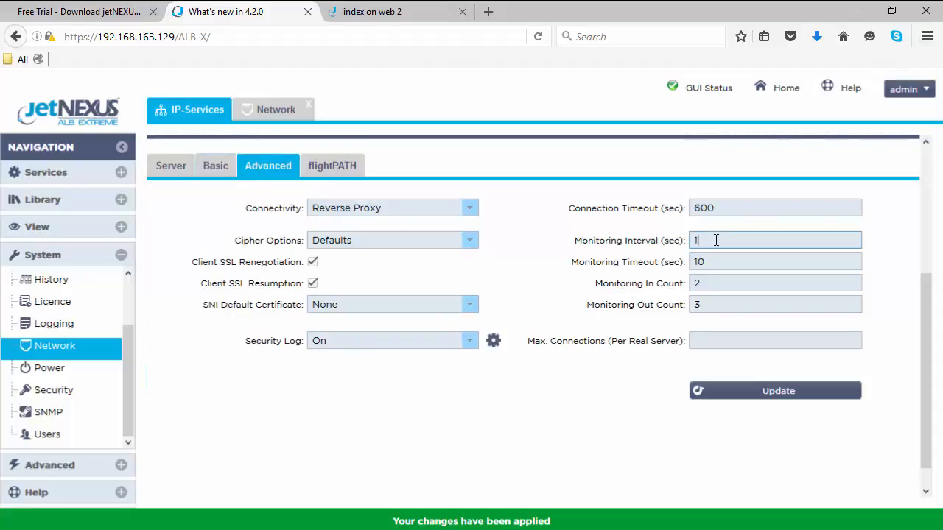
text(0)
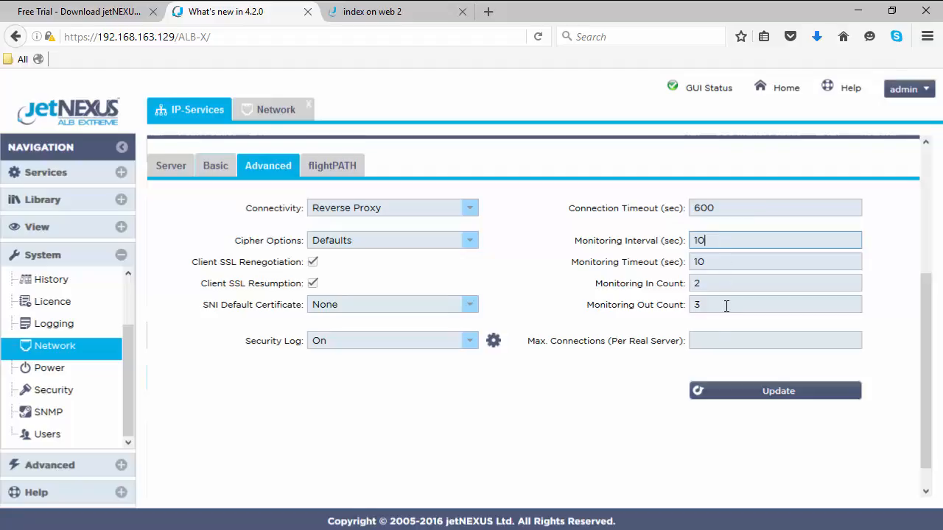
click(782, 395)
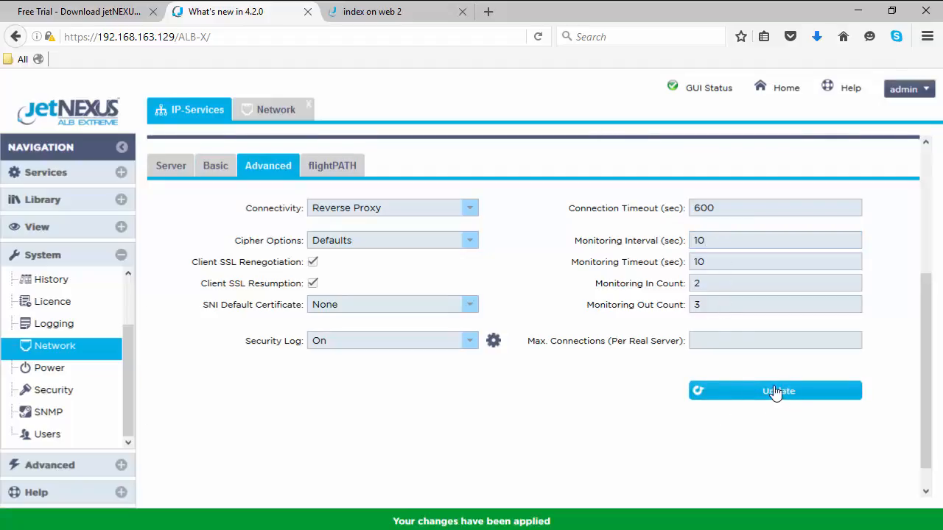
click(179, 169)
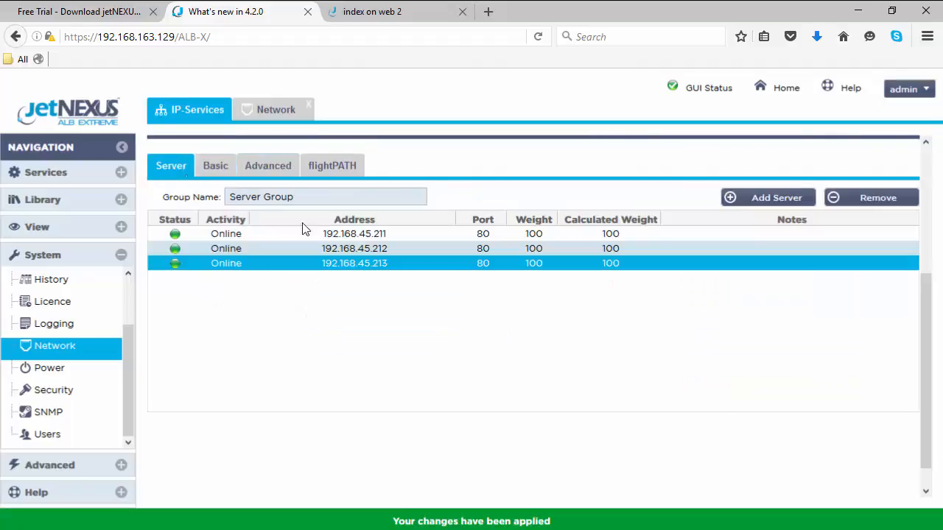
Step: Review the Basic and Advanced settings again and return to the real server list
drag(926, 295, 926, 162)
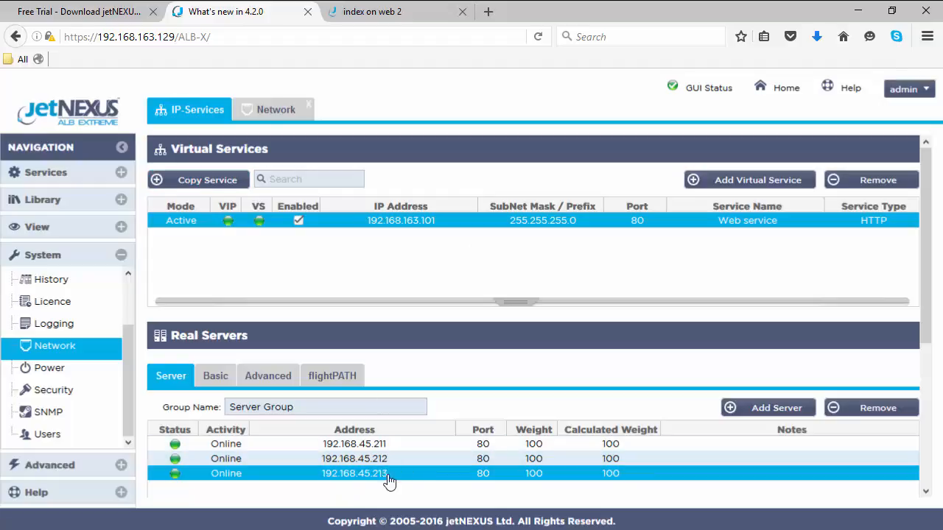
click(214, 376)
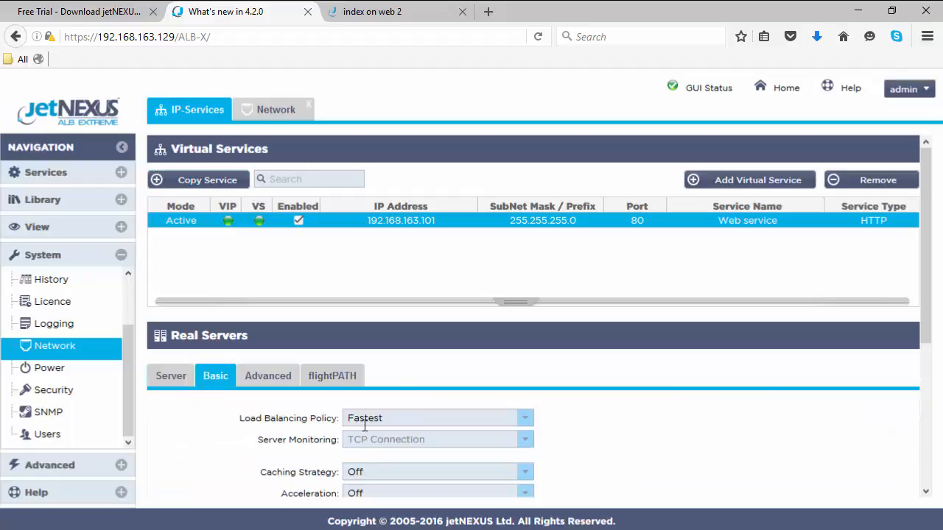
click(278, 377)
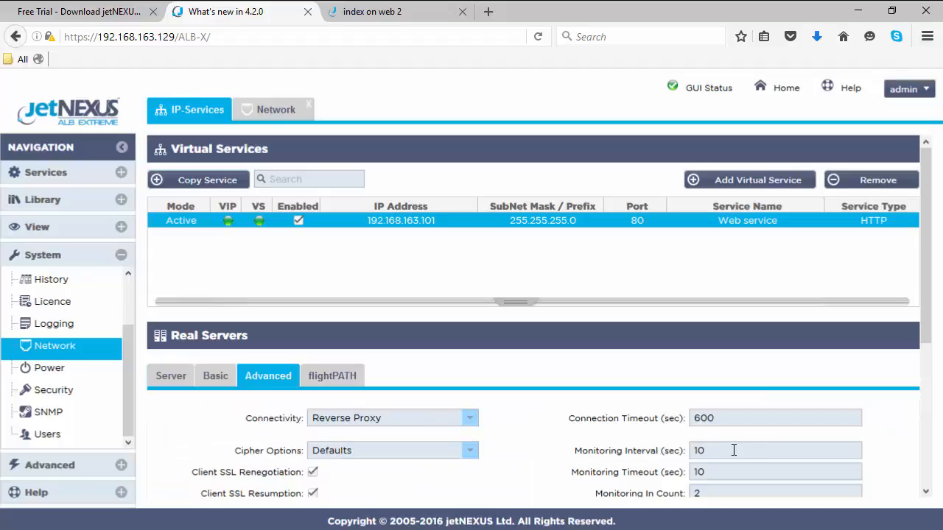
click(176, 375)
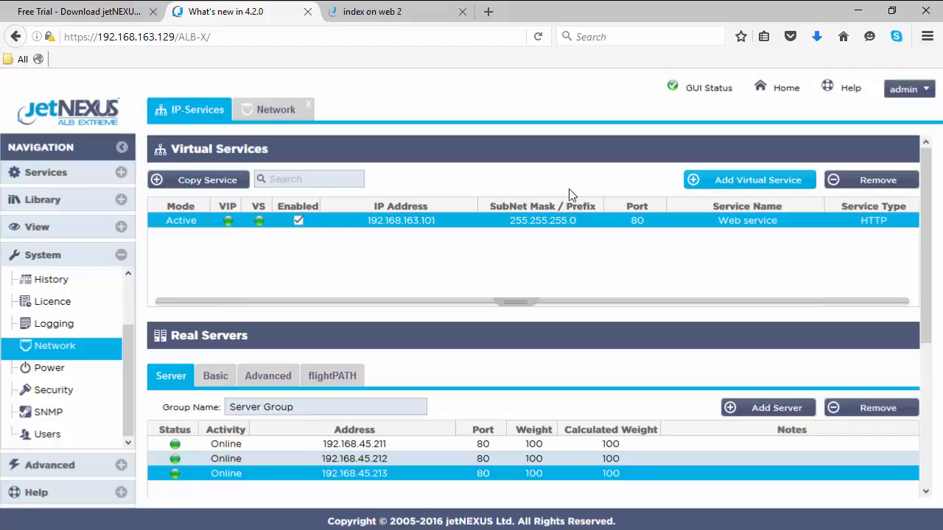
Step: Copy the Web service as 'Secure Web service' on port 443 and save it
click(217, 181)
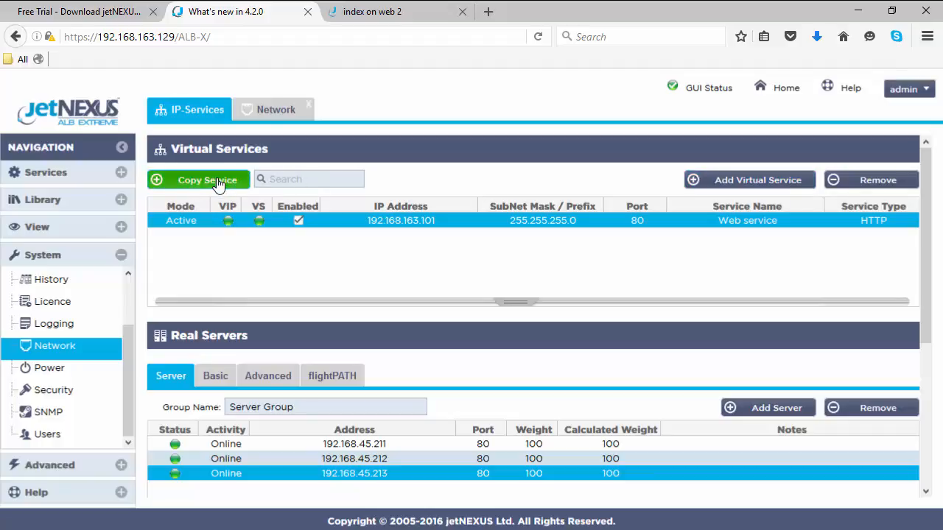
double_click(638, 242)
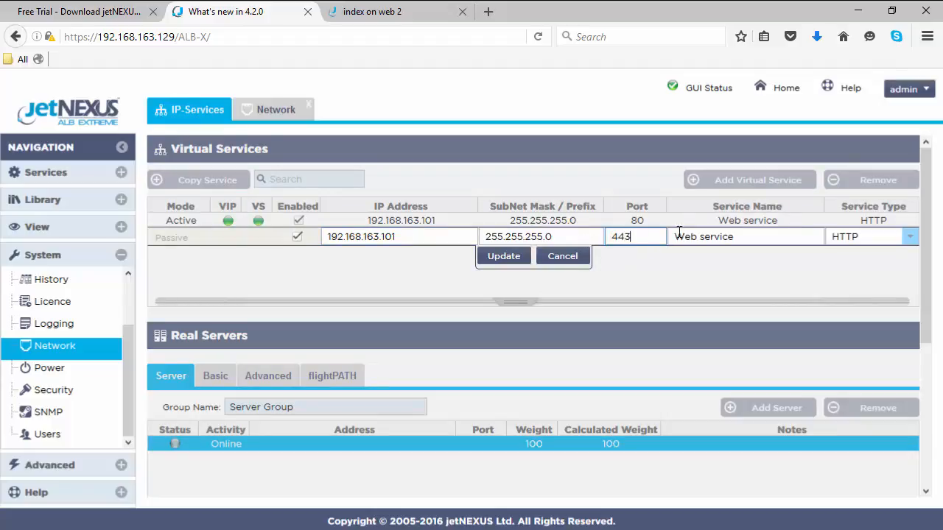
click(674, 236)
text(Secur)
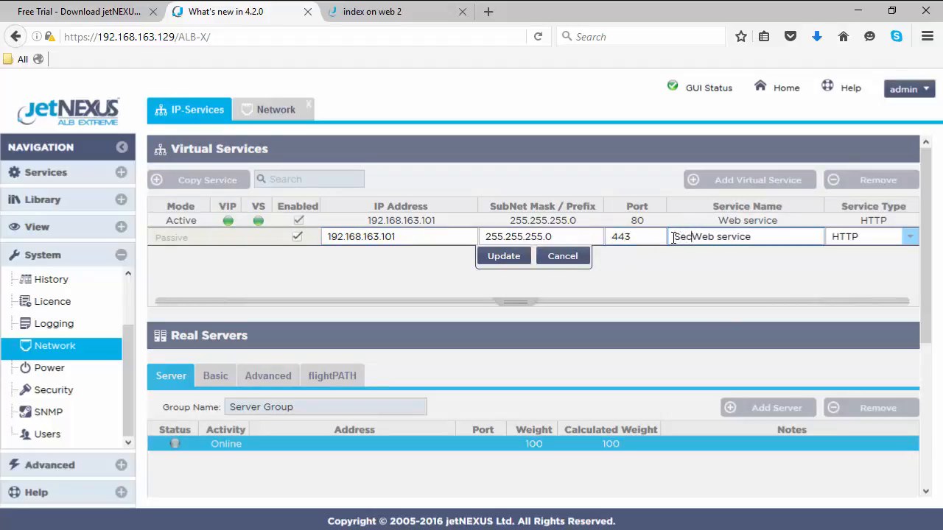
text(e)
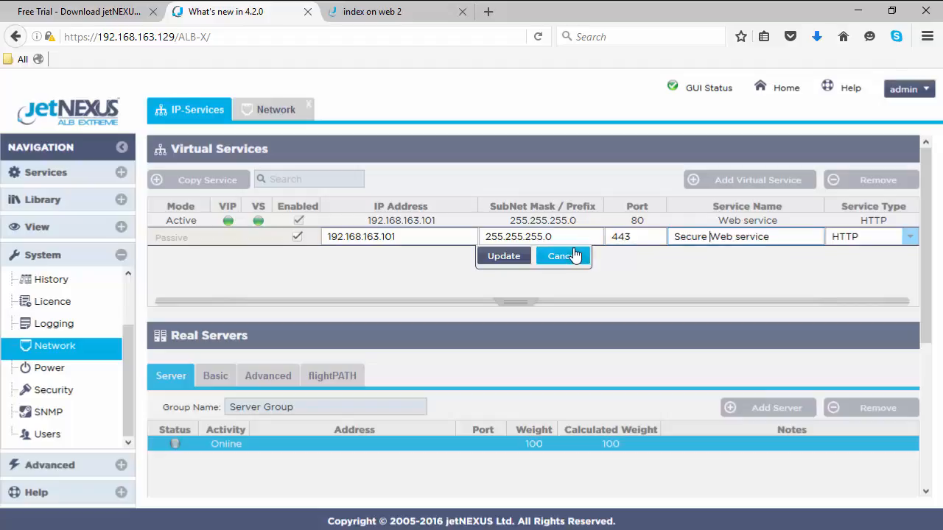
click(511, 259)
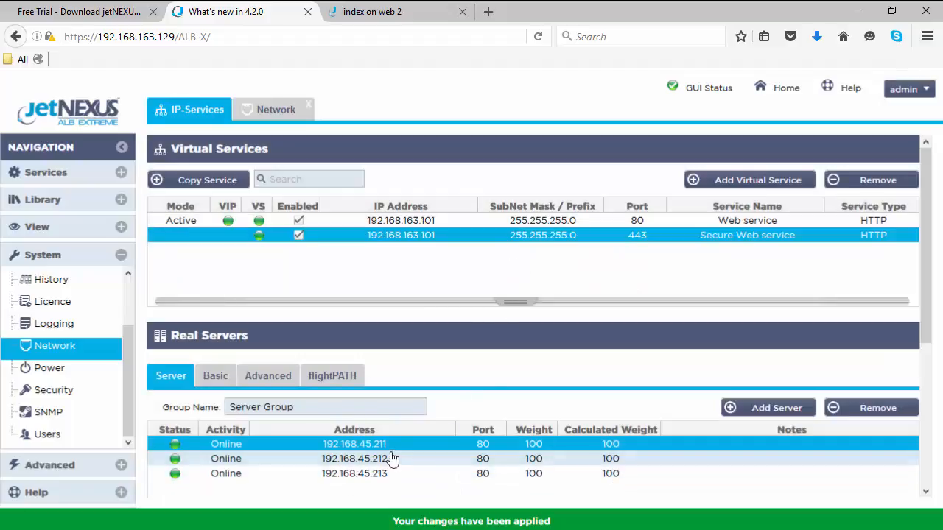
Step: Review the new service's Basic and Advanced settings, then return to the real server list
click(221, 377)
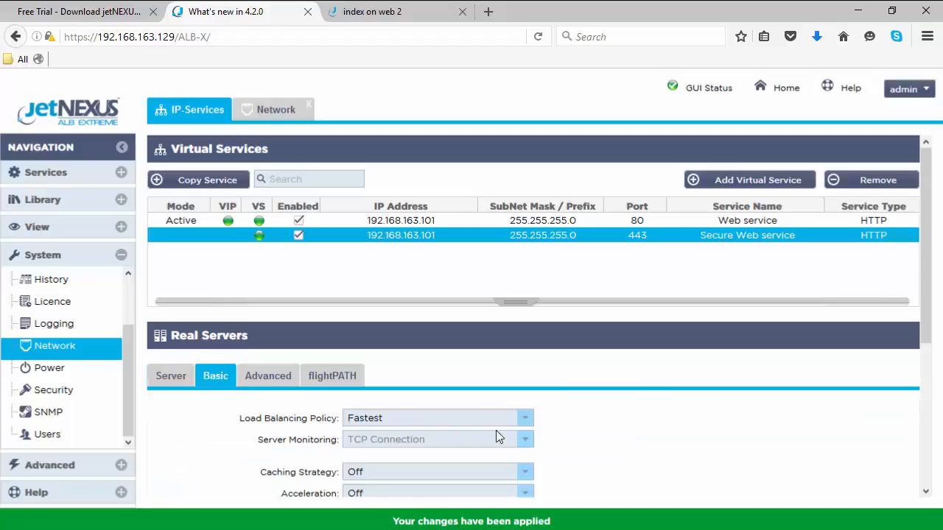
click(268, 377)
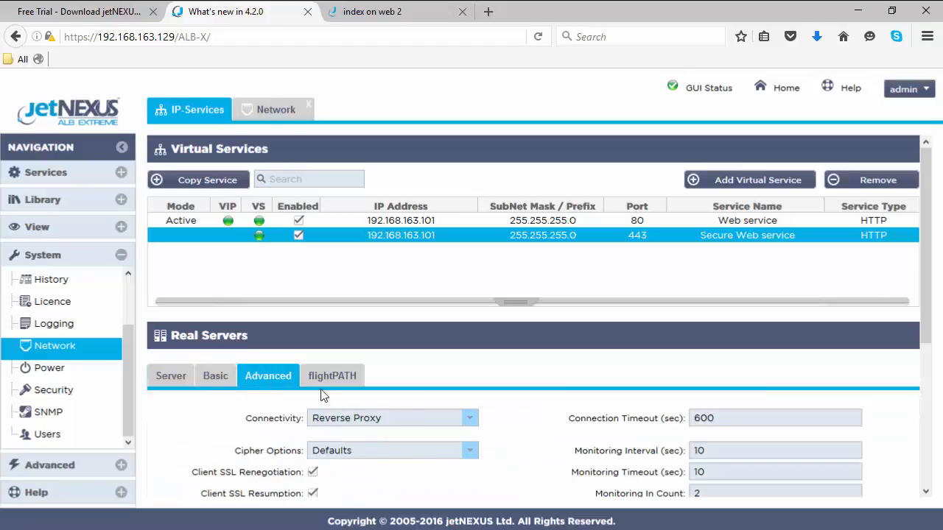
click(172, 378)
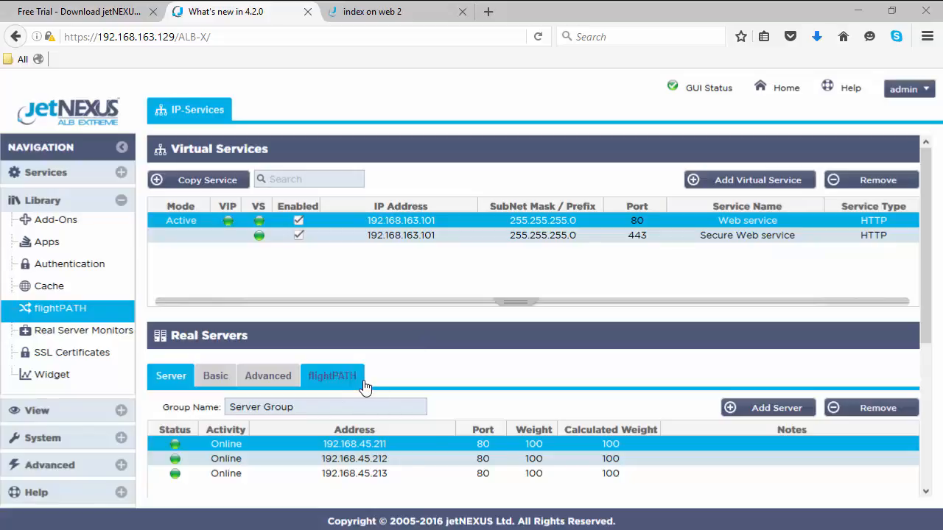
Step: After checking its flightPATH 1 rule, copy the Web service to port 81 as Layer 4 TCP
click(333, 376)
click(540, 434)
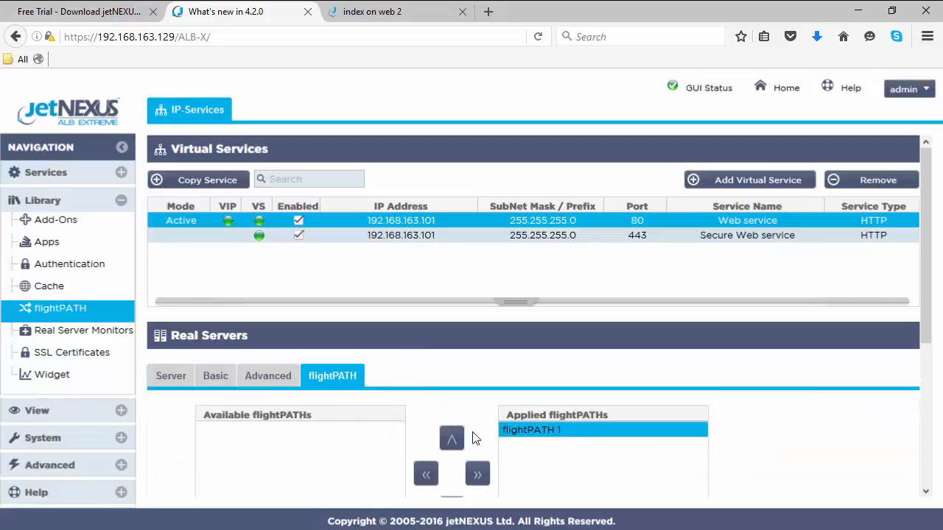
click(183, 384)
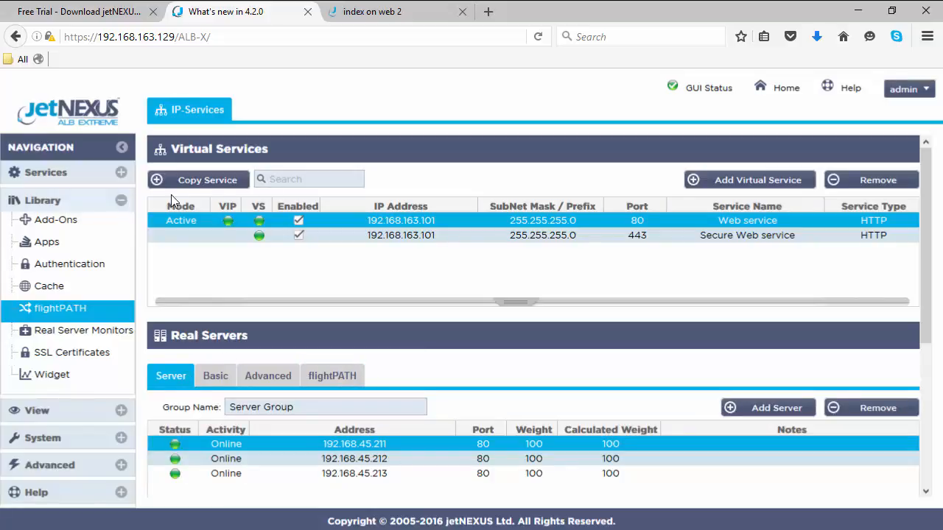
click(221, 181)
click(636, 251)
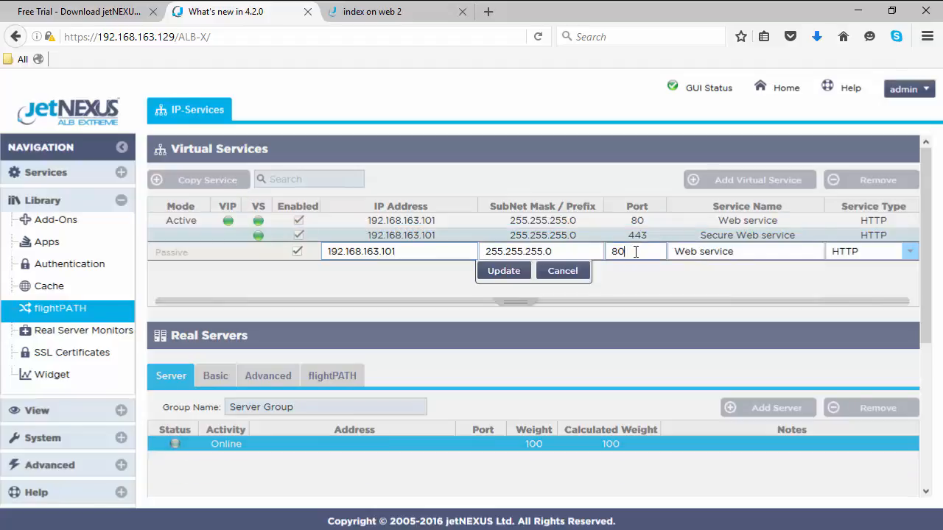
click(912, 254)
click(880, 343)
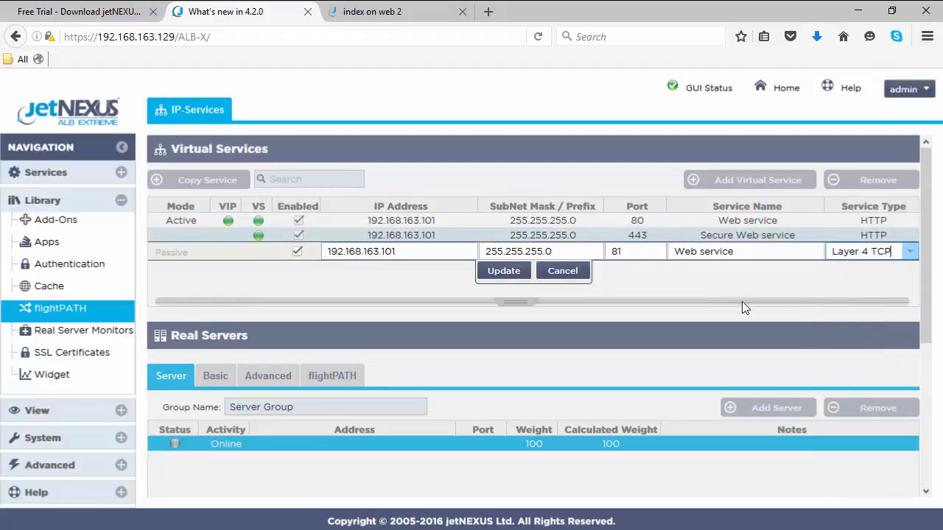
click(501, 272)
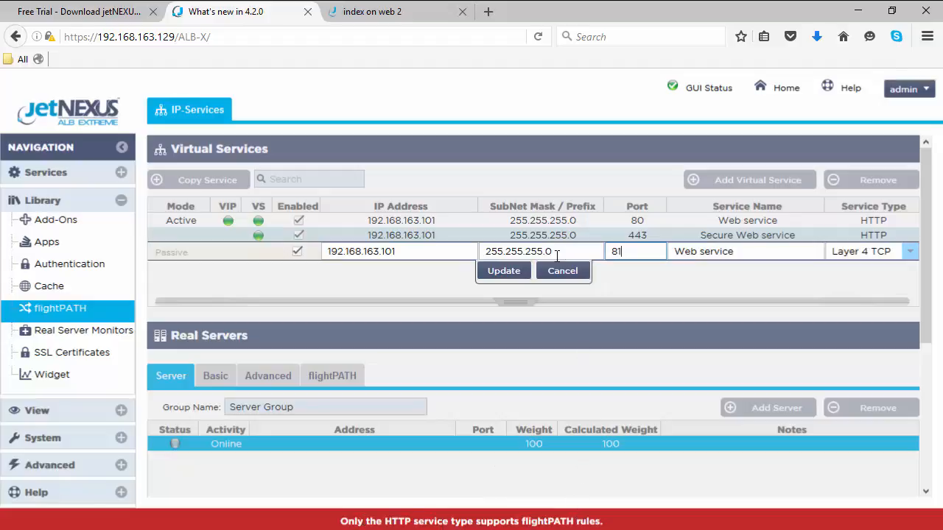
Step: Set the port-81 service back to HTTP and detach flightPATH 1 from it
click(911, 252)
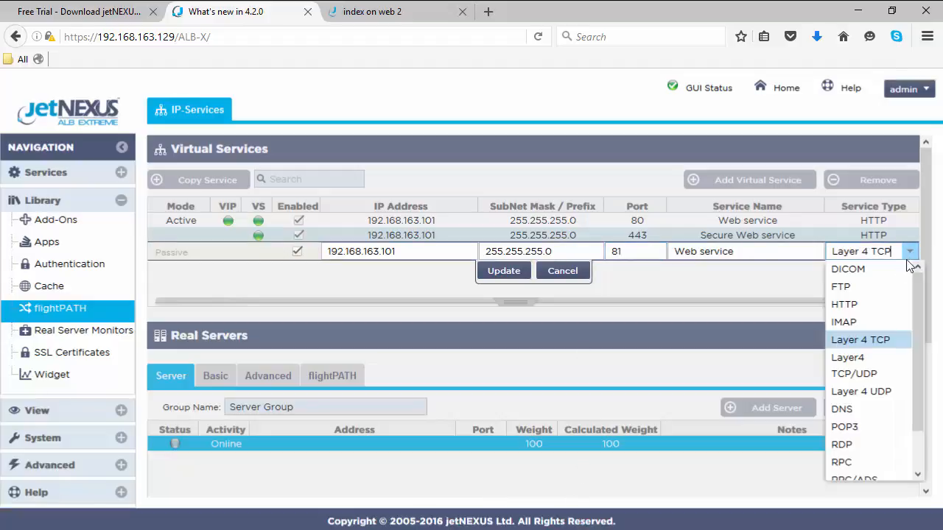
click(847, 305)
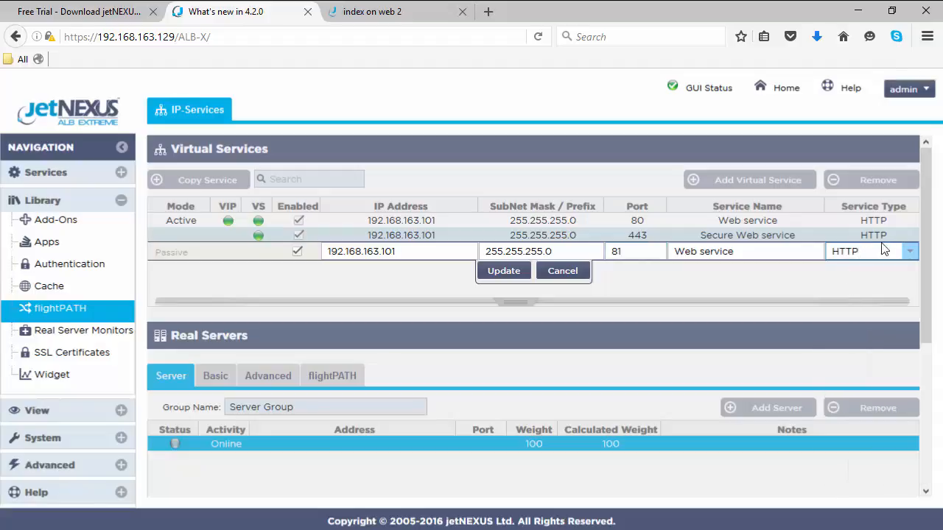
click(510, 271)
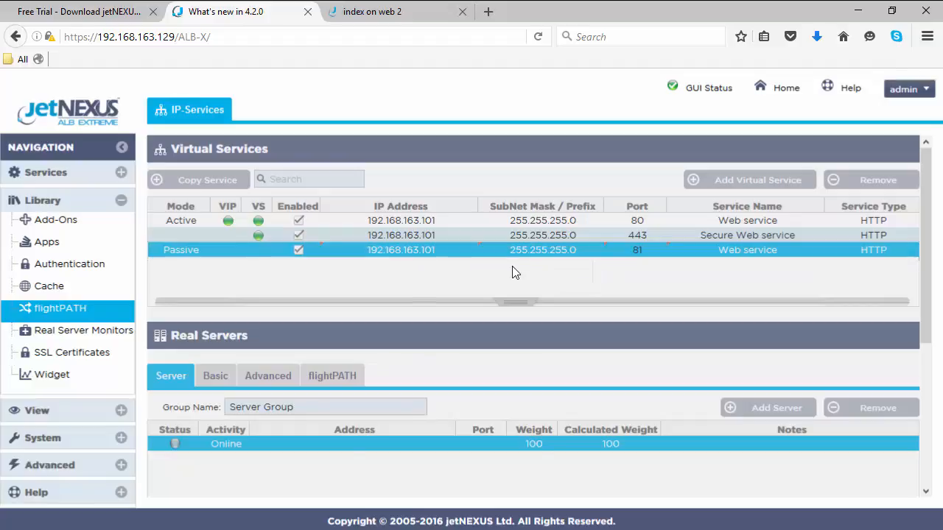
click(333, 377)
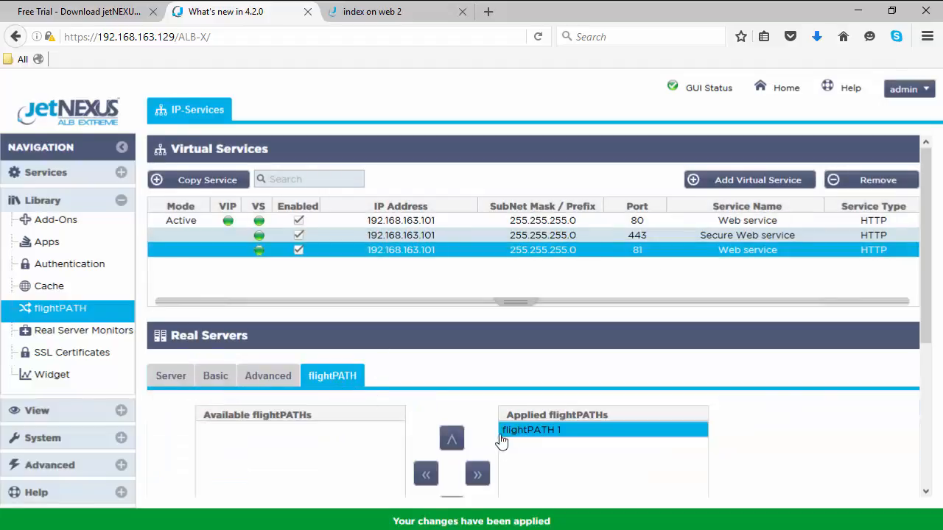
click(431, 475)
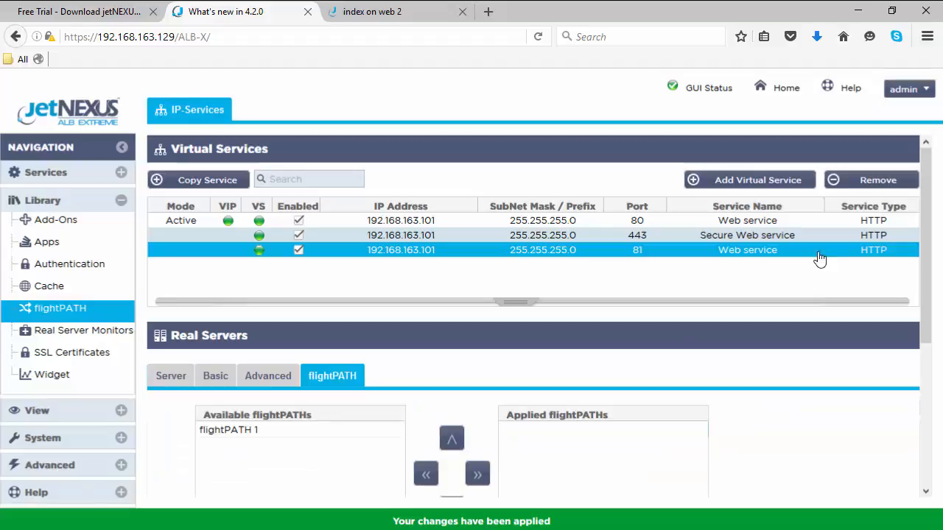
Step: Change the port-81 service type to Layer 4 TCP, save it, then request its removal
double_click(878, 252)
click(913, 256)
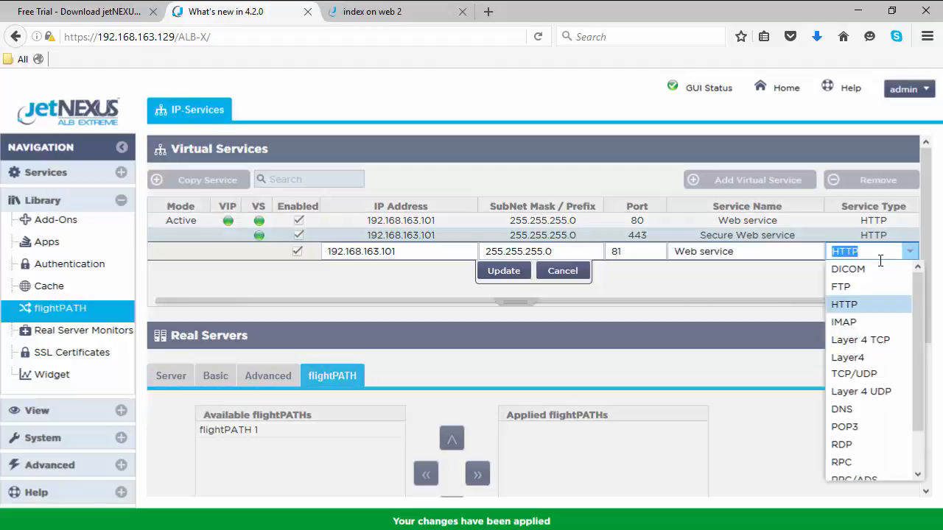
click(874, 346)
click(504, 271)
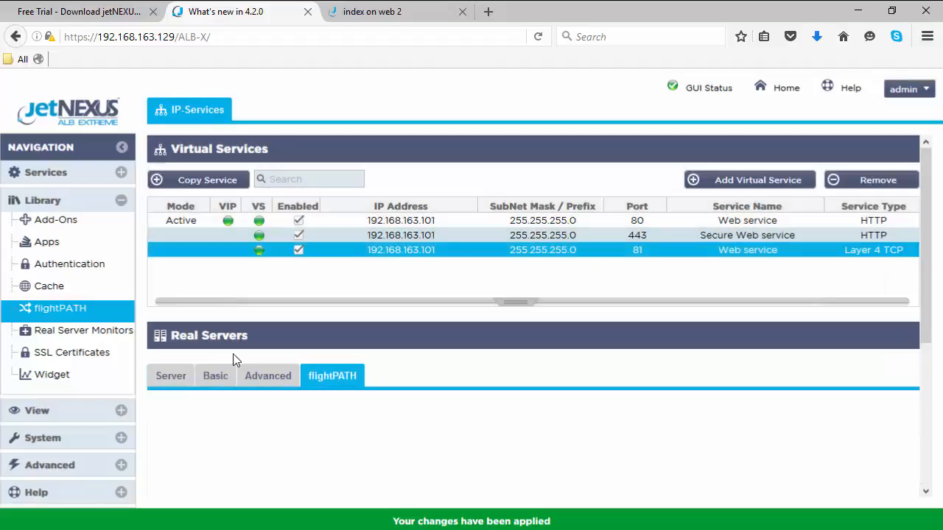
click(177, 380)
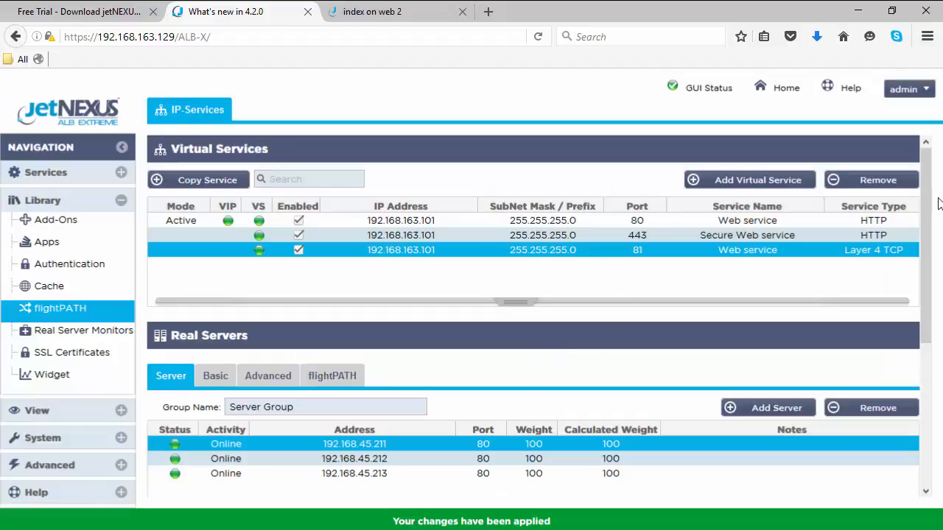
click(871, 180)
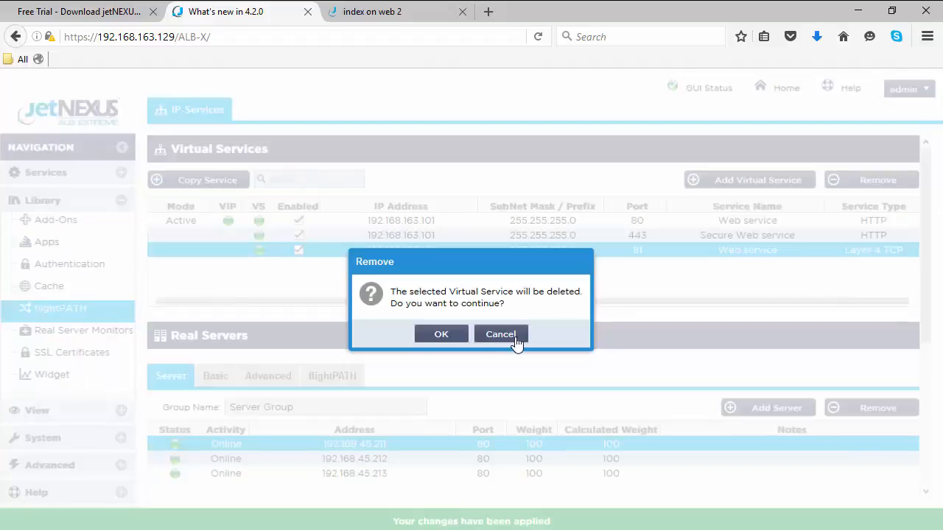
Step: Confirm deletion of the port-81 service and review the real servers' basic load balancing settings
click(426, 337)
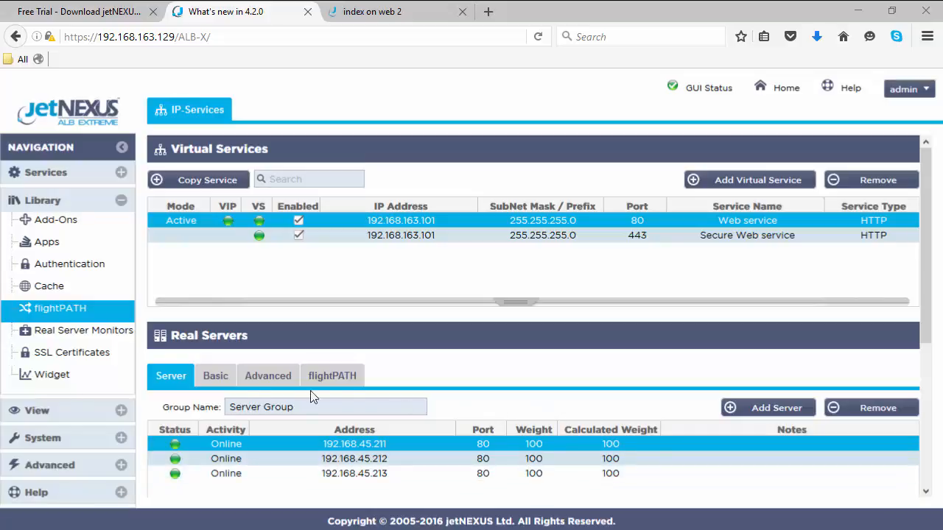
click(222, 385)
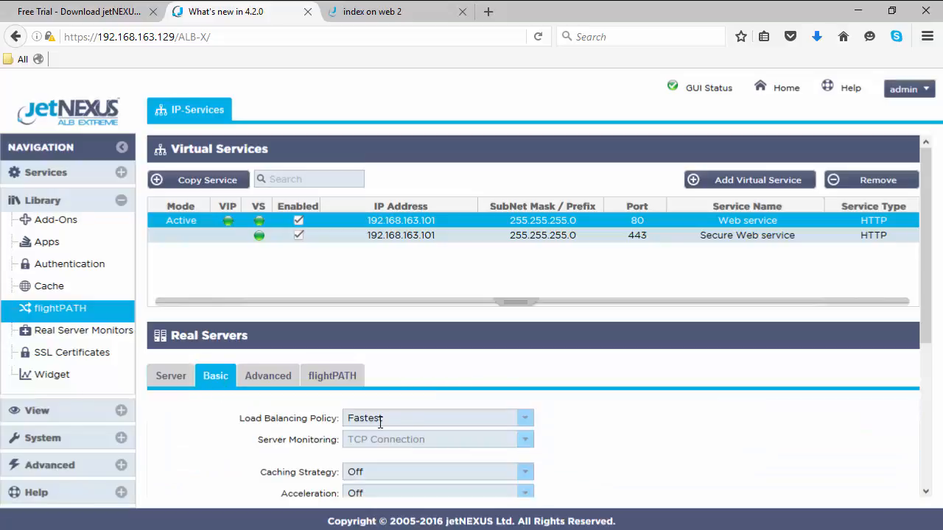
click(179, 382)
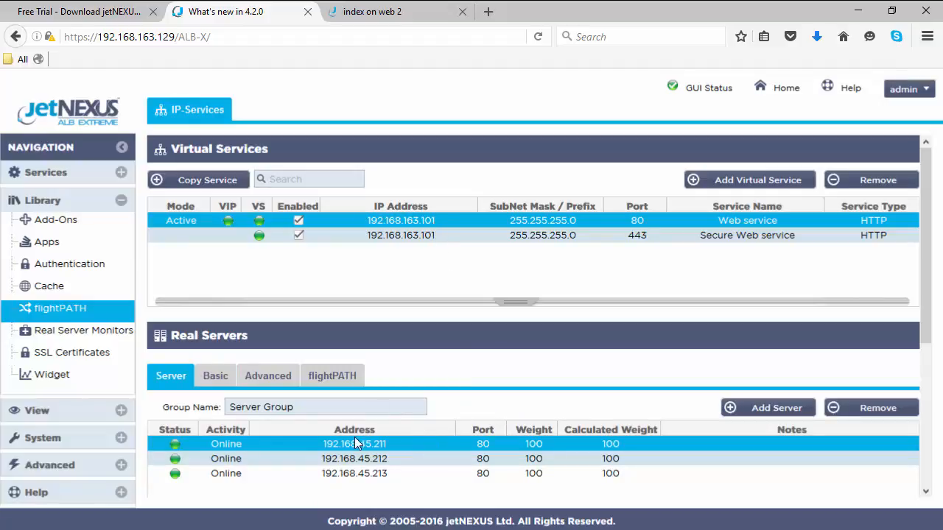
click(213, 376)
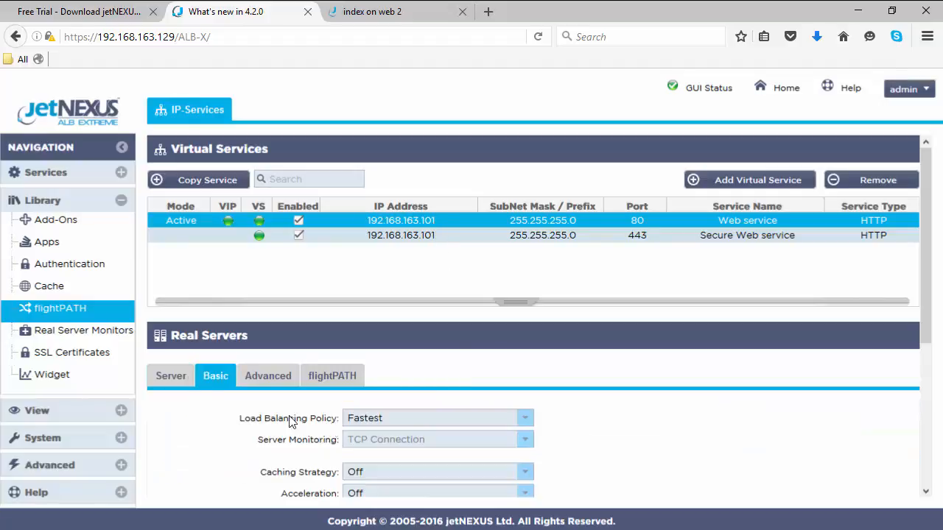
click(183, 378)
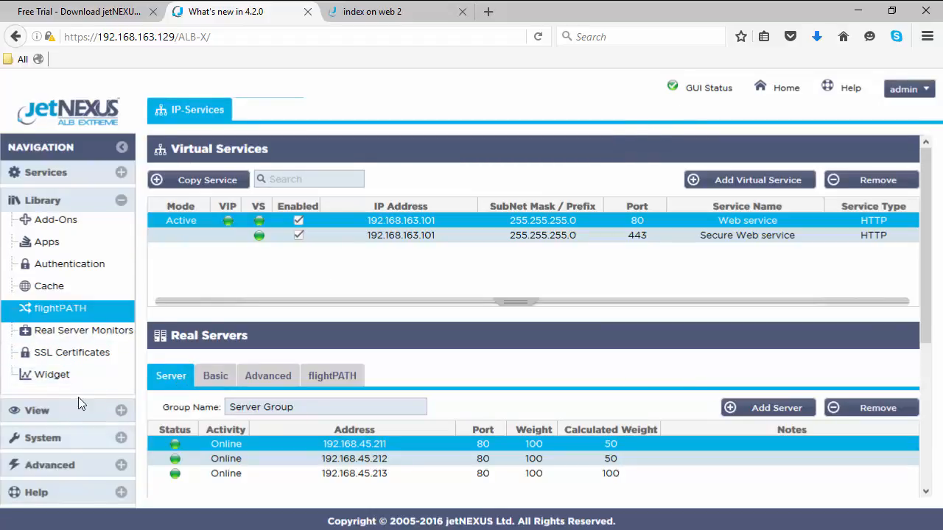
click(62, 413)
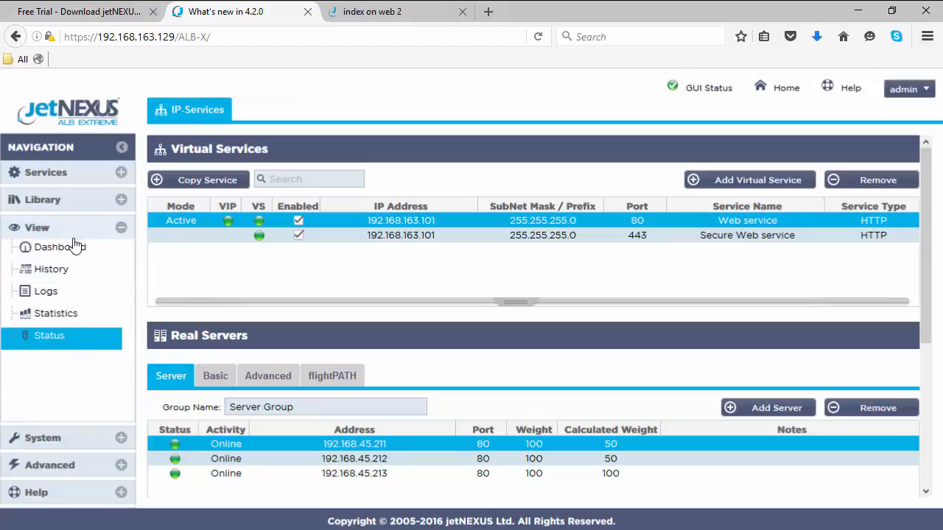
Step: View the Status page's live hits and requests per second, switching to IP-Services and back
click(87, 345)
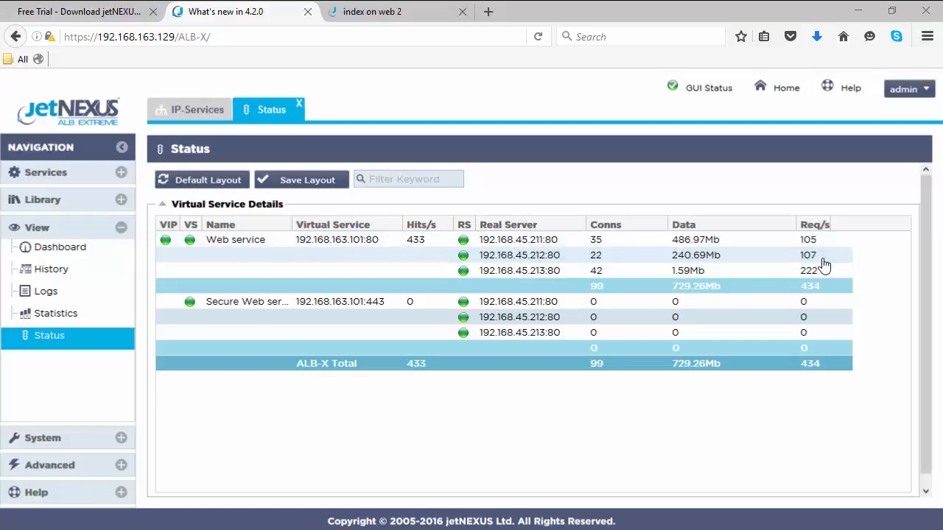
click(191, 116)
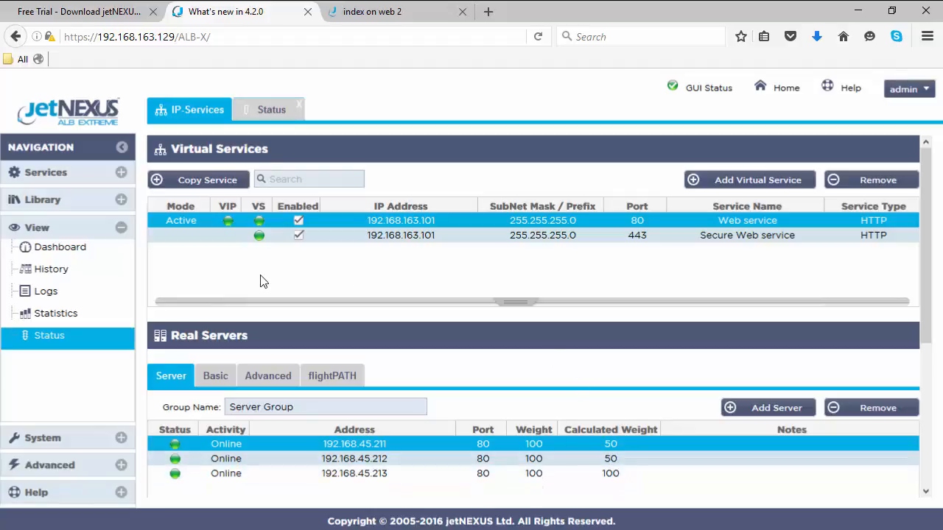
click(269, 110)
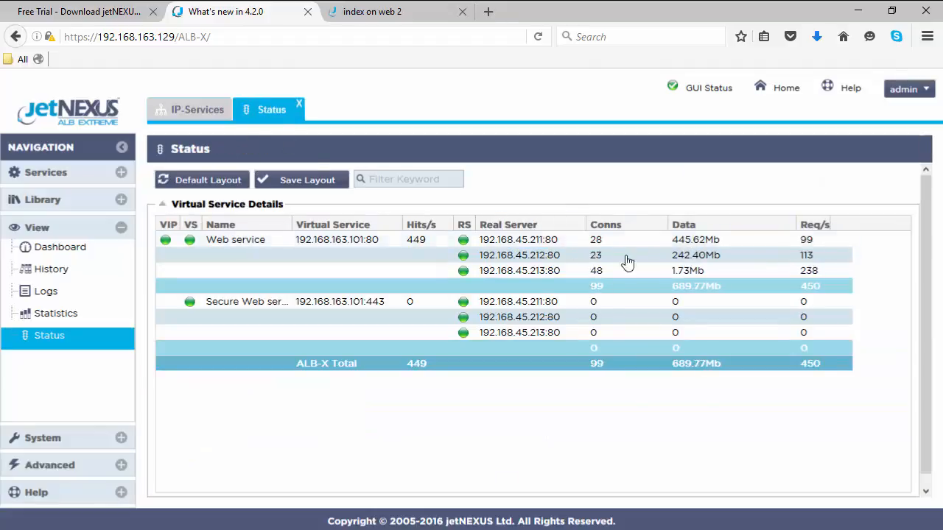
Step: Graph traffic history for the three port-80 real server pairs
click(62, 273)
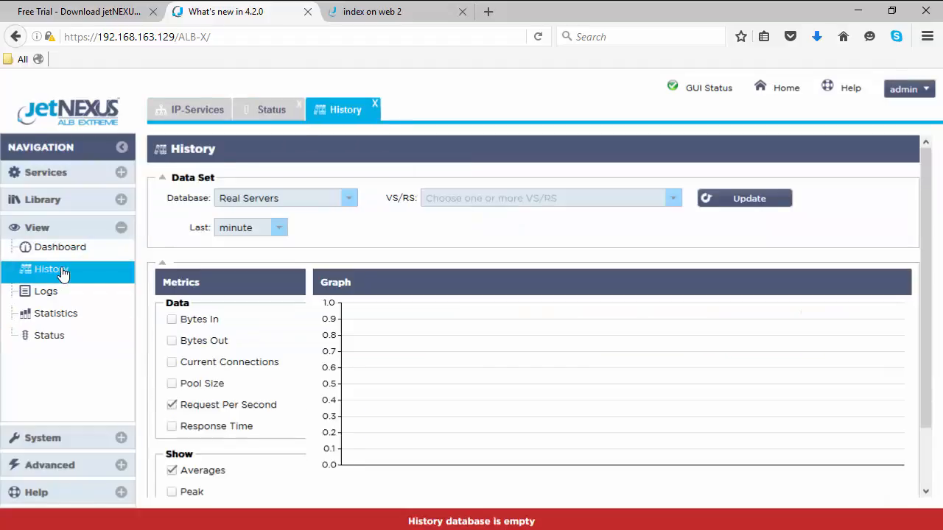
click(351, 198)
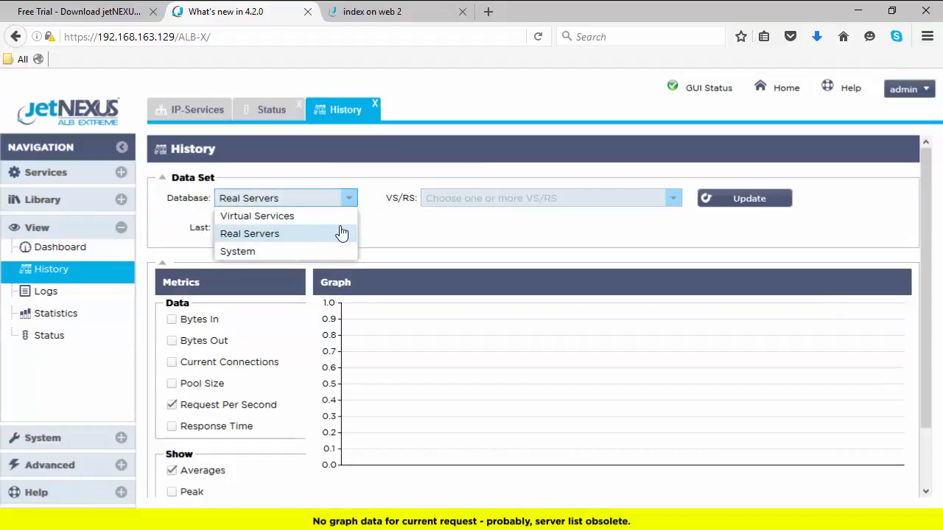
click(675, 198)
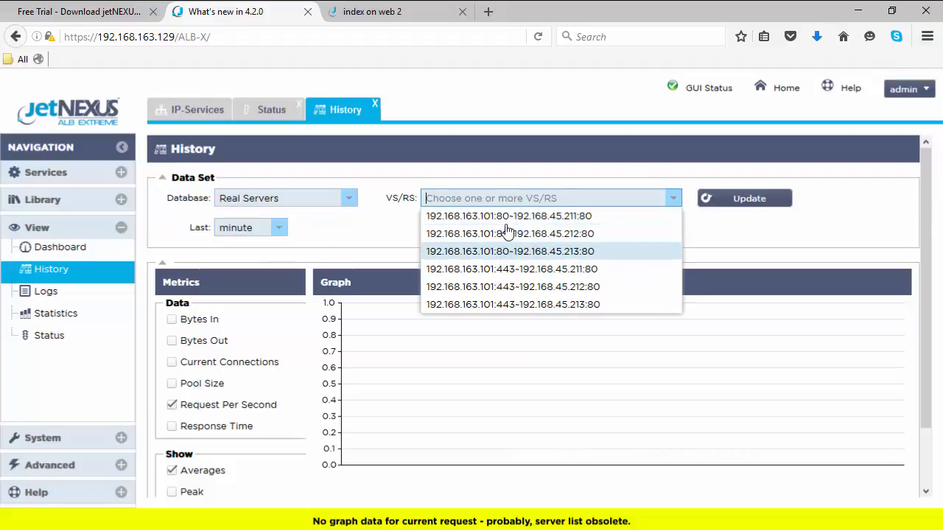
click(593, 216)
click(593, 234)
click(594, 252)
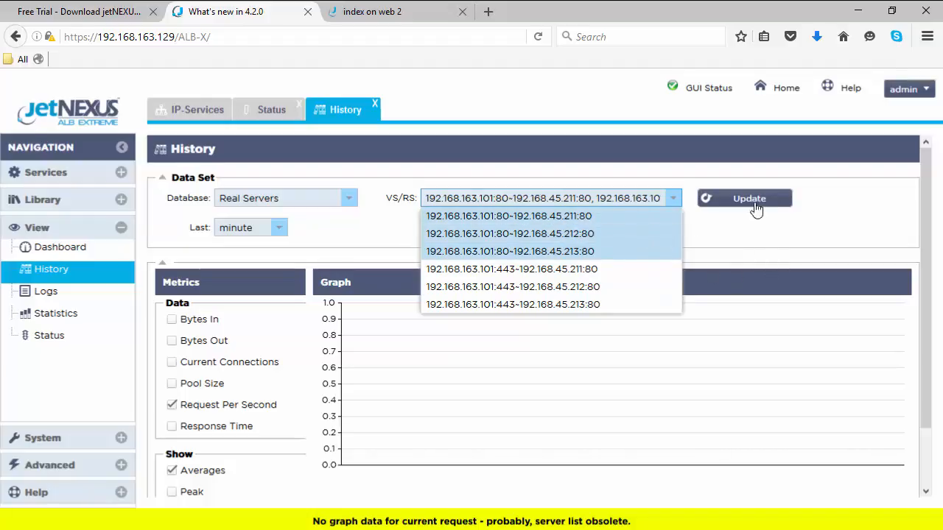
click(755, 200)
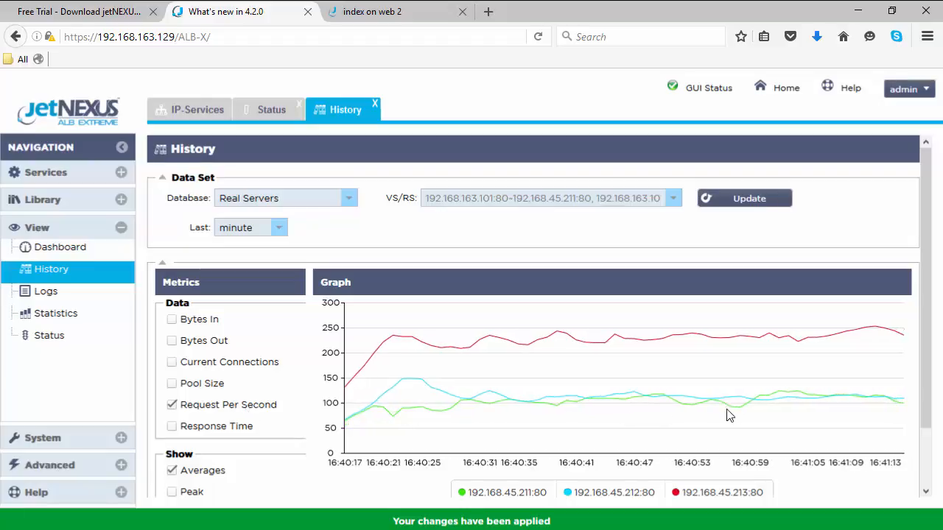
Step: Try graphing response time and requests per second in the history chart
click(87, 345)
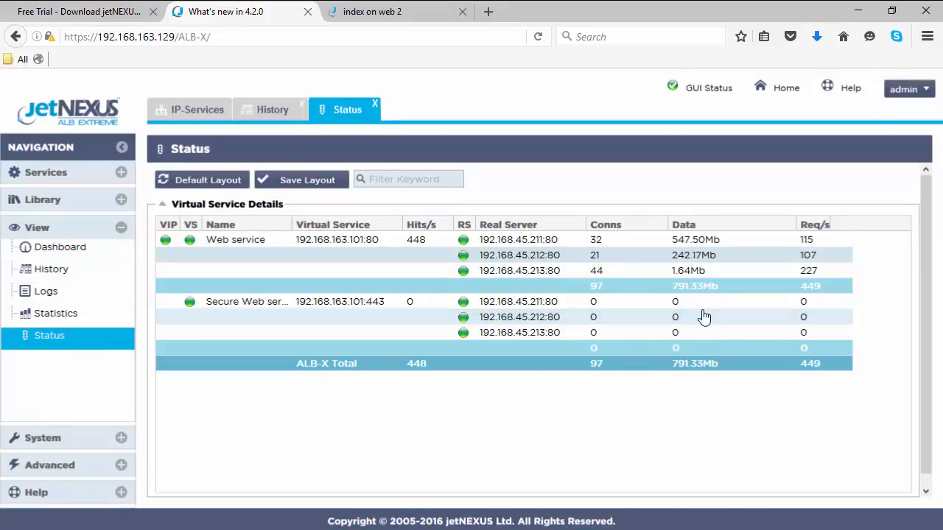
click(85, 275)
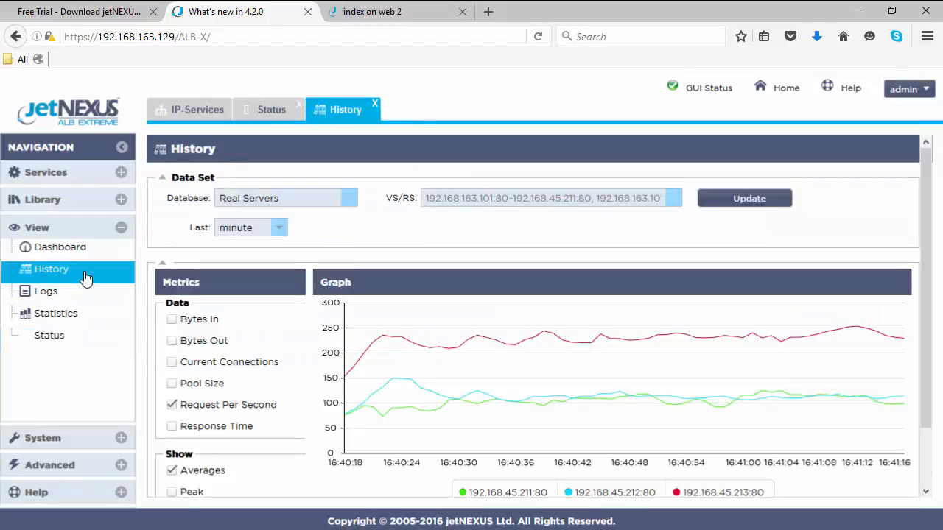
click(172, 426)
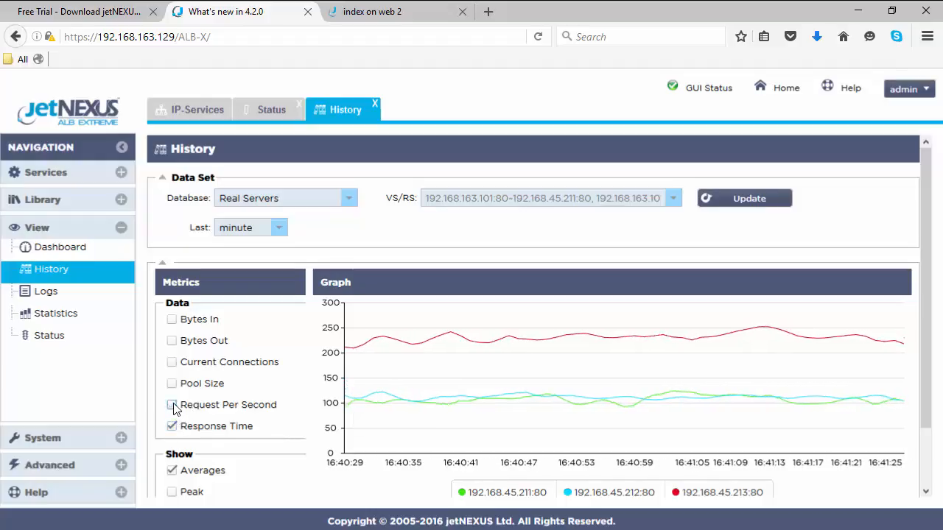
click(173, 404)
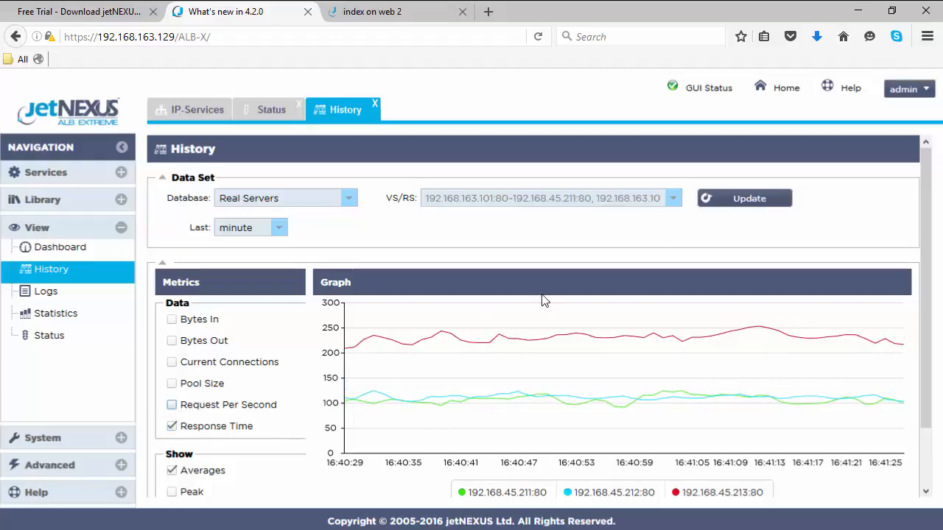
click(772, 203)
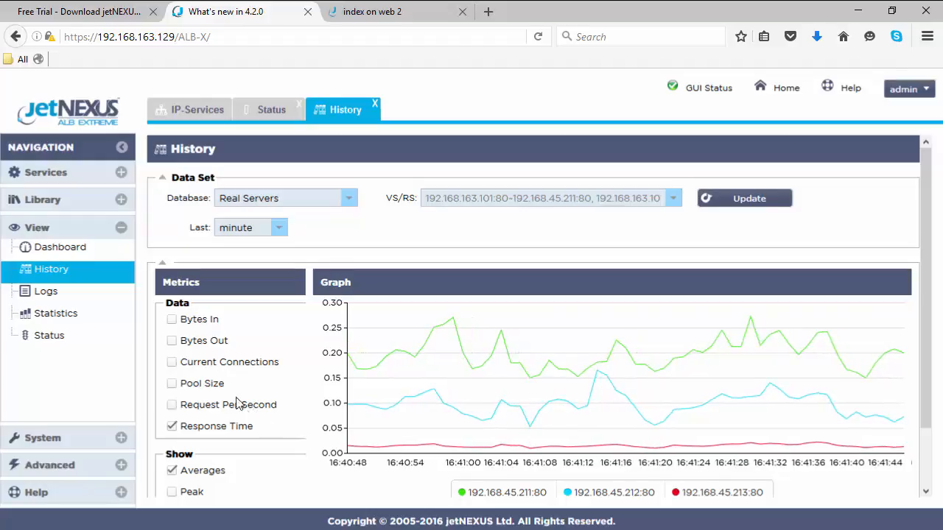
click(172, 405)
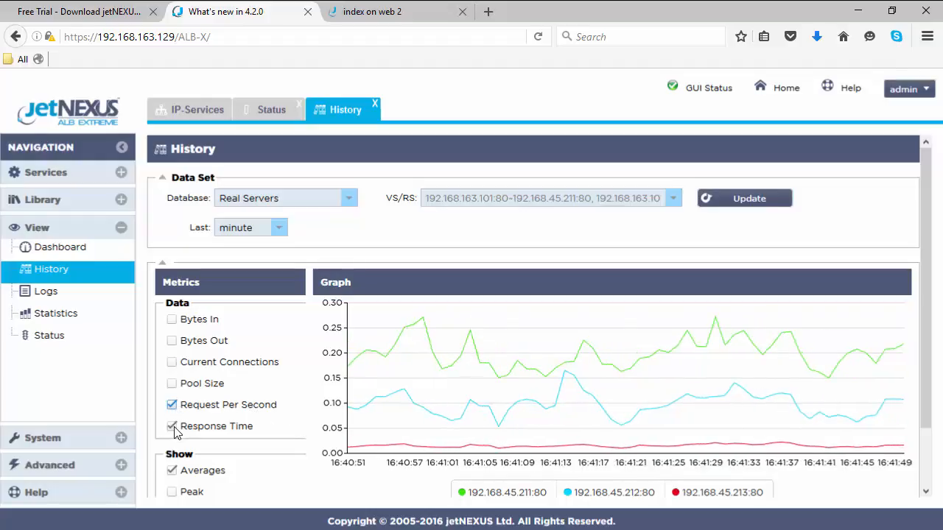
click(172, 427)
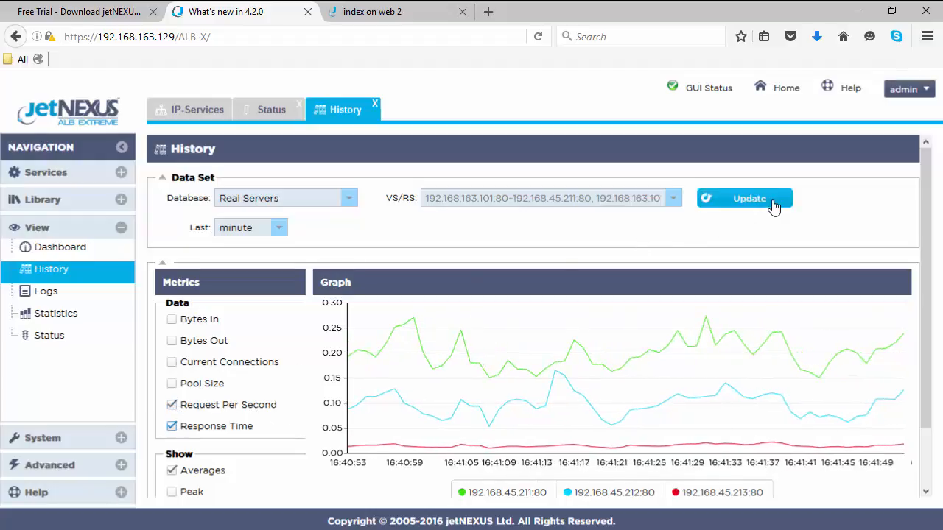
click(774, 204)
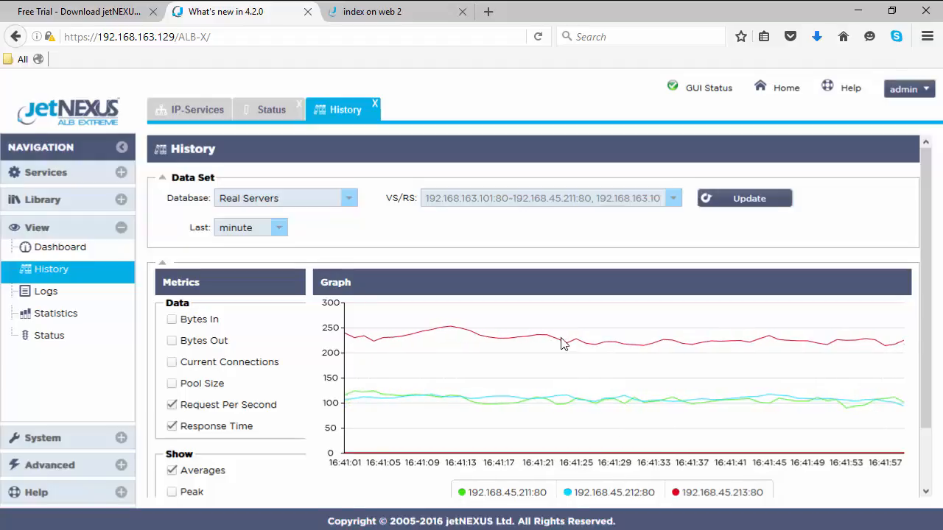
Step: Redraw the history graph showing only Current Connections
click(175, 410)
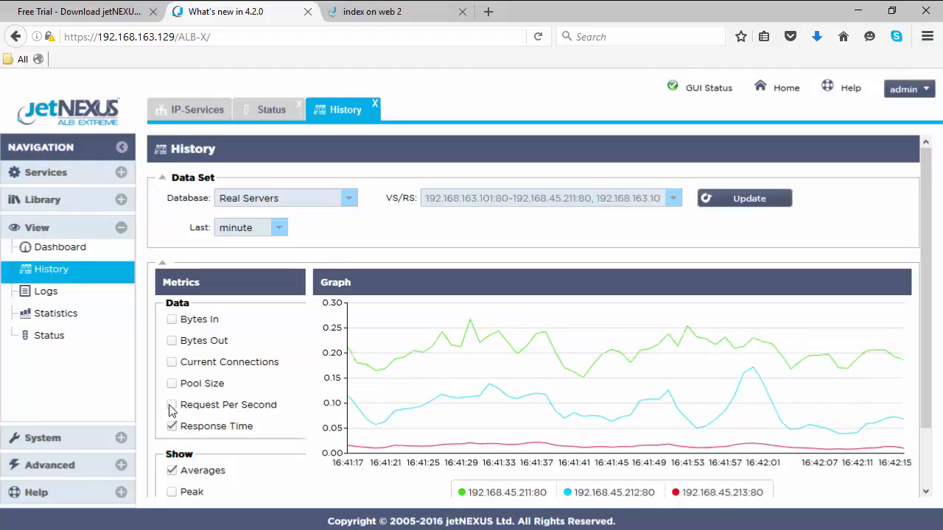
click(170, 362)
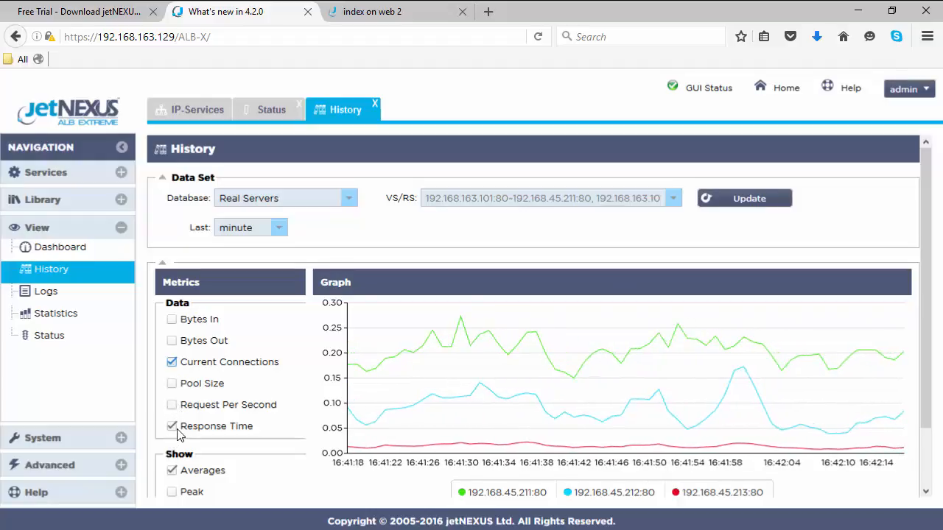
click(172, 426)
click(752, 201)
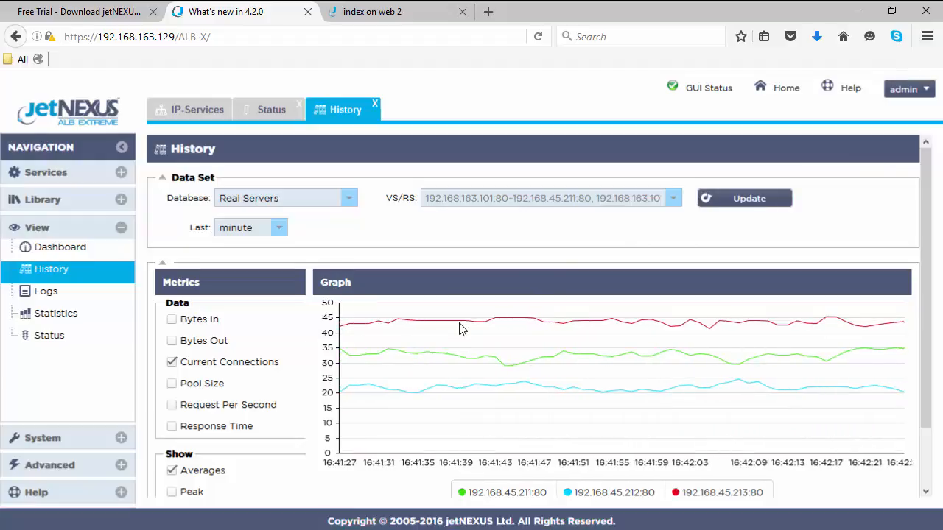
Step: Set server 192.168.45.211's weight to 10 in IP-Services, then view the History graph
click(198, 121)
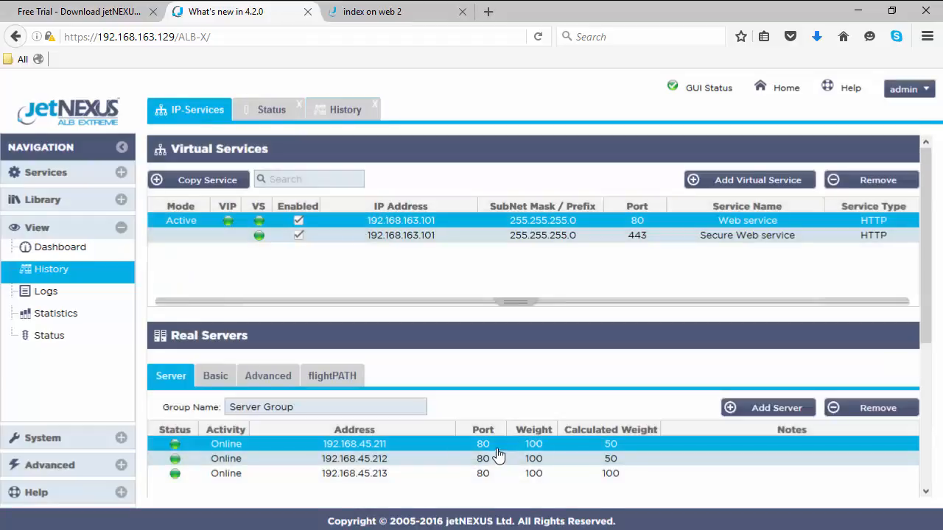
double_click(542, 450)
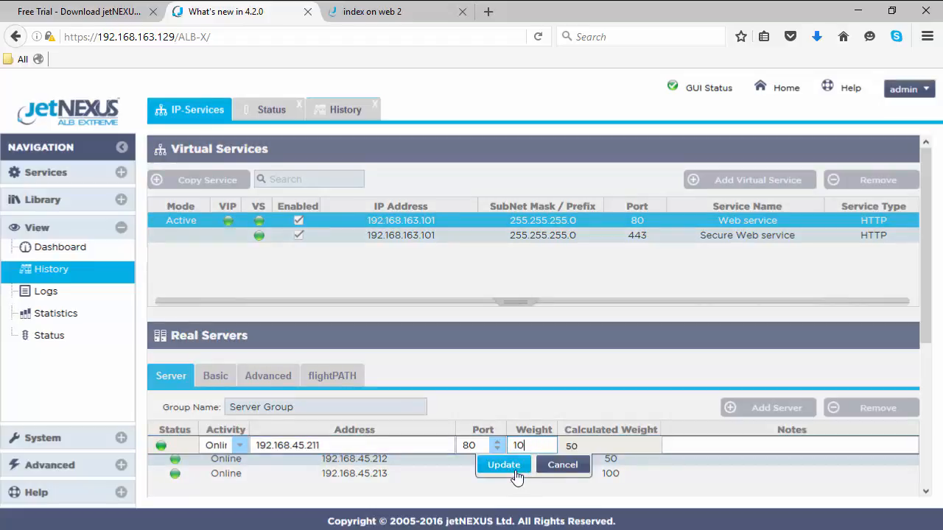
click(515, 469)
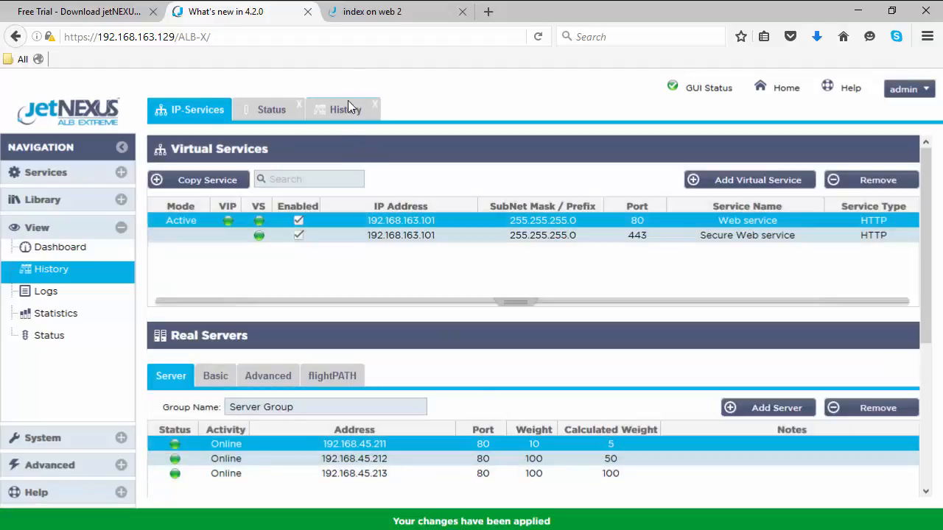
click(346, 111)
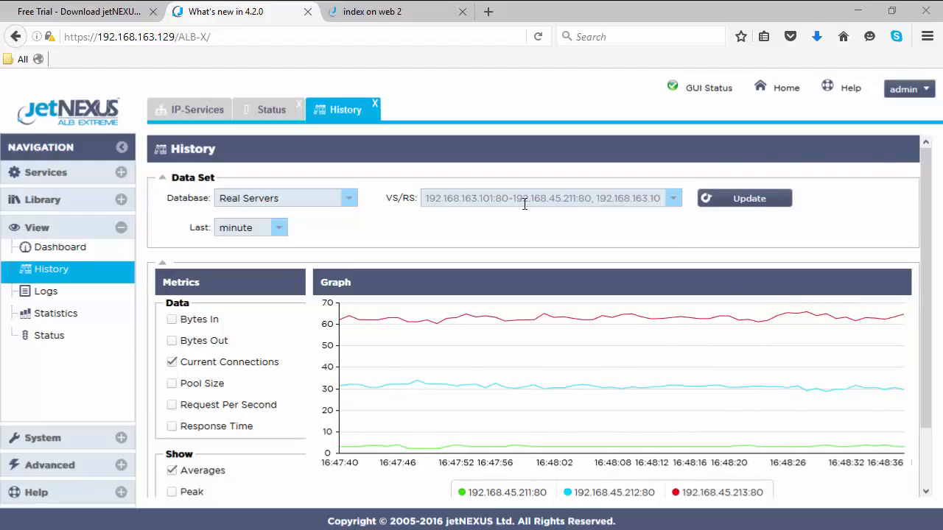
Step: Choose Least Connections as the real servers' load balancing policy and go back to History
click(525, 204)
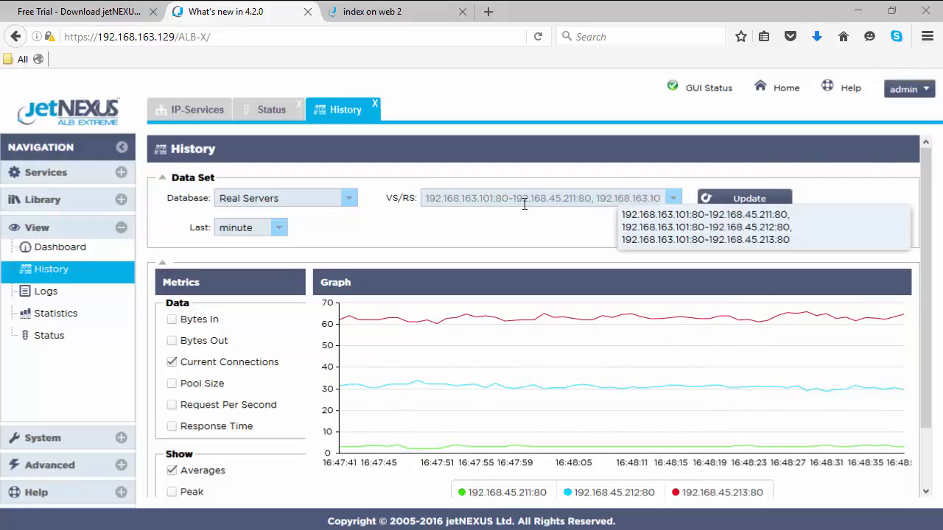
click(182, 110)
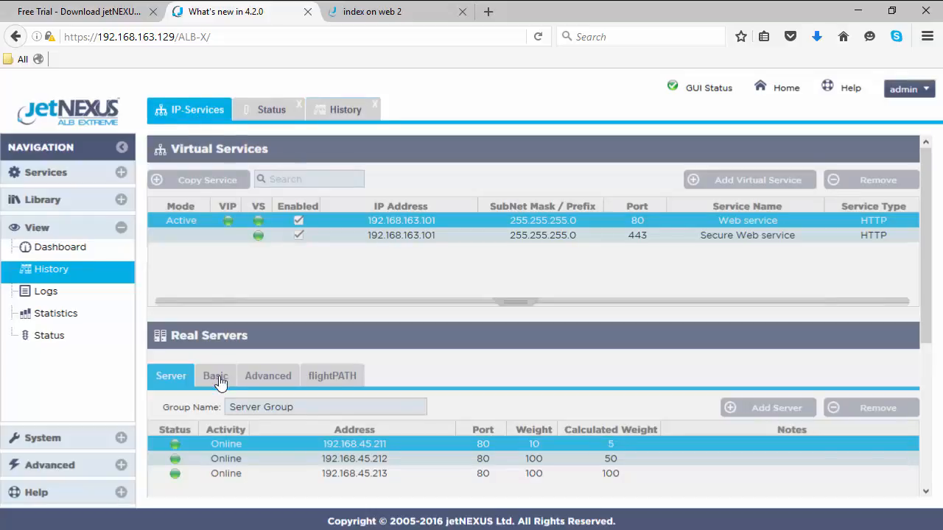
click(216, 376)
click(421, 418)
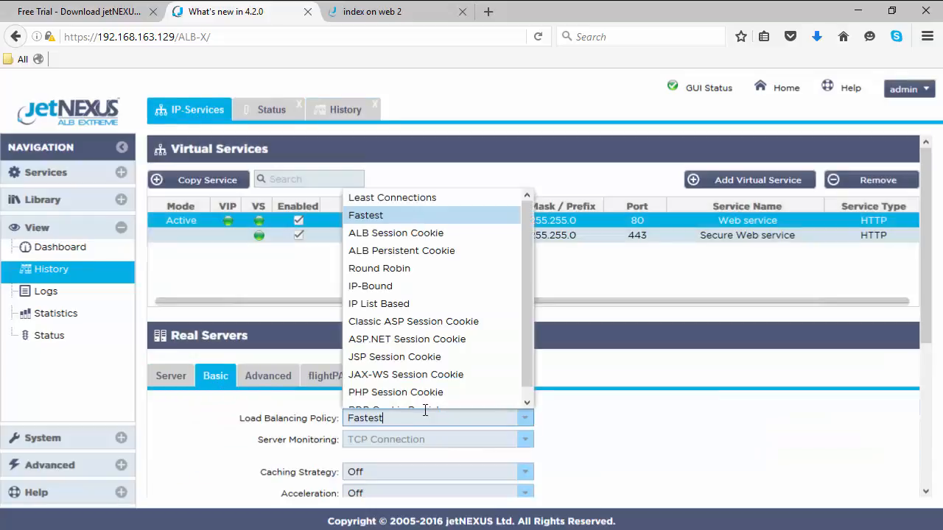
click(431, 198)
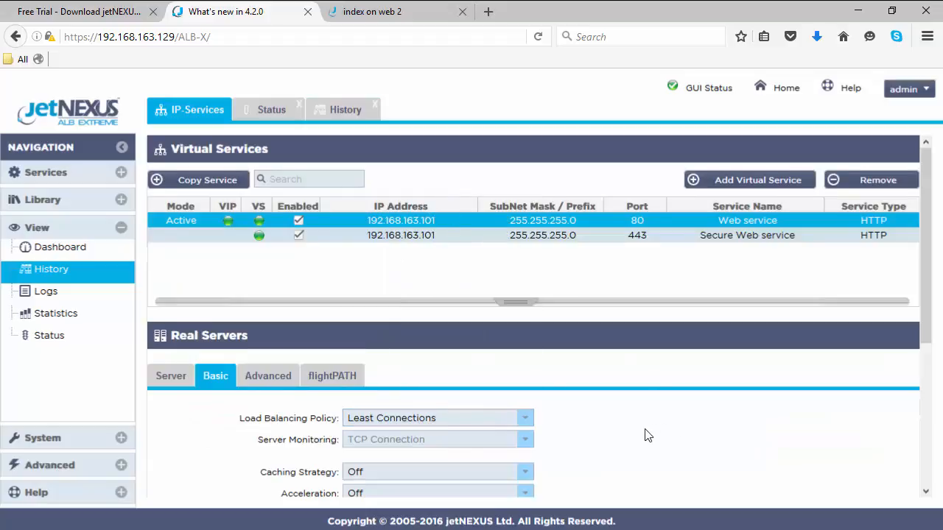
scroll(516, 427, down, 3)
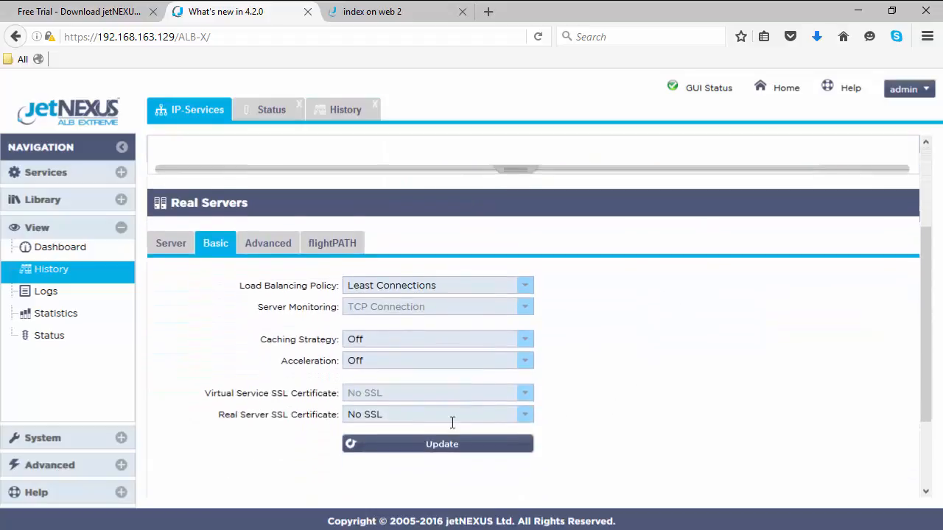
click(350, 111)
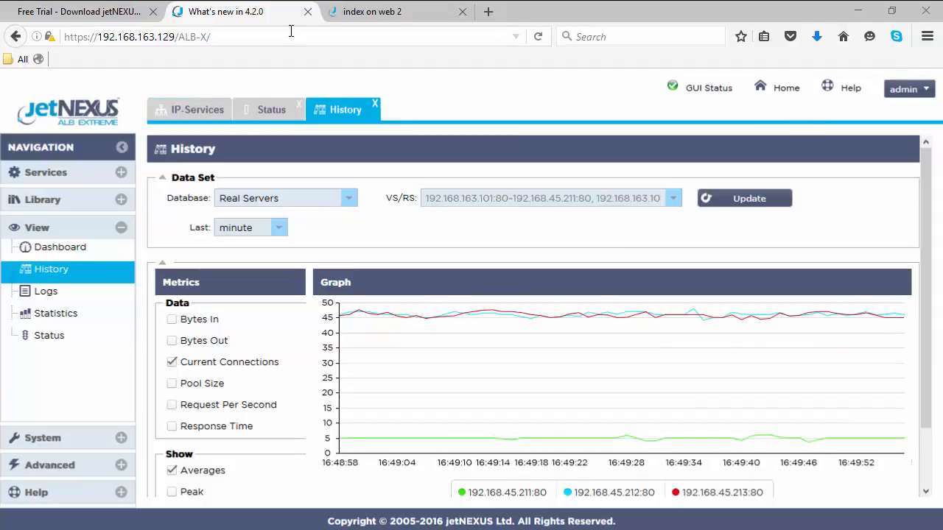
Step: Set server 192.168.45.211's weight back to 100, then view the History graph
click(186, 111)
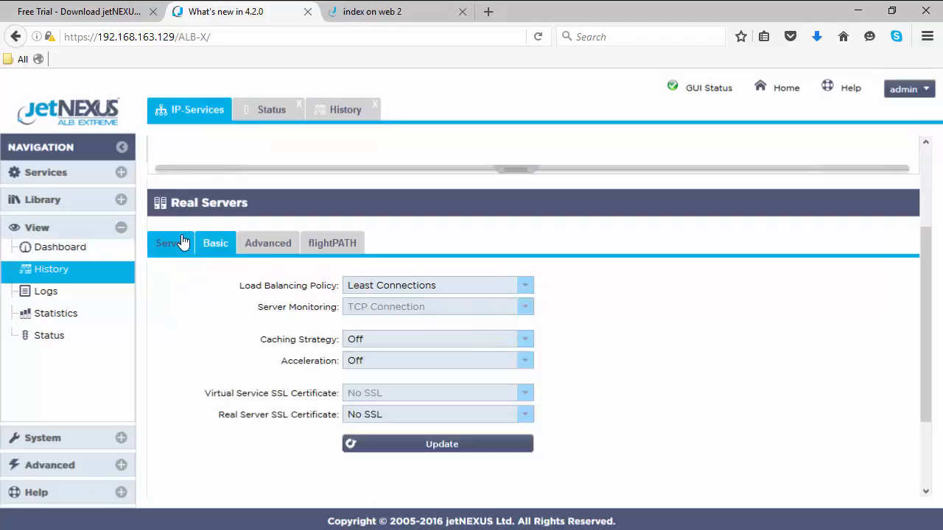
click(180, 243)
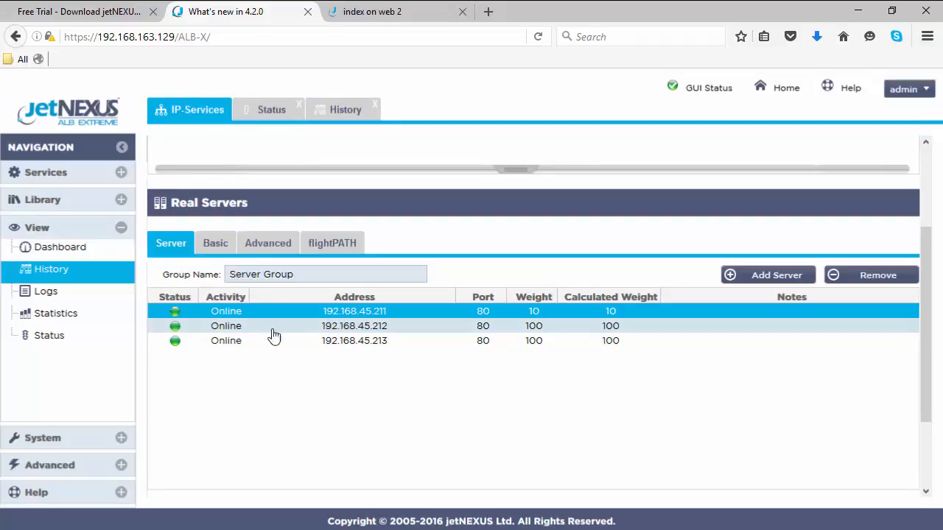
double_click(541, 313)
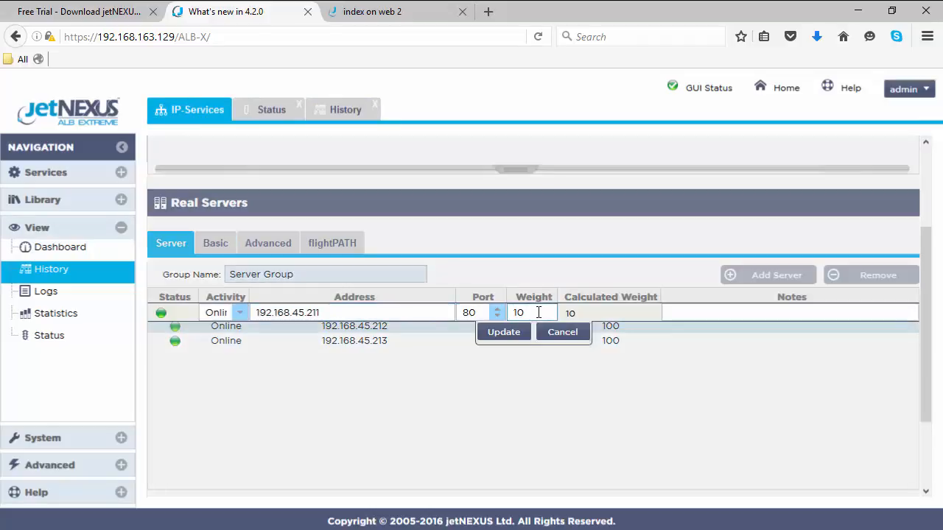
text(100)
click(504, 332)
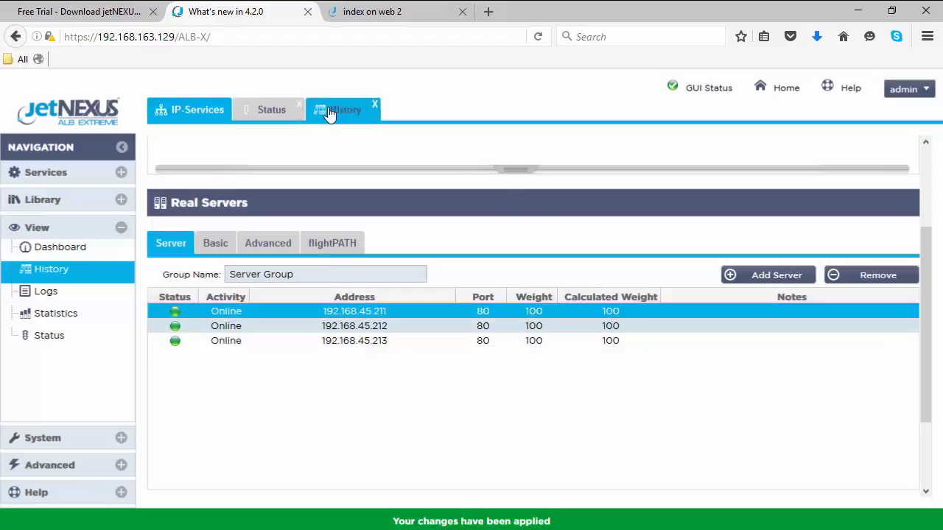
click(366, 115)
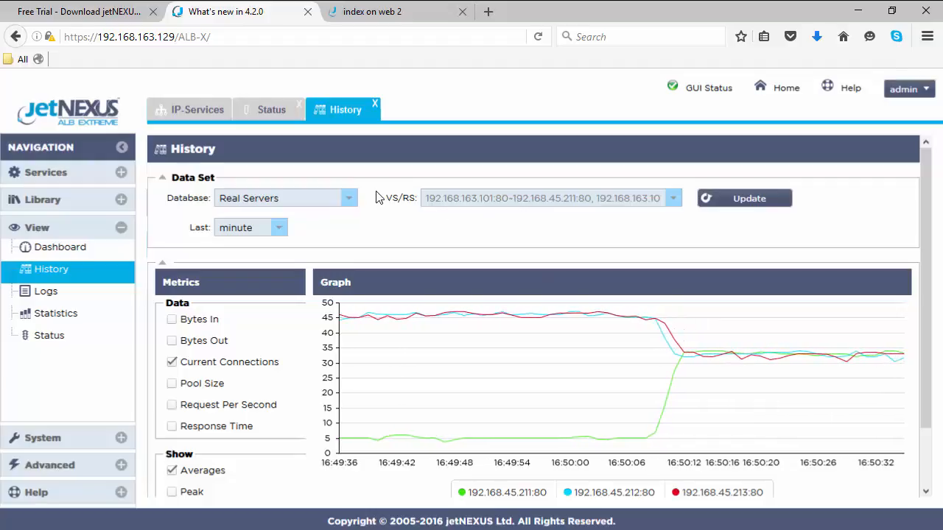
Step: Apply Fastest as the real servers' load balancing policy
click(201, 118)
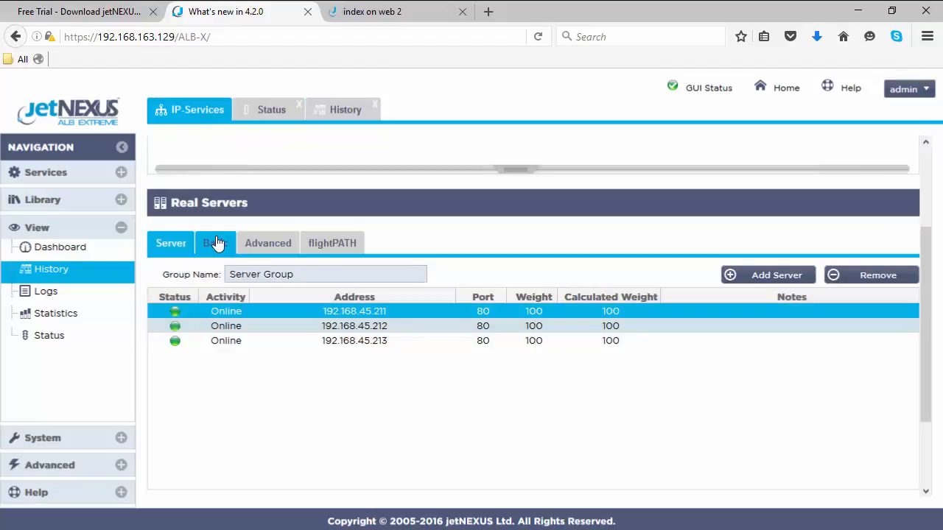
click(216, 244)
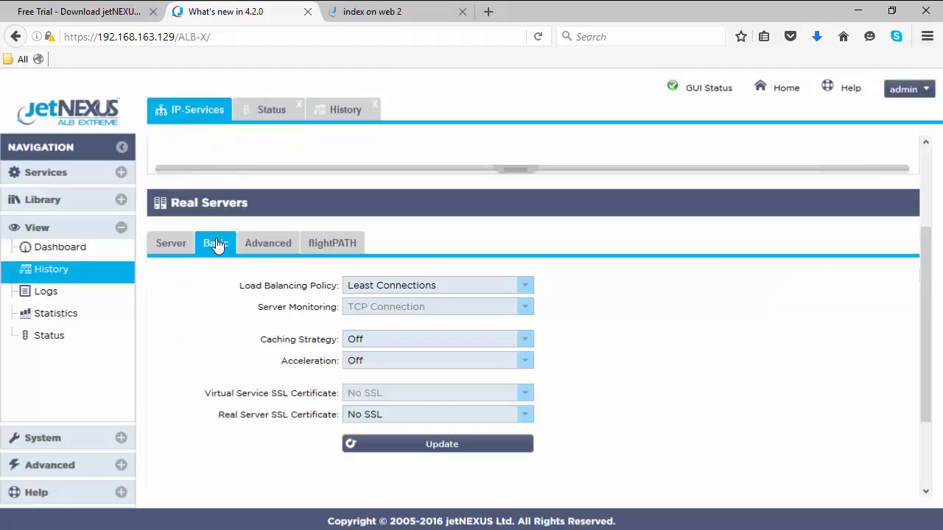
click(522, 287)
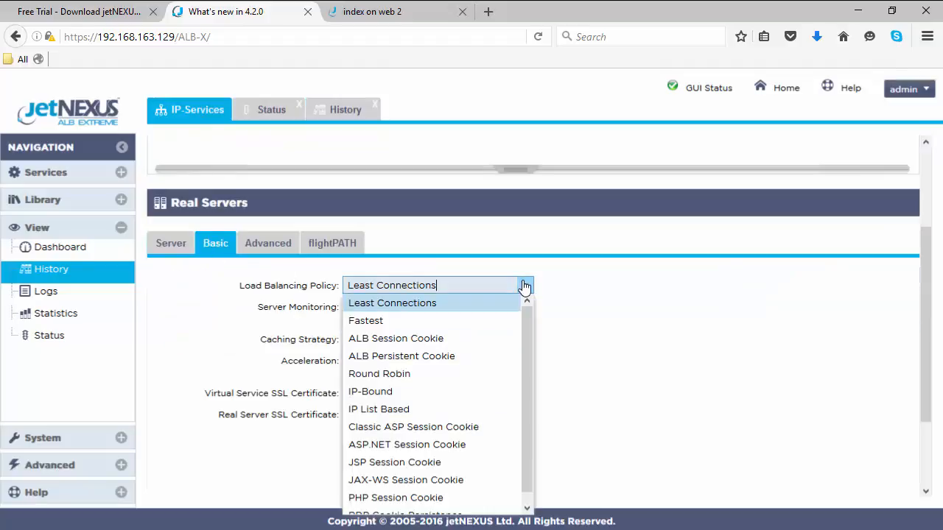
click(382, 322)
click(483, 447)
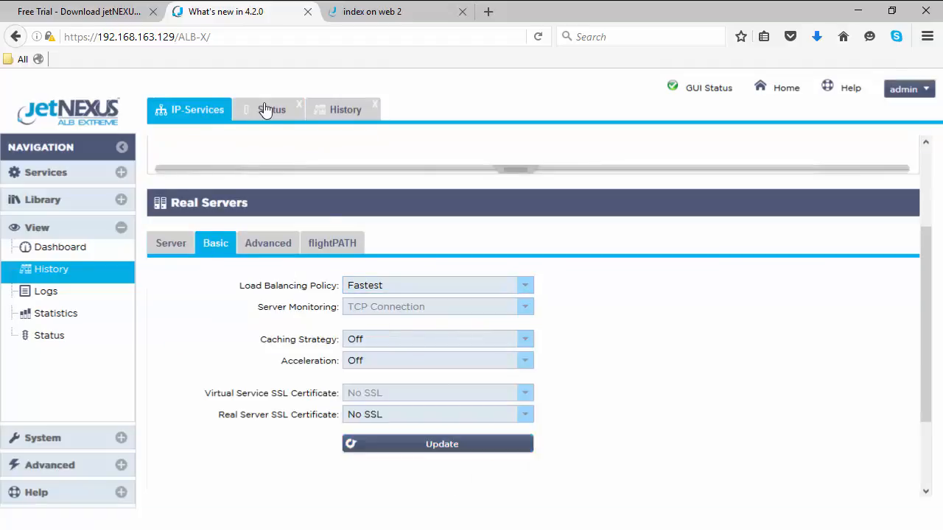
Step: Redraw the history graph to chart the real servers' response time
click(352, 109)
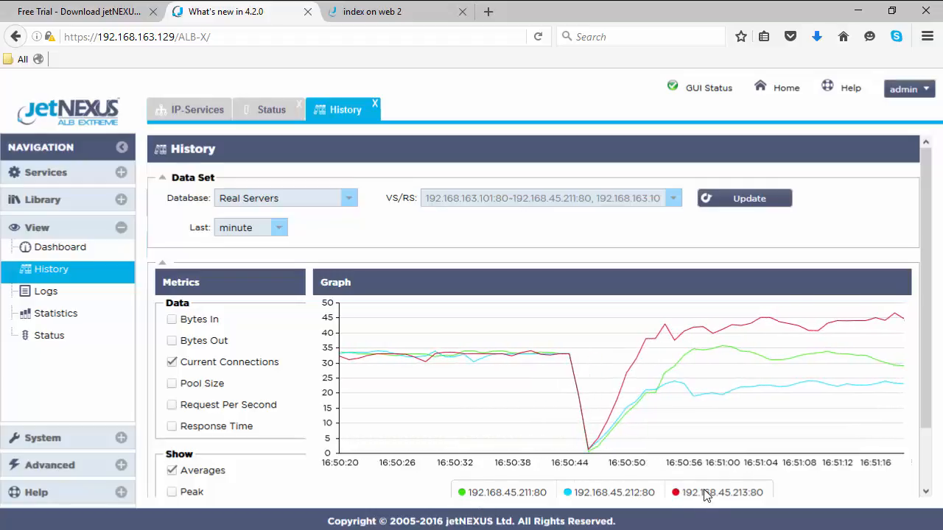
click(221, 427)
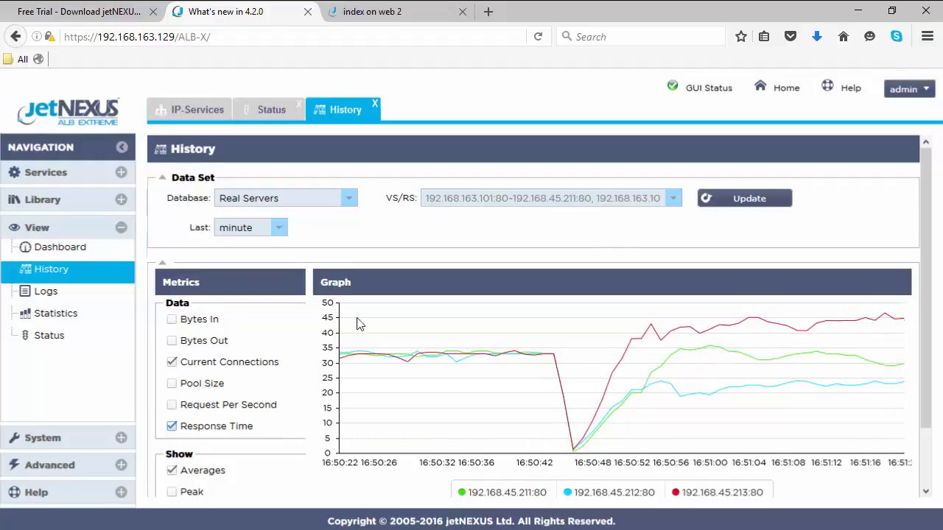
click(752, 202)
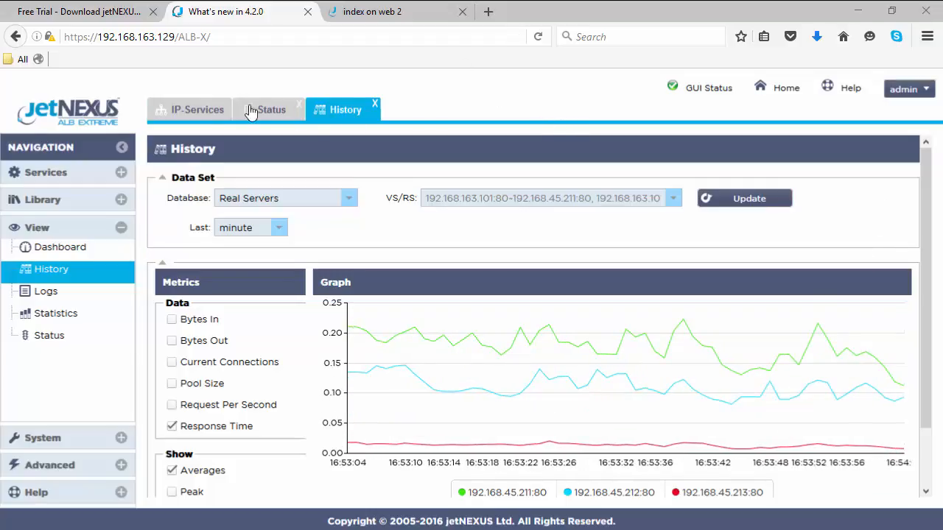
Step: Resize the service panels and show the real servers' Basic settings down to the SSL certificate fields
click(197, 113)
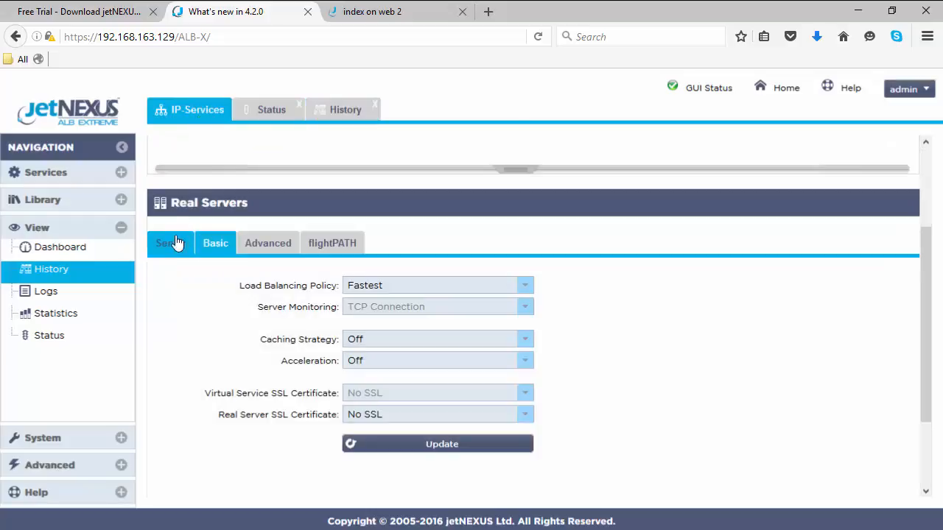
click(175, 243)
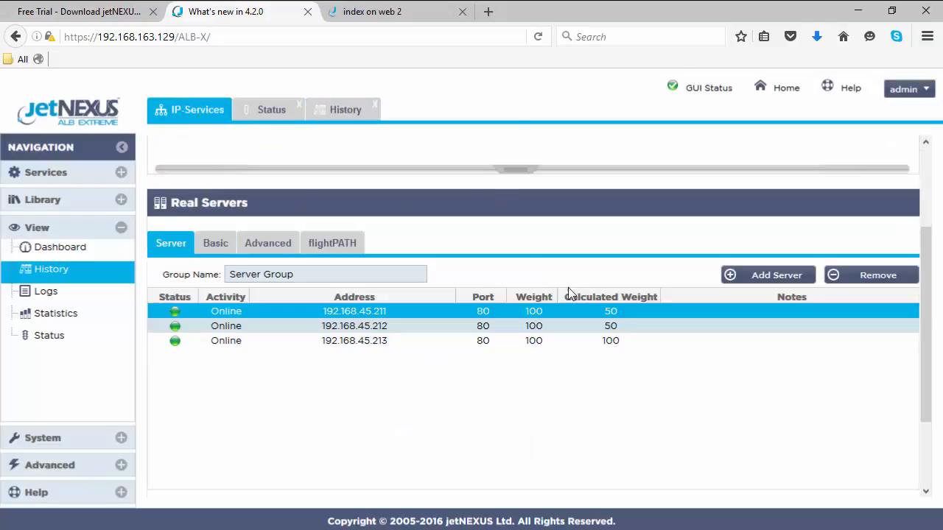
scroll(623, 263, up, 4)
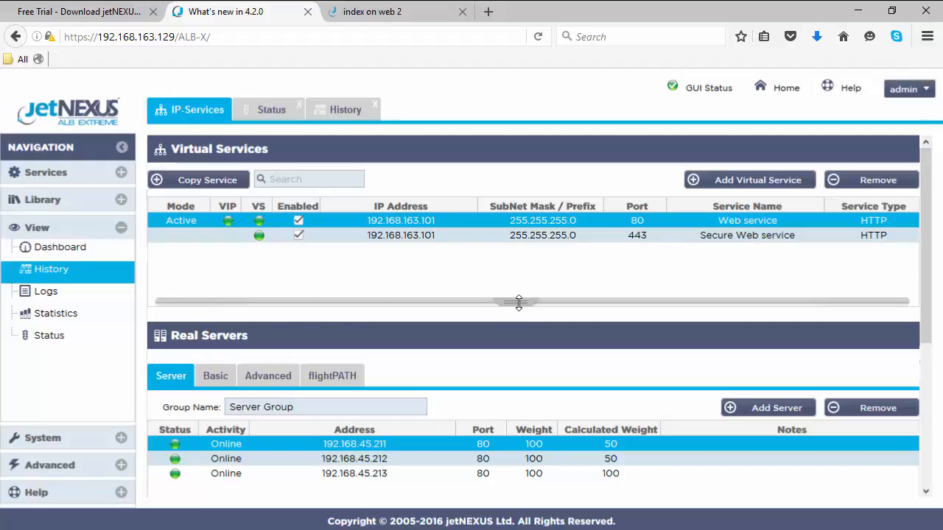
drag(518, 303, 520, 274)
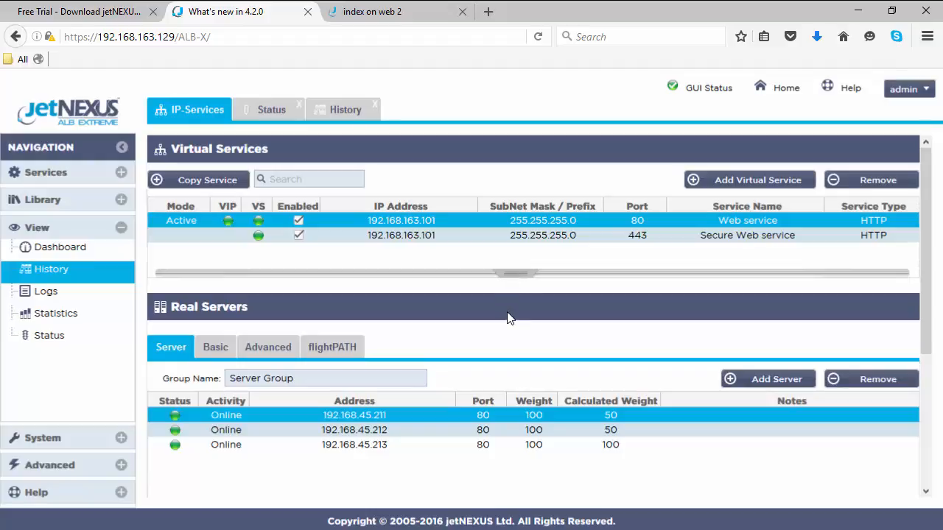
drag(514, 272, 514, 262)
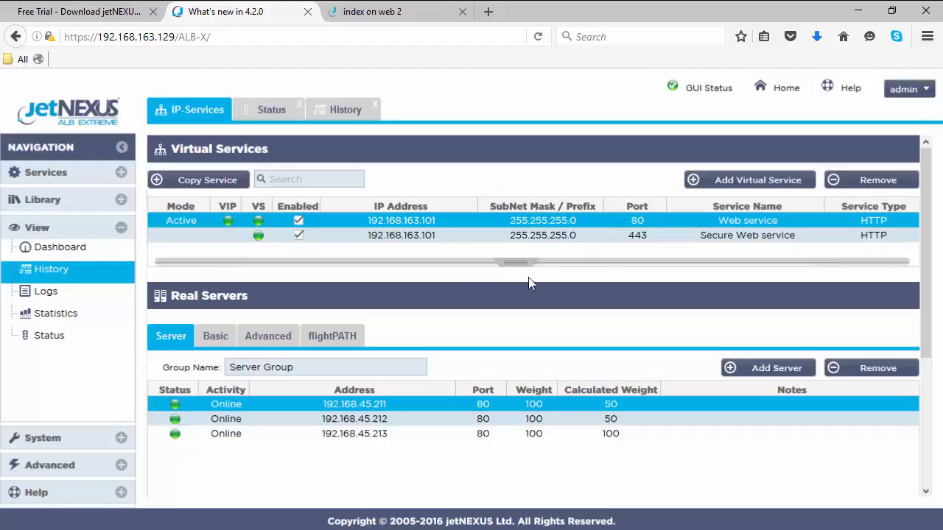
mouse_move(520, 283)
mouse_down()
mouse_move(517, 404)
mouse_move(513, 283)
mouse_up()
click(220, 348)
scroll(230, 360, down, 2)
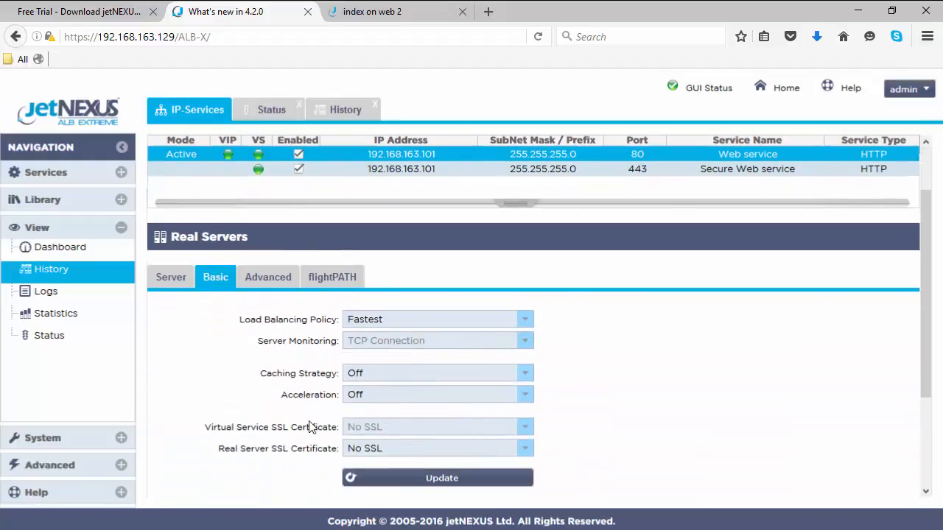
Step: Select the 443 Secure Web service and view its basic settings
click(442, 169)
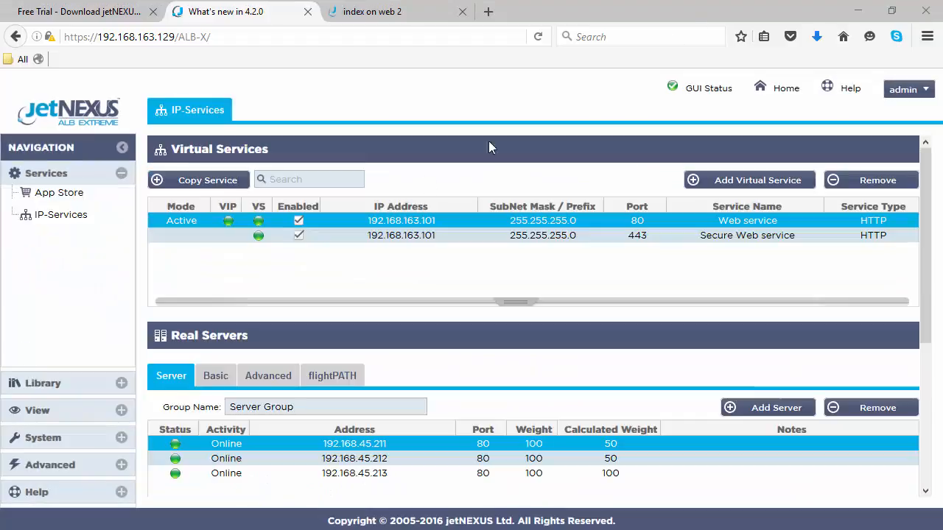
click(426, 236)
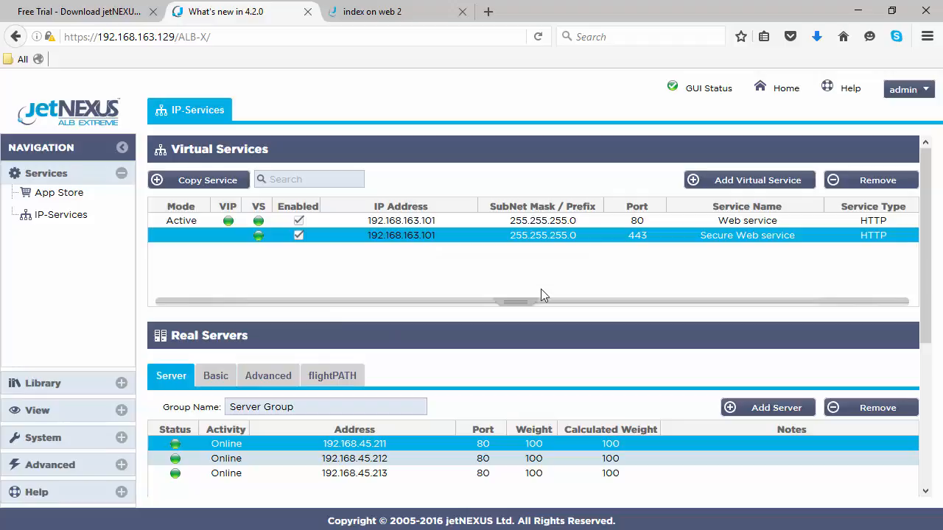
drag(522, 301, 525, 257)
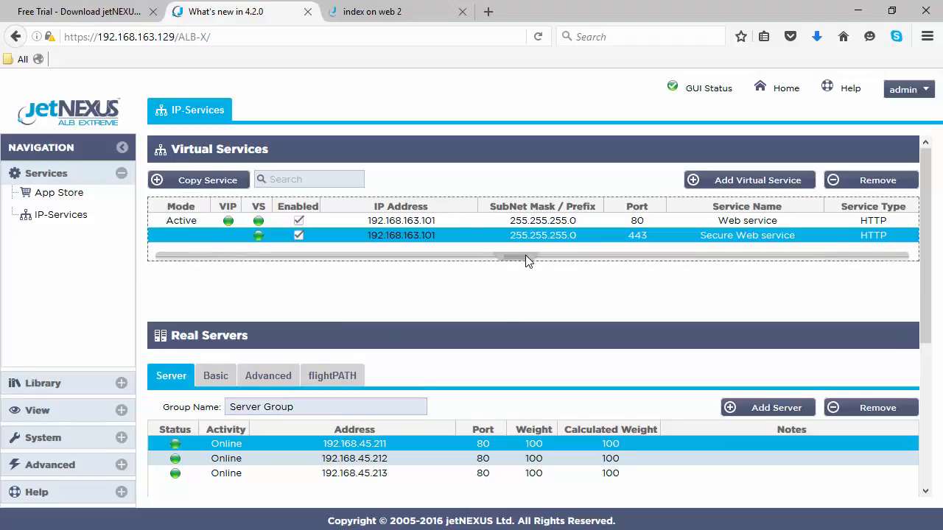
click(224, 338)
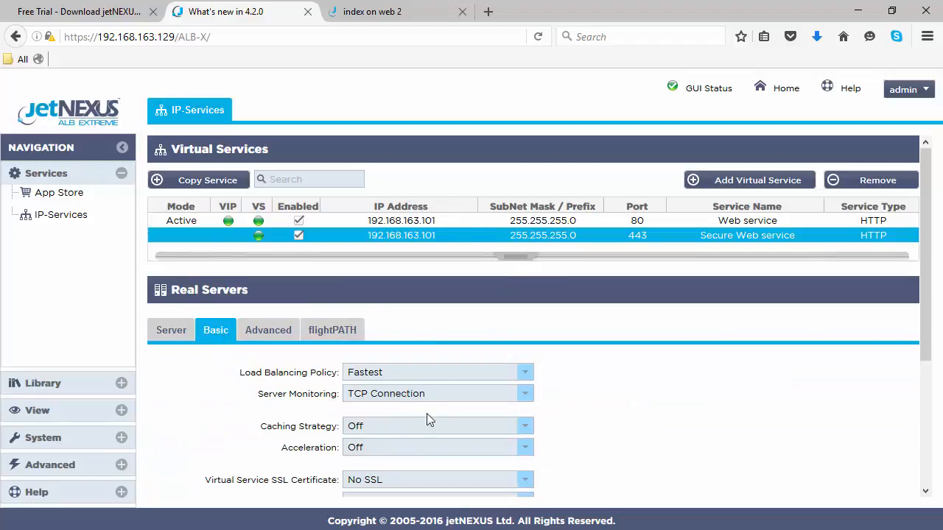
scroll(583, 417, down, 3)
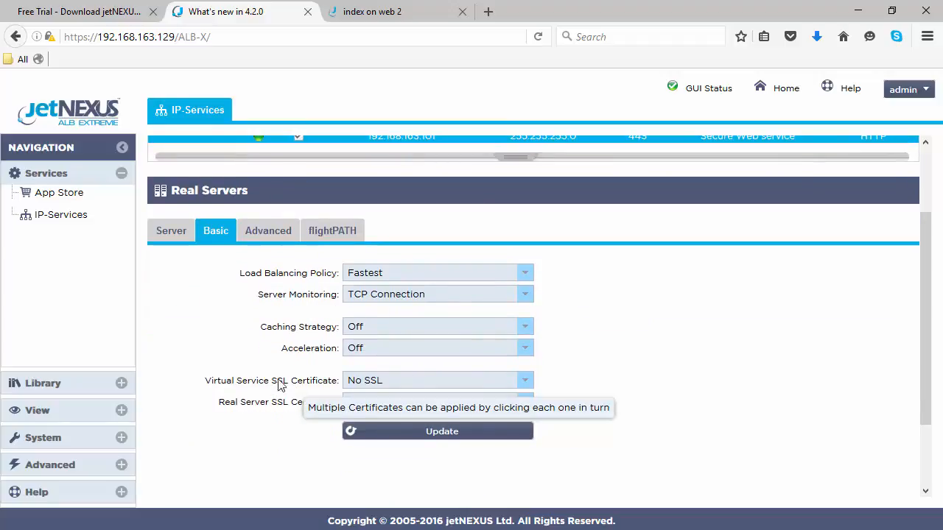
scroll(524, 310, up, 3)
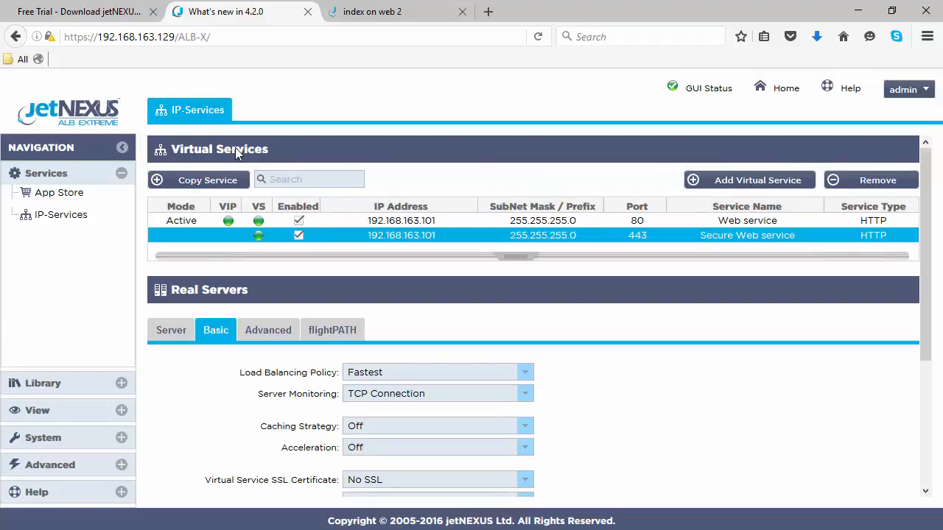
scroll(330, 372, down, 2)
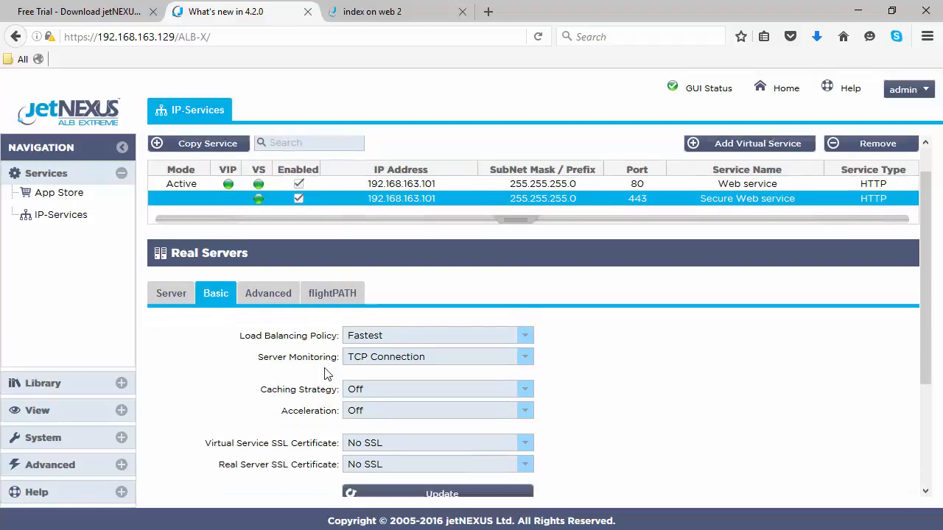
Step: Check the virtual service SSL certificate choices, leave them on No SSL, and expand Library
click(173, 265)
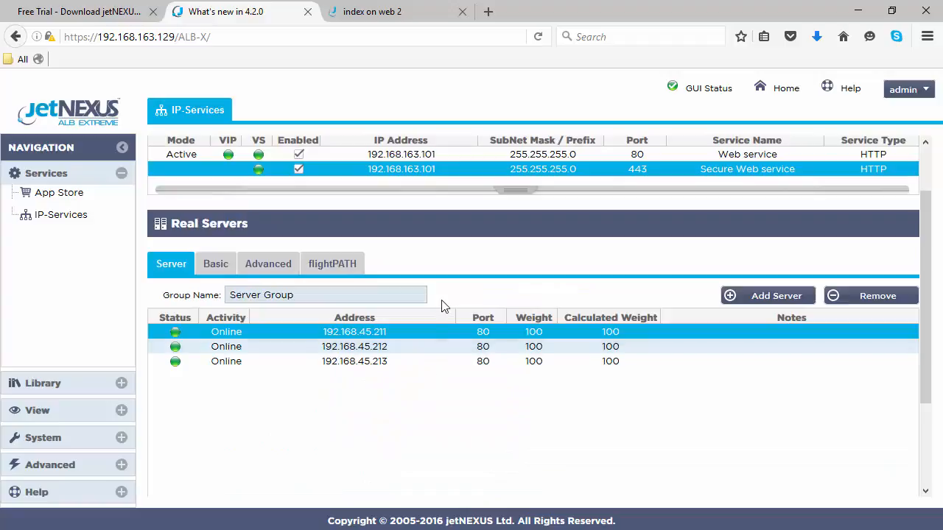
scroll(469, 263, up, 2)
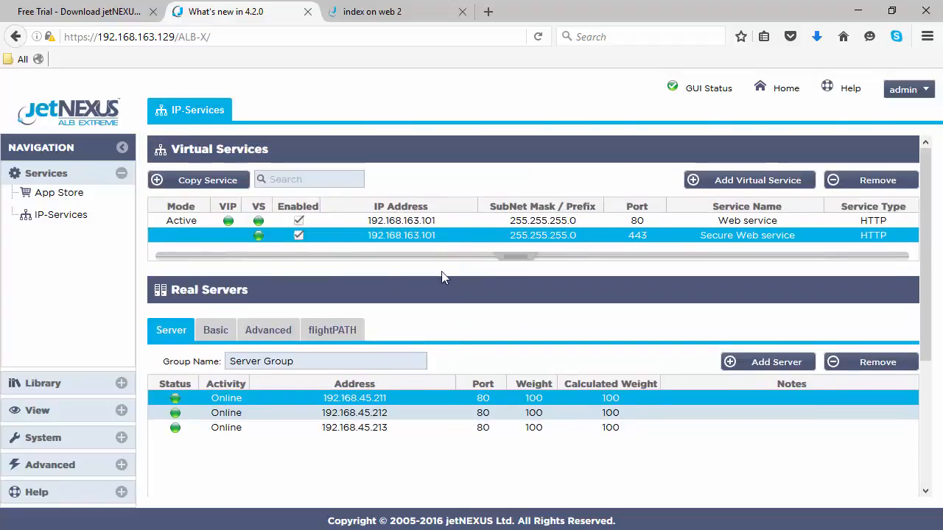
click(216, 332)
scroll(518, 384, down, 3)
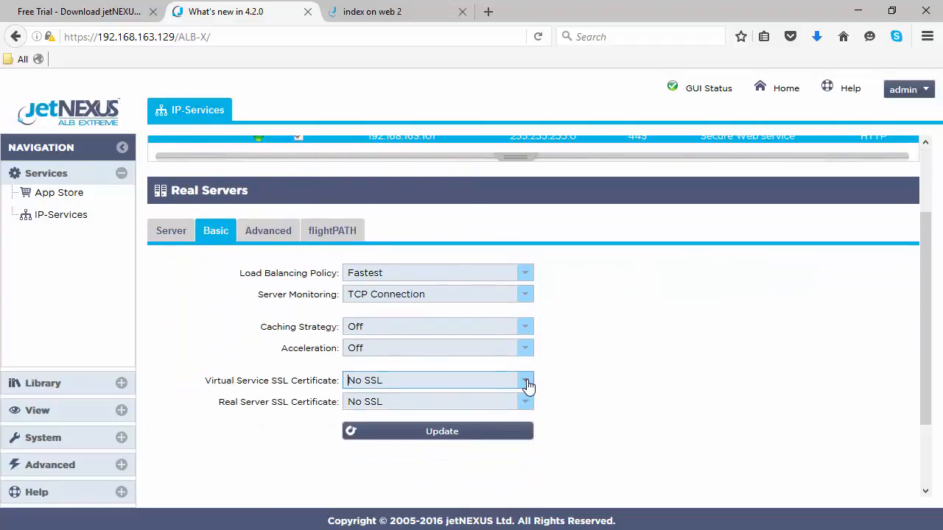
click(528, 384)
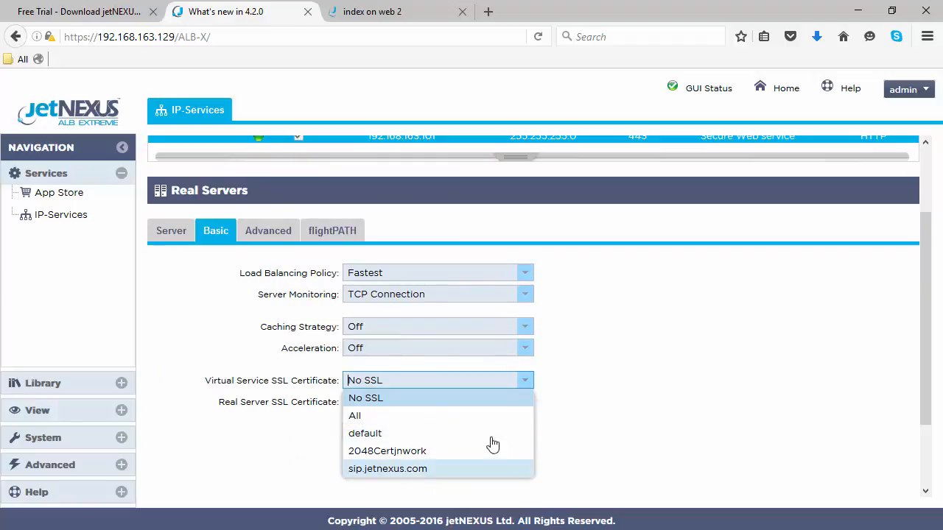
click(611, 385)
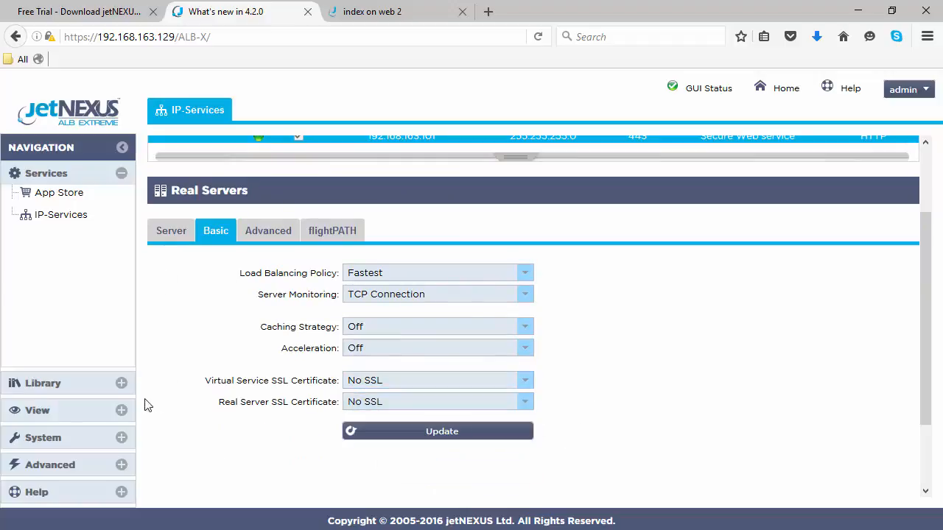
click(62, 390)
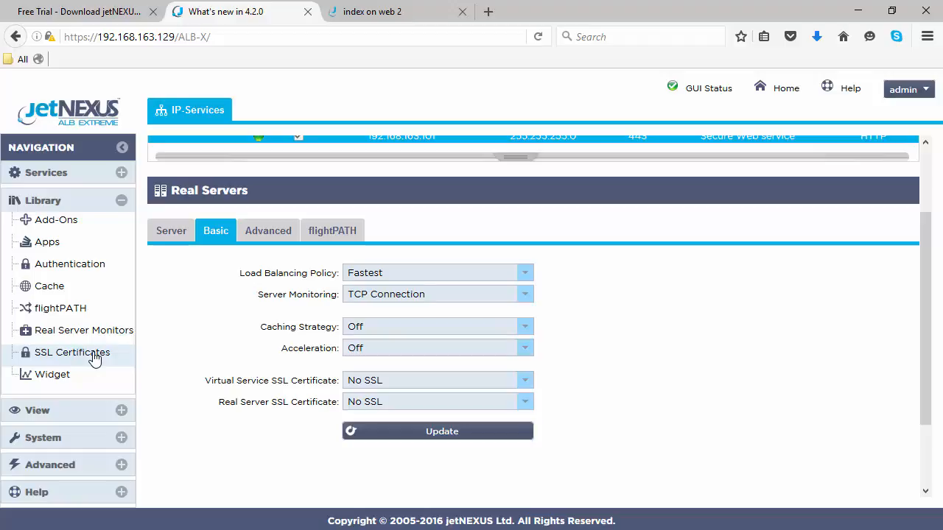
Step: Name a new local certificate snicert1 and use snicert1 for organization, unit, city and state
click(72, 353)
click(347, 194)
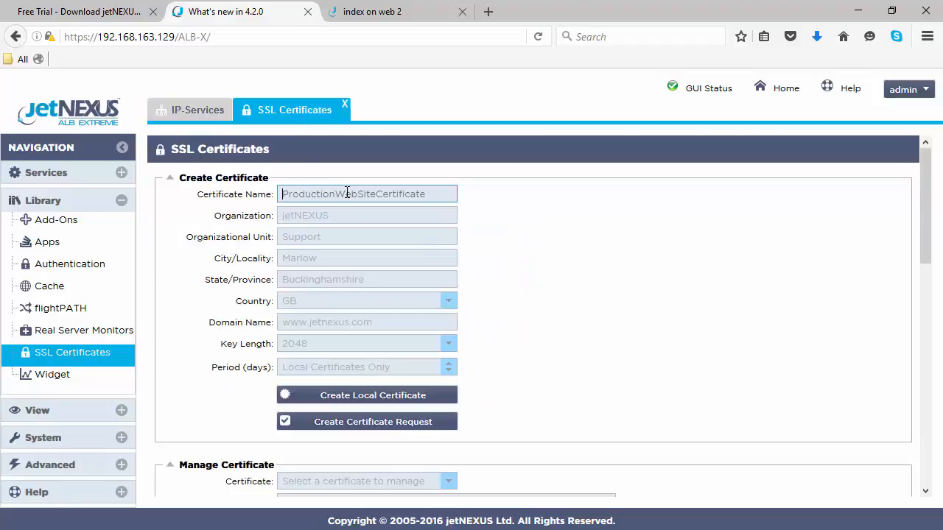
text(snicert)
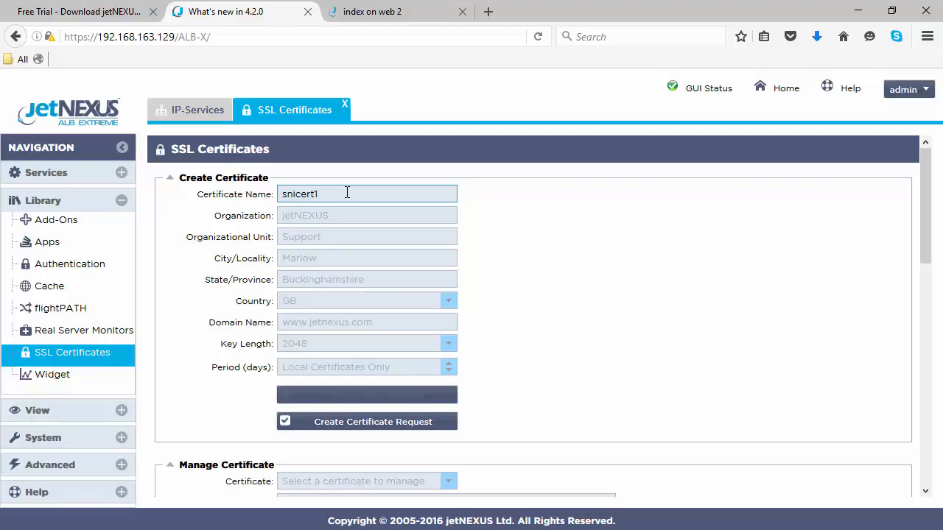
text(1)
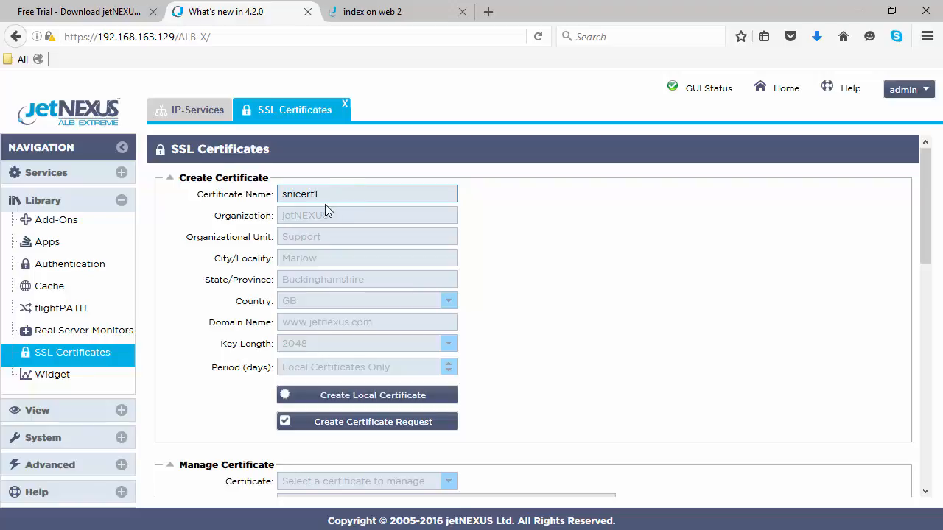
drag(322, 194, 259, 190)
key(ctrl+c)
click(316, 217)
key(ctrl+v)
click(316, 236)
key(ctrl+v)
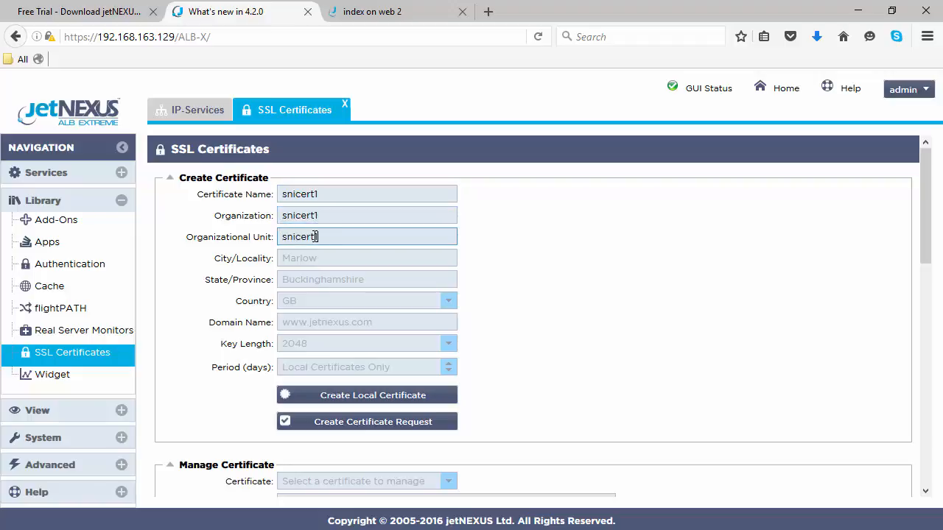
click(313, 257)
key(ctrl+v)
click(307, 278)
key(ctrl+v)
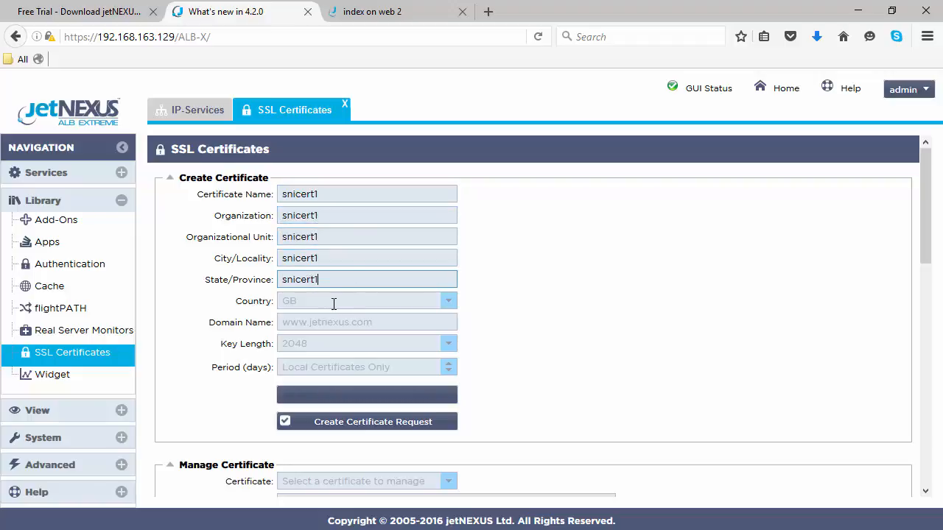
Step: Set country GB, domain snicert1.com, 2048-bit key and 555 days validity, then create it
click(313, 302)
click(442, 300)
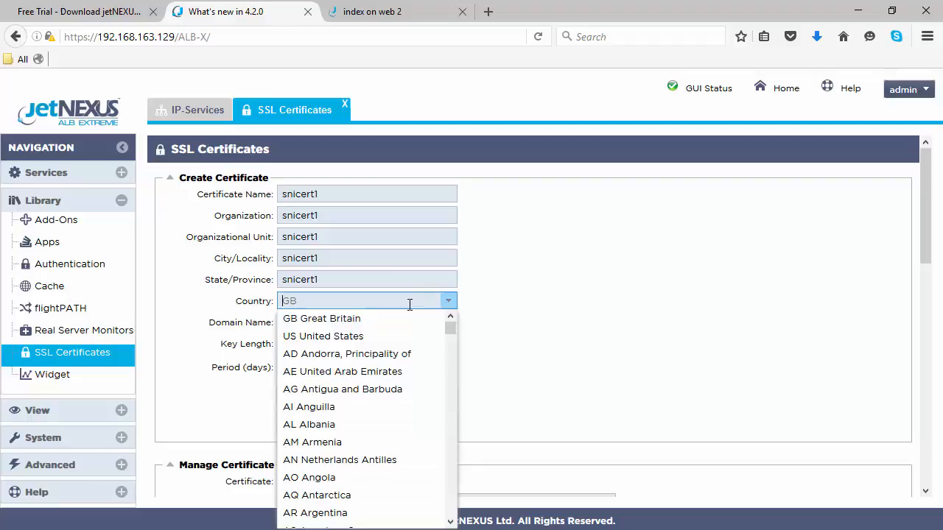
click(337, 318)
click(331, 326)
key(ctrl+v)
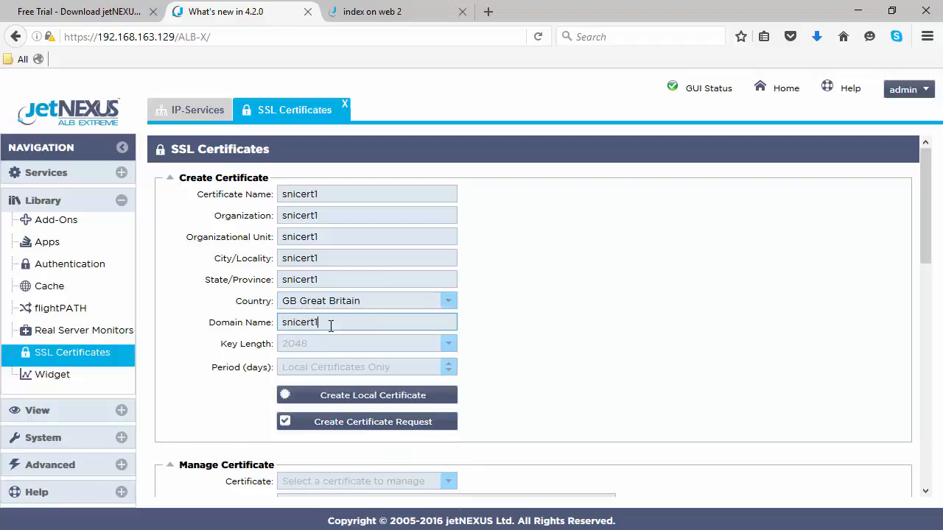
text(.com)
click(450, 344)
click(321, 394)
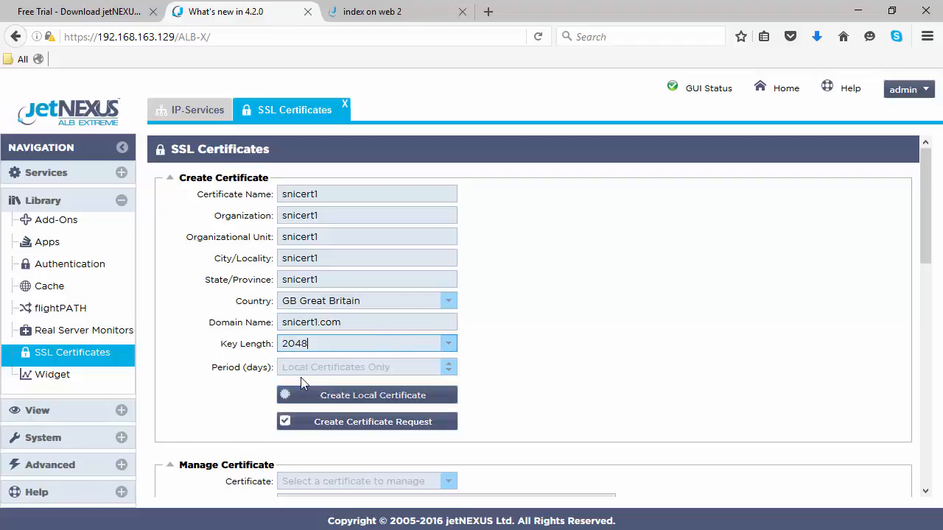
click(348, 366)
text(555)
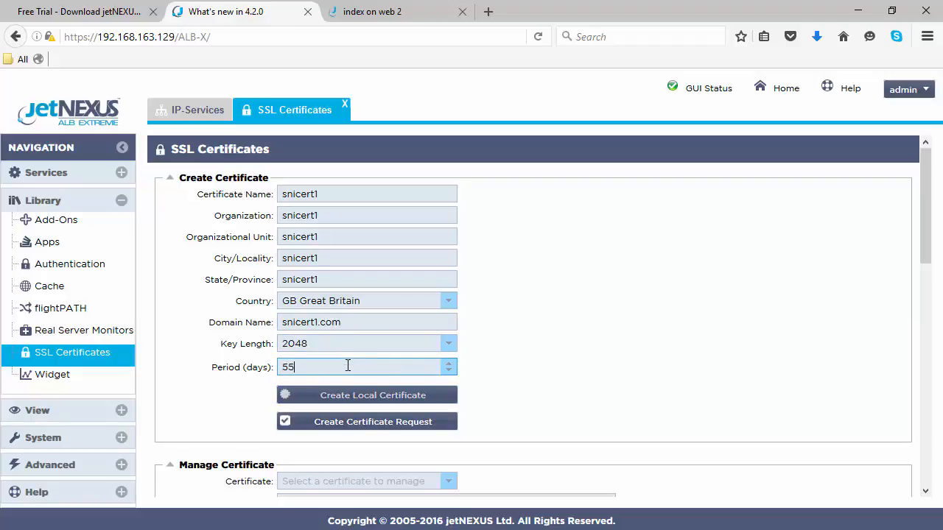
click(376, 403)
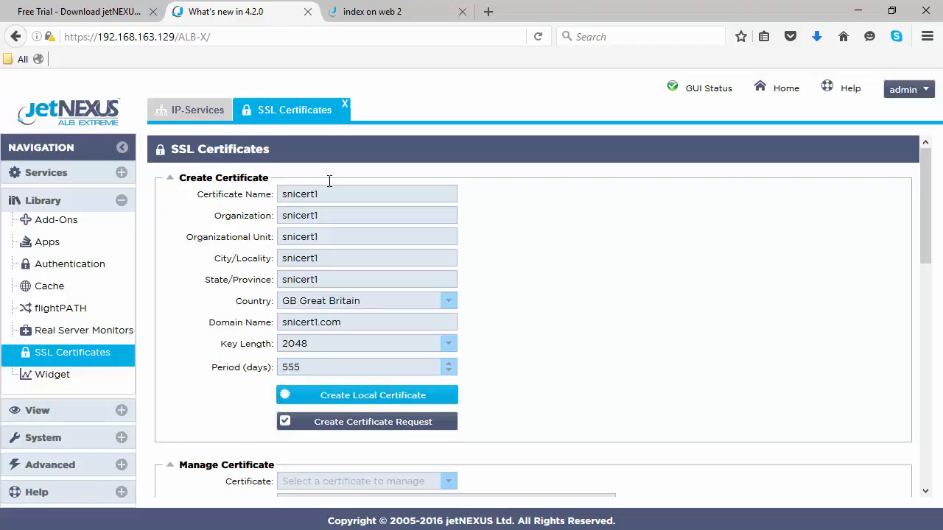
click(352, 194)
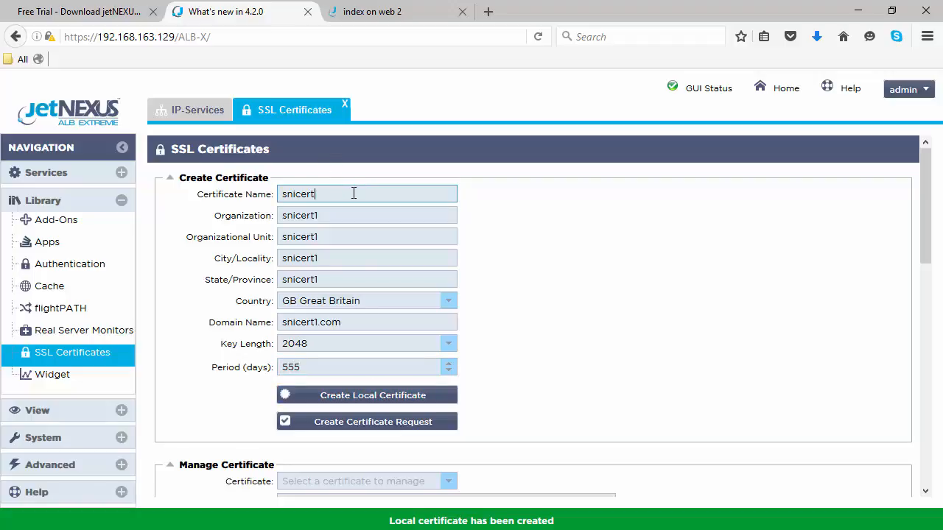
Step: Fill organization, unit, city and state with snicert2 and create the snicert2 certificate
click(330, 216)
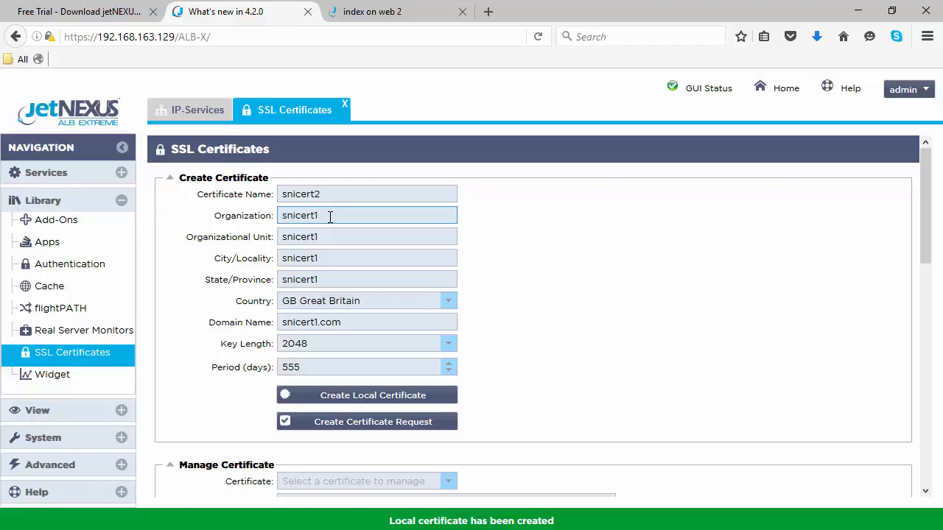
drag(331, 193, 223, 193)
key(ctrl+c)
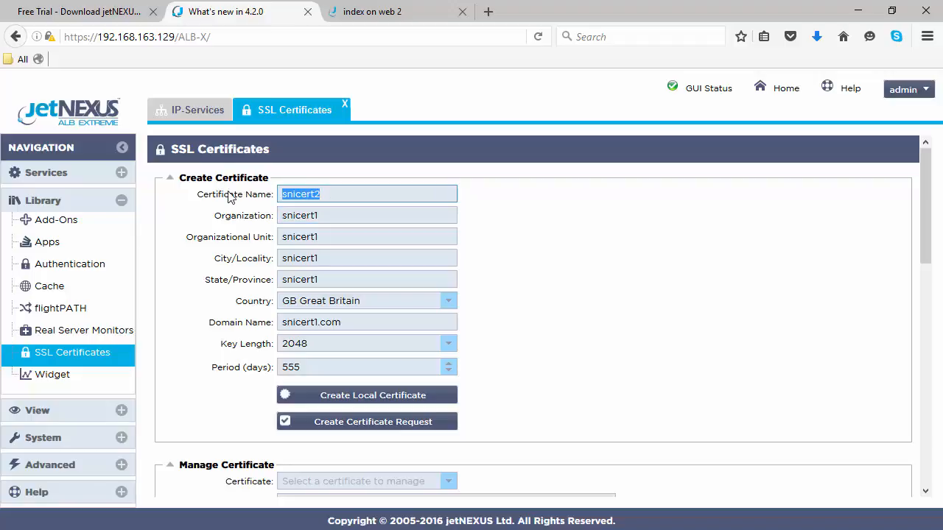
drag(346, 216, 232, 214)
key(ctrl+v)
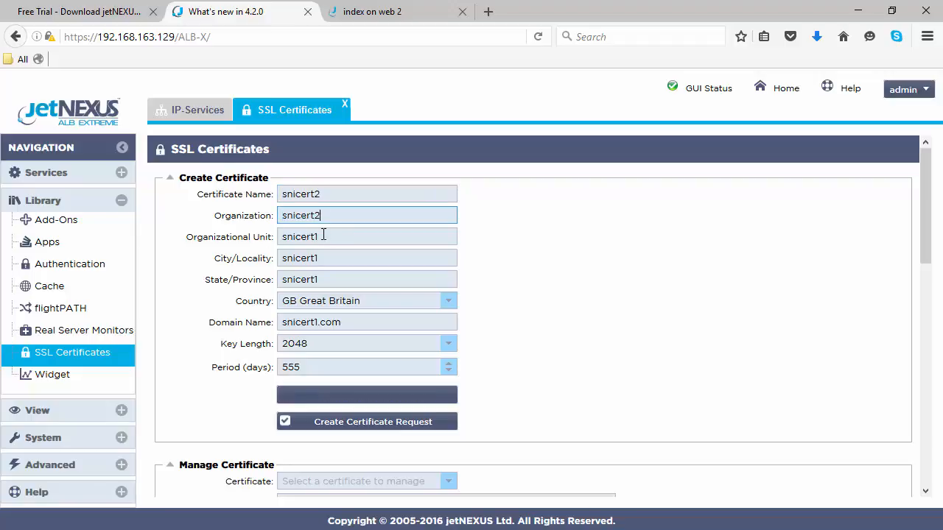
drag(342, 237, 252, 237)
key(ctrl+v)
drag(322, 258, 243, 258)
key(ctrl+v)
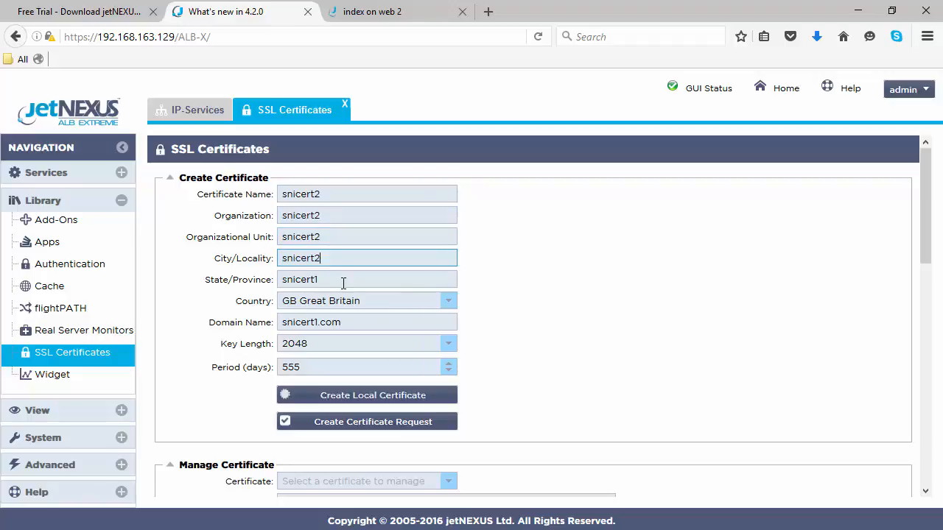
drag(343, 280, 243, 286)
key(ctrl+v)
click(320, 322)
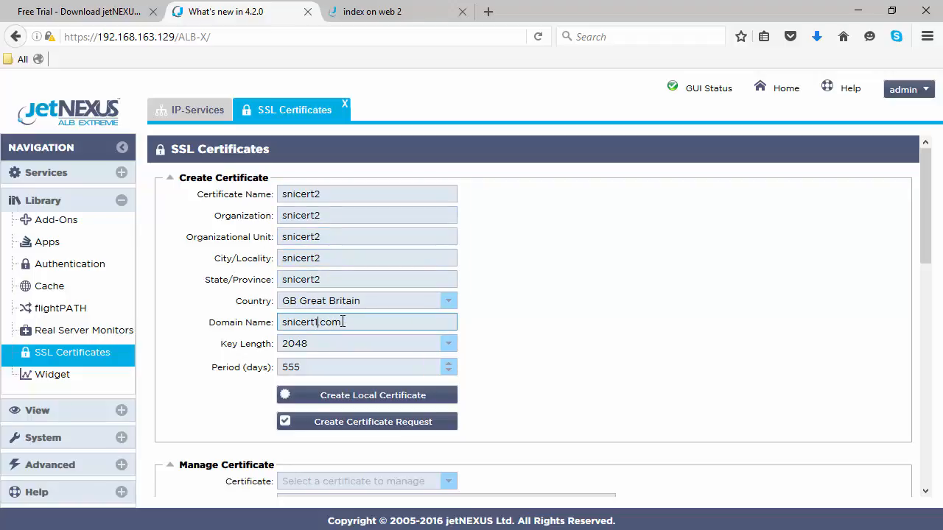
click(413, 396)
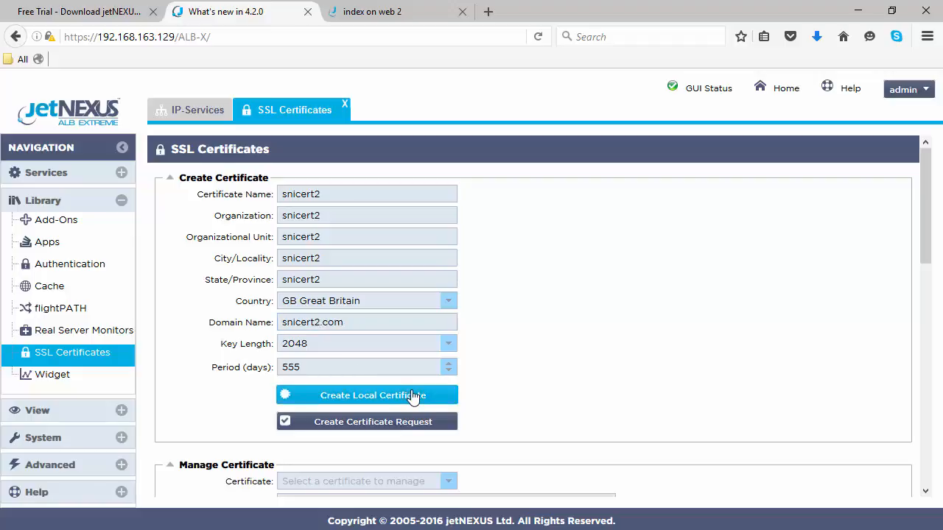
Step: Rename the certificate to snicert3 and copy snicert3 into organization, unit, city and state
click(333, 194)
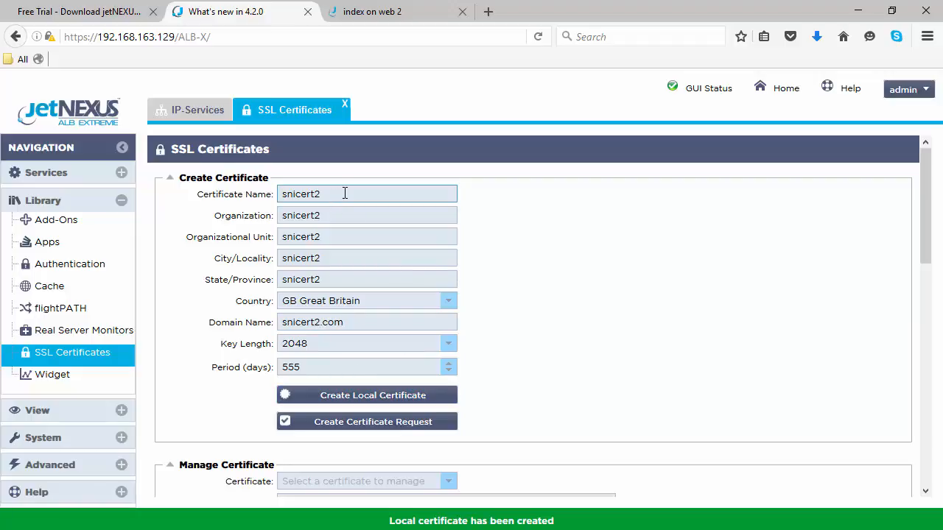
key(BackSpace)
text(3)
drag(323, 198, 253, 193)
key(ctrl+c)
drag(345, 216, 248, 212)
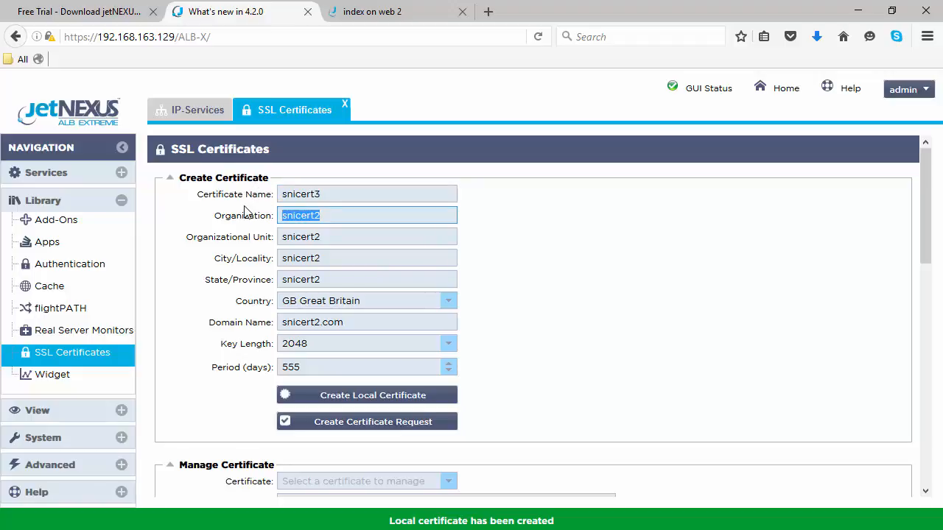
key(ctrl+v)
drag(323, 236, 249, 233)
key(ctrl+v)
drag(324, 257, 250, 255)
key(ctrl+v)
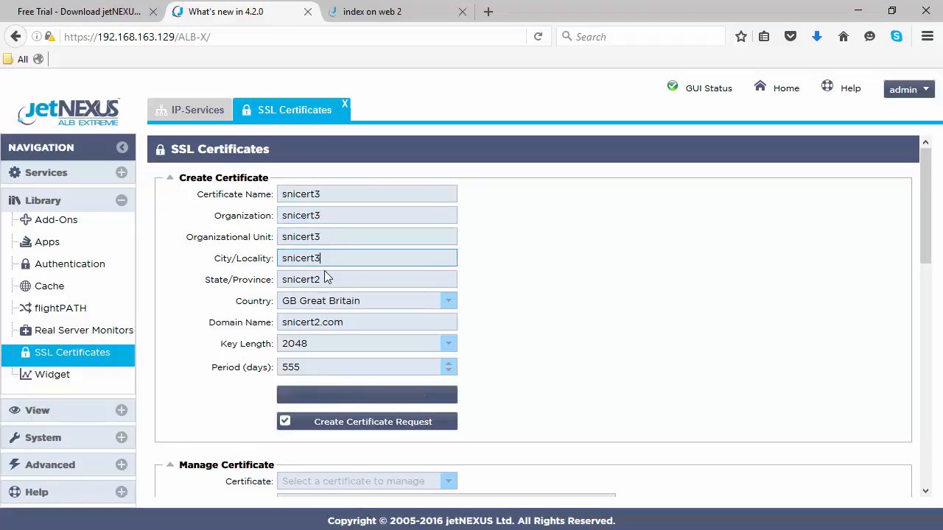
drag(324, 277, 258, 274)
key(ctrl+v)
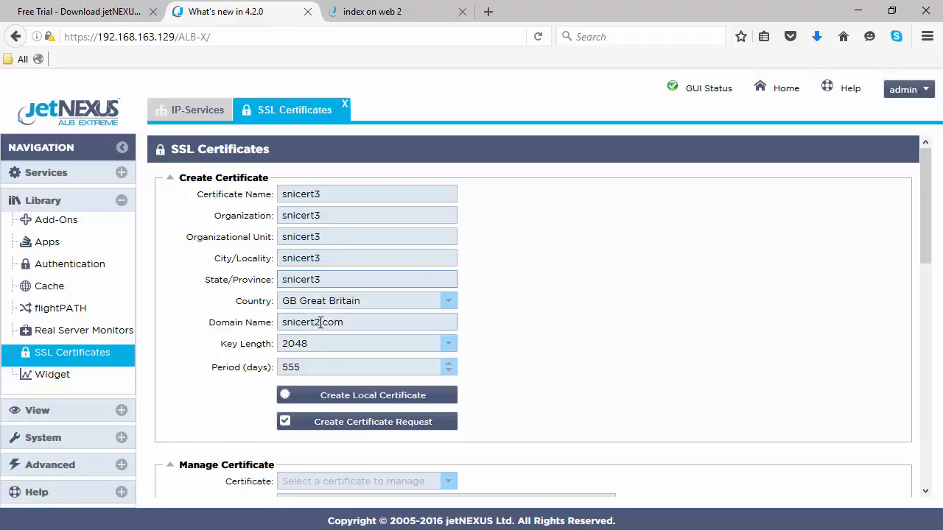
Step: Change the domain to snicert3.com and create the snicert3 certificate
click(320, 322)
key(BackSpace)
text(3)
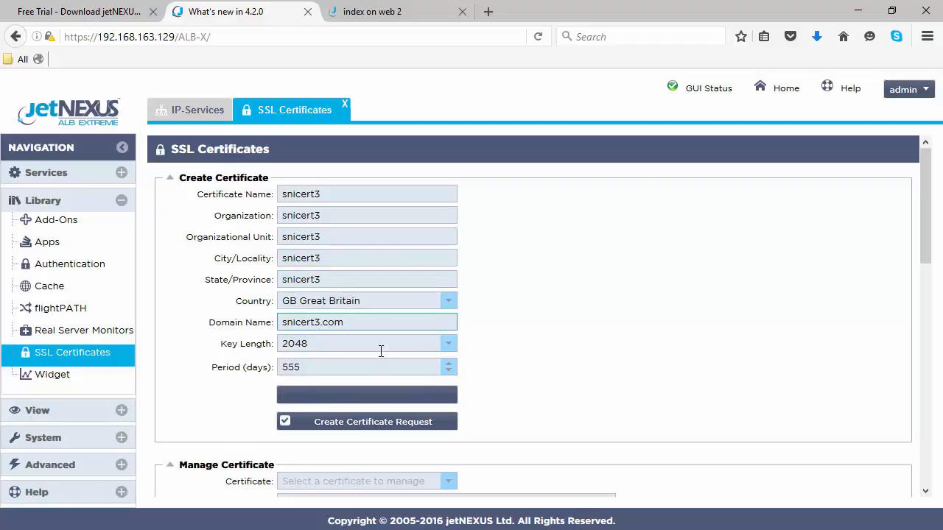
click(387, 398)
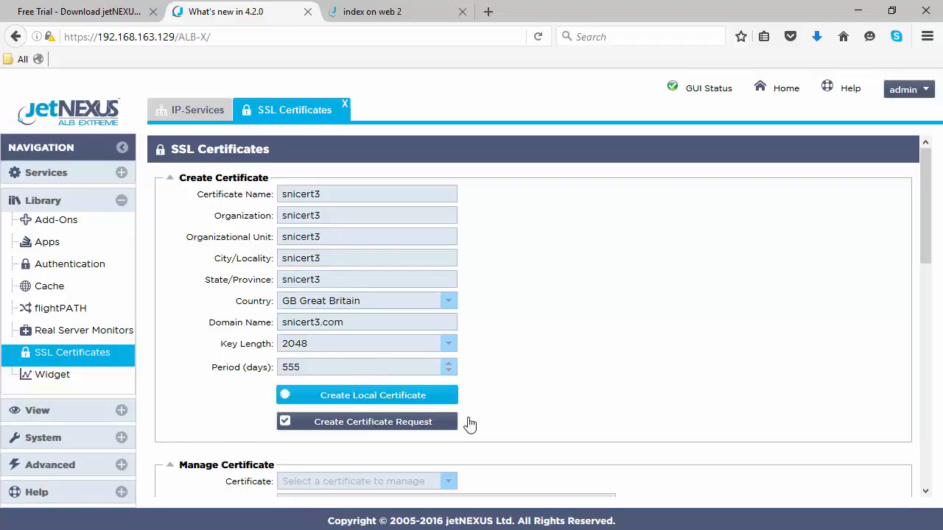
Step: Verify the Manage Certificate list shows snicert1, snicert2 and snicert3, then return to IP-Services
scroll(588, 337, down, 3)
scroll(515, 295, down, 2)
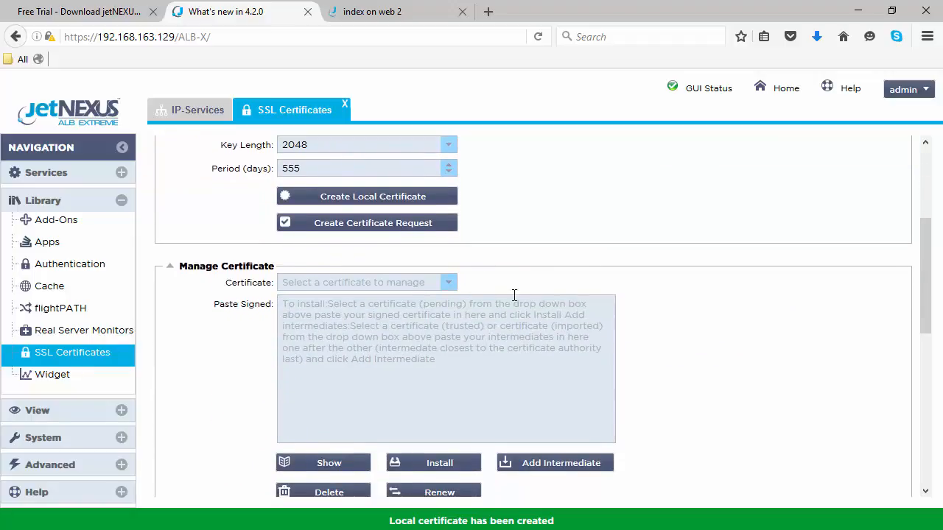
click(440, 282)
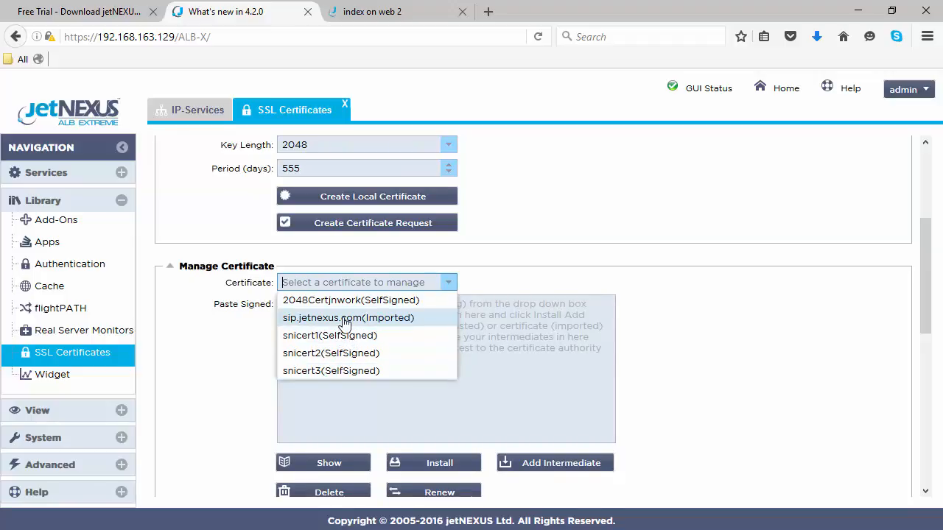
scroll(766, 318, down, 3)
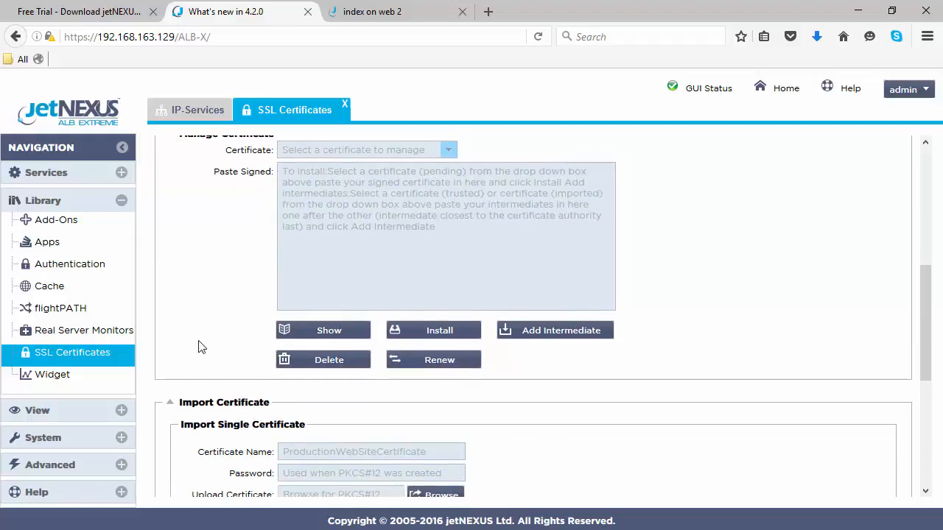
scroll(373, 336, down, 3)
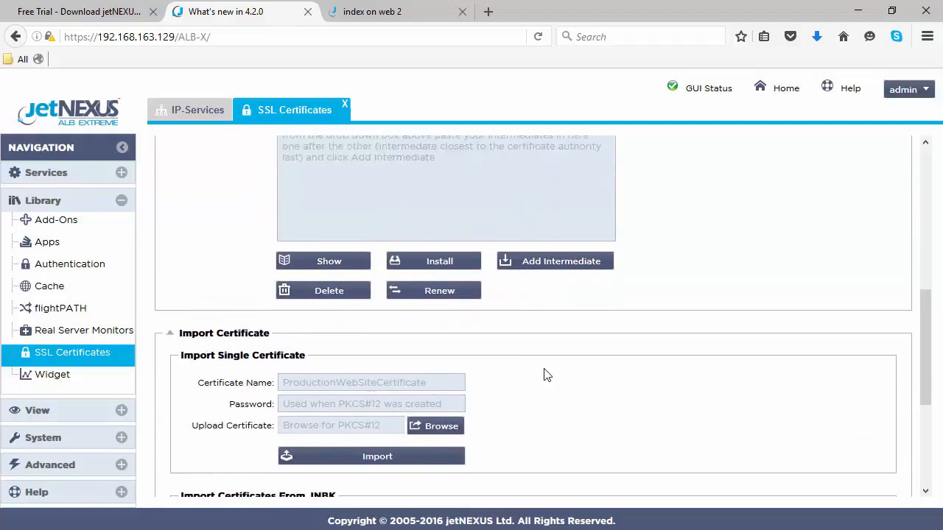
scroll(543, 374, up, 7)
click(205, 116)
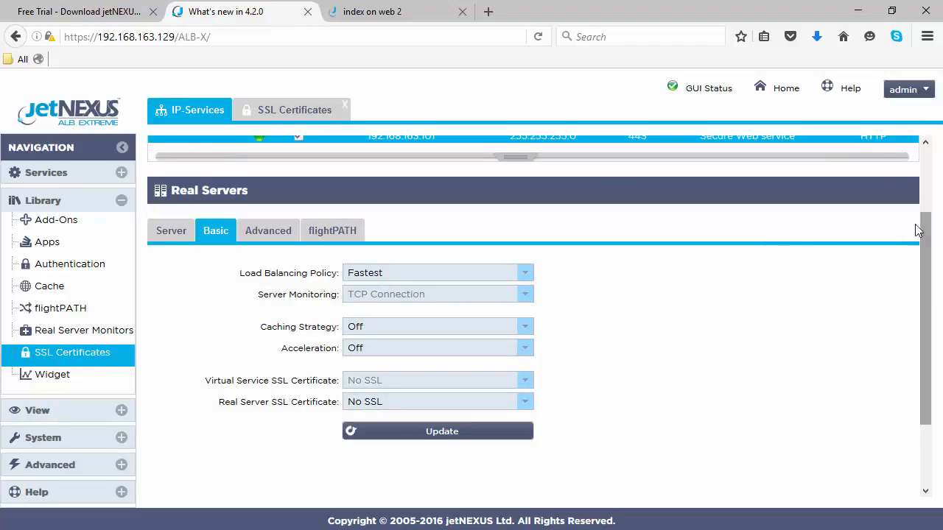
Step: Choose snicert1, snicert2 and snicert3 as the 443 service's virtual service SSL certificates and update
click(171, 230)
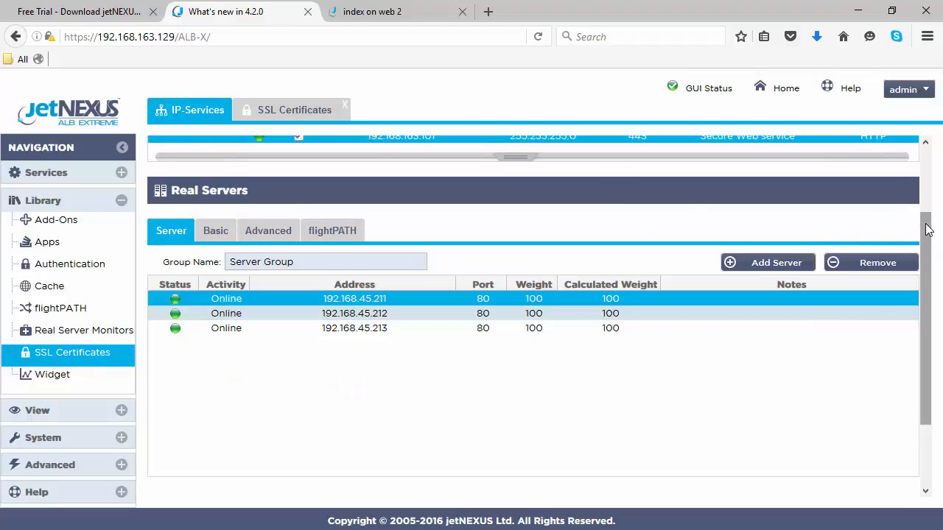
drag(924, 227, 923, 167)
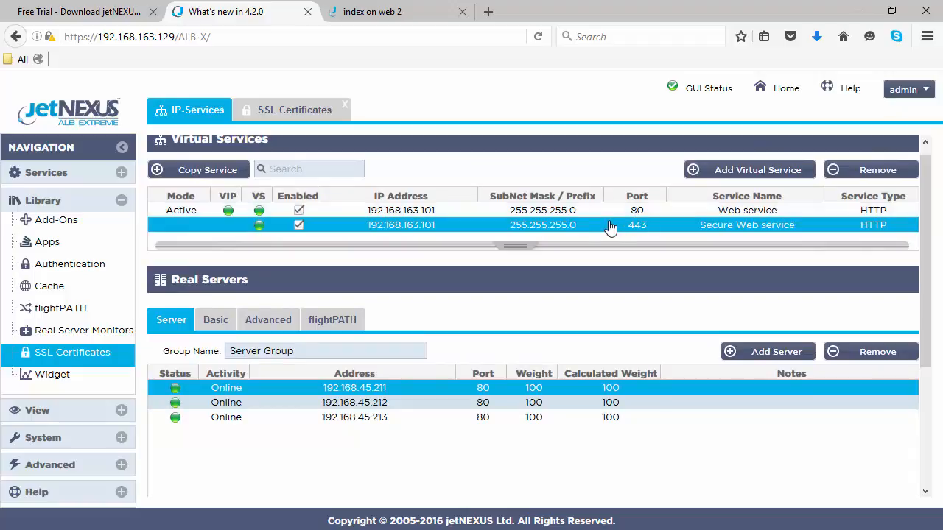
click(216, 323)
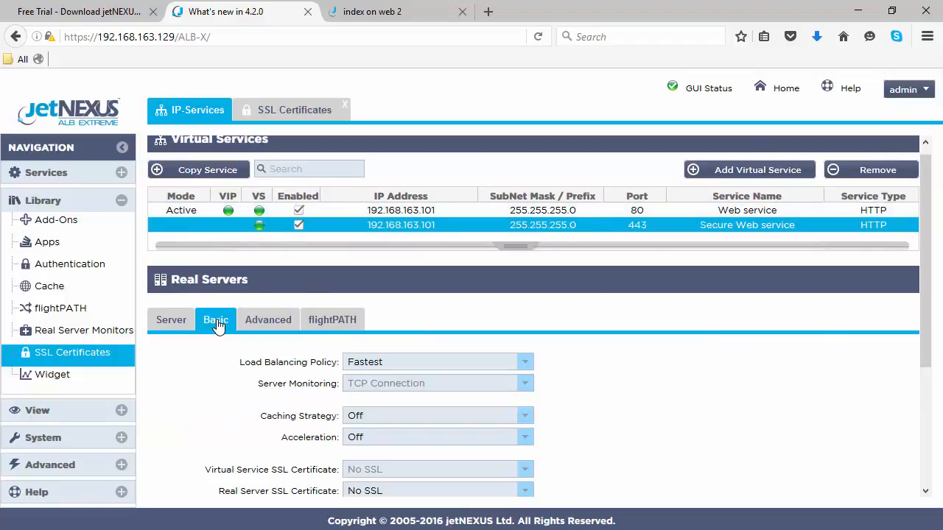
scroll(442, 383, down, 1)
click(527, 439)
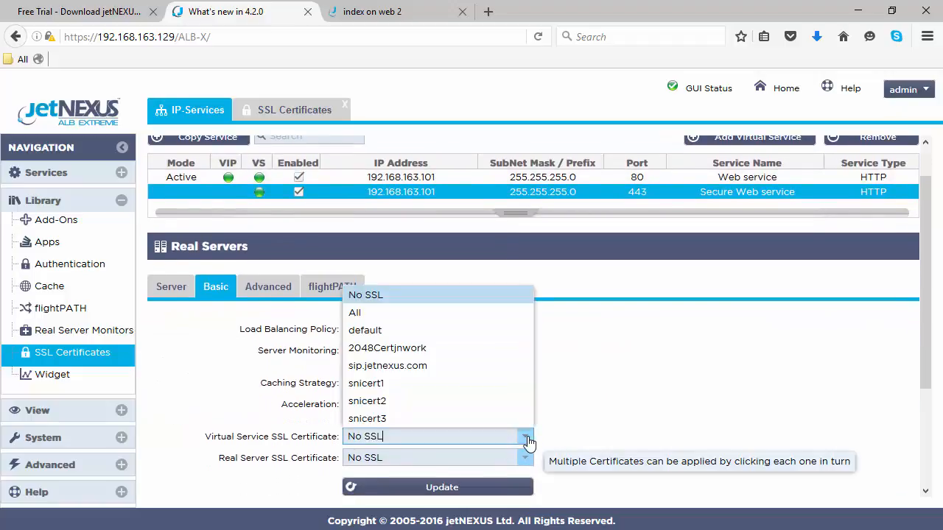
click(424, 384)
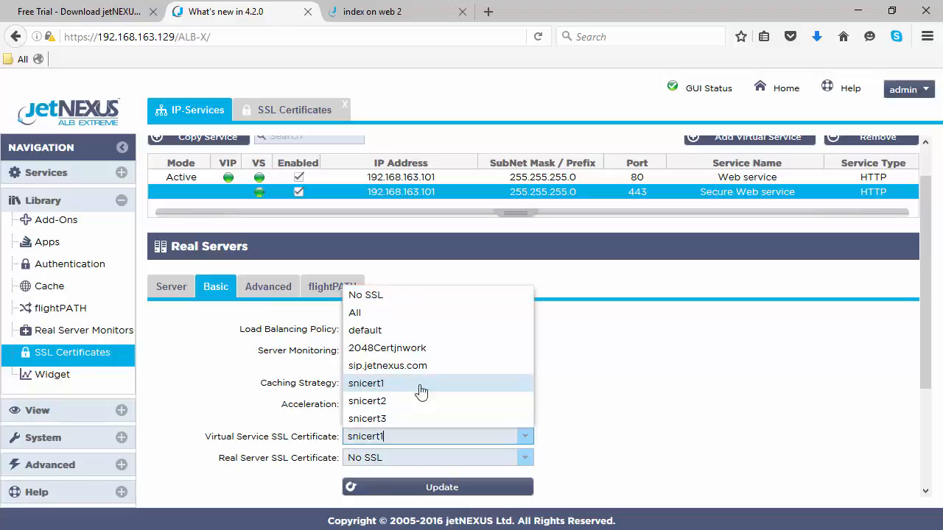
click(411, 402)
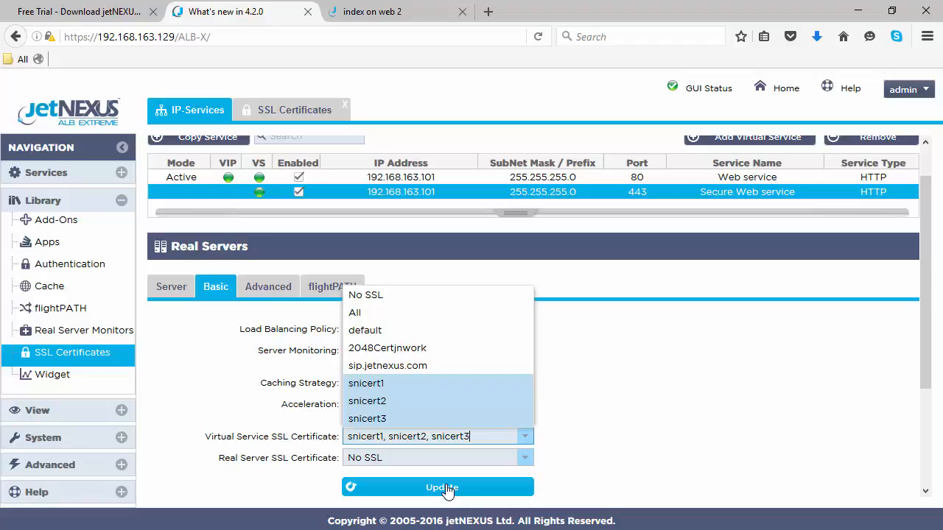
click(476, 495)
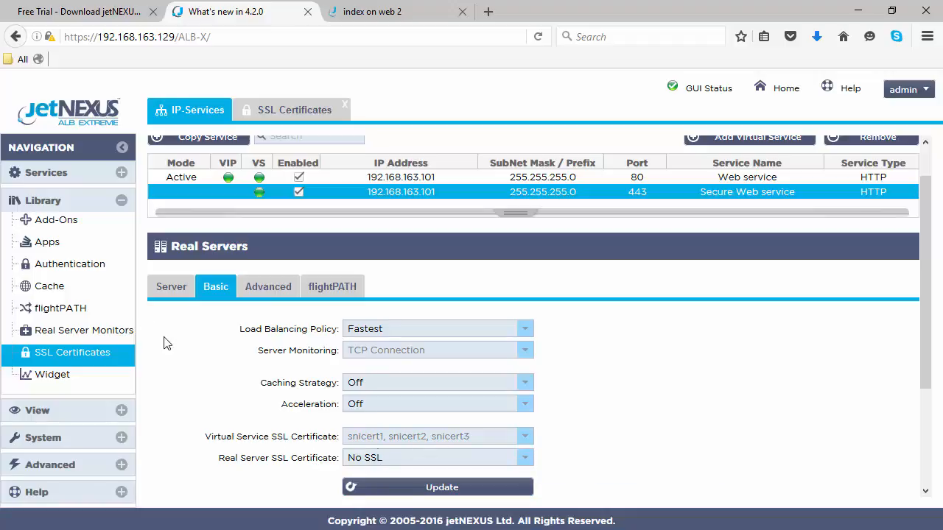
click(168, 289)
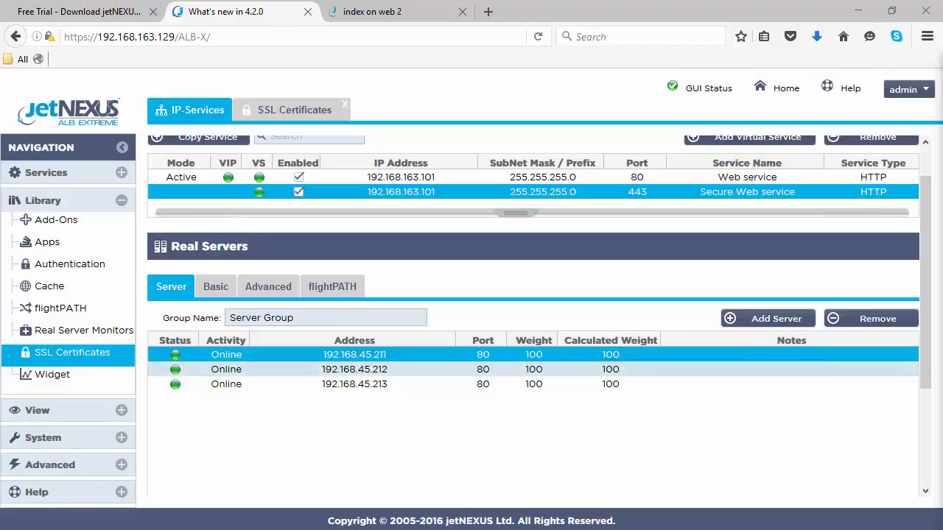
Step: Review the hosts entries mapping snicert1–3.com to 192.168.163.101, then minimise Notepad
drag(942, 67, 832, 75)
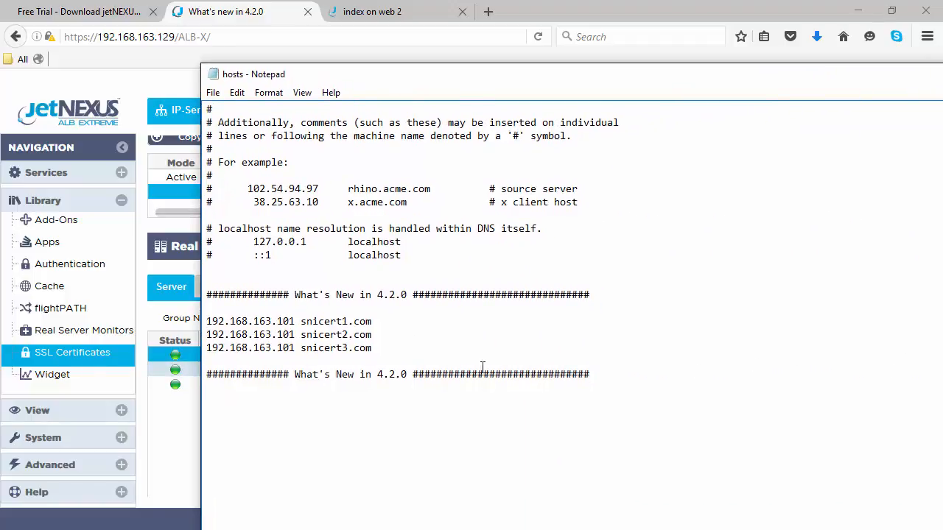
click(210, 319)
drag(666, 79, 694, 264)
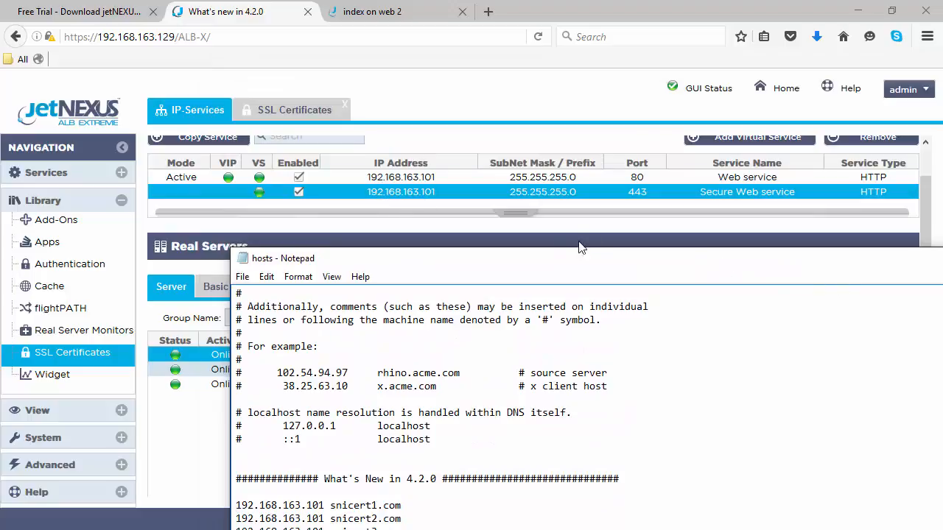
drag(689, 261, 574, 243)
drag(846, 243, 692, 238)
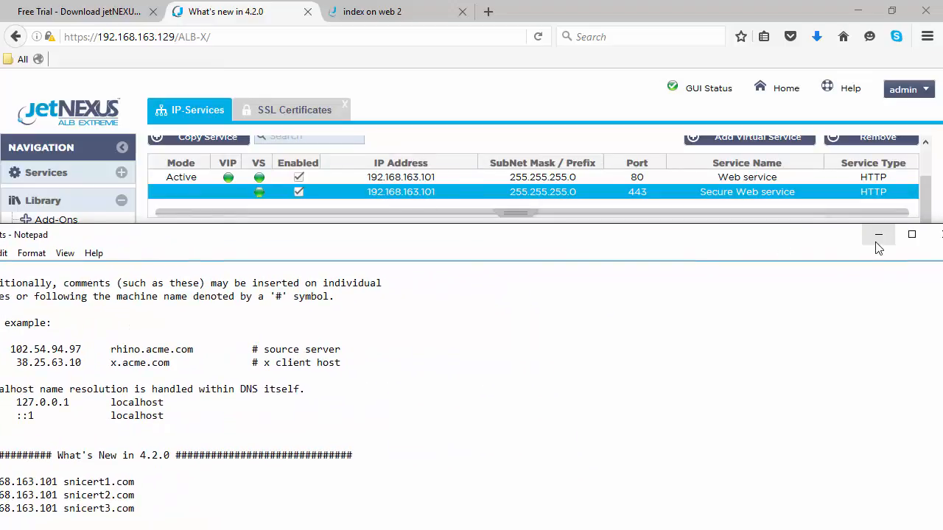
click(878, 235)
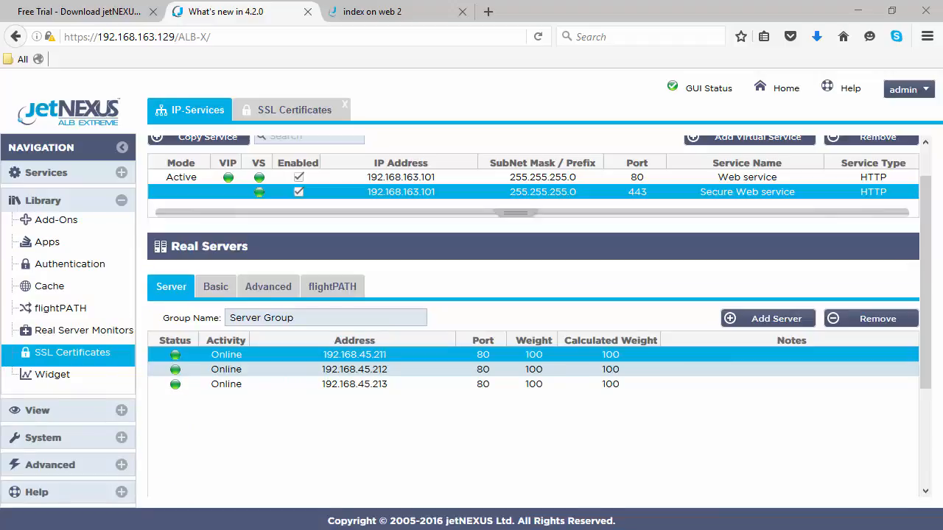
drag(942, 48, 390, 84)
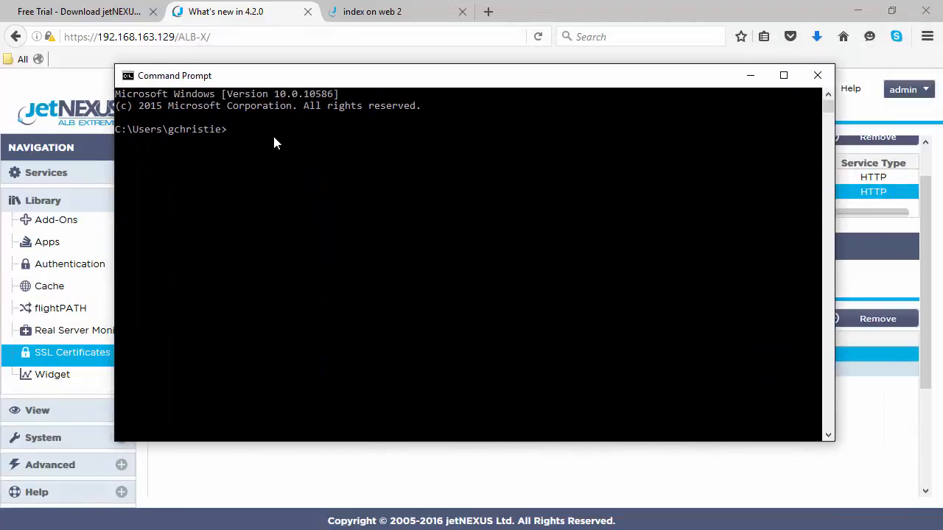
Step: Ping snicert1.com and then snicert2.com, both replying from 192.168.163.101
click(274, 137)
text(ping snicert1.com)
key(Return)
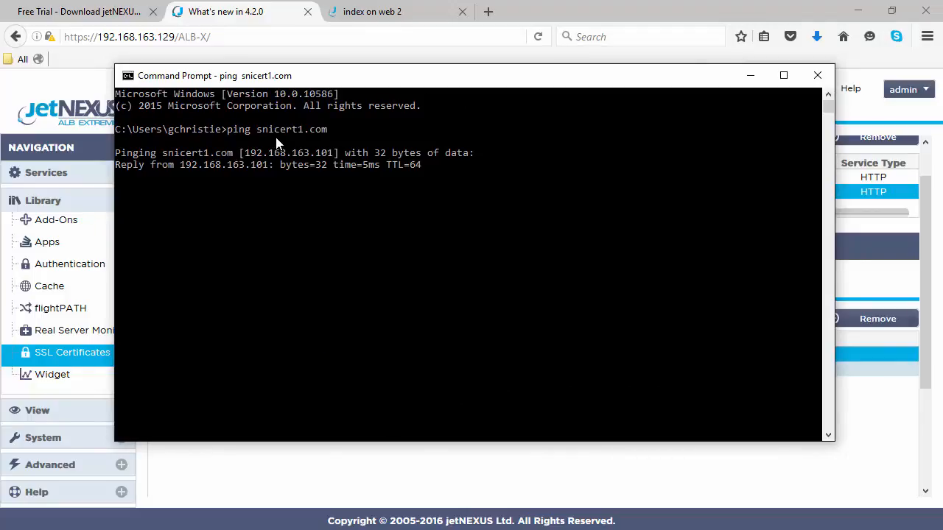
key(ctrl+c)
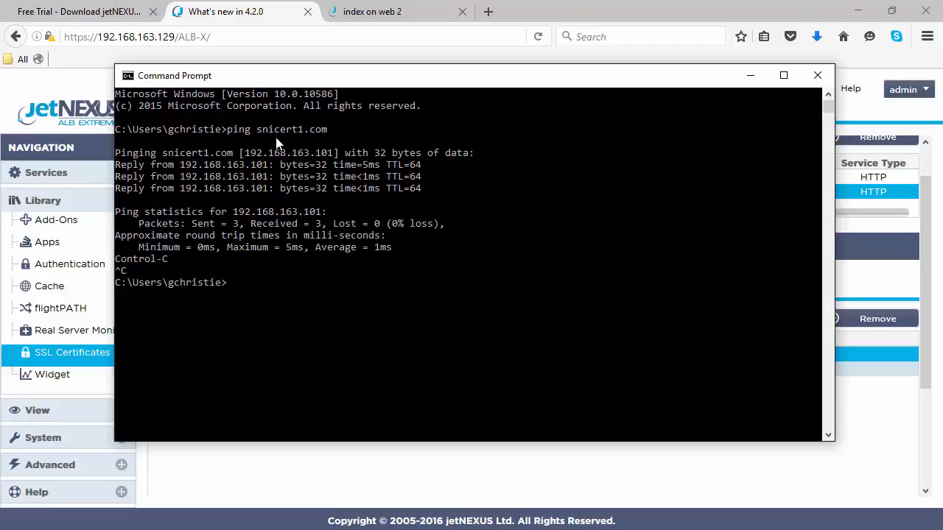
key(Up)
key(Left)
key(Left)
key(Left)
key(Left)
key(BackSpace)
text(2)
key(Return)
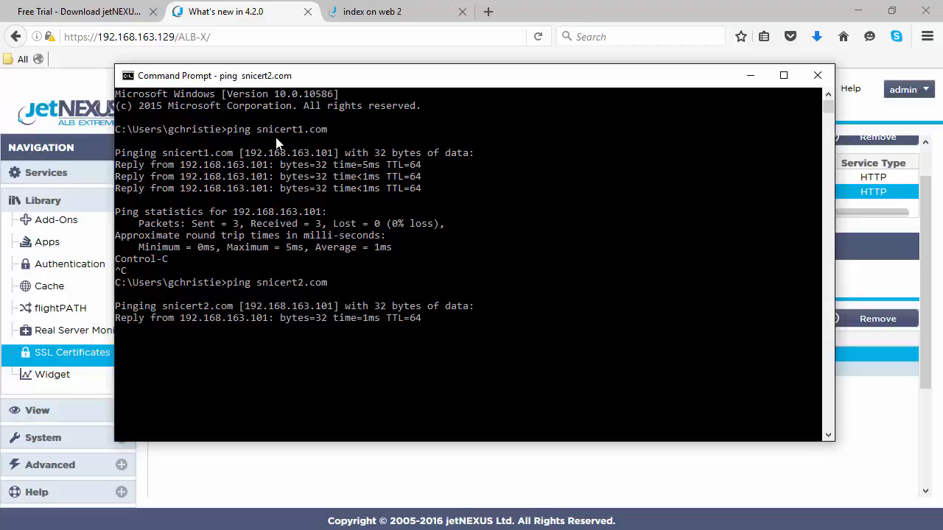
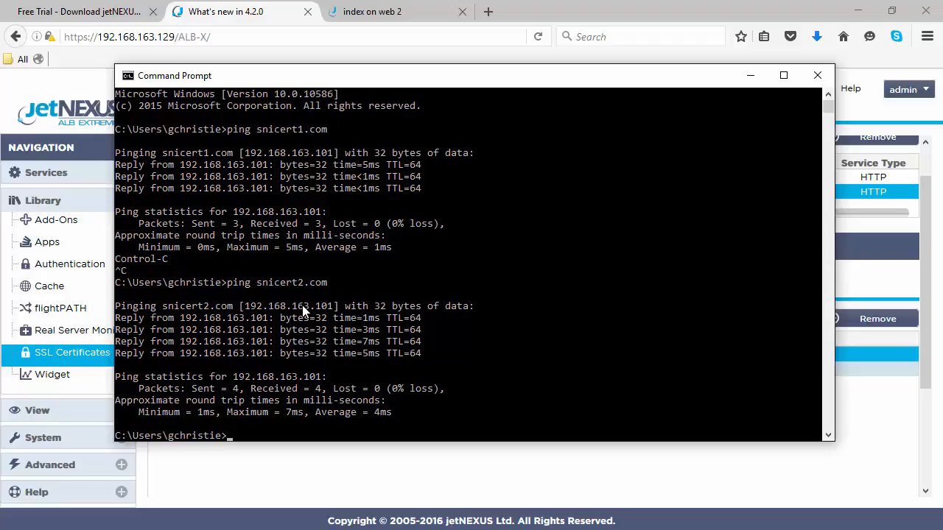
Step: Drag the Command Prompt window off to the right to uncover the browser behind it
drag(677, 73, 942, 107)
click(424, 17)
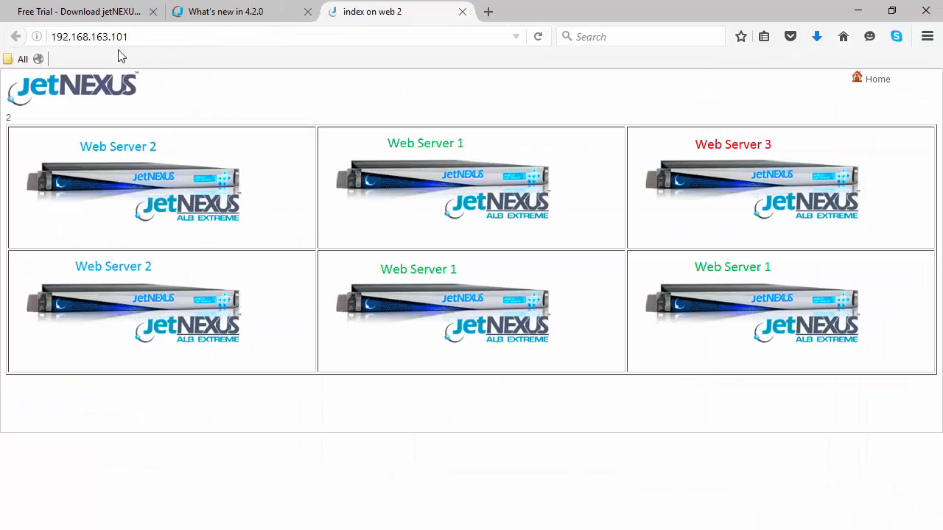
click(147, 35)
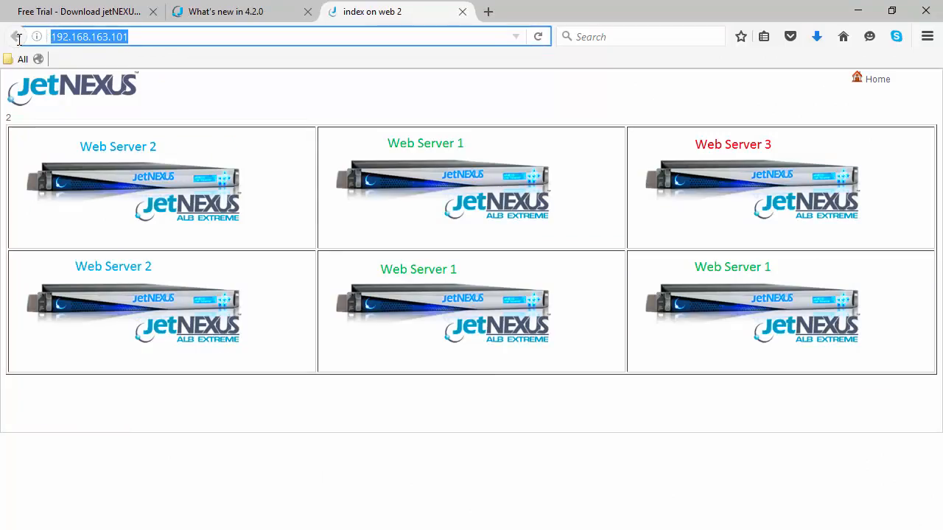
click(488, 12)
text(https://)
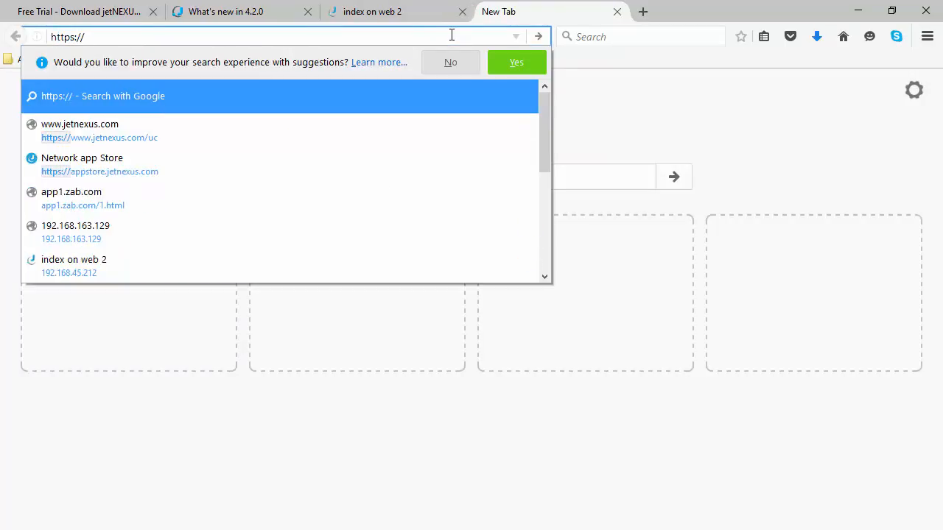
text(snicert1)
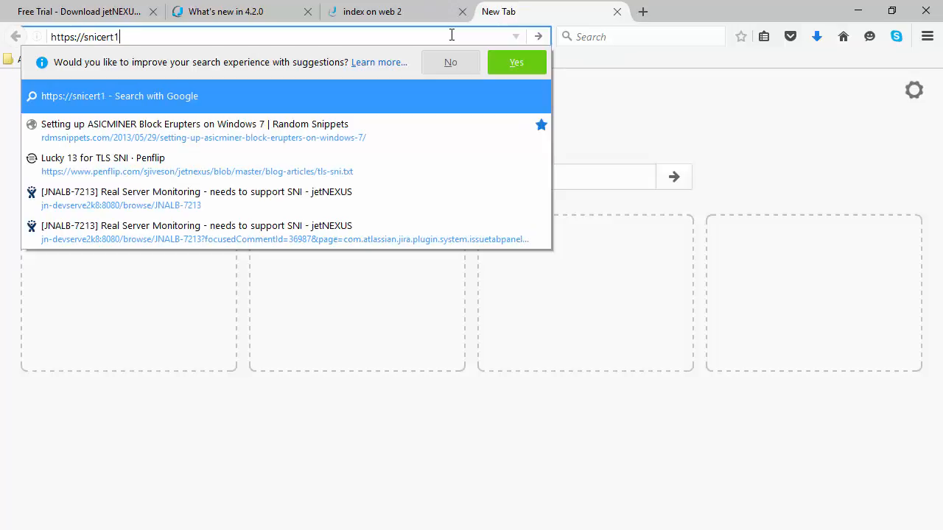
text(.com)
key(Return)
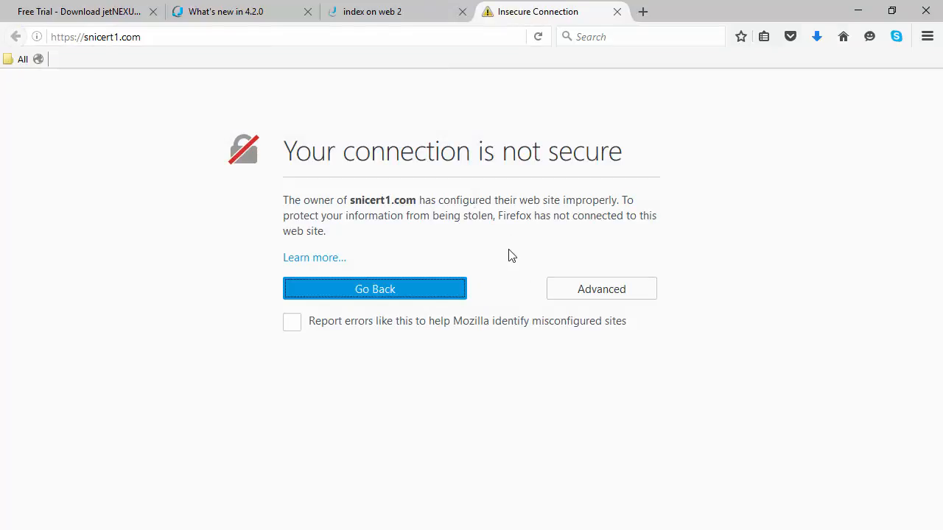
click(615, 287)
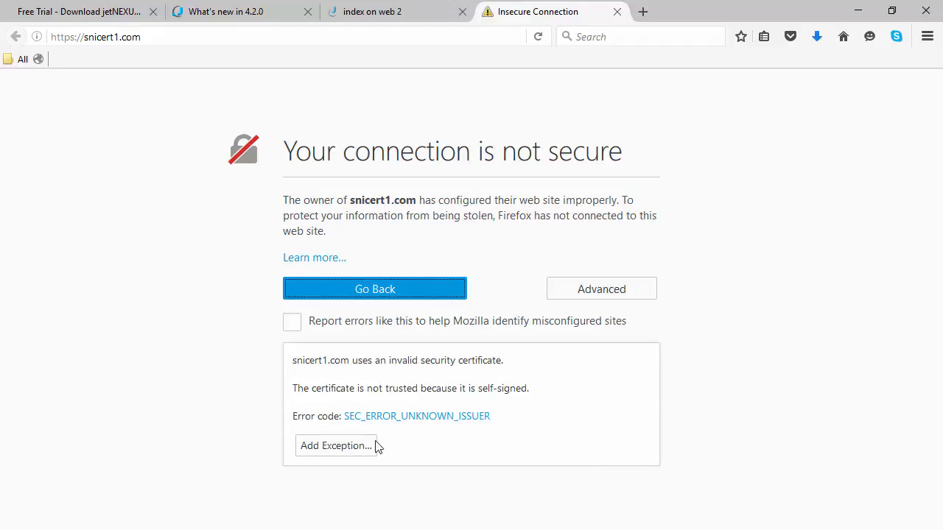
click(358, 447)
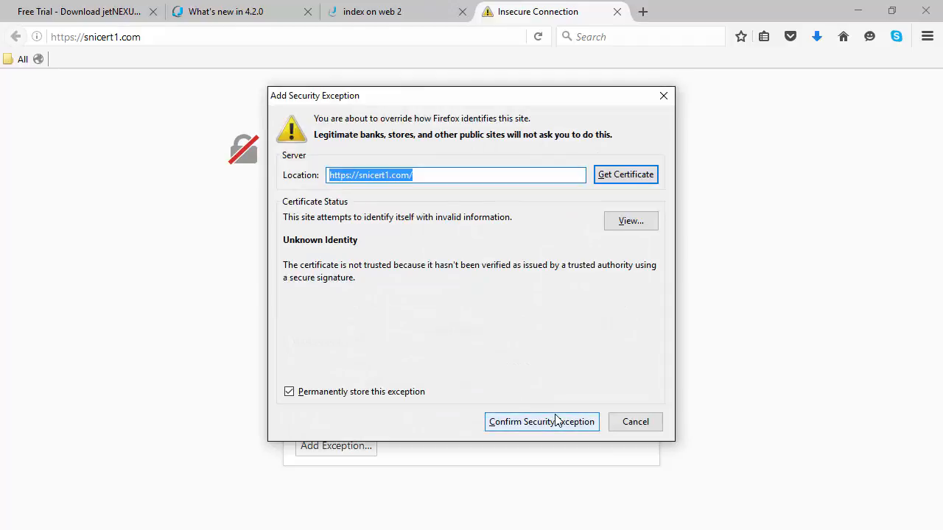
click(553, 421)
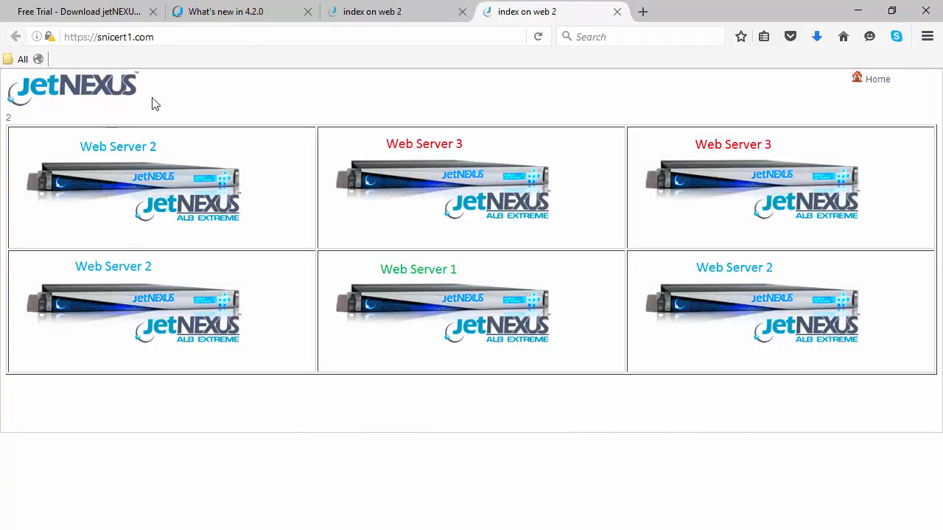
Step: Confirm in Page Info that the site's certificate is issued to snicert1.com
click(50, 38)
click(277, 79)
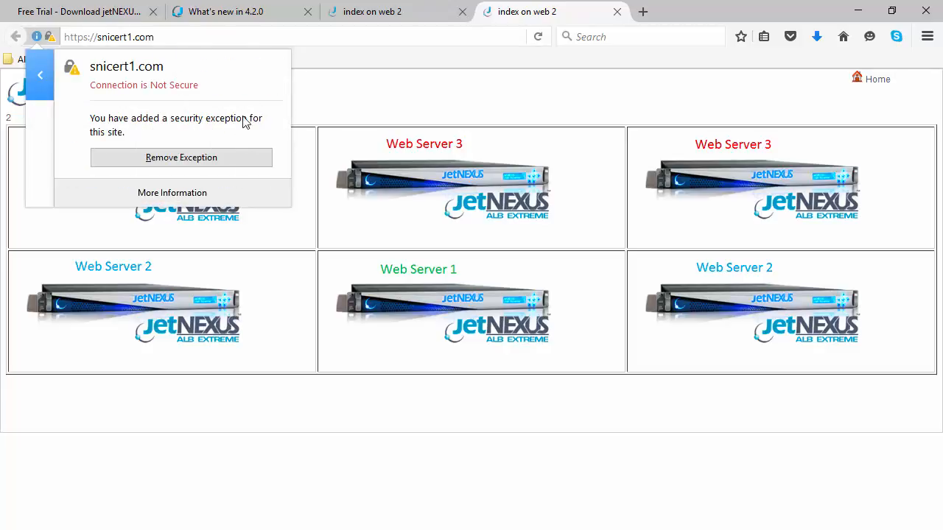
click(206, 194)
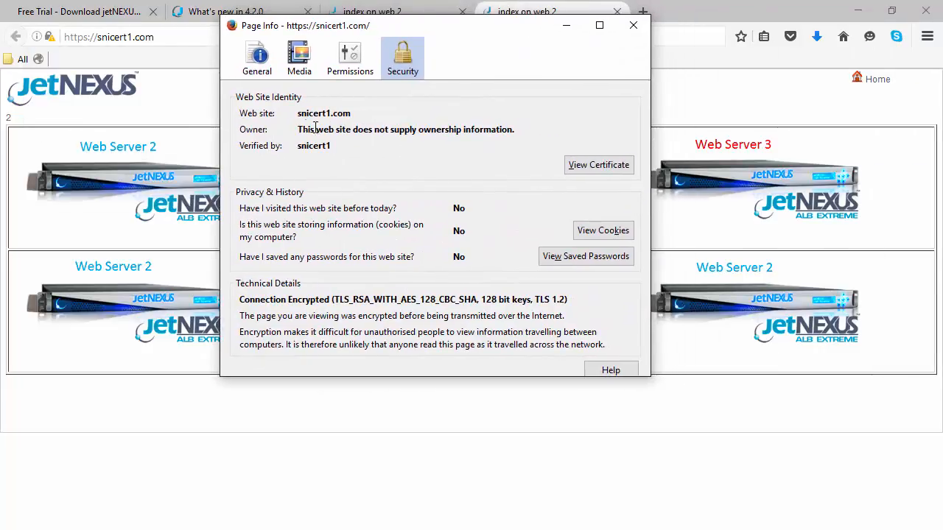
drag(298, 114, 358, 112)
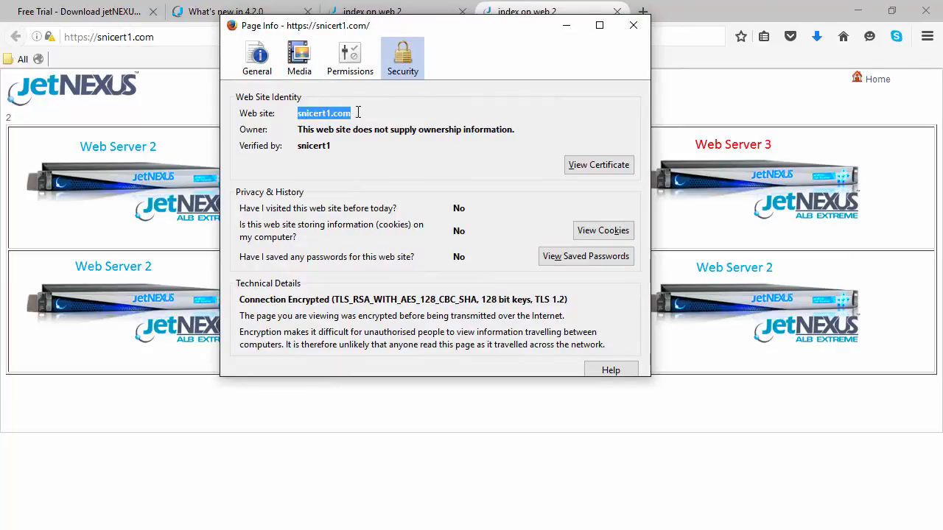
click(598, 165)
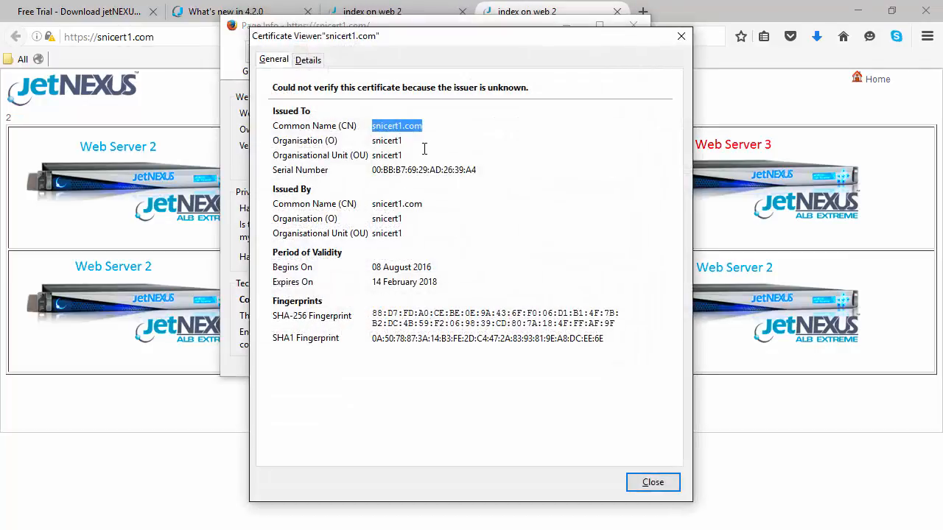
click(414, 128)
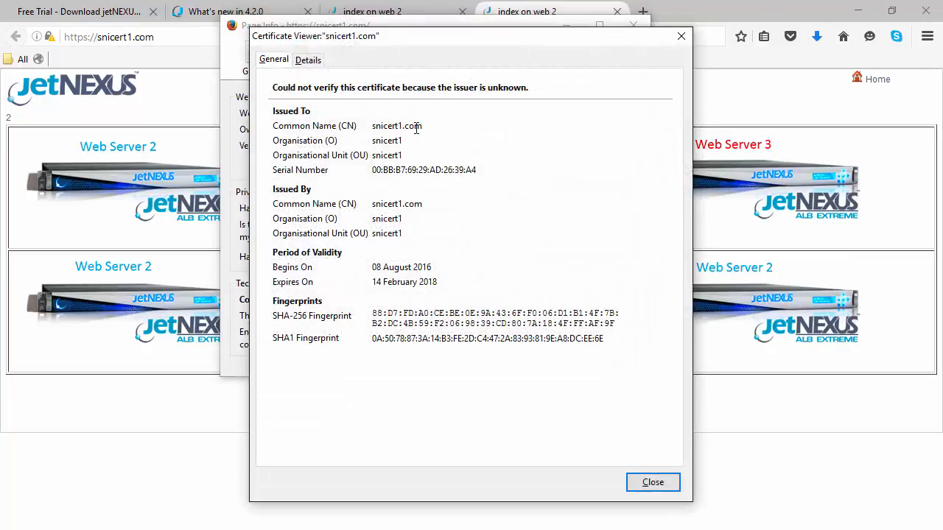
click(653, 482)
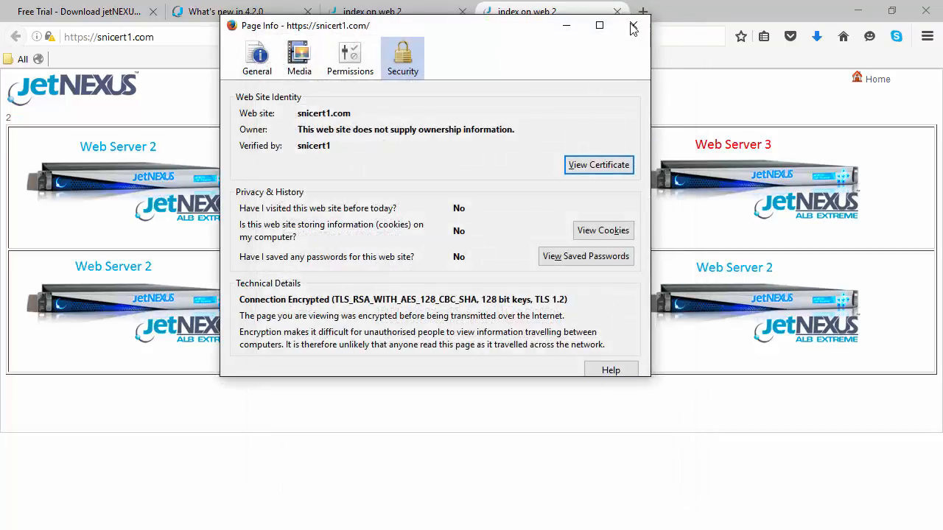
click(633, 25)
click(179, 37)
key(ctrl+c)
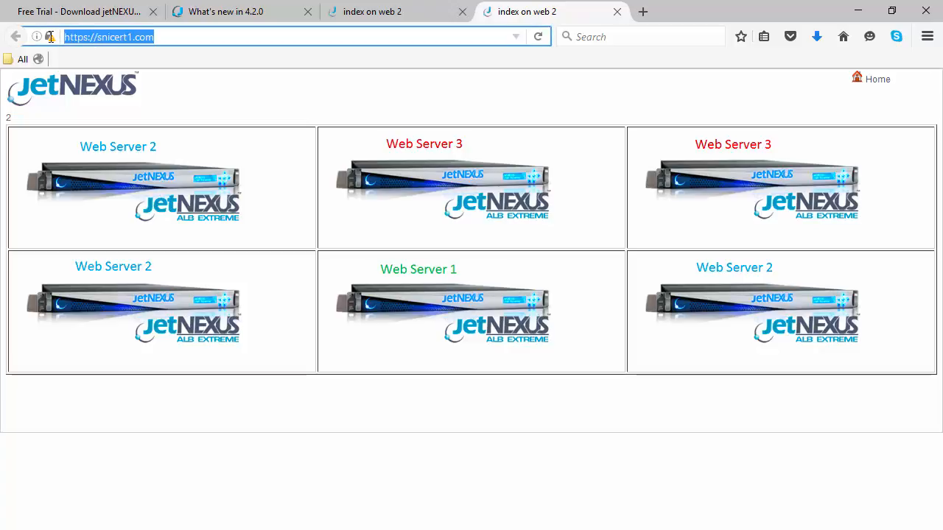
click(643, 11)
key(ctrl+v)
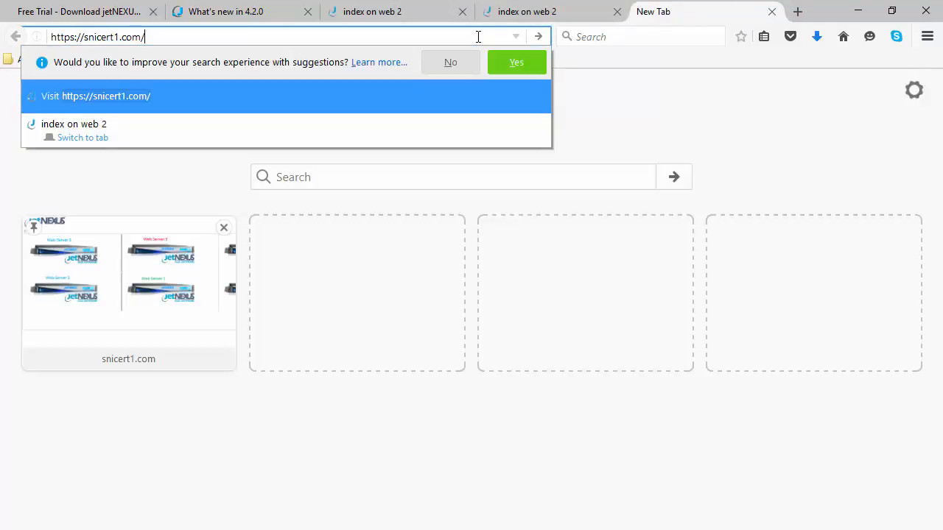
key(Escape)
key(Left)
key(Left)
key(Left)
key(Left)
key(Left)
key(BackSpace)
text(2)
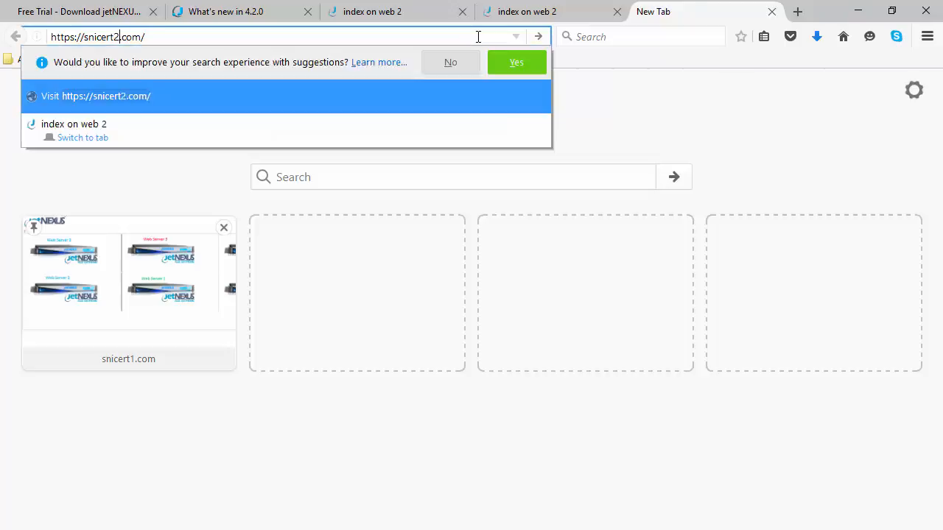
key(Return)
click(611, 298)
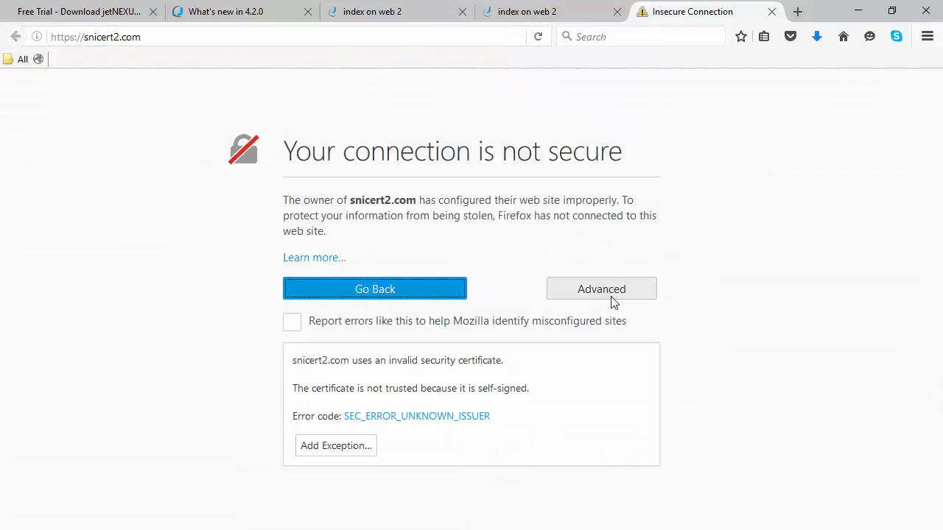
click(335, 449)
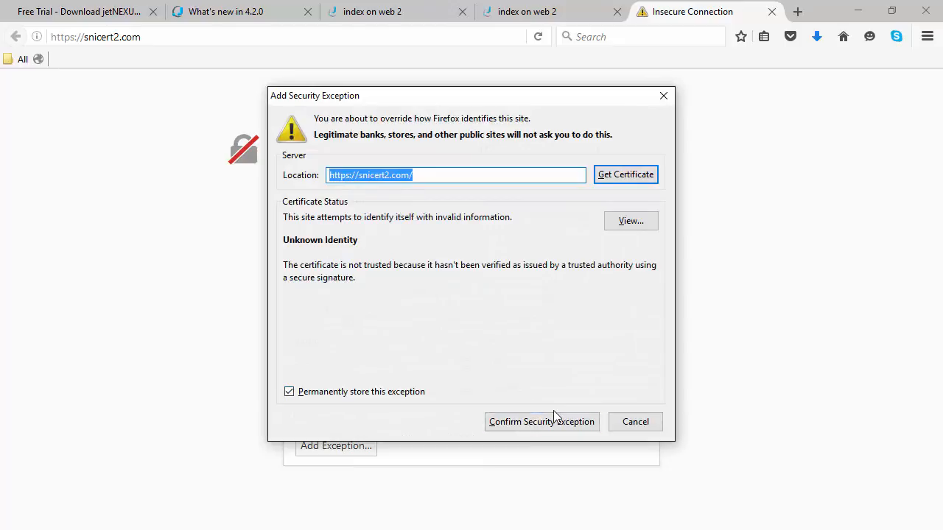
click(566, 424)
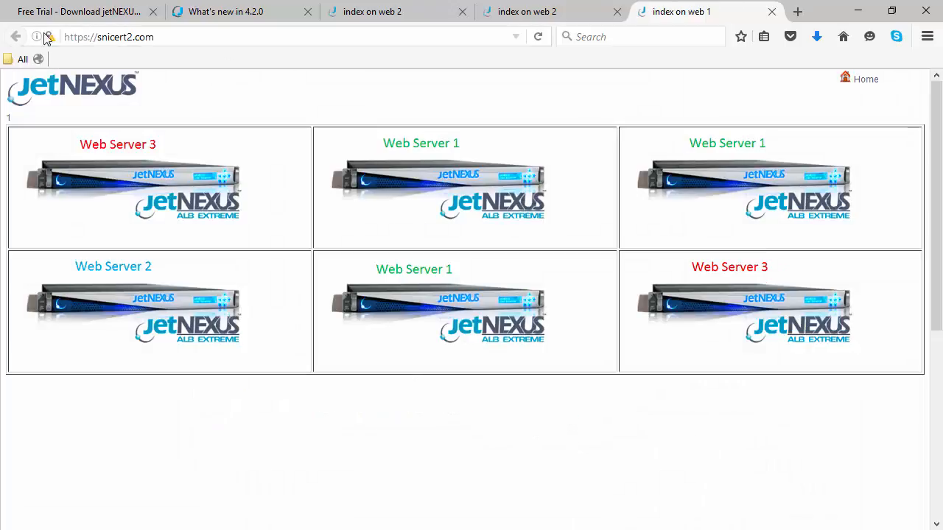
Step: Check in Page Info that snicert2.com presents its own certificate
click(48, 36)
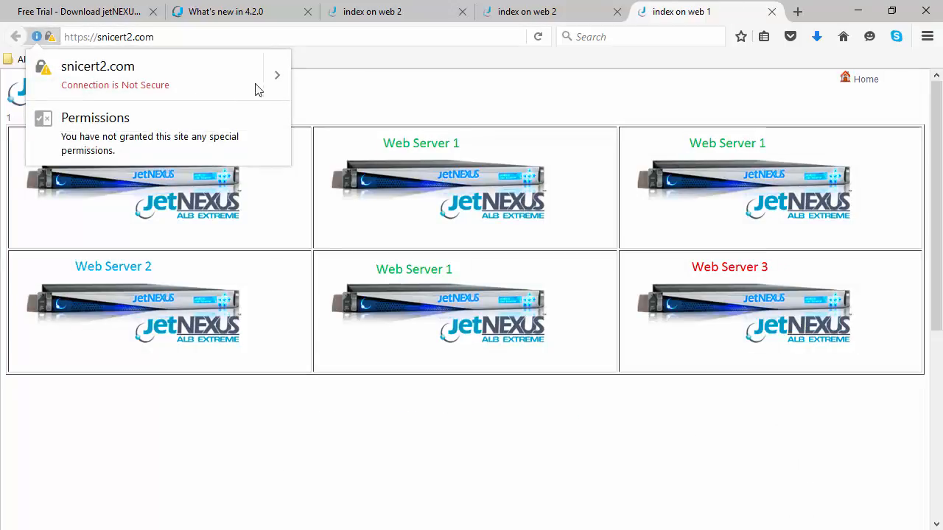
click(284, 78)
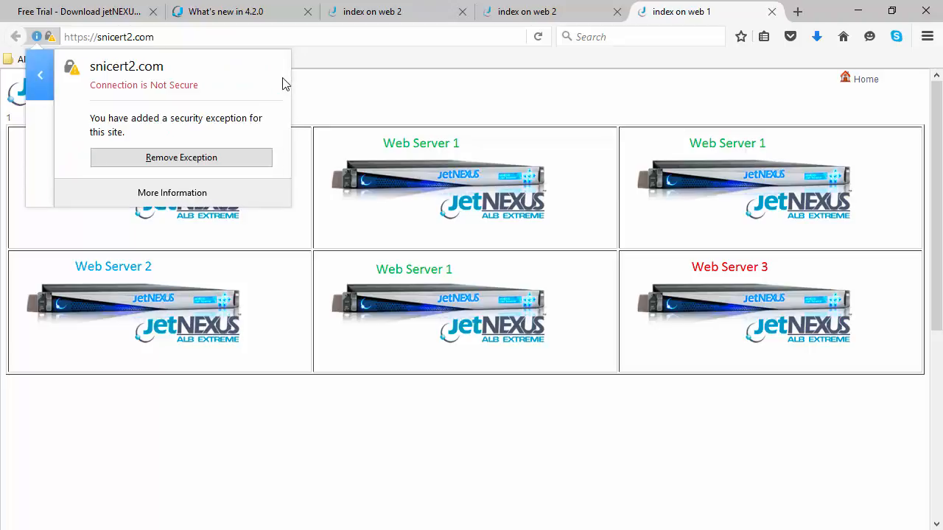
click(172, 193)
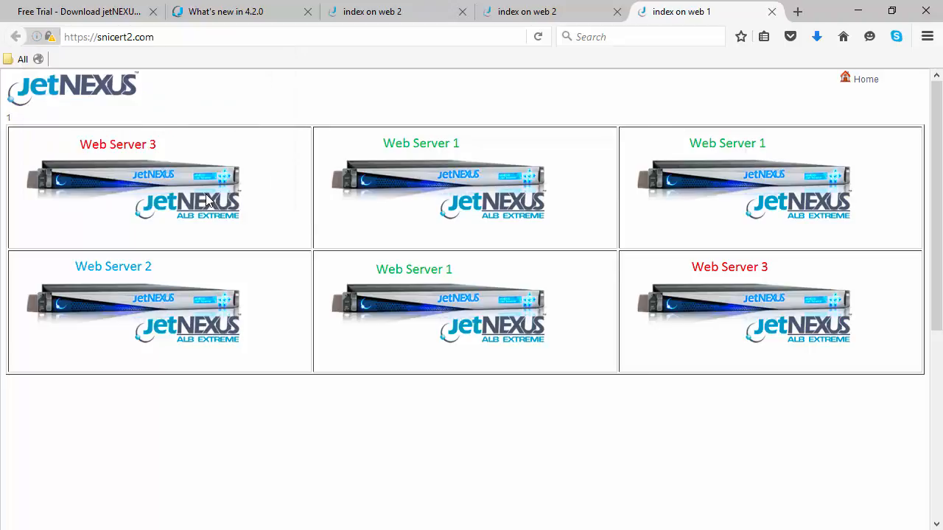
click(595, 167)
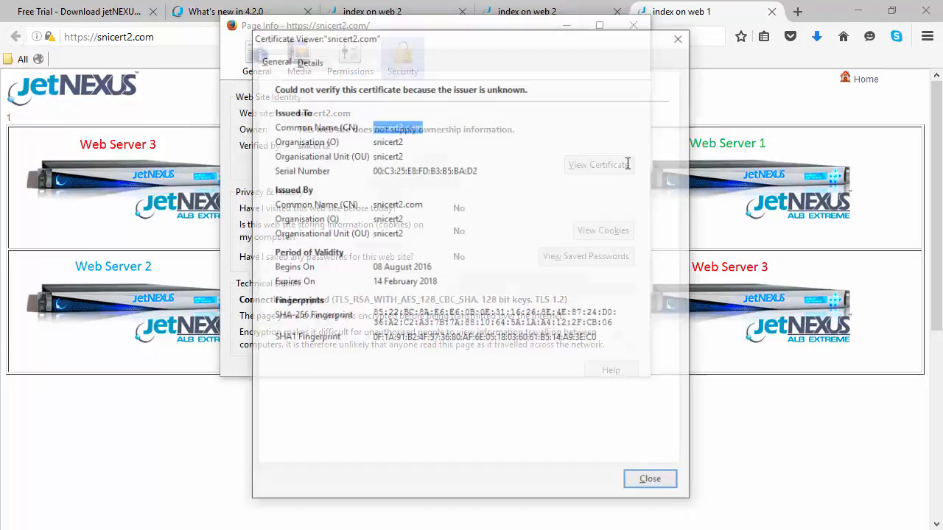
click(646, 479)
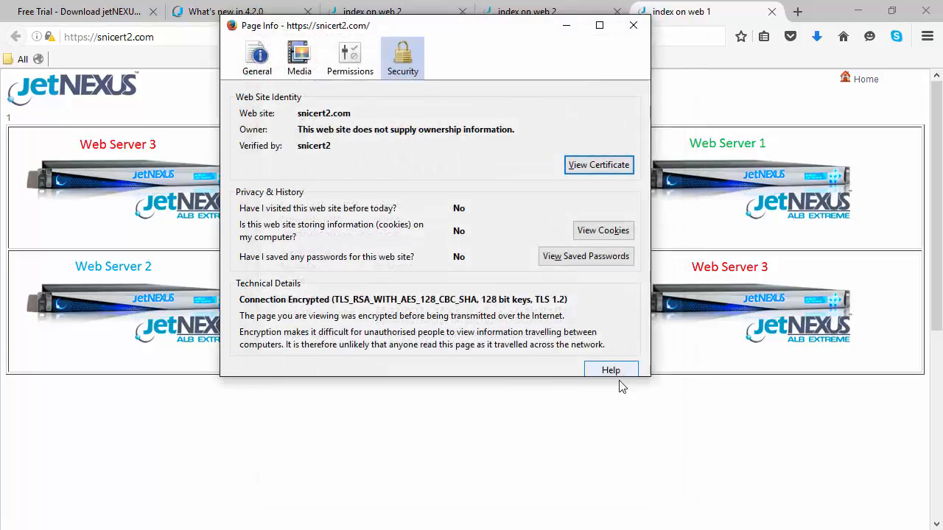
click(640, 26)
click(798, 12)
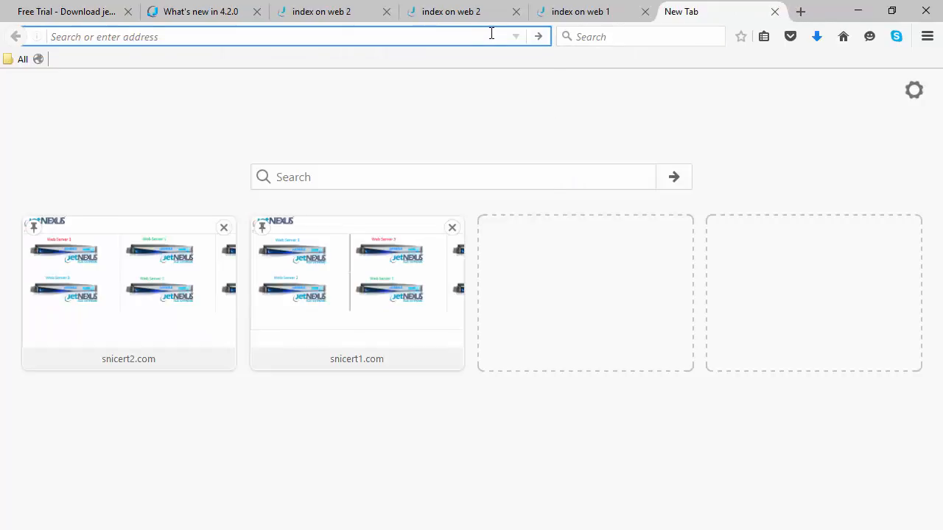
text(https://n)
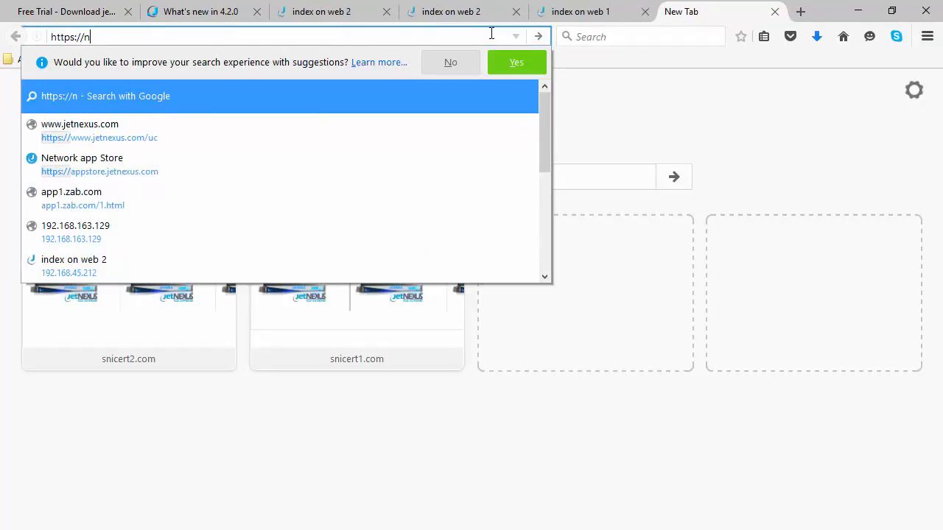
key(BackSpace)
text(snicert1.com/)
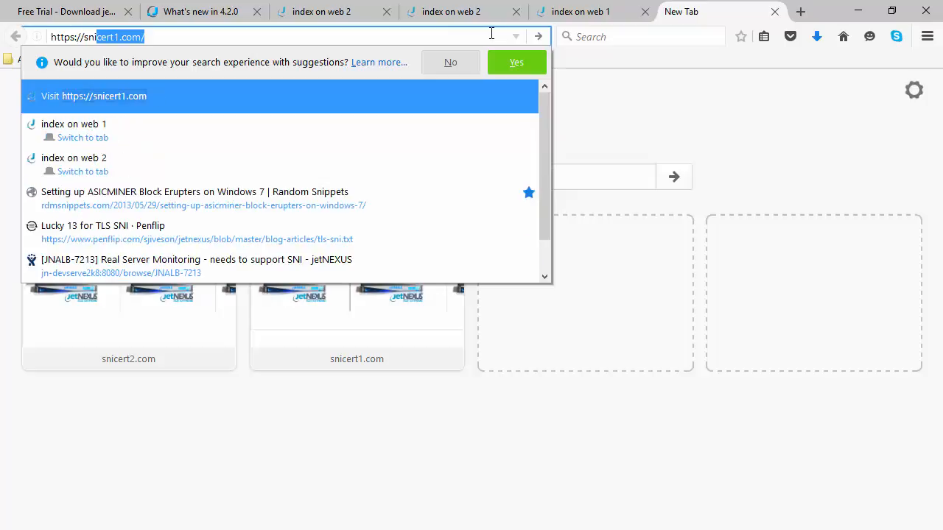
key(Left)
key(Left)
key(Left)
key(Left)
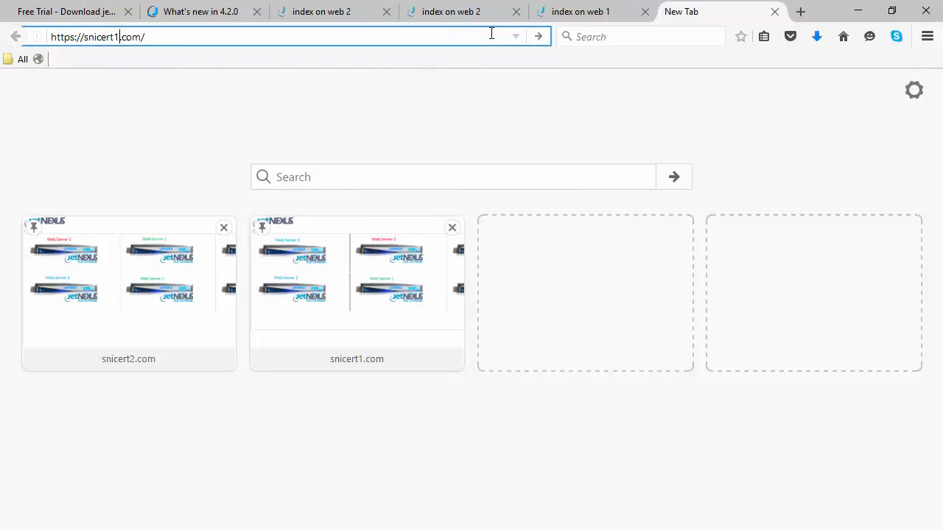
key(BackSpace)
text(3)
key(Return)
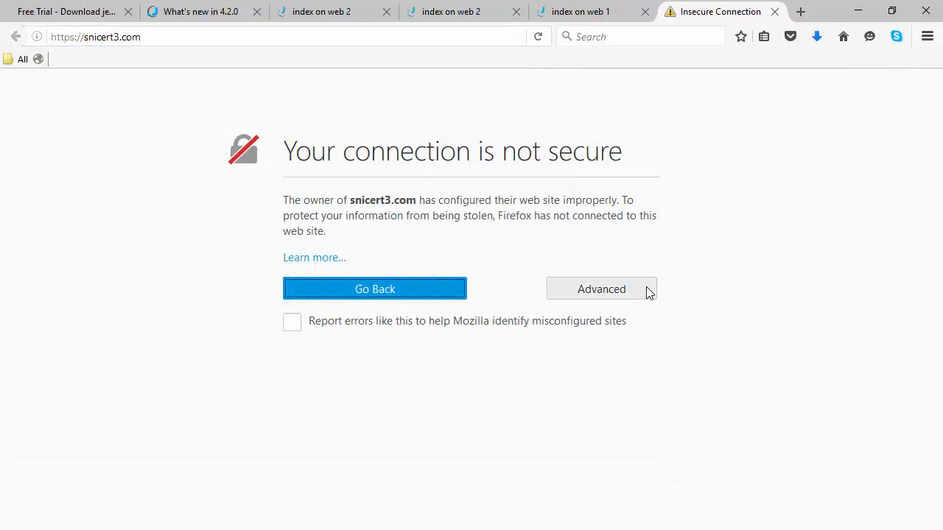
click(648, 290)
click(358, 448)
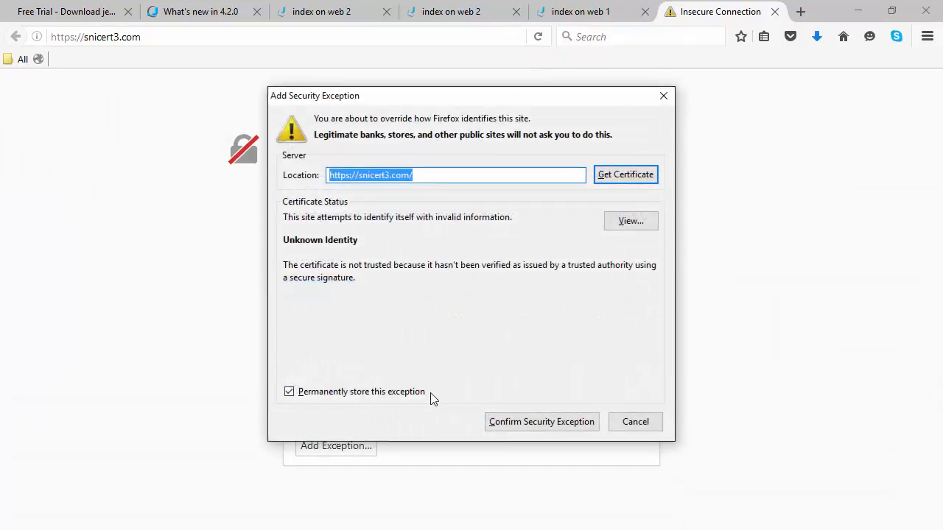
click(548, 429)
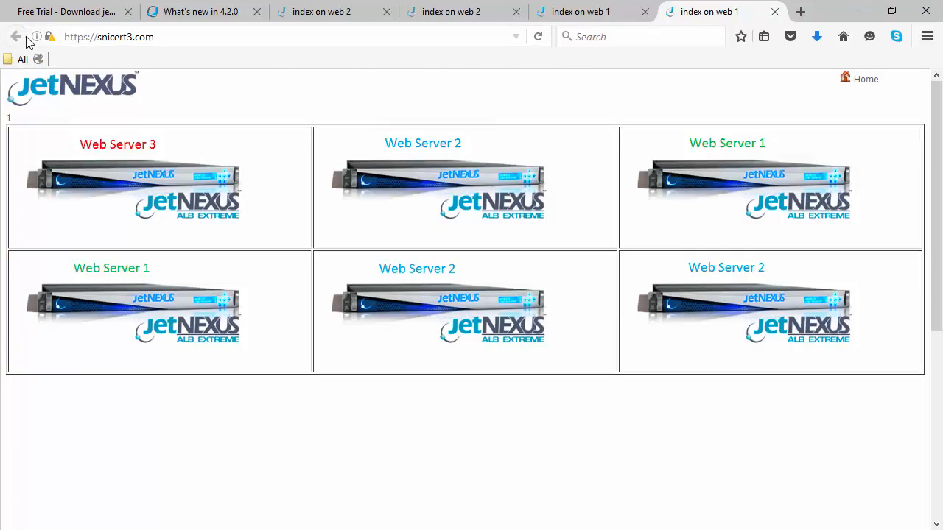
Step: View the certificate in Page Info to confirm it is issued to snicert3.com
click(45, 35)
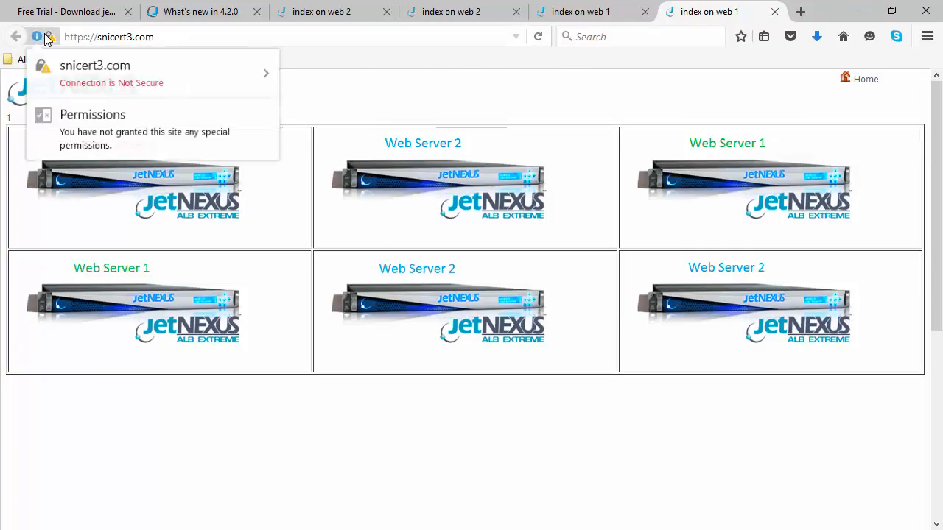
click(273, 90)
click(246, 186)
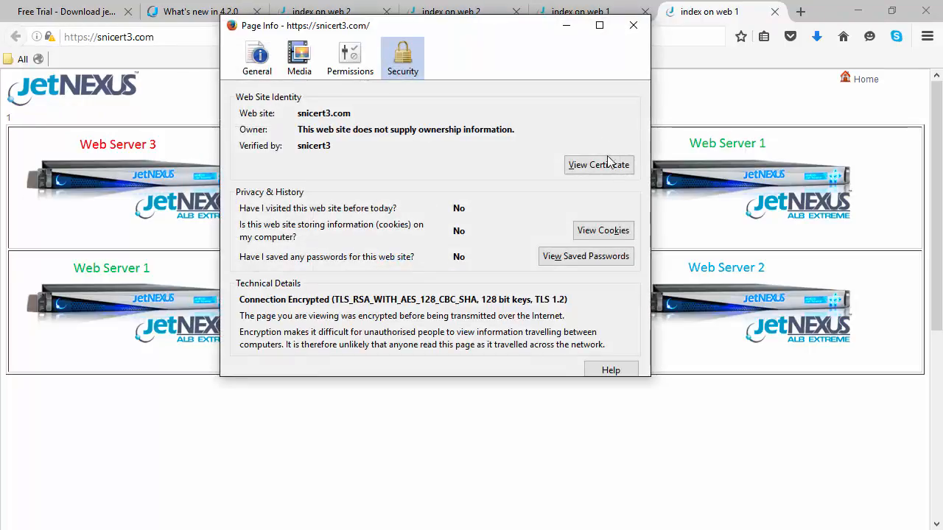
click(597, 166)
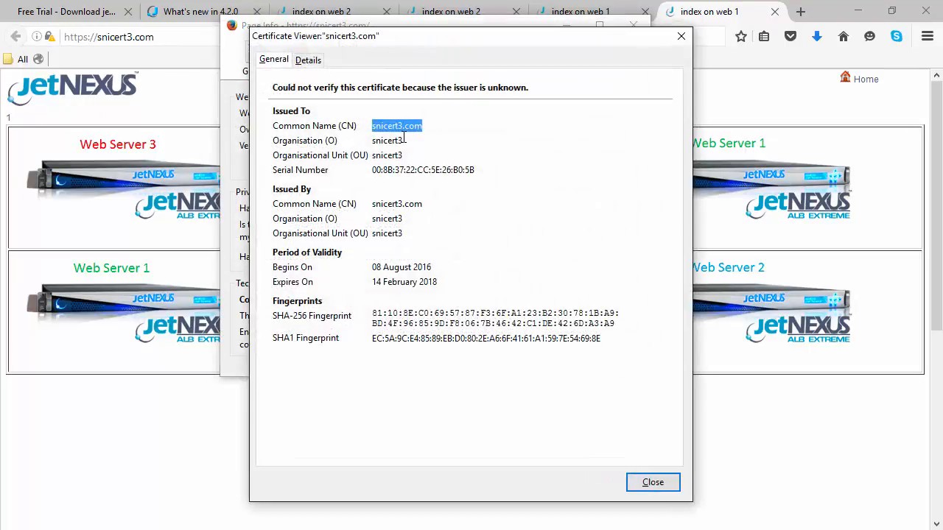
click(652, 483)
click(634, 26)
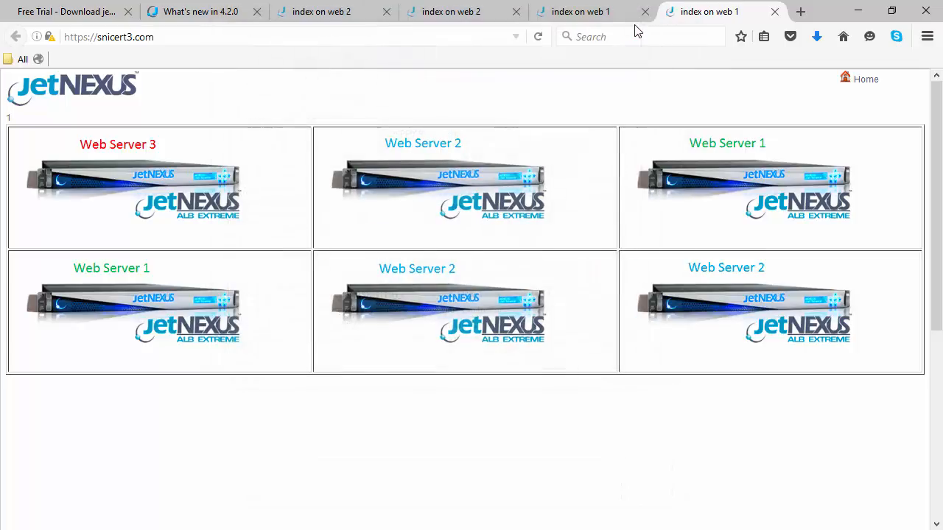
click(204, 14)
Step: On the Basic tab, deselect snicert2 and snicert3 so only snicert1 remains, and update
click(216, 288)
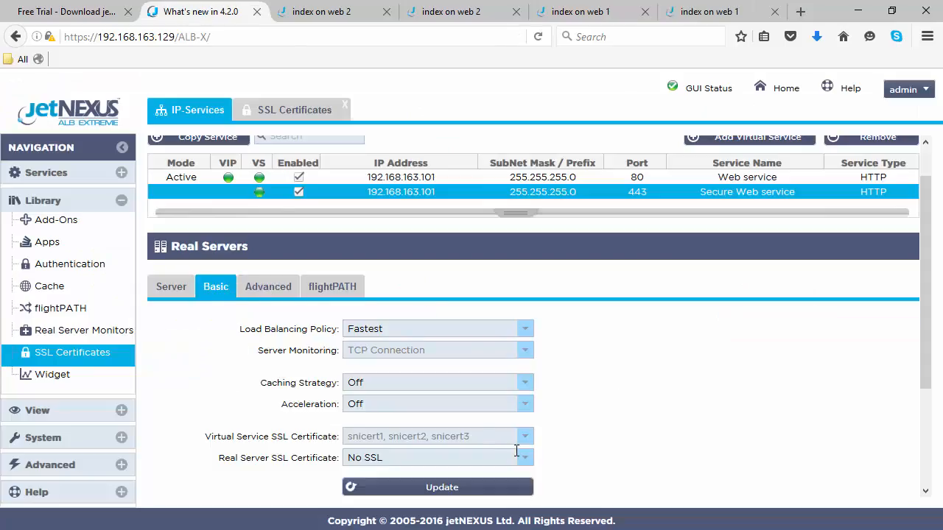
click(526, 437)
click(436, 419)
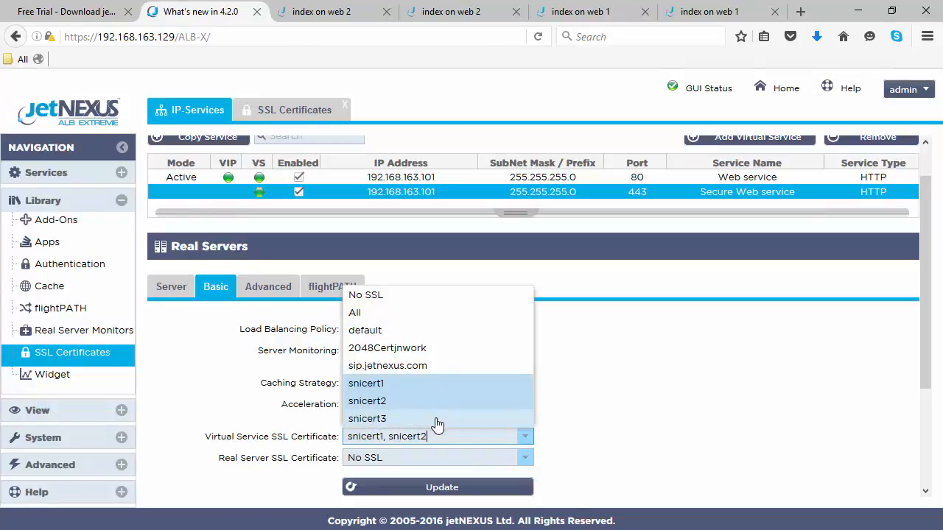
click(436, 420)
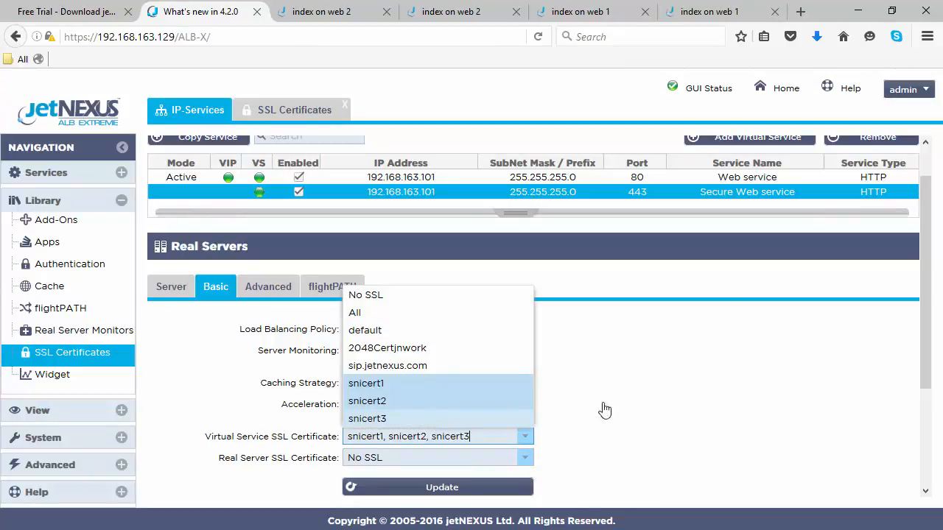
click(436, 424)
click(472, 418)
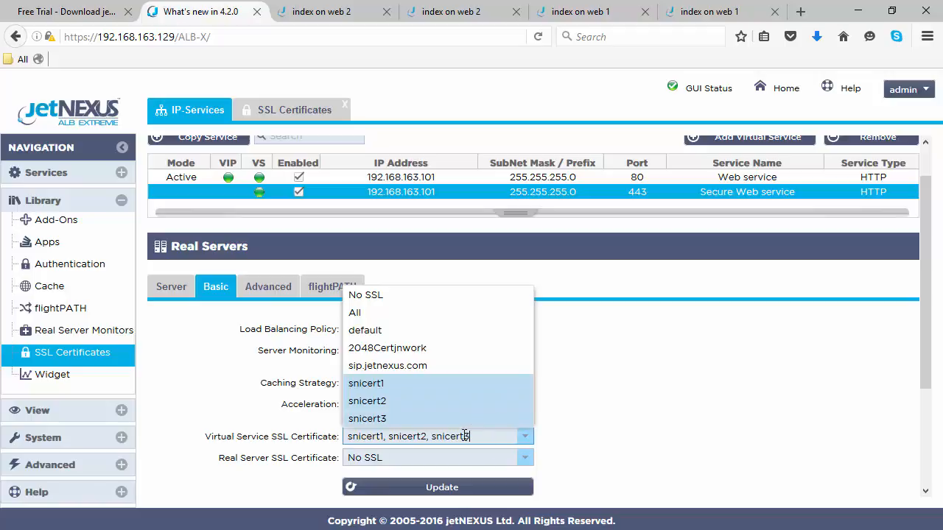
click(475, 417)
click(479, 405)
click(591, 437)
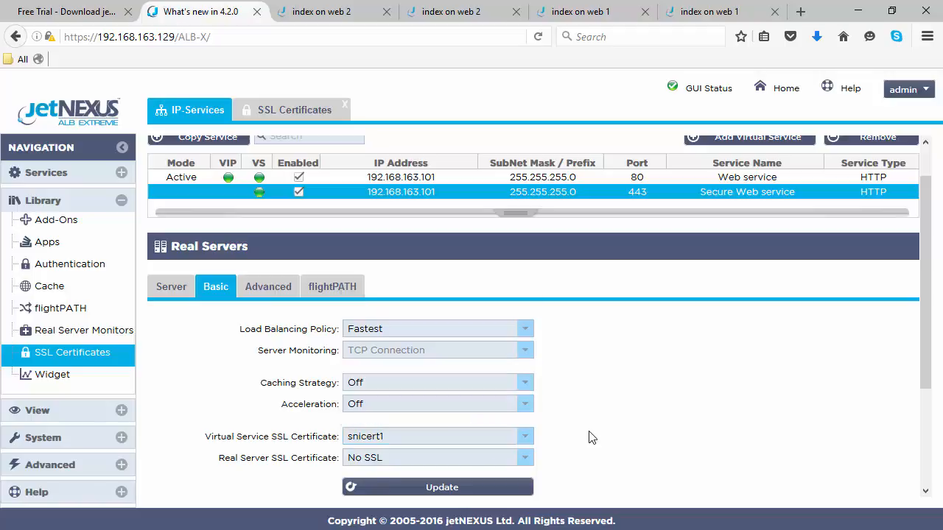
click(438, 488)
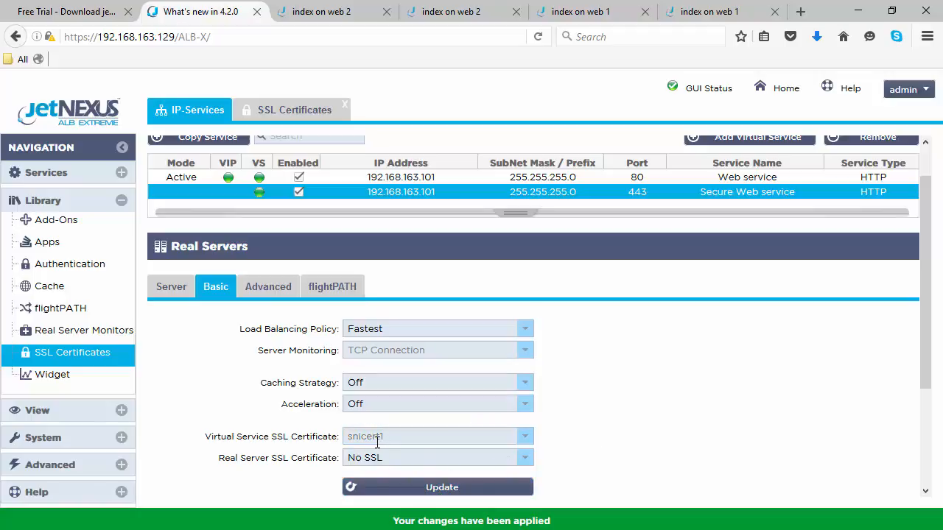
click(456, 15)
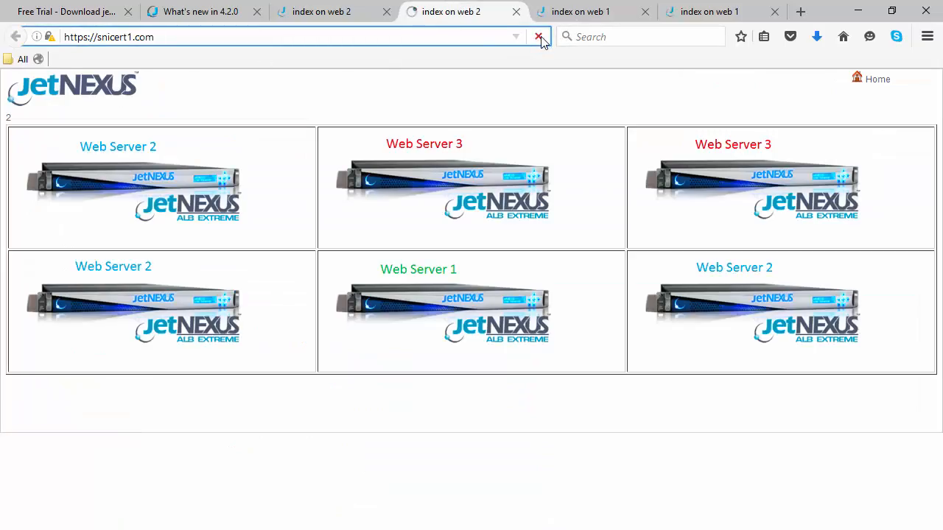
Step: Reload the snicert1.com and snicert2.com tabs and accept the new snicert2.com security exception
click(539, 37)
click(582, 12)
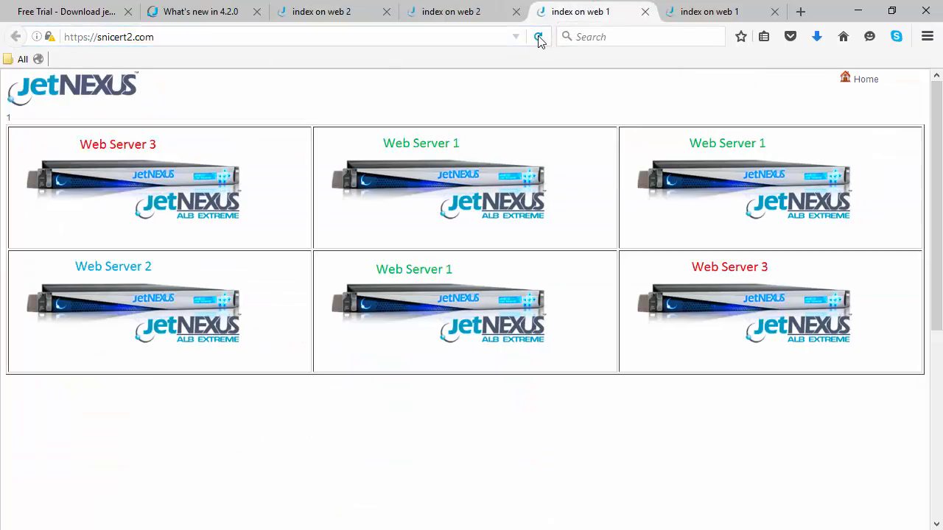
click(538, 36)
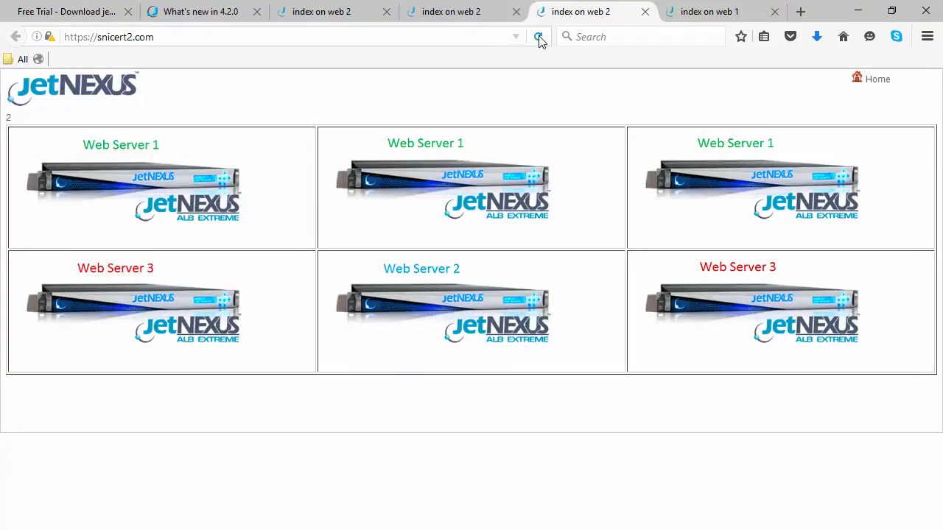
click(538, 37)
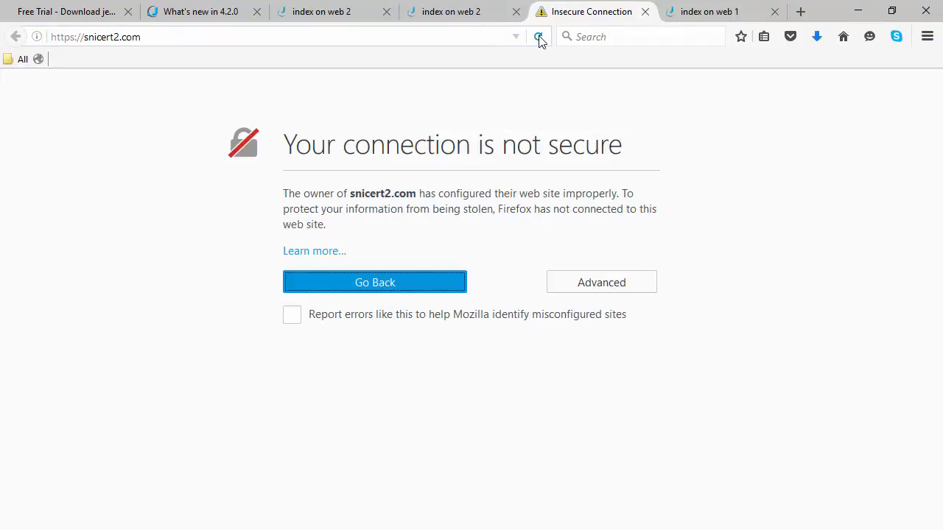
click(590, 290)
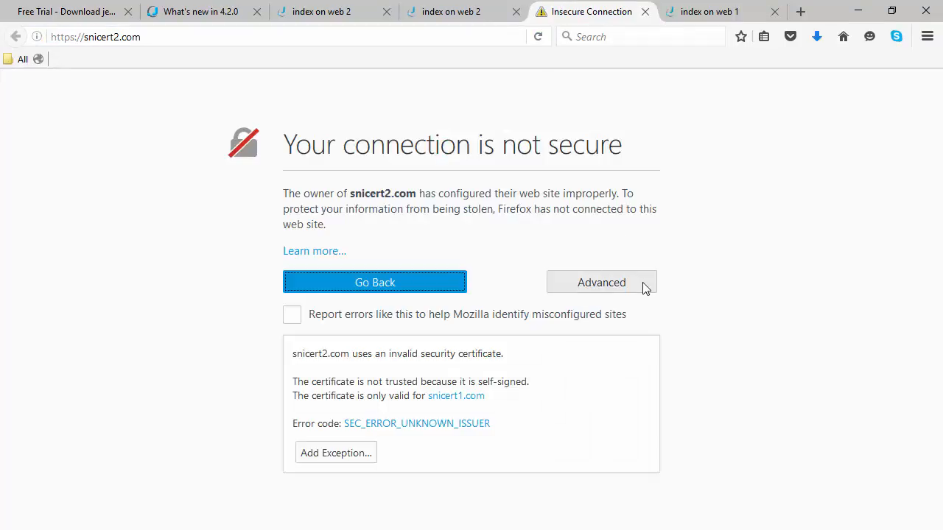
click(336, 453)
click(572, 427)
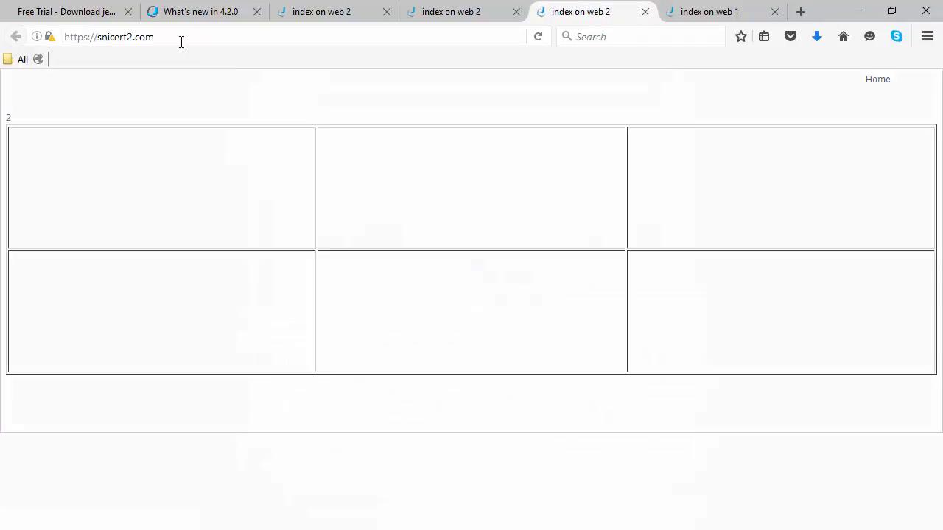
Step: Verify in Page Info that snicert2.com now presents the snicert1.com certificate
click(37, 37)
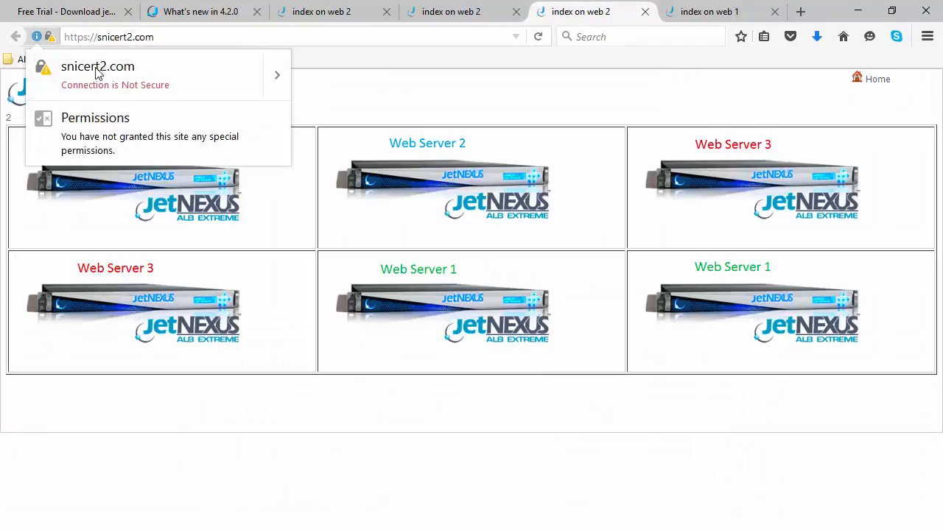
click(271, 82)
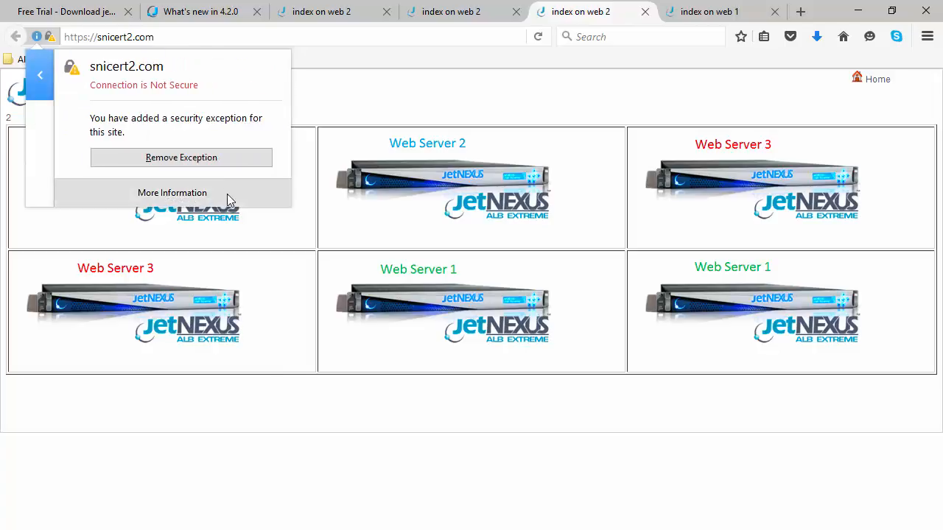
click(229, 195)
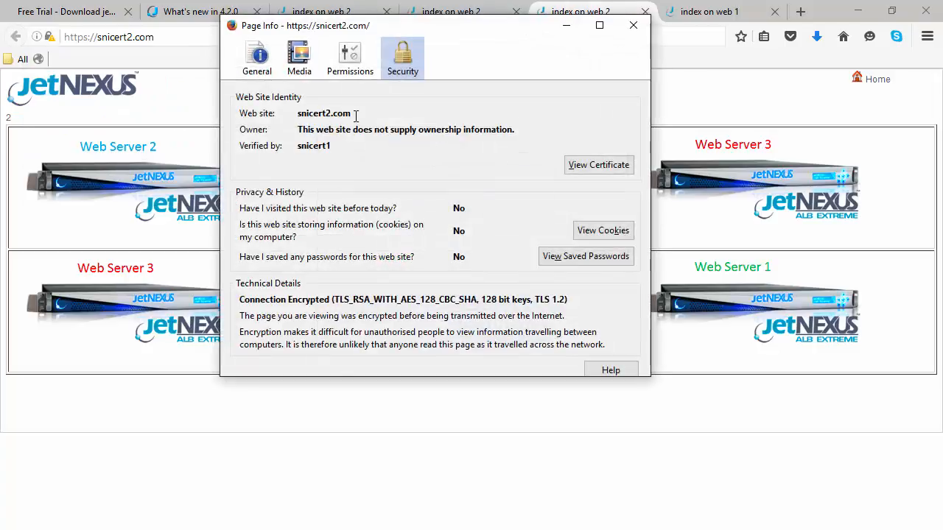
click(571, 164)
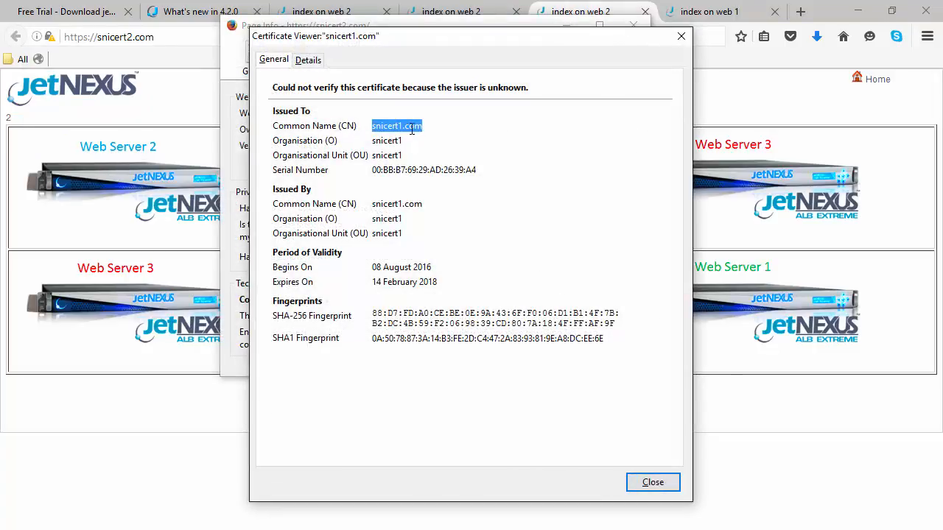
click(382, 129)
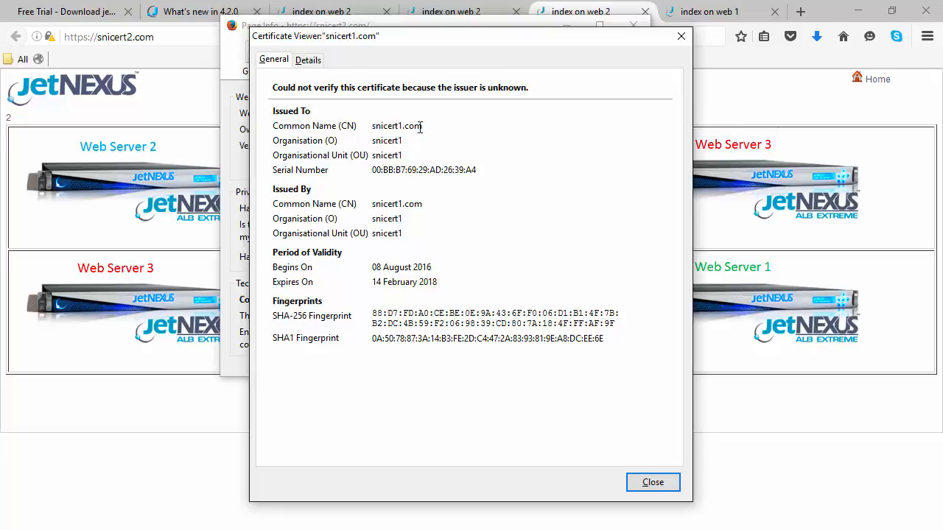
drag(420, 128, 374, 126)
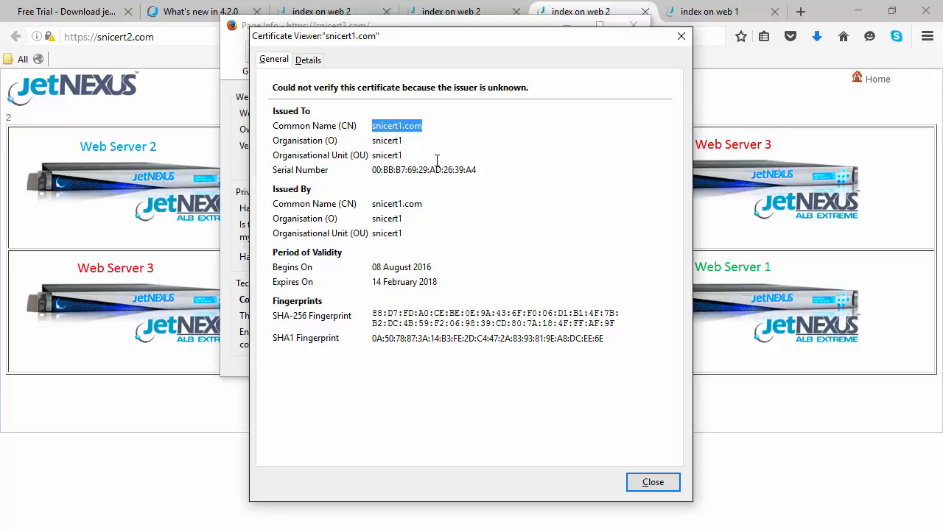
click(662, 484)
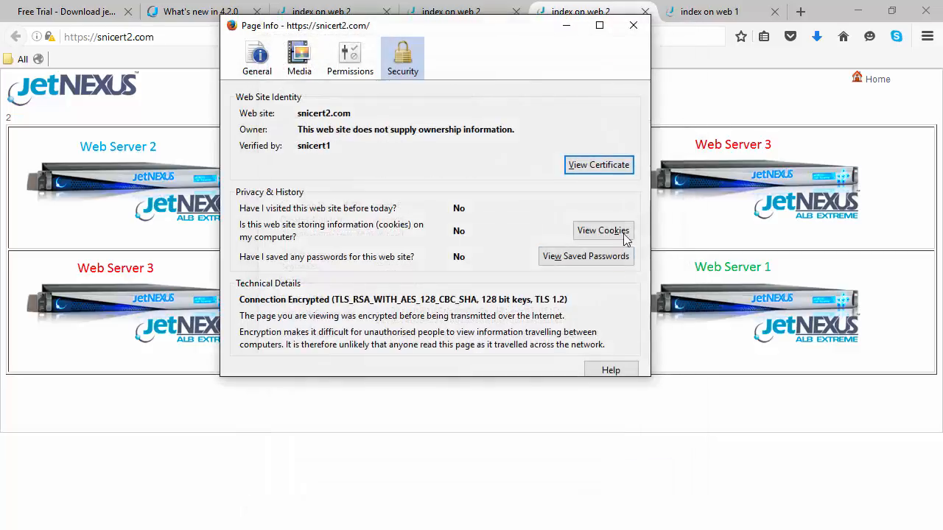
click(634, 25)
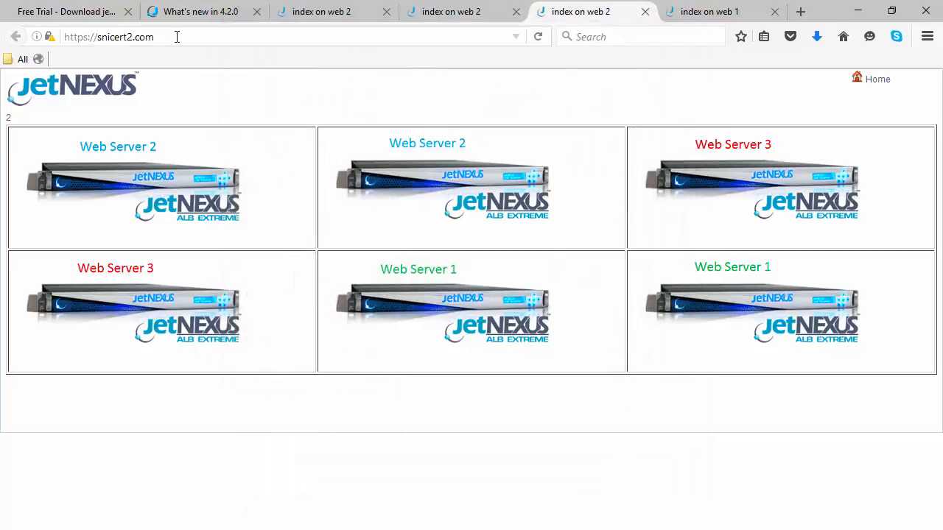
Step: Reselect snicert2 and snicert3 alongside snicert1 as virtual service certificates and update
click(233, 17)
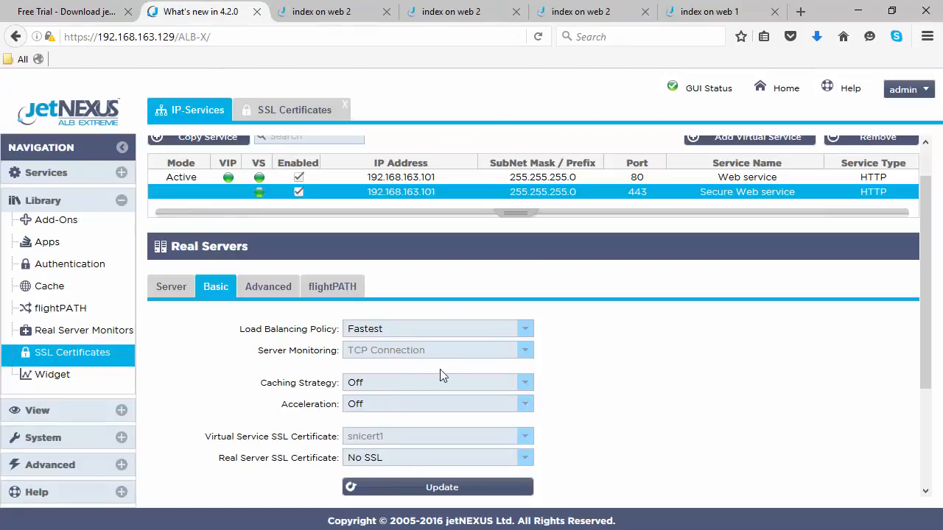
click(519, 439)
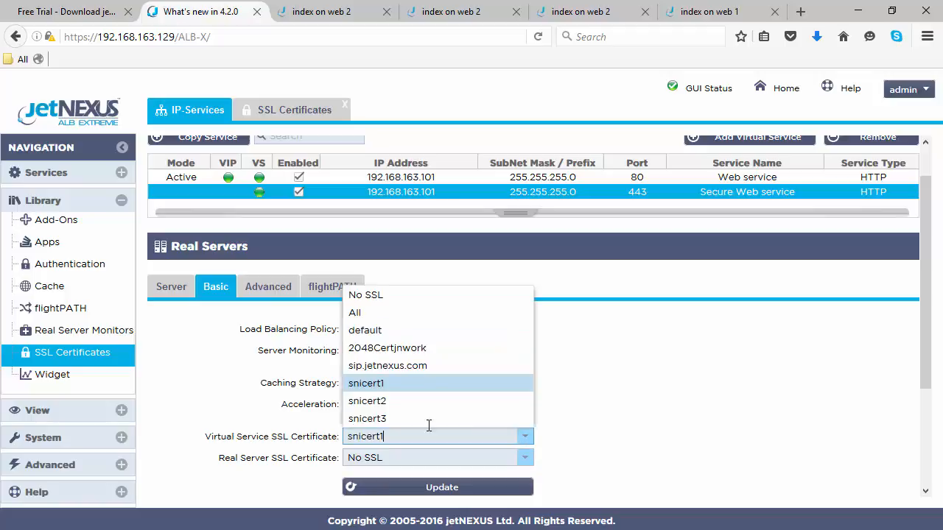
click(375, 401)
click(377, 419)
click(486, 487)
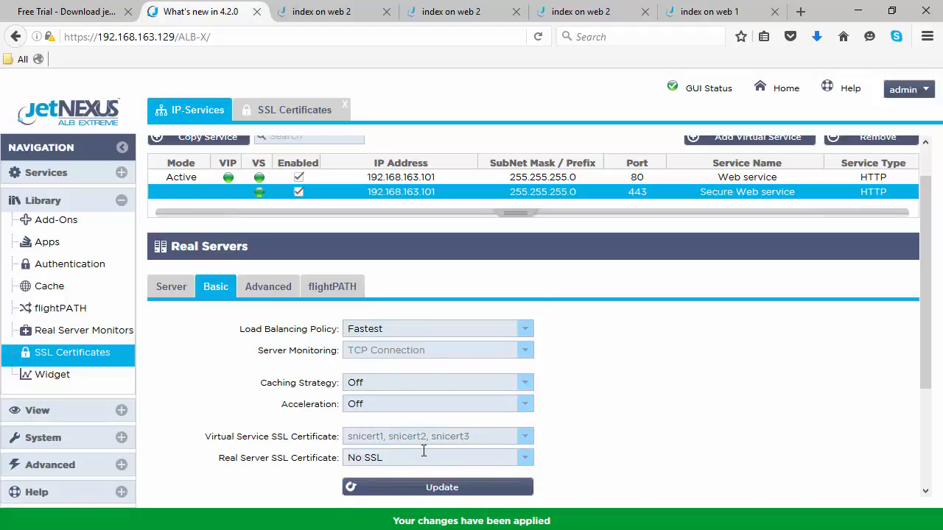
drag(476, 437, 347, 436)
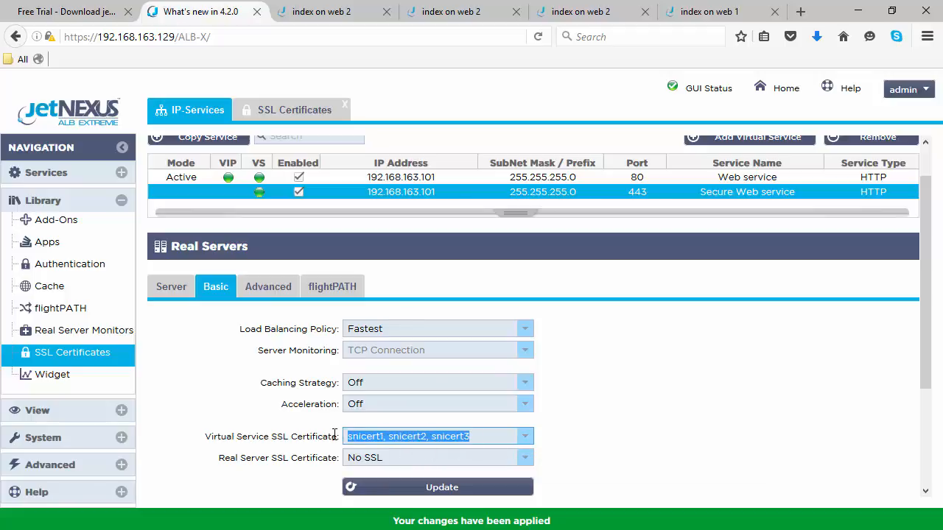
click(644, 419)
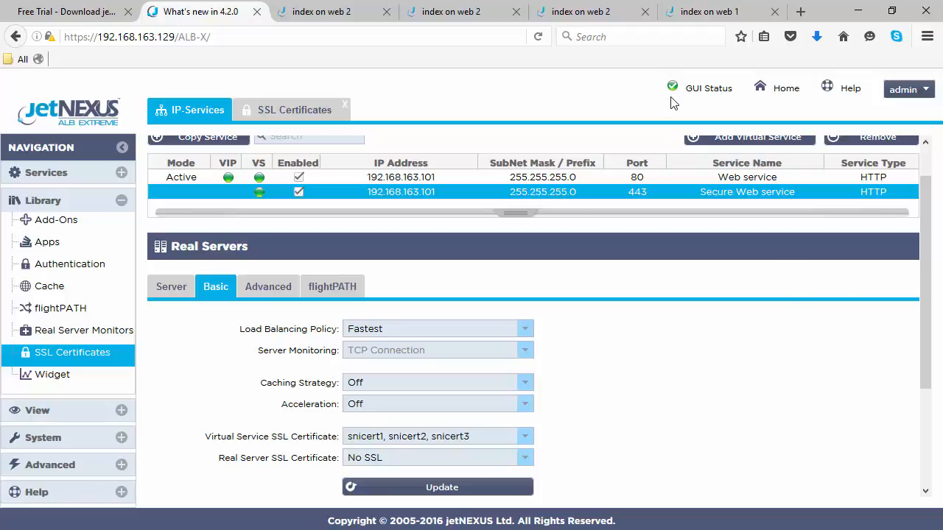
key(alt+Tab)
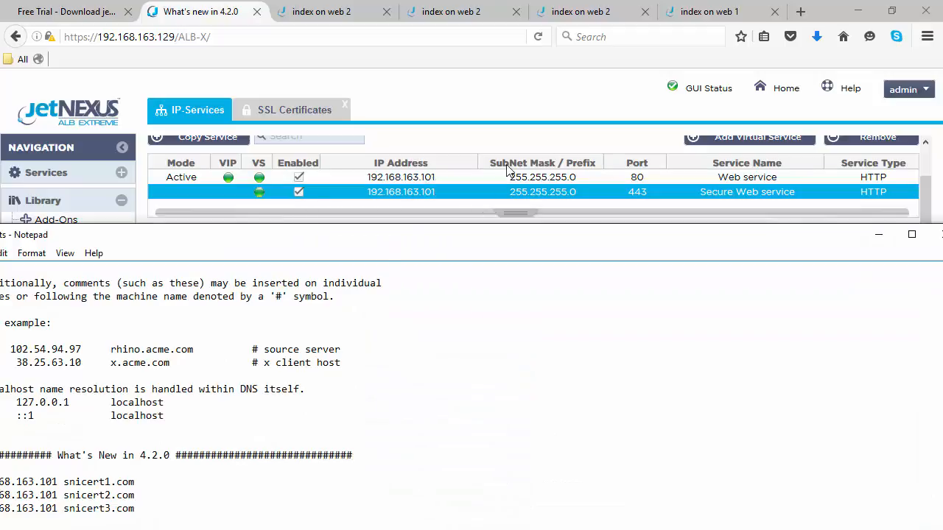
Step: Duplicate the snicert3.com hosts line and change it to snicert4.com at 192.168.163.101
drag(480, 243, 590, 98)
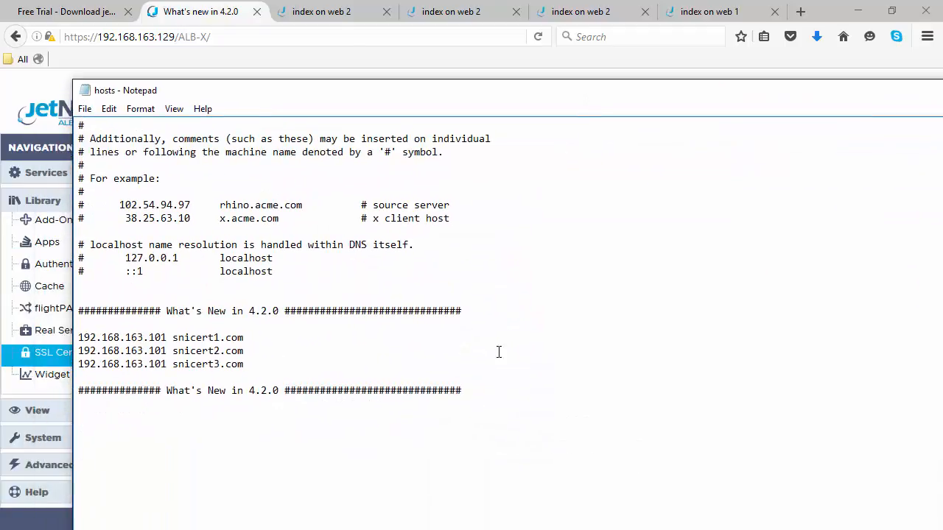
click(270, 367)
key(Return)
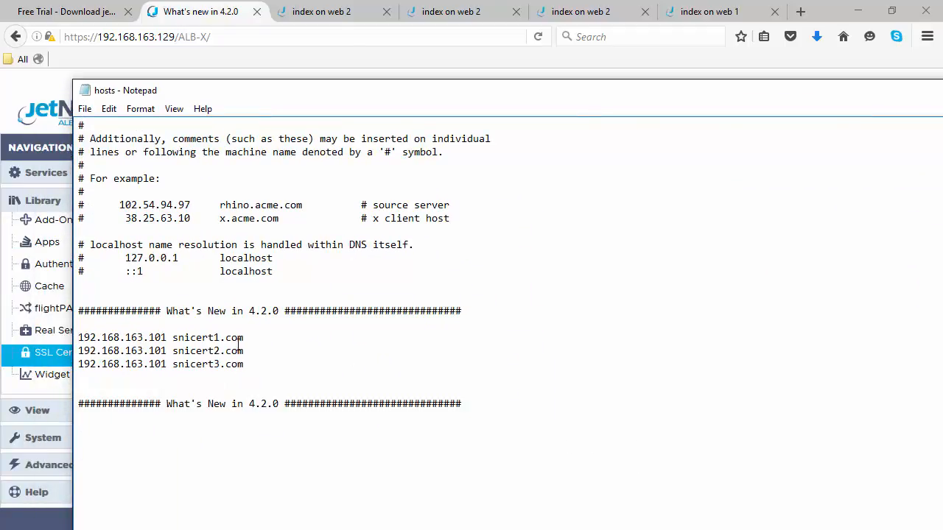
drag(240, 364, 59, 364)
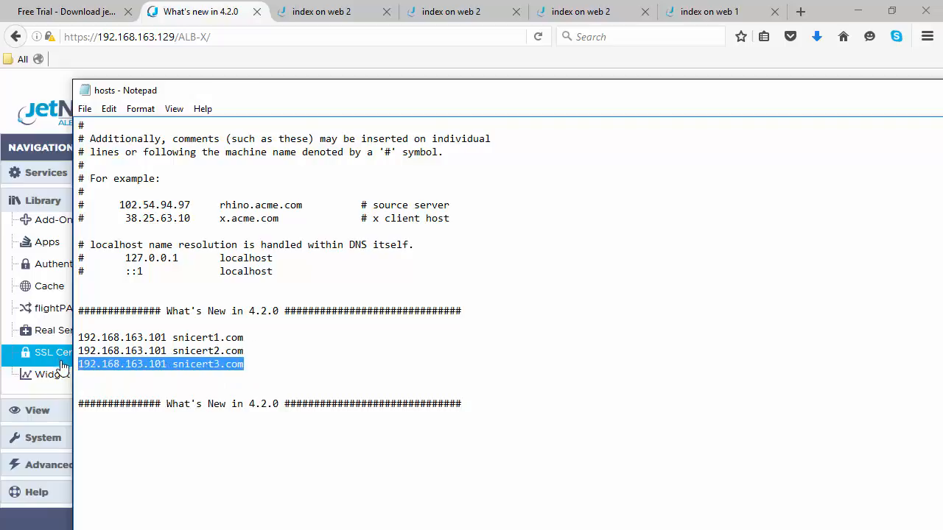
key(ctrl+c)
click(283, 368)
key(Return)
key(ctrl+v)
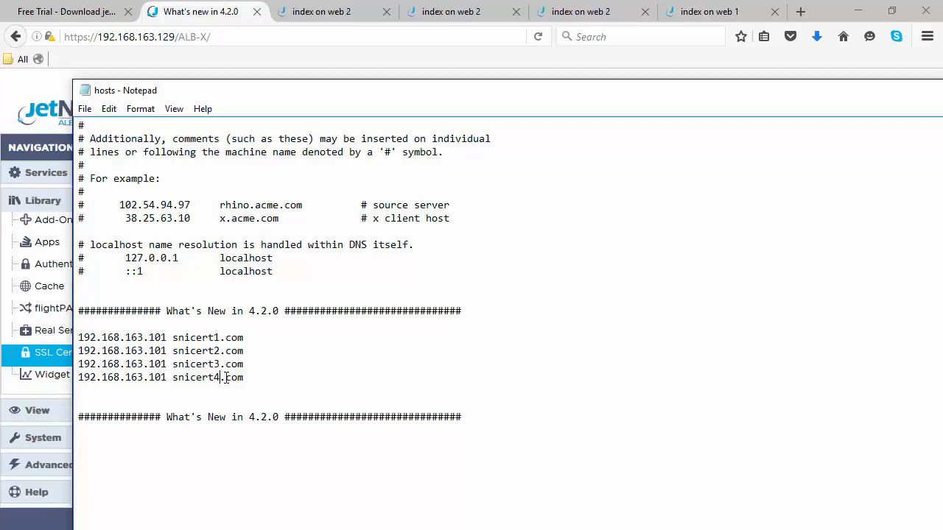
key(Return)
key(BackSpace)
Step: Save the hosts file and minimise Notepad
click(84, 109)
click(107, 156)
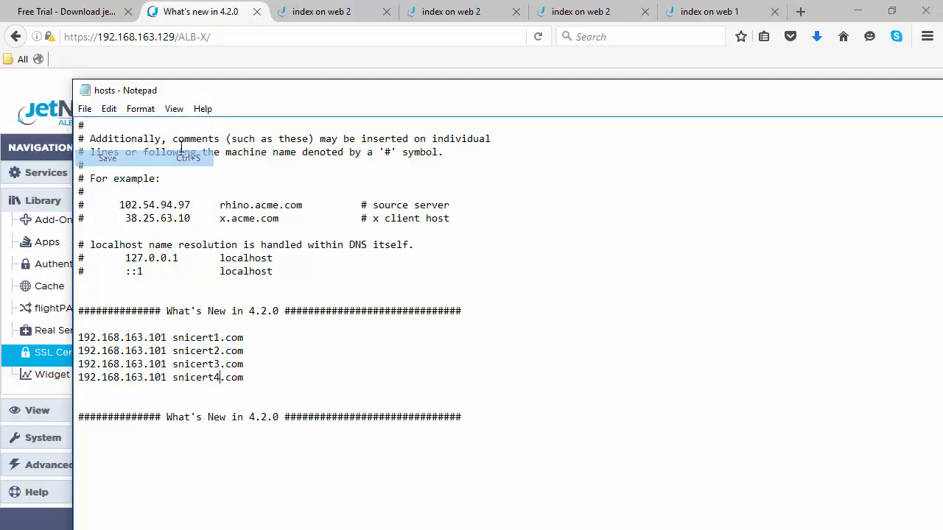
drag(896, 96, 762, 95)
click(810, 94)
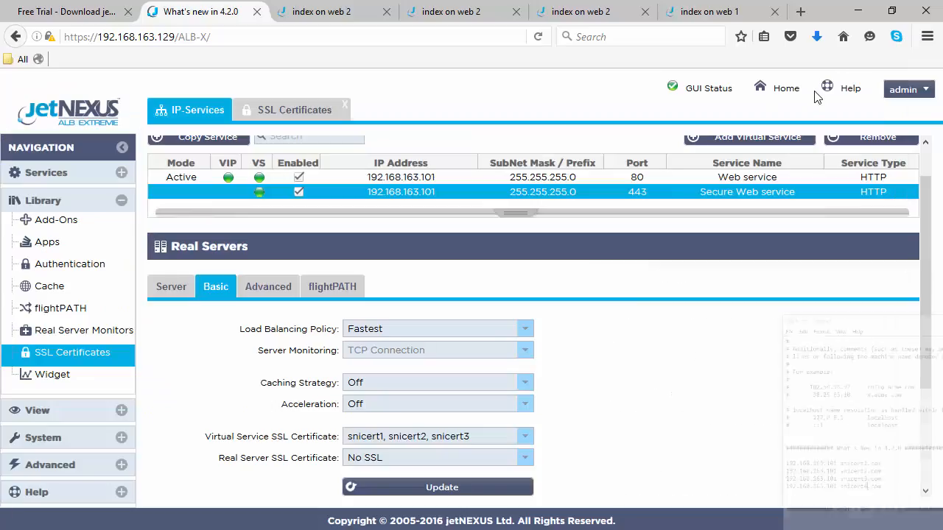
click(714, 13)
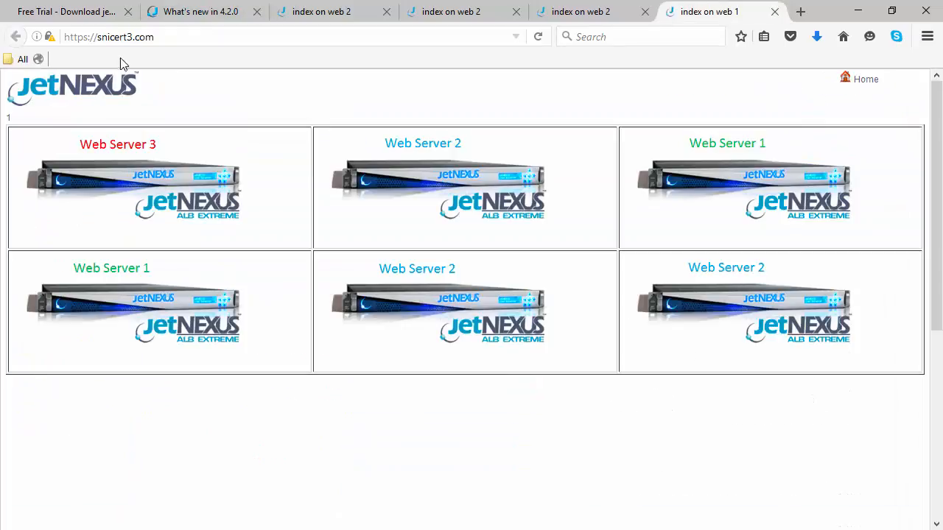
click(184, 38)
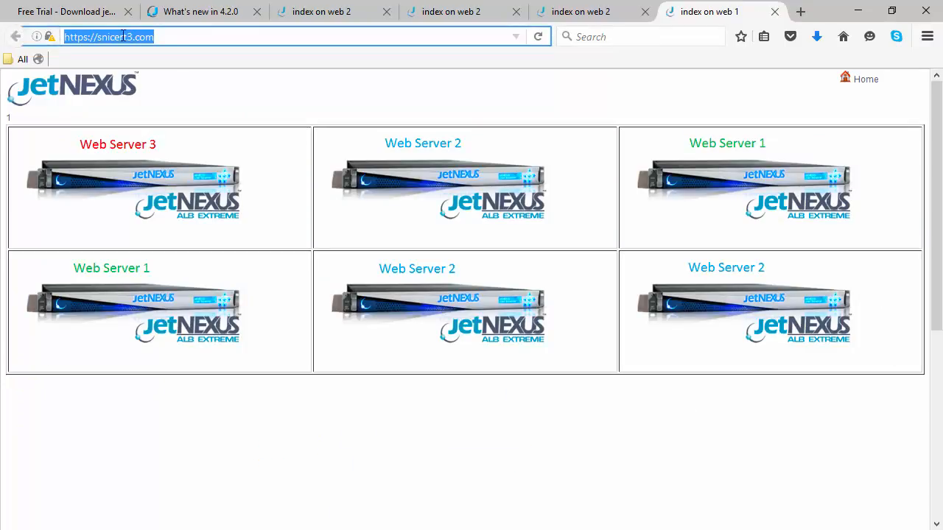
click(799, 14)
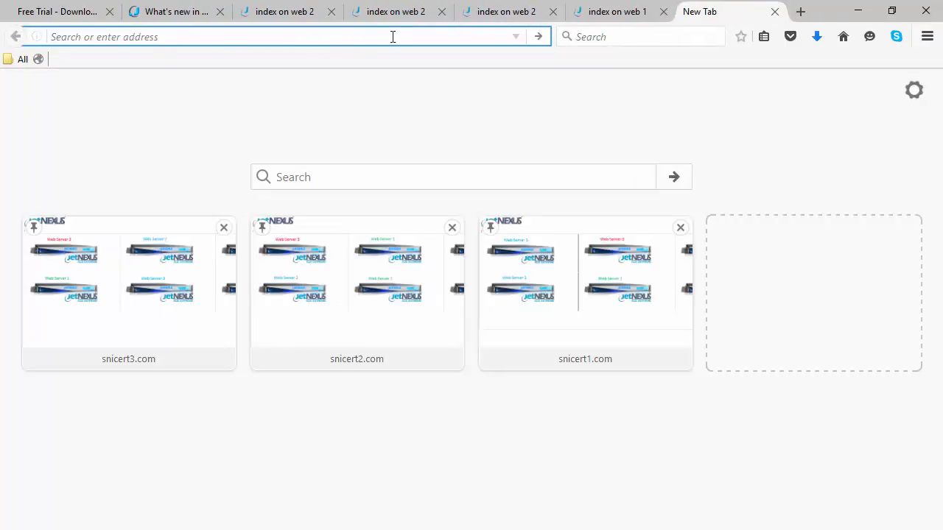
key(ctrl+v)
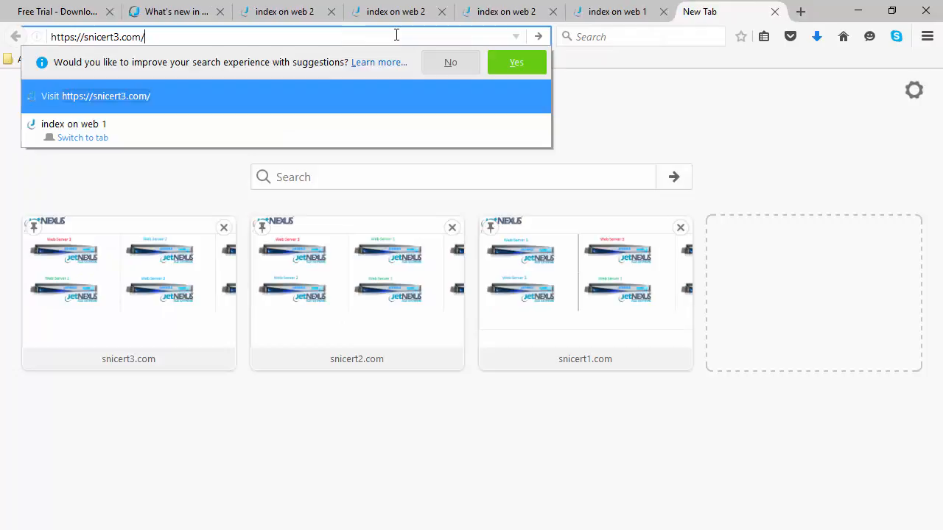
click(120, 39)
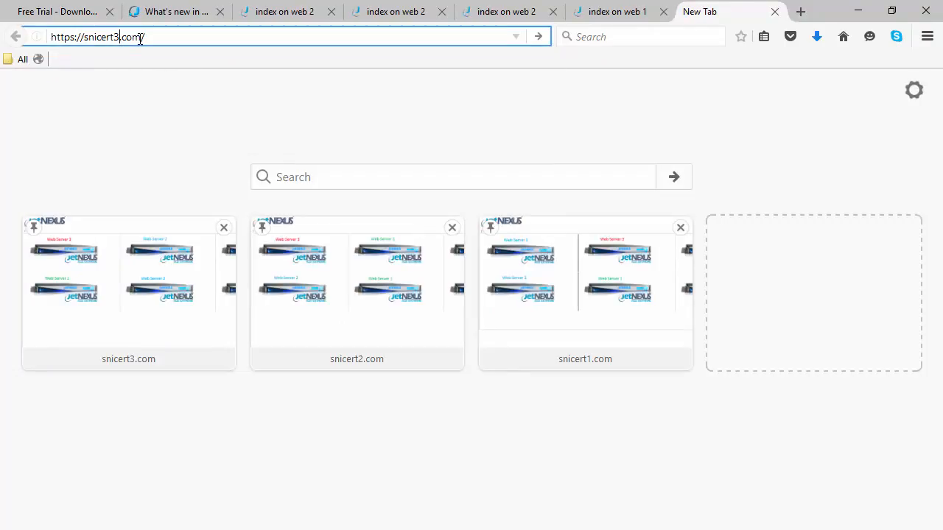
key(BackSpace)
text(4)
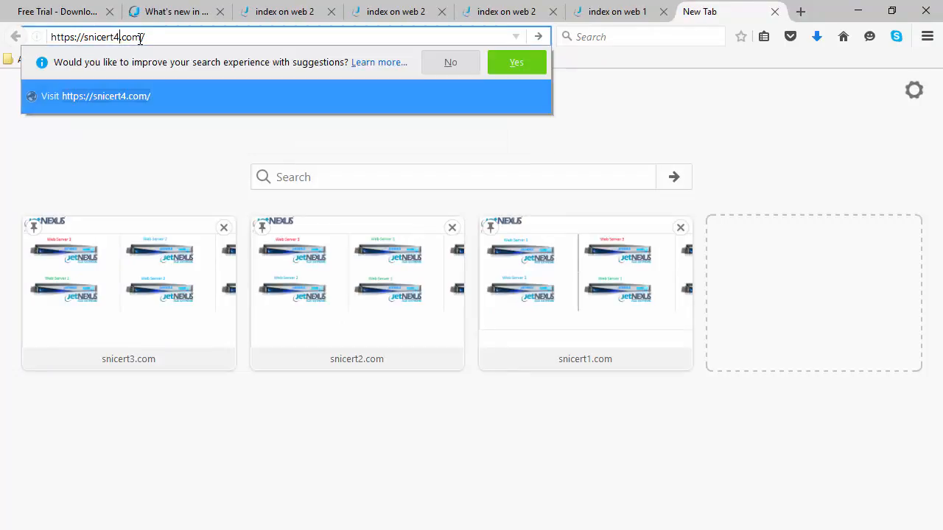
key(Return)
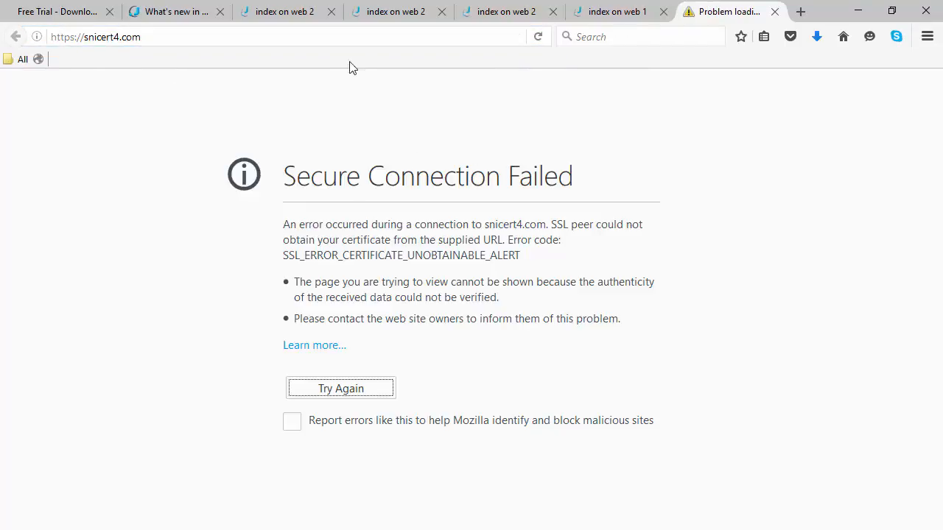
Step: On the Advanced tab, set SNI Default Certificate to snicert2 and update the service
click(186, 12)
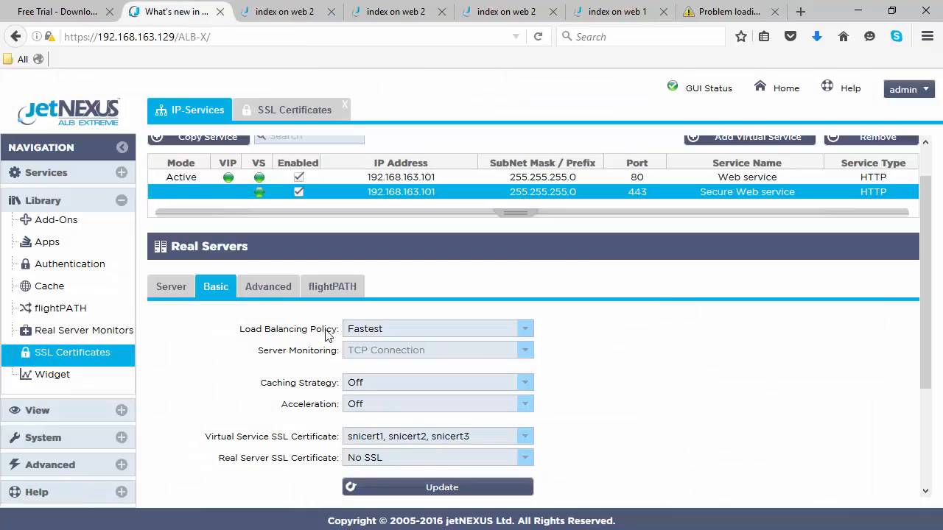
click(277, 290)
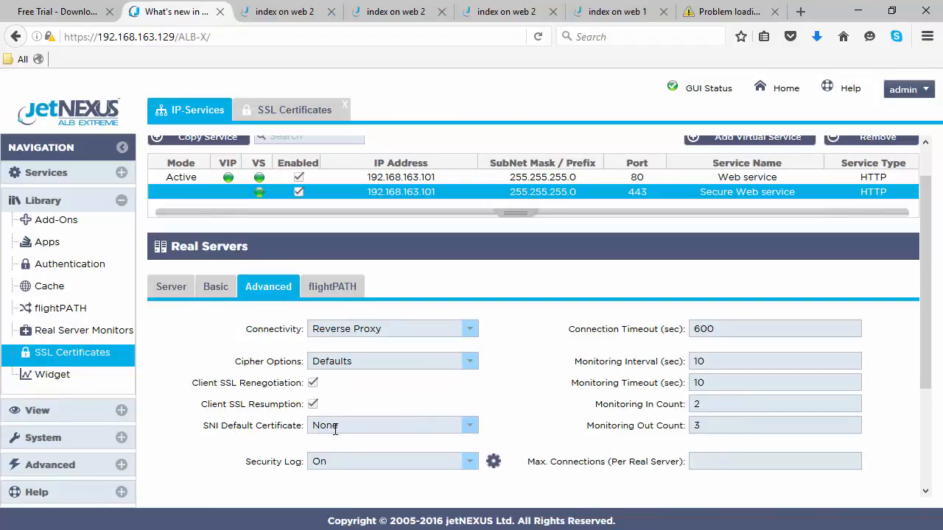
click(739, 12)
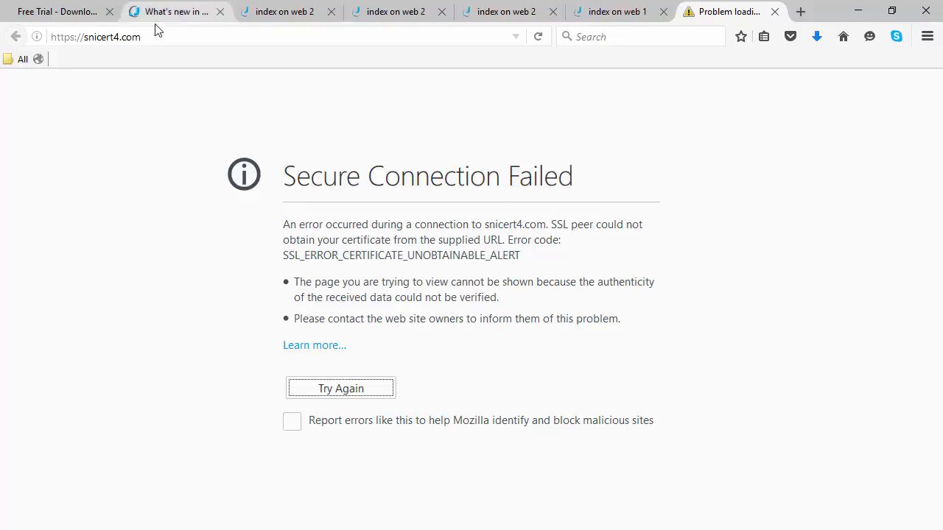
click(185, 13)
click(469, 420)
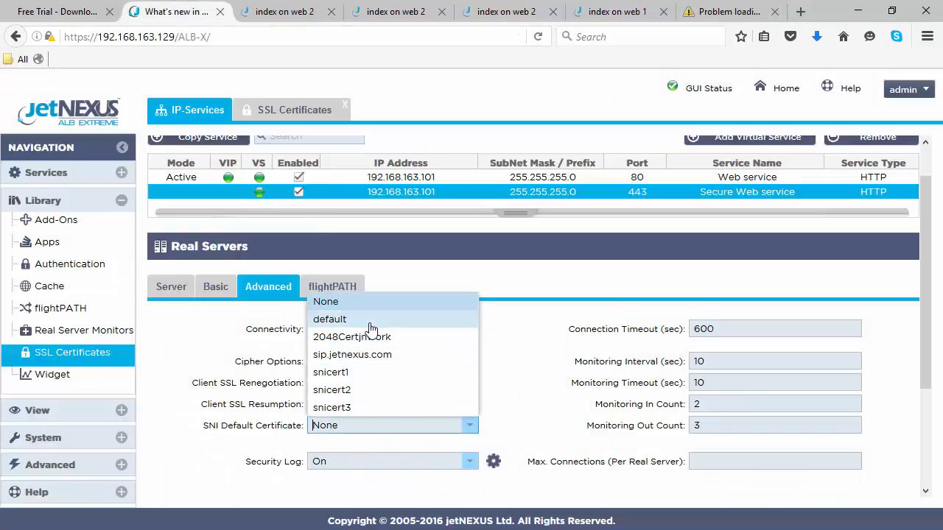
click(372, 390)
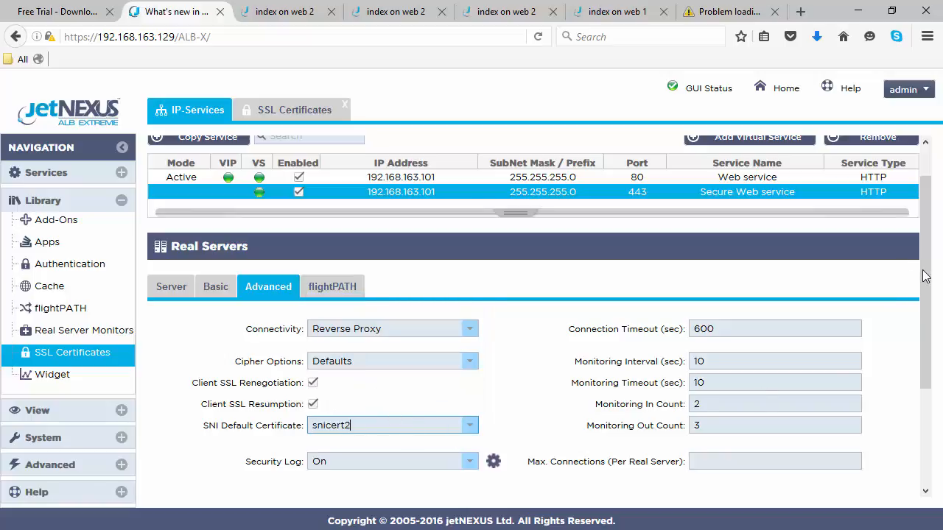
scroll(766, 390, down, 3)
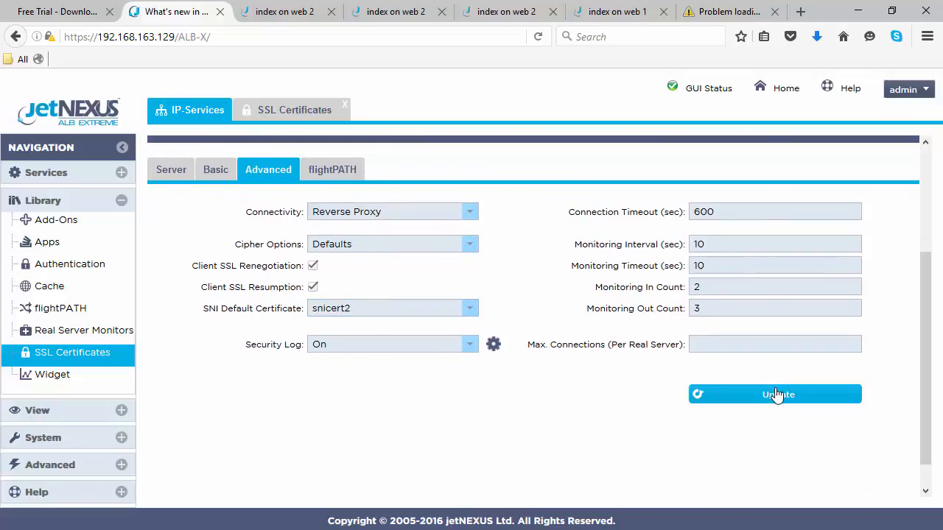
click(774, 391)
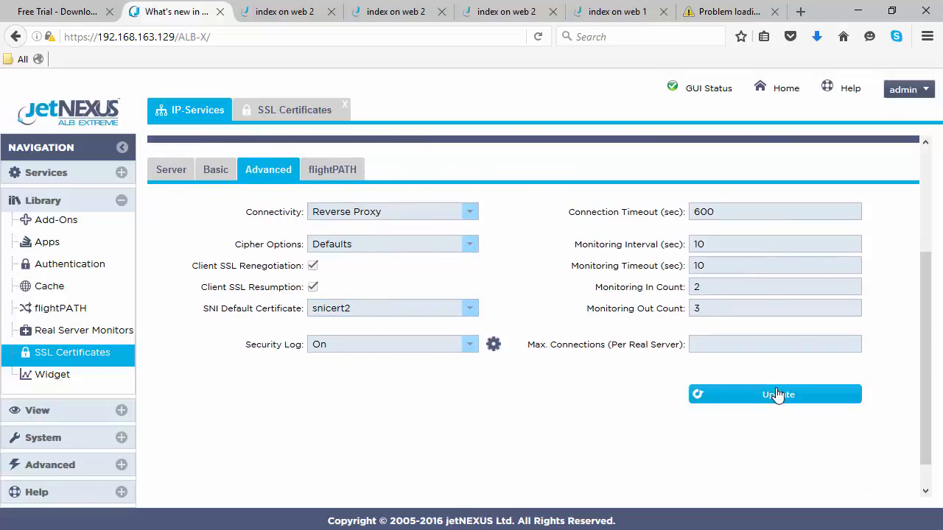
Step: Reload snicert4.com and add a confirmed security exception for its untrusted certificate
click(732, 12)
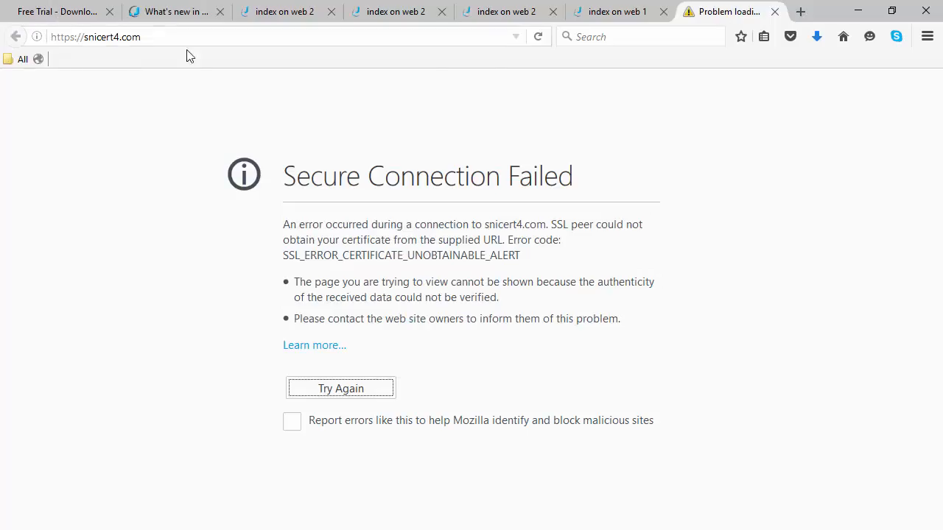
click(540, 39)
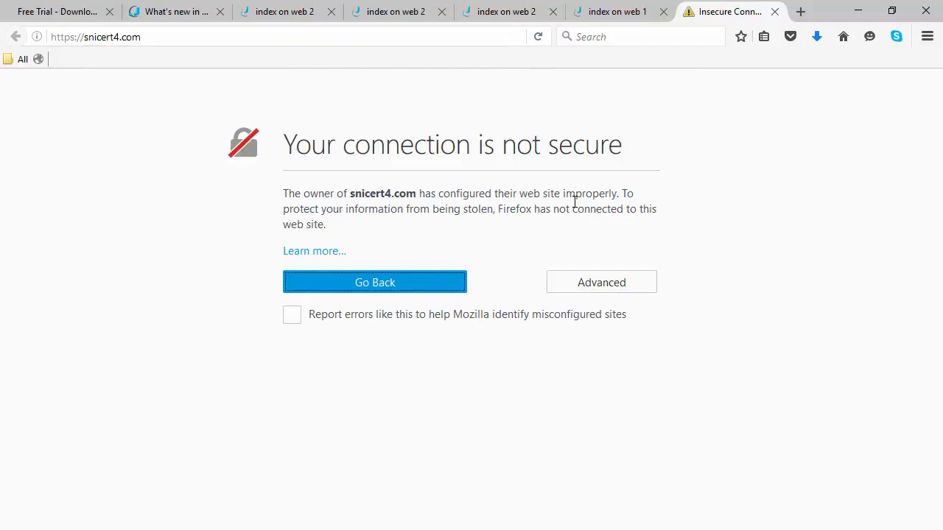
click(637, 284)
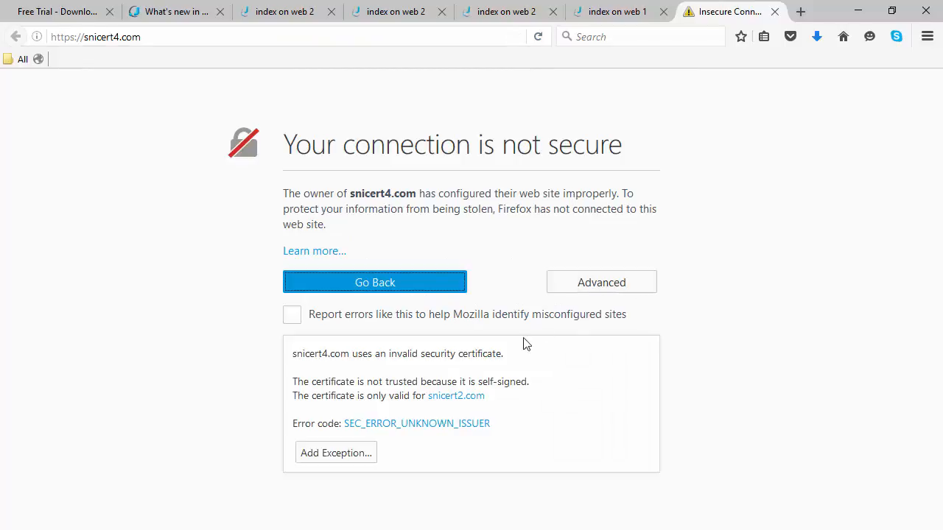
click(356, 453)
click(565, 423)
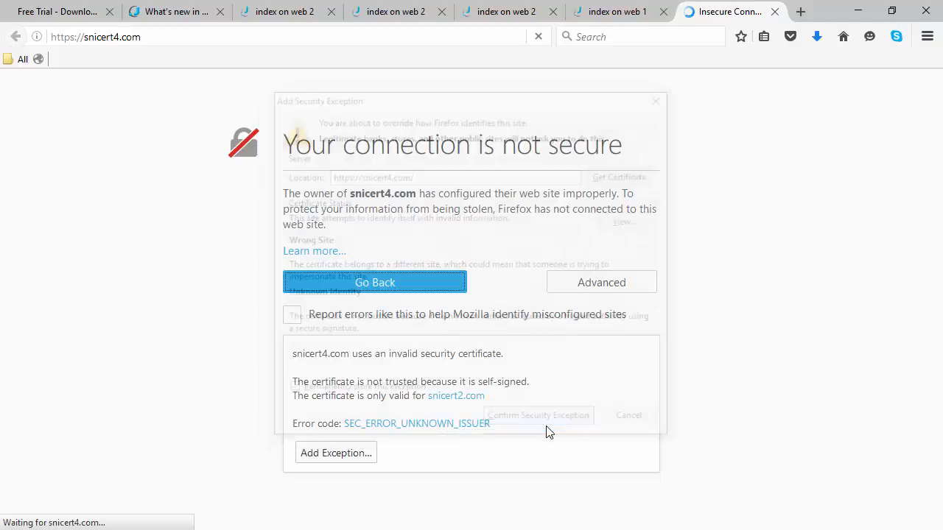
Step: Inspect the served certificate and confirm its common name is snicert2.com
click(44, 37)
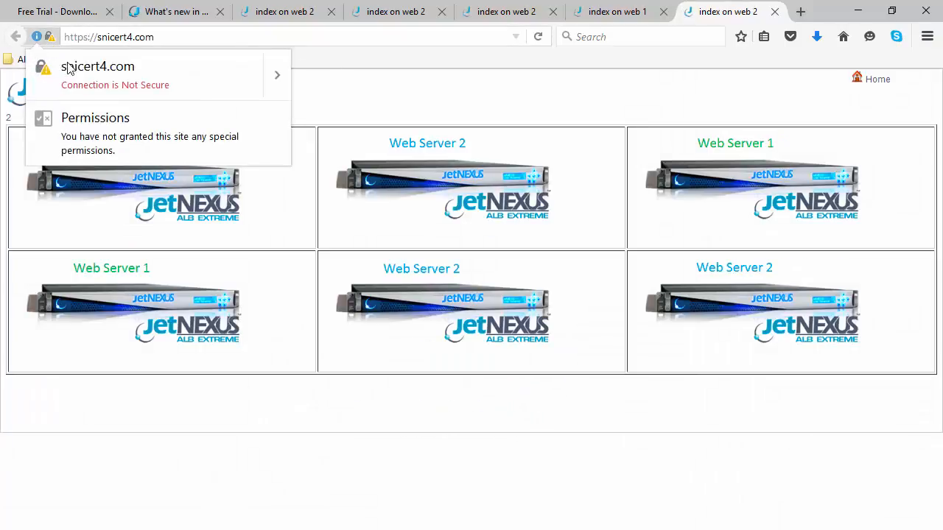
click(275, 78)
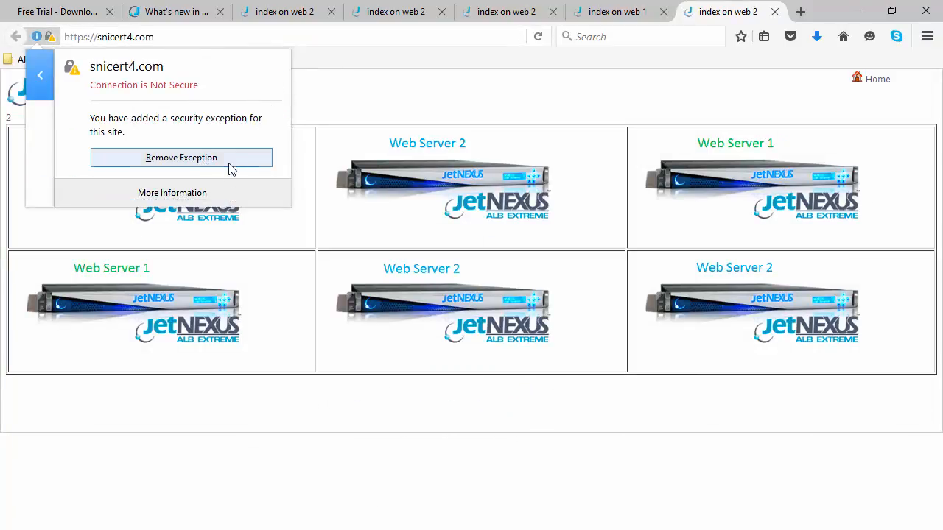
click(222, 199)
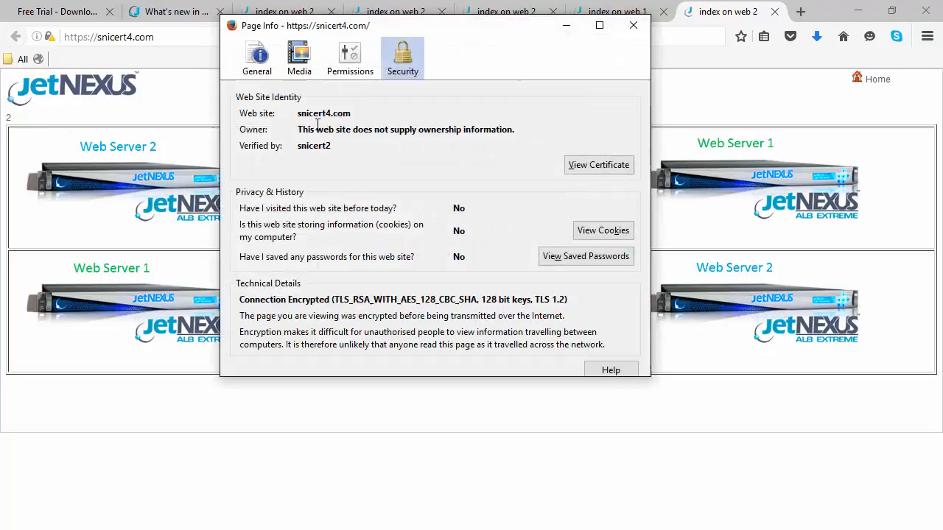
click(616, 165)
click(430, 127)
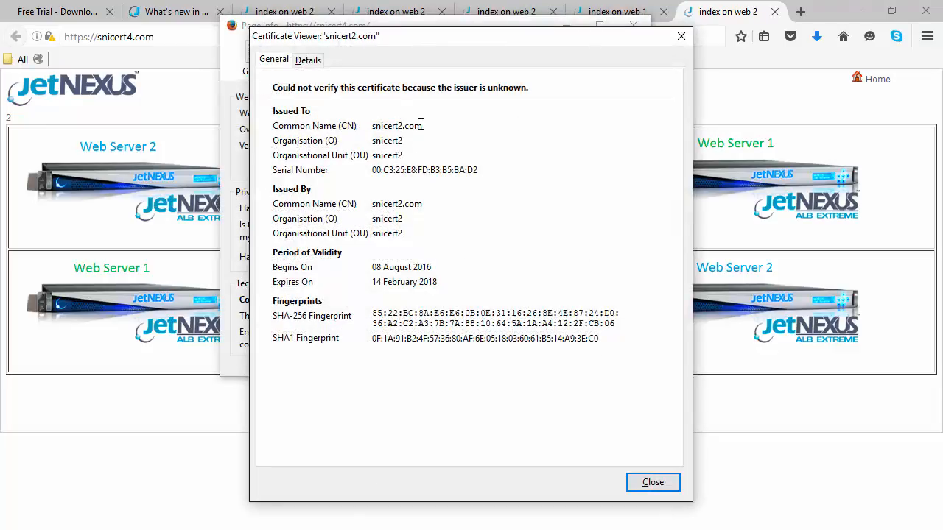
double_click(405, 126)
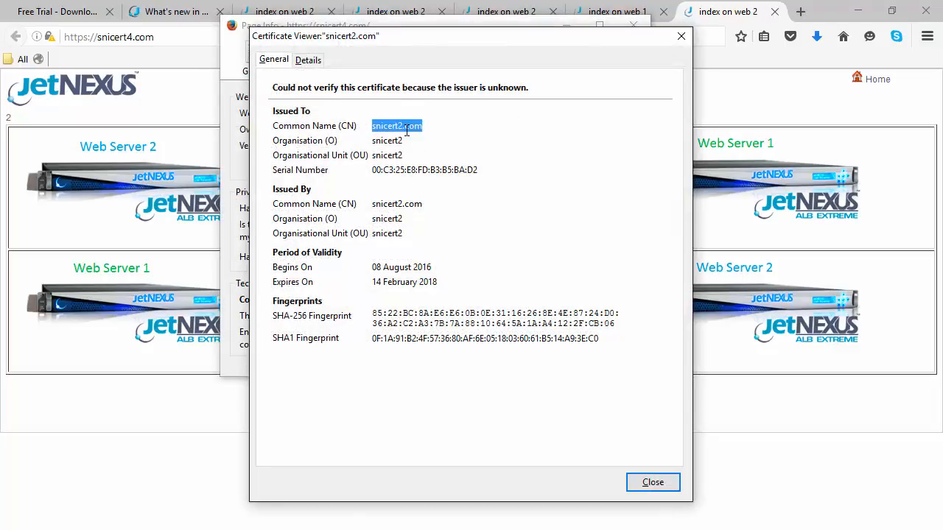
click(653, 483)
click(610, 371)
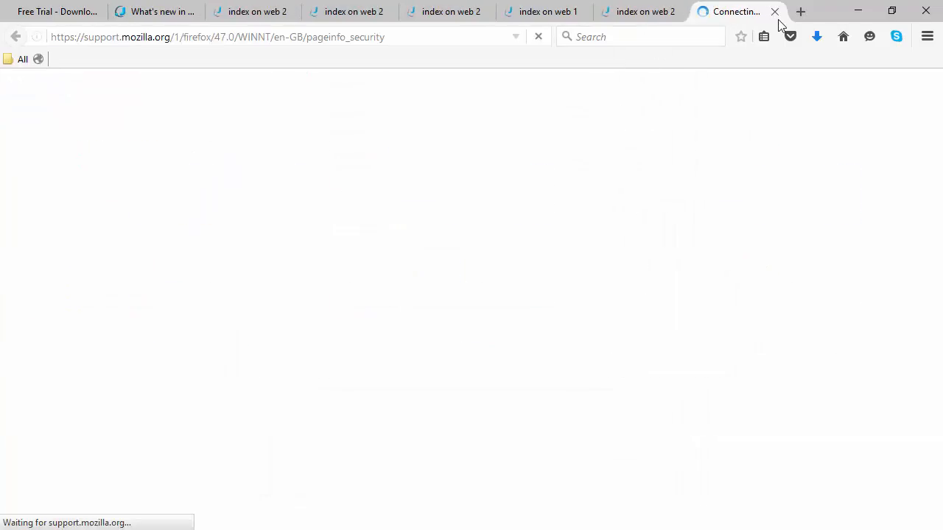
click(775, 12)
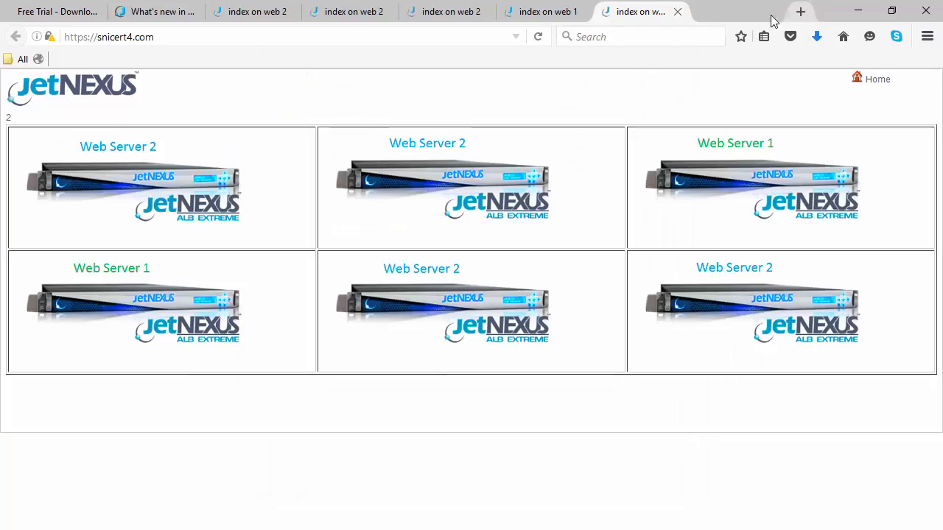
Step: Go to the snicert1.com test page and reload it
click(405, 11)
click(290, 11)
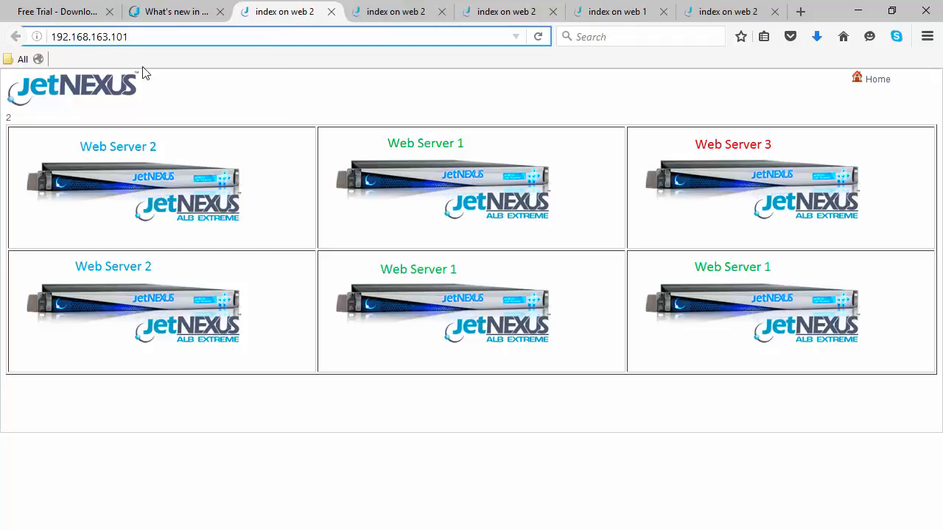
click(426, 79)
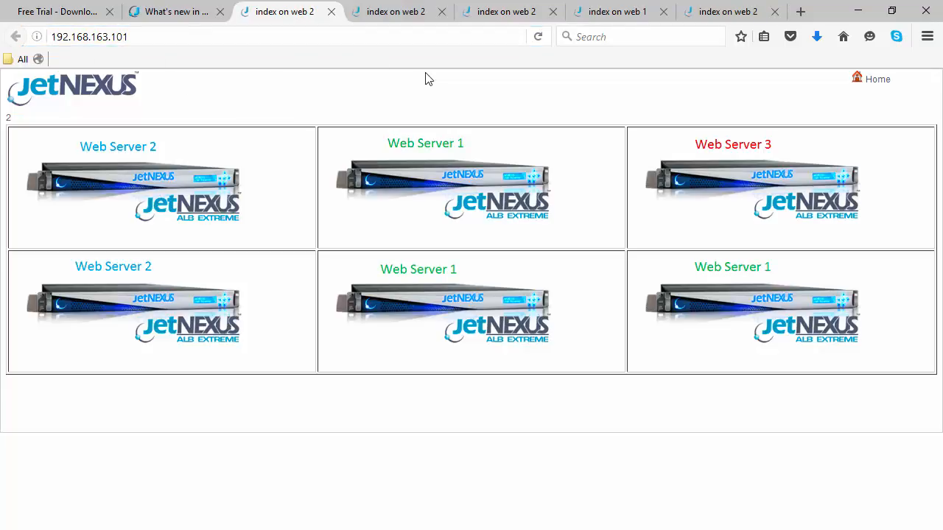
click(406, 10)
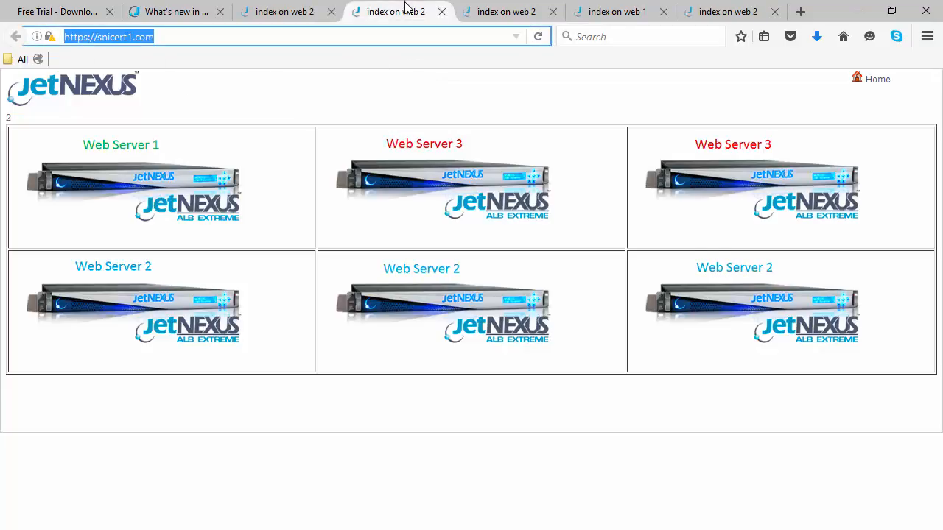
click(266, 41)
key(Return)
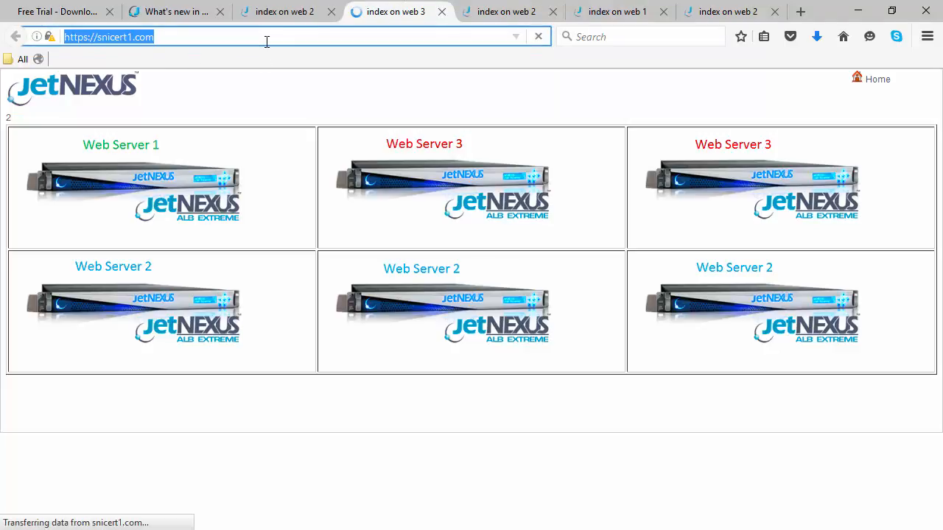
Step: View the snicert1.com certificate details, then close the certificate and page info windows
click(47, 37)
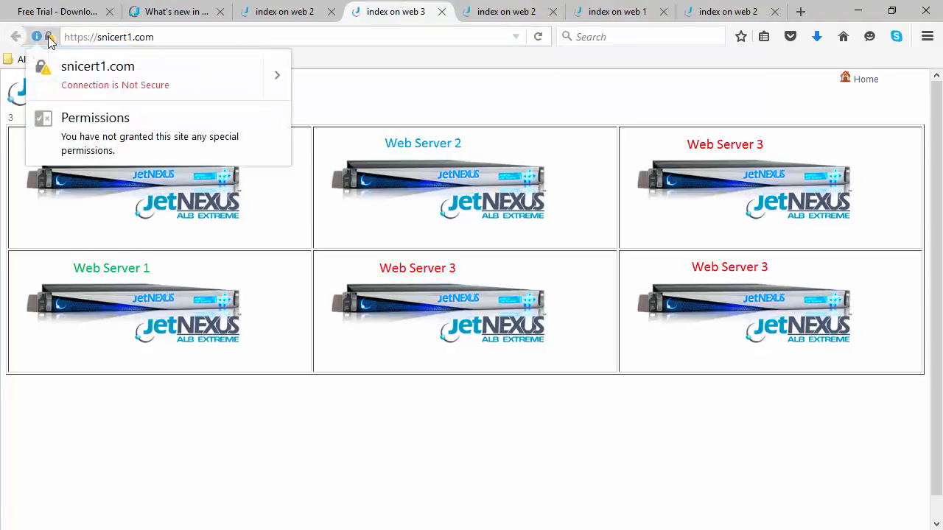
click(272, 76)
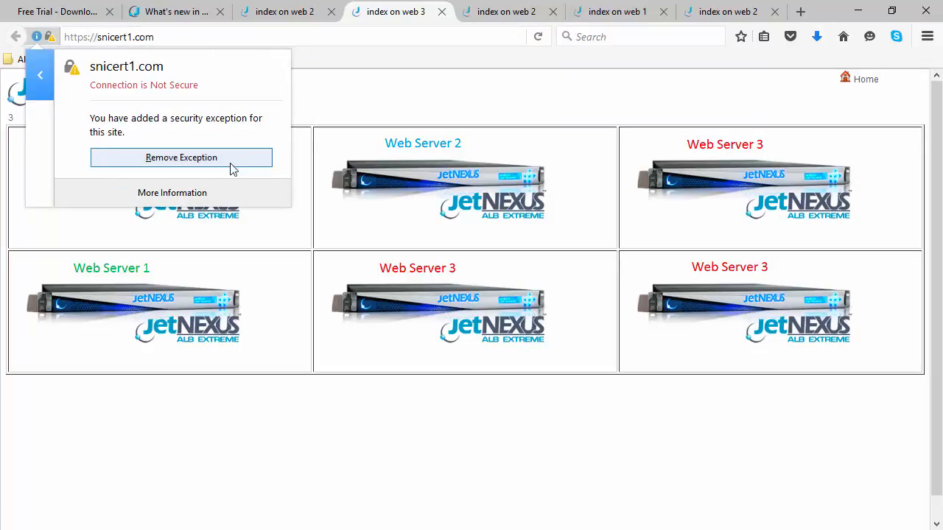
click(211, 199)
click(612, 180)
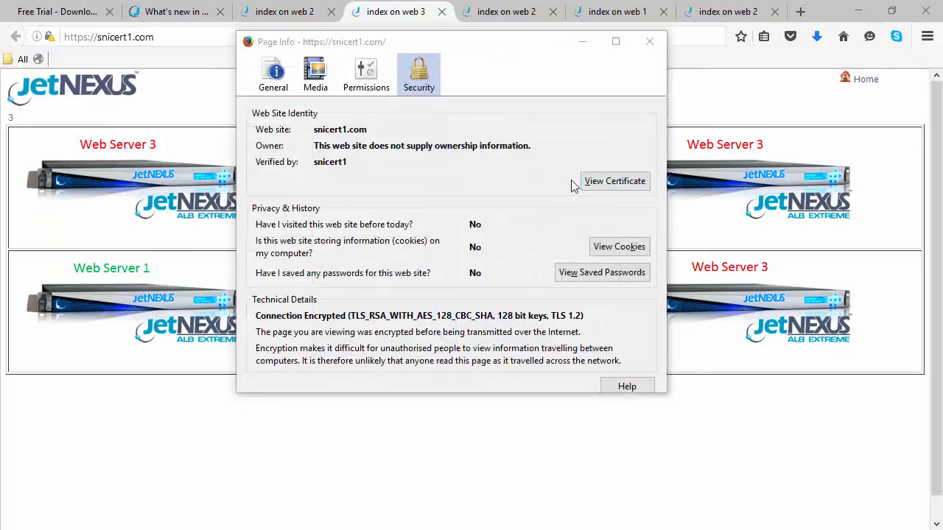
click(676, 481)
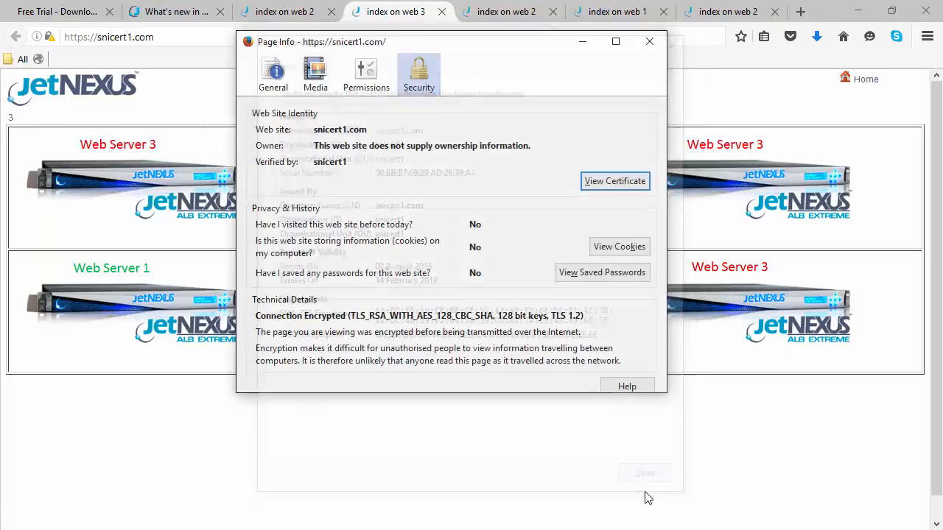
click(652, 41)
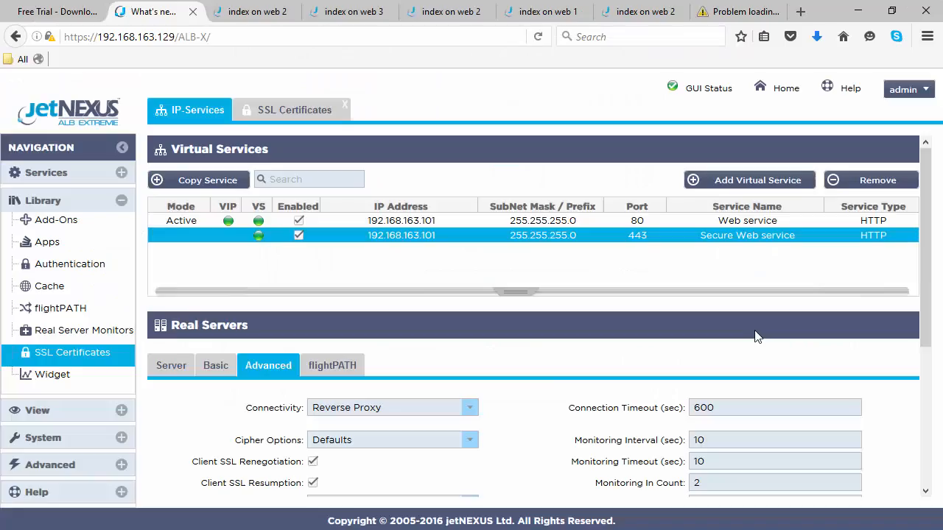
scroll(473, 425, down, 2)
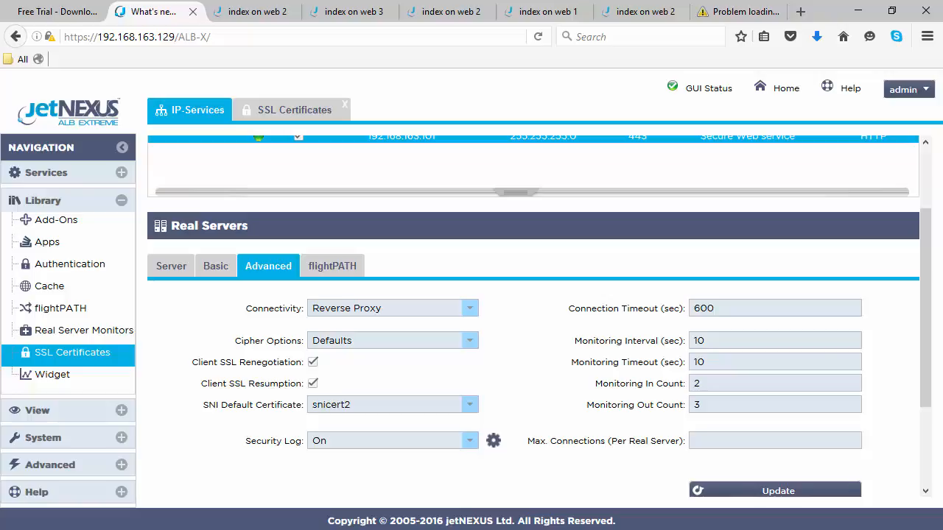
Step: Show the 443 service's Basic real-server settings: Fastest policy, with caching and acceleration off
scroll(794, 287, up, 3)
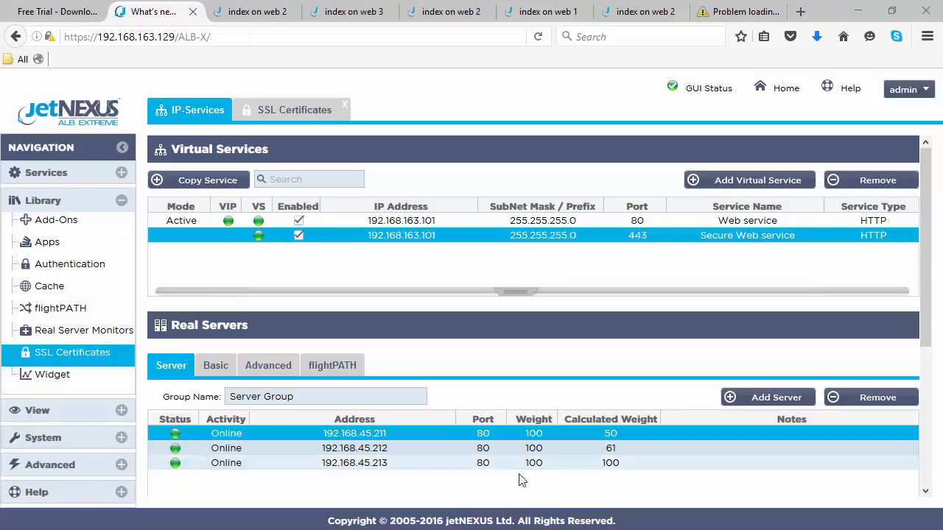
click(203, 374)
scroll(371, 467, down, 2)
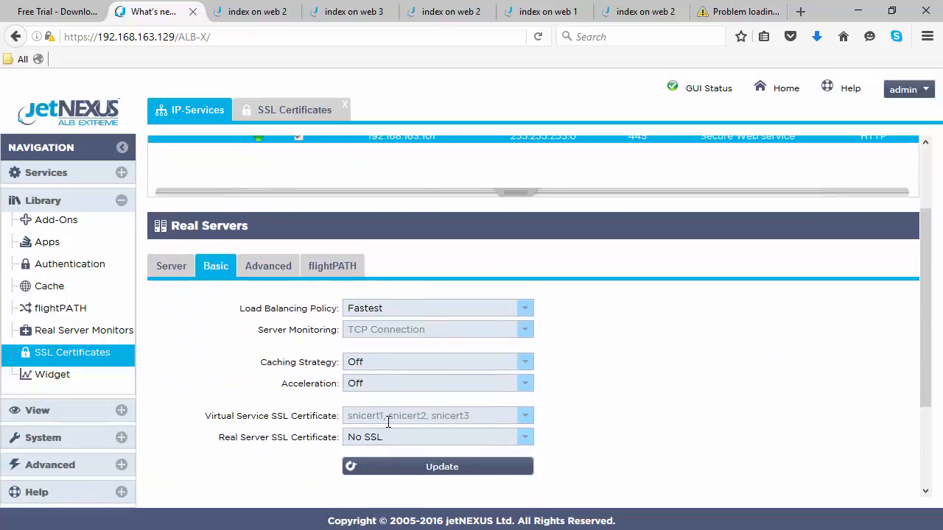
scroll(250, 333, up, 2)
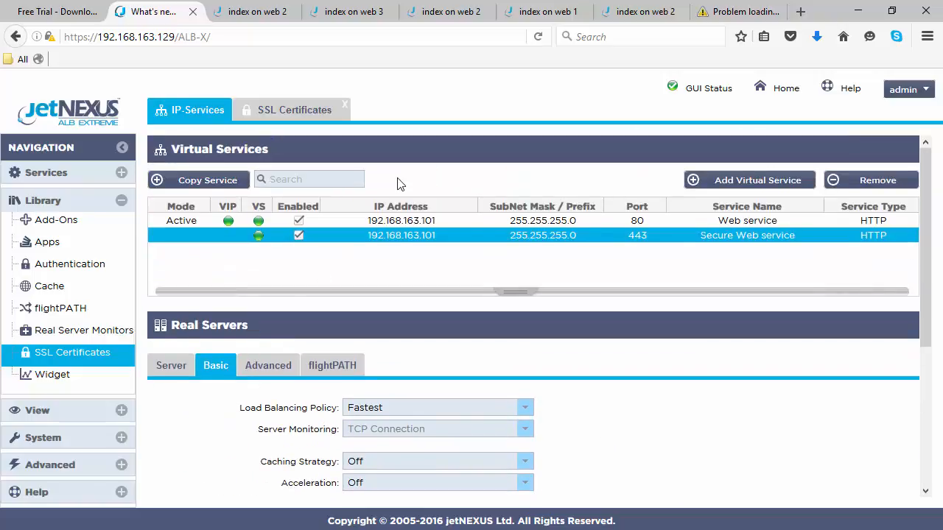
Step: Copy the Secure Web service as 'Secure Web service - Re-Encrypt' on port 4443
click(170, 369)
click(211, 181)
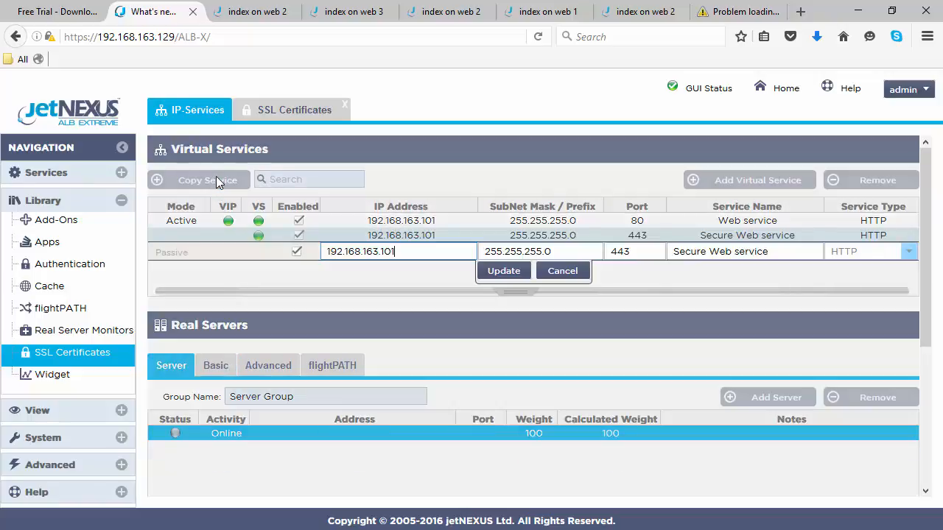
click(612, 252)
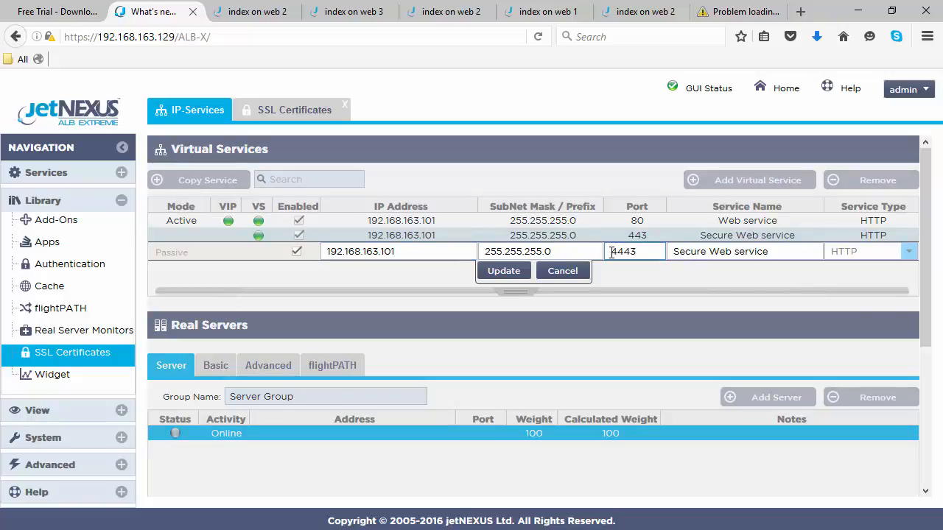
click(785, 253)
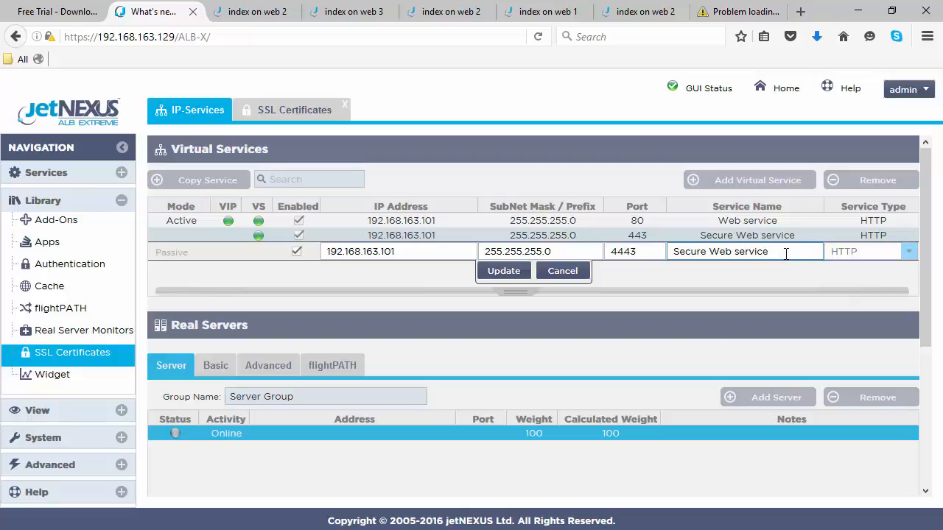
text(- Re-Encrypt)
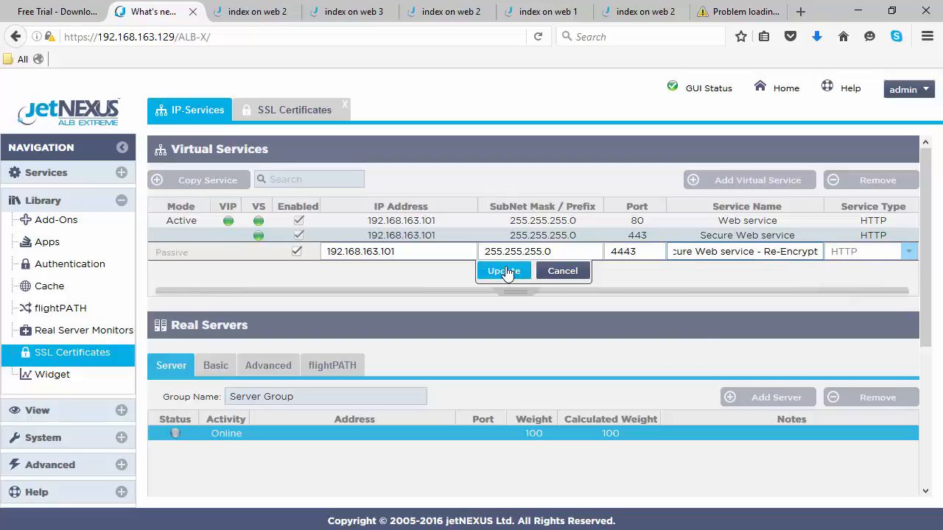
click(504, 271)
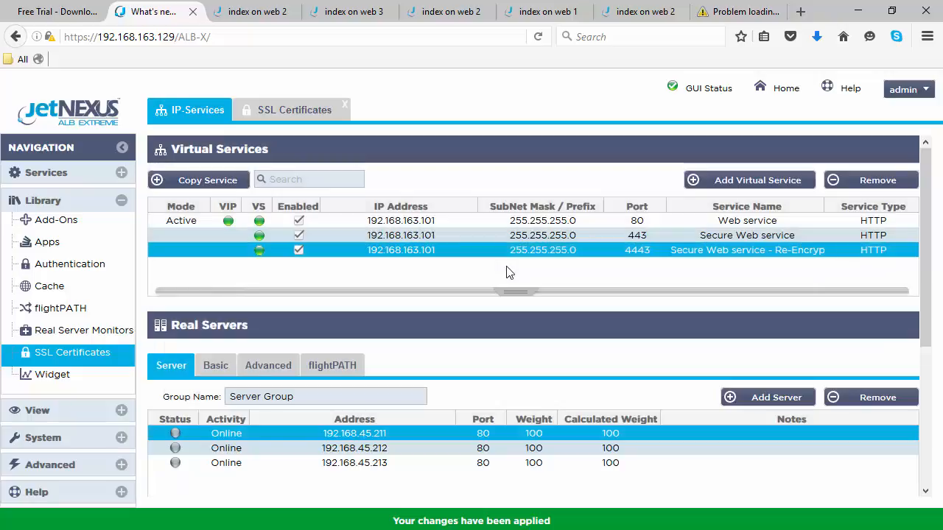
Step: Change the port of all three real servers from 80 to 4443
double_click(488, 436)
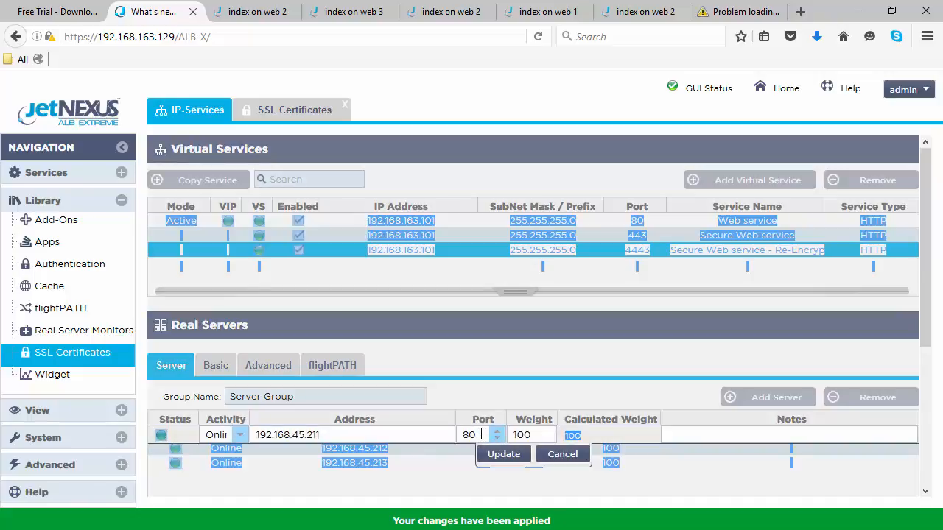
click(460, 435)
double_click(461, 436)
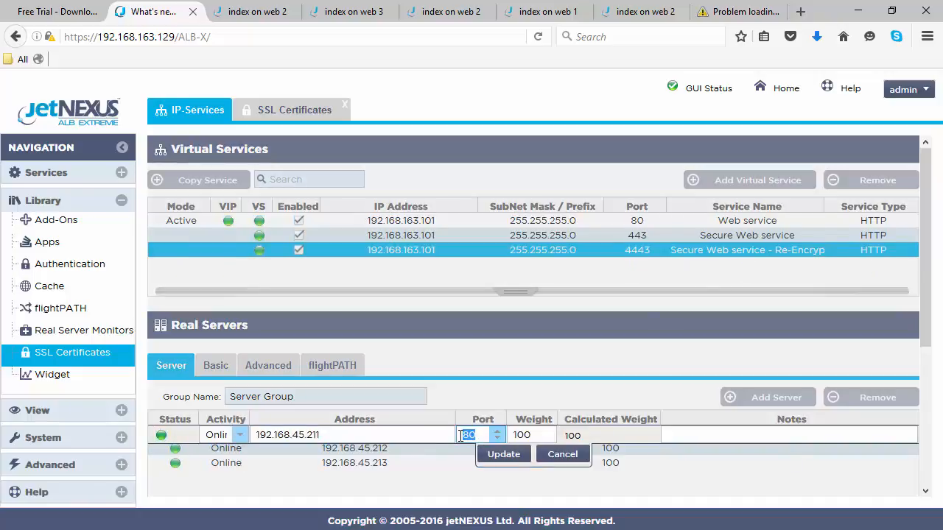
text(44)
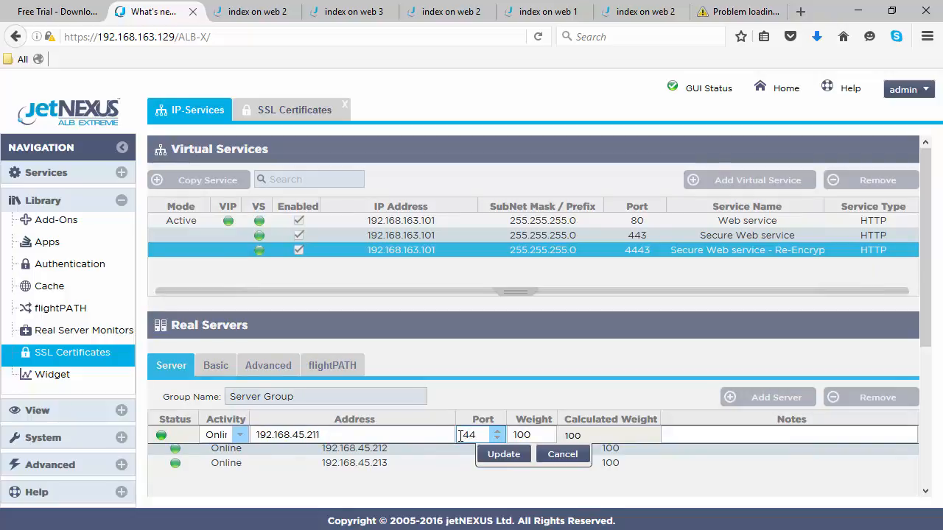
text(43)
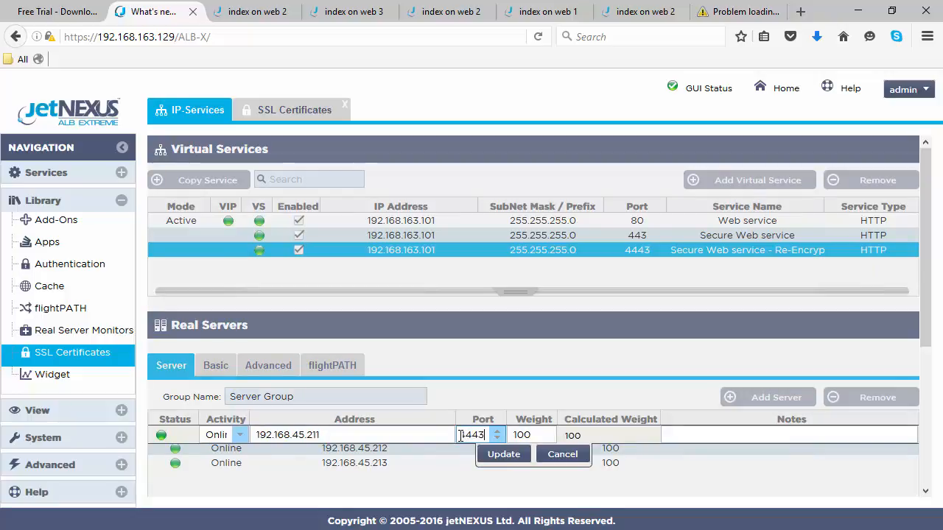
click(506, 454)
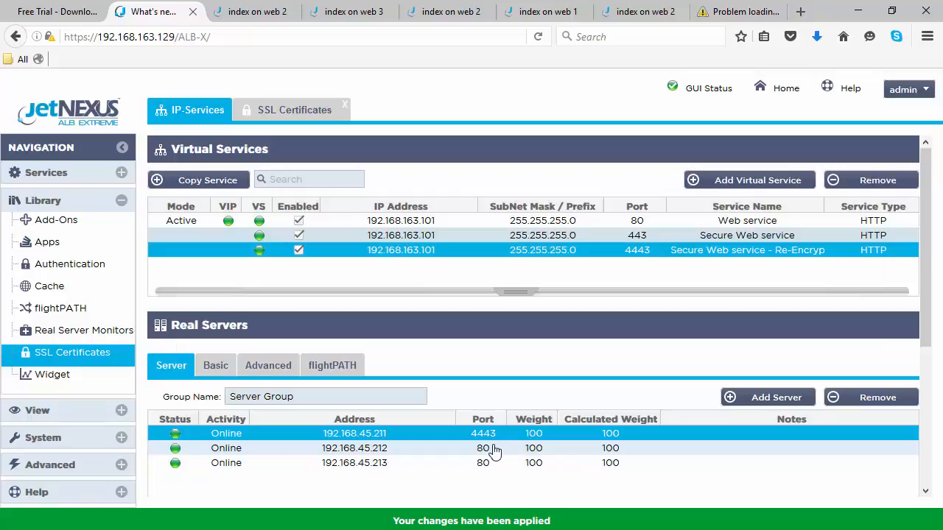
click(493, 451)
click(494, 451)
drag(479, 448, 444, 447)
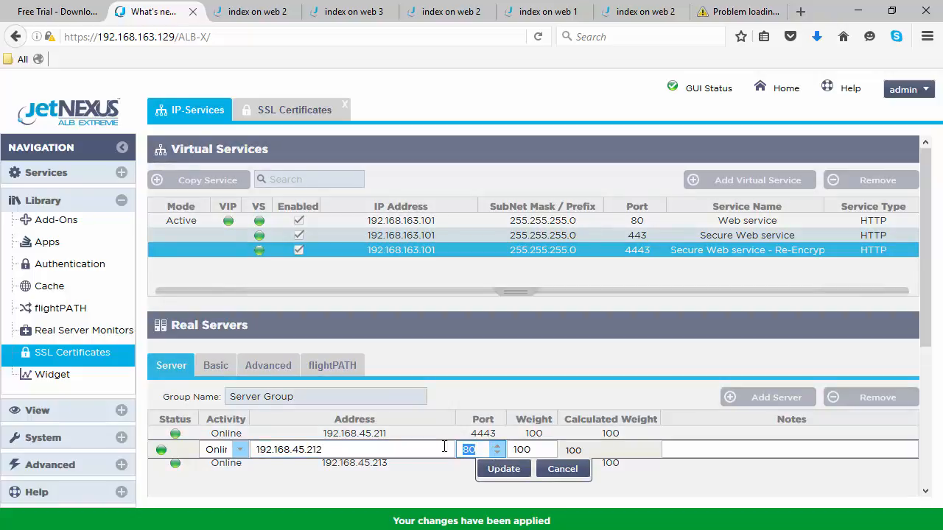
text(4443)
click(503, 469)
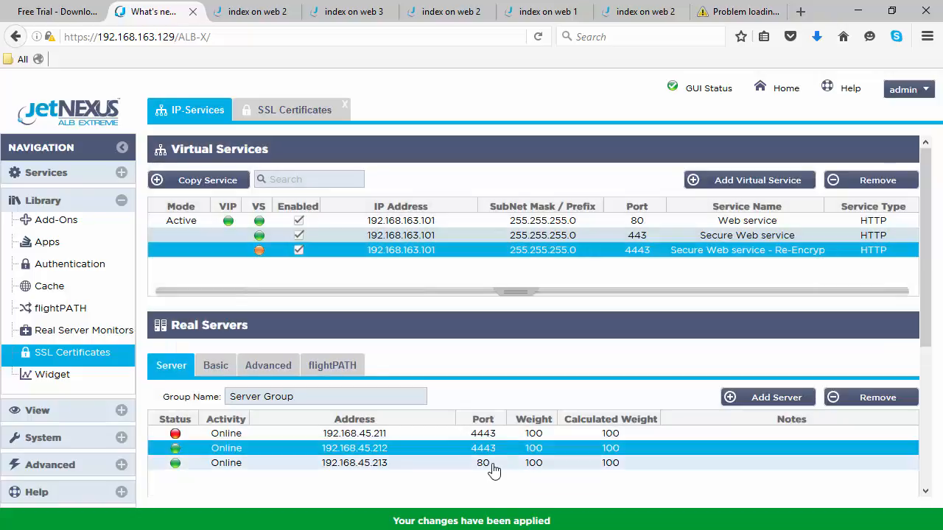
click(493, 470)
click(494, 470)
drag(477, 464, 434, 464)
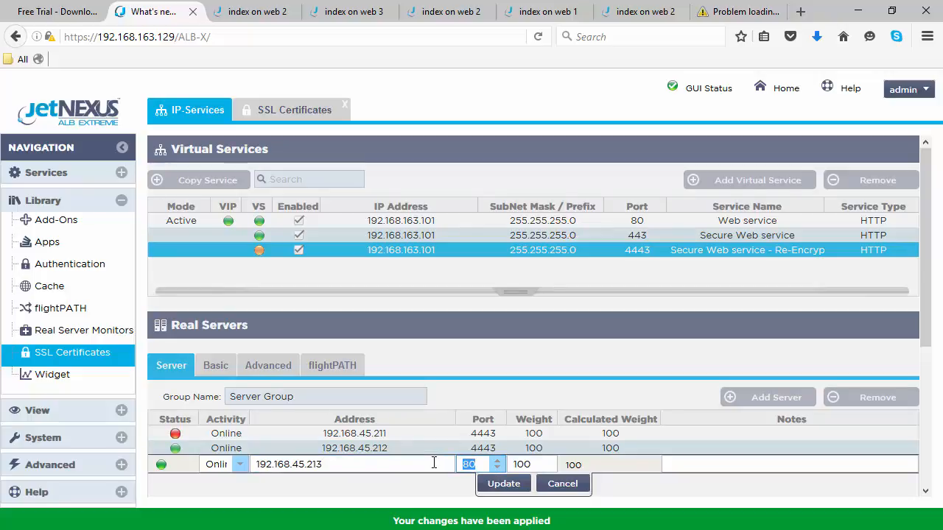
text(4443)
click(503, 483)
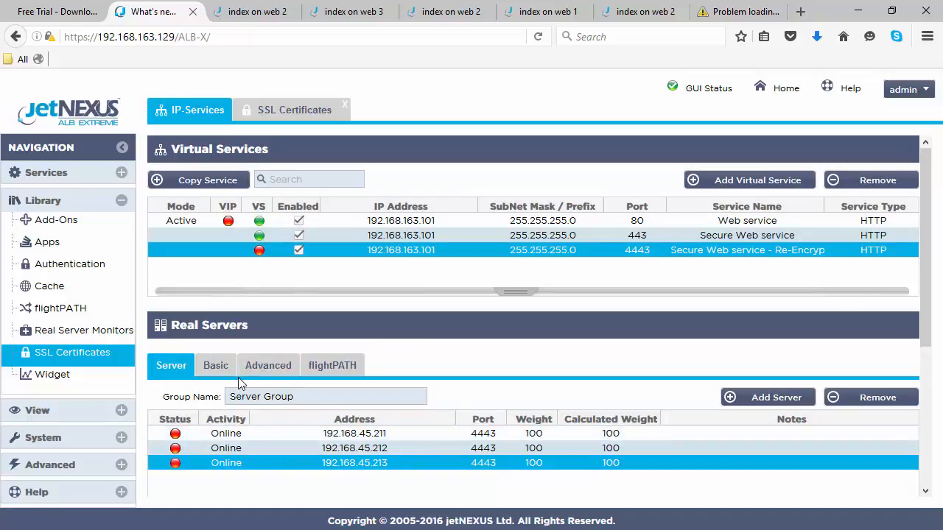
Step: Set the Re-Encrypt service's real server SSL certificate to SNI and apply it
click(215, 365)
scroll(625, 448, down, 1)
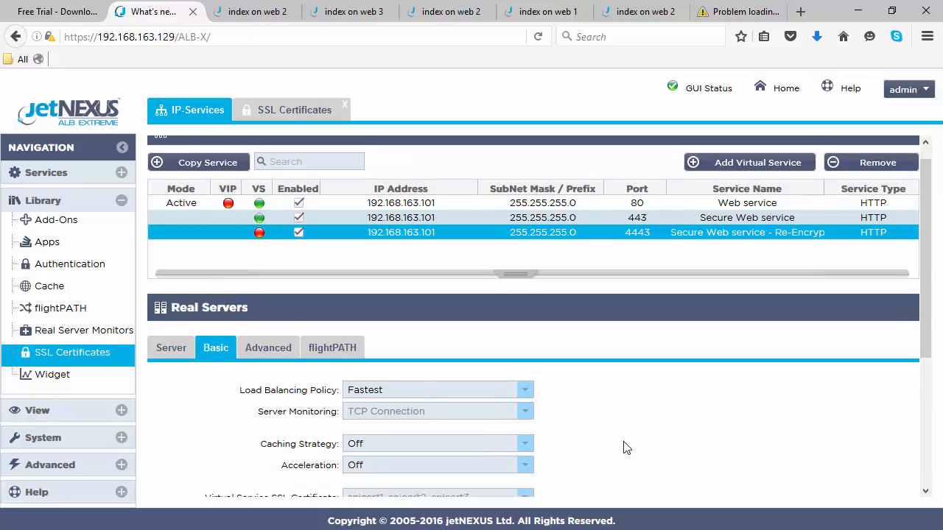
scroll(623, 448, down, 3)
click(525, 439)
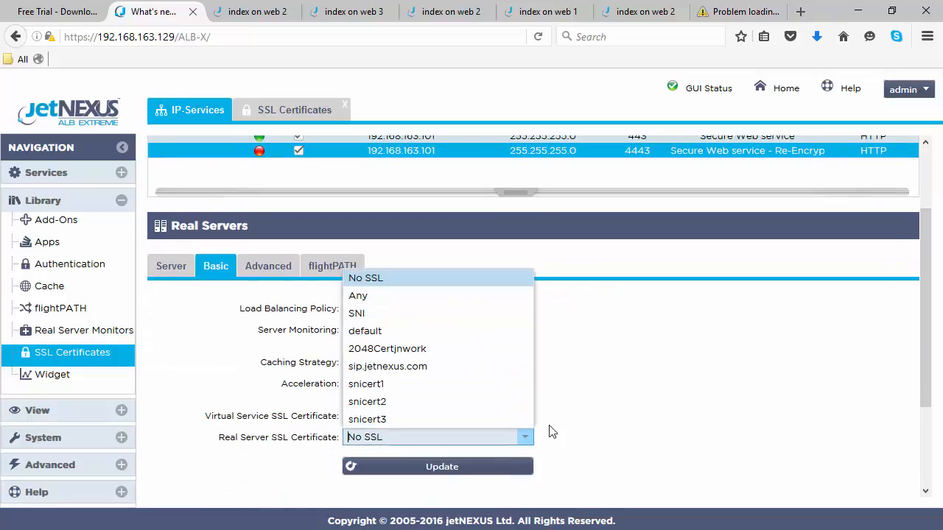
click(389, 317)
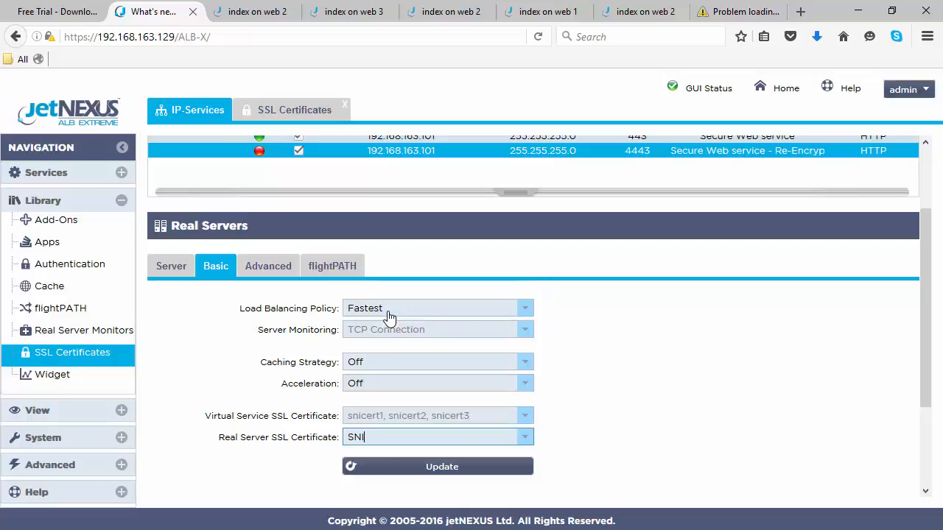
click(466, 469)
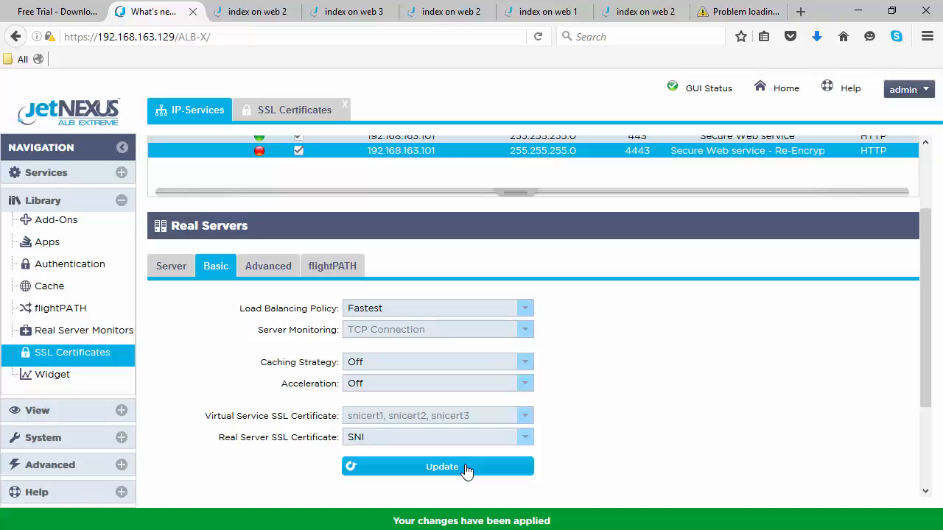
Step: Return to the real server group and show its Basic settings
click(170, 270)
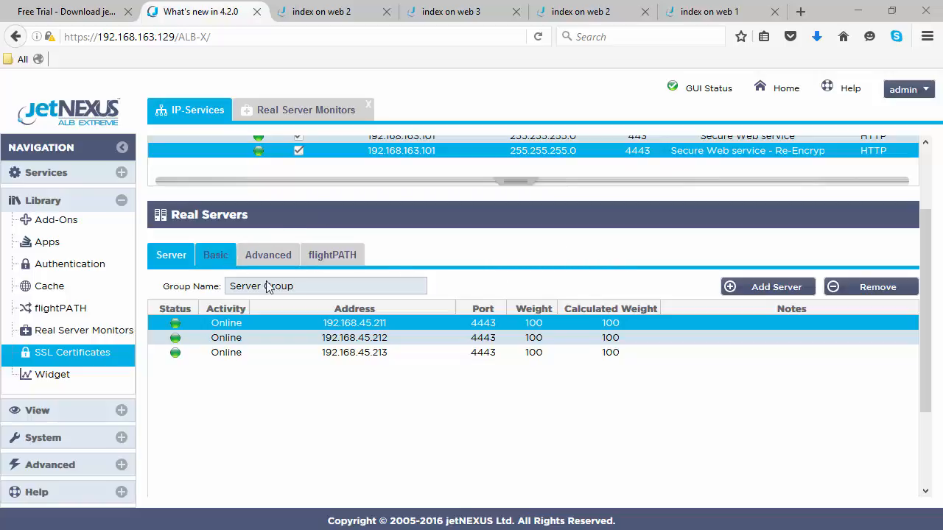
scroll(436, 359, up, 2)
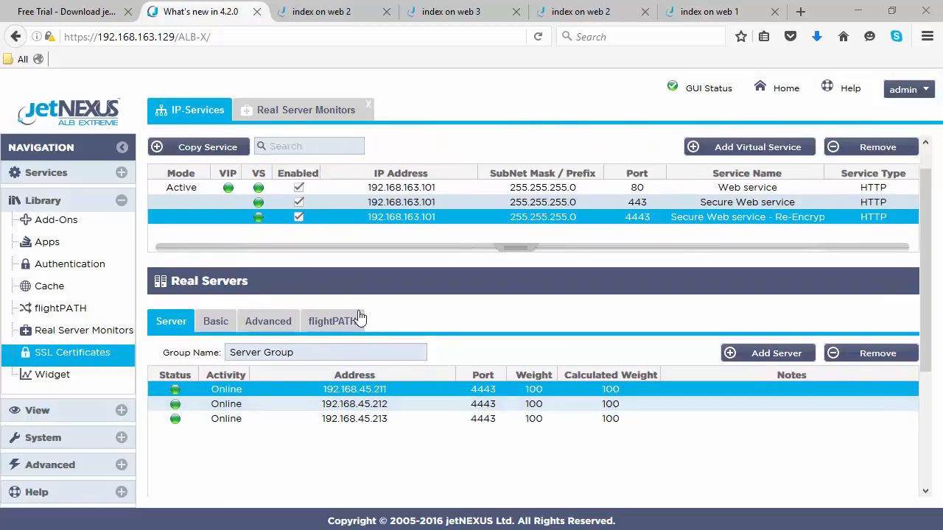
click(218, 324)
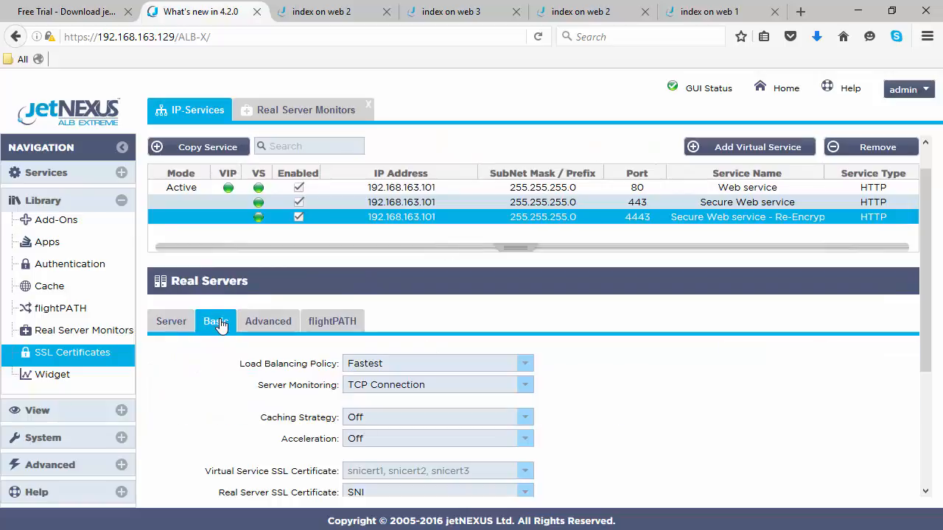
Step: Add 200OK to server monitoring alongside TCP Connection, leaving Ping/ICMP Echo out, and apply
click(523, 389)
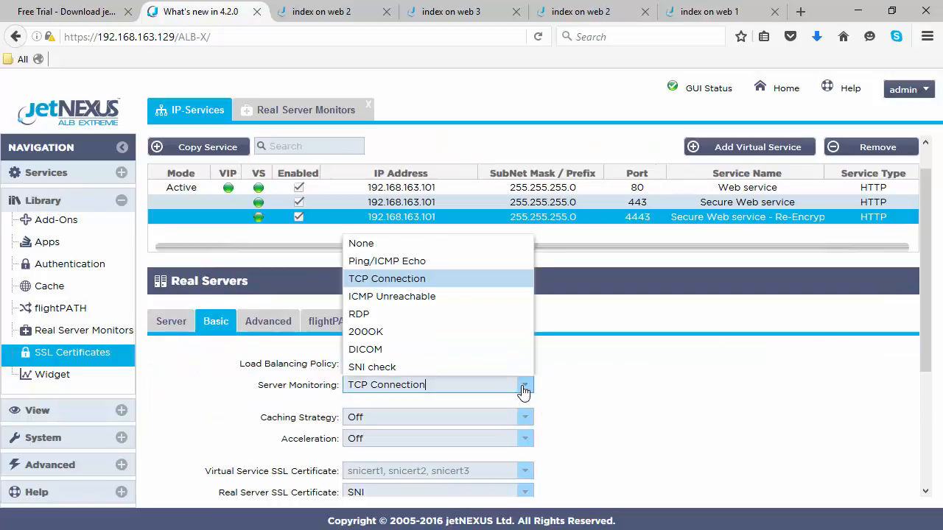
click(433, 335)
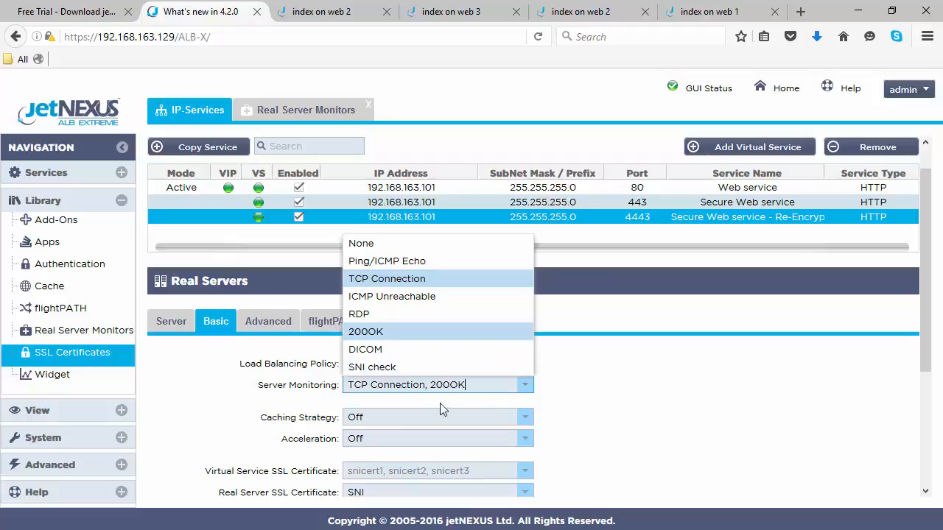
click(442, 261)
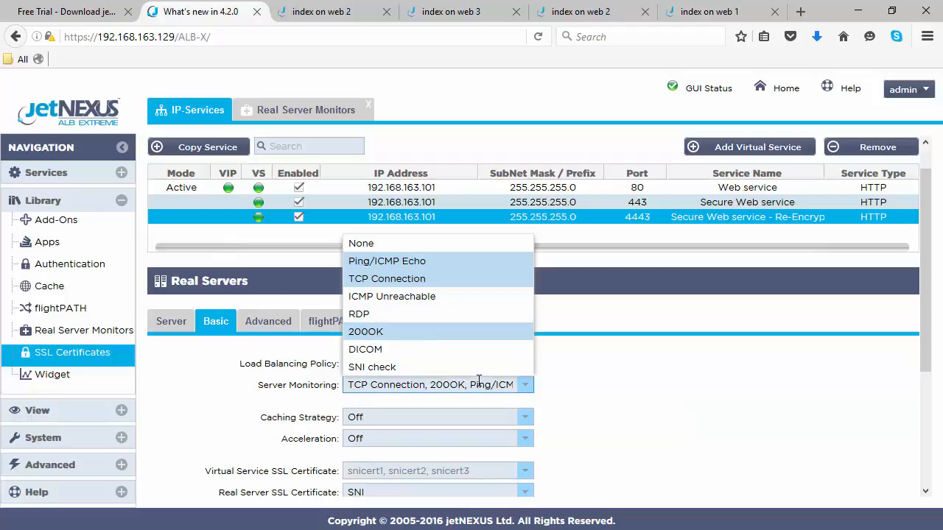
click(428, 263)
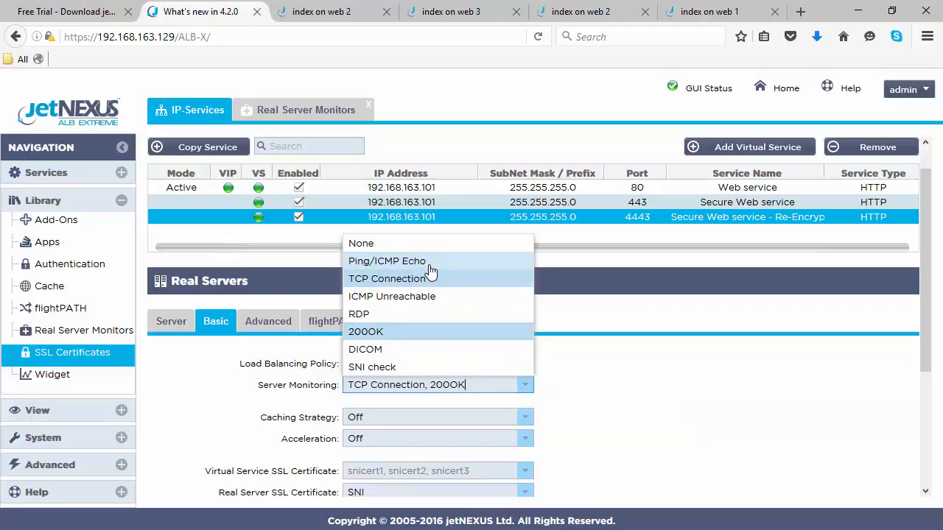
click(613, 383)
scroll(612, 385, down, 3)
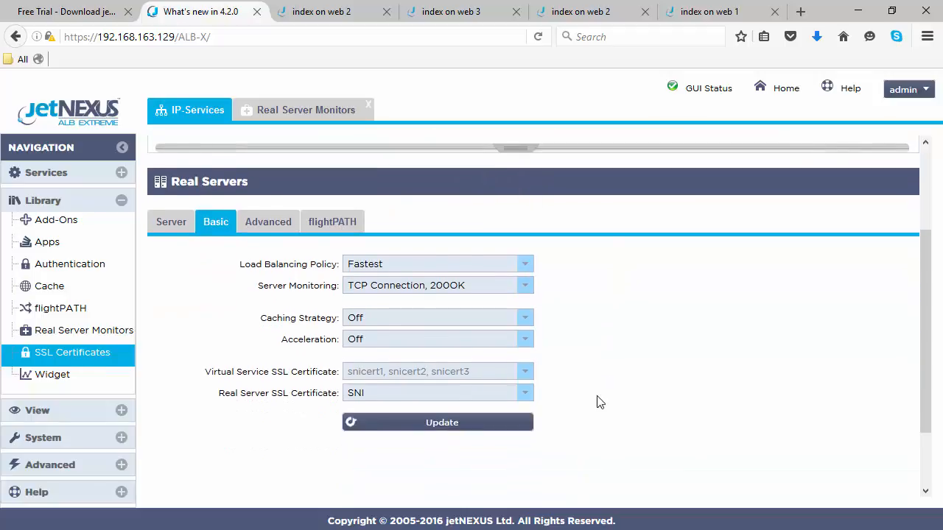
click(445, 424)
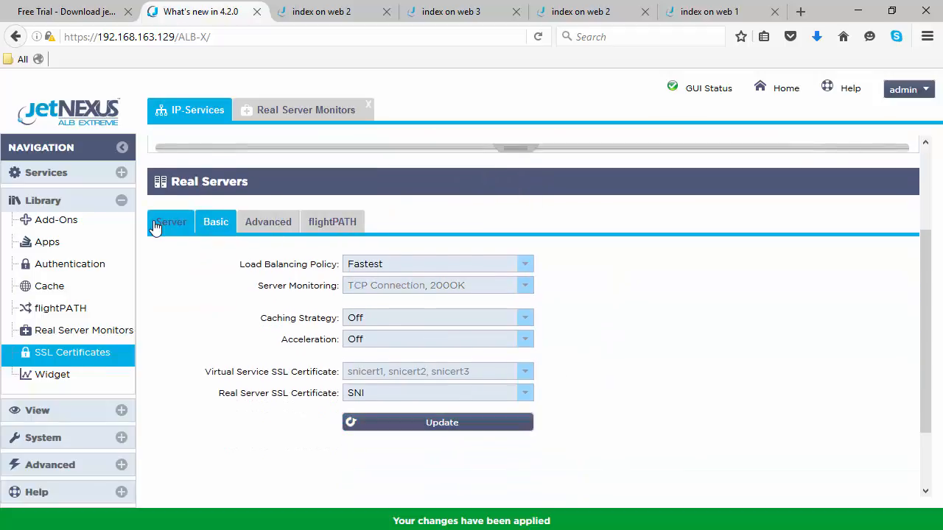
click(156, 226)
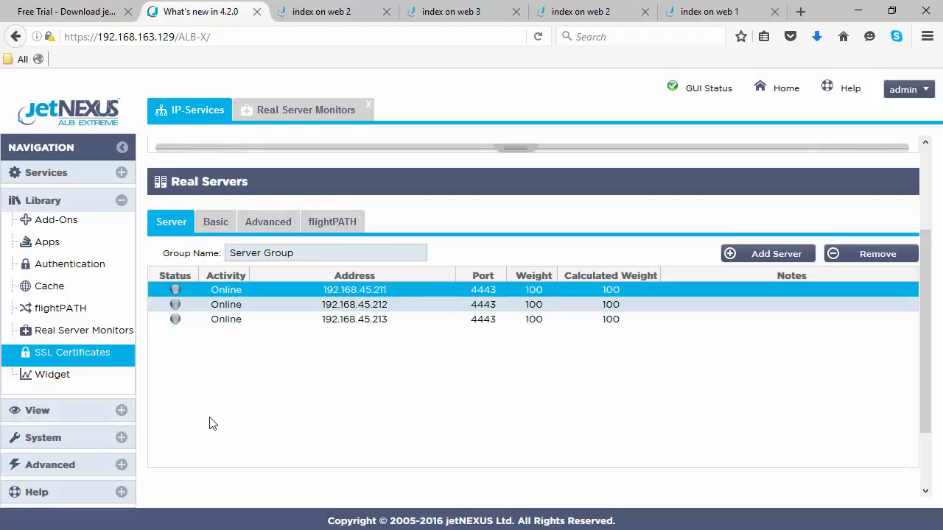
Step: Check the Dashboard events showing the three 4443 servers failing 200OK, then return to Basic settings
click(120, 413)
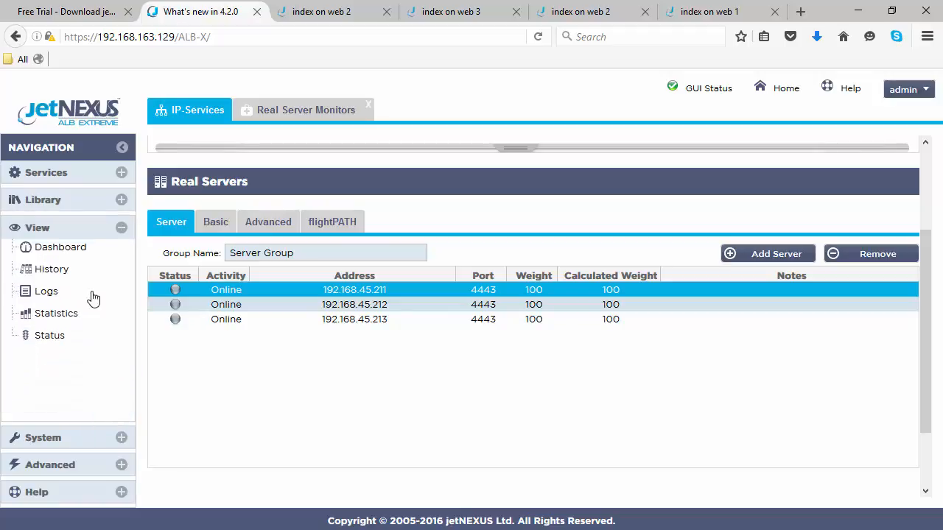
click(61, 251)
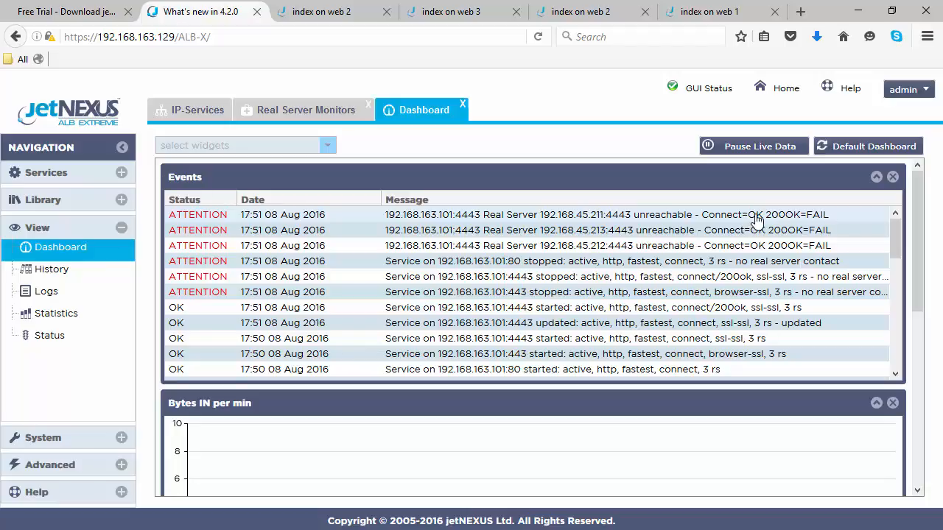
click(201, 115)
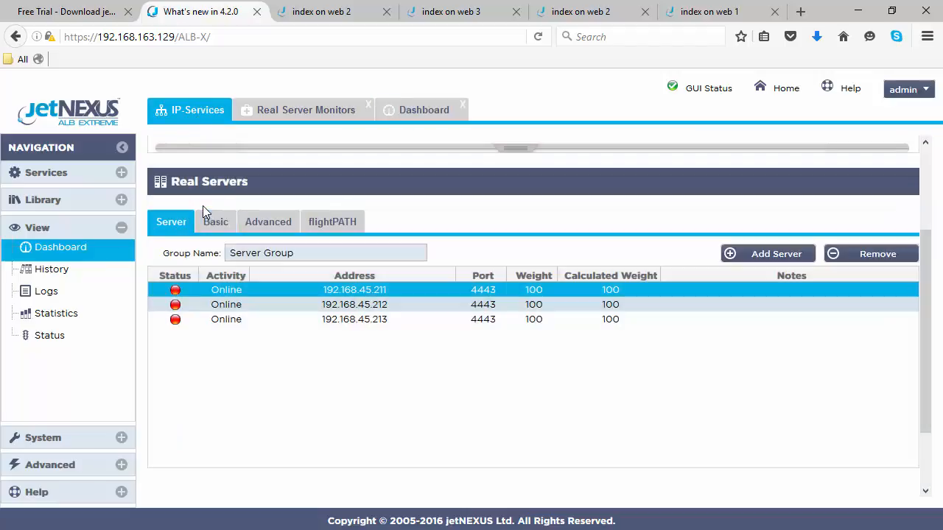
click(211, 224)
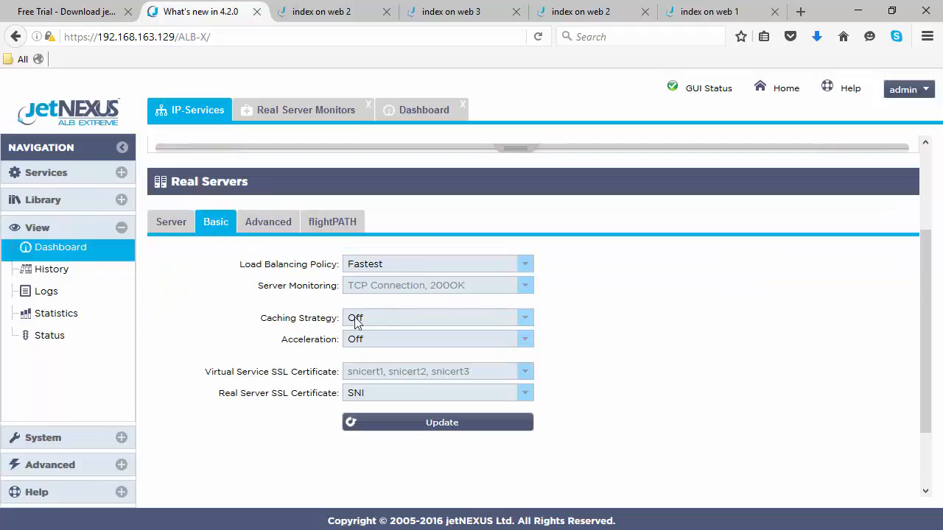
Step: Remove TCP Connection so 200OK is the only server monitor, and apply
click(520, 292)
click(408, 339)
click(648, 312)
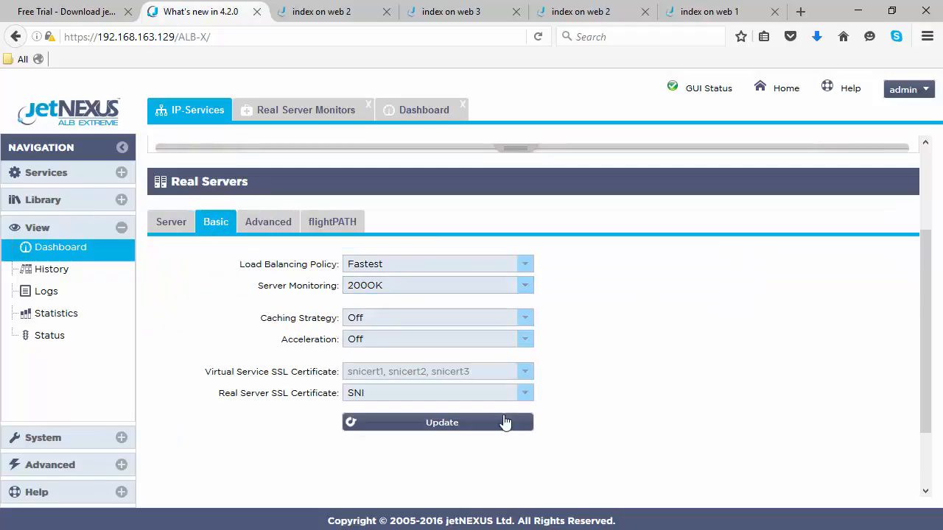
click(483, 422)
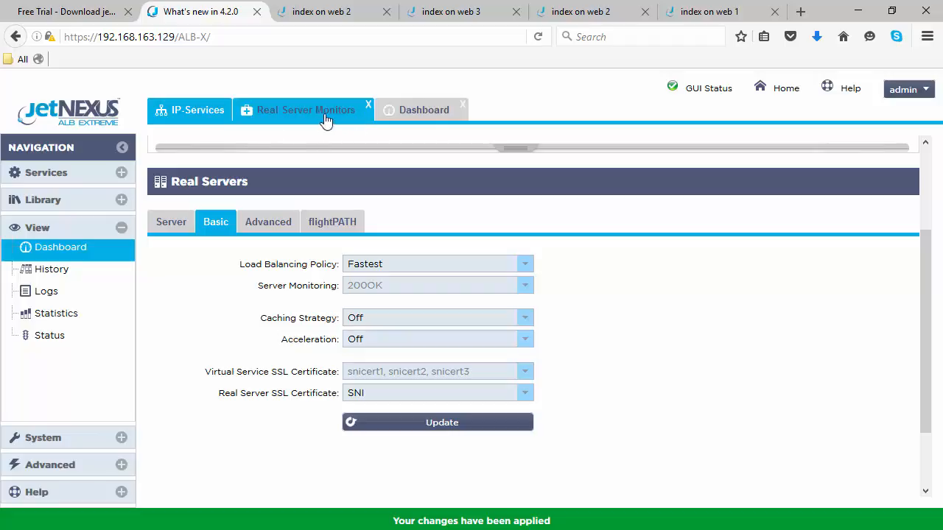
Step: Recheck the Dashboard events and open the Library's real server monitors
click(420, 116)
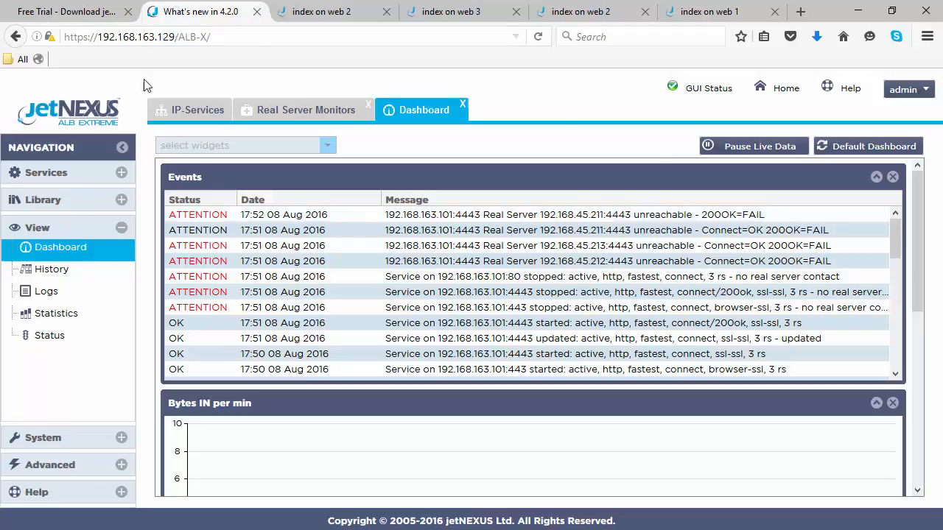
click(208, 122)
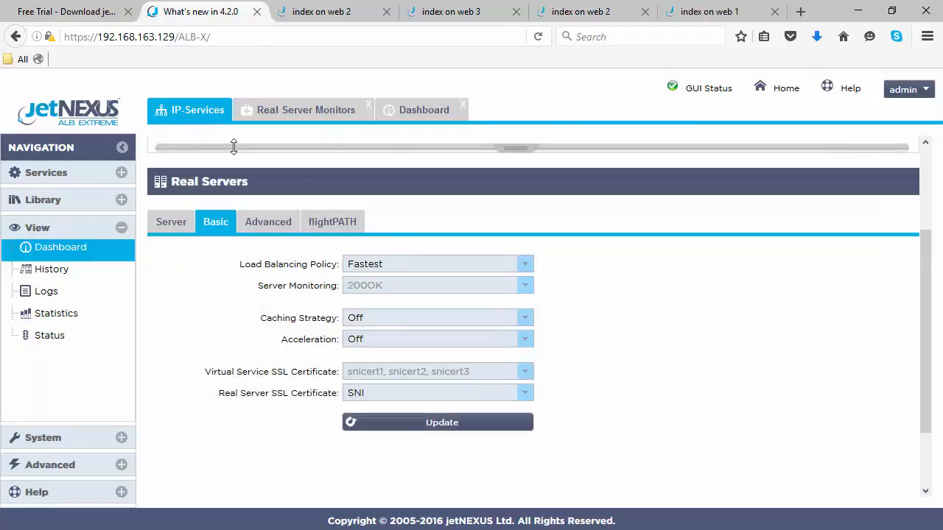
click(322, 110)
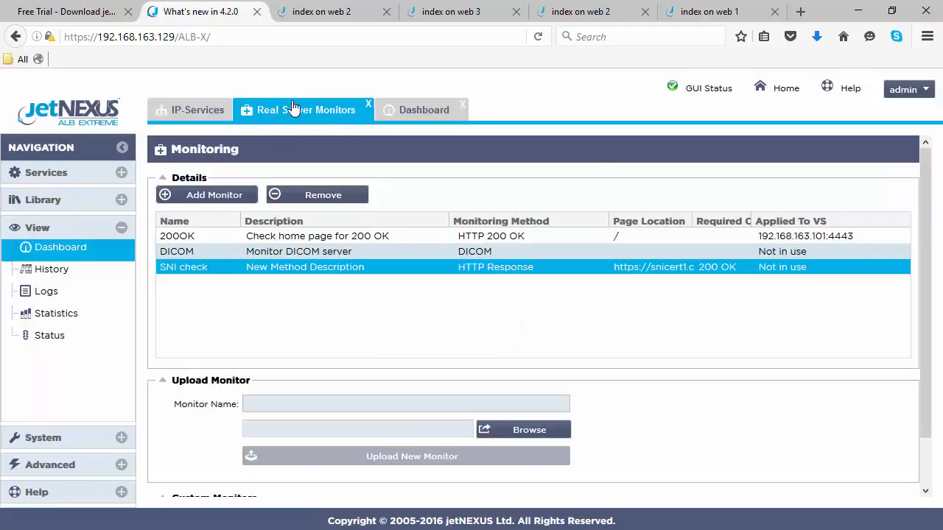
click(420, 117)
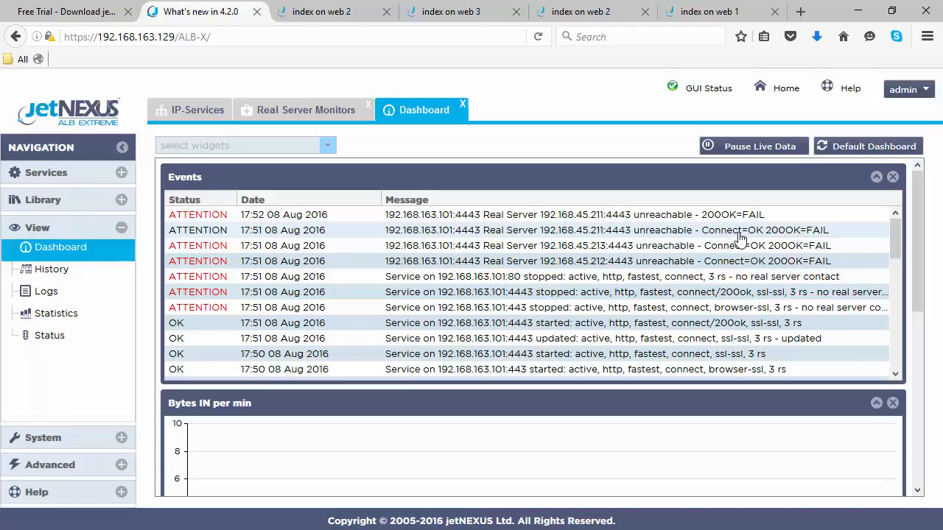
click(199, 118)
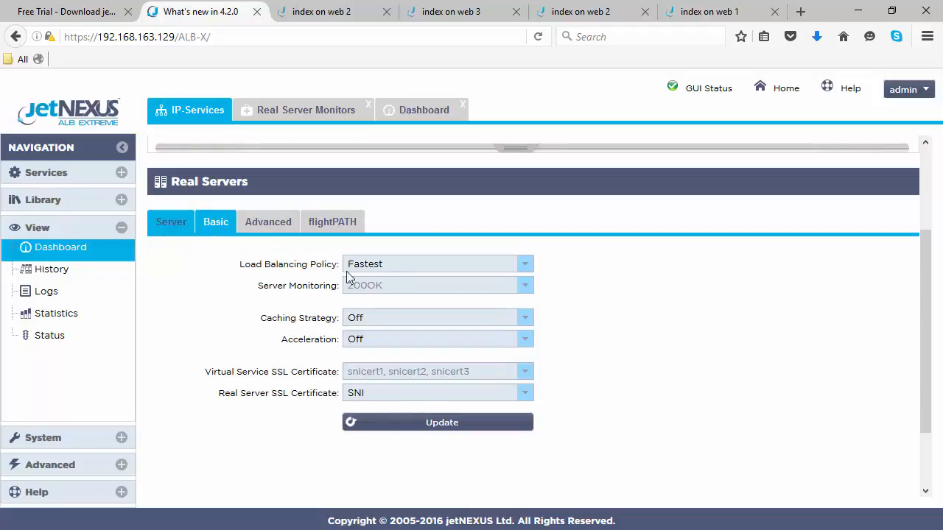
mouse_move(382, 291)
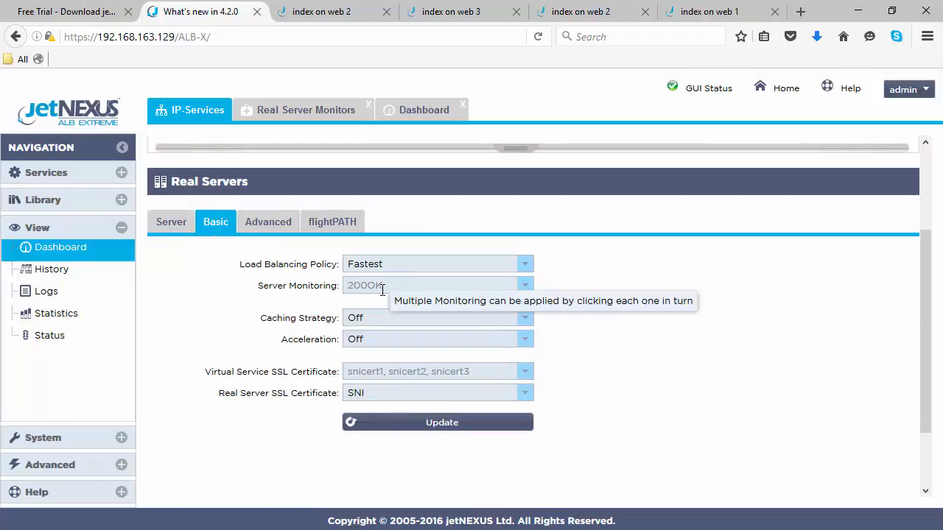
click(168, 229)
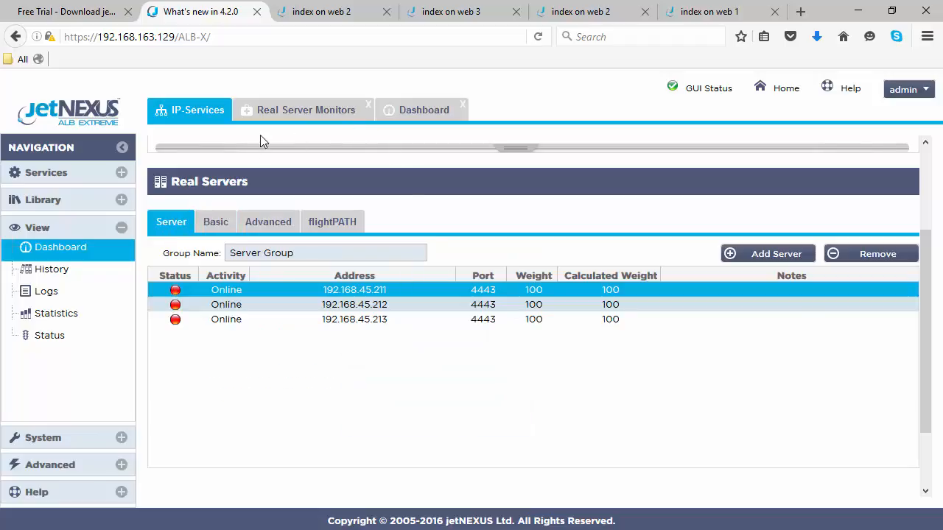
click(46, 200)
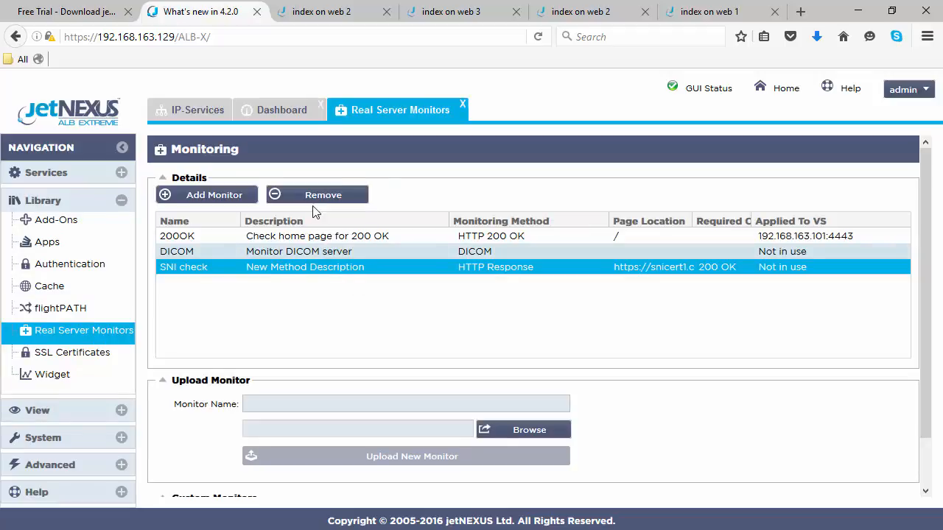
Step: Delete the SNI check monitor and add a new monitor named snicert1
click(351, 196)
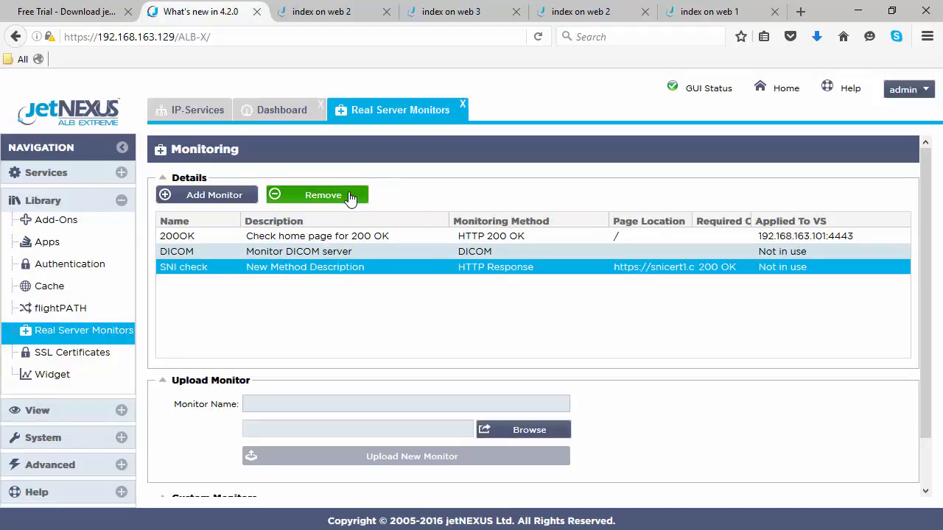
click(444, 334)
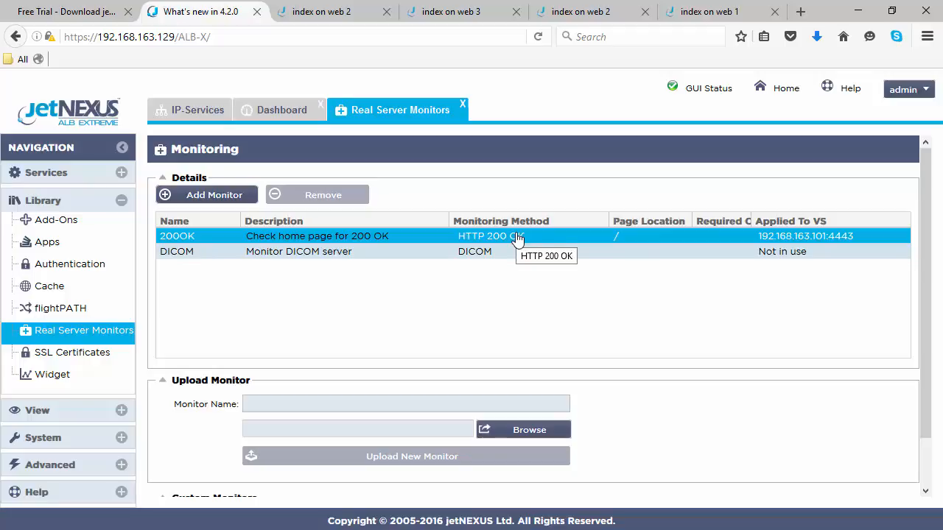
click(207, 198)
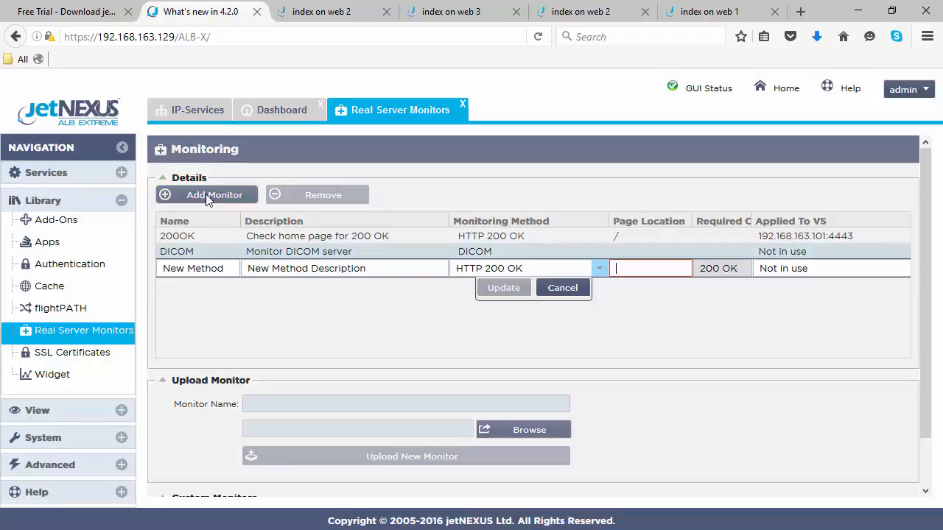
click(231, 268)
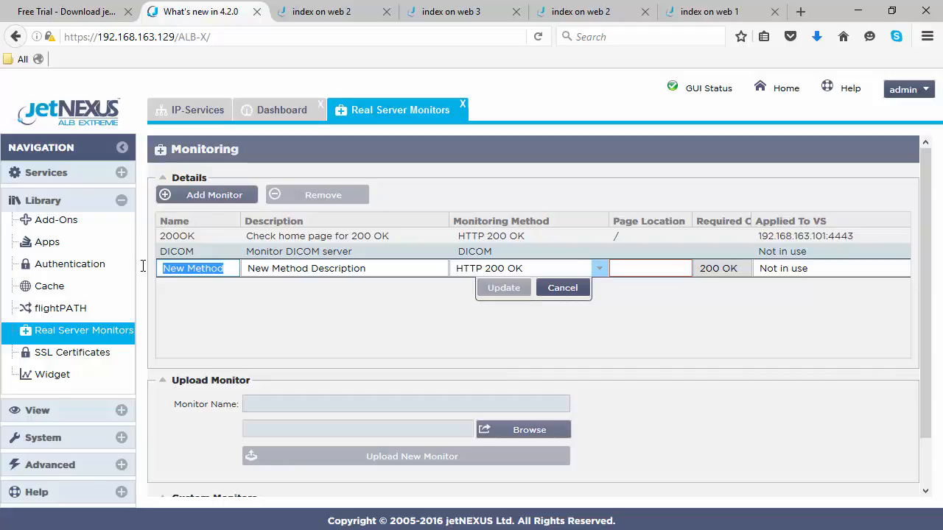
text(snicert1)
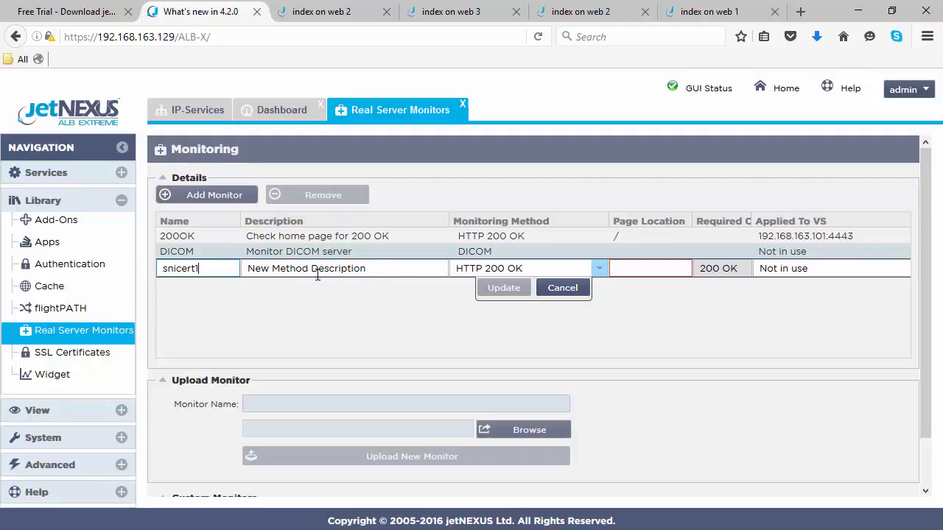
Step: Make snicert1 an HTTP Response check of snicert1.com/index.html requiring 200
click(601, 270)
click(481, 304)
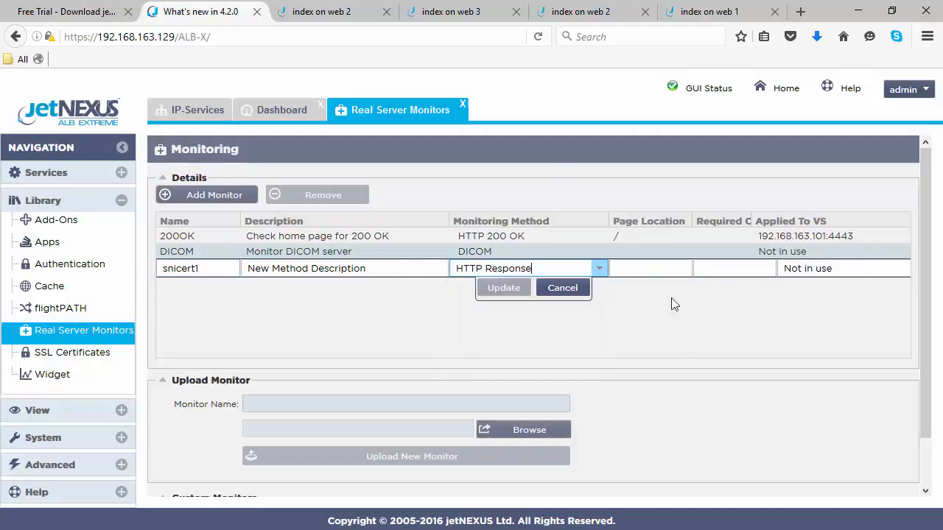
click(636, 267)
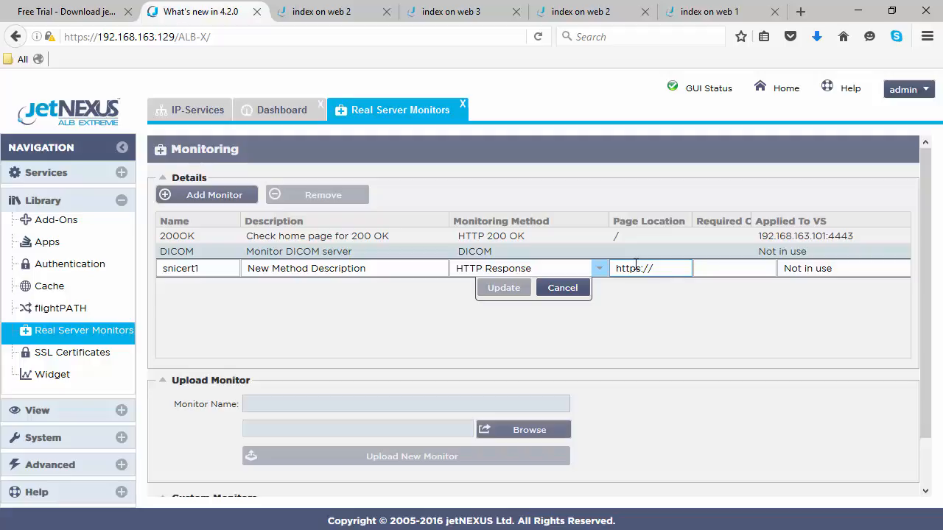
text(snicert1)
text(.com)
text(/index)
text(.html)
click(741, 268)
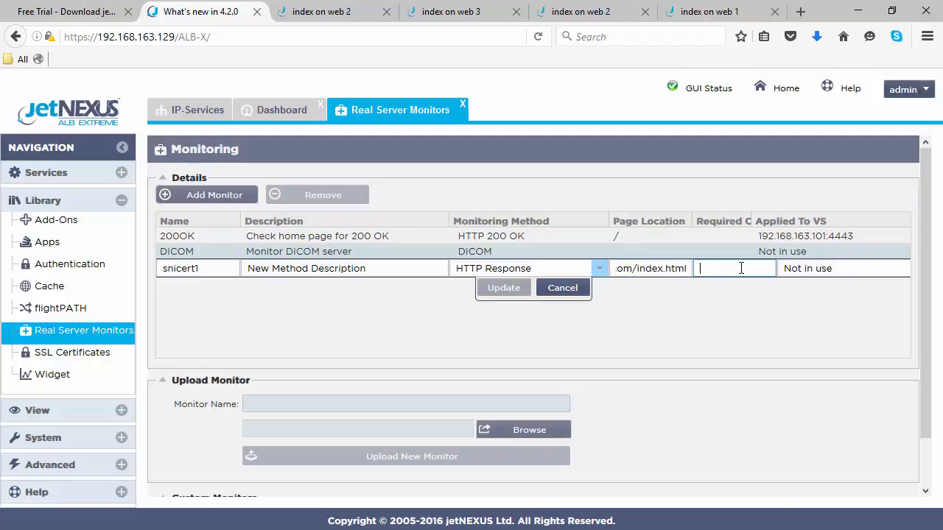
text(200 OK)
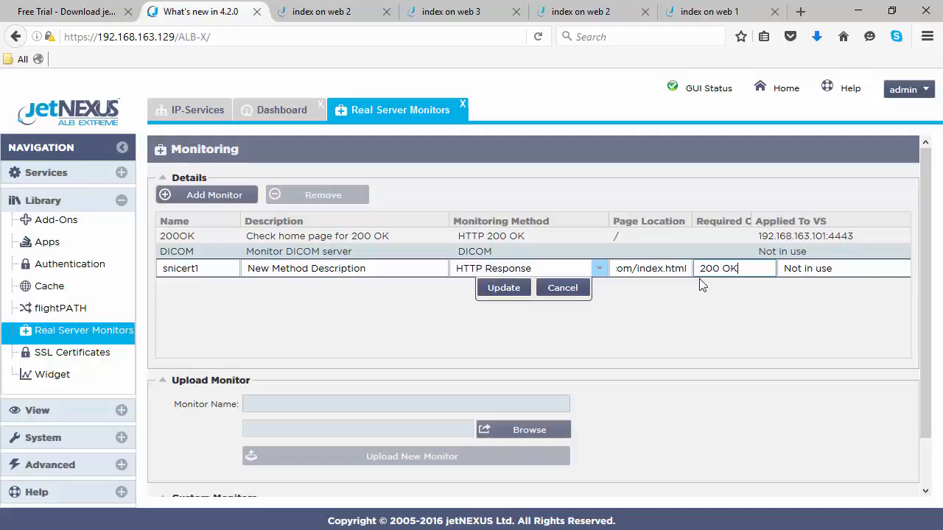
click(504, 288)
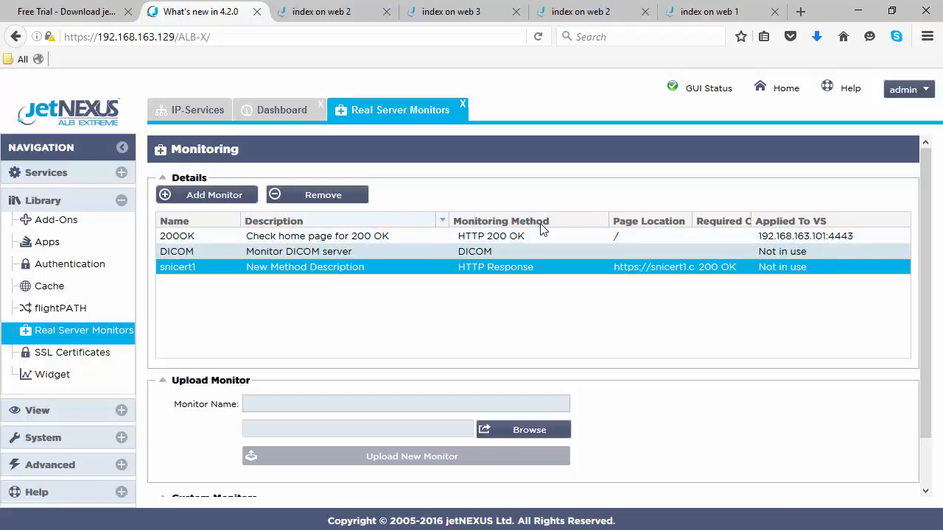
click(576, 237)
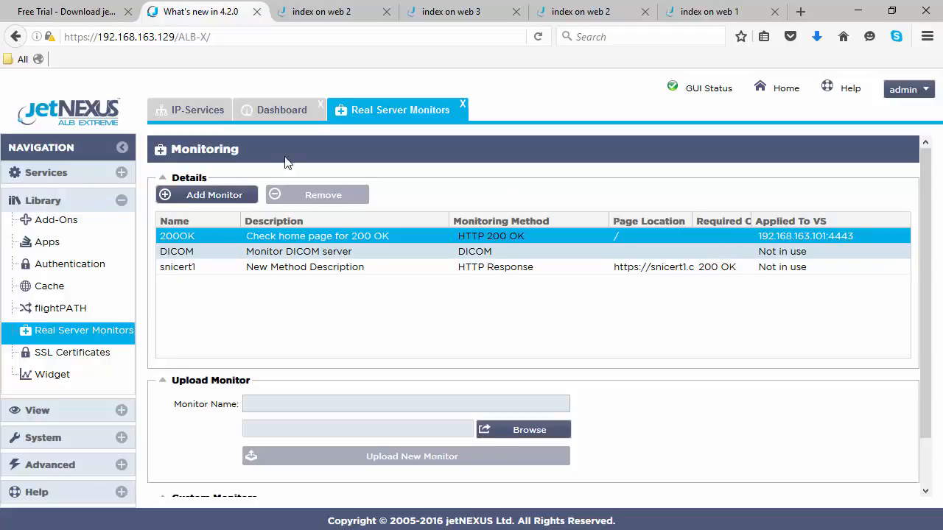
click(184, 115)
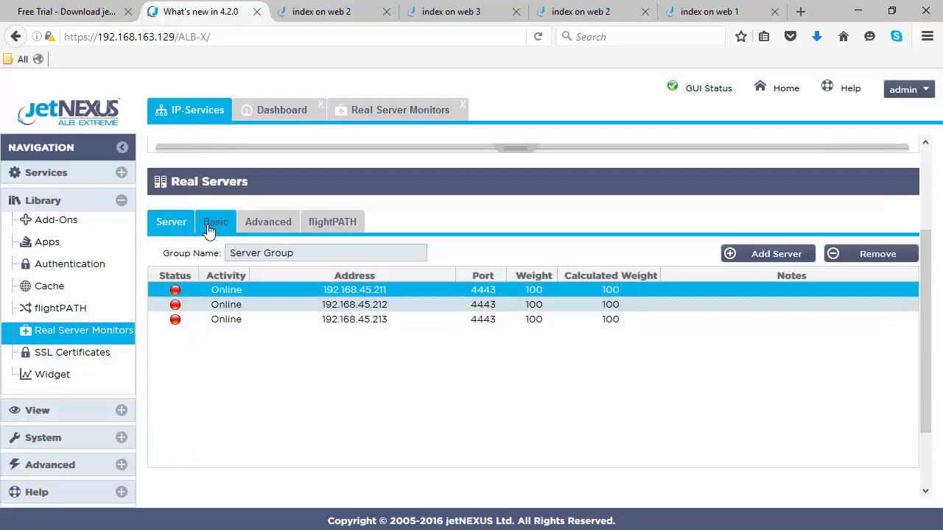
Step: Swap the real server group's monitor from 200OK to snicert1, apply, and check server status
click(216, 222)
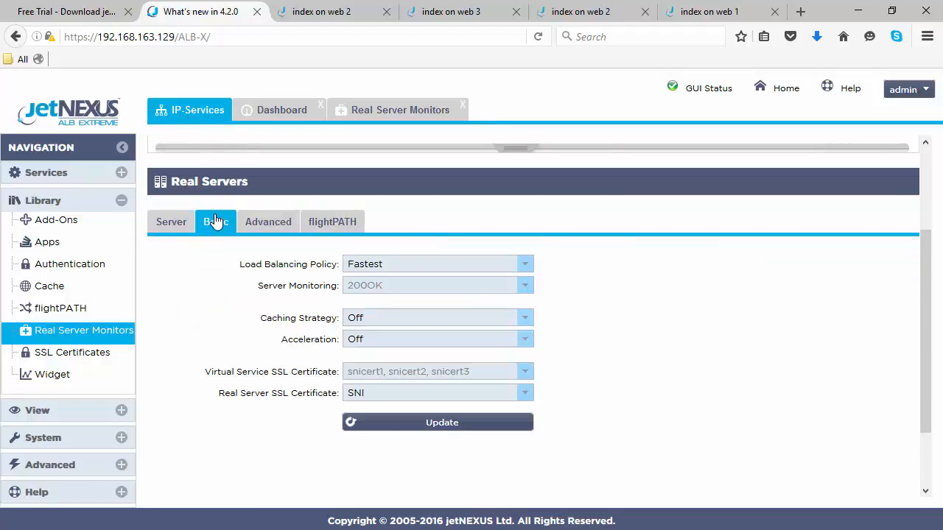
click(170, 222)
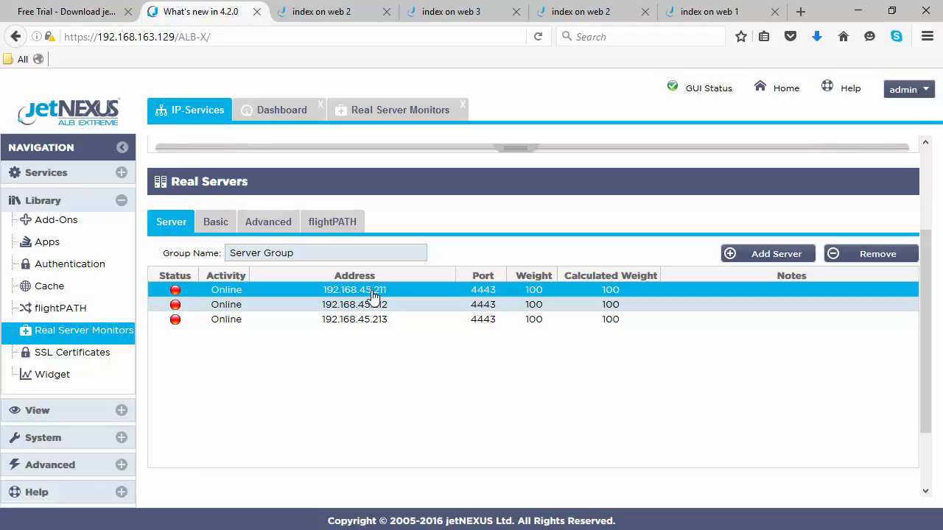
click(216, 221)
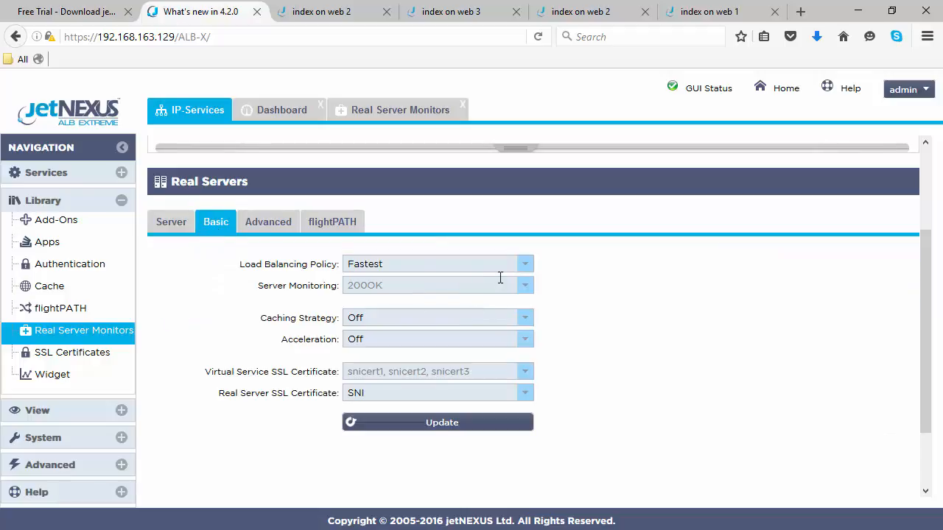
click(522, 288)
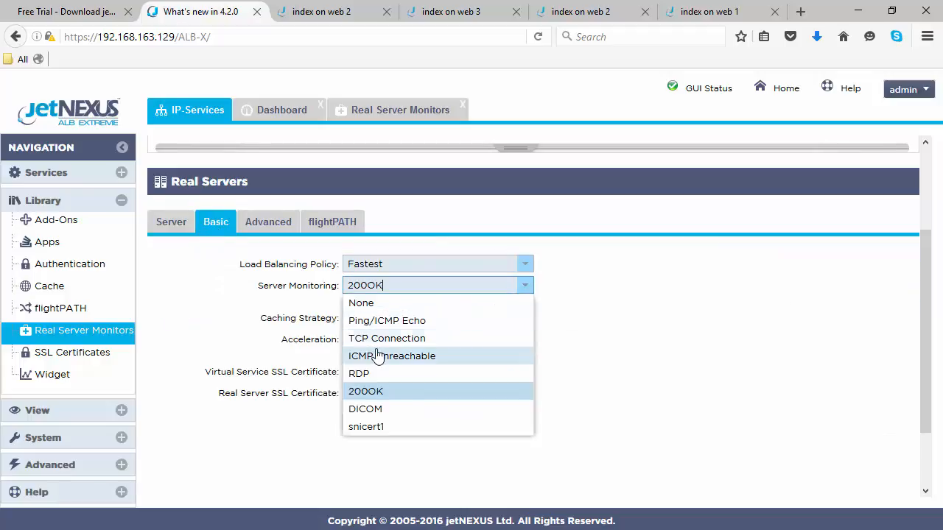
click(407, 396)
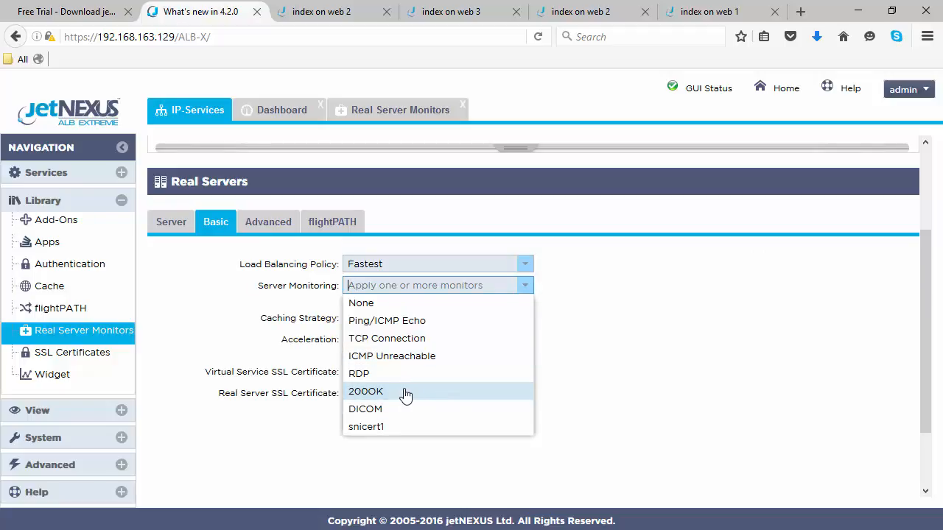
click(386, 429)
click(666, 356)
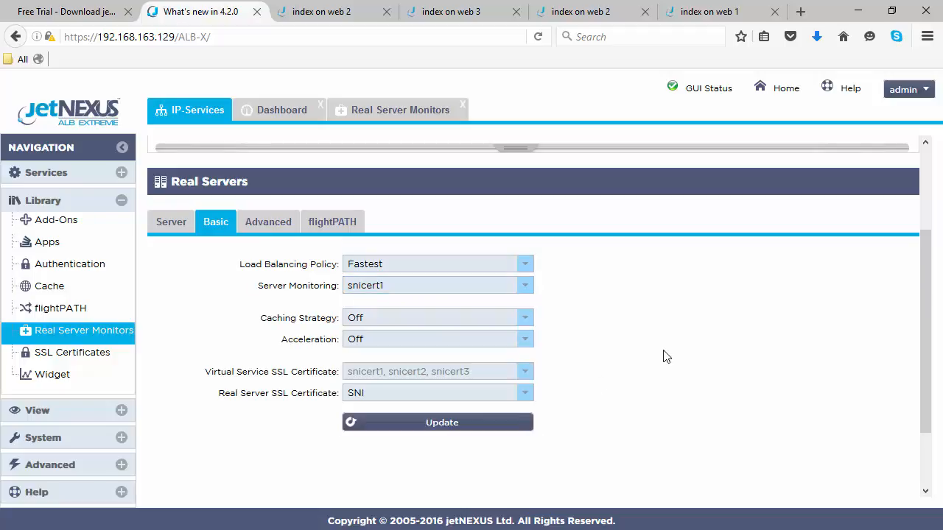
click(448, 429)
click(173, 226)
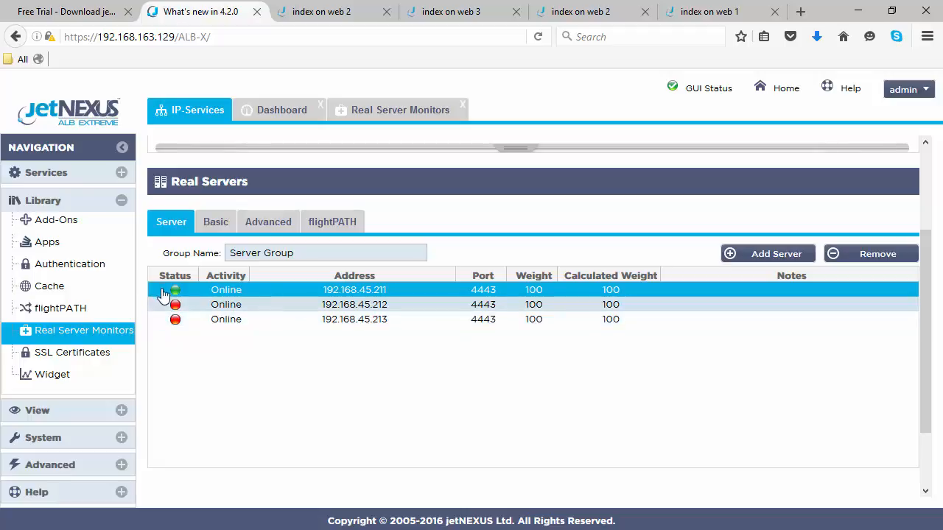
Step: Check the Basic settings with snicert1 and confirm only 192.168.45.211 is healthy, then go to the web 2 page
click(216, 224)
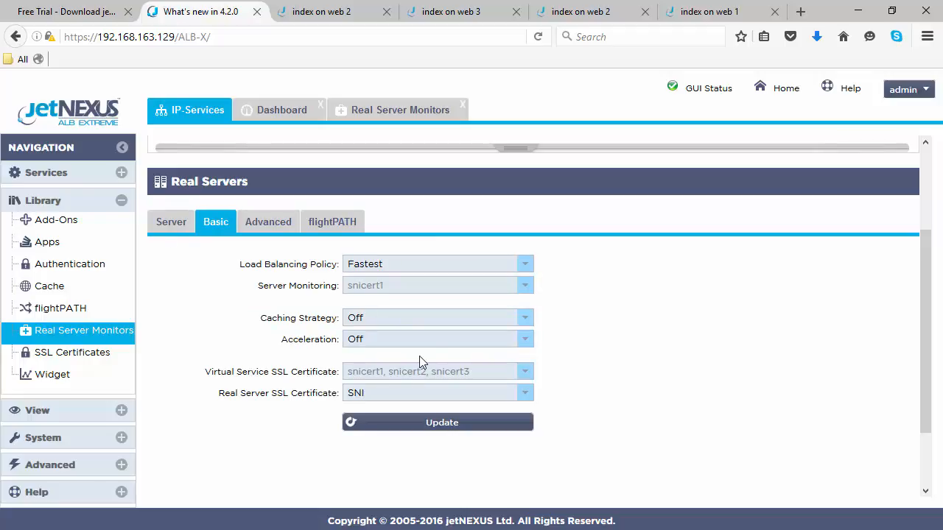
mouse_move(352, 378)
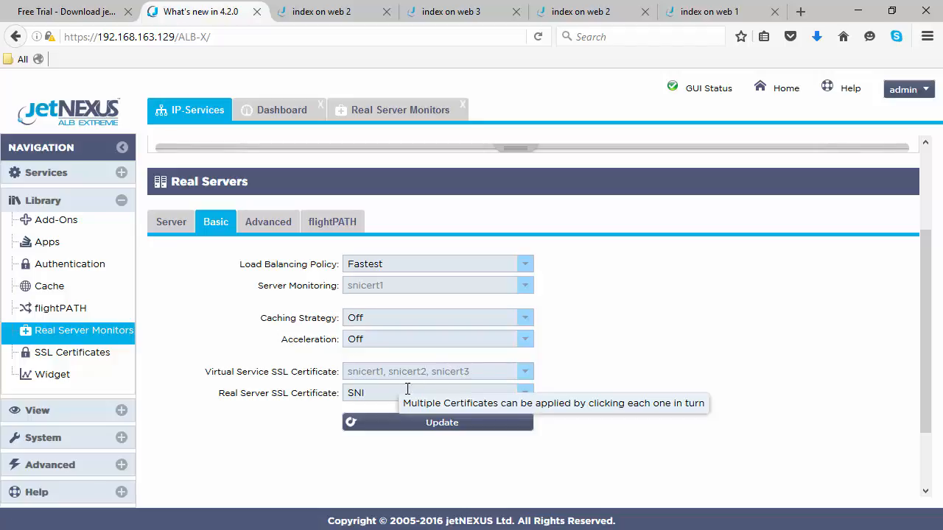
click(176, 229)
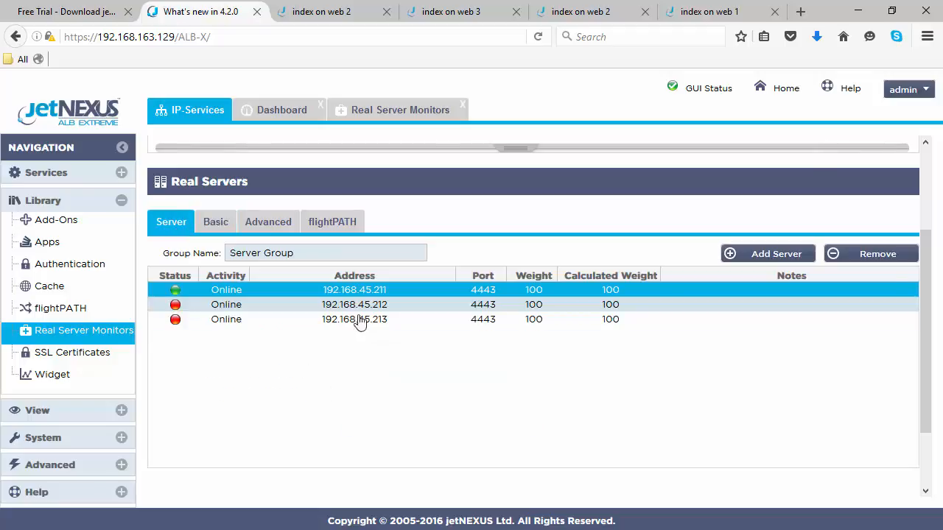
click(345, 13)
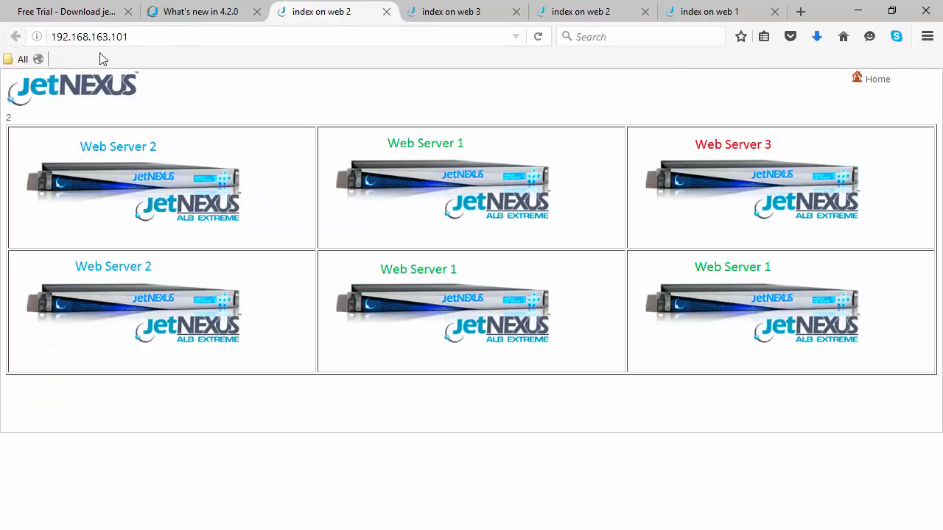
Step: Close the web 2 tab, then load and reload snicert1.com:4443, which shows only Web Server 1
click(386, 12)
click(171, 36)
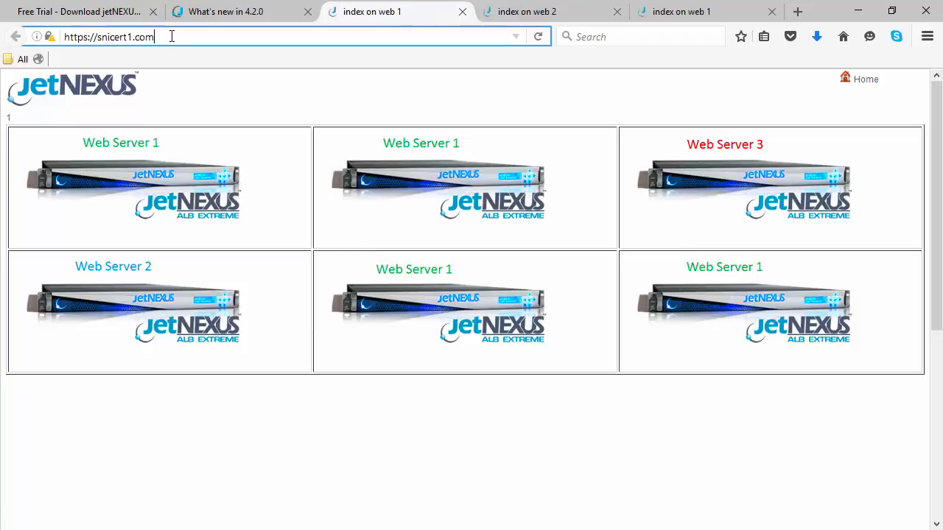
text(:)
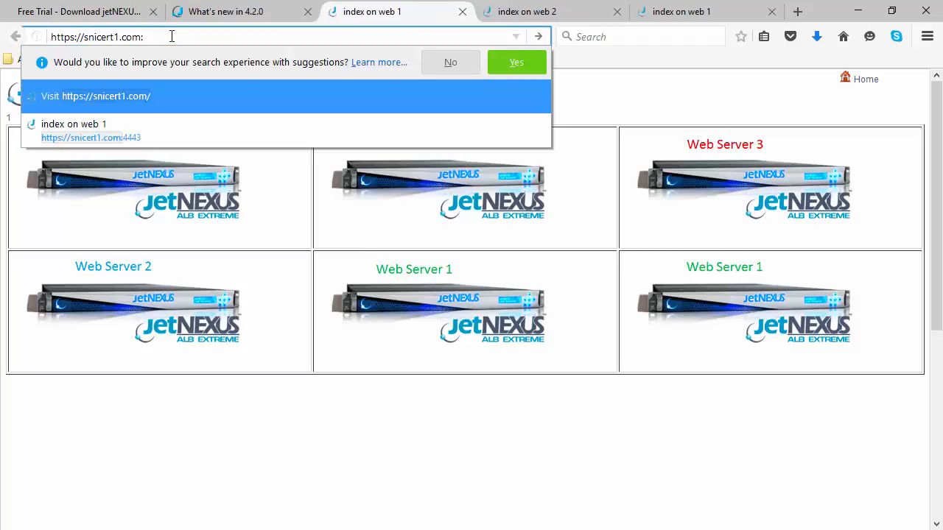
text(4443)
key(Return)
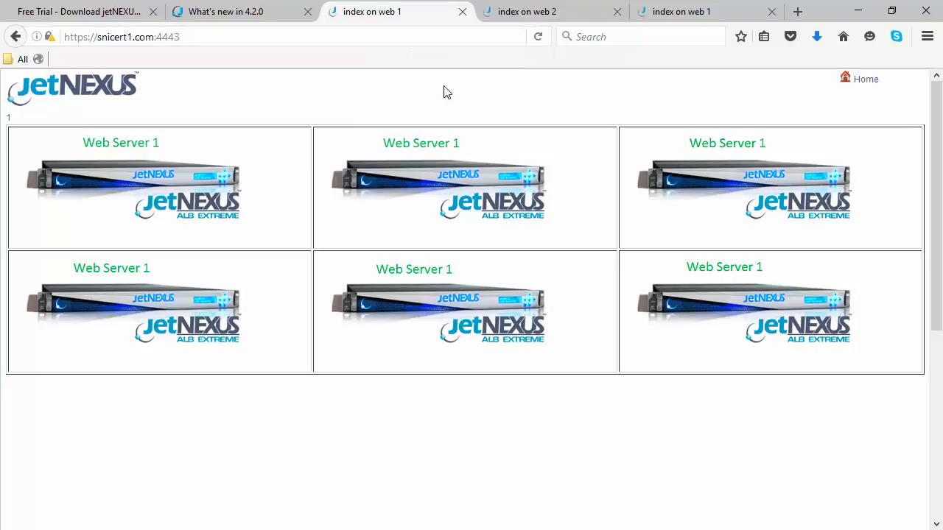
key(F5)
key(F5)
Step: Load snicert2.com:4443 and add a security exception for its self-signed certificate
key(ctrl+Tab)
click(231, 38)
click(232, 39)
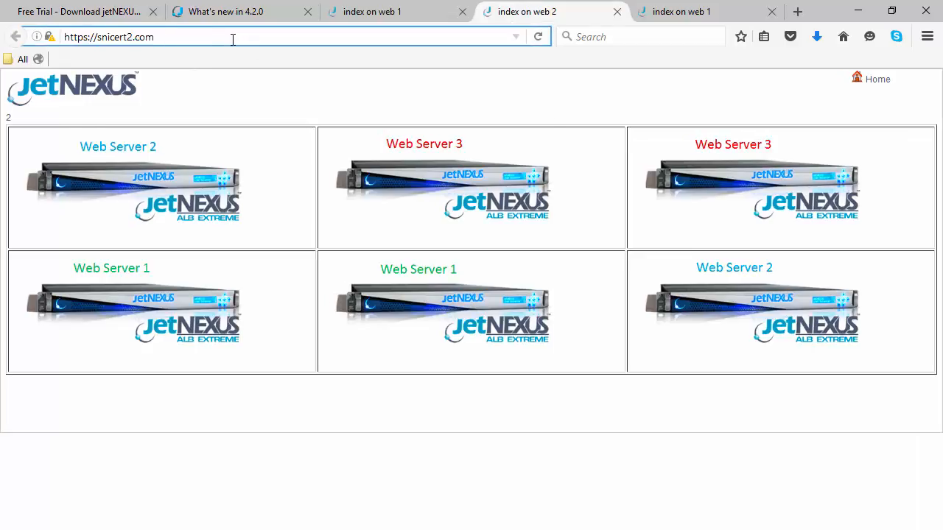
text(:4443)
key(Return)
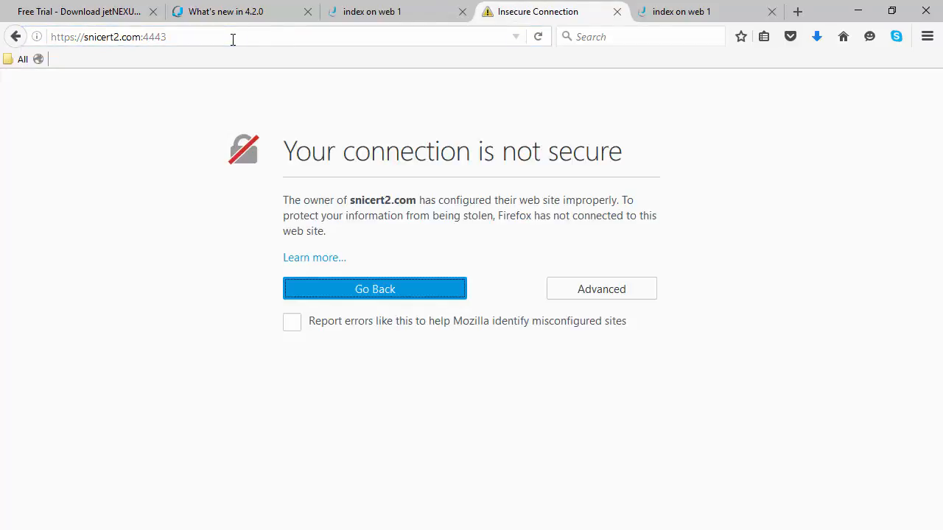
click(638, 295)
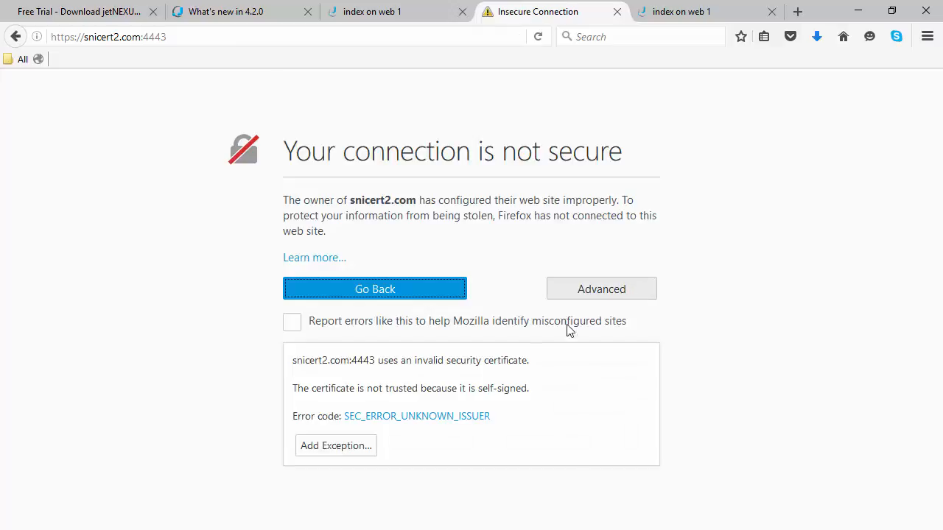
click(325, 448)
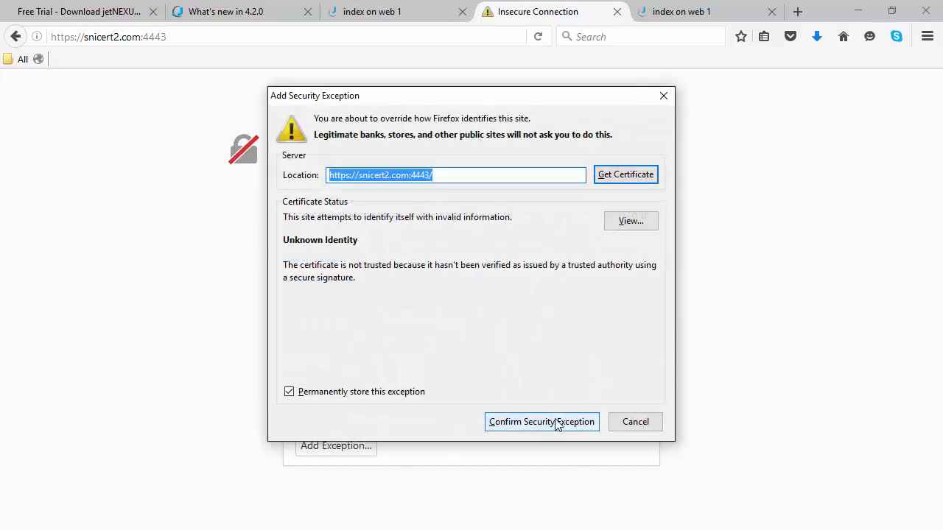
click(558, 422)
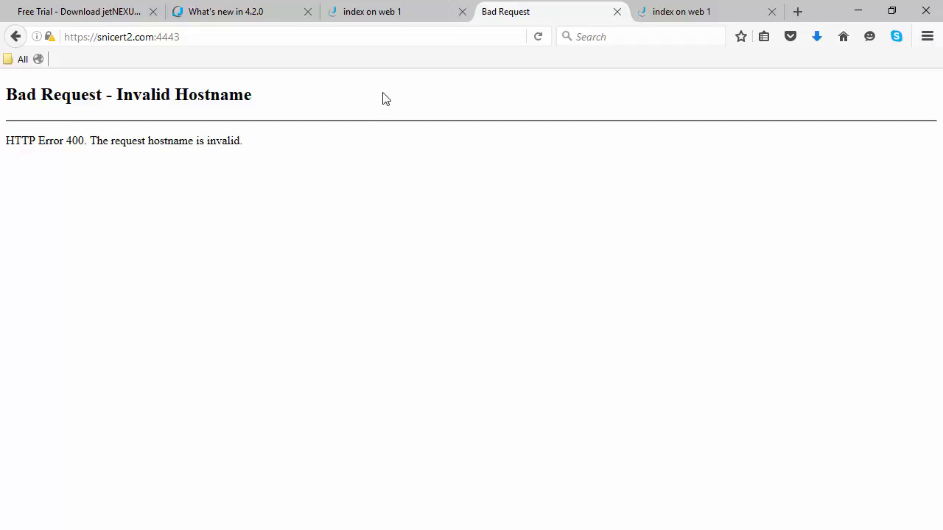
Step: View the empty Library > Authentication server and rule lists, then return to the snicert1 test page
click(270, 13)
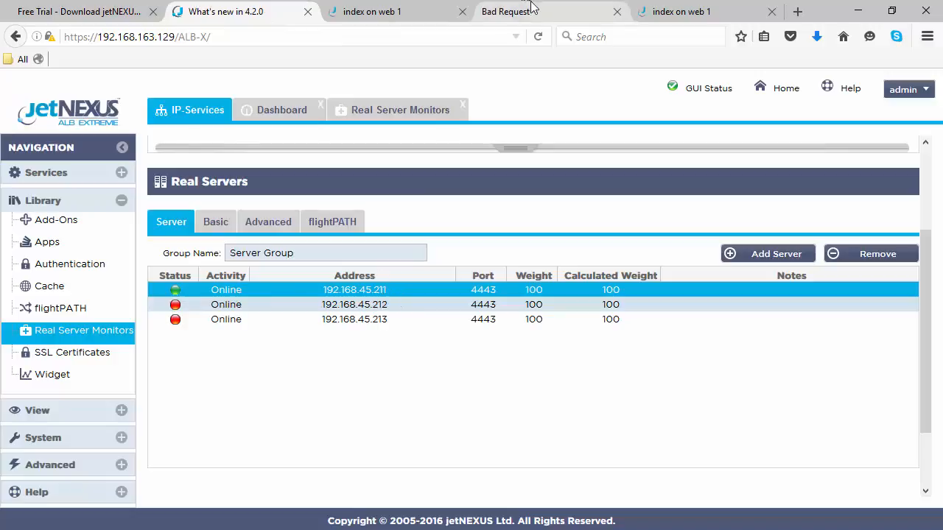
click(549, 14)
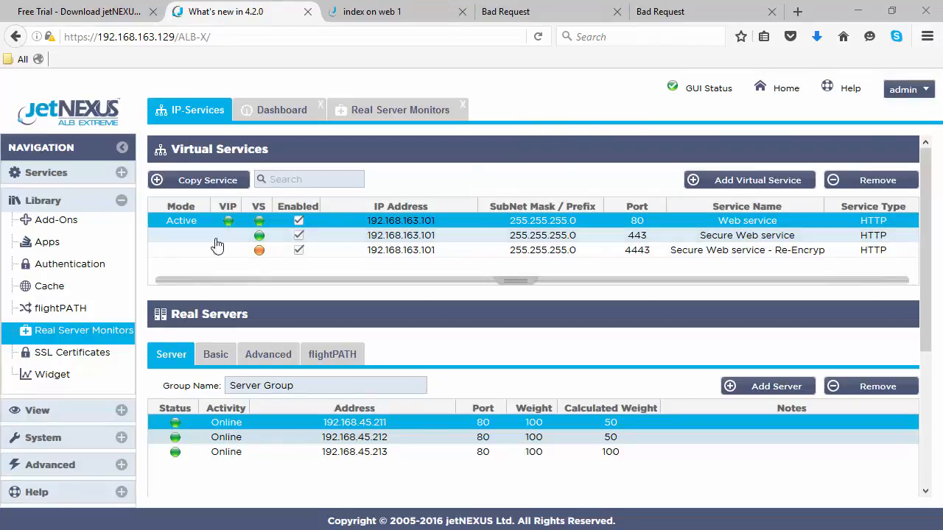
click(77, 270)
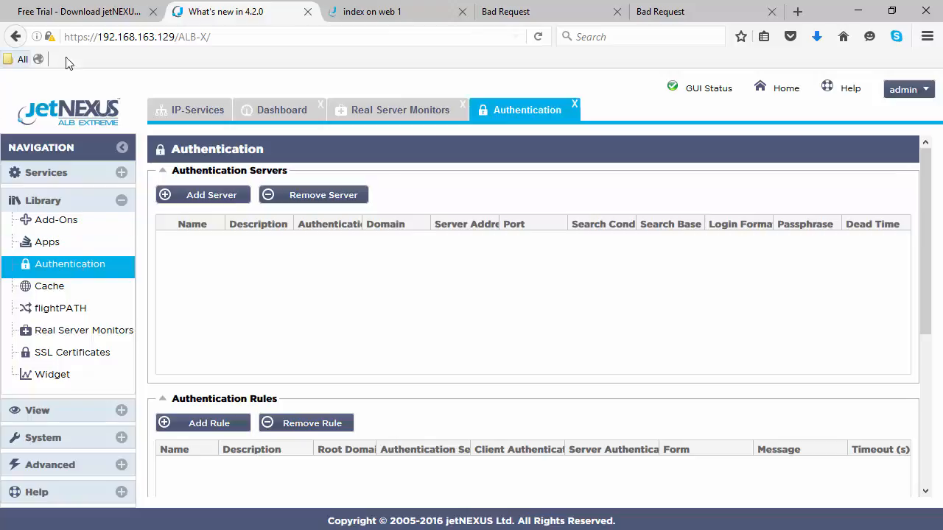
click(442, 13)
Step: Review the virtual services and real servers in the admin page, then return to the snicert1 page
click(206, 38)
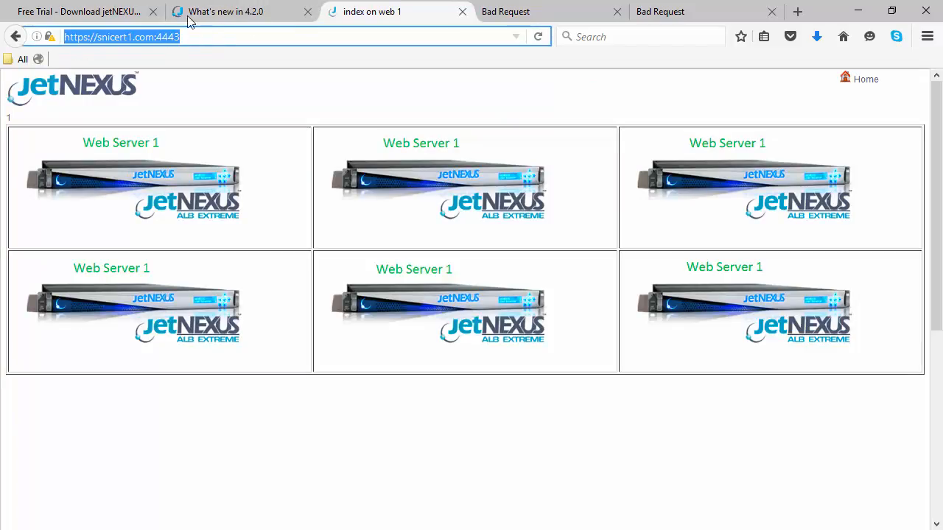
click(227, 15)
click(201, 109)
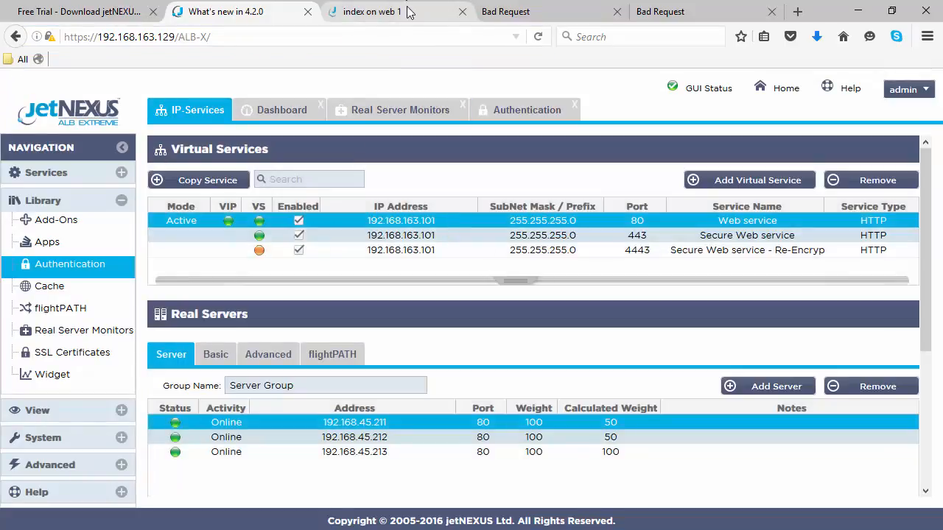
click(409, 14)
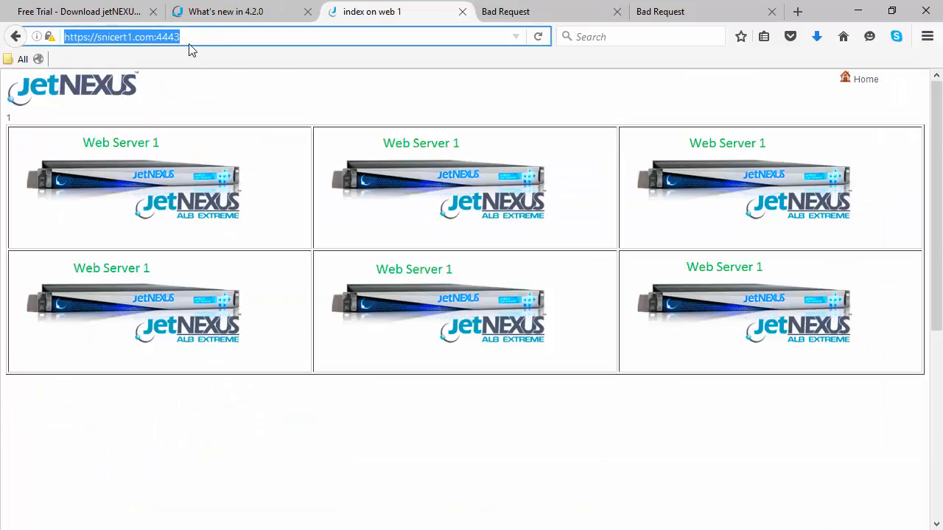
click(123, 41)
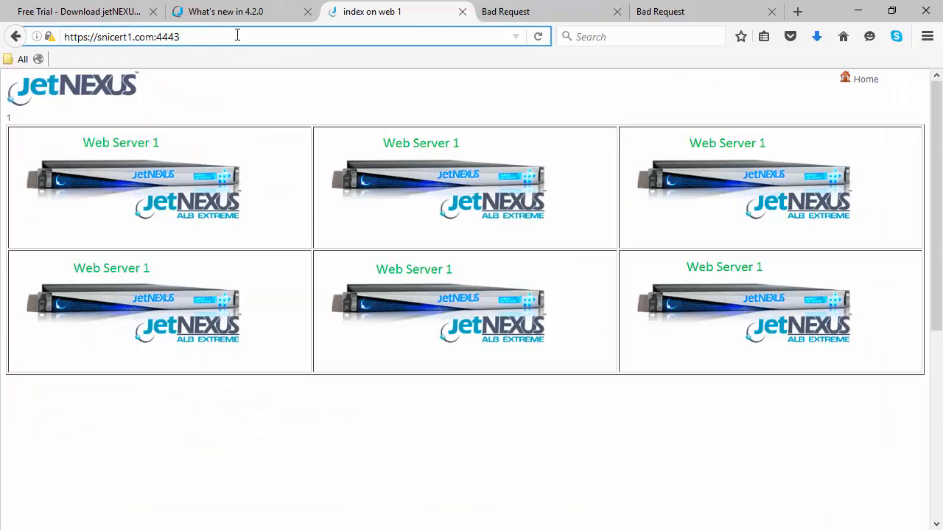
drag(229, 34, 17, 30)
text(htt)
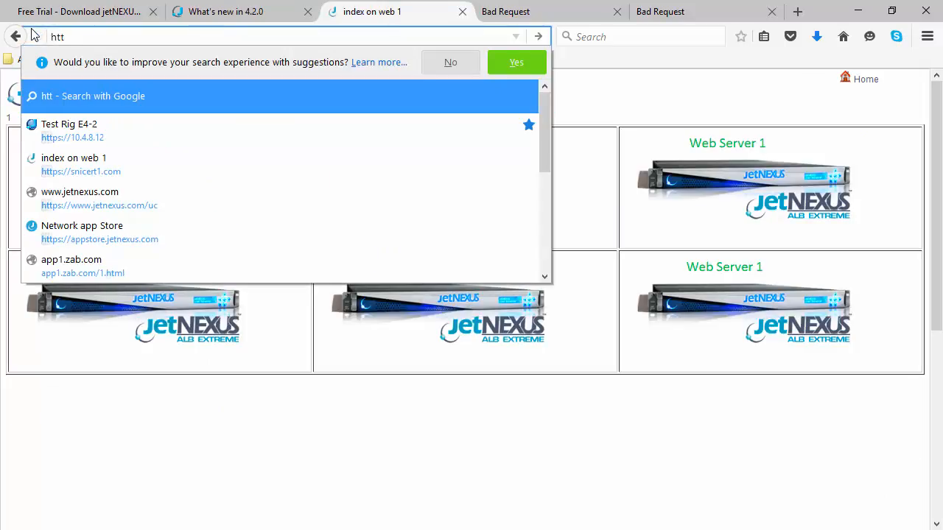
text(p://sni)
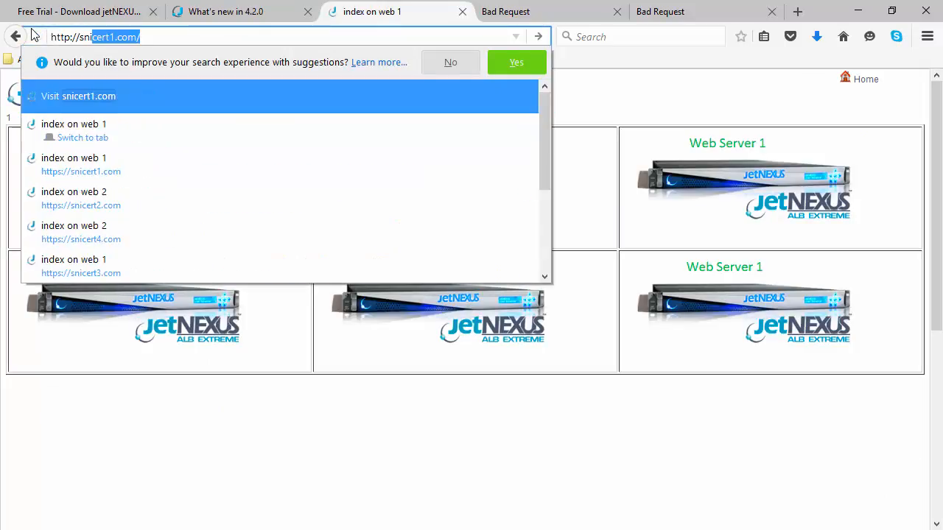
text(cert1.com)
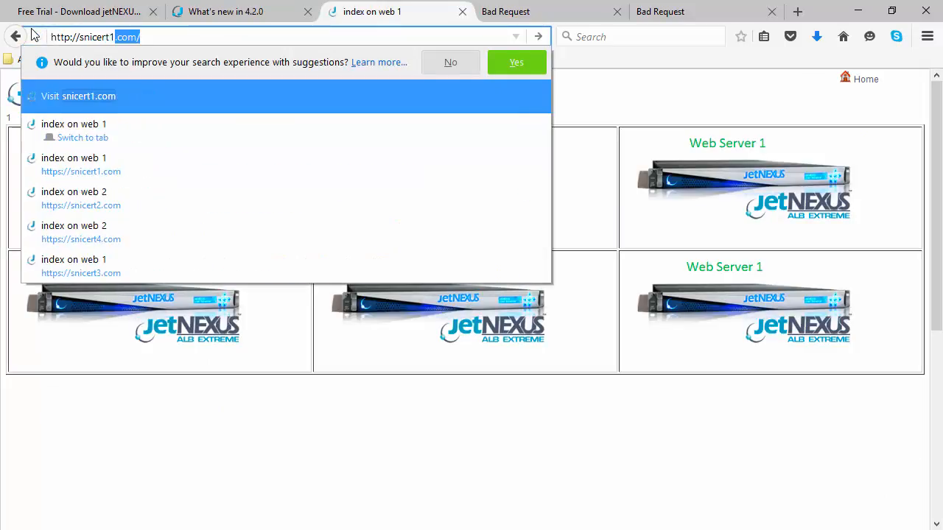
key(Return)
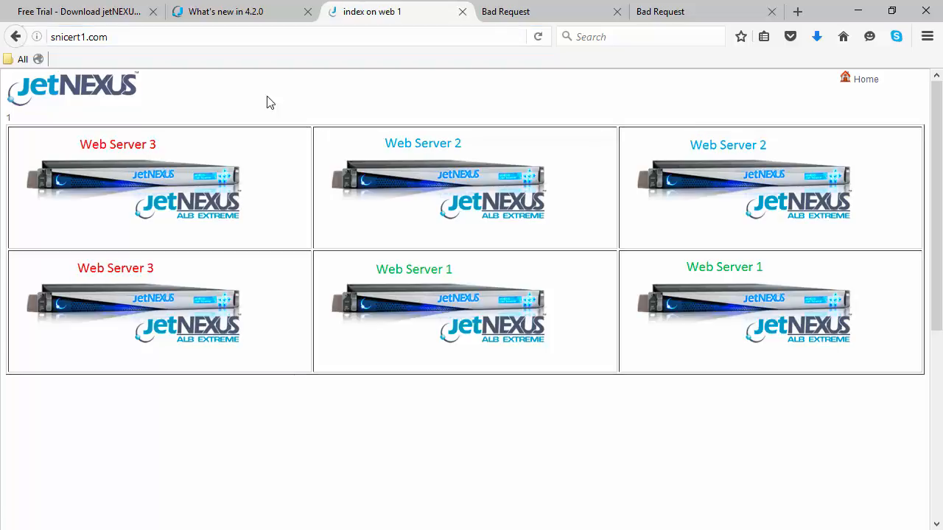
Step: Close both Bad Request tabs and reload snicert1.com to see another web server answer
drag(44, 37, 42, 37)
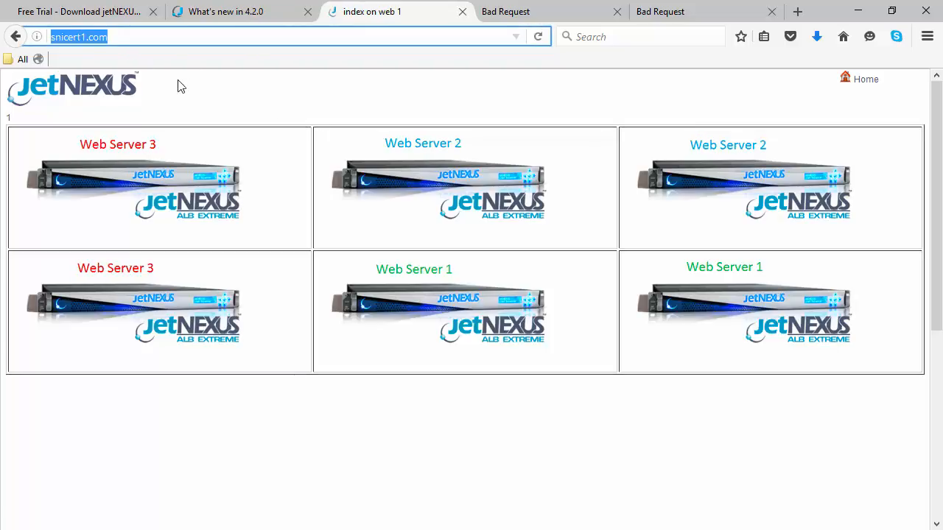
click(274, 12)
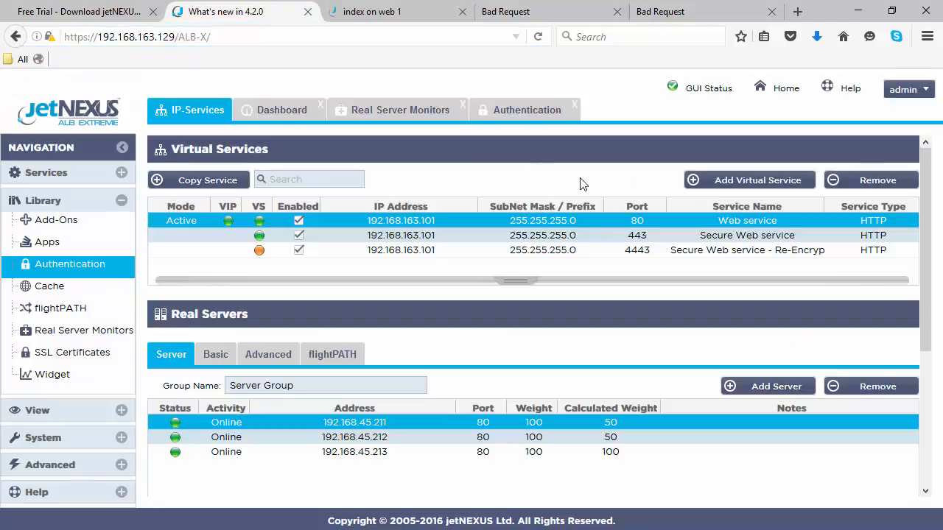
click(451, 20)
click(582, 11)
click(615, 13)
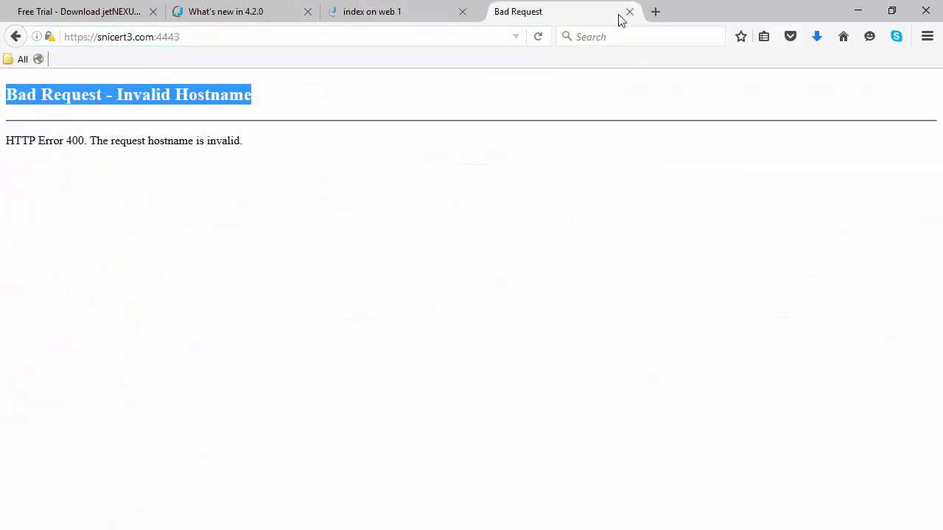
click(616, 13)
click(305, 82)
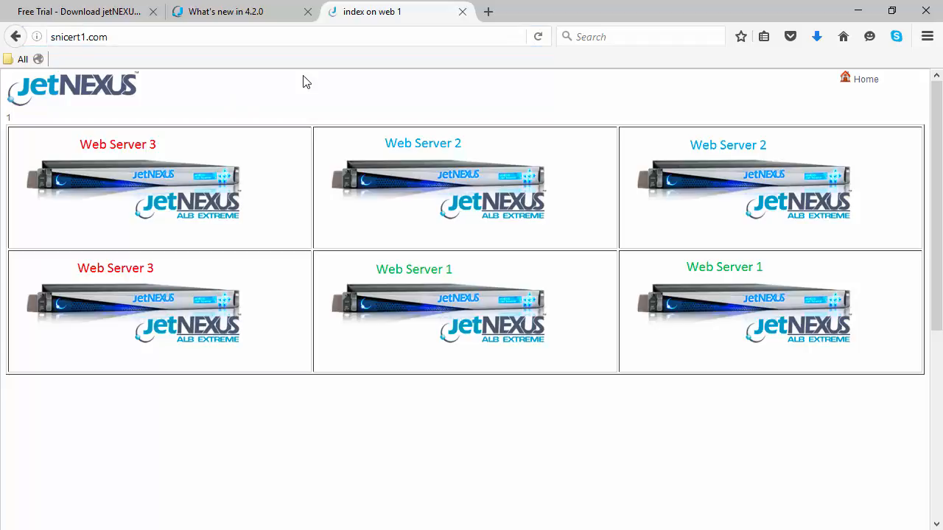
key(F5)
key(F5)
key(F5)
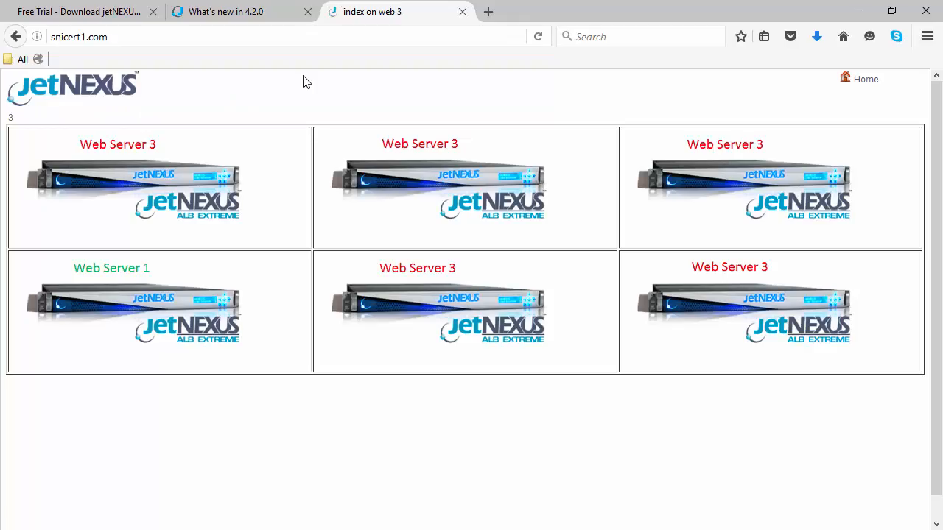
Step: Copy the app1.jnwork.com address and load app2.jnwork.com in a new tab
key(F5)
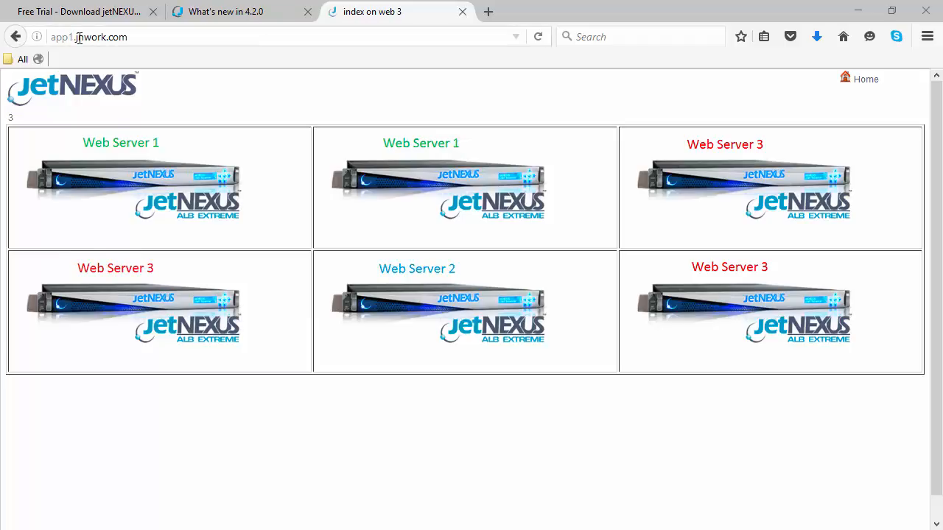
double_click(52, 37)
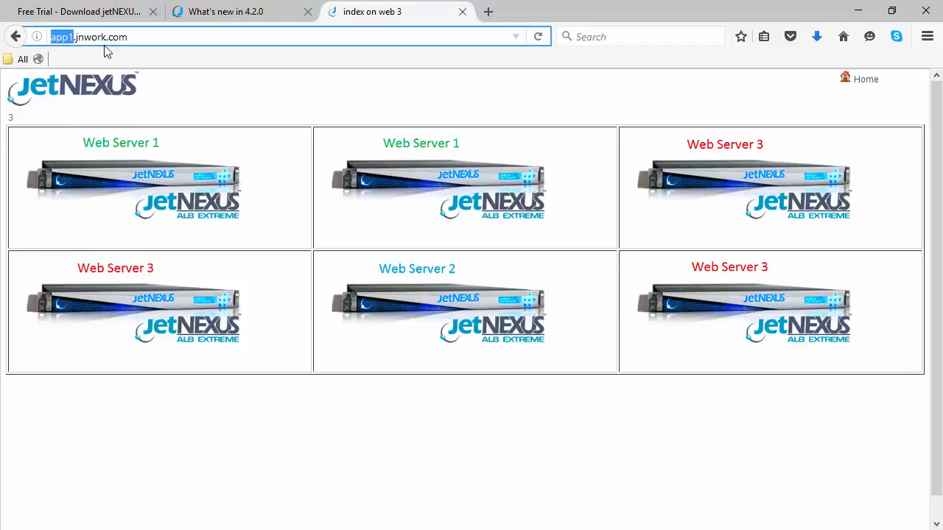
click(154, 40)
drag(143, 36, 31, 37)
key(ctrl+c)
click(489, 12)
key(ctrl+v)
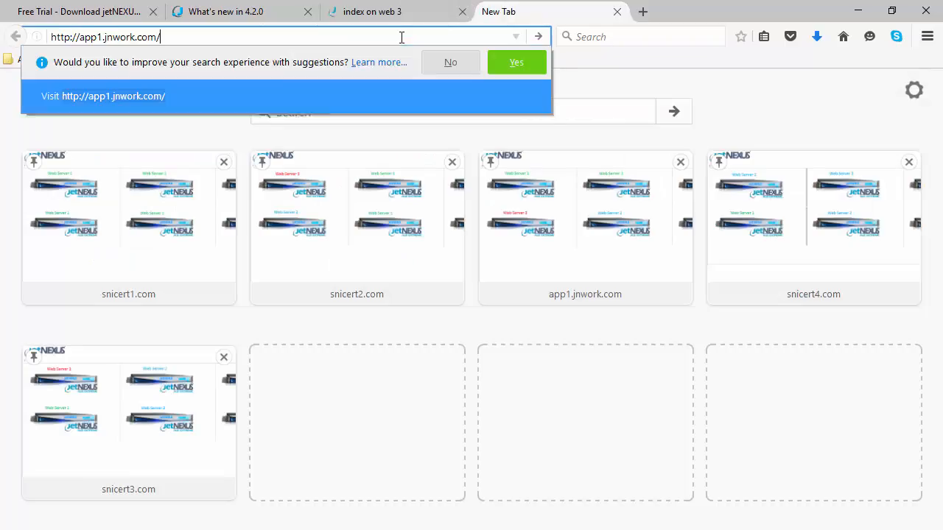
click(101, 39)
key(BackSpace)
text(2)
key(Return)
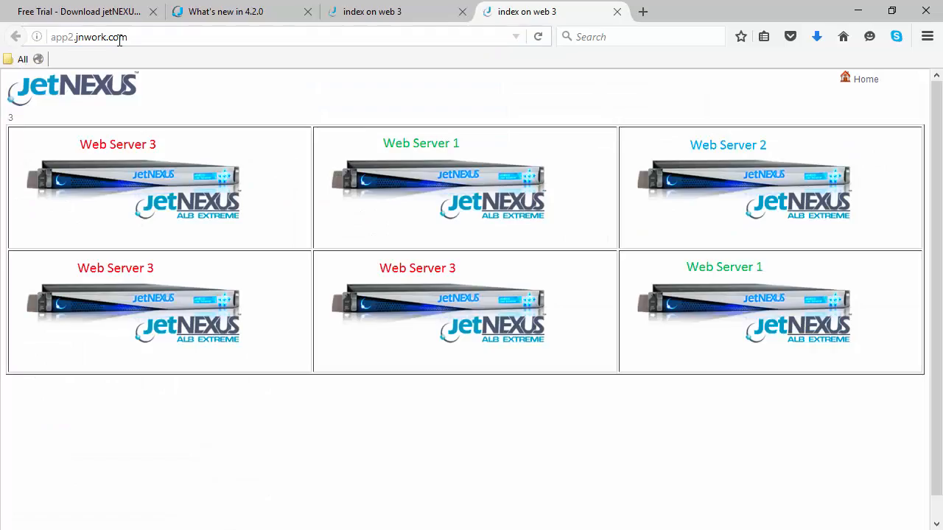
Step: Load app3.jnwork.com in another new tab
click(643, 12)
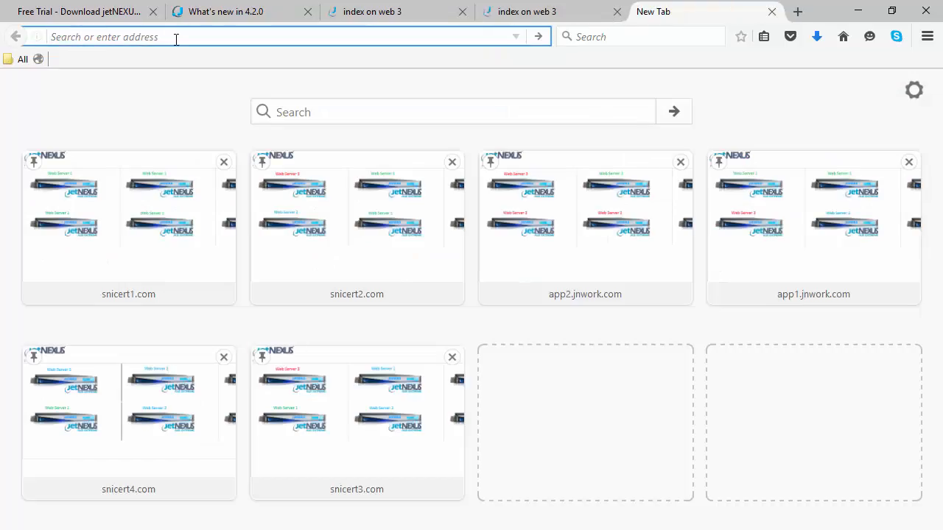
key(ctrl+v)
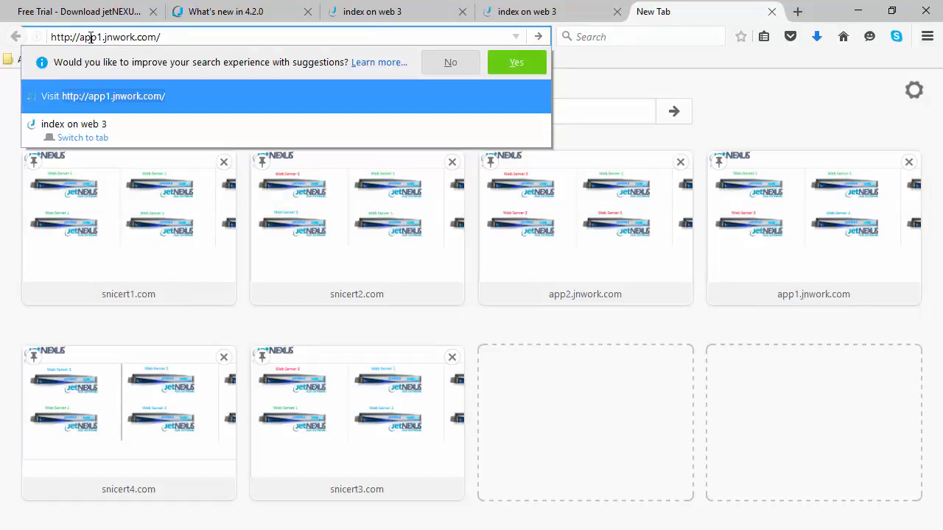
click(102, 36)
key(BackSpace)
text(3)
key(Return)
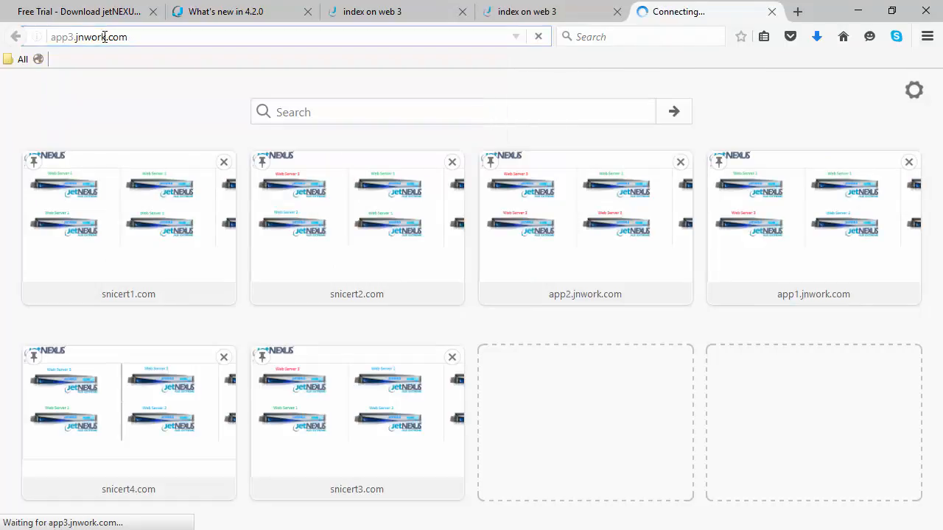
Step: Reload the app1, app2 and app3.jnwork.com tabs to see which web servers answer
click(417, 9)
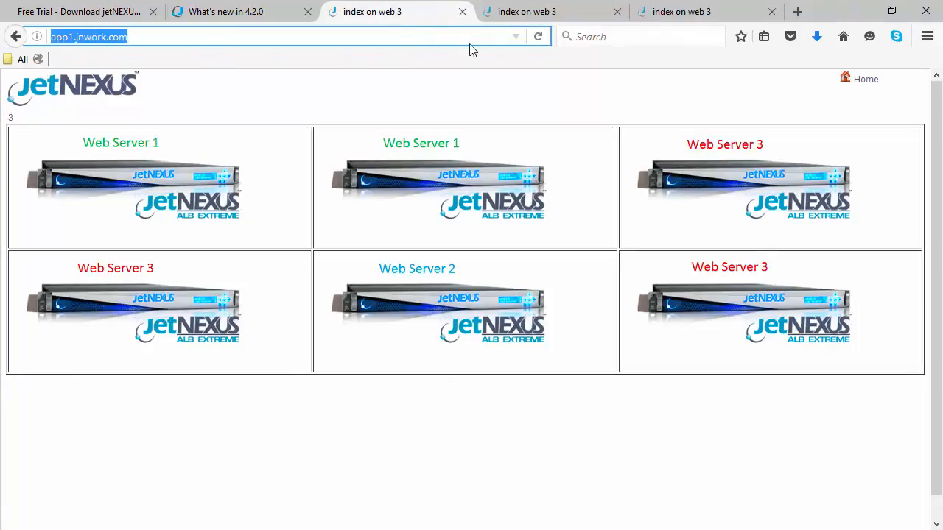
click(538, 37)
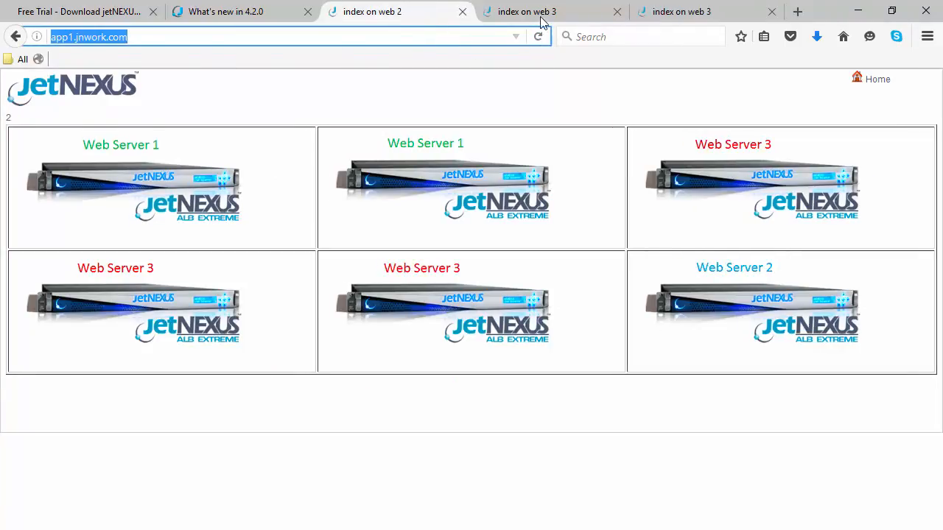
click(543, 21)
click(538, 37)
click(669, 12)
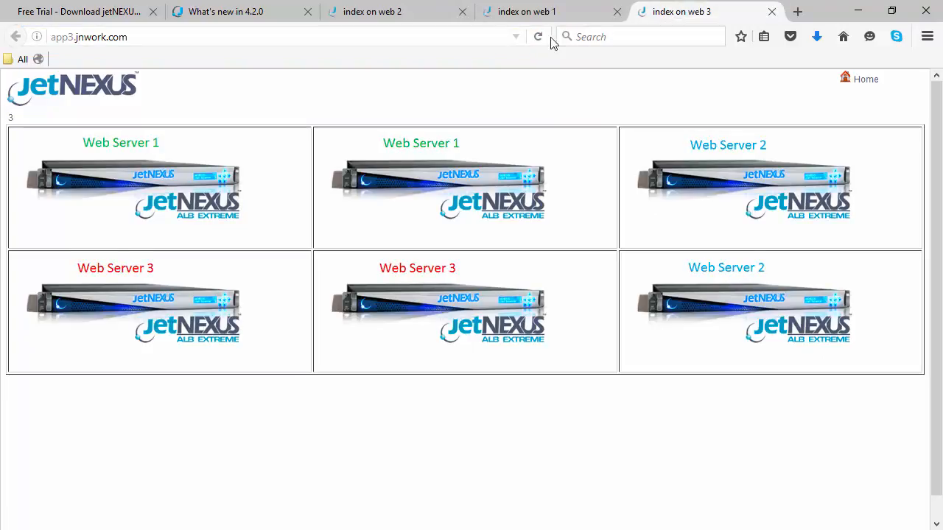
click(539, 37)
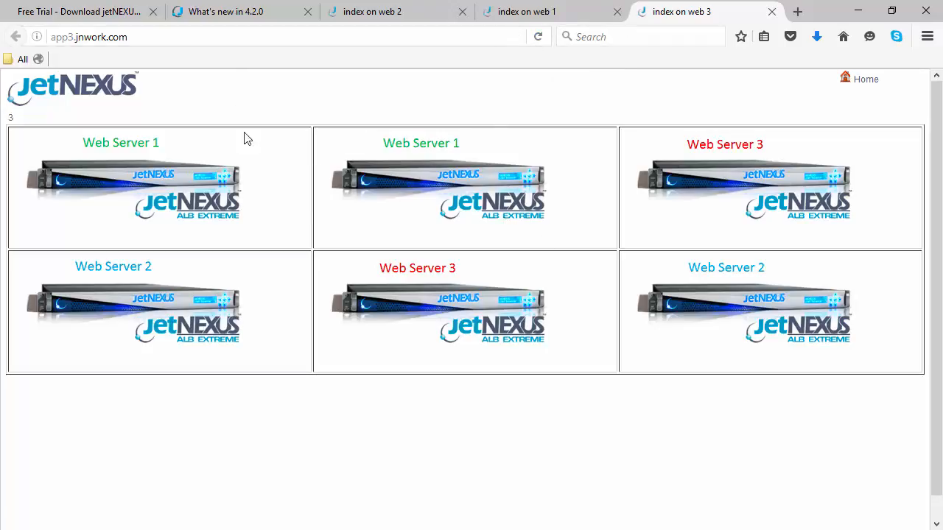
Step: Close the Real Server Monitors and Dashboard pages and add an authentication server named LDAPS
click(272, 12)
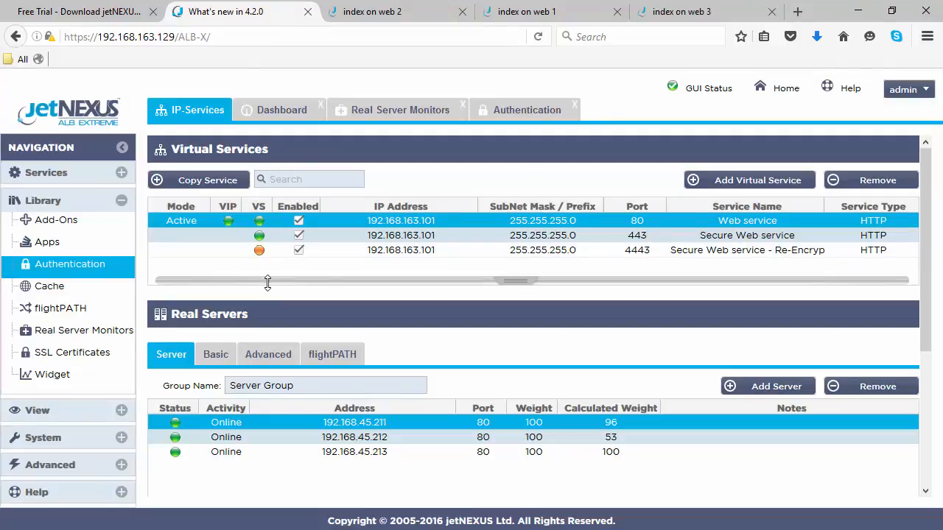
click(462, 104)
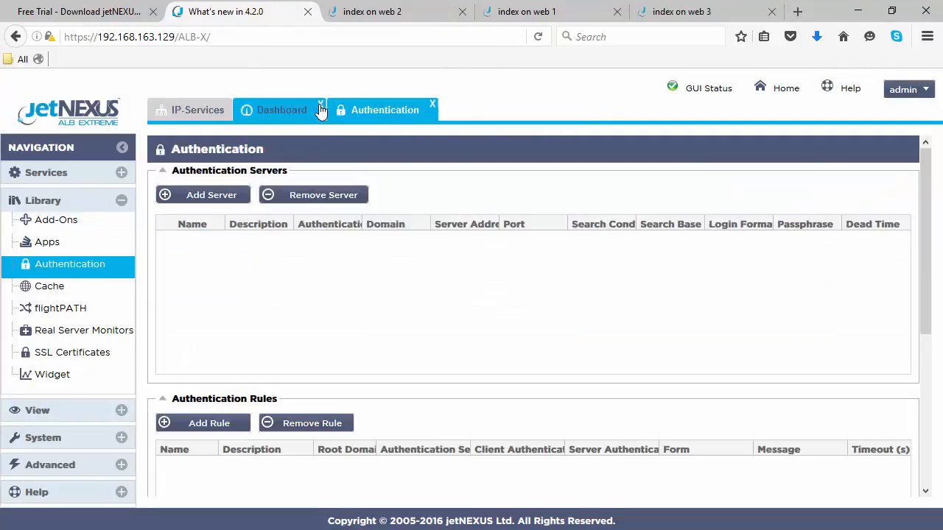
click(320, 106)
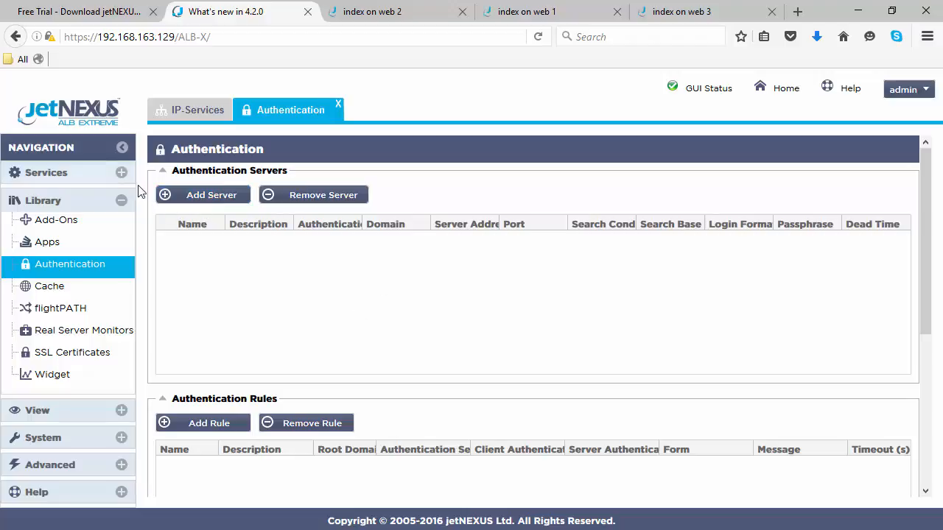
click(211, 196)
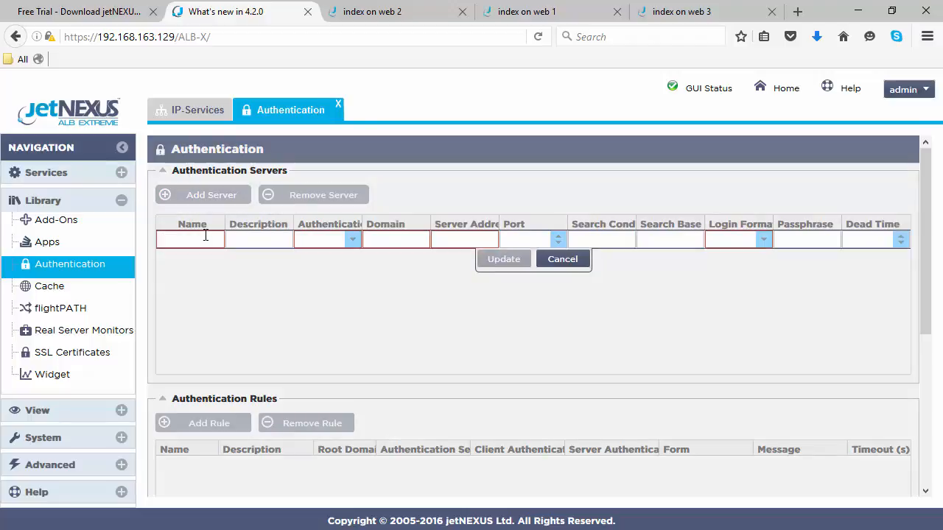
text(LD)
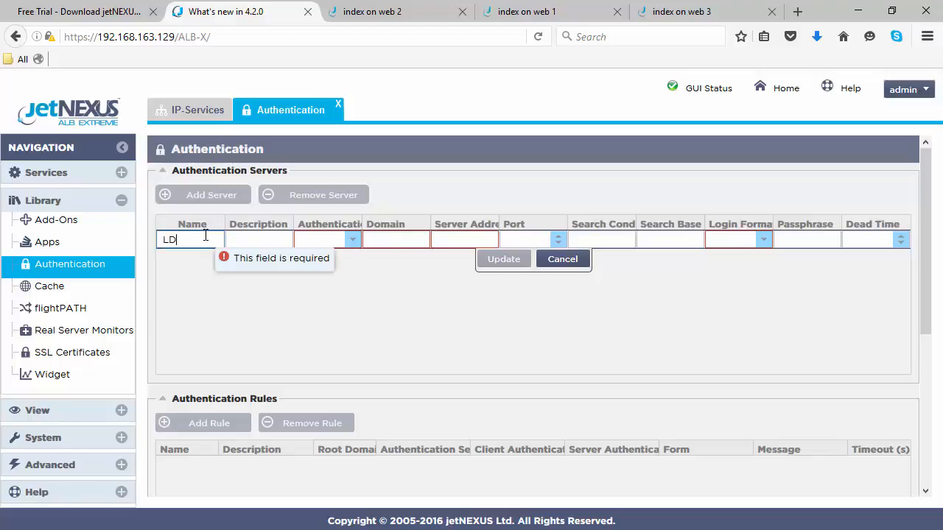
text(APS)
Step: Set type LDAPS, domain jetnexus, server 192.168.3.200, port 636, Username Only login, and save
click(344, 244)
click(353, 243)
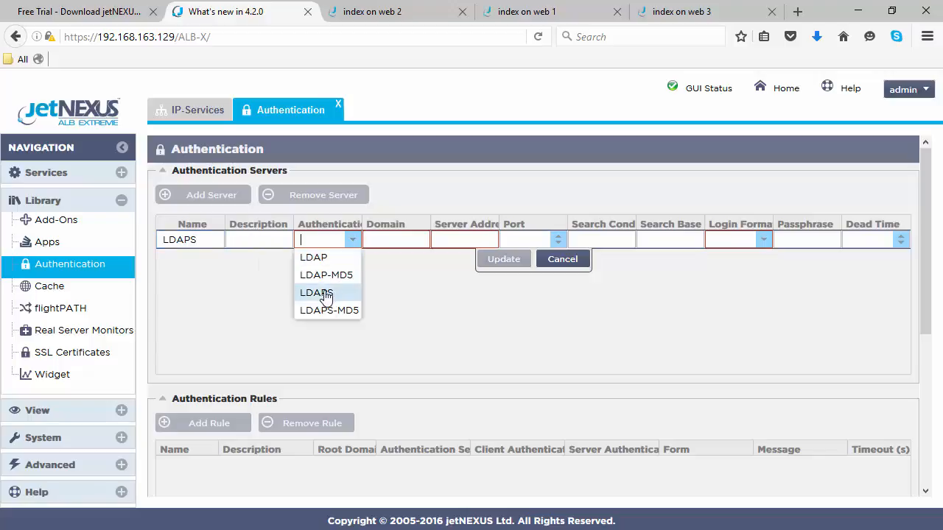
click(327, 299)
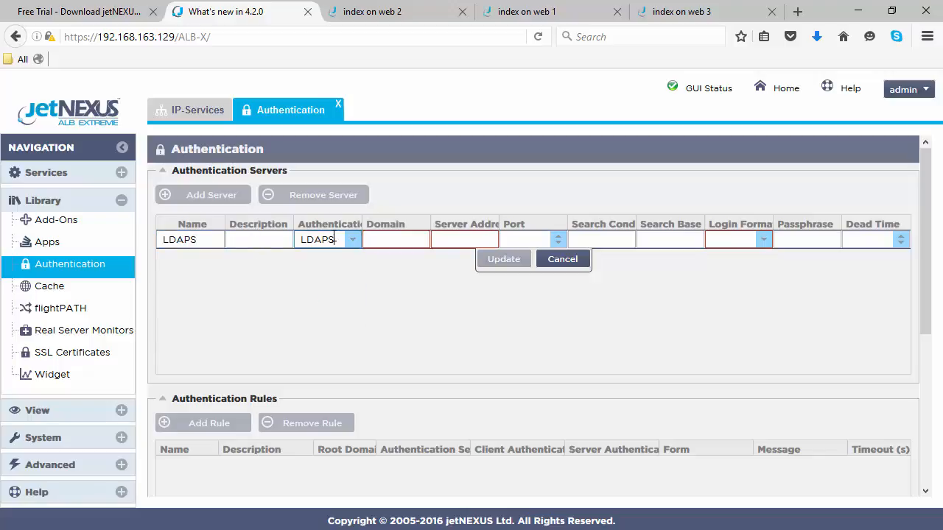
click(398, 240)
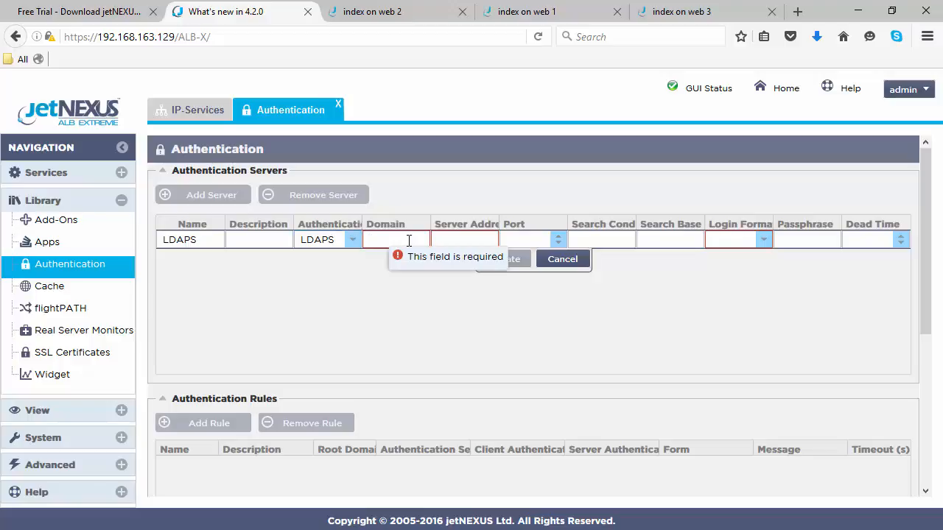
text(jetnexus0)
click(477, 236)
text(192.168.3)
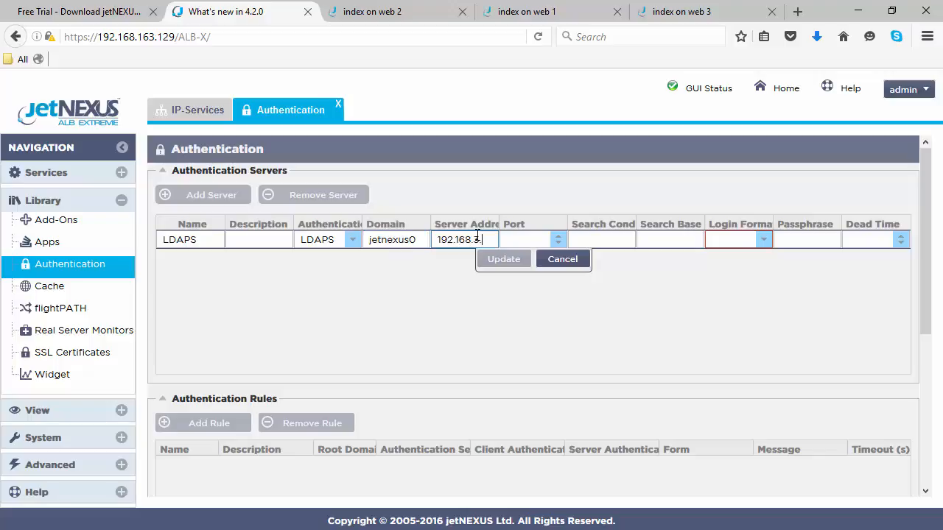
text(.200)
click(526, 238)
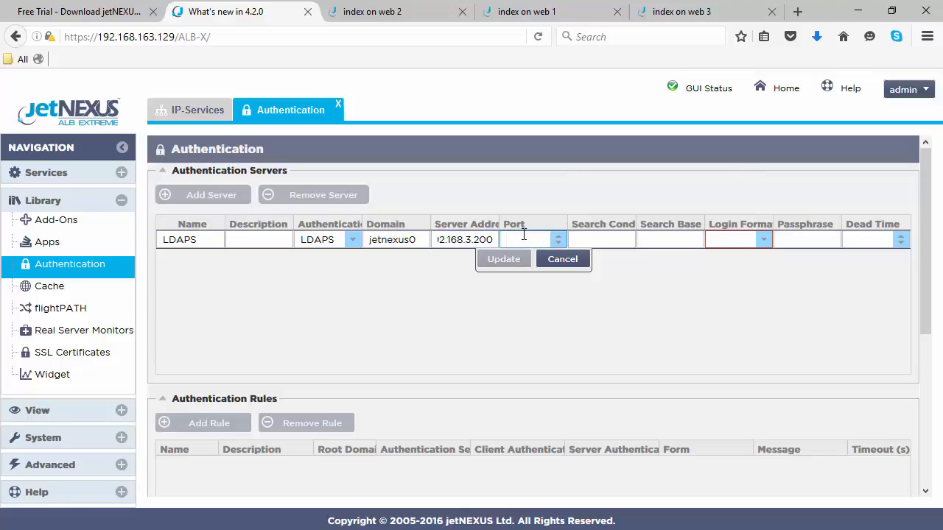
text(636)
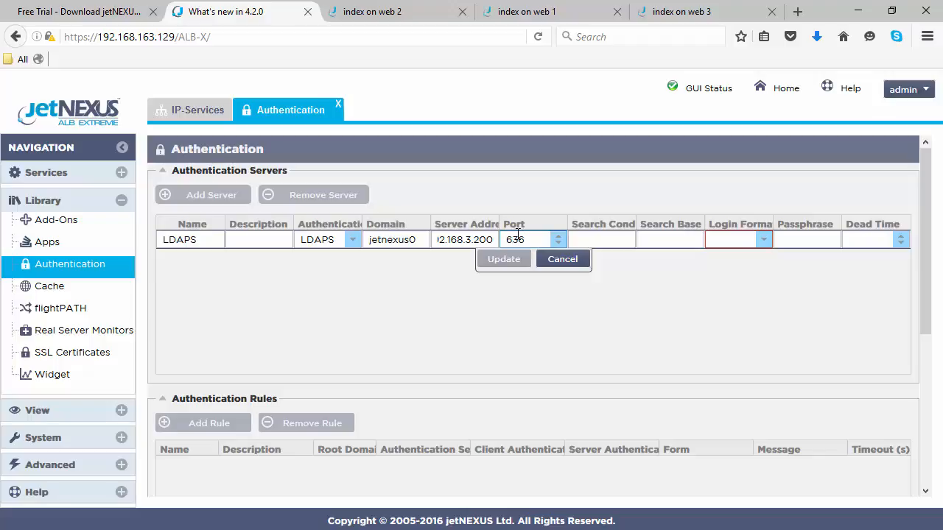
click(764, 240)
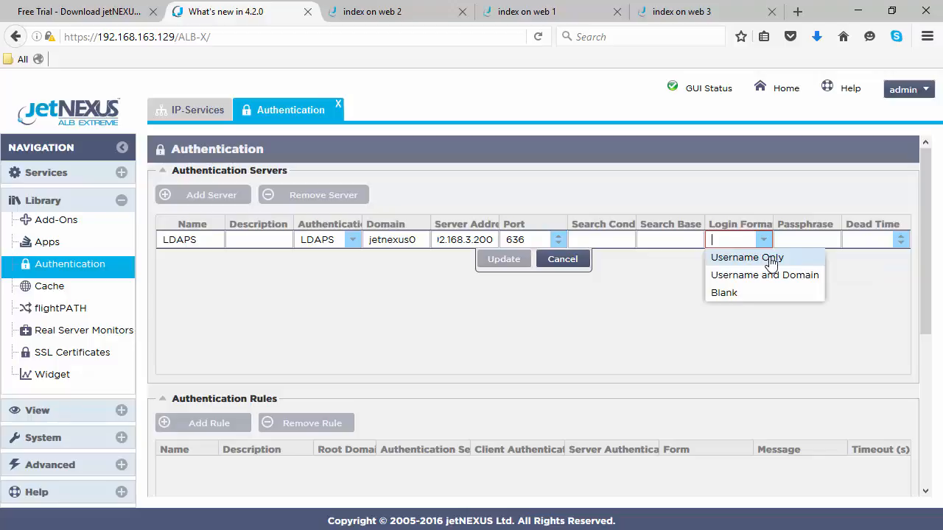
click(770, 262)
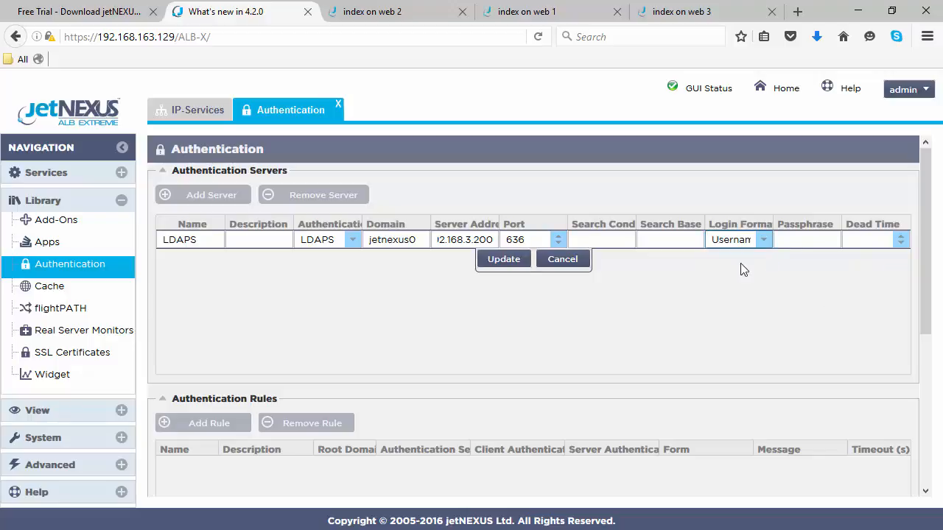
click(502, 261)
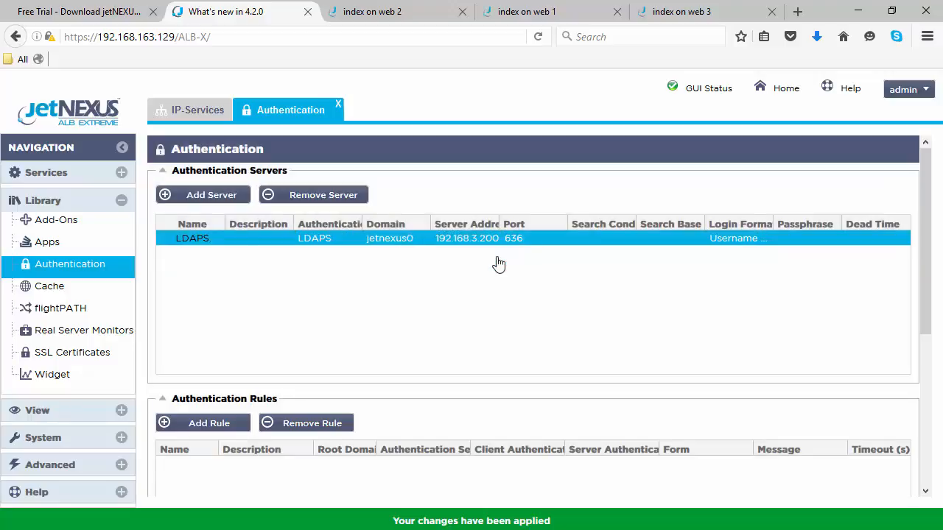
Step: Rename the server entry to LDAPS-Server and save it
double_click(208, 239)
click(202, 239)
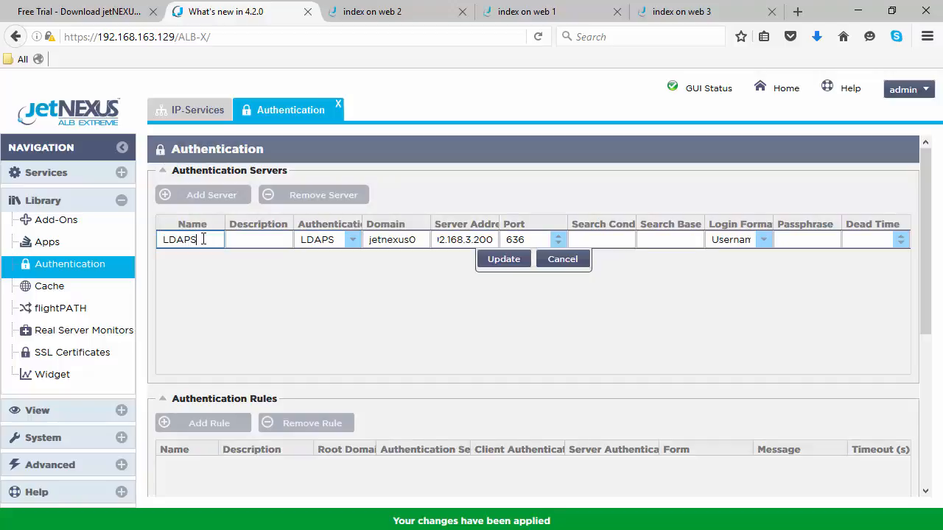
text(-Server)
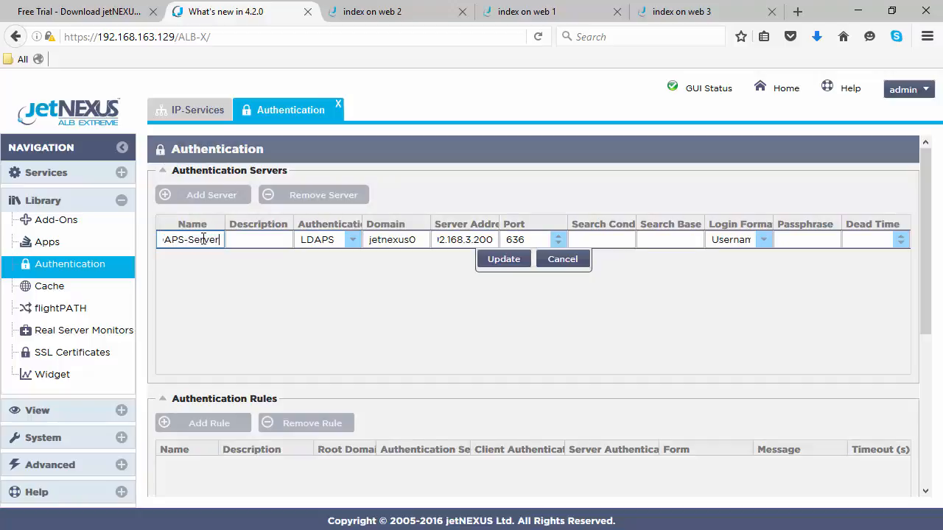
click(514, 259)
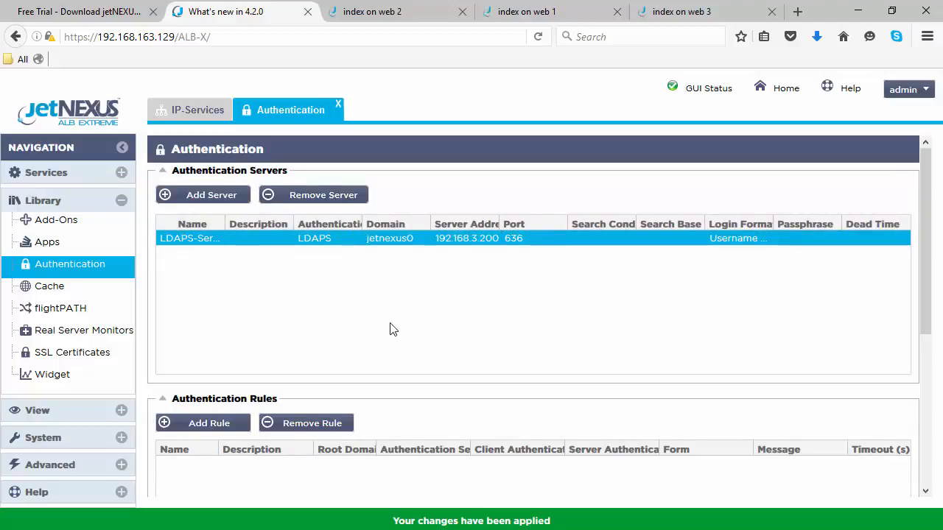
scroll(389, 329, down, 3)
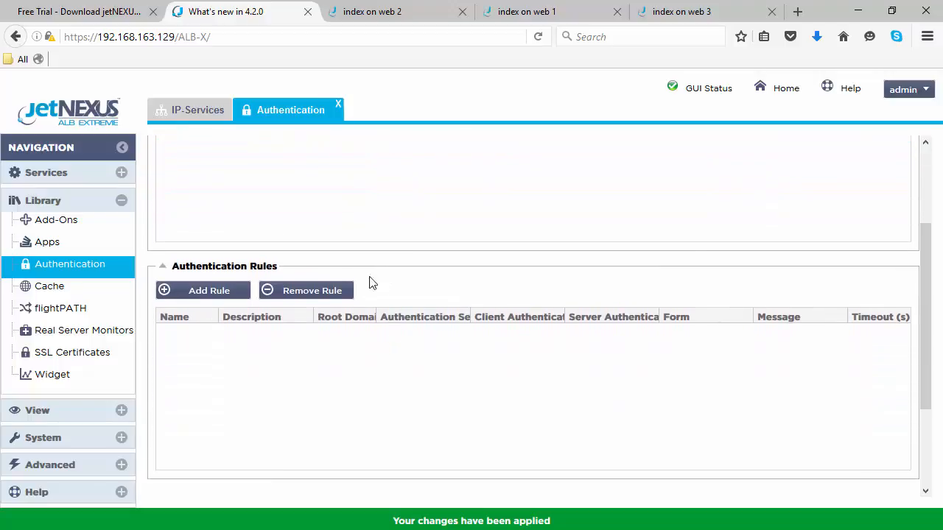
Step: Add an authentication rule LDAPS-Rule using LDAPS-Server with Forms client authentication
click(224, 293)
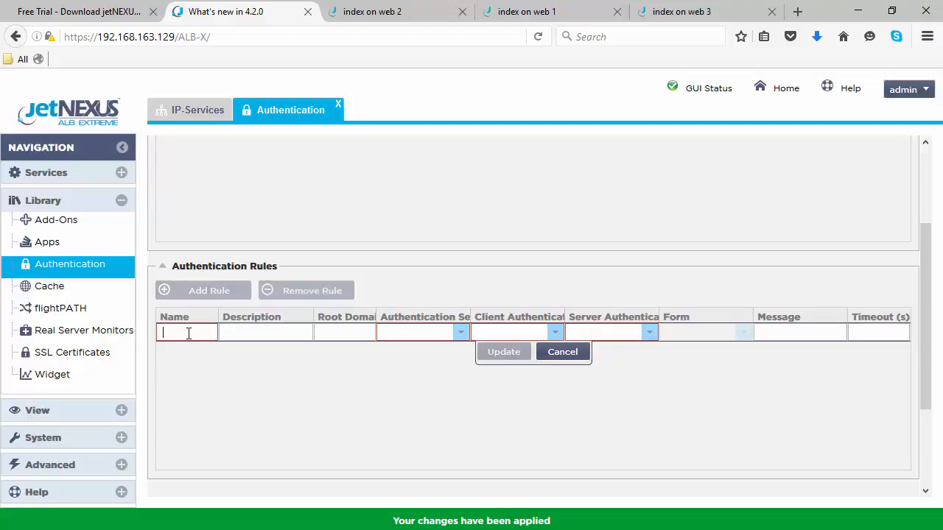
text(L)
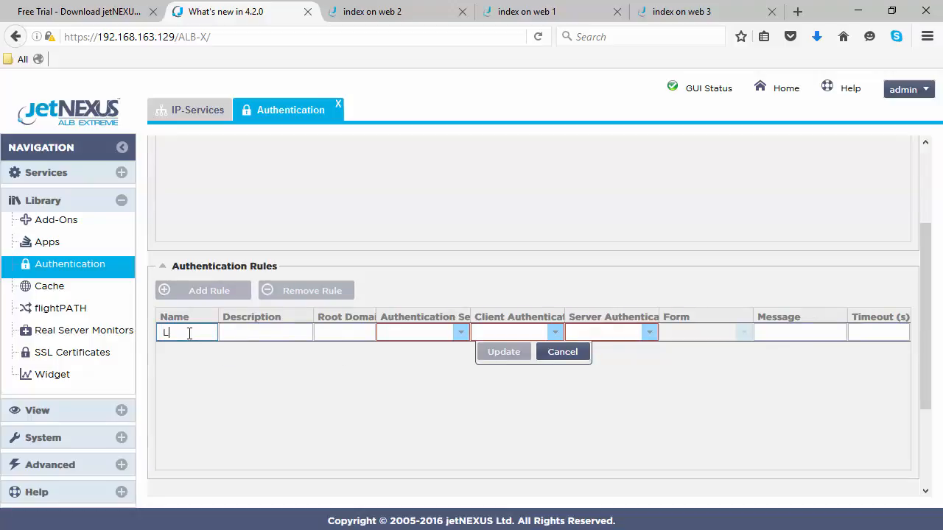
text(DAPS-Rule)
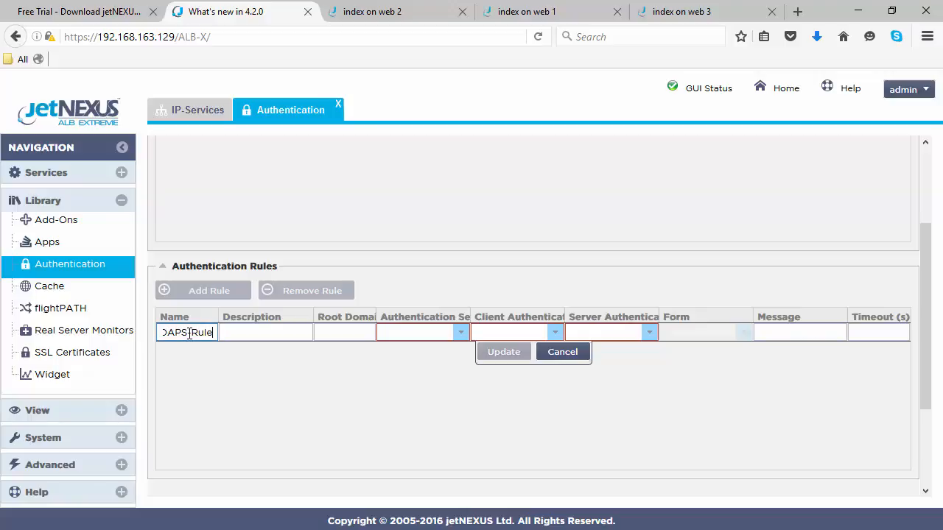
click(334, 331)
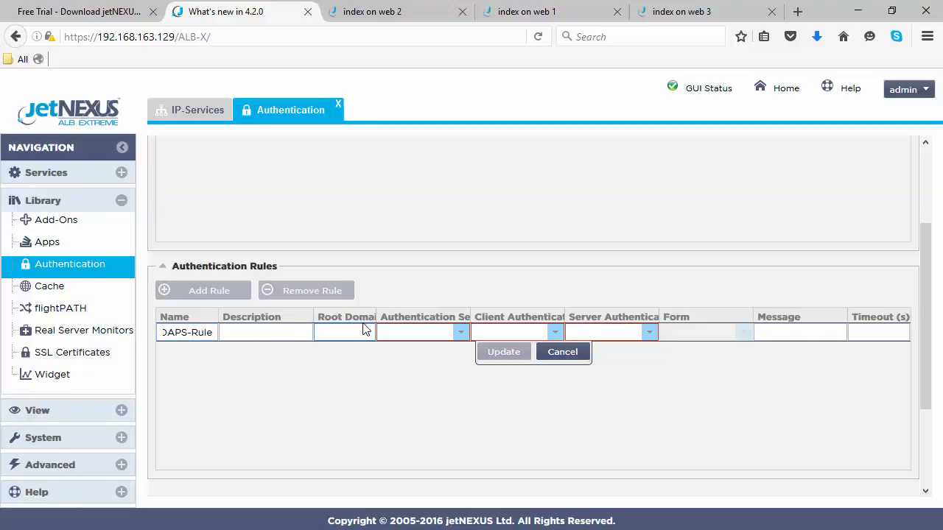
click(460, 332)
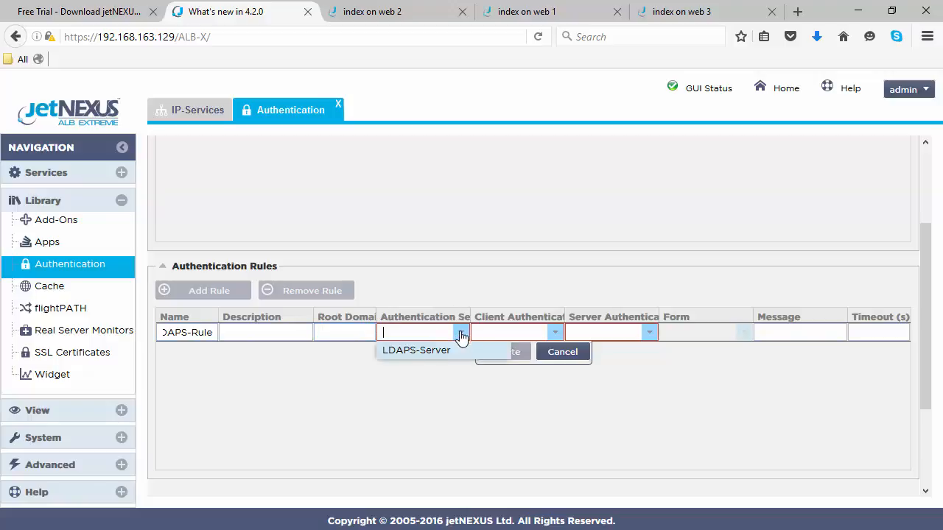
click(412, 357)
scroll(481, 241, up, 2)
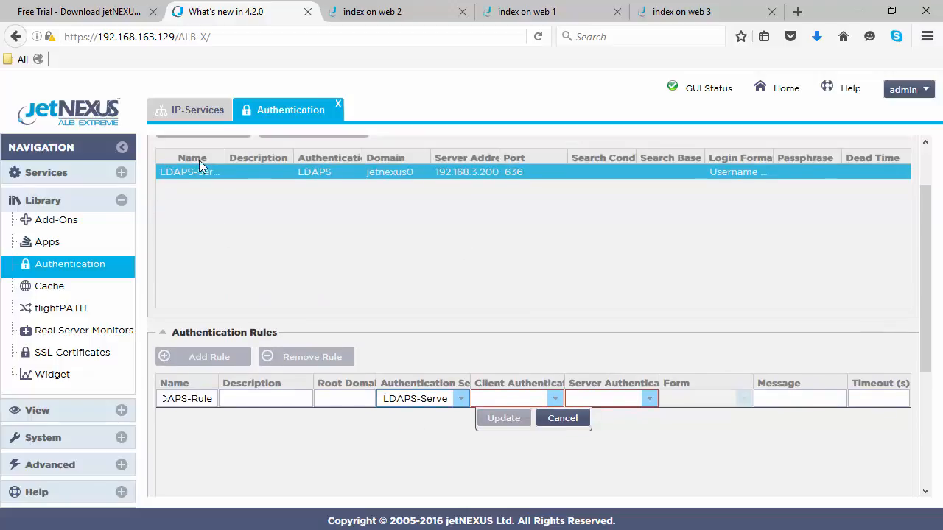
click(554, 399)
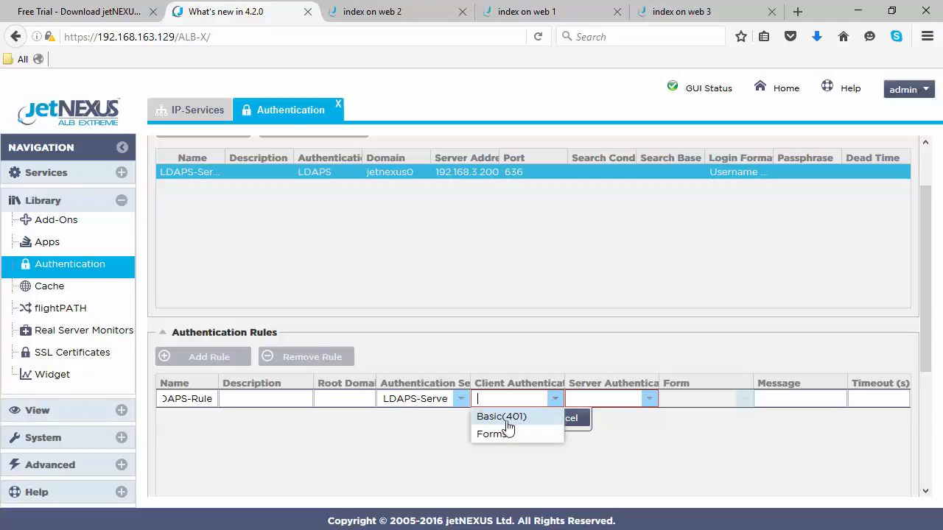
click(535, 436)
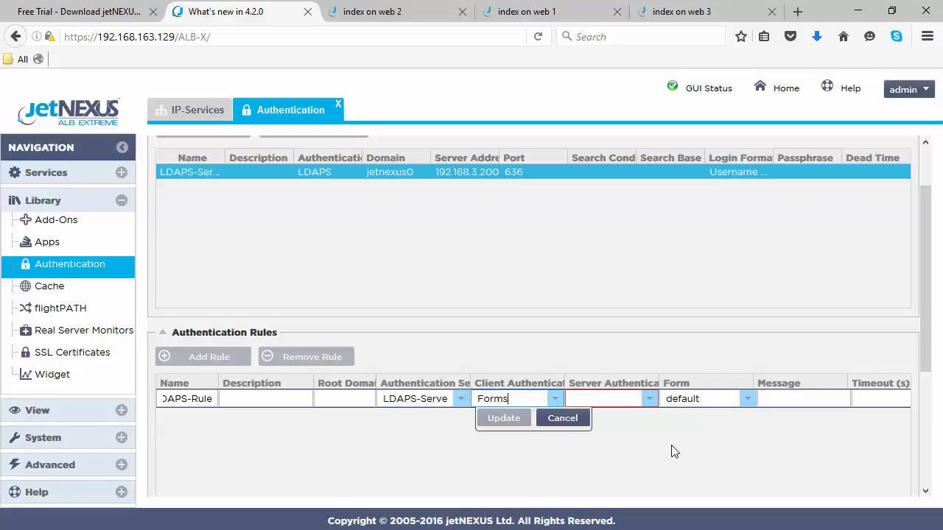
Step: Set server authentication NONE, message 'Hi What's new in 4.2.0', timeout 60, and save the rule
scroll(672, 450, down, 5)
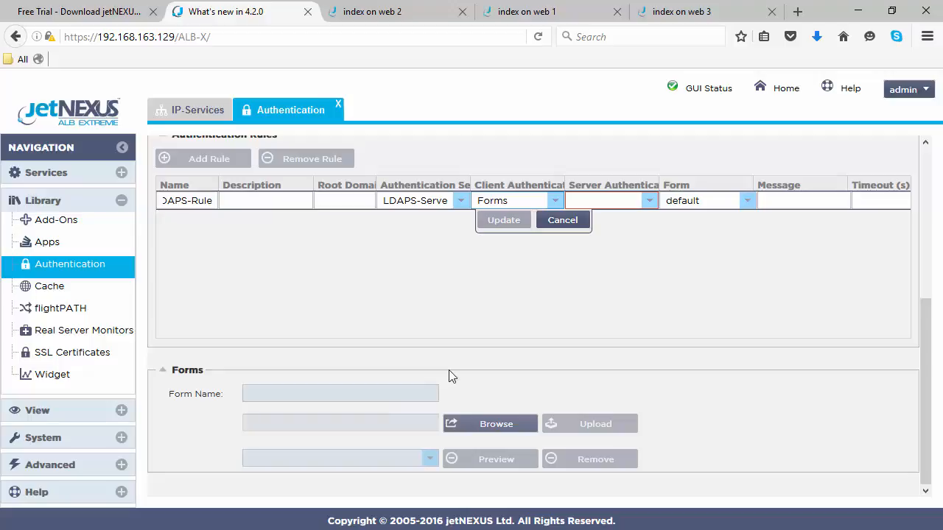
scroll(608, 348, up, 2)
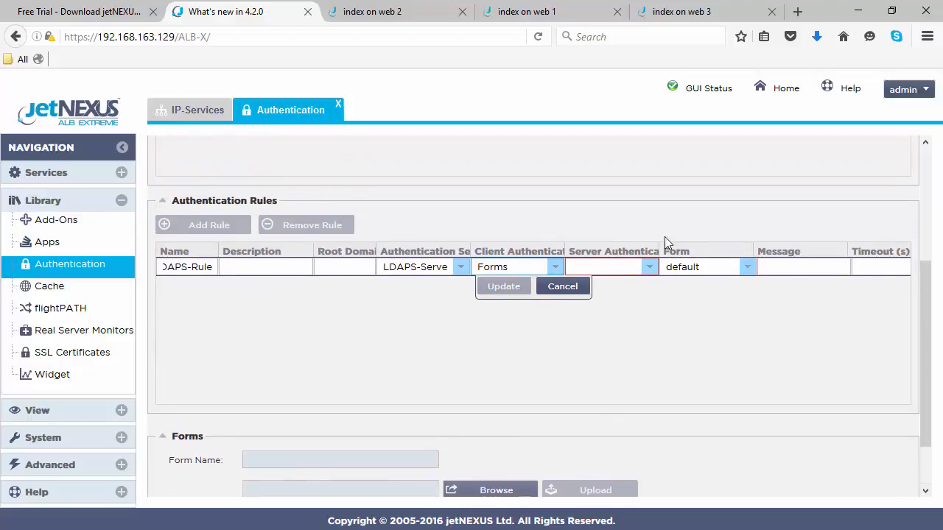
click(649, 268)
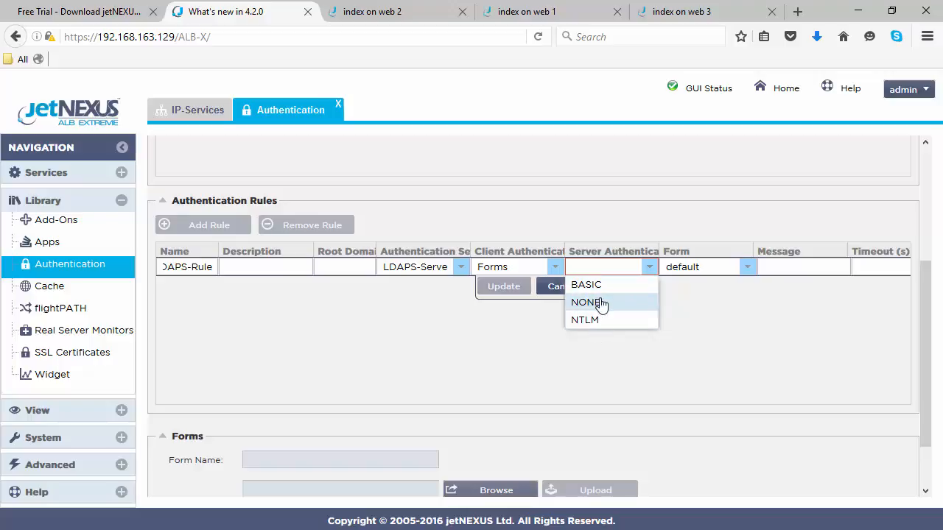
click(602, 306)
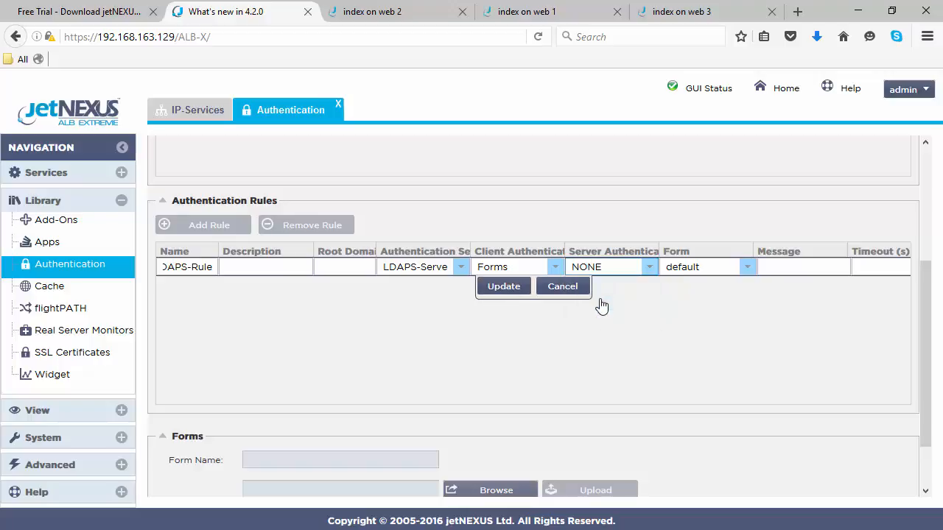
click(788, 268)
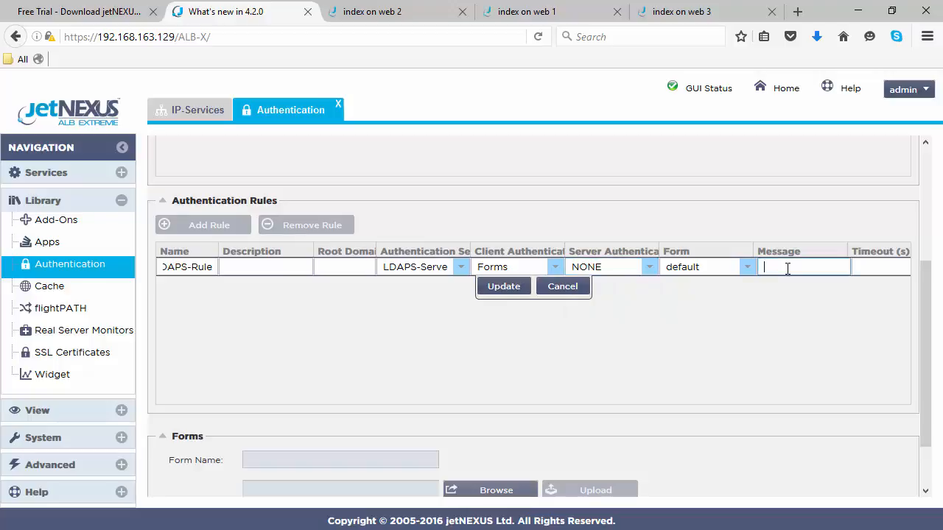
text(Hi )
text(What's new in )
text(4.2.0)
click(861, 267)
text(60)
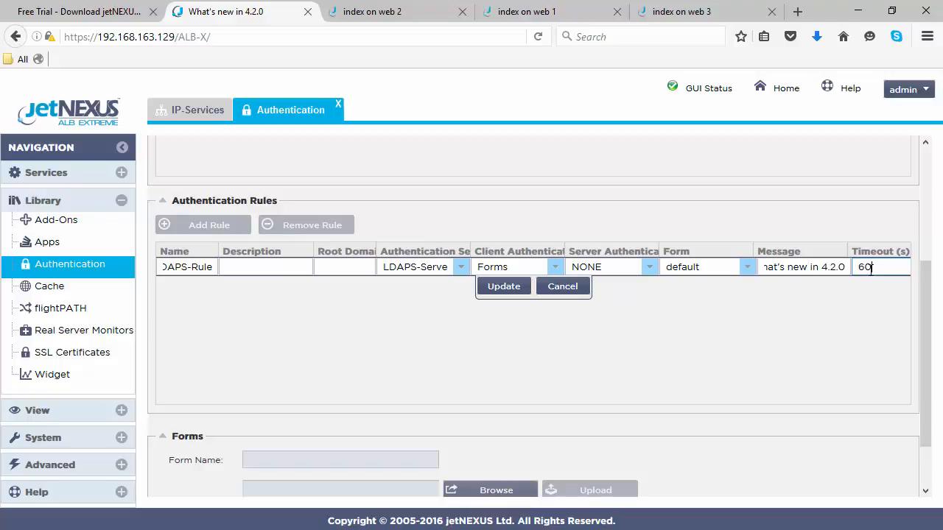
drag(879, 268, 860, 268)
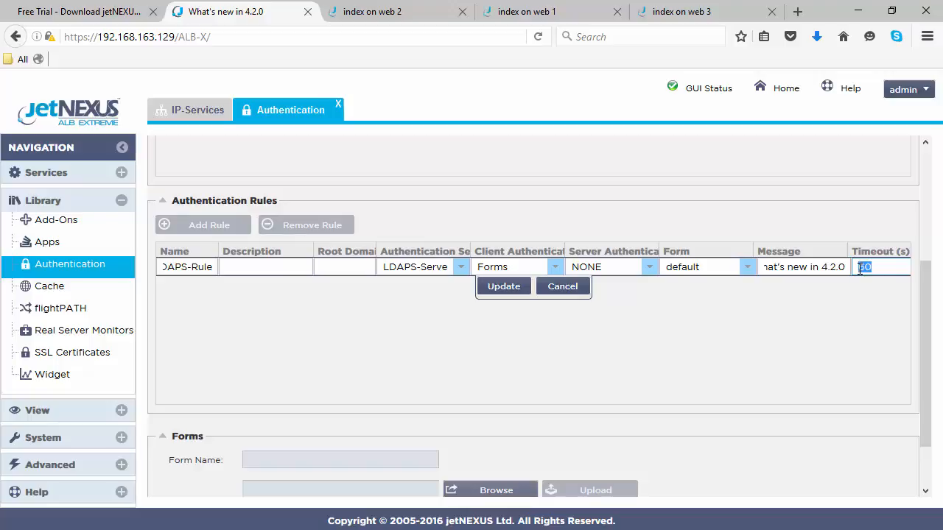
click(504, 287)
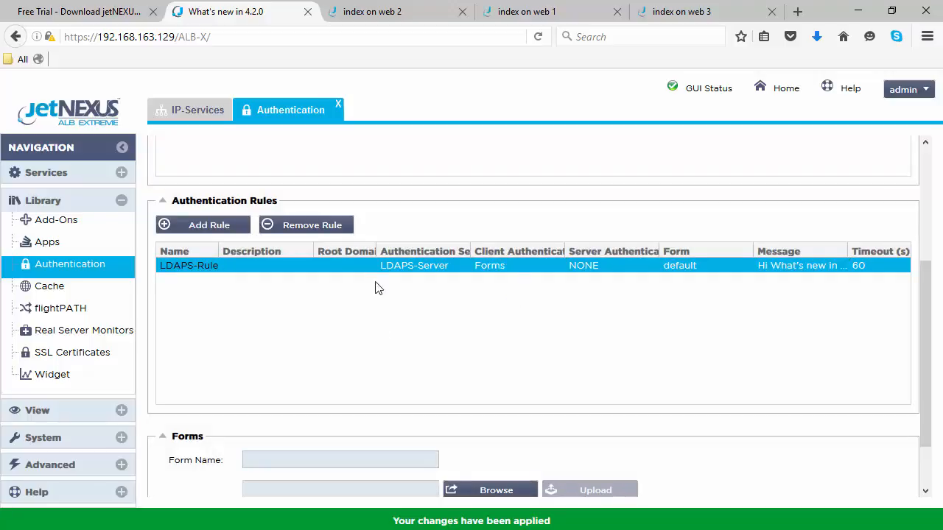
scroll(328, 210, up, 4)
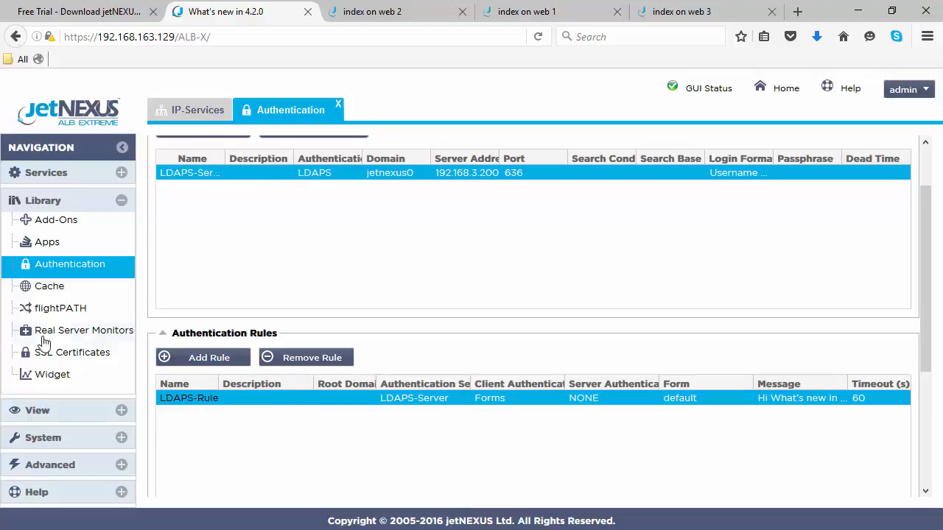
Step: Create a flightPATH rule named Authenticate App Servers and save it
click(77, 309)
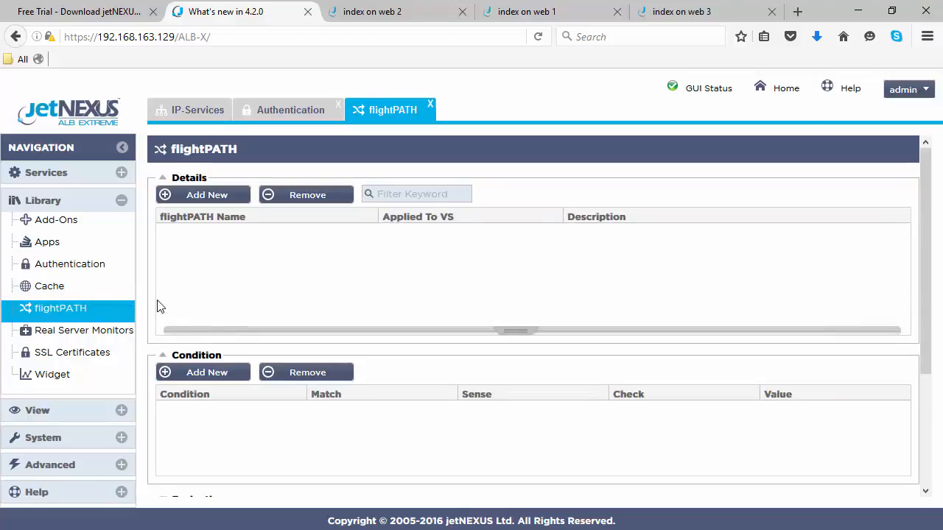
click(196, 195)
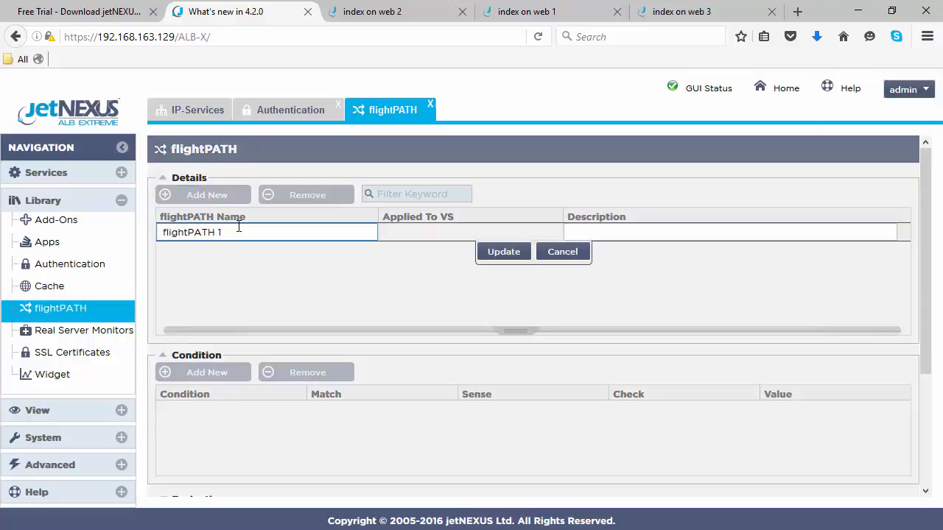
drag(234, 229, 148, 233)
text(Authenticate App Servers)
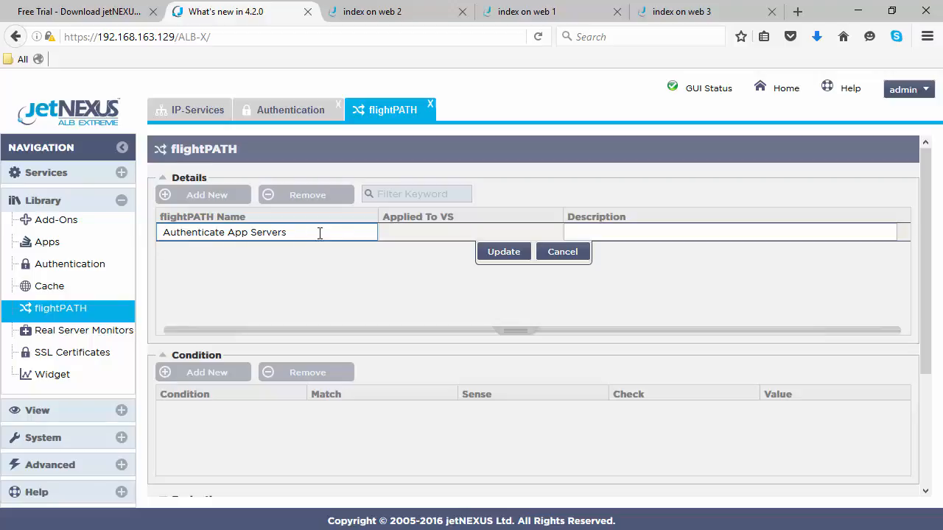
click(505, 254)
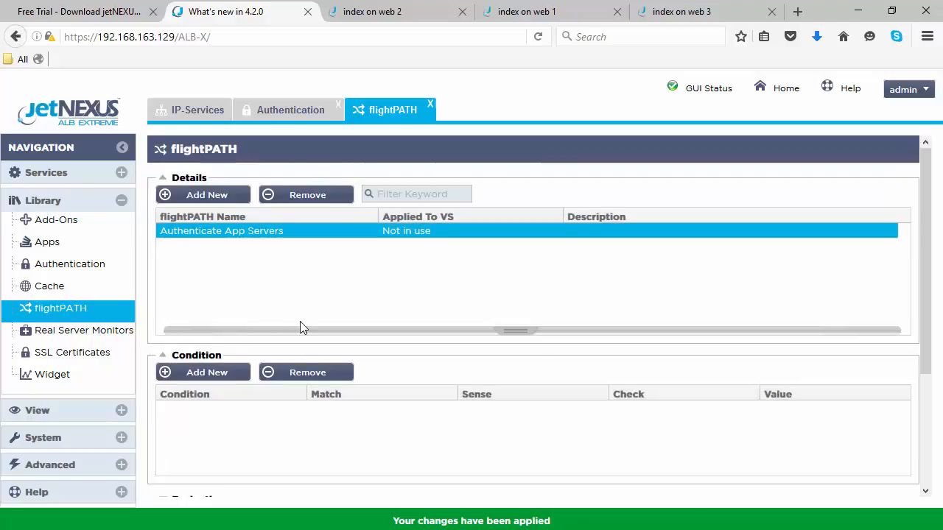
scroll(299, 324, down, 3)
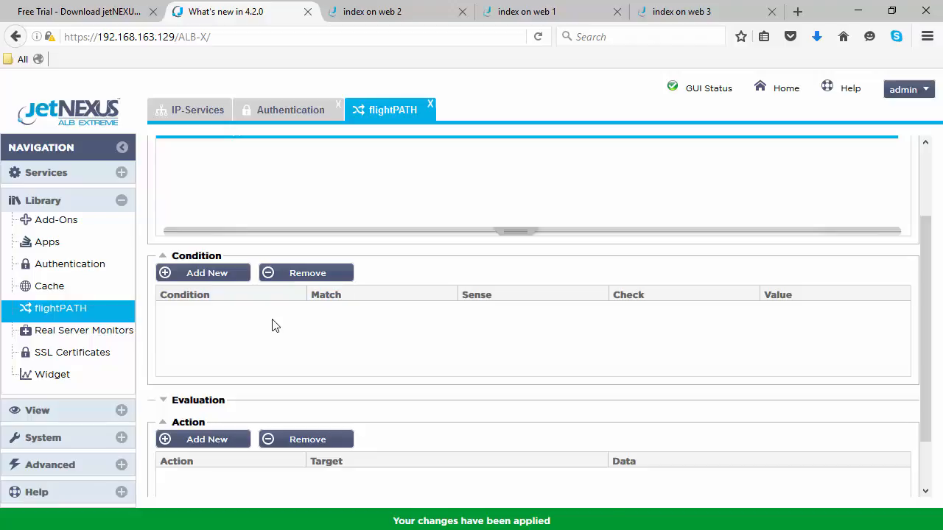
Step: Add a new condition to the flightPATH and list the condition types
click(219, 273)
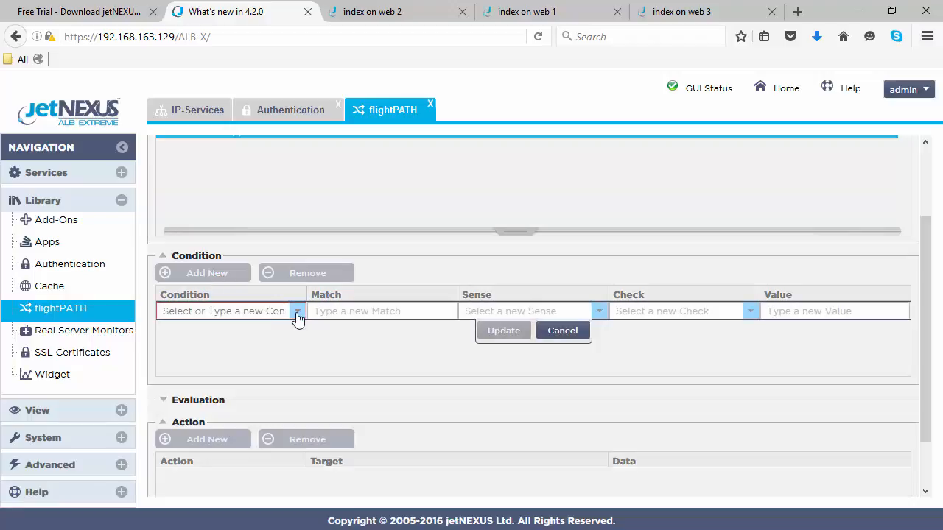
click(298, 313)
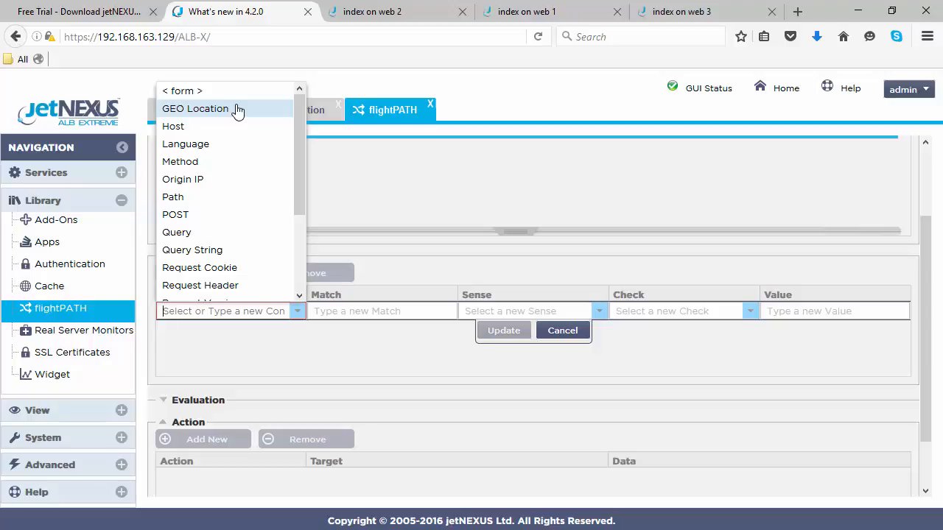
drag(297, 157, 296, 271)
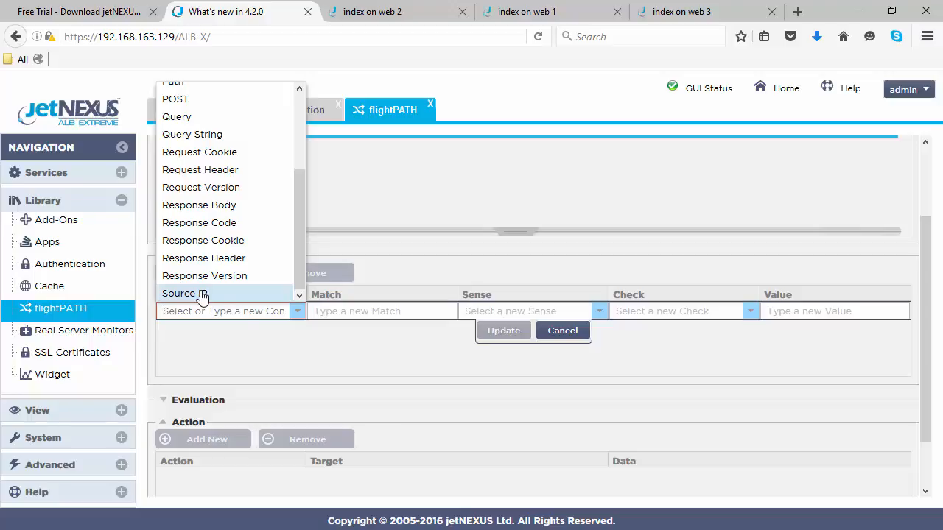
Step: Discard the unfinished condition and add an Authentication action targeting LDAPS-Rule instead
click(566, 331)
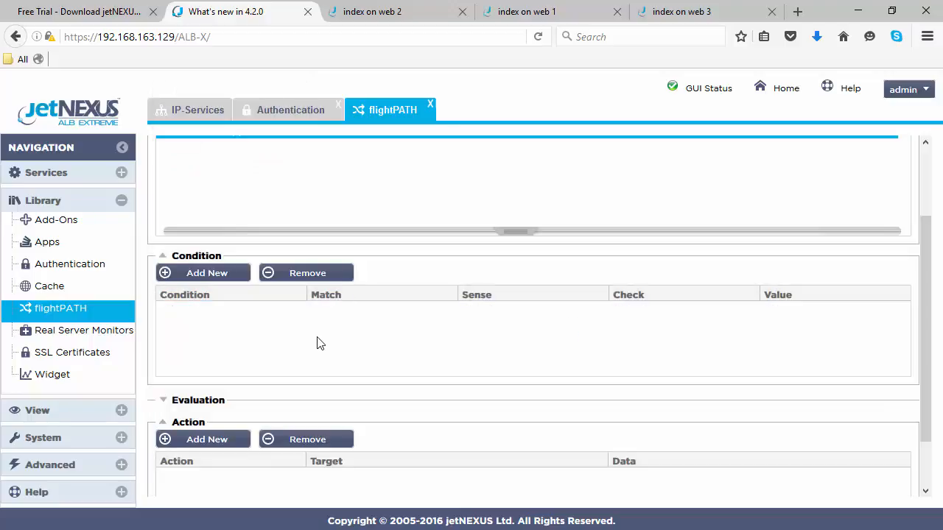
scroll(317, 343, down, 2)
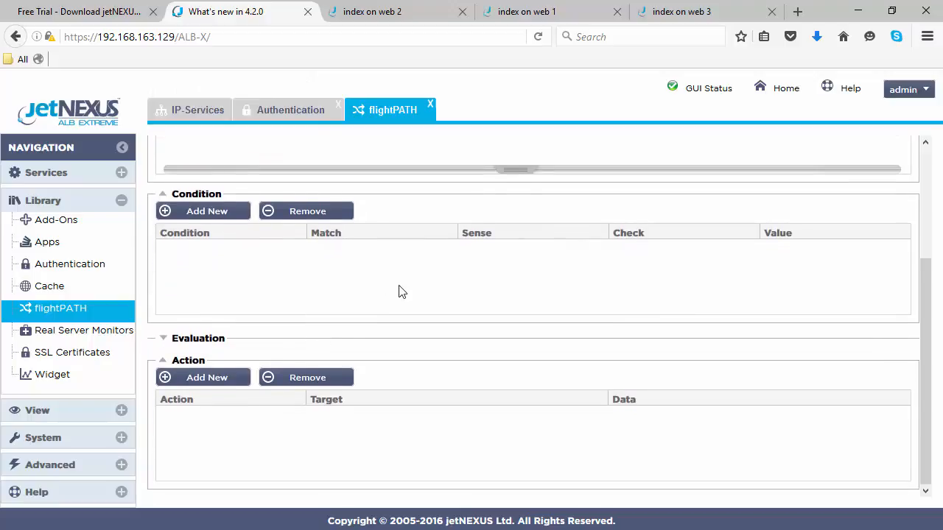
click(231, 392)
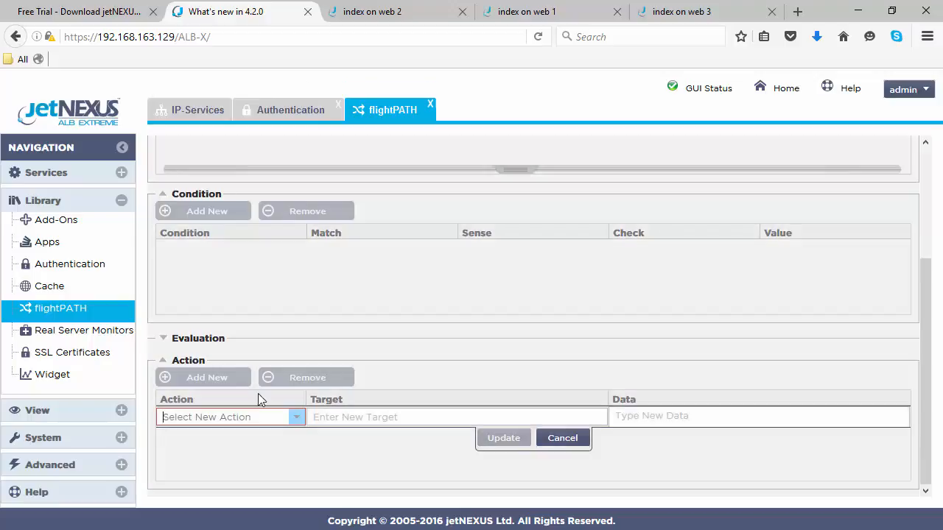
click(297, 420)
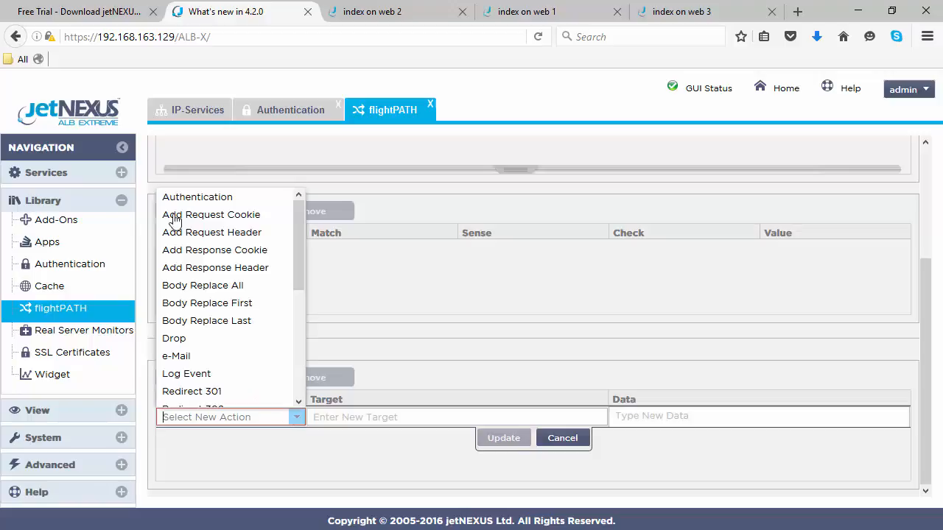
click(218, 196)
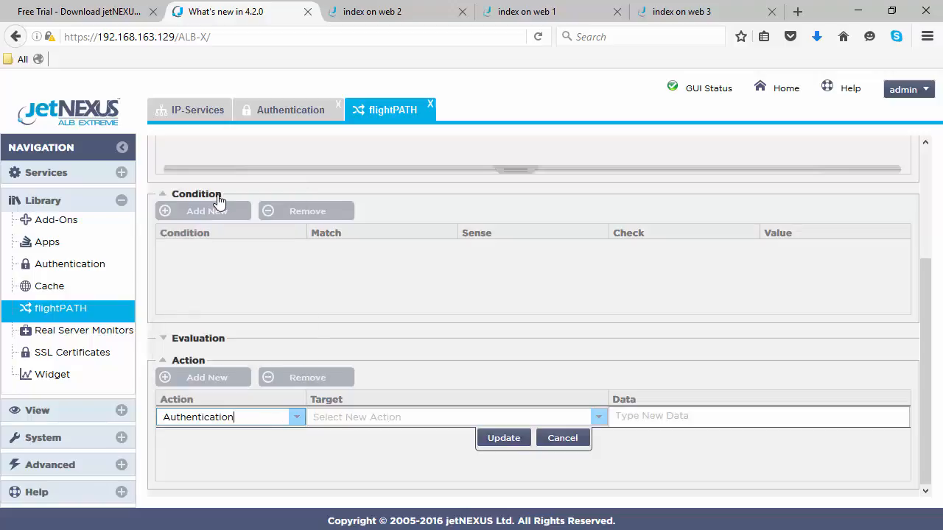
click(599, 418)
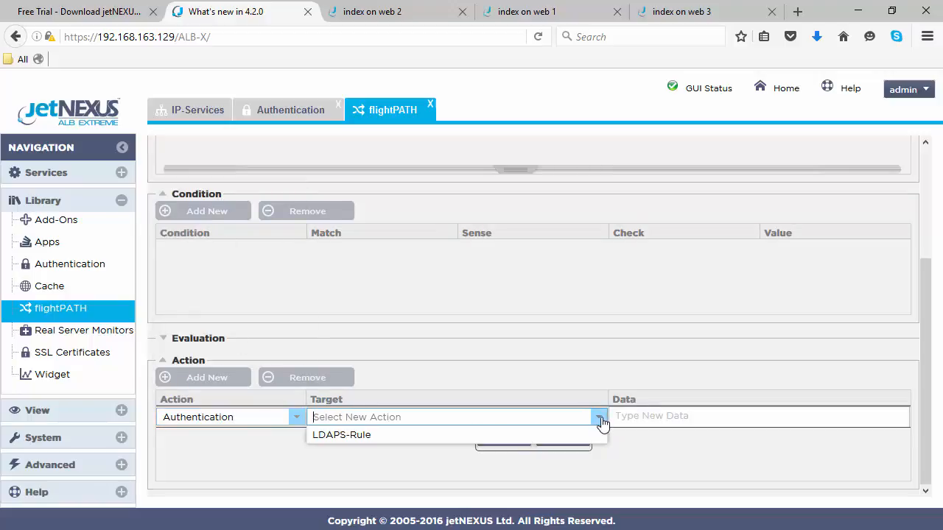
click(364, 437)
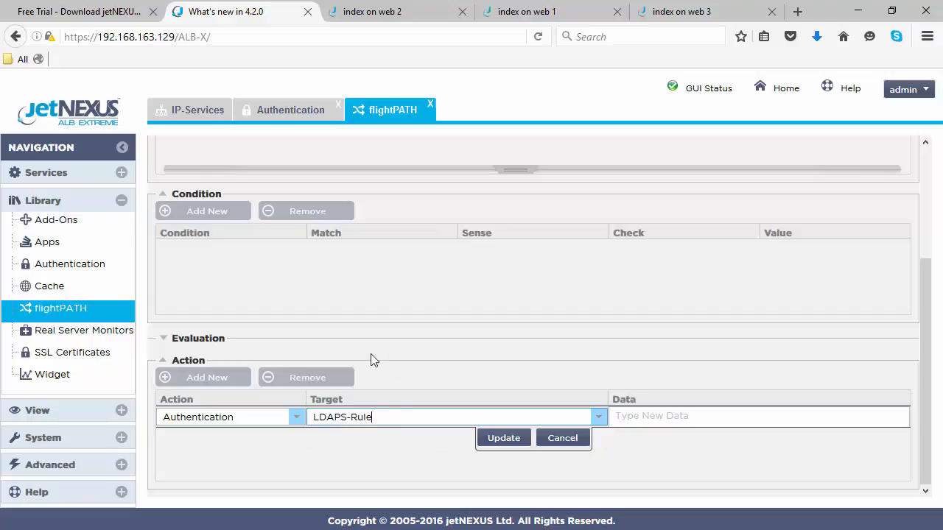
click(502, 441)
scroll(449, 268, up, 4)
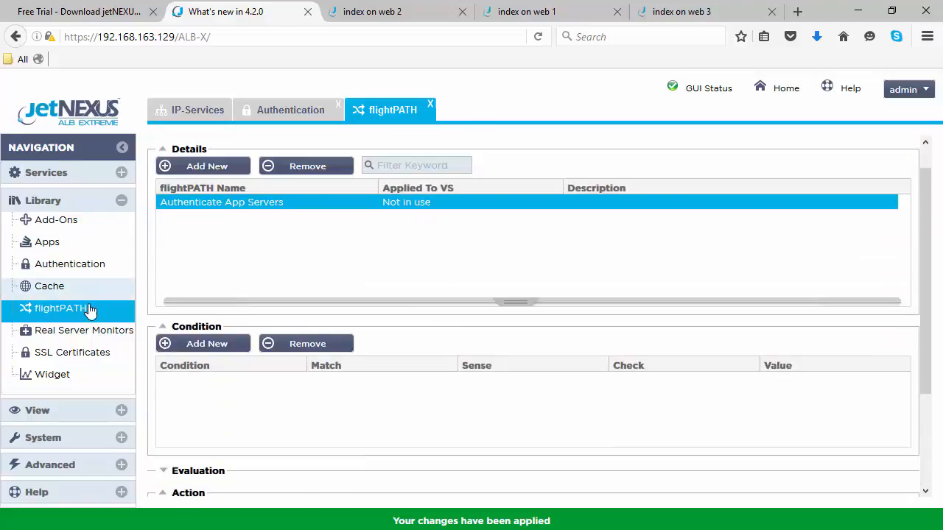
Step: Apply Authenticate App Servers to the port 80 Web service's real servers and return to the app1 test page
click(201, 117)
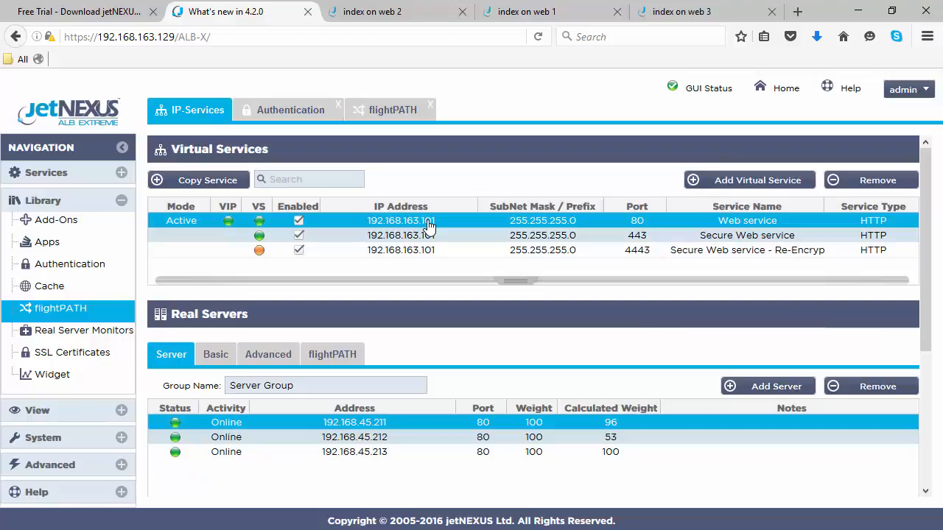
click(332, 354)
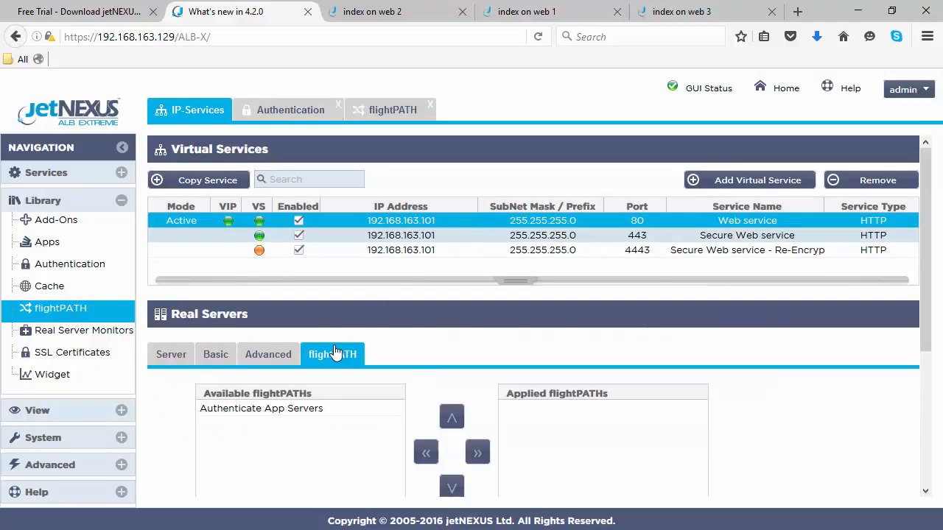
click(306, 409)
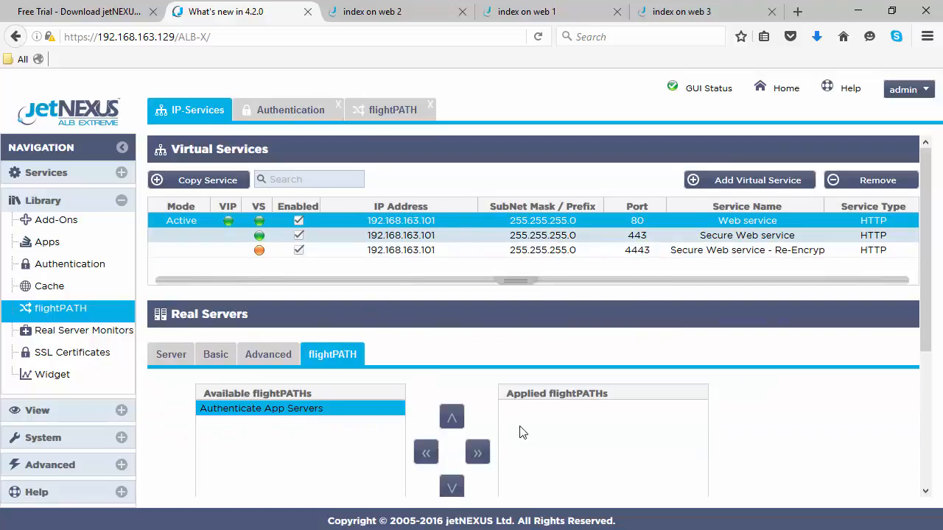
click(477, 453)
click(417, 11)
click(194, 34)
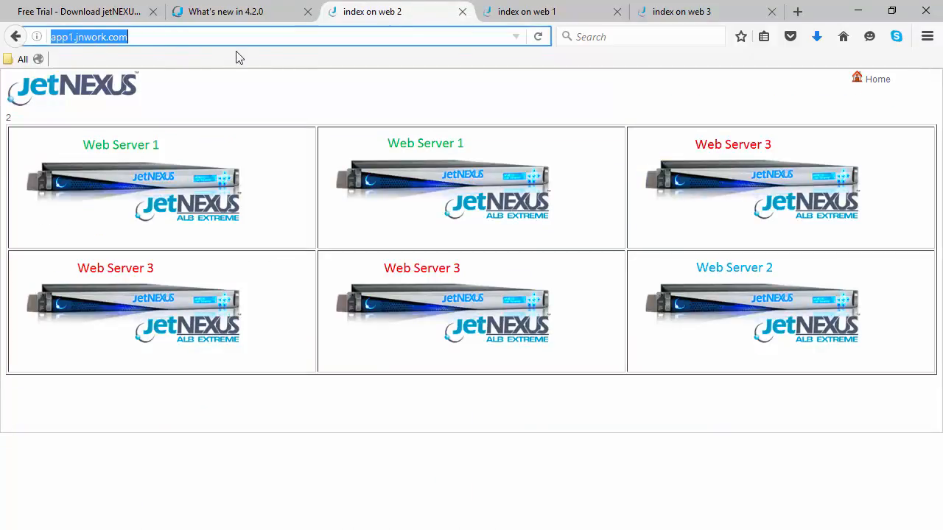
Step: Reload app1.jnwork.com, sign in with the username and password, and let Firefox remember the login
key(Return)
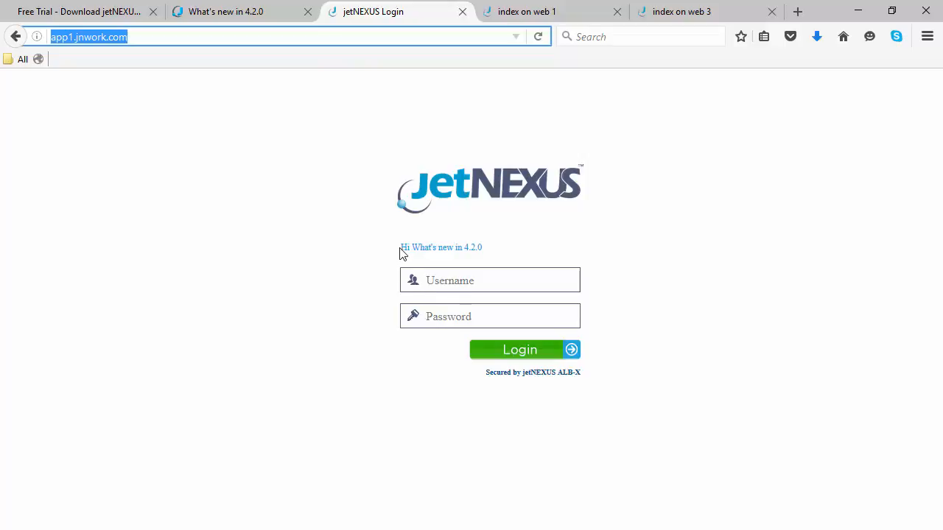
click(464, 277)
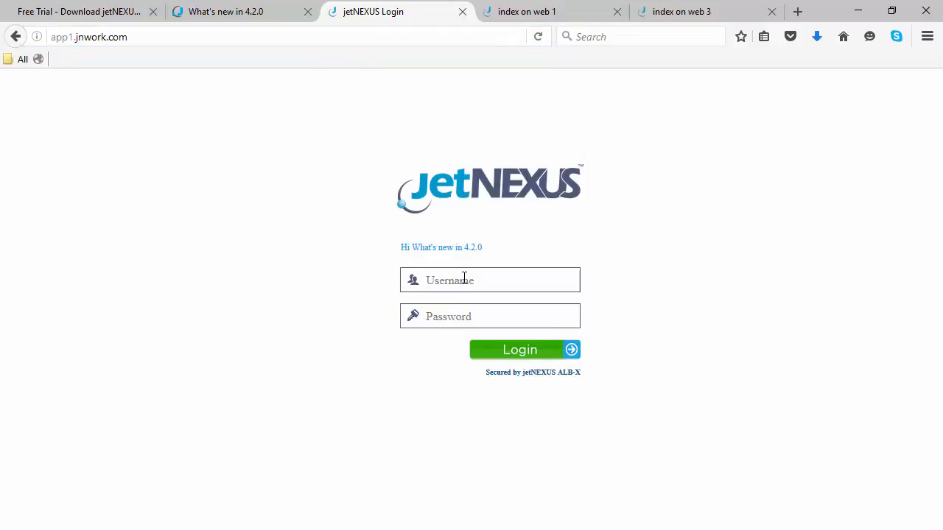
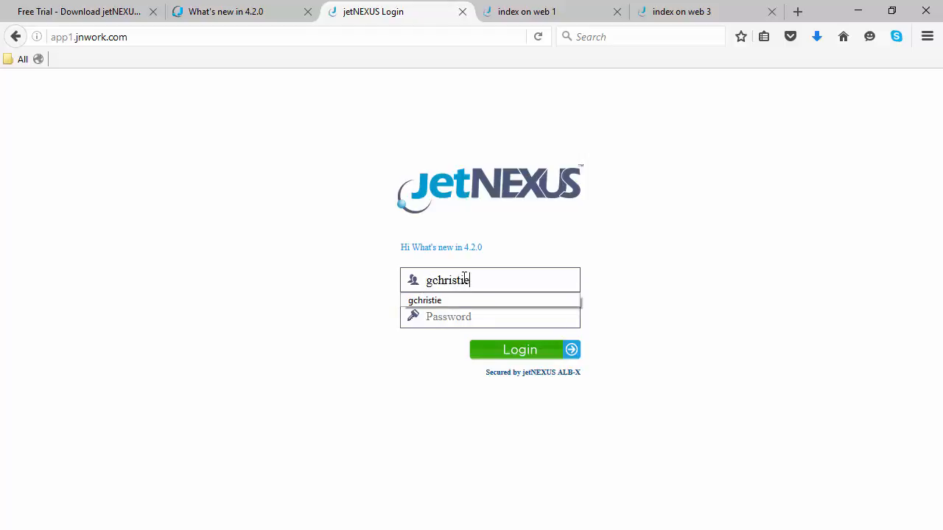
key(Tab)
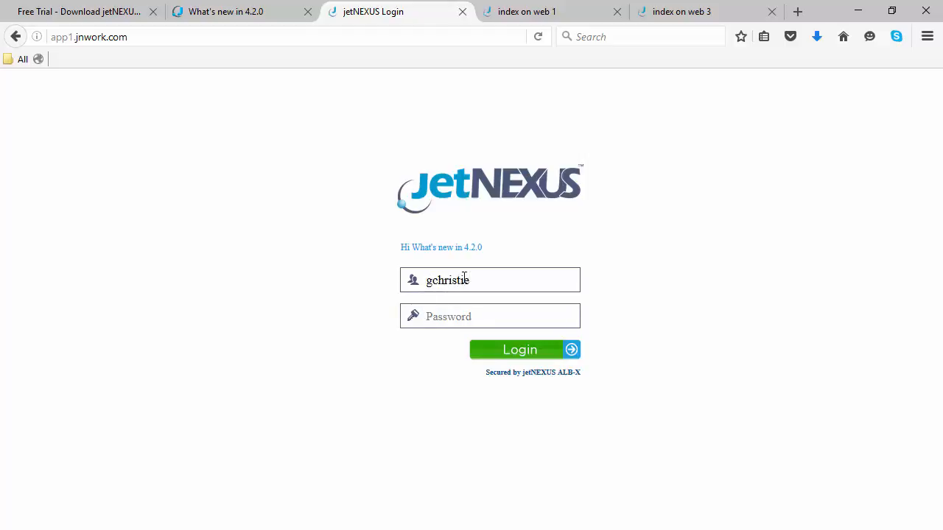
text(●●●●●●●●●●●)
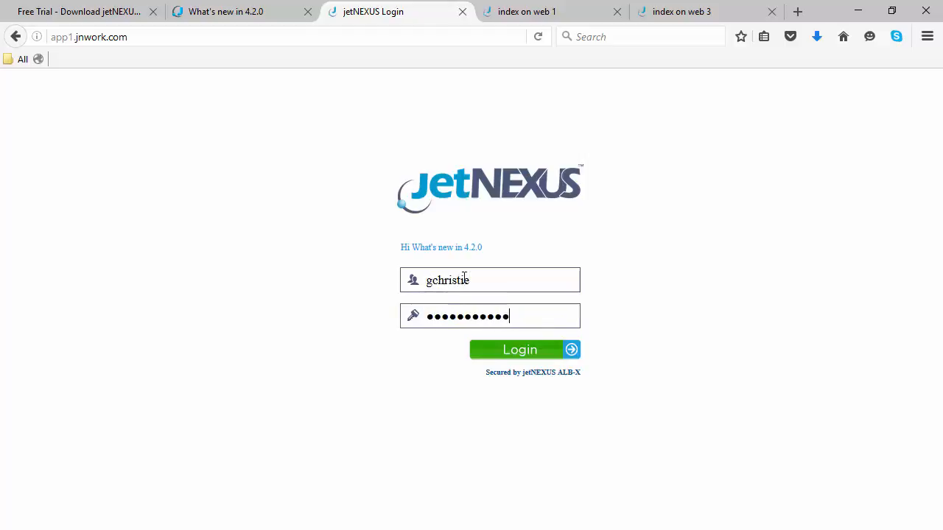
text(●●●●●)
key(Return)
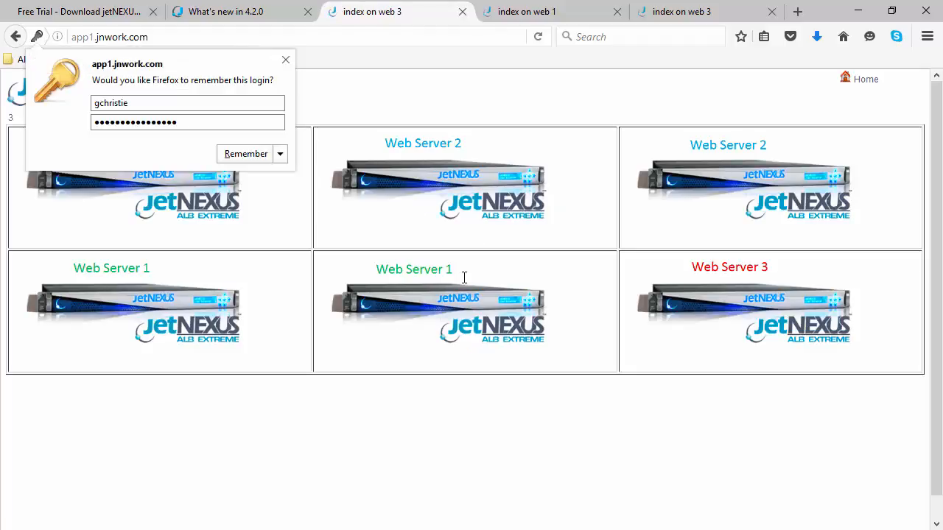
click(252, 153)
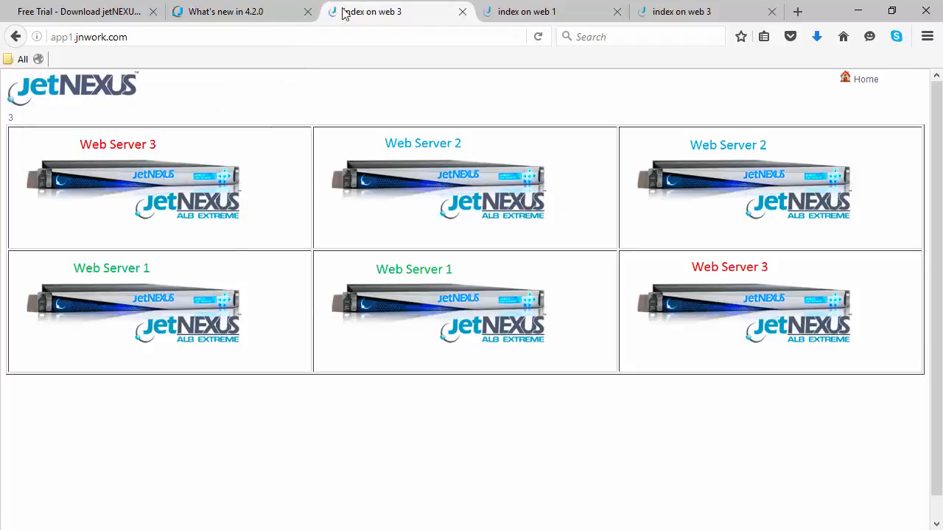
Step: Reload app2.jnwork.com to confirm it asks for login, and refresh app1 repeatedly to watch load balancing
click(532, 12)
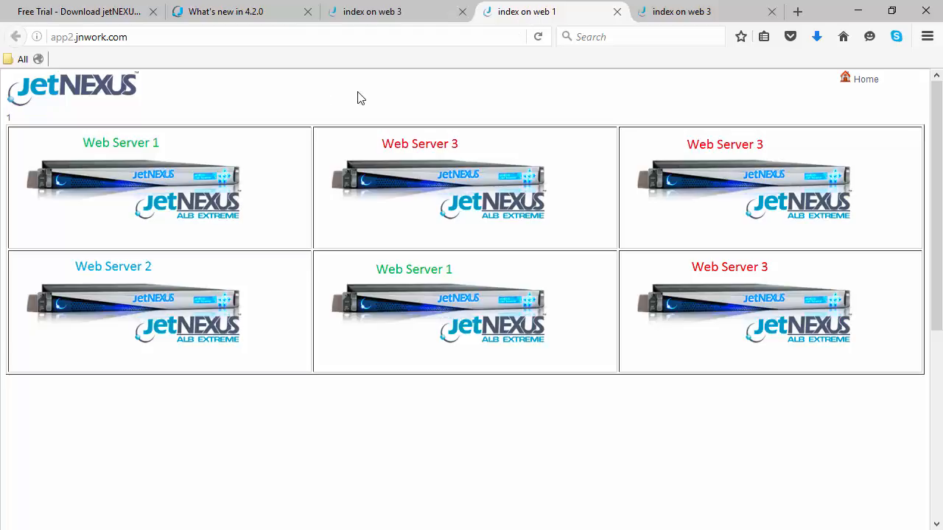
key(F5)
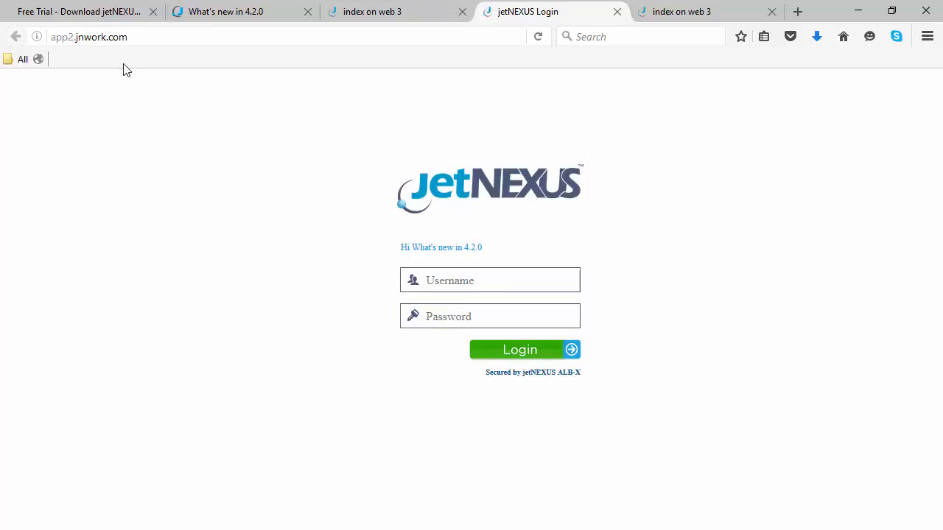
double_click(63, 37)
click(369, 12)
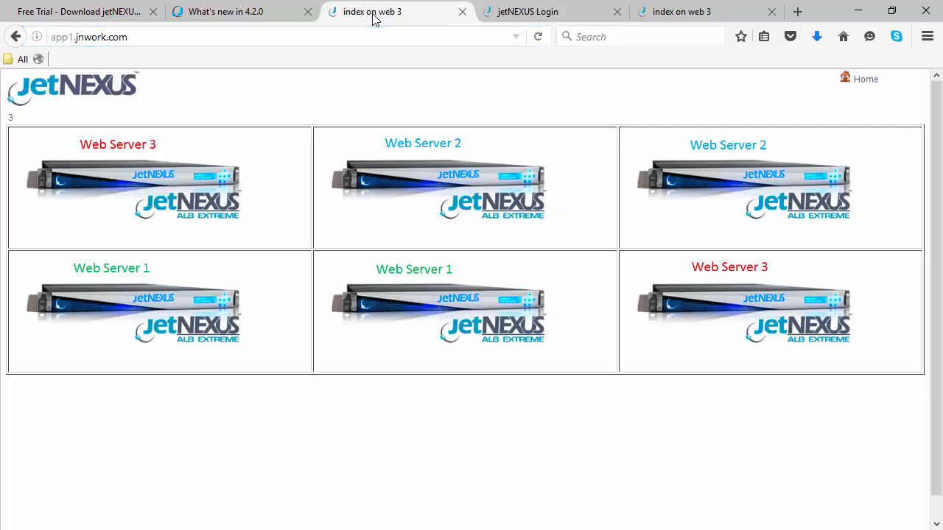
click(540, 37)
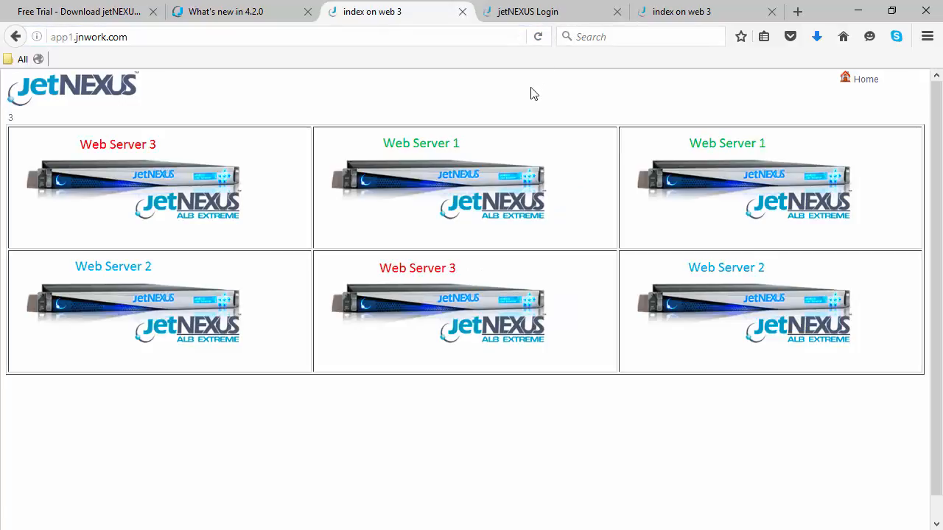
key(F5)
key(F5)
key(F5)
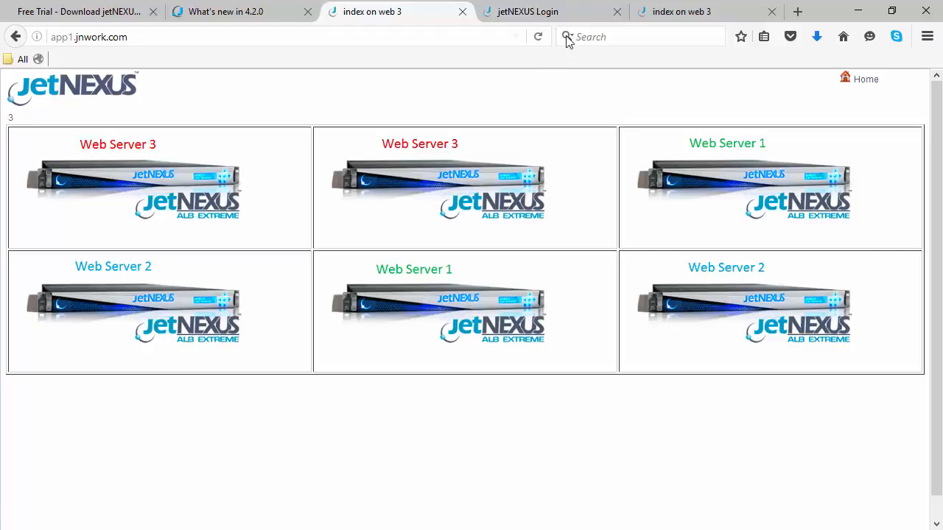
click(549, 12)
Step: Sign in on the app2.jnwork.com login page, re-entering the password, and let the browser remember it
click(497, 280)
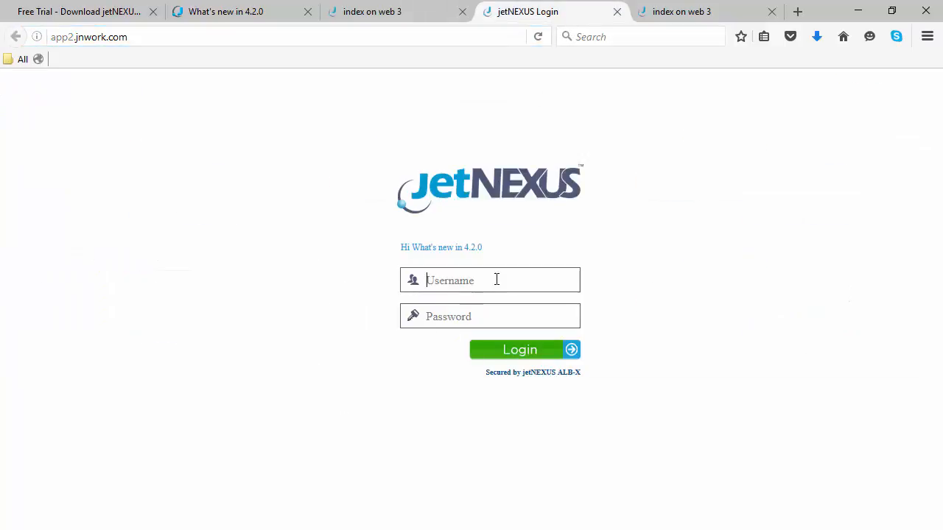
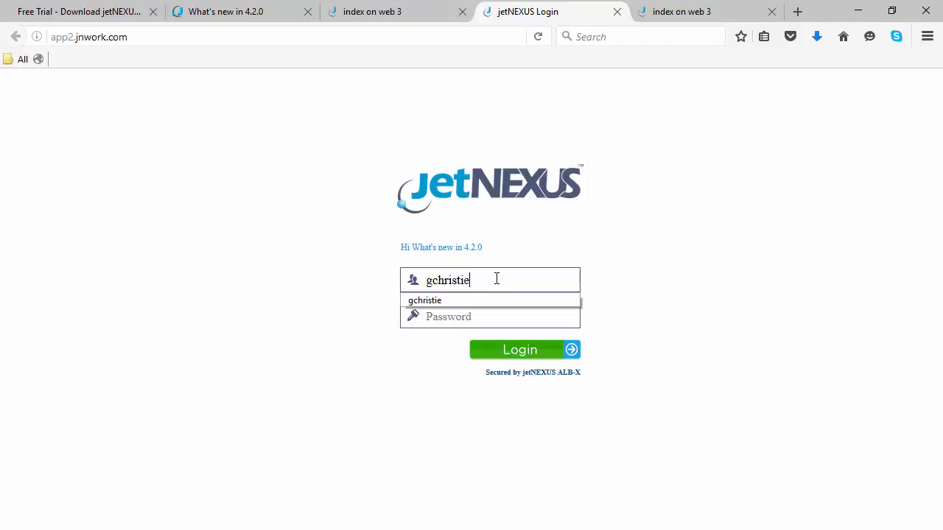
key(Tab)
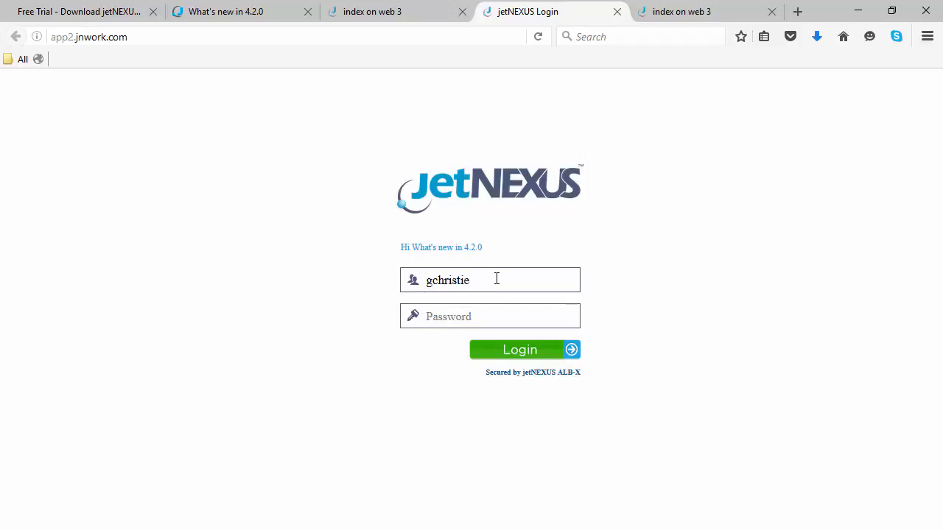
text(••)
key(BackSpace)
key(BackSpace)
text(••••••••••••••)
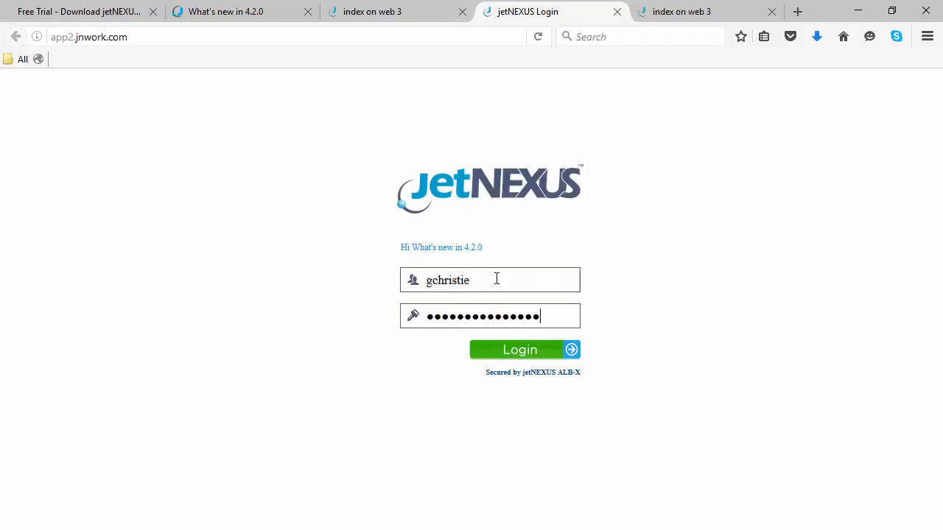
key(BackSpace)
key(BackSpace)
key(BackSpace)
key(BackSpace)
key(BackSpace)
key(BackSpace)
key(BackSpace)
key(BackSpace)
key(BackSpace)
key(BackSpace)
key(BackSpace)
key(BackSpace)
key(BackSpace)
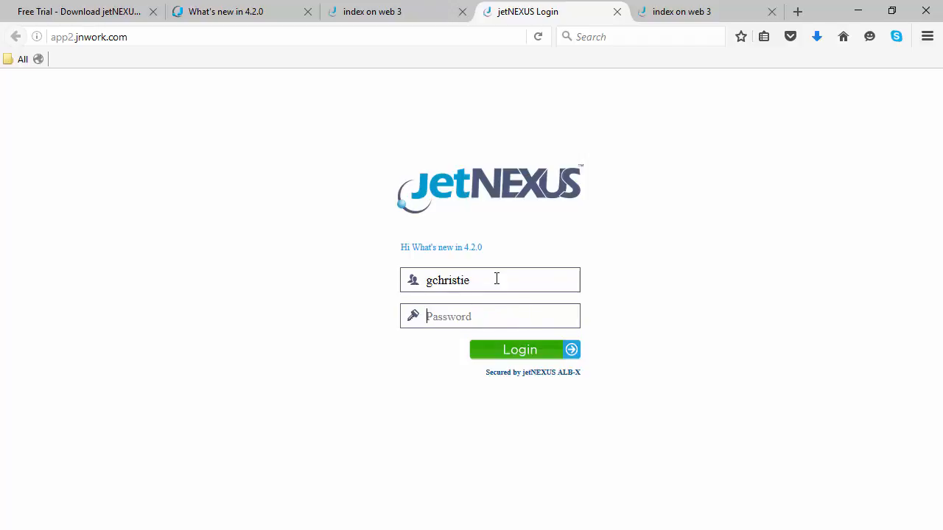
text(•••••••••••••••)
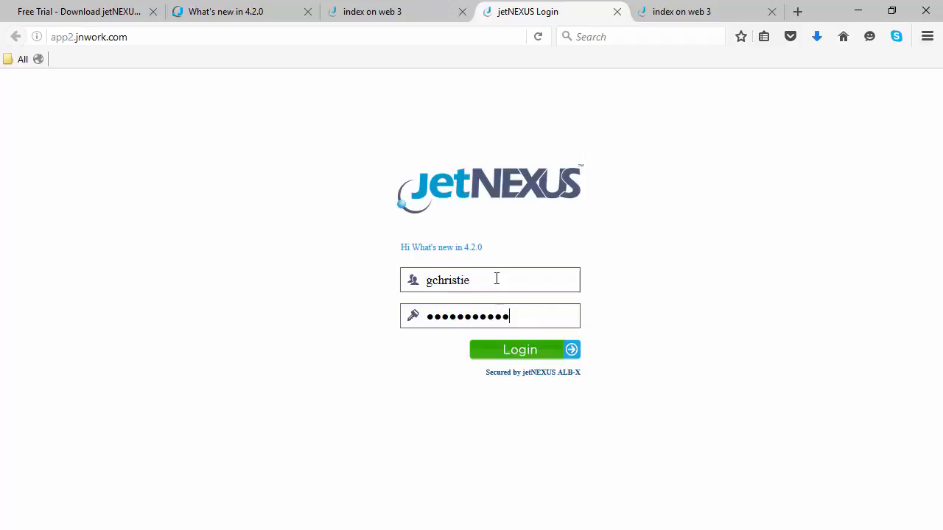
key(Return)
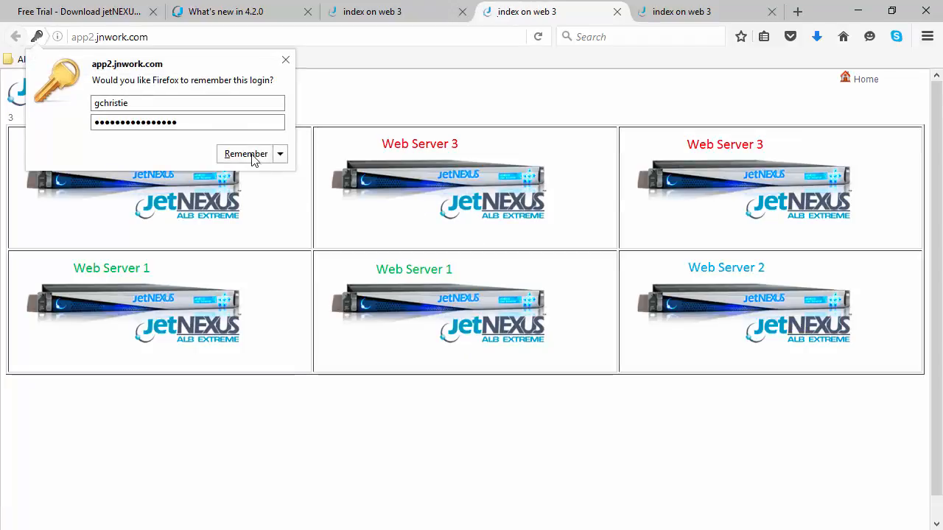
click(251, 156)
Step: Reload app3.jnwork.com and sign in with the corrected username and the password
click(693, 17)
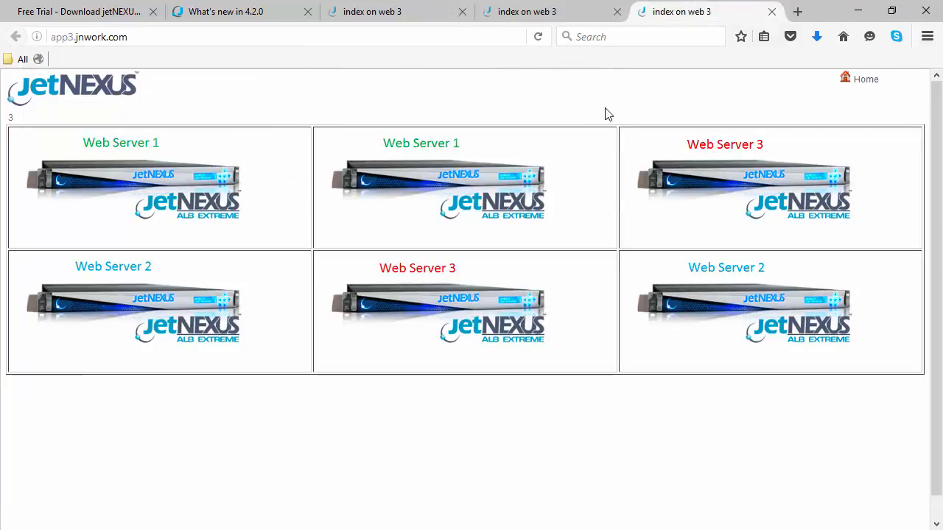
key(F5)
click(473, 280)
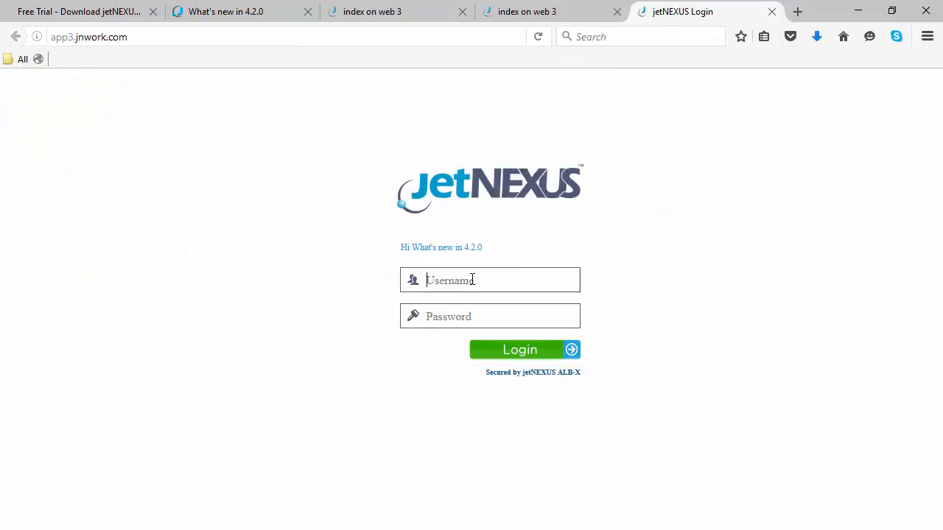
key(ctrl+a)
key(BackSpace)
text(g)
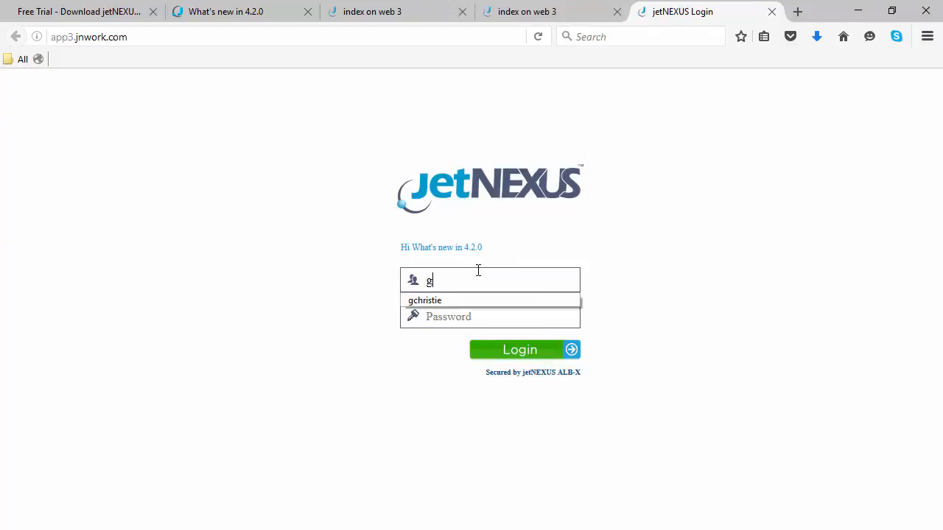
text(chirs)
key(BackSpace)
key(BackSpace)
key(BackSpace)
key(Tab)
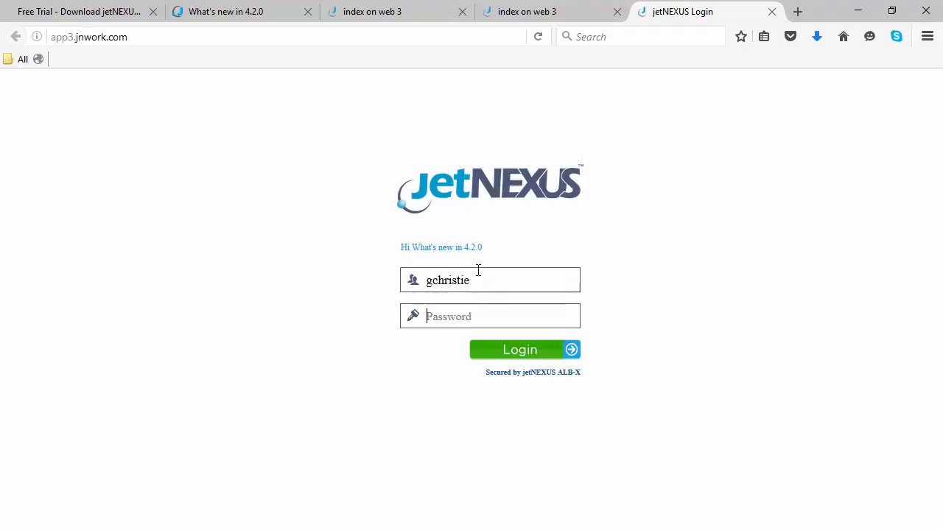
text(•••••••••••••••)
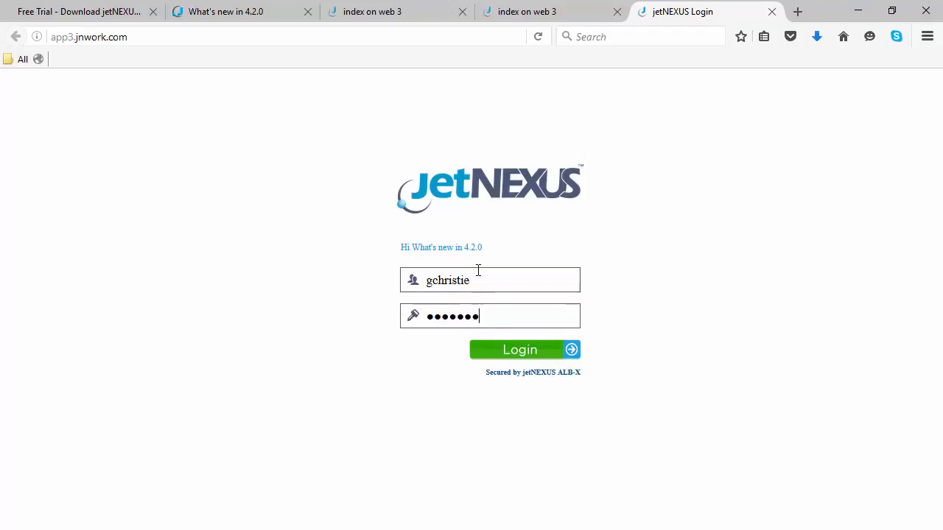
key(Return)
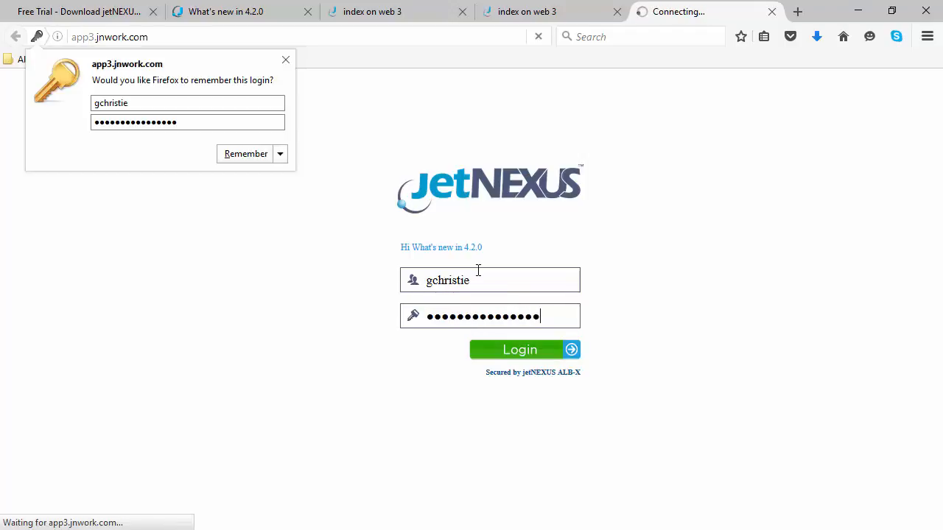
click(247, 154)
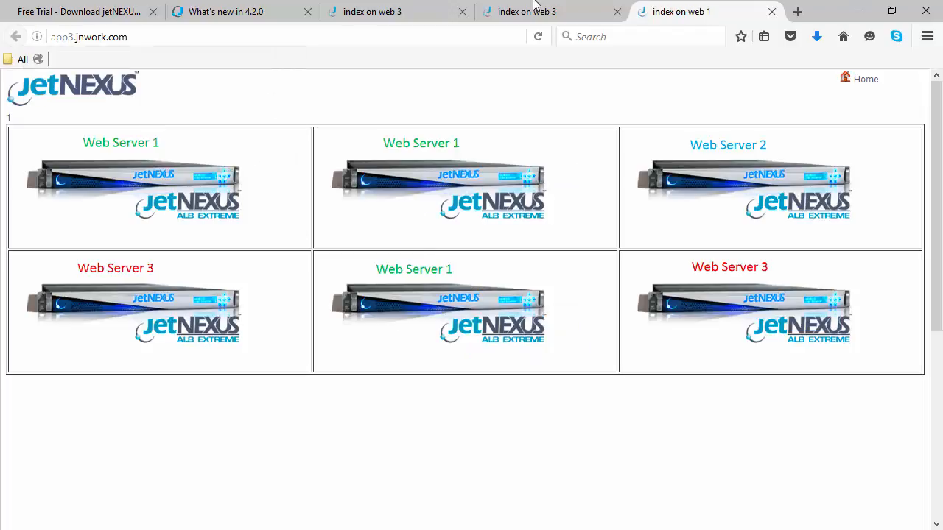
Step: Reload the app1 and app2 pages, review the app3 grid, and go back to the ALB-X admin page
click(385, 12)
click(538, 36)
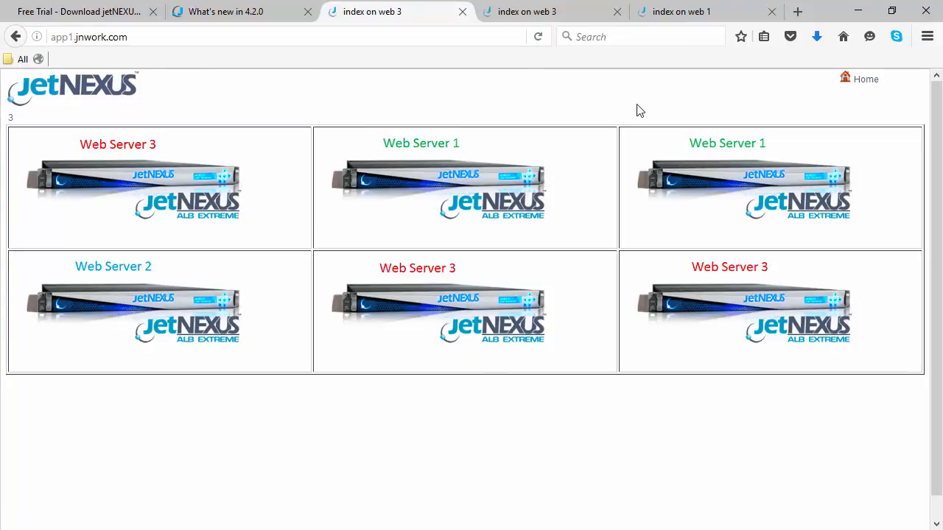
click(544, 9)
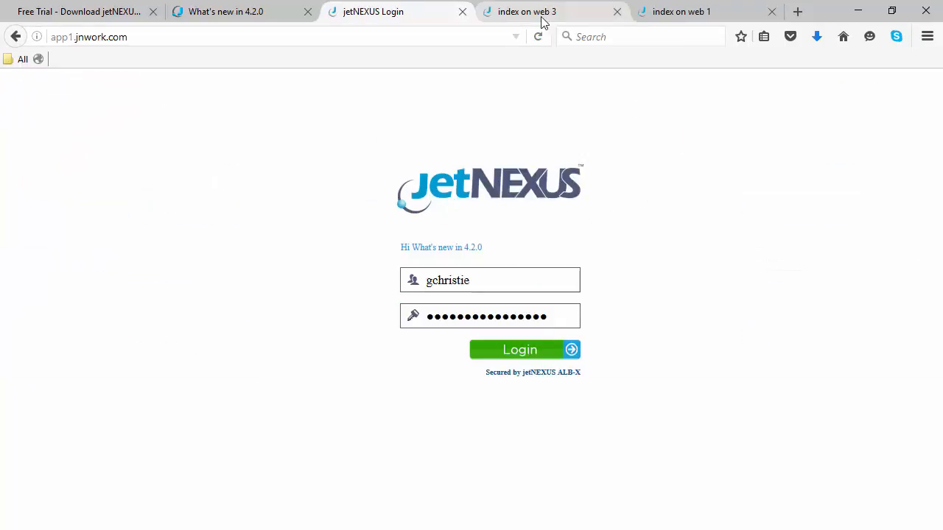
key(F5)
key(F5)
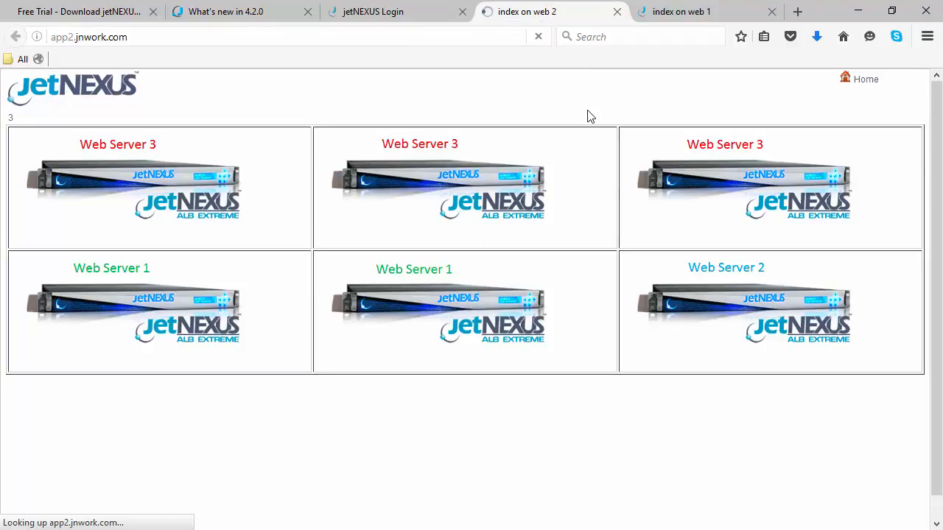
click(343, 17)
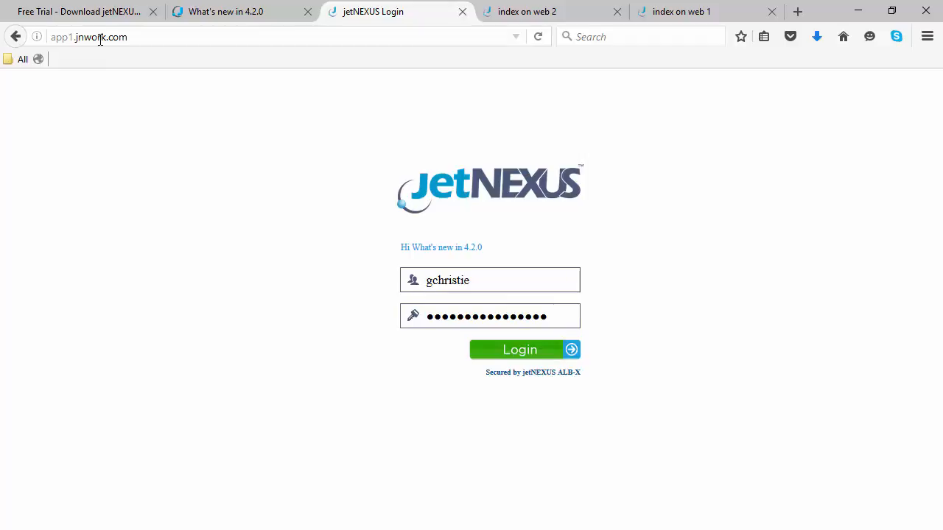
drag(56, 36, 148, 38)
click(508, 17)
click(656, 12)
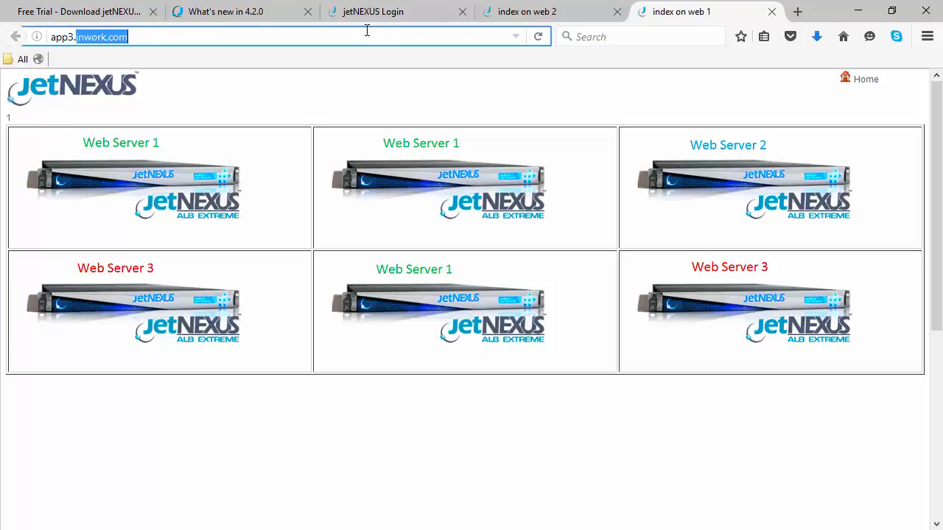
click(224, 12)
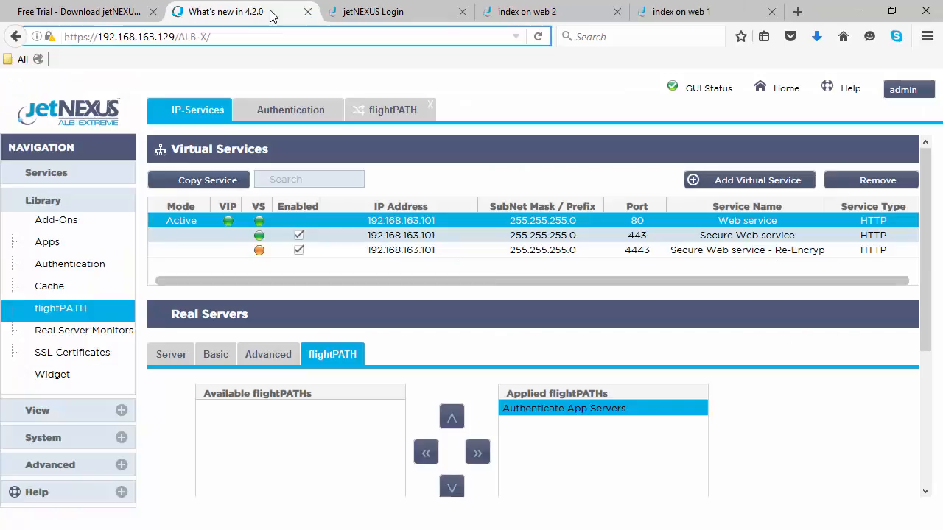
click(253, 120)
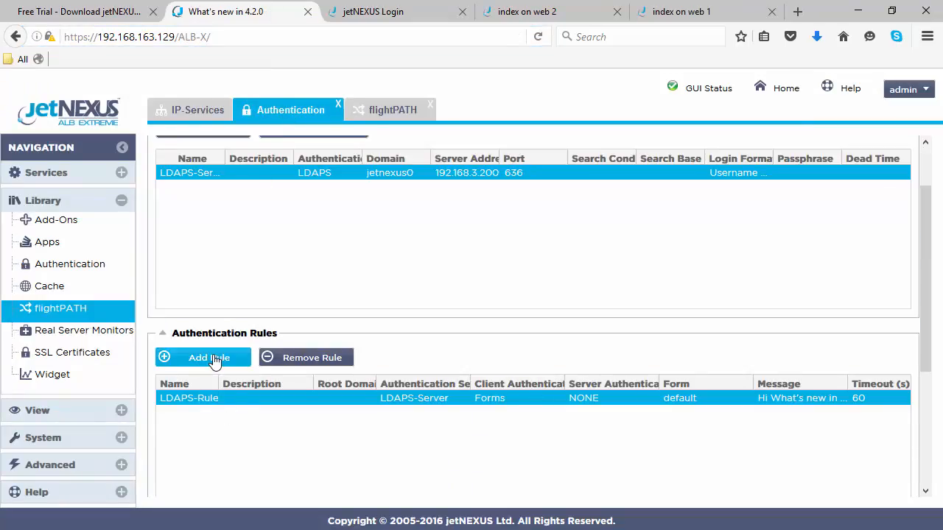
Step: Add rule LDAPS-SSO-Rule with LDAPS-Server, Forms client login, NONE server authentication and root domain jnwork.com
click(213, 361)
click(197, 413)
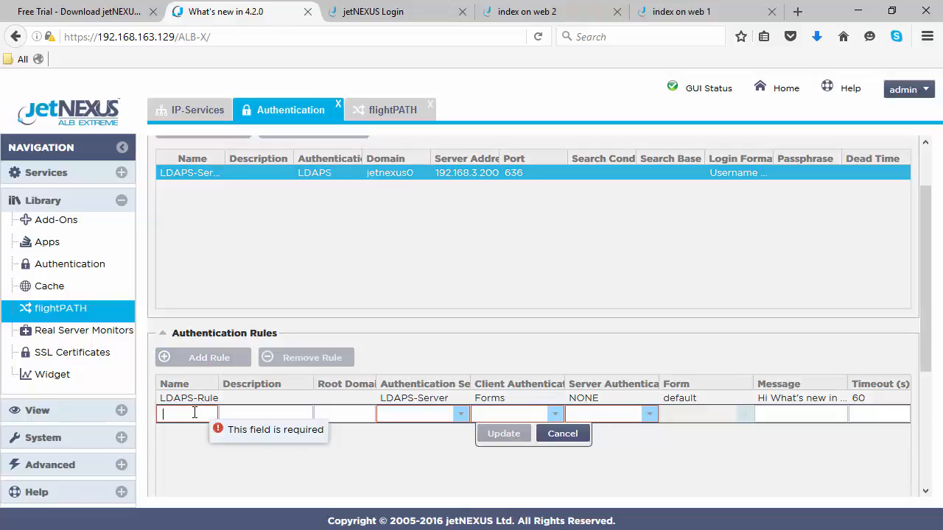
text(LDAPS)
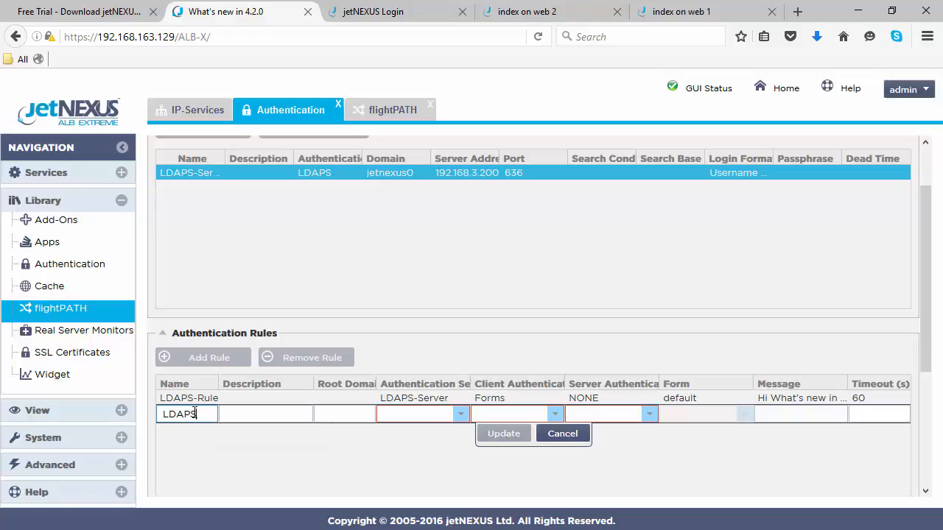
text(-SSO)
text(-R)
text(ule)
click(461, 414)
click(435, 435)
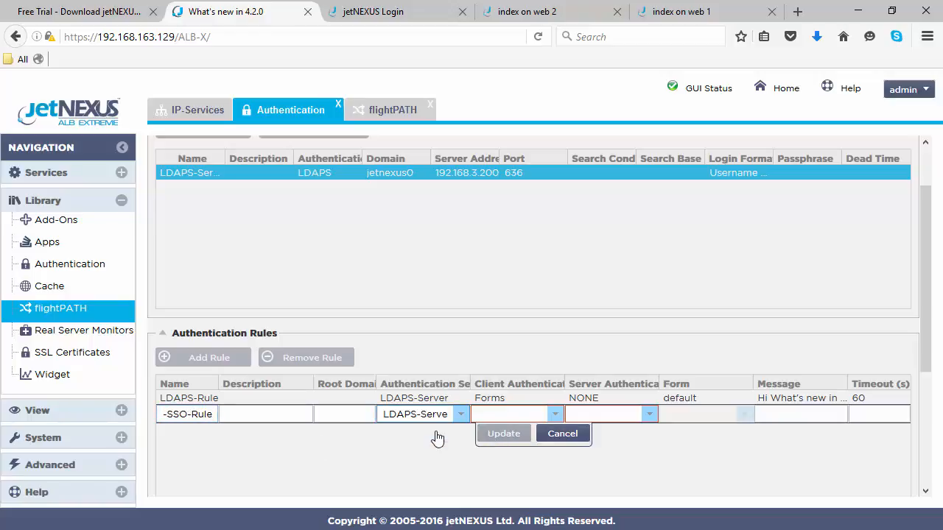
click(555, 414)
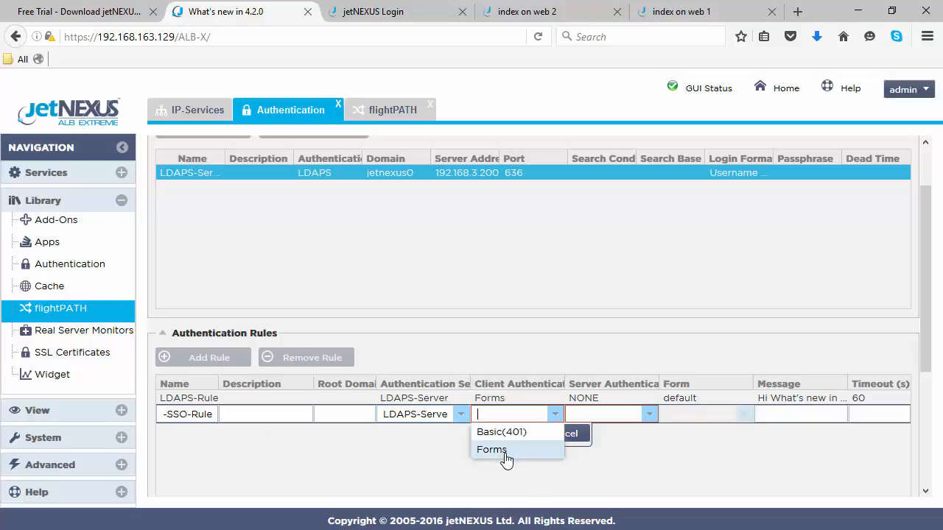
click(506, 450)
click(649, 414)
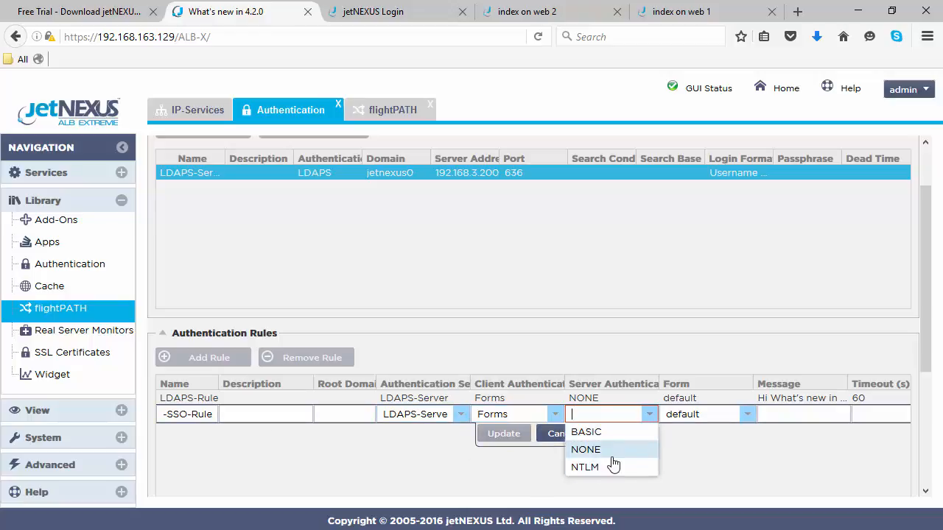
click(611, 456)
click(358, 417)
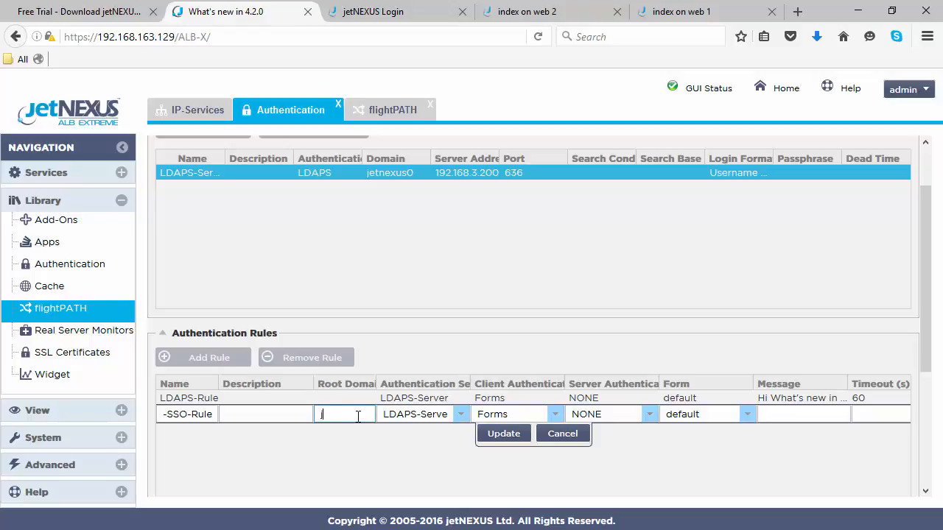
text(jnwork.com)
click(492, 435)
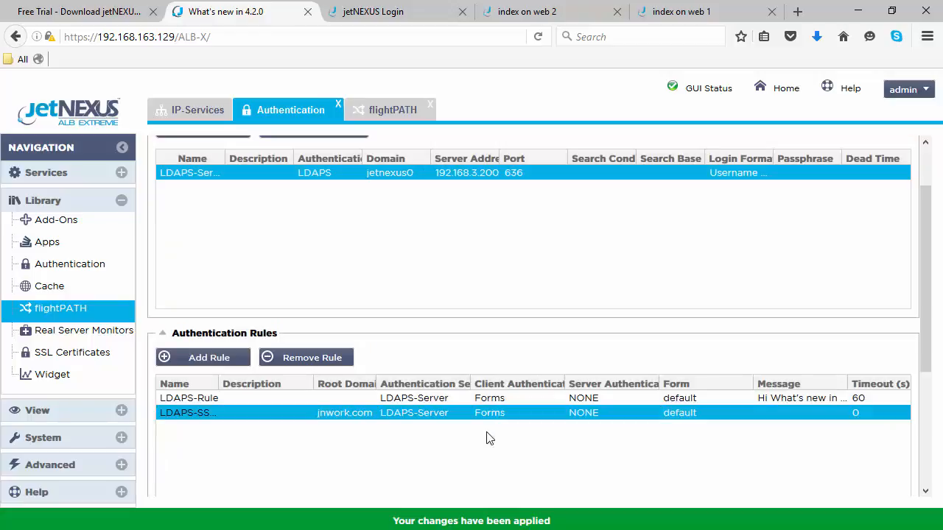
Step: Set the LDAPS-SSO-Rule timeout to 60 seconds and save it
double_click(858, 414)
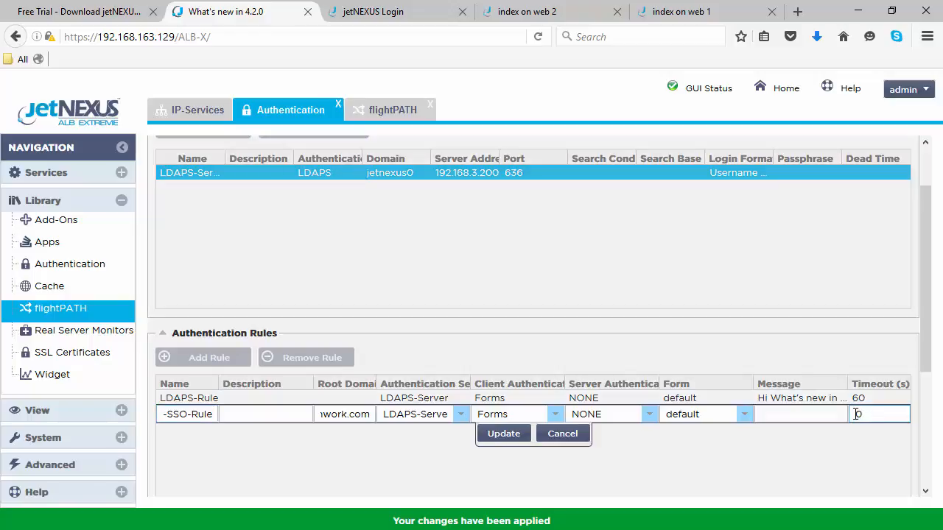
text(6)
click(496, 439)
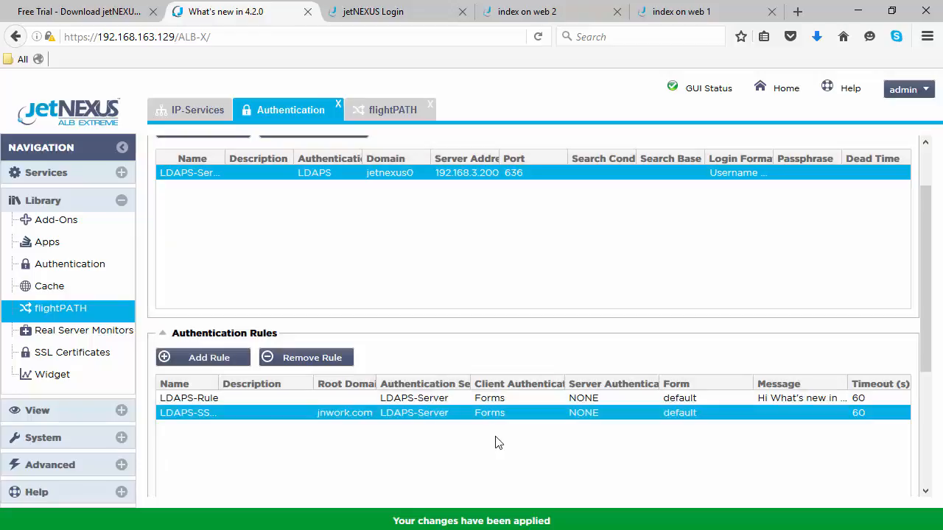
Step: Create a new flightPATH named Authenticate Apps Servers (SSO) and save it
click(391, 111)
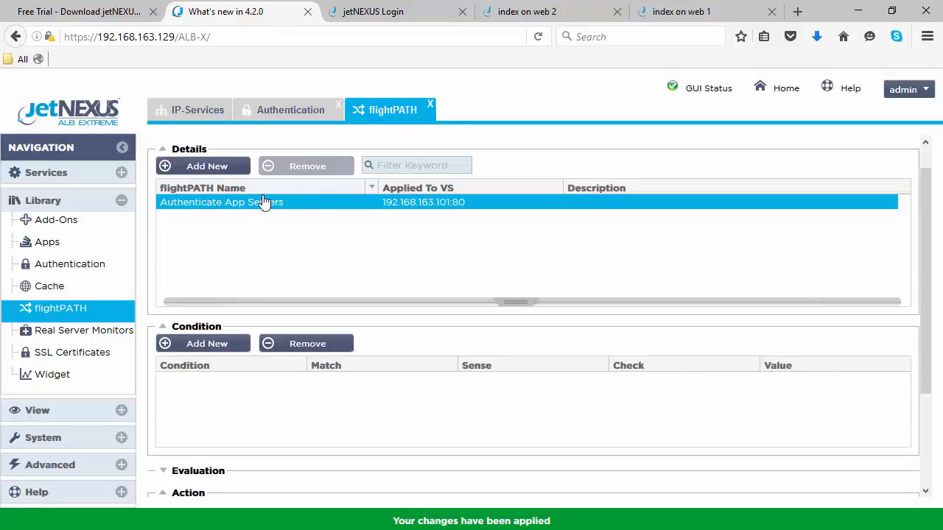
click(208, 170)
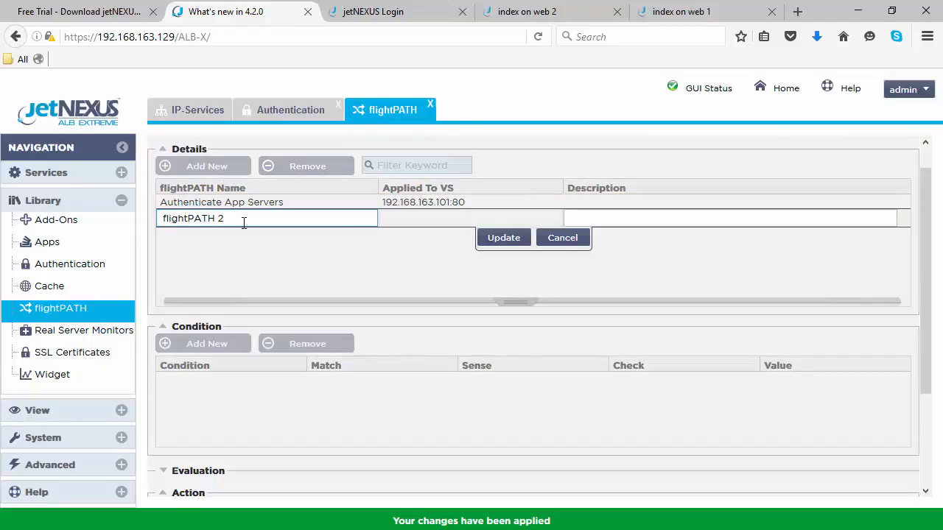
drag(243, 223, 131, 225)
text(Authenticate Apps Servers (SSO)
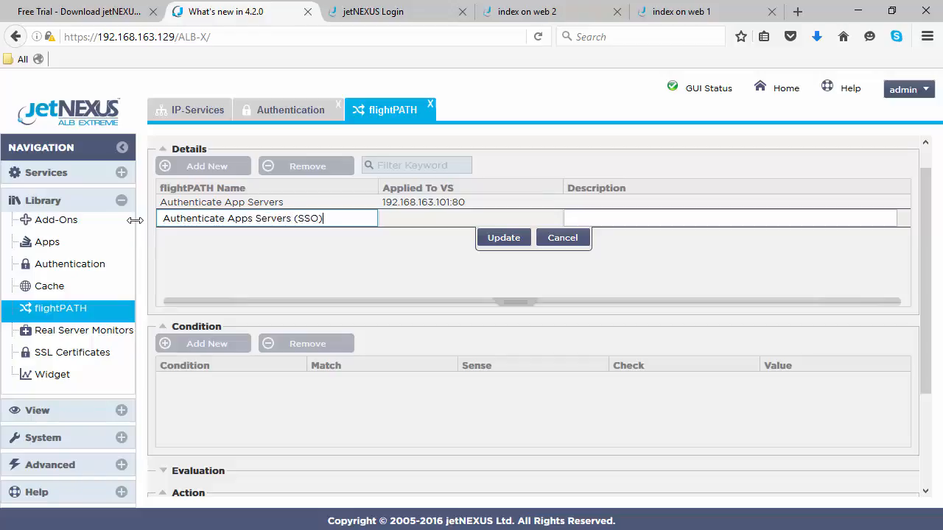
click(490, 239)
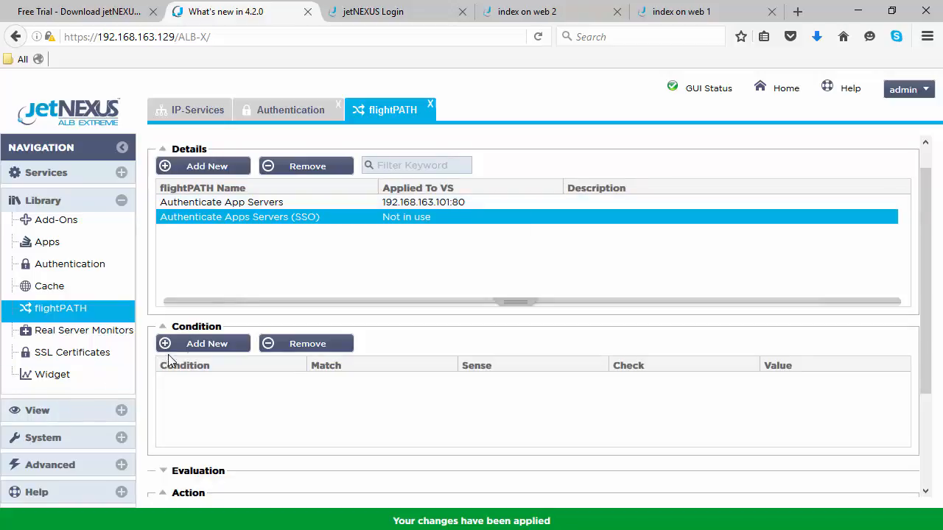
Step: Add an Authentication action targeting LDAPS-SSO-Rule to the flightPATH
scroll(275, 391, down, 3)
click(228, 411)
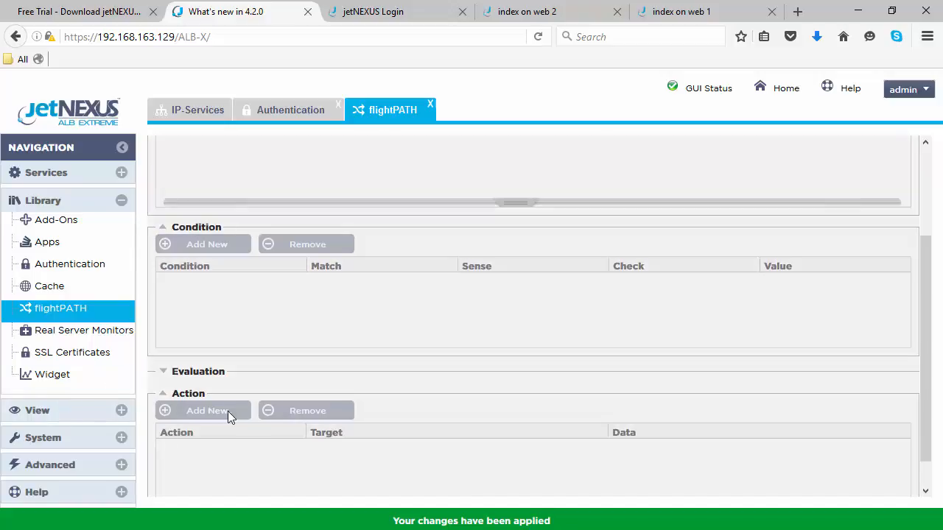
click(298, 451)
click(234, 229)
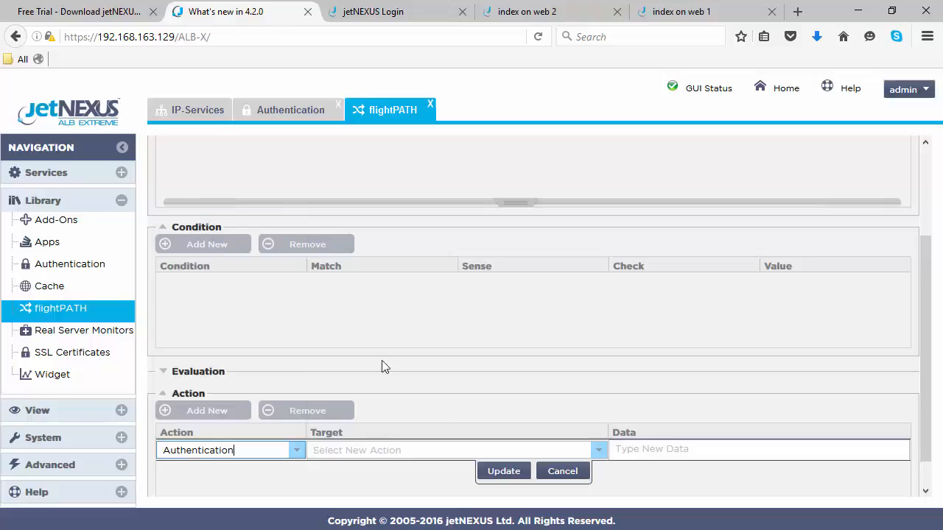
click(592, 450)
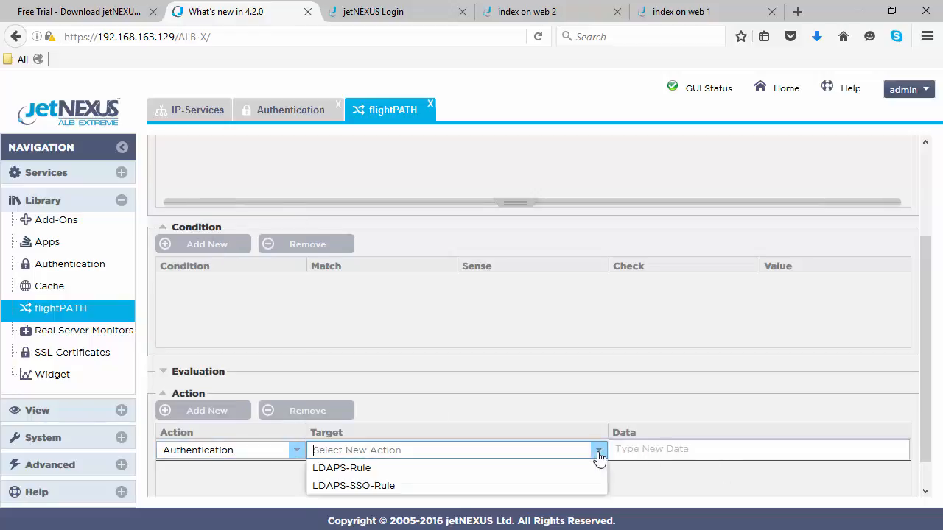
click(384, 487)
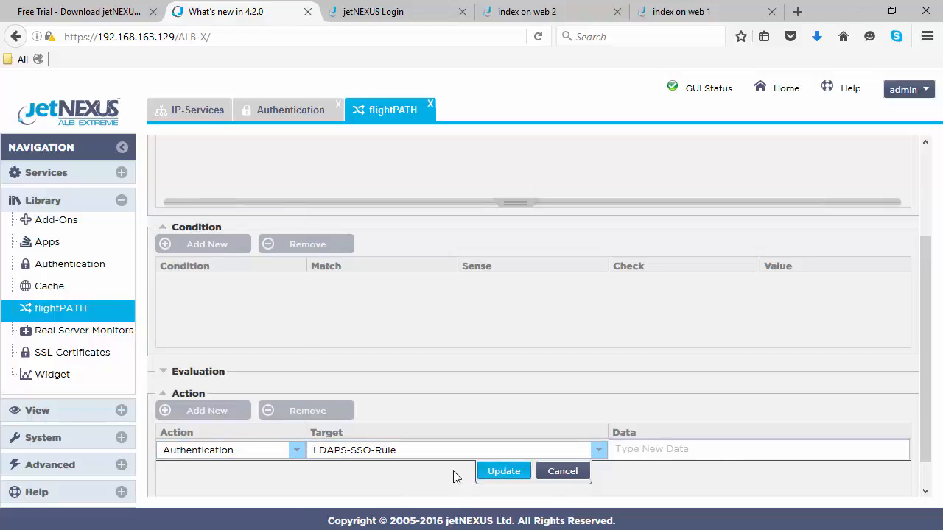
click(506, 474)
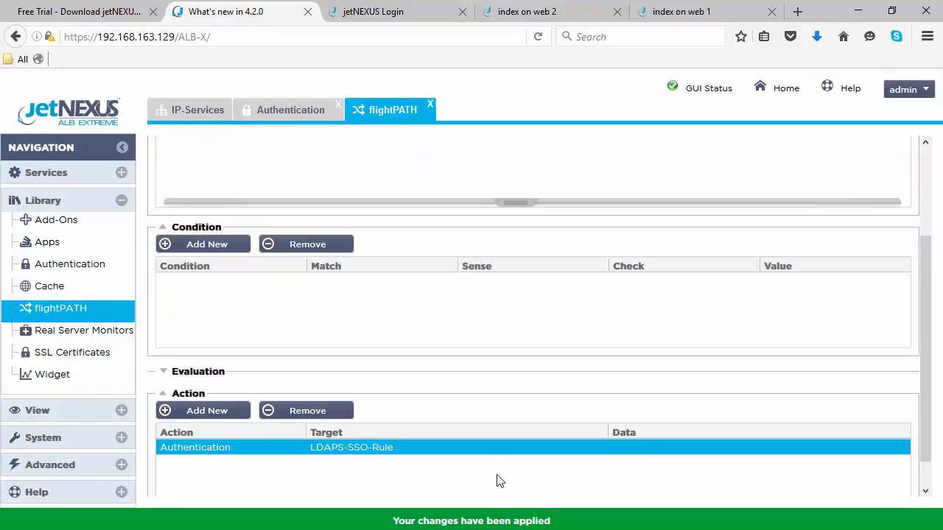
Step: Apply Authenticate Apps Servers (SSO) to the Web service's real servers, removing Authenticate App Servers, then check app1
click(205, 111)
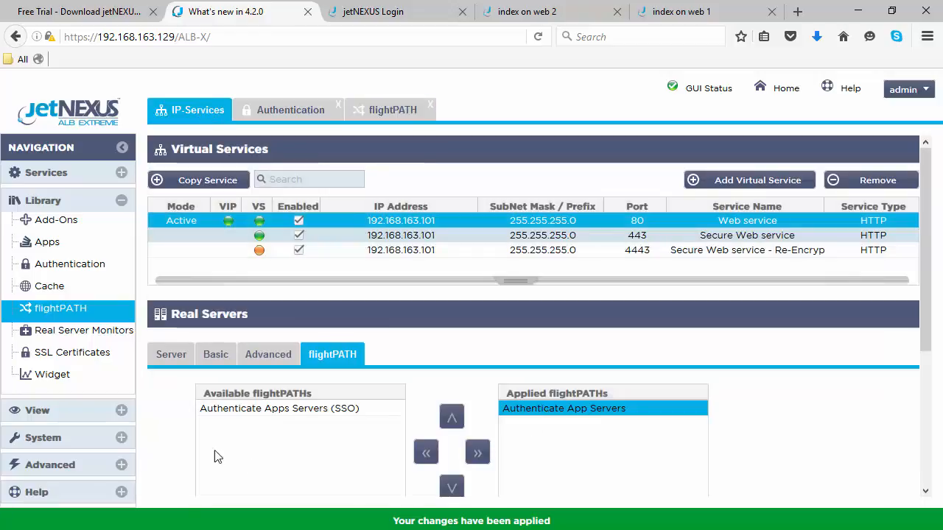
click(347, 411)
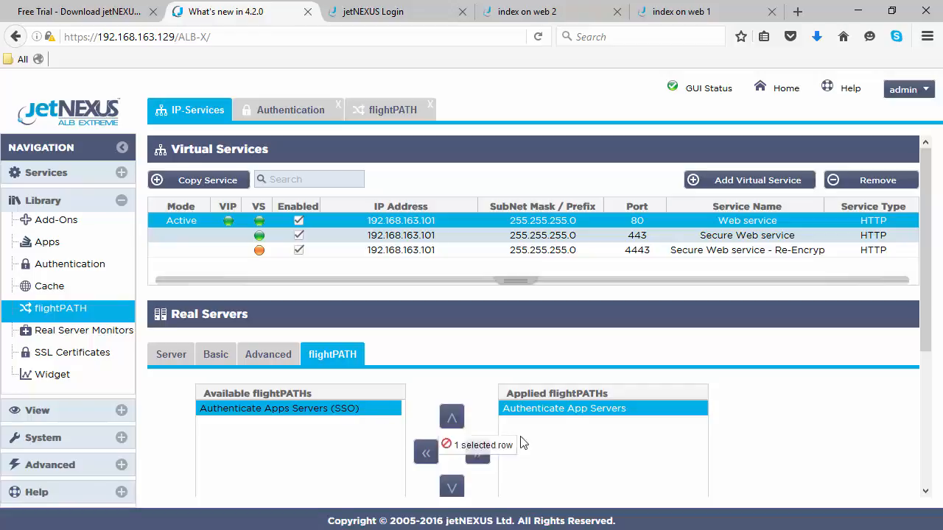
click(477, 453)
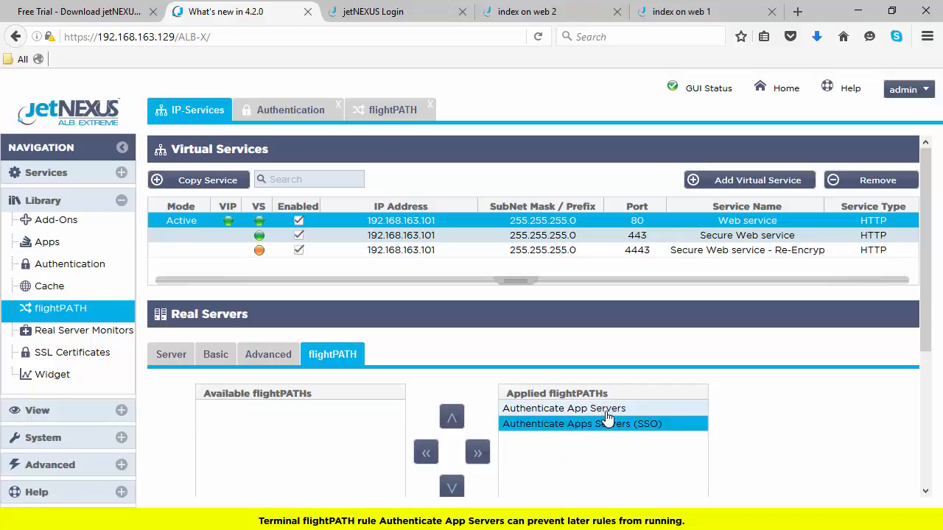
drag(607, 409, 322, 422)
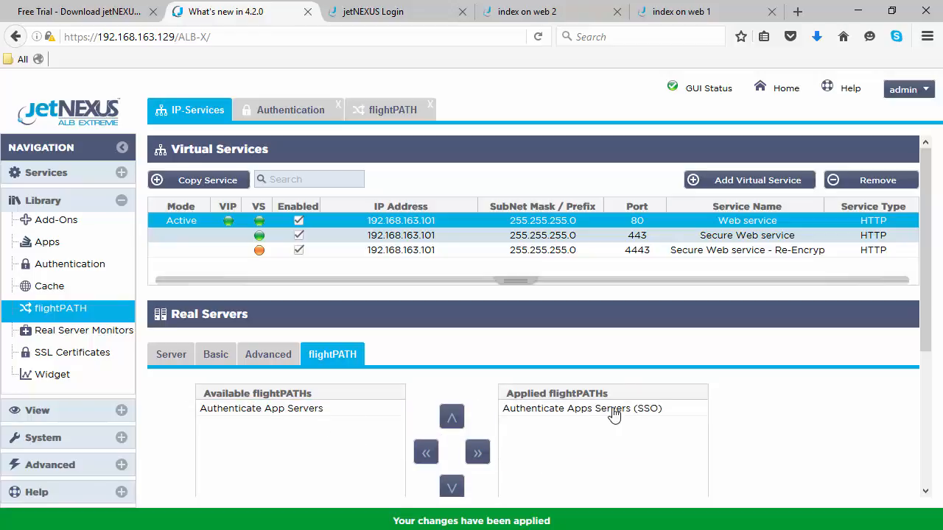
click(404, 10)
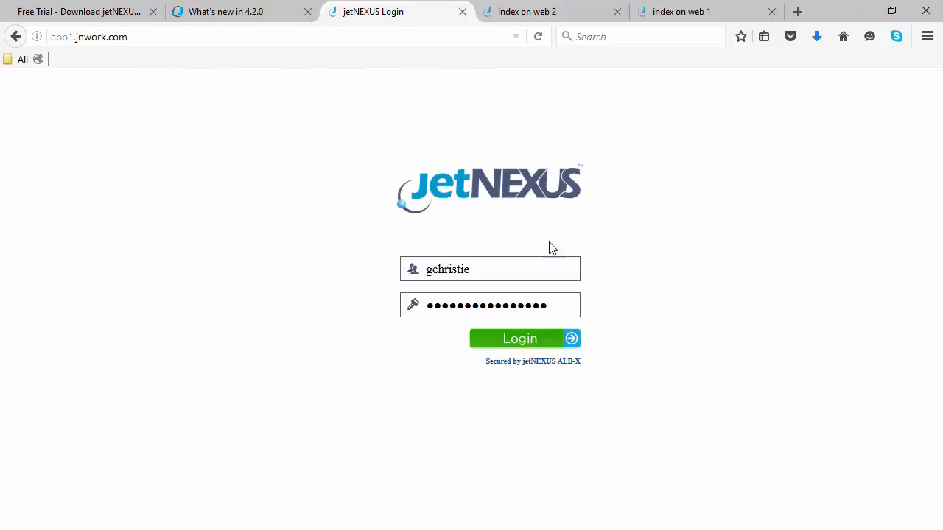
click(251, 11)
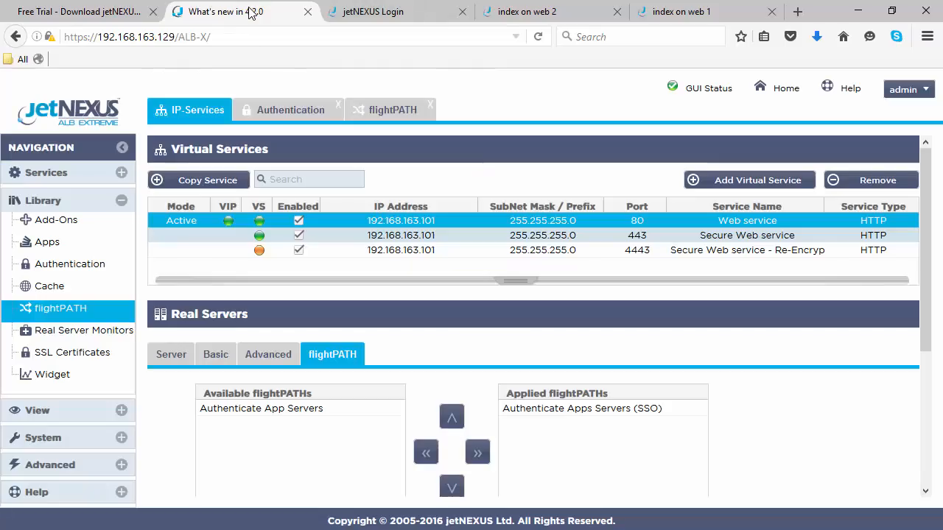
Step: Give LDAPS-SSO-Rule the login message 'SSO Rule' and view it on the app1 login page
click(355, 112)
click(321, 112)
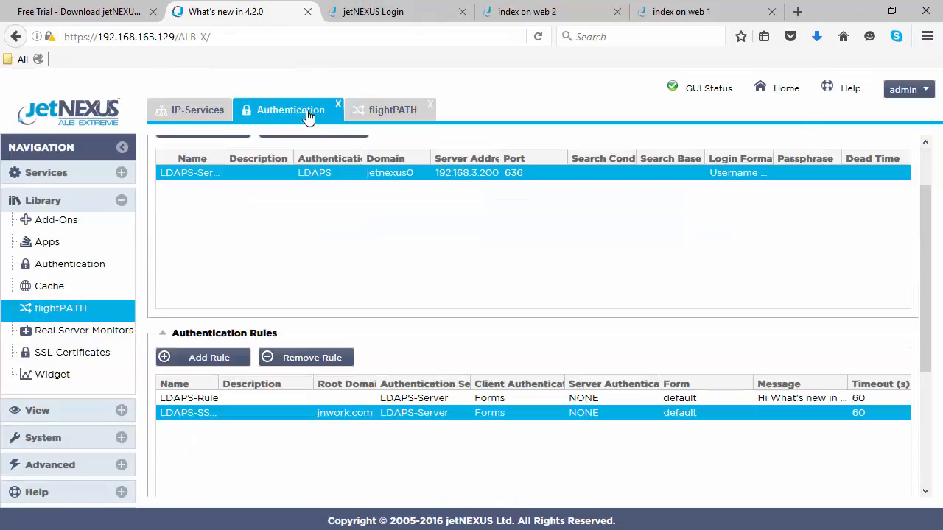
double_click(806, 415)
click(805, 410)
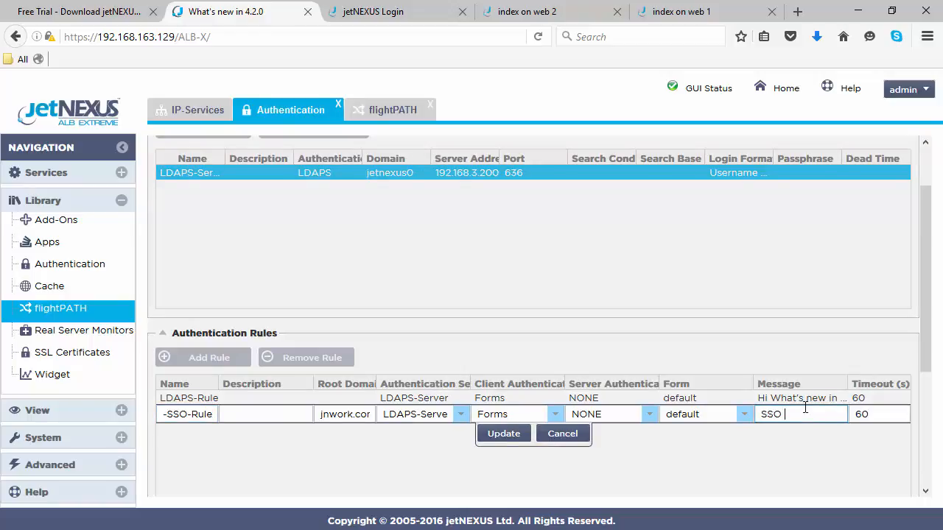
click(504, 434)
click(398, 12)
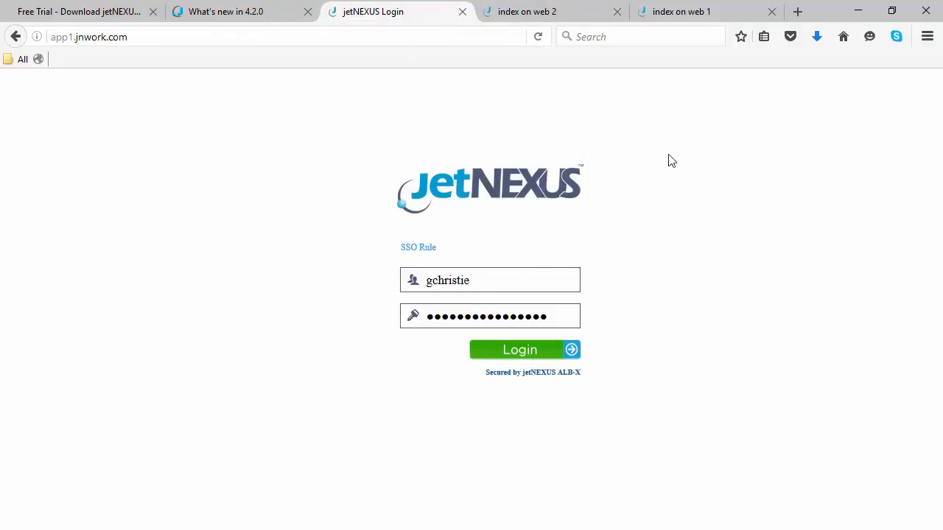
Step: Reload the app2 and app3 sites and sign in once on the app3 login page
click(555, 13)
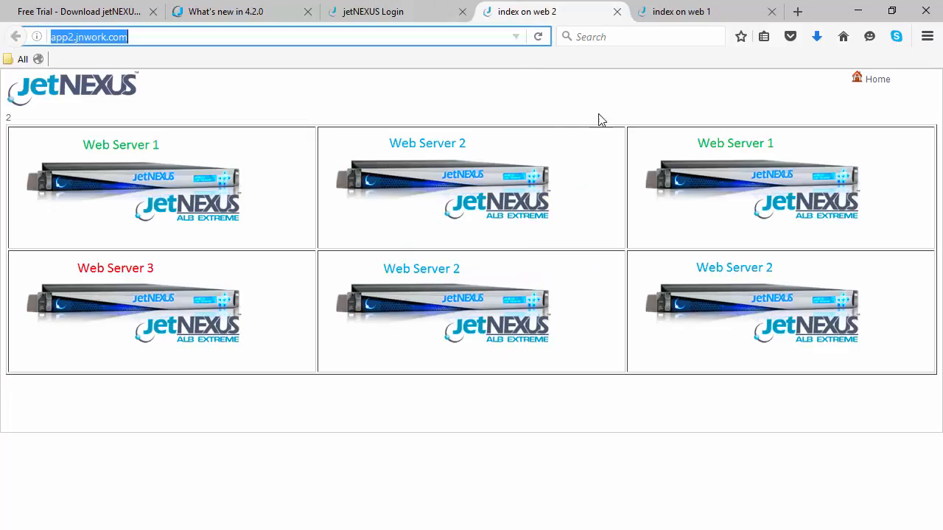
key(F5)
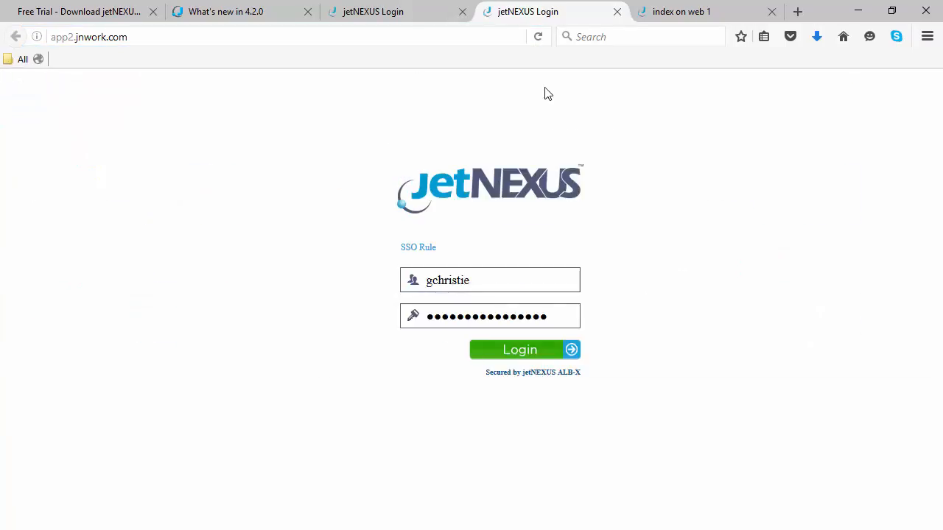
click(667, 18)
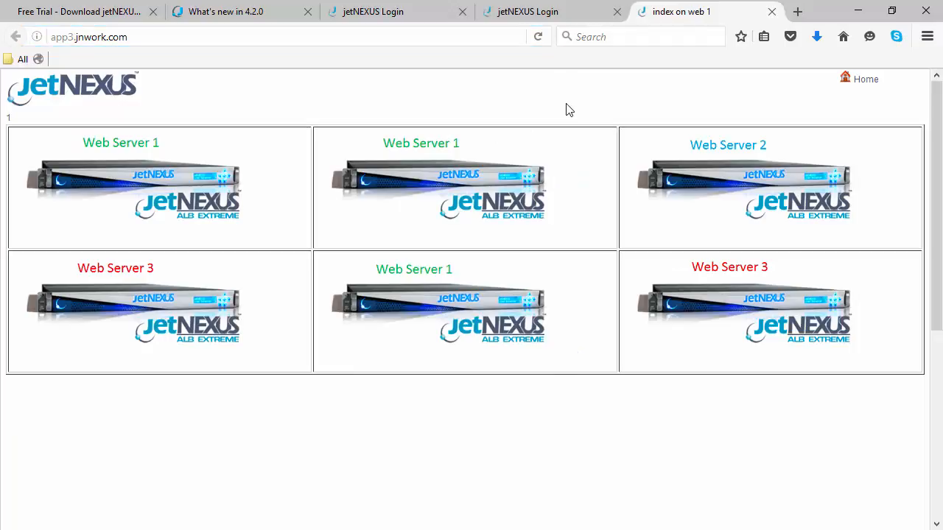
key(F5)
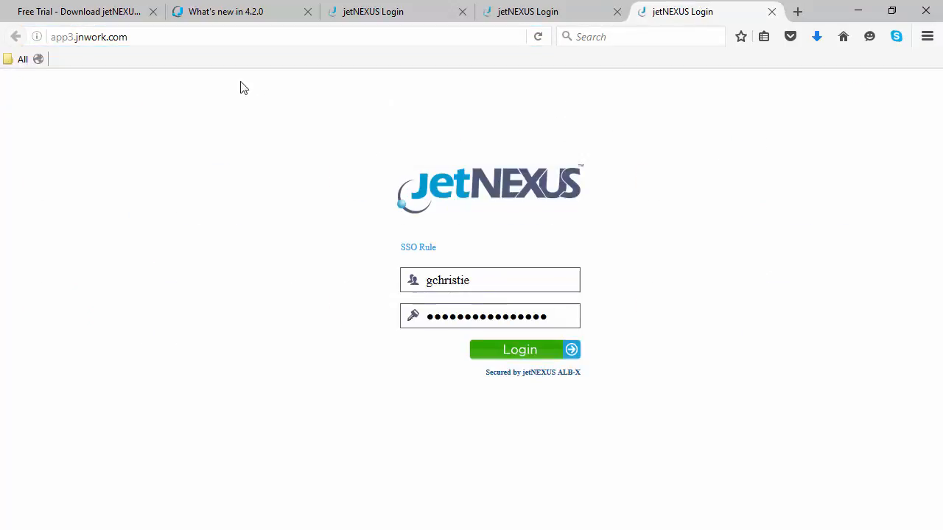
click(541, 356)
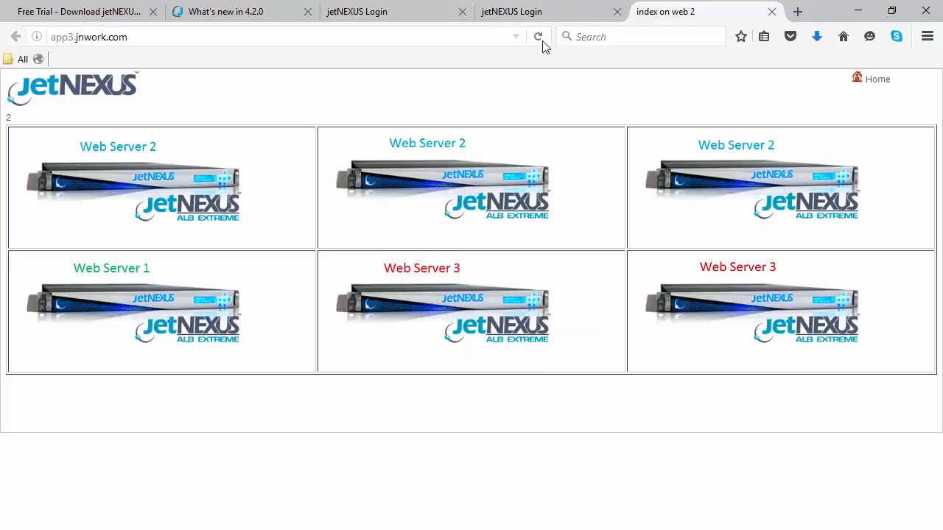
click(537, 37)
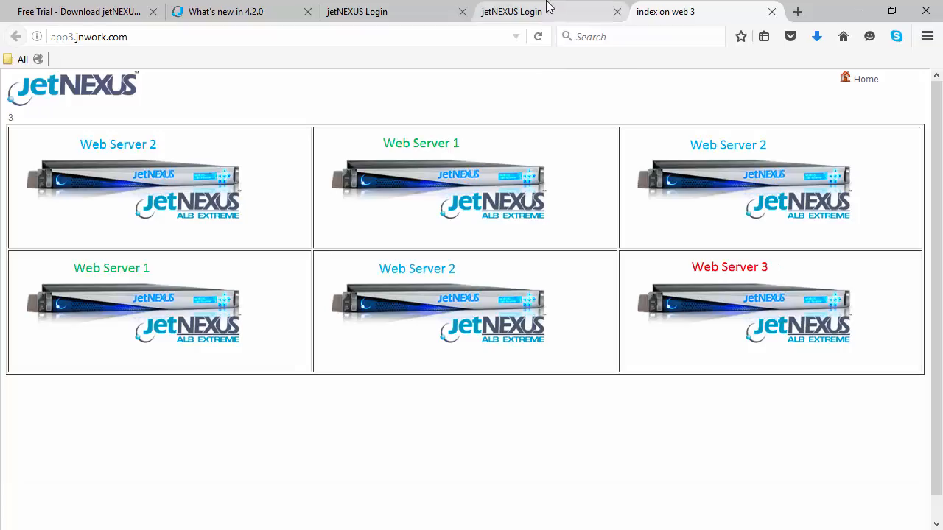
Step: Reload app2 and app1 to confirm they open without another sign-in, then return to the admin console
click(547, 9)
click(538, 36)
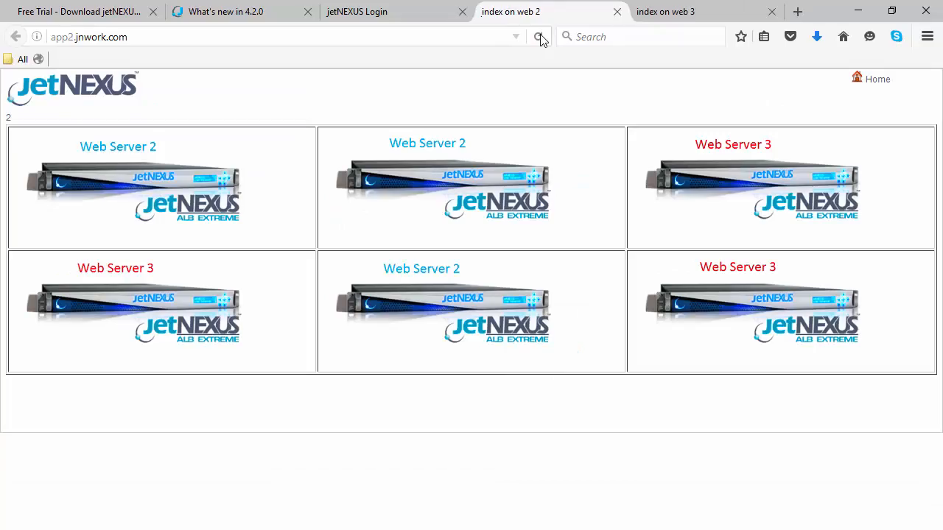
click(379, 10)
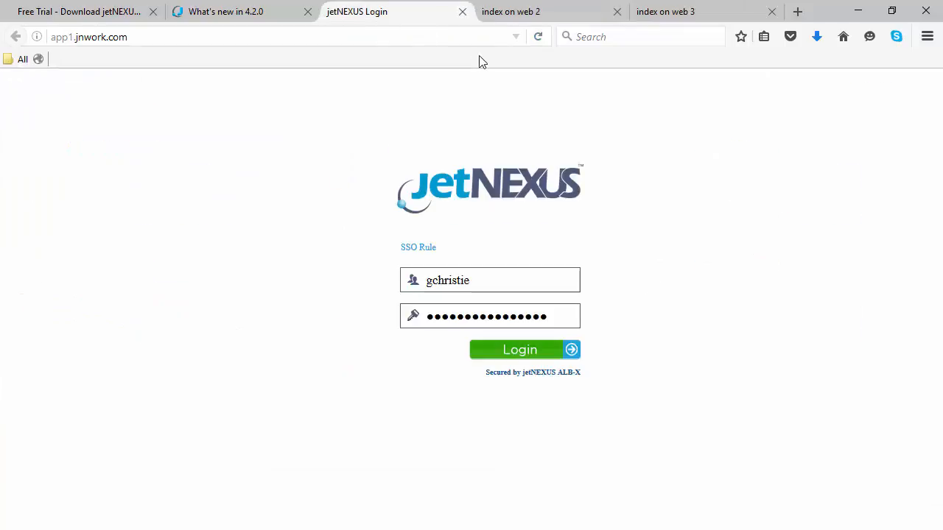
click(538, 37)
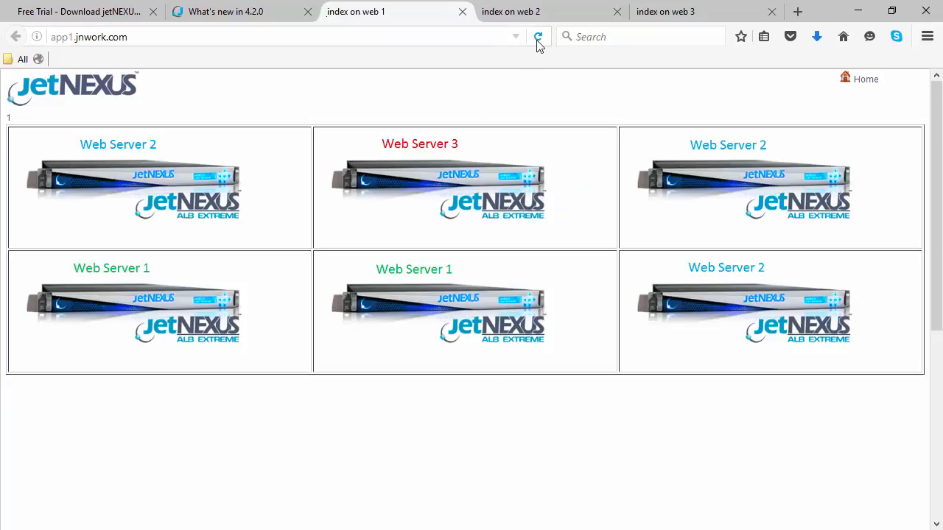
click(538, 37)
key(F5)
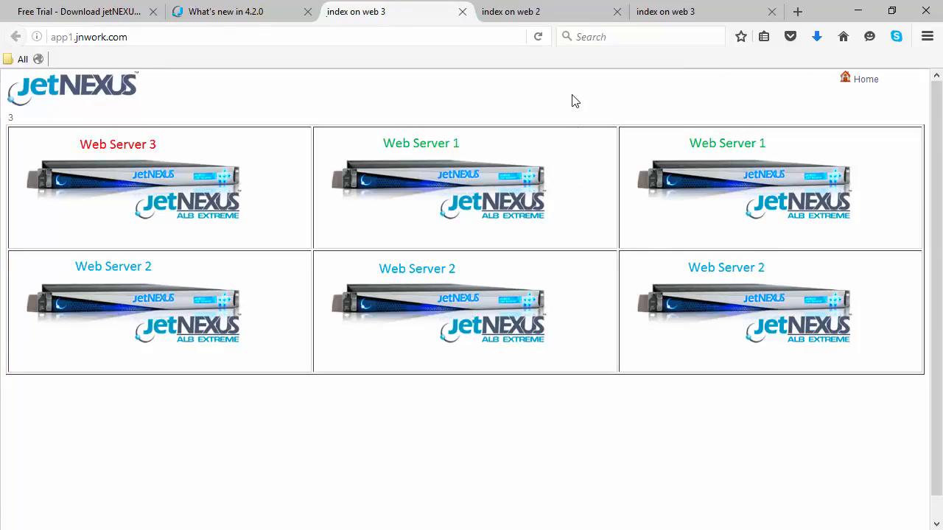
click(246, 15)
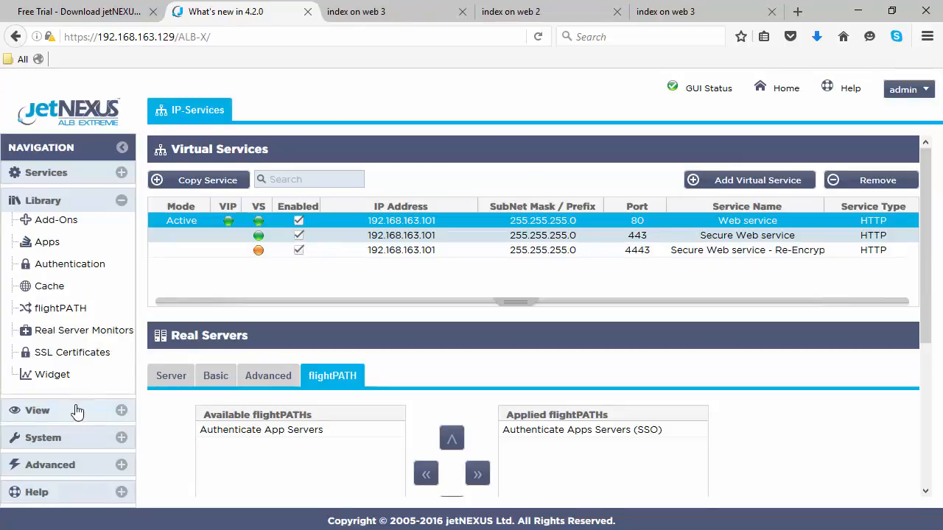
Step: Look over the virtual service's authentication rules, real servers and advanced settings
click(106, 277)
scroll(337, 393, down, 1)
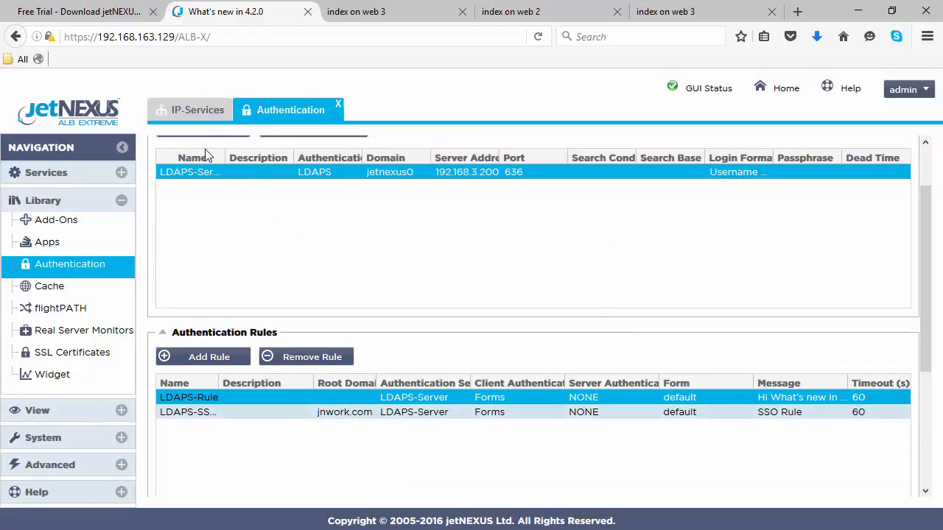
click(199, 110)
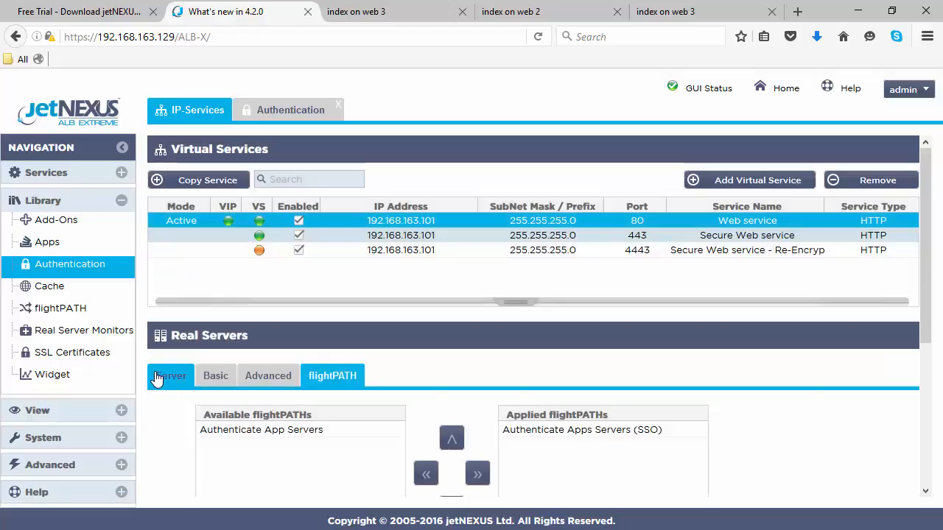
click(159, 377)
click(254, 376)
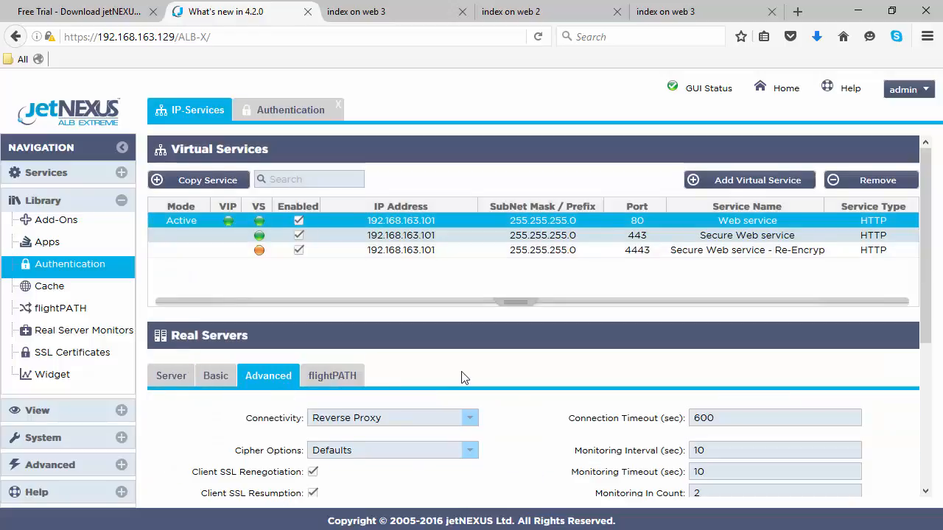
scroll(464, 378, down, 3)
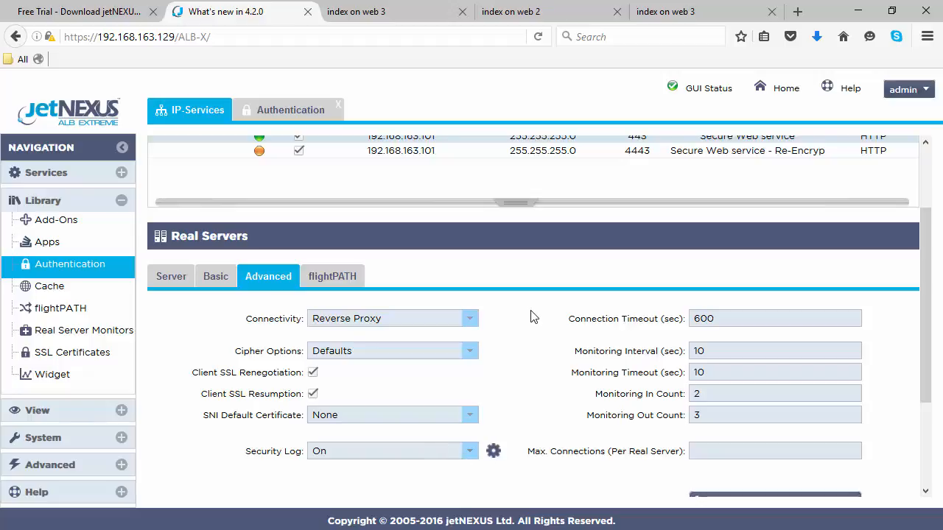
mouse_move(925, 233)
mouse_down()
mouse_move(926, 177)
mouse_move(926, 247)
mouse_up()
Step: Set the W3C logging level to Full and apply the update
click(493, 433)
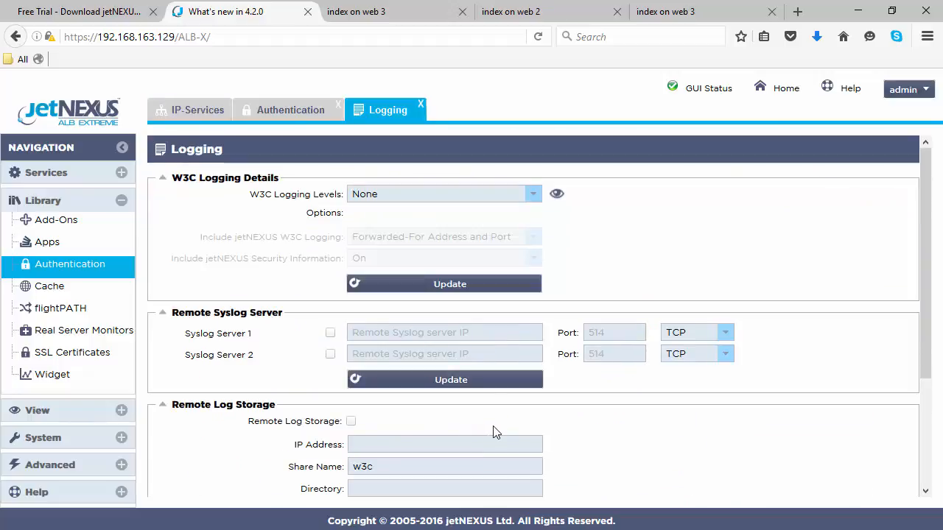
click(532, 195)
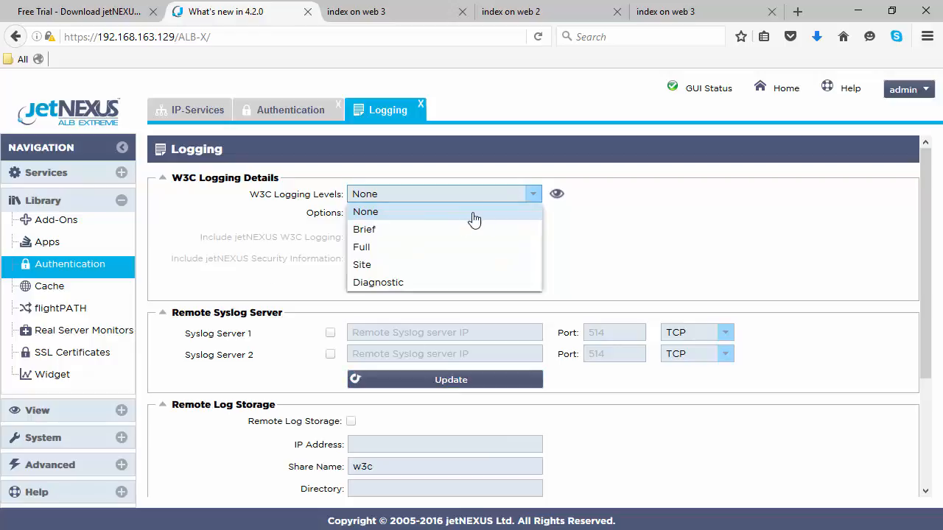
click(386, 247)
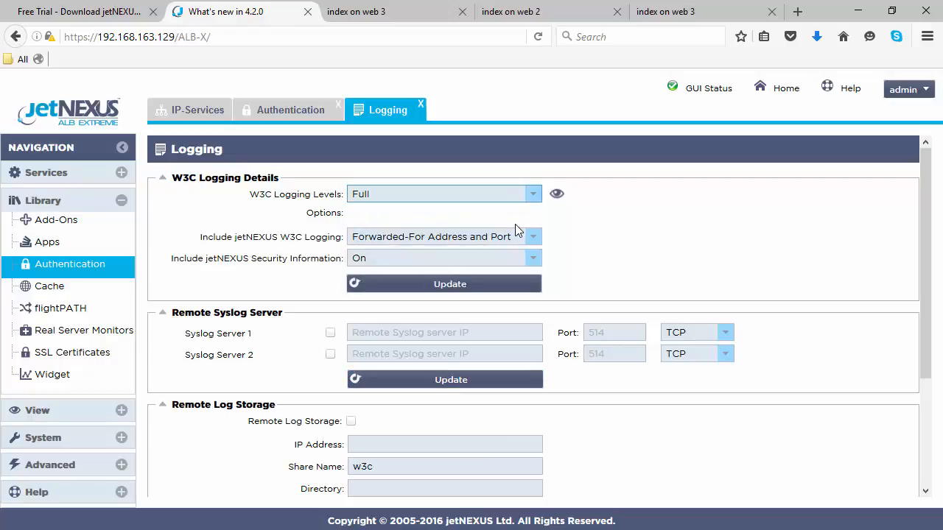
click(471, 288)
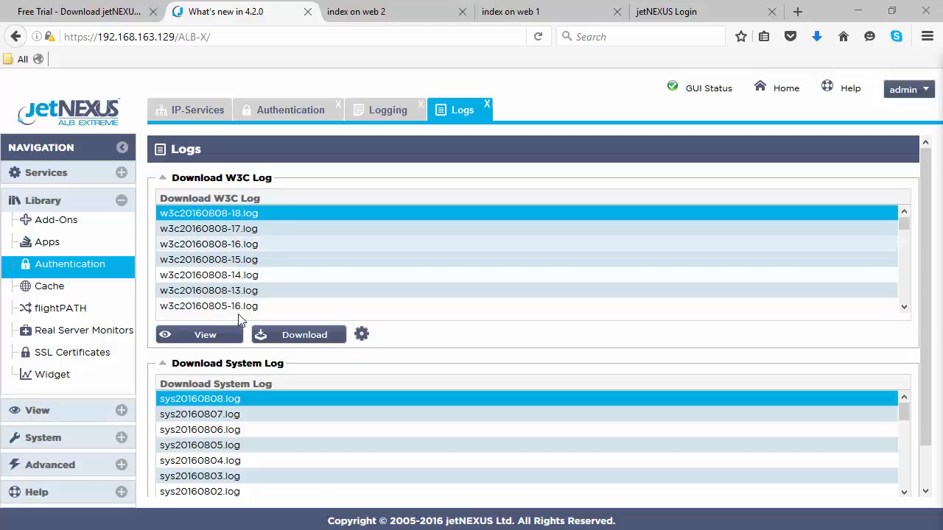
Step: Open the most recent W3C log file in Notepad
click(209, 336)
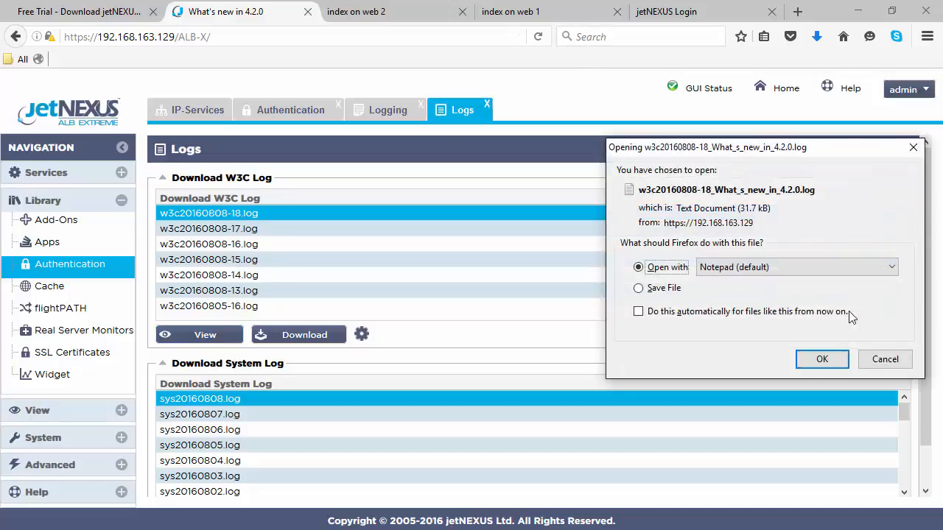
click(831, 361)
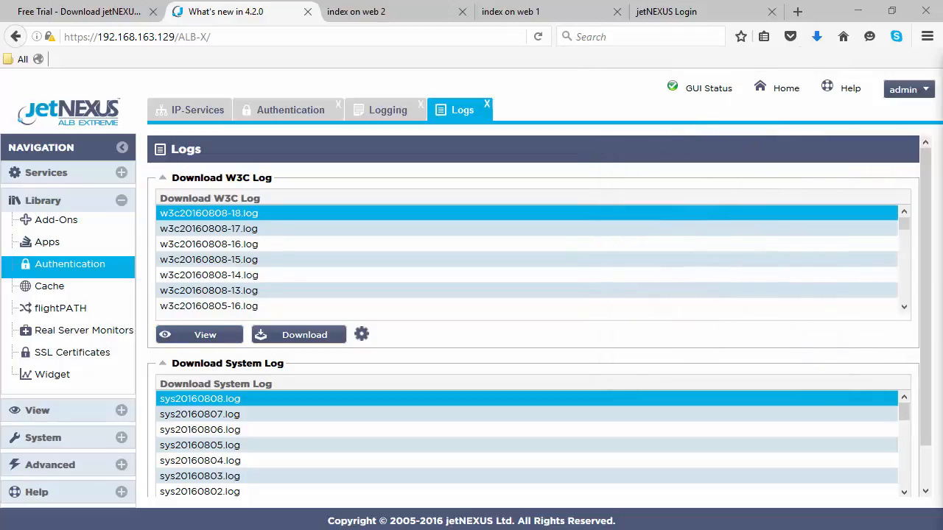
drag(942, 59, 360, 23)
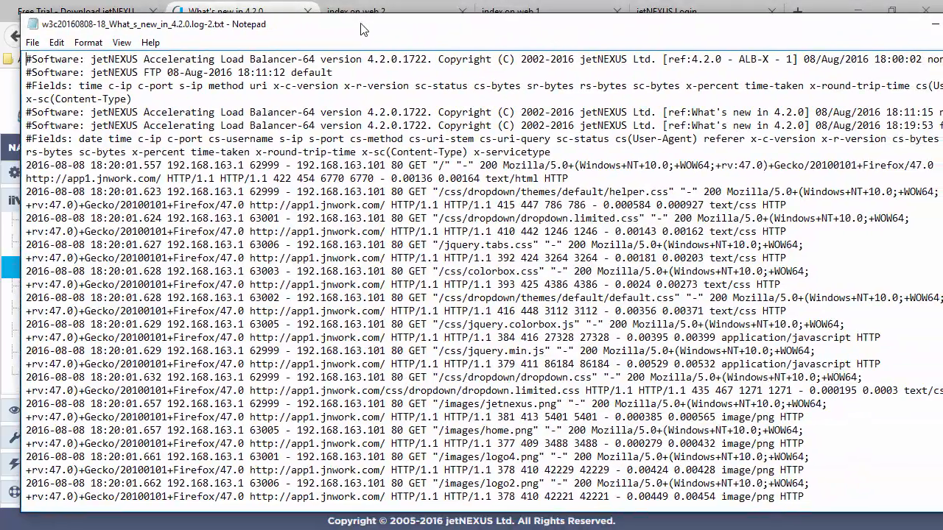
Step: Search the W3C log for the user's username
key(ctrl+f)
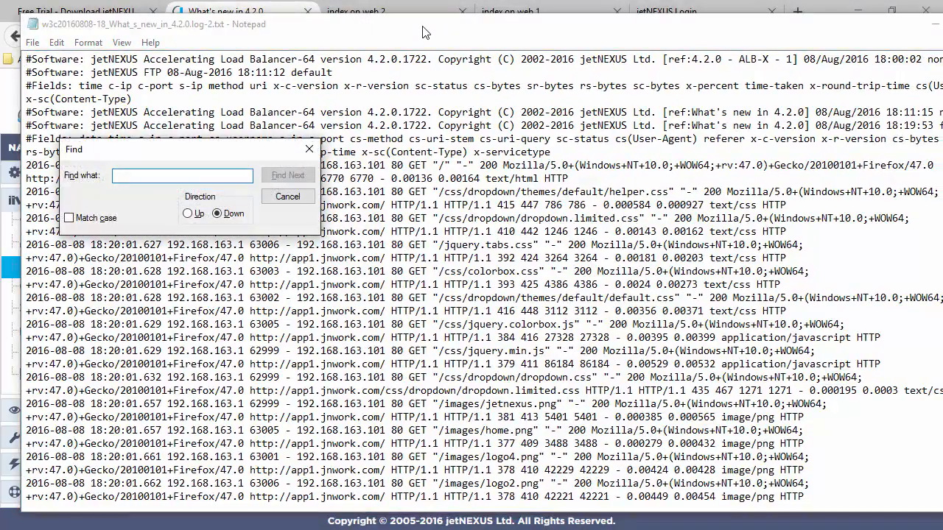
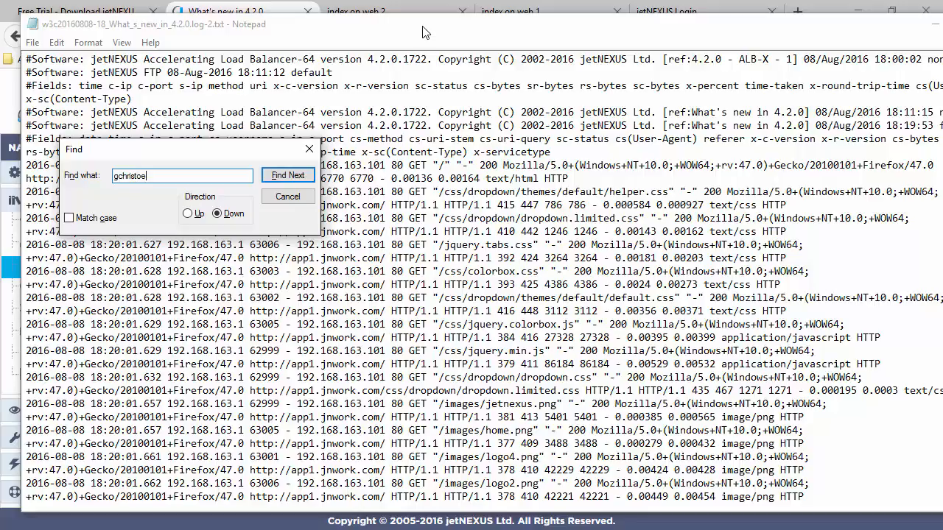
key(Return)
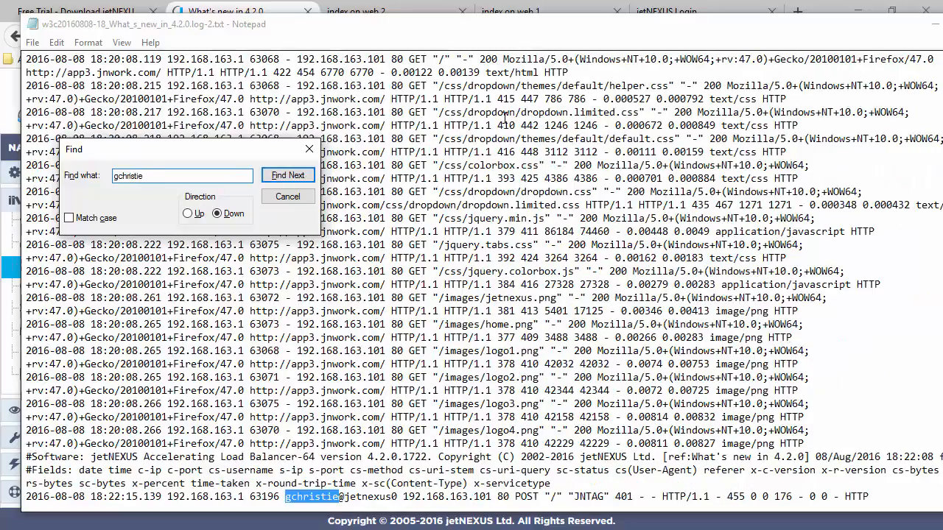
click(303, 204)
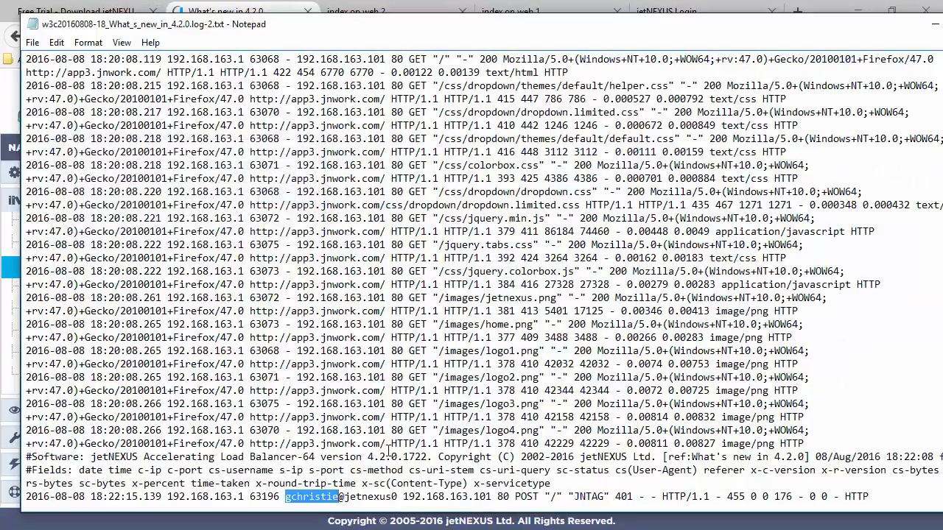
scroll(387, 453, down, 2)
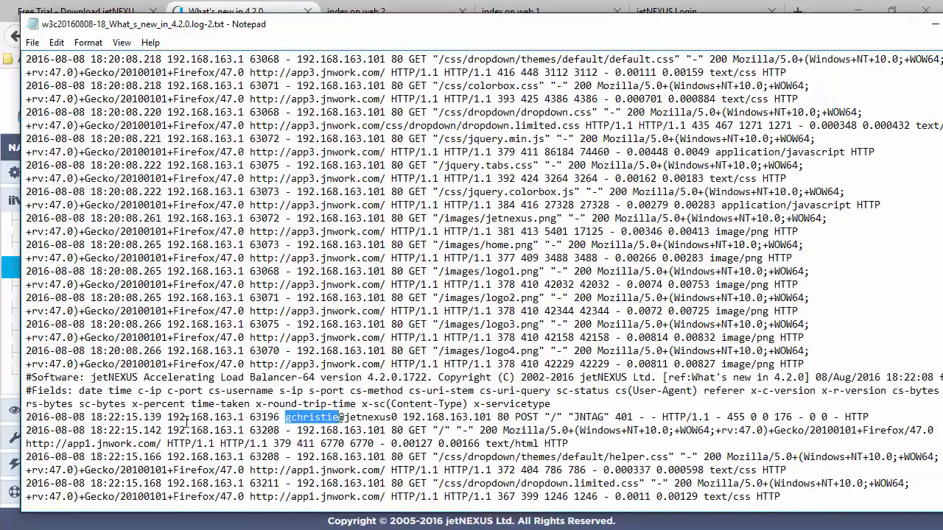
Step: Highlight the user's POST entry rejected with 401 and confirm no other matches exist
drag(32, 417, 397, 417)
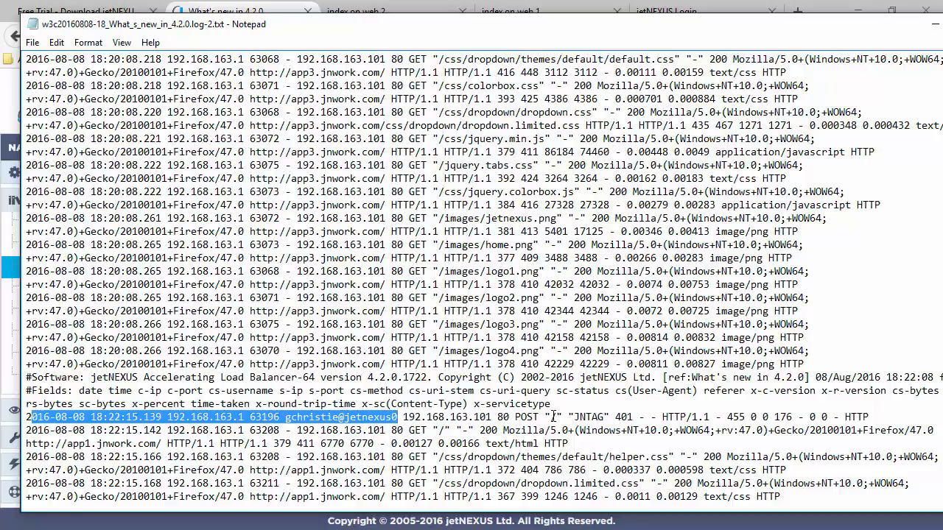
drag(551, 417, 557, 417)
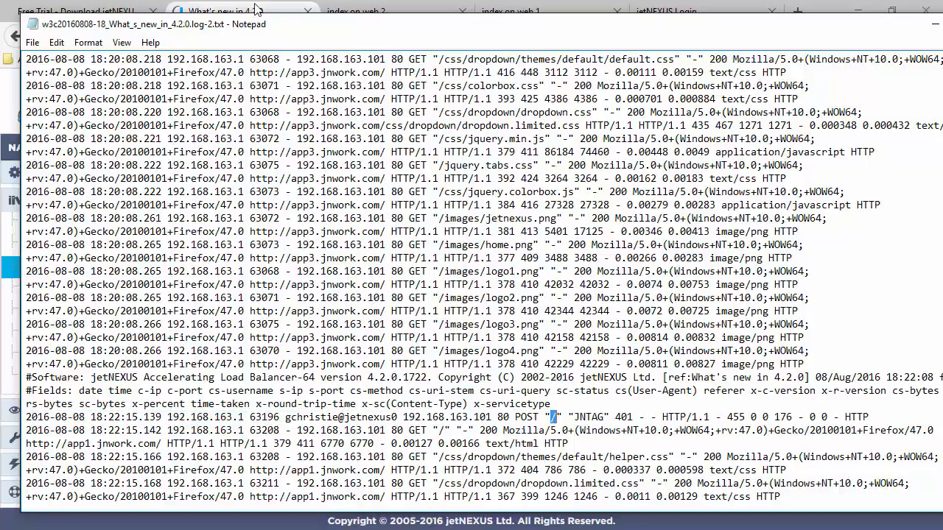
key(ctrl+f)
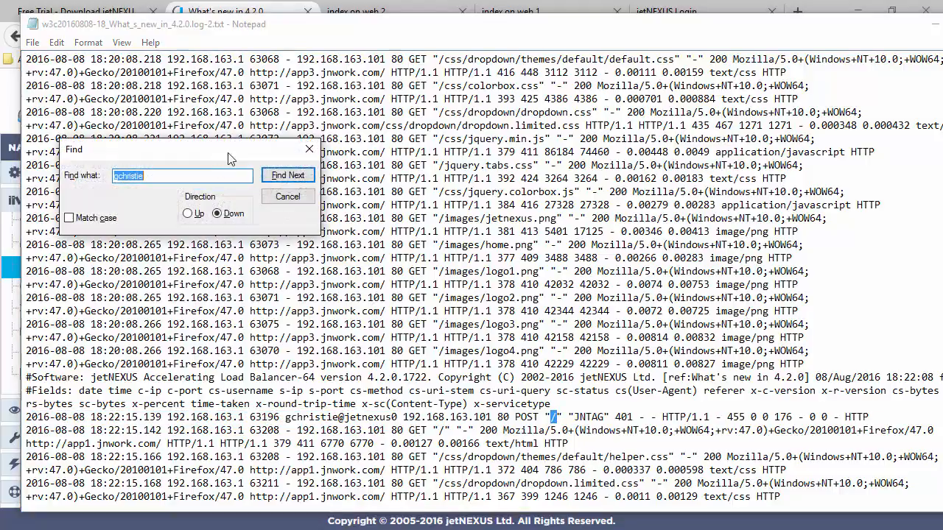
click(278, 175)
click(519, 332)
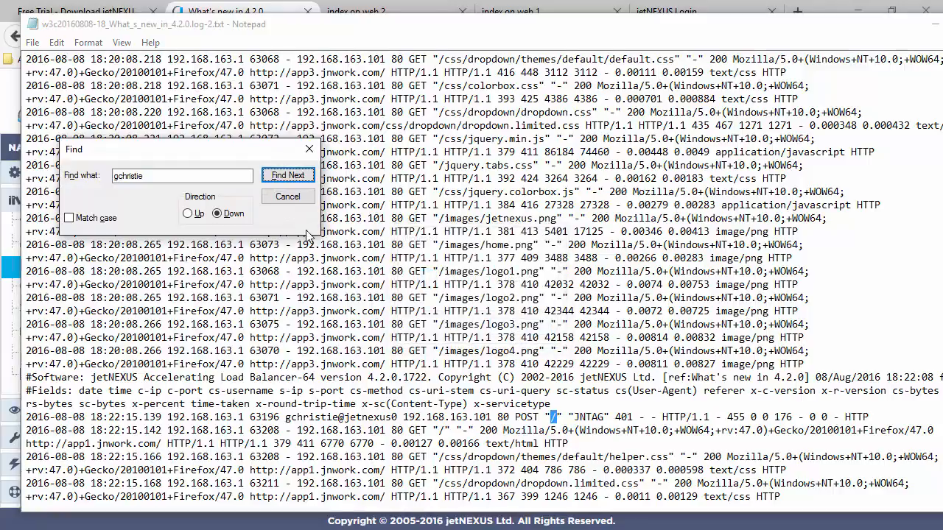
click(287, 196)
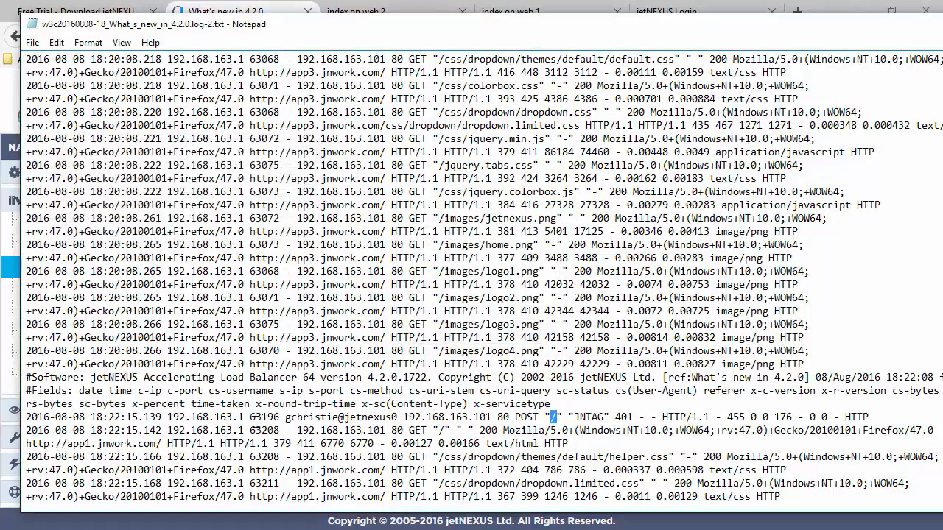
drag(27, 417, 868, 417)
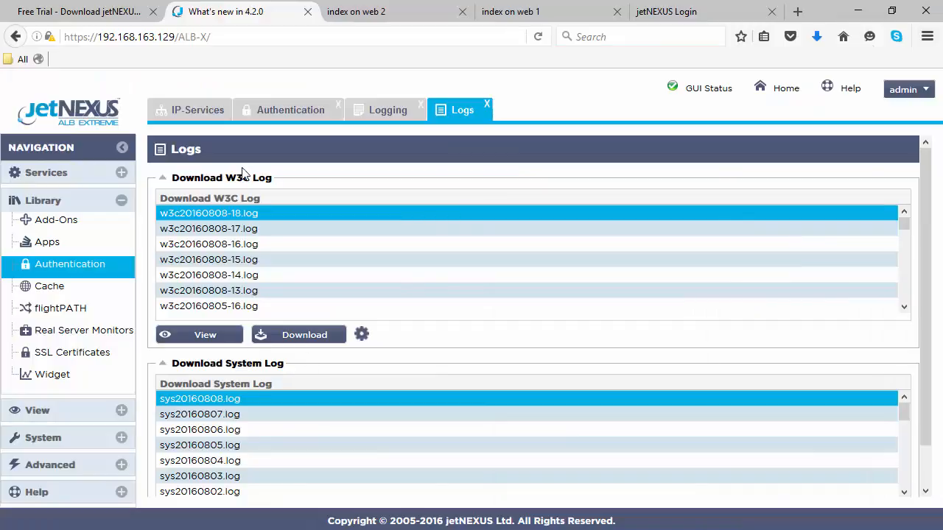
Step: Review the virtual services and three real servers, then go to the App Store under Services
click(200, 112)
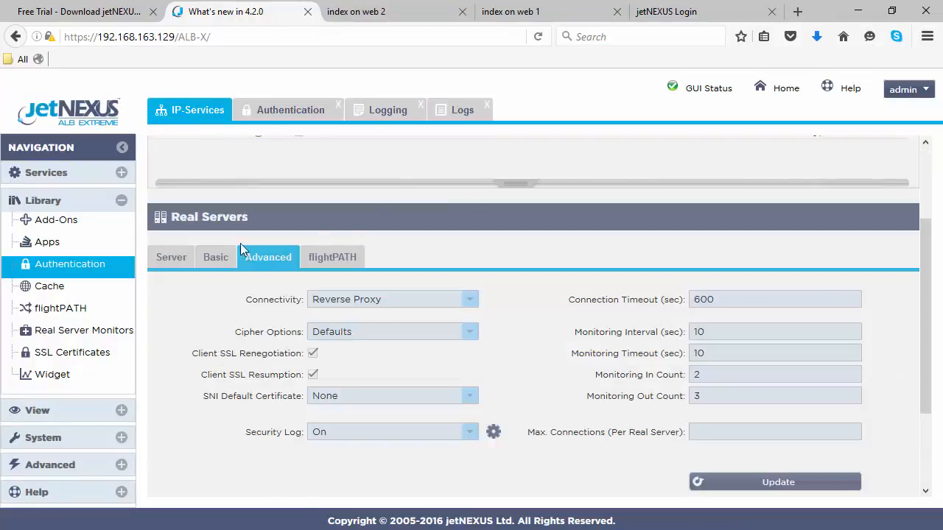
click(180, 257)
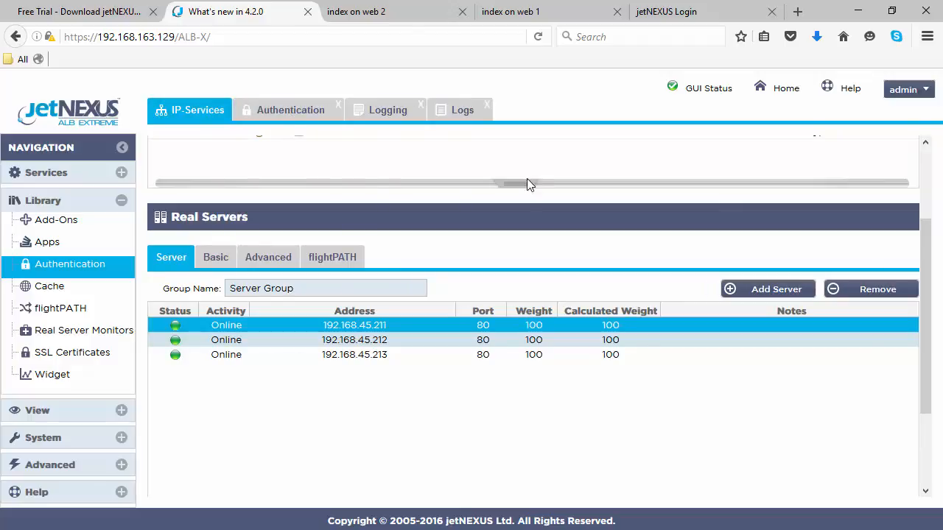
click(927, 147)
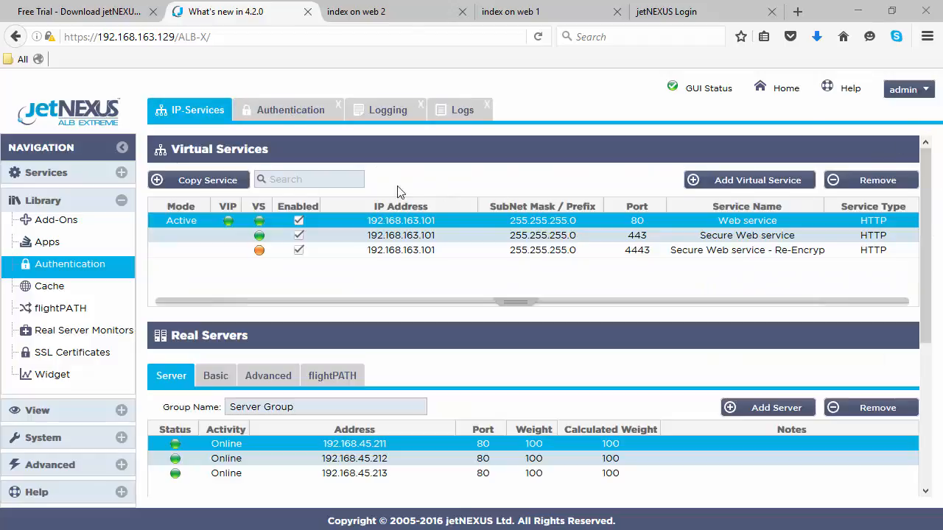
click(122, 172)
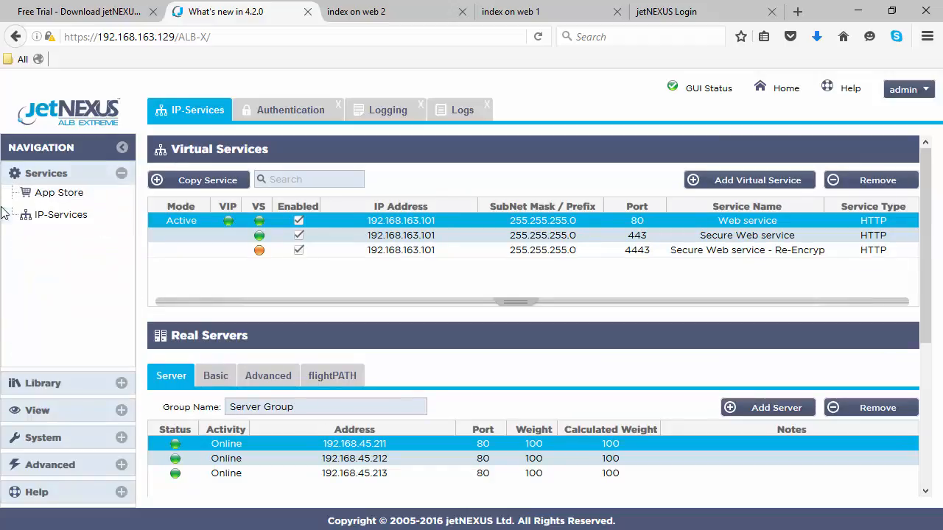
click(79, 194)
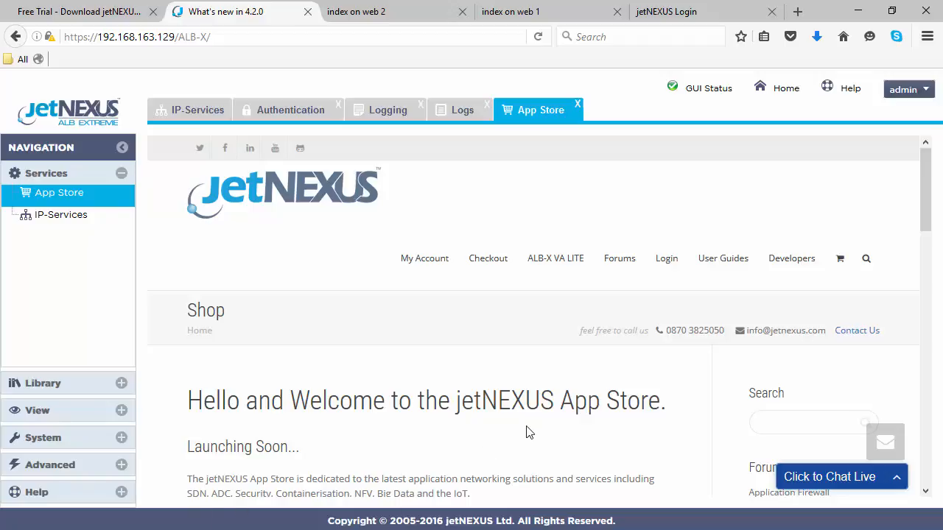
Step: Browse the App Store and open the flightPATH product category
scroll(527, 433, down, 5)
scroll(457, 332, up, 3)
scroll(427, 310, down, 4)
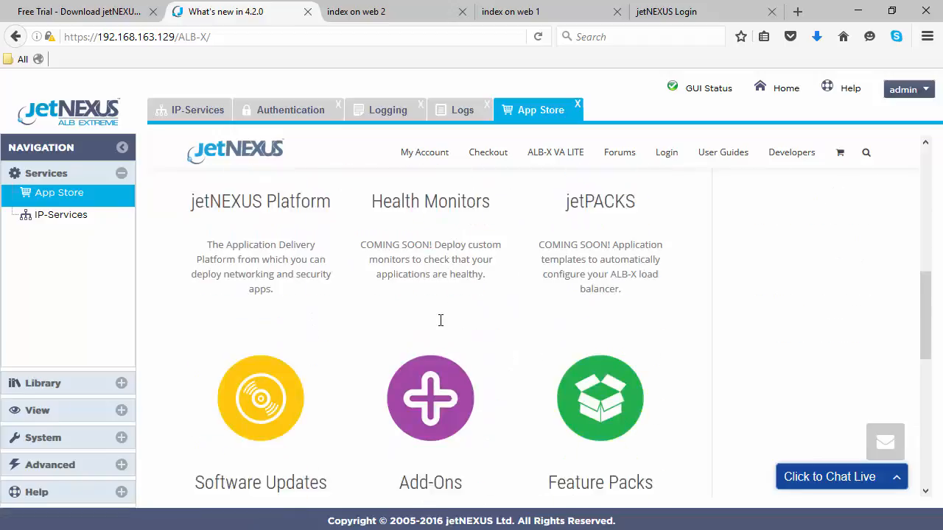
scroll(442, 302, down, 1)
scroll(492, 280, down, 3)
scroll(492, 280, up, 3)
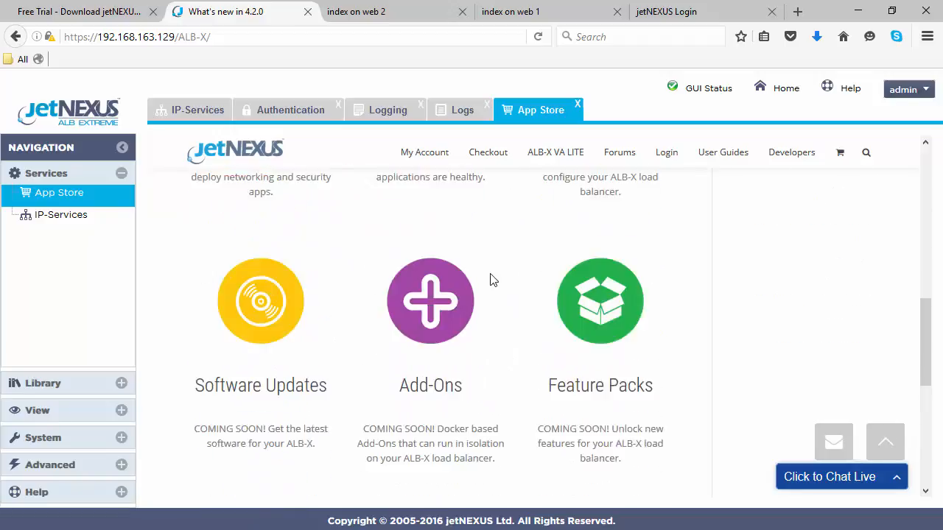
scroll(492, 280, down, 5)
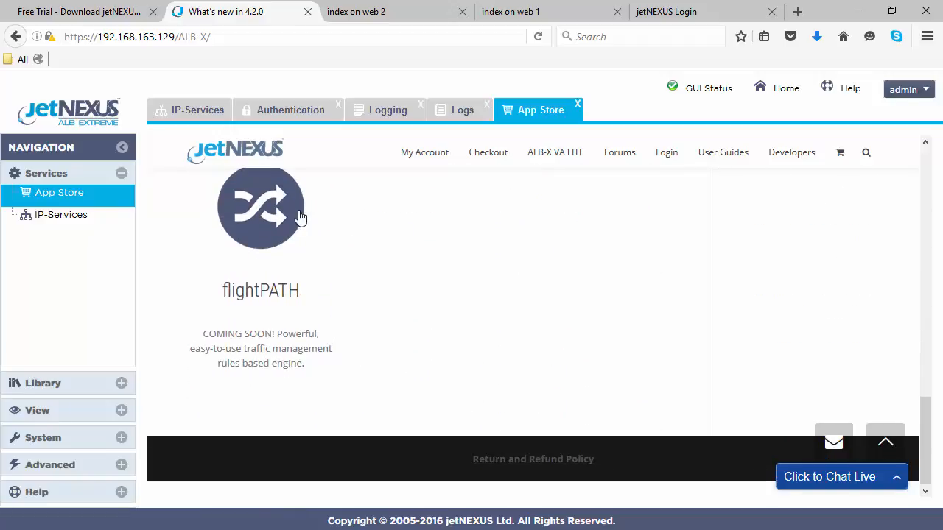
click(276, 212)
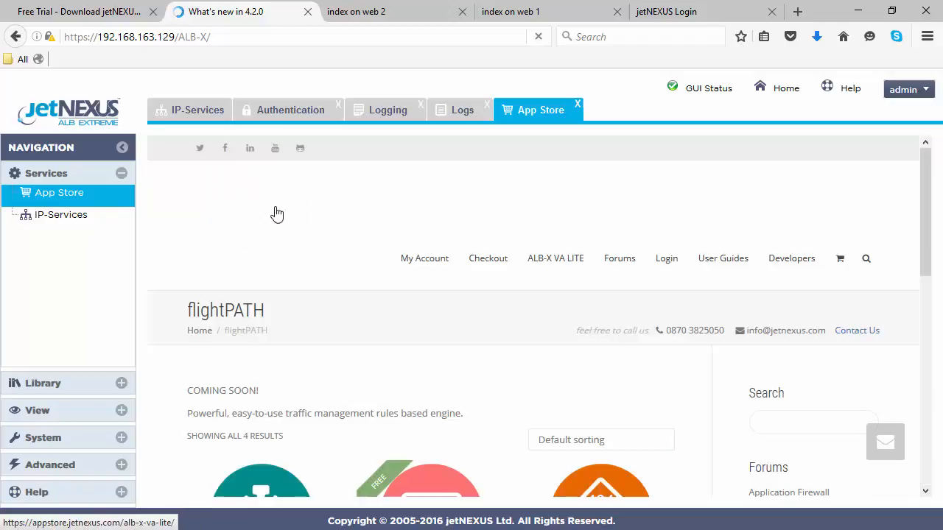
Step: Read the Mask sensitive information description and add the free rule to the cart
scroll(475, 318, down, 3)
scroll(497, 372, down, 3)
scroll(496, 373, up, 3)
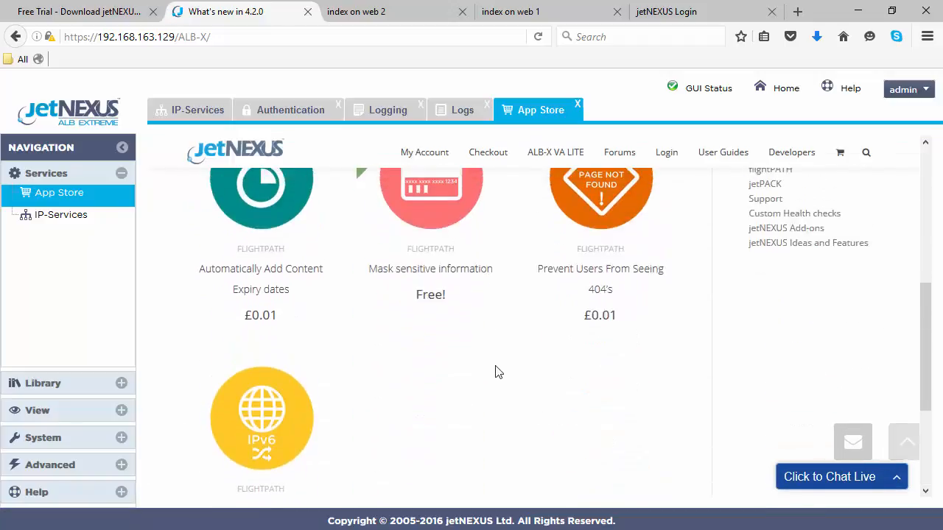
click(436, 256)
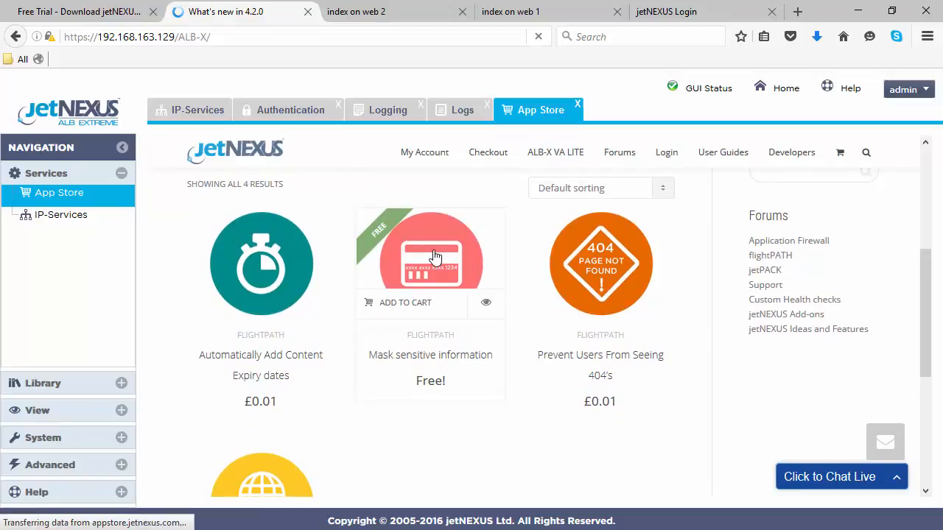
scroll(516, 410, down, 3)
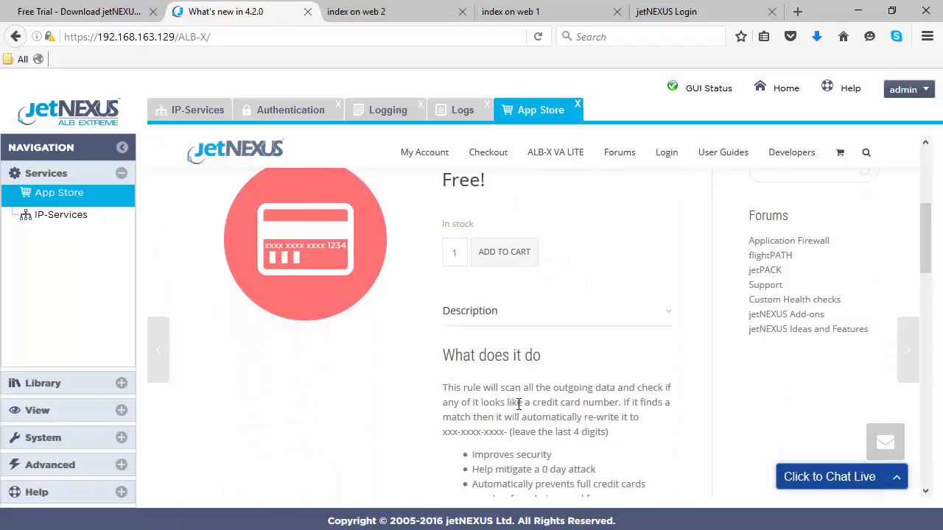
scroll(519, 404, down, 3)
drag(447, 264, 504, 264)
scroll(565, 335, down, 15)
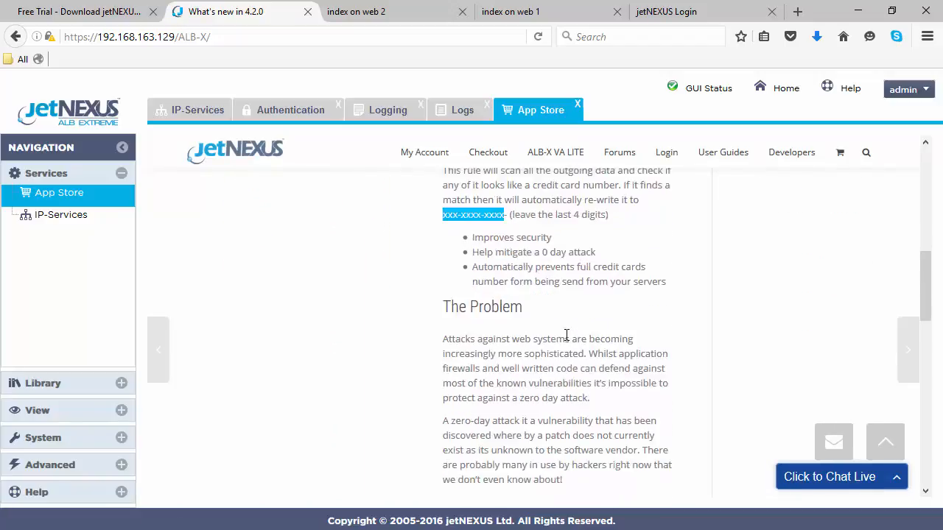
scroll(565, 338, up, 5)
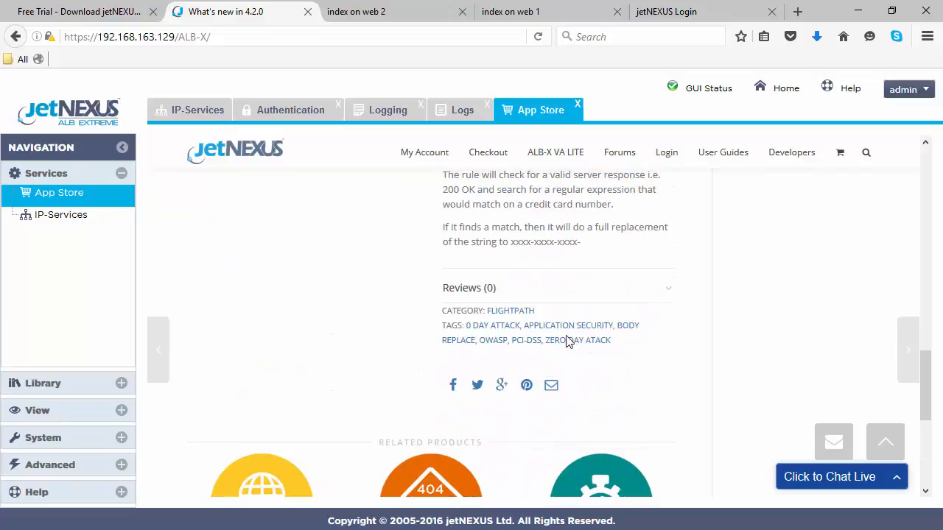
scroll(565, 332, up, 10)
scroll(565, 328, up, 4)
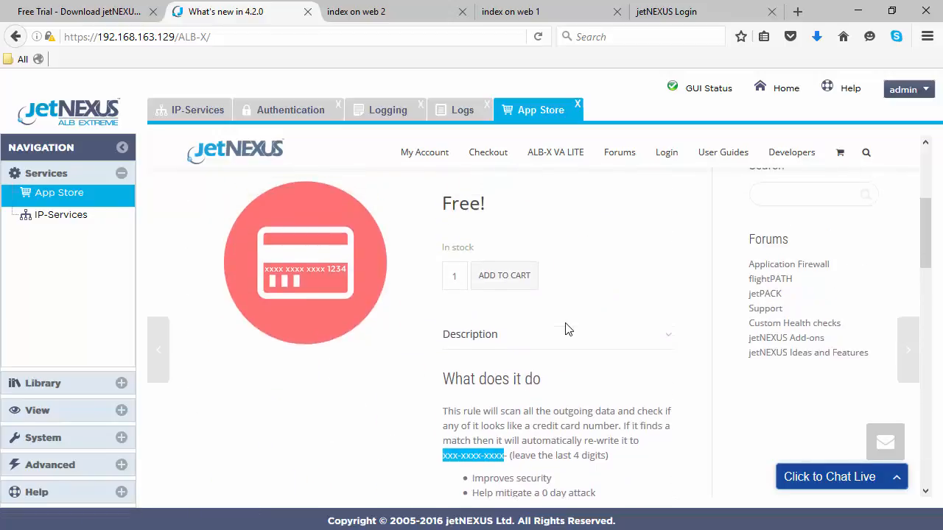
click(505, 338)
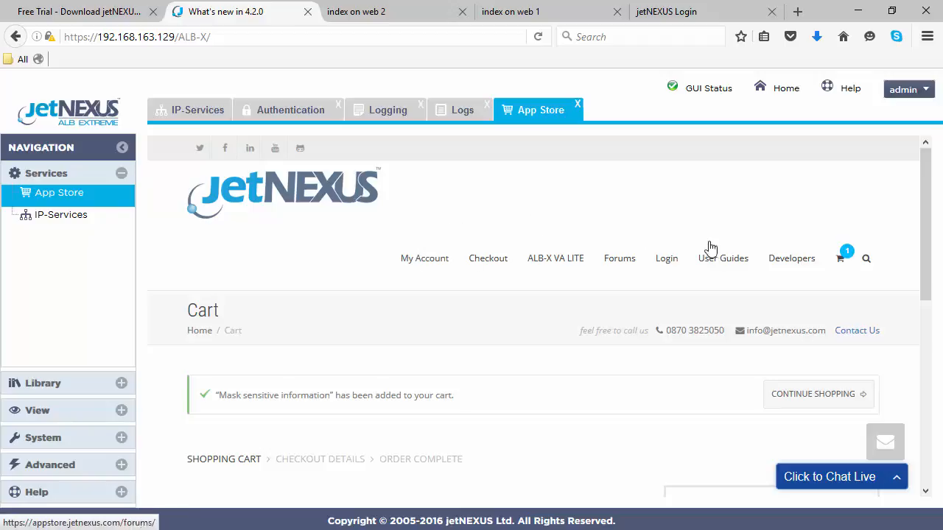
Step: Proceed to checkout with the £0.00 Mask sensitive information order and bring up the login form
mouse_move(828, 258)
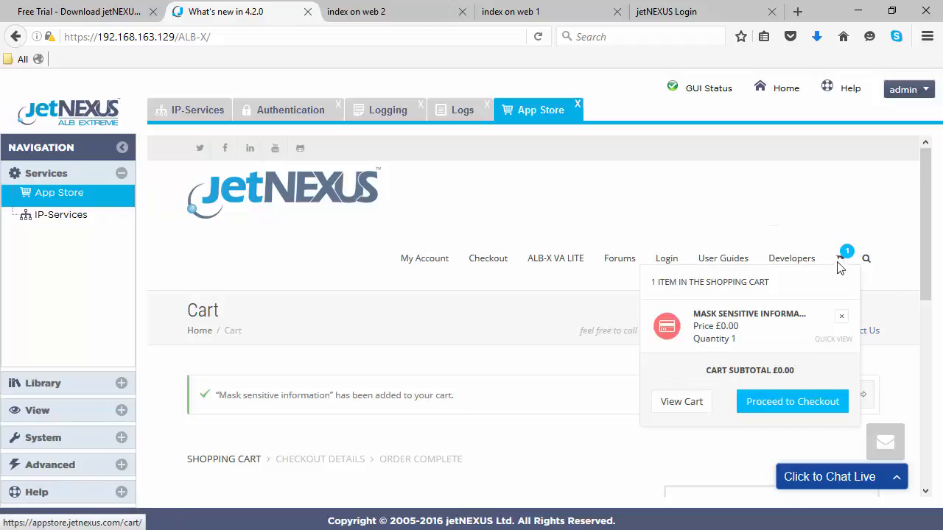
click(809, 404)
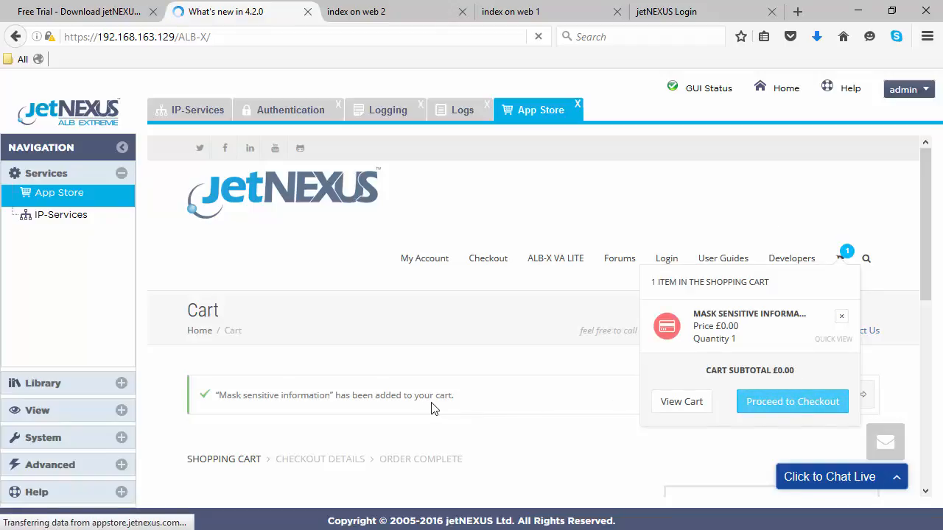
scroll(538, 402, down, 4)
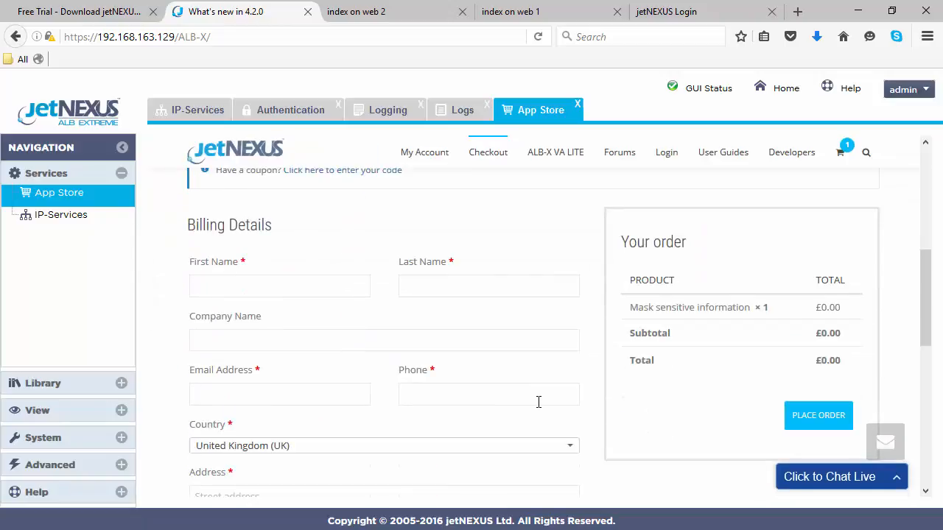
scroll(539, 402, up, 4)
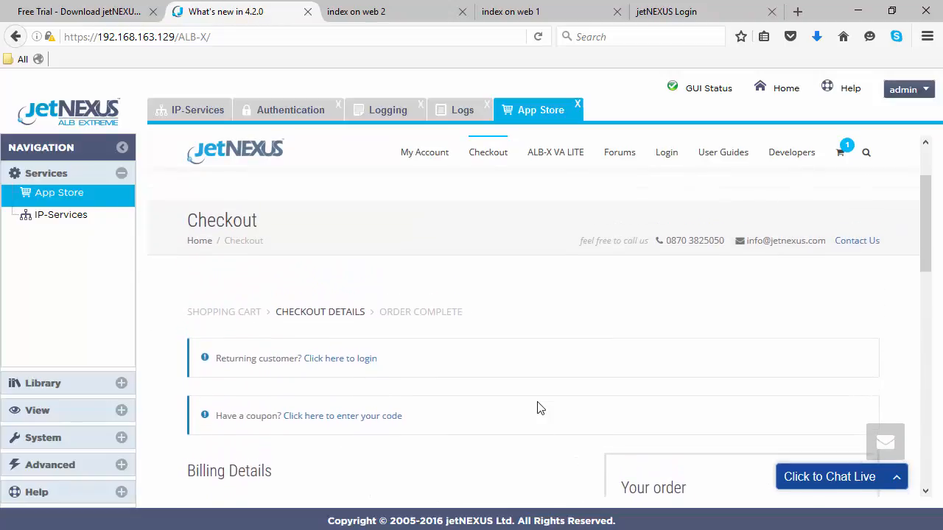
click(674, 157)
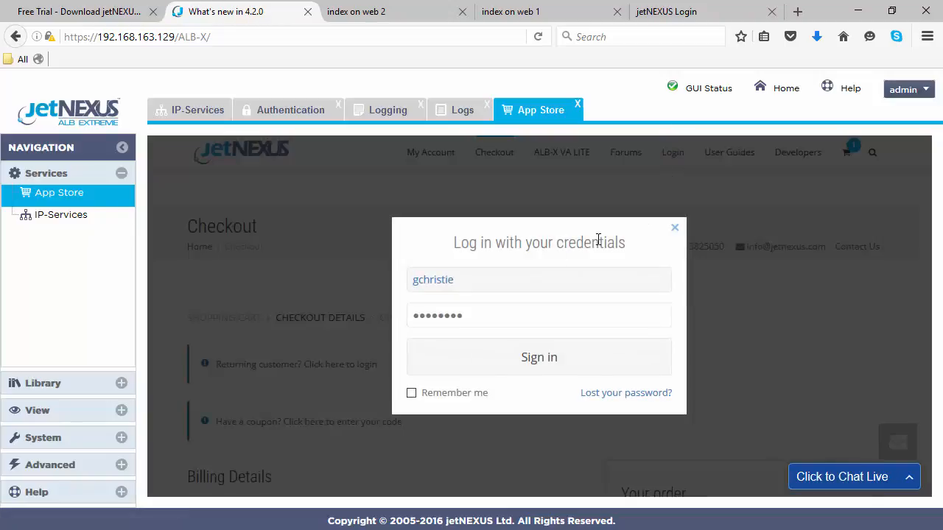
Step: Sign in to the App Store account and place the free Mask sensitive information order
click(552, 359)
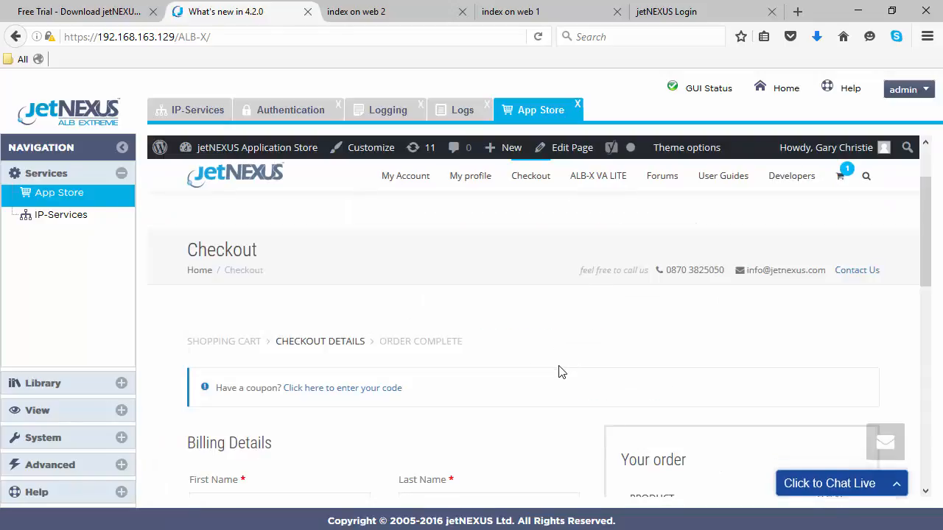
scroll(560, 365, down, 2)
scroll(559, 372, down, 8)
scroll(700, 376, up, 4)
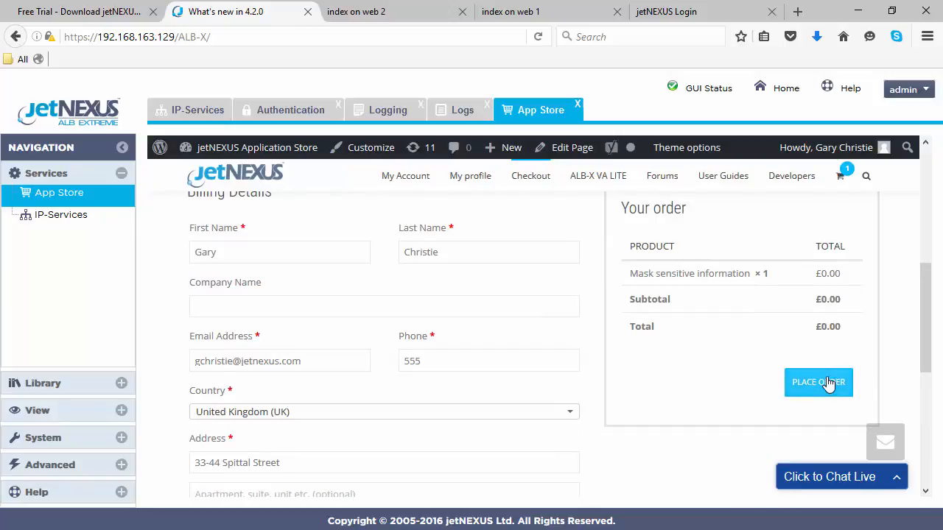
click(828, 382)
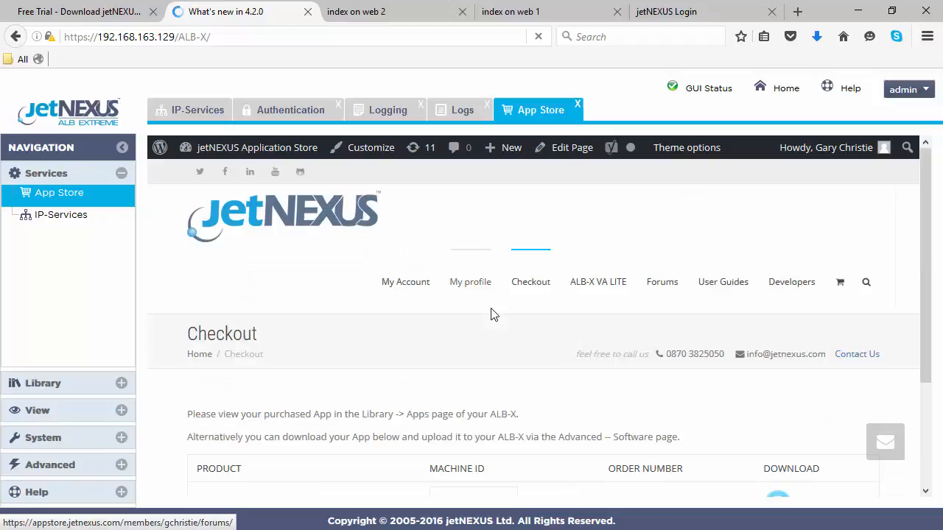
scroll(510, 374, down, 3)
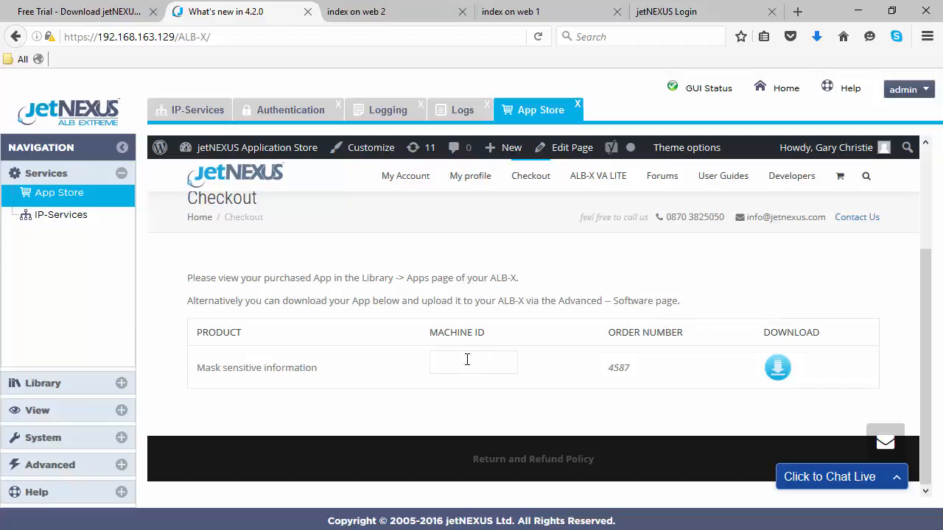
Step: Paste the Machine ID from System > Licence into the order and download the .alb rule file
click(121, 438)
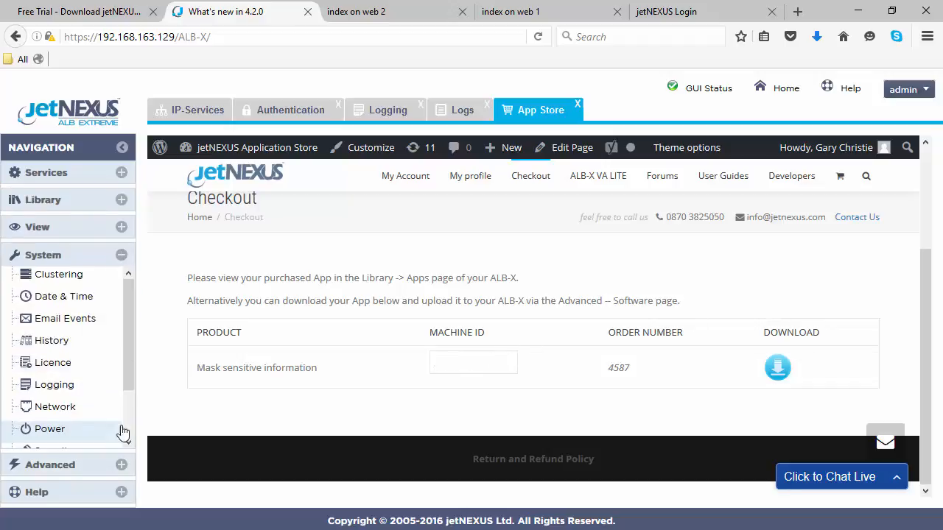
click(53, 363)
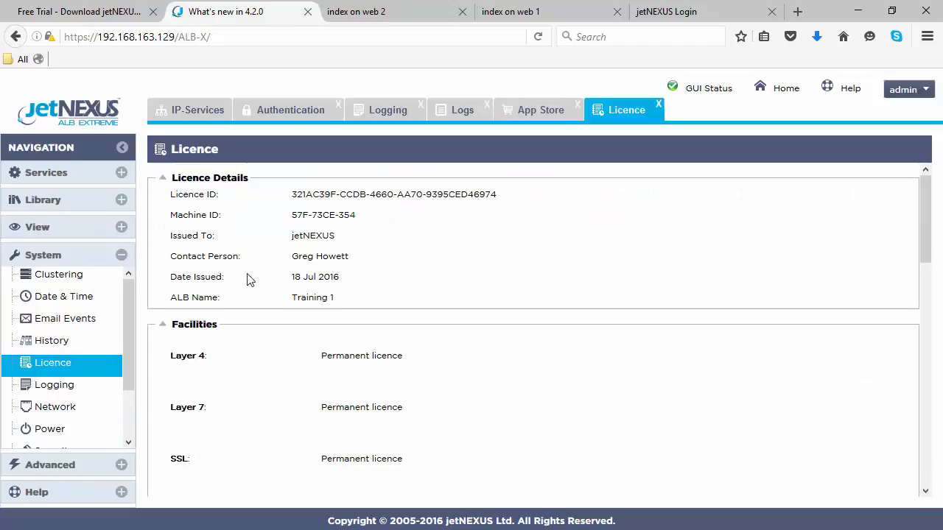
drag(330, 214, 357, 218)
key(ctrl+c)
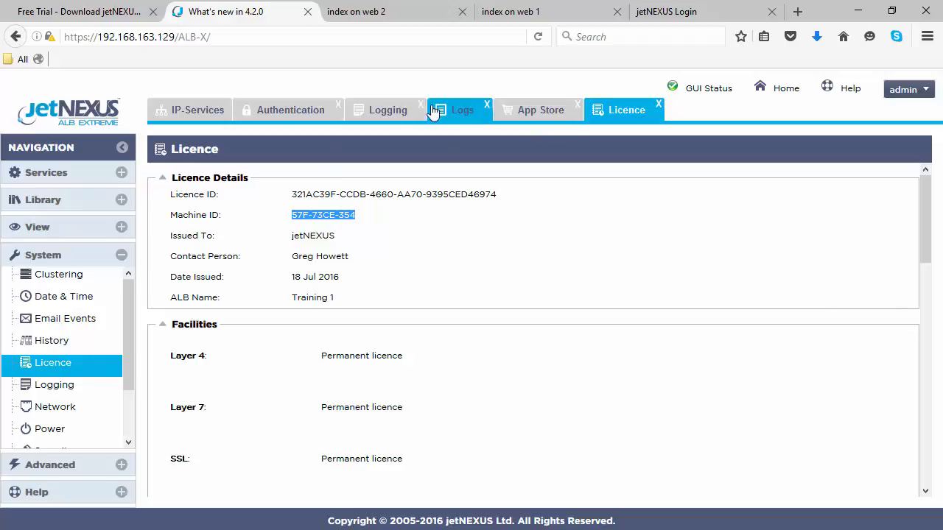
click(536, 119)
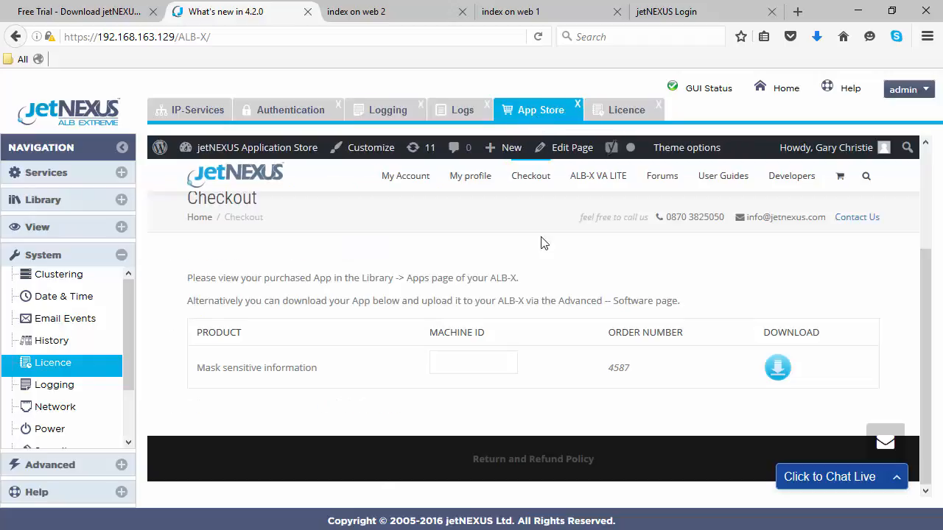
click(484, 361)
key(ctrl+v)
click(778, 368)
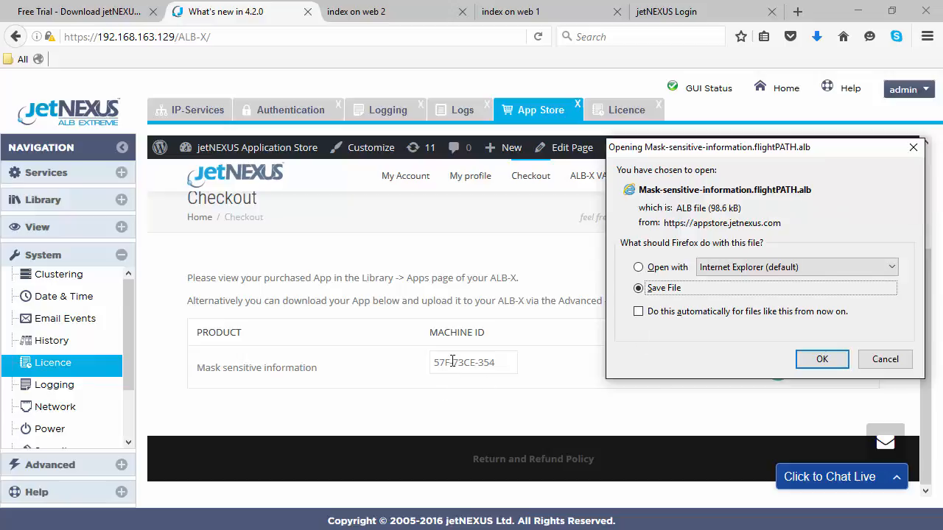
Step: Save Mask-sensitive-information.flightPATH.alb and view the Upload Software To ALB section under Advanced > Software
click(817, 364)
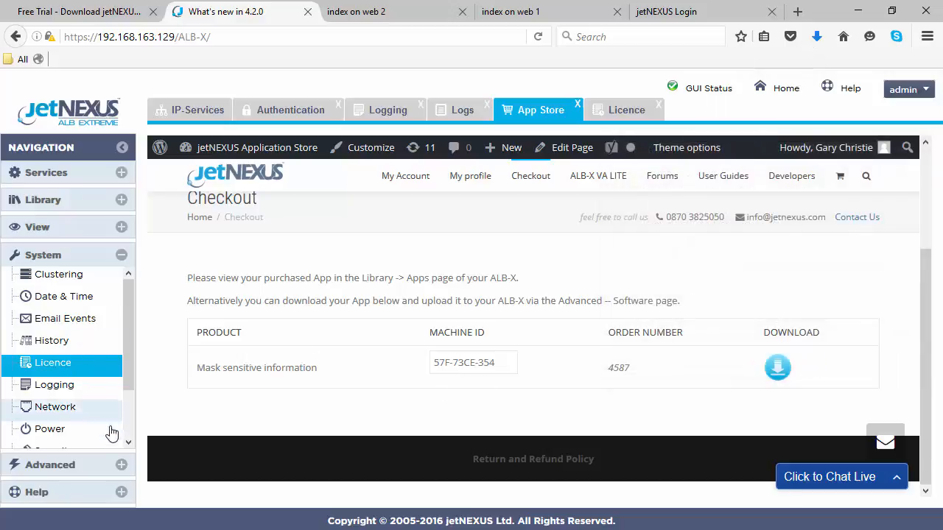
click(84, 468)
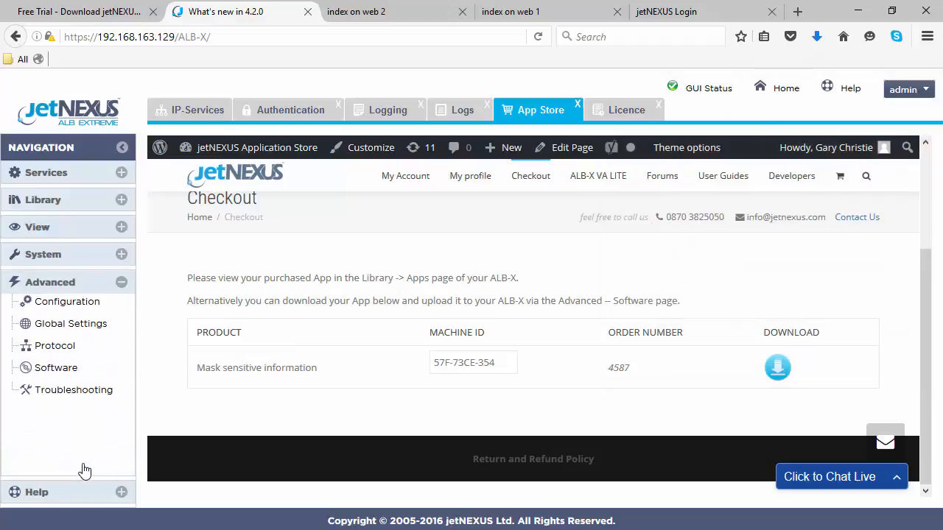
click(82, 370)
scroll(457, 402, down, 3)
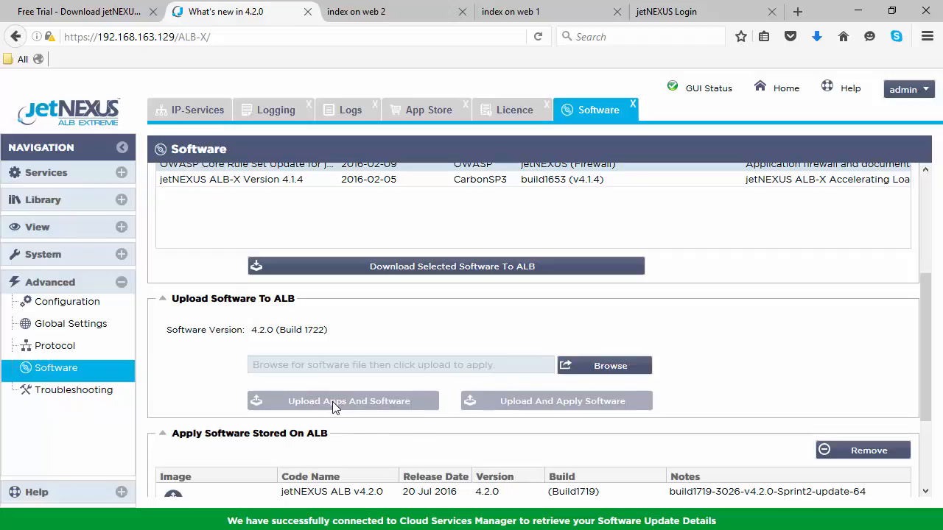
Step: Download the purchased Mask sensitive information app from Purchased Apps in Library > Apps
click(106, 201)
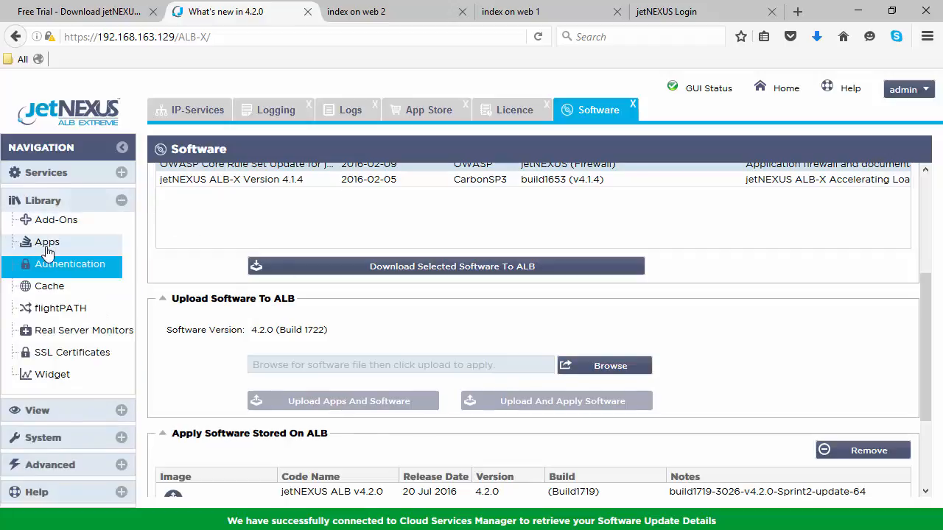
click(46, 246)
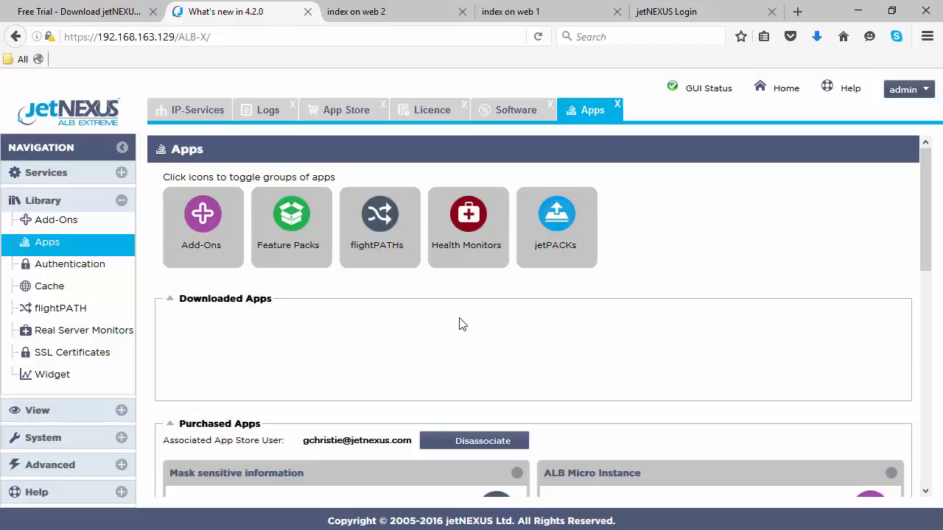
scroll(459, 325, down, 3)
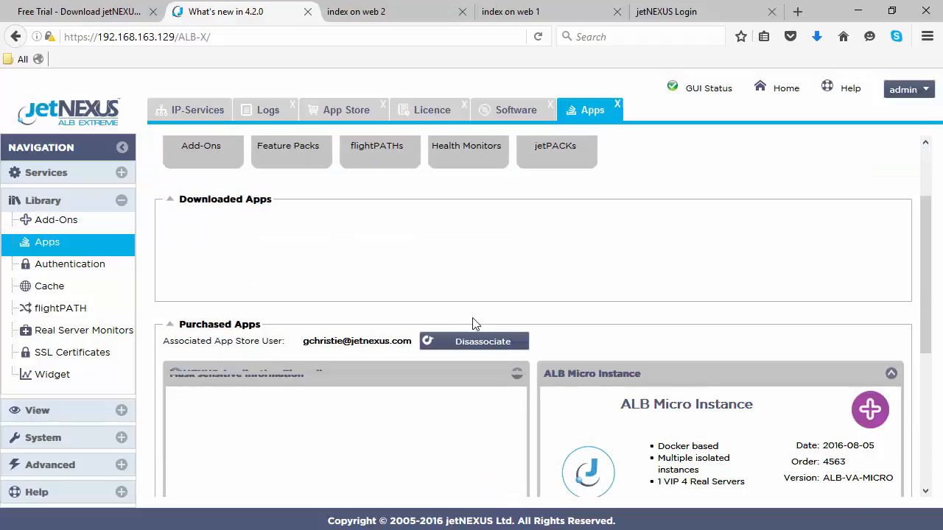
scroll(661, 322, down, 6)
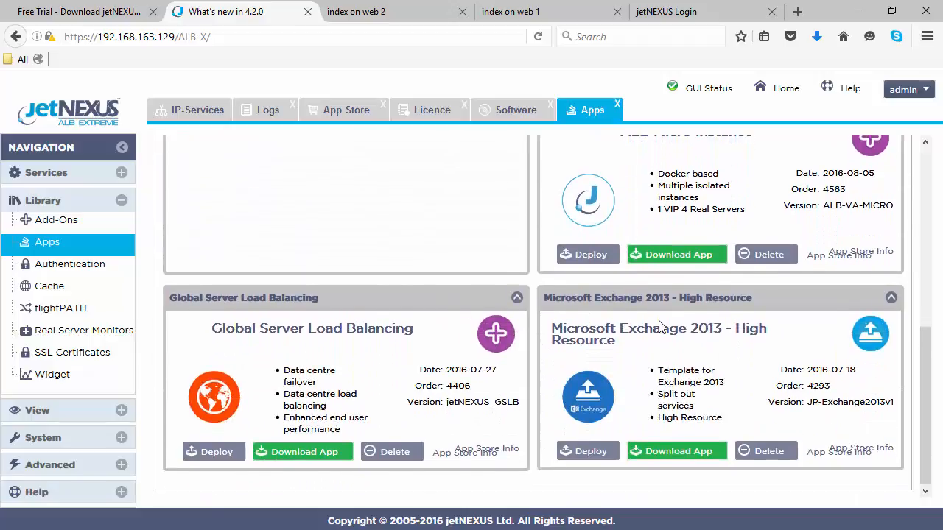
scroll(661, 327, up, 3)
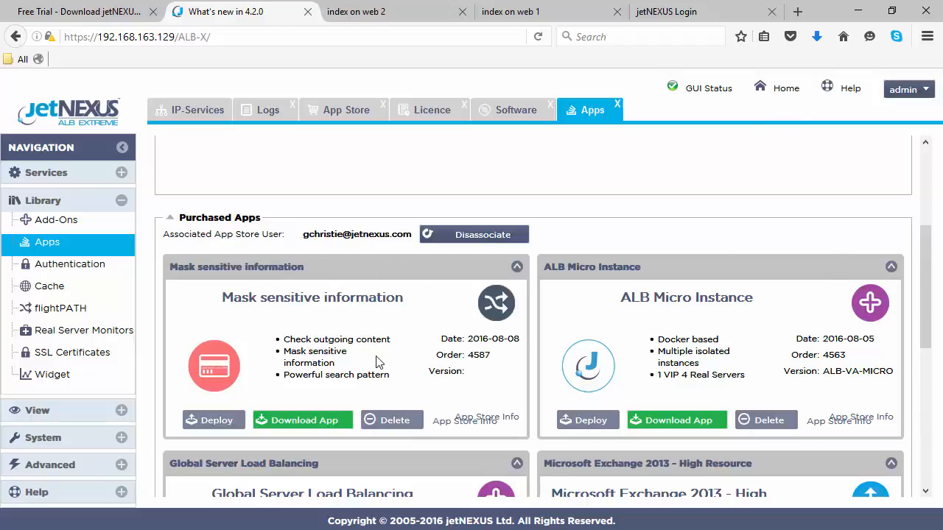
click(302, 423)
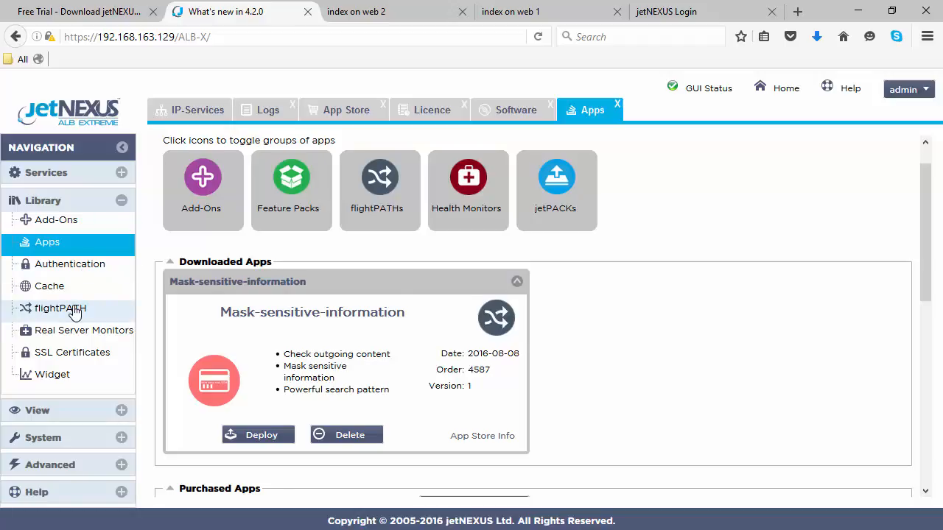
Step: Deploy the Mask-sensitive-information app from Library > Apps and confirm
click(238, 437)
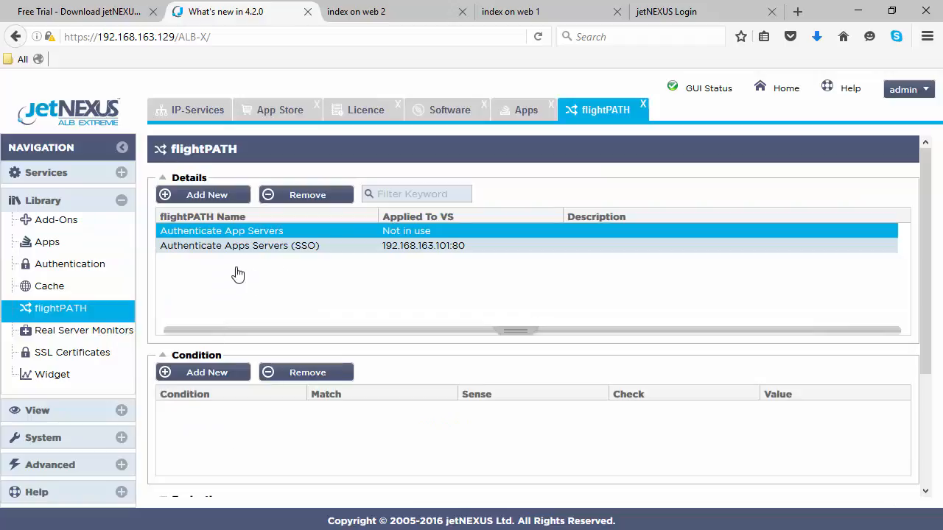
click(55, 245)
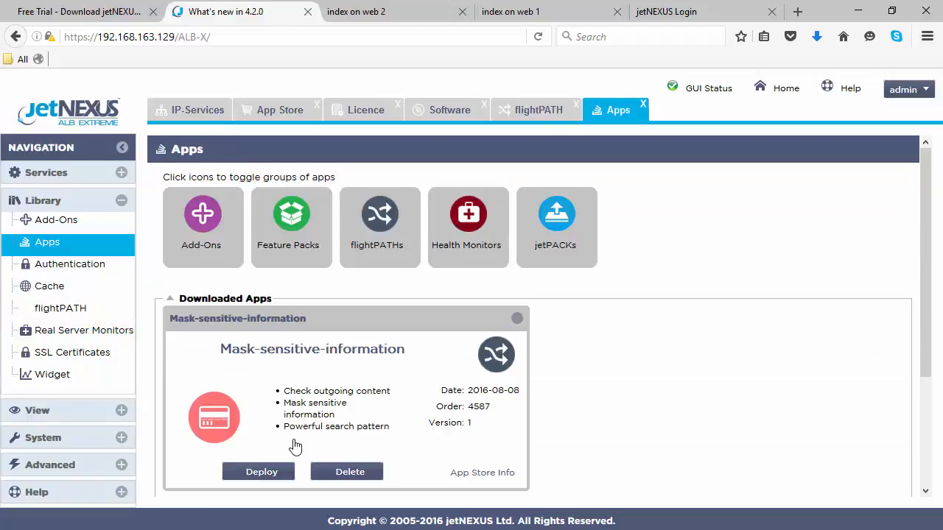
click(278, 475)
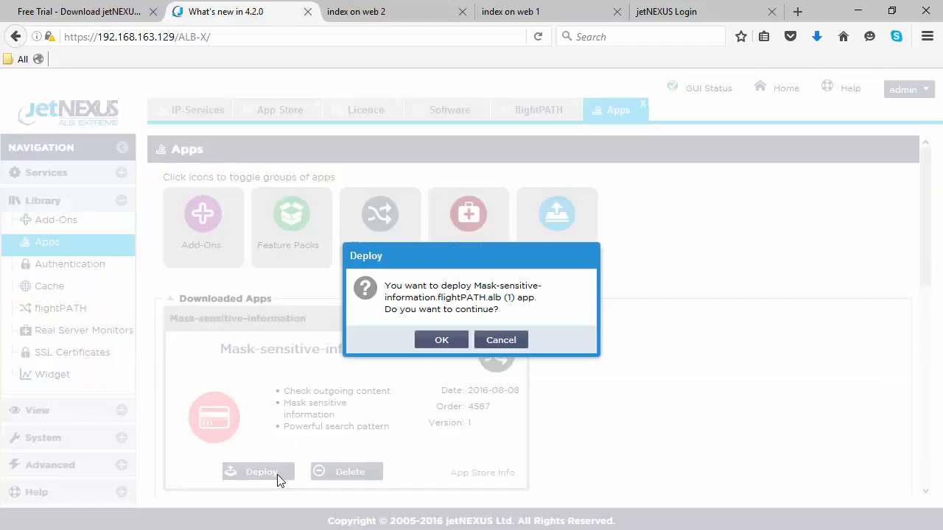
click(442, 341)
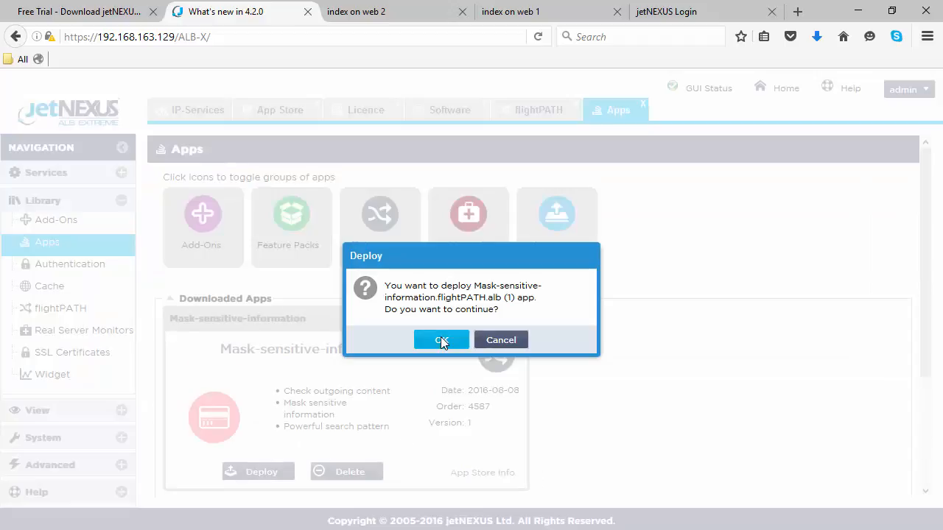
click(442, 341)
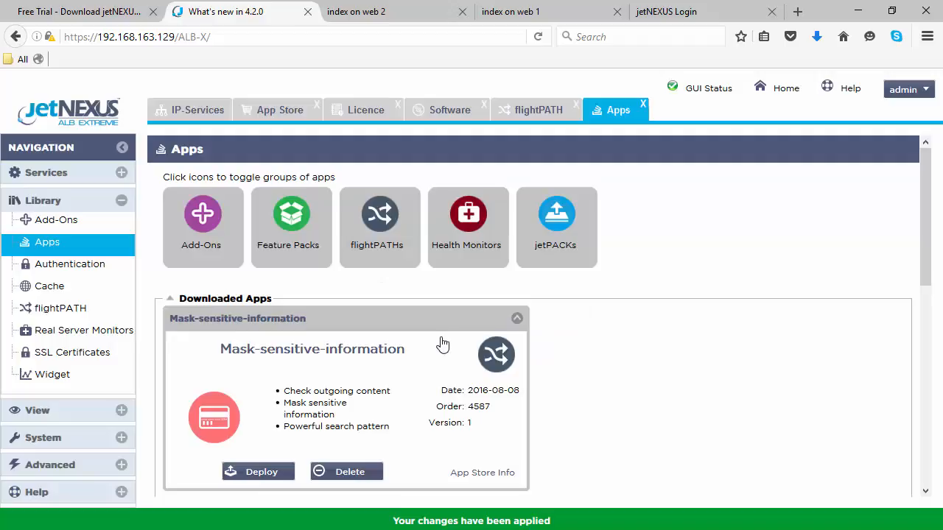
Step: Check the new Black out credit cards flightPATH rule and its Response Code 200 OK condition
click(61, 308)
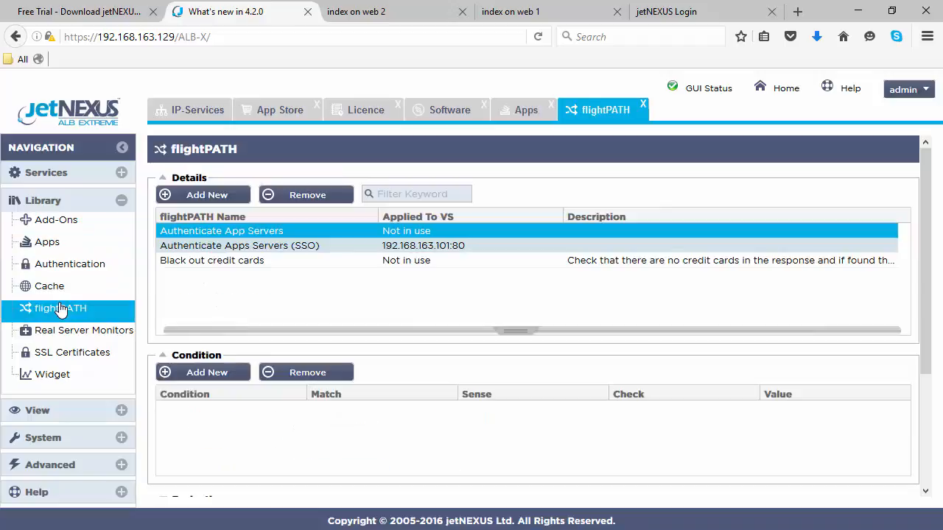
click(242, 266)
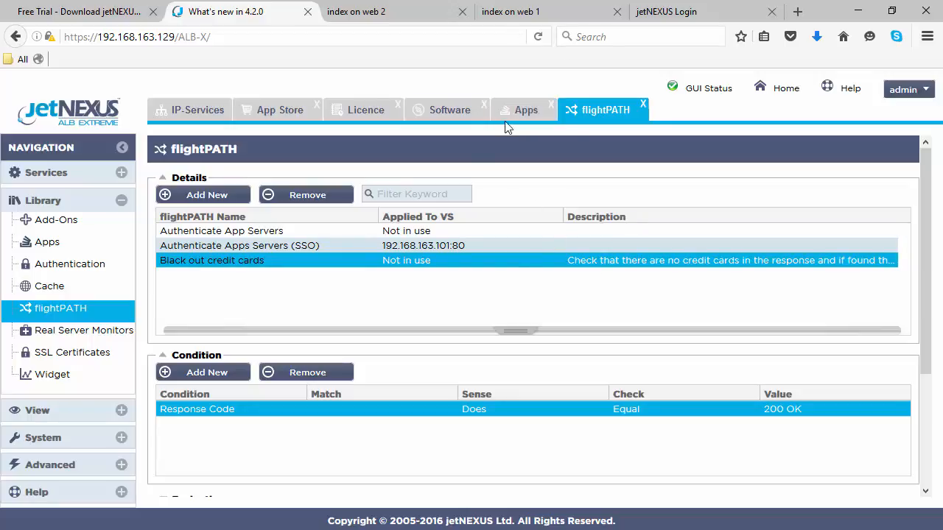
click(526, 111)
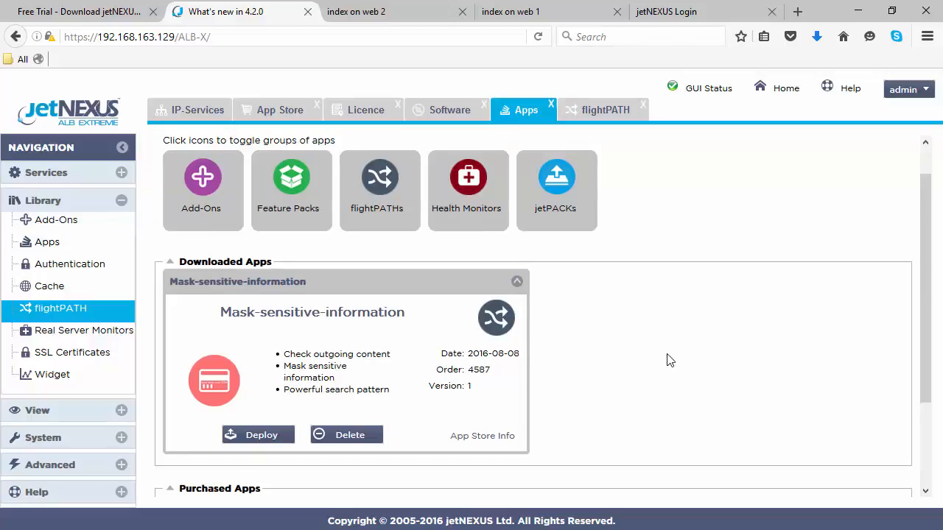
scroll(624, 387, down, 5)
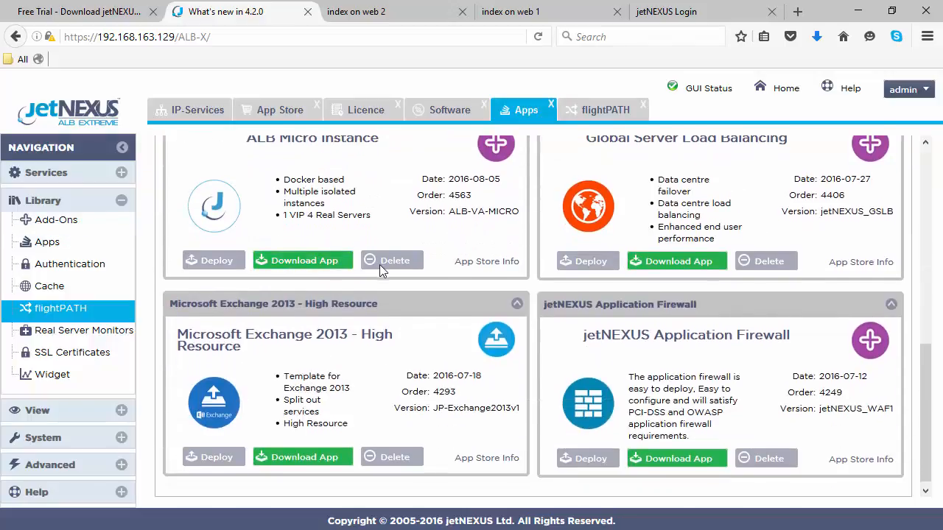
scroll(380, 267, up, 2)
scroll(380, 269, up, 5)
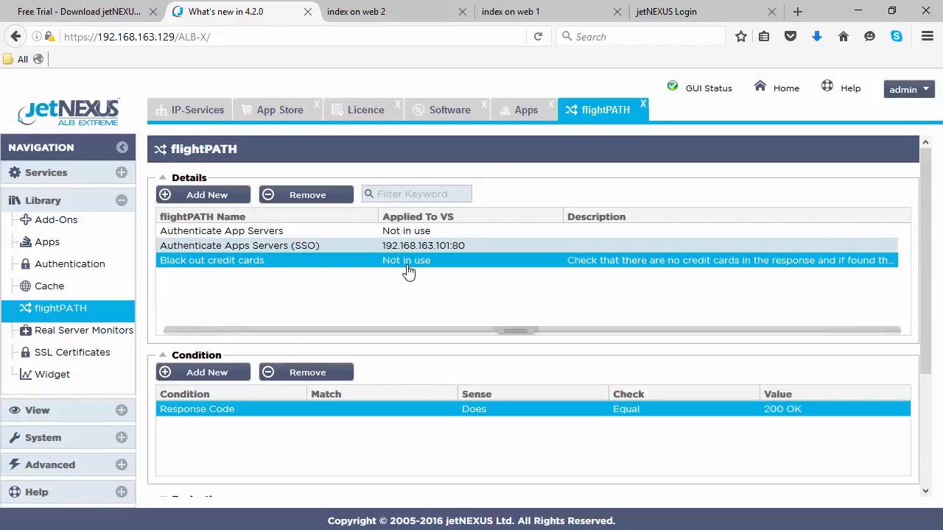
Step: Download the jetNEXUS Application Firewall app from Purchased Apps in the Apps library
click(280, 112)
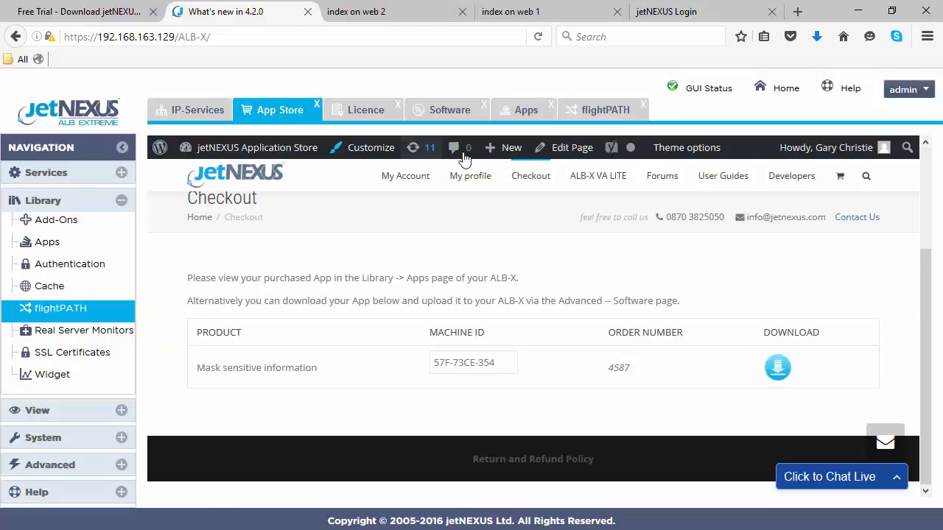
click(540, 111)
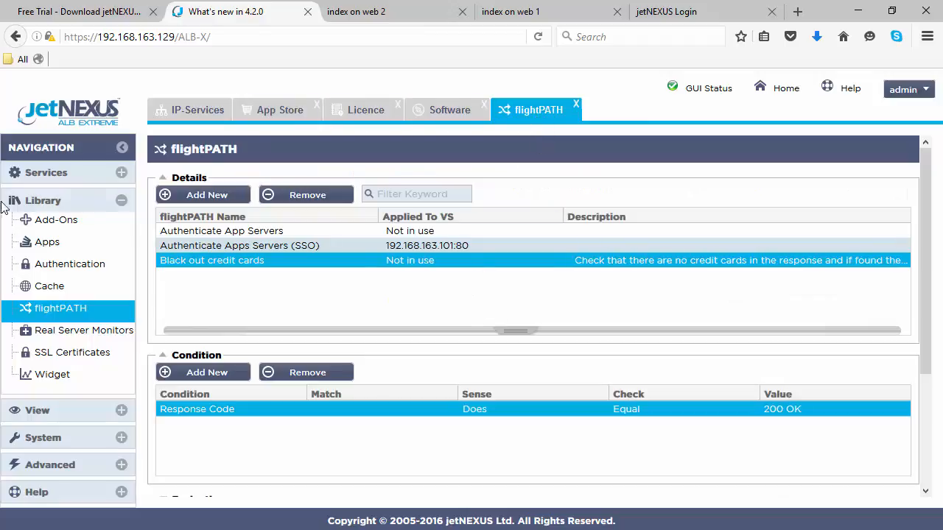
click(45, 249)
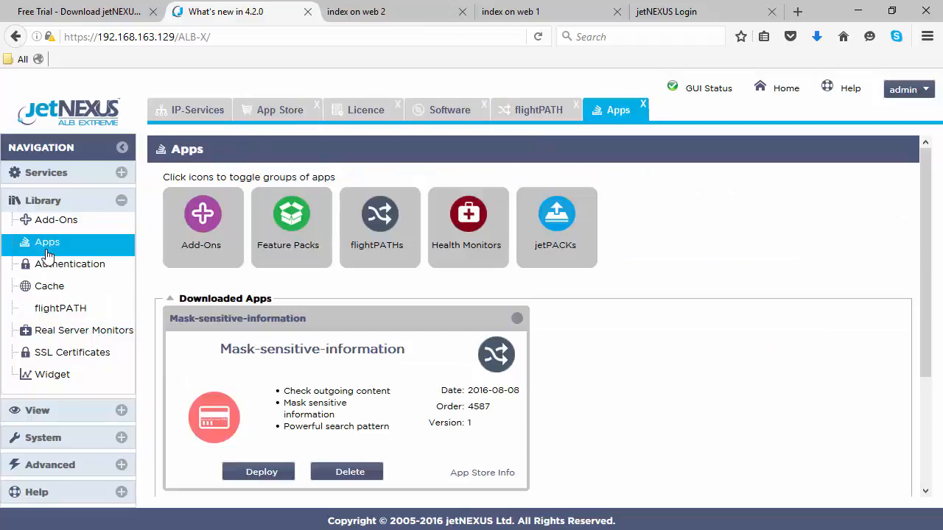
scroll(638, 391, down, 3)
scroll(640, 392, down, 2)
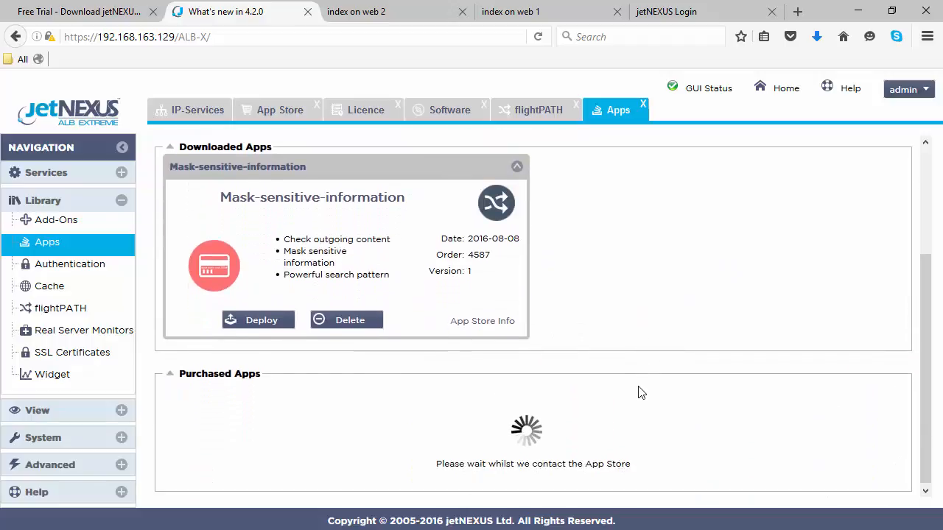
scroll(638, 393, down, 2)
scroll(369, 347, down, 3)
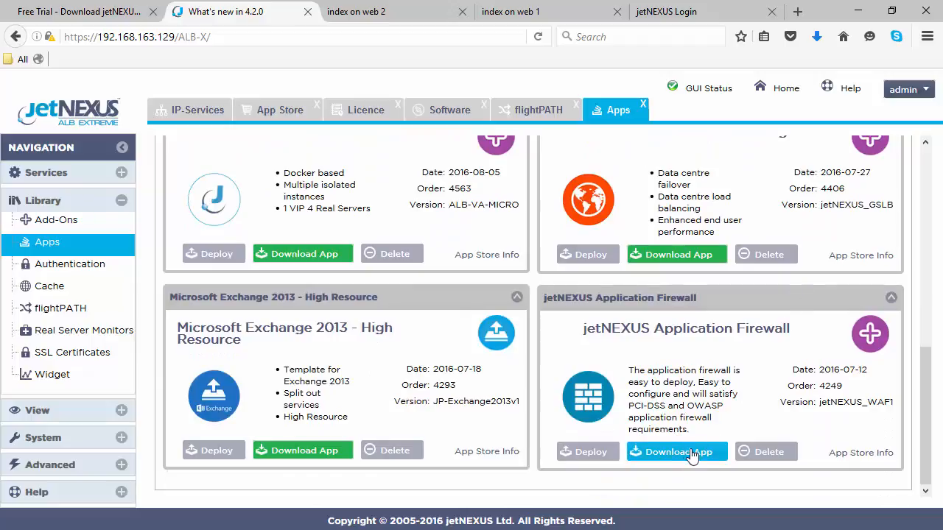
click(685, 455)
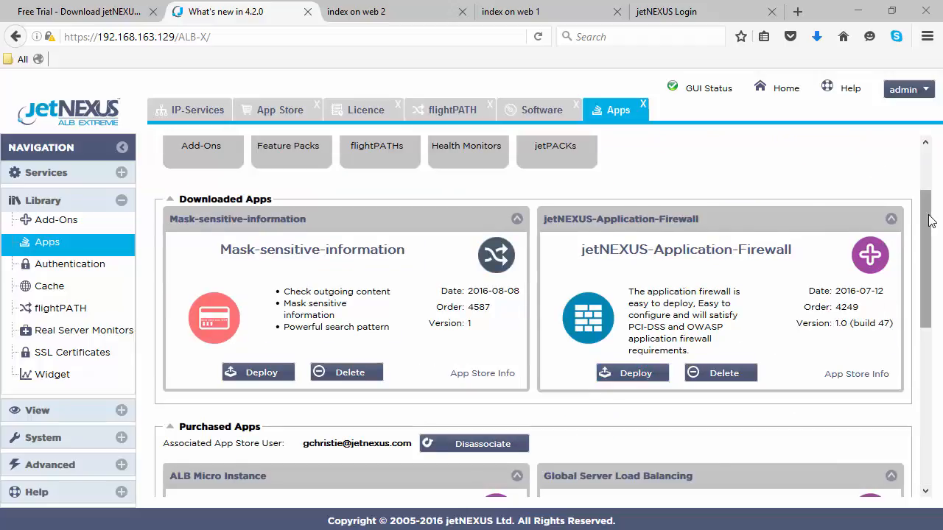
Step: Check the add-ons installed on the appliance, then return to the Apps library
drag(928, 214, 913, 199)
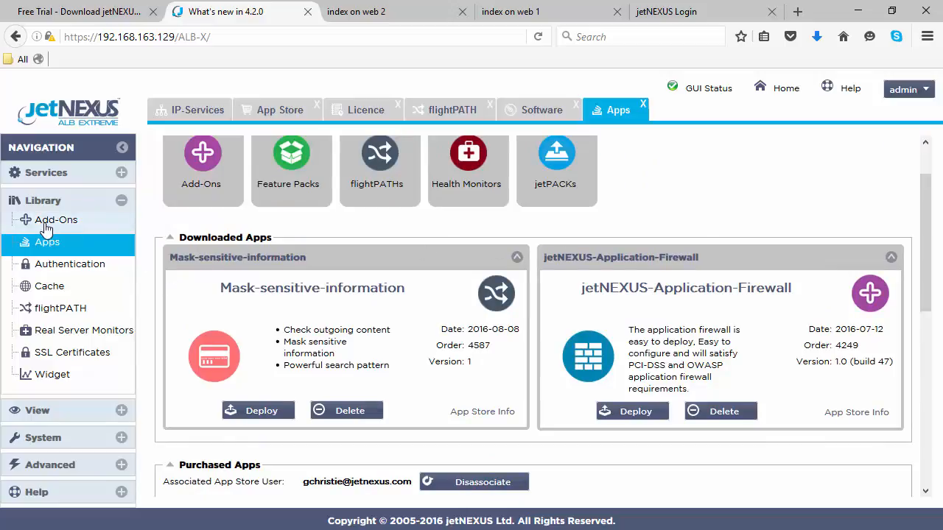
click(870, 294)
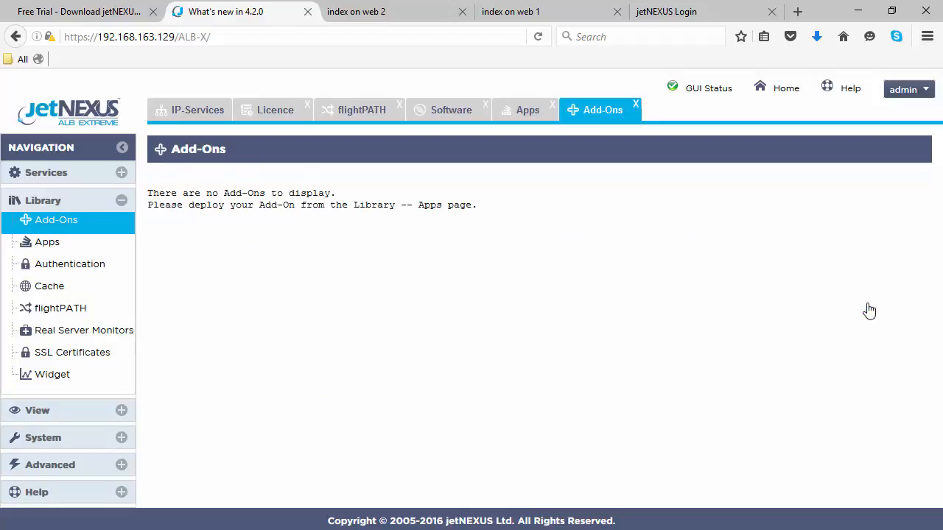
click(81, 250)
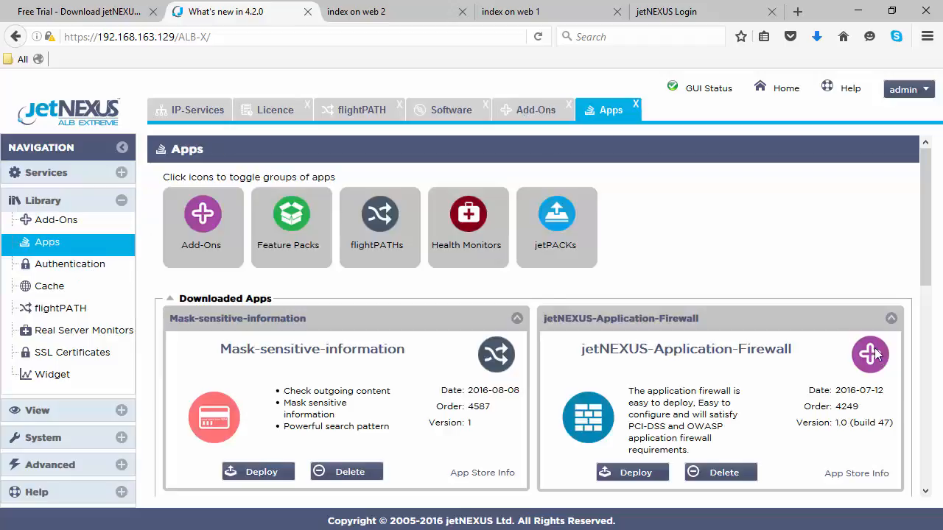
Step: Deploy the jetNEXUS-Application-Firewall app as an add-on and confirm with OK
click(641, 475)
click(643, 473)
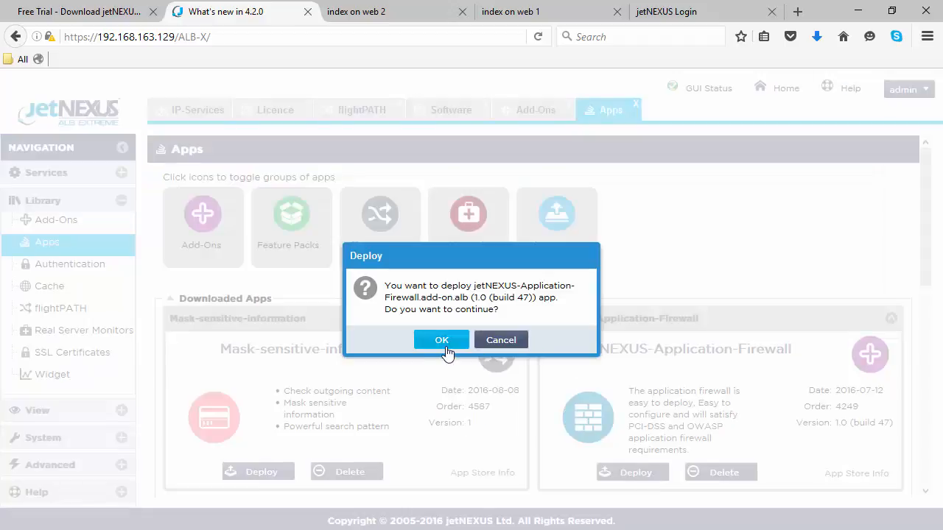
click(441, 342)
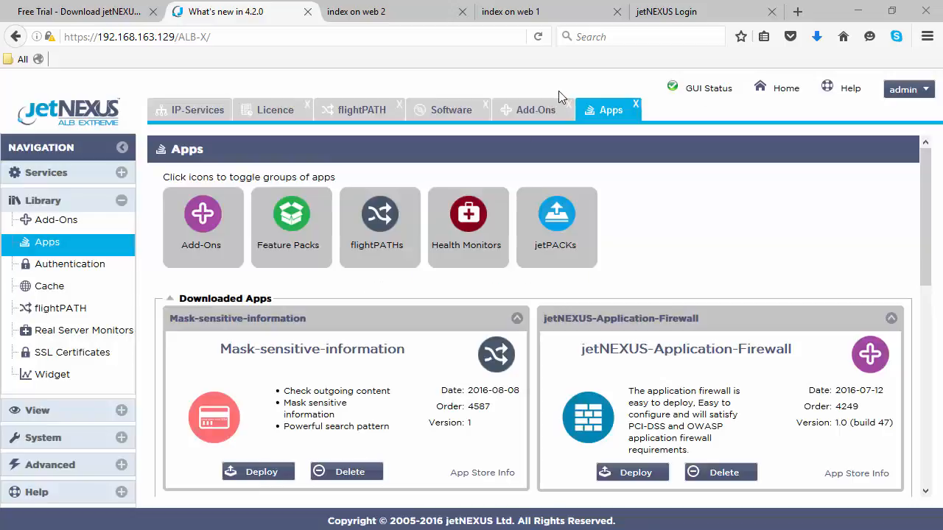
Step: Name the firewall container waf1 with external IP 192.168.163.99, clear the port, update, and start it
click(543, 110)
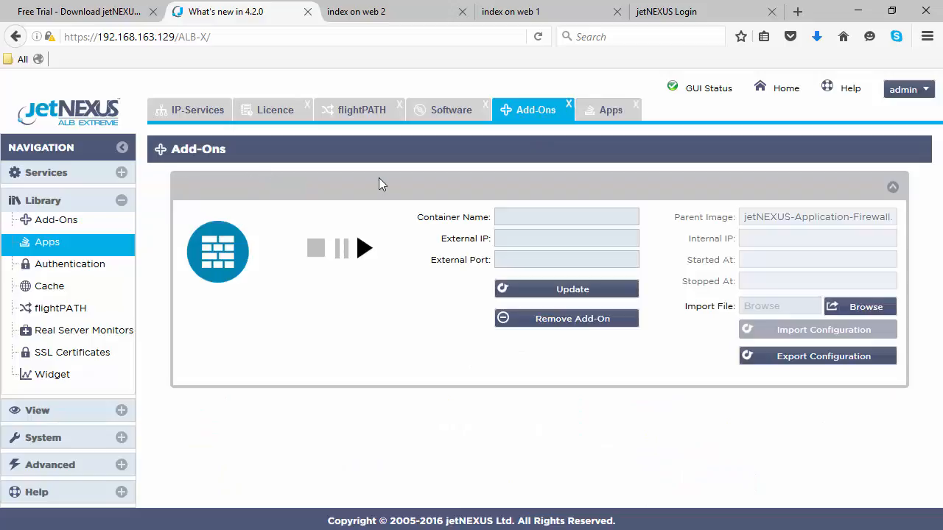
click(529, 215)
text(wafl)
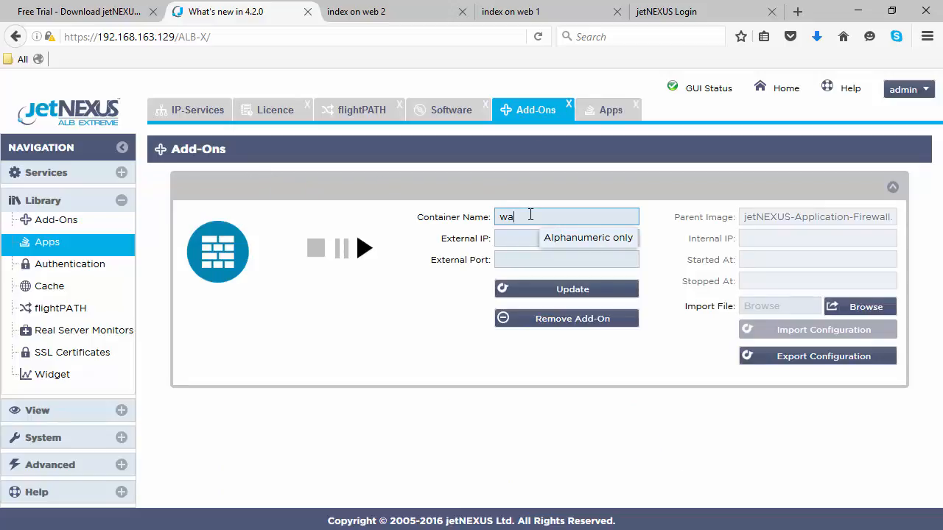
click(513, 243)
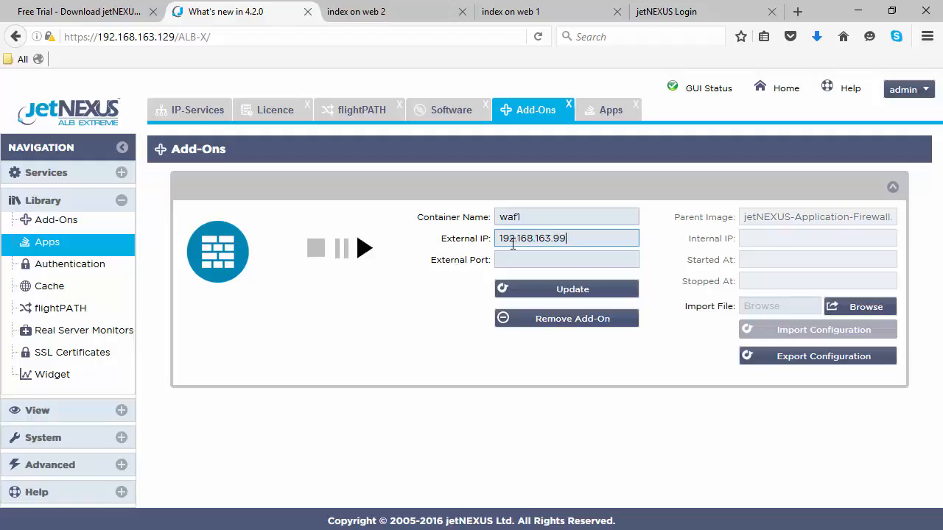
click(528, 260)
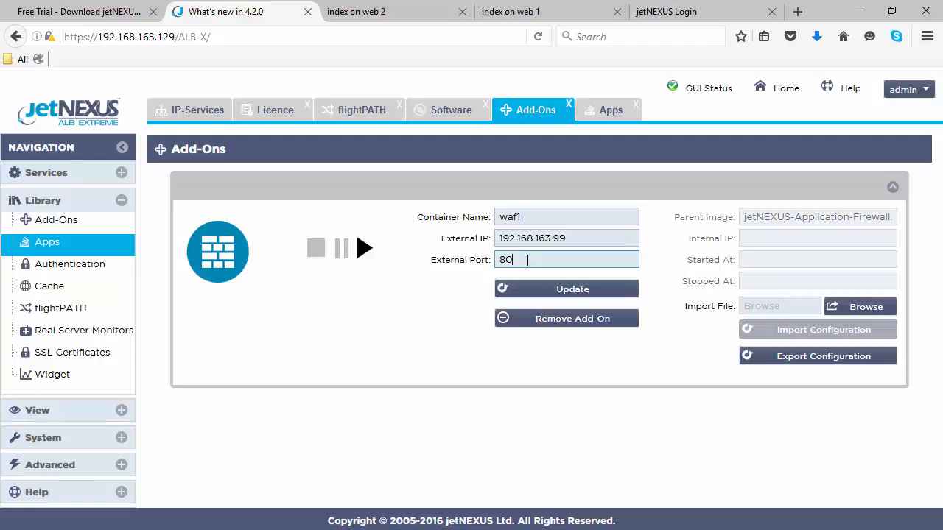
key(BackSpace)
key(BackSpace)
click(582, 293)
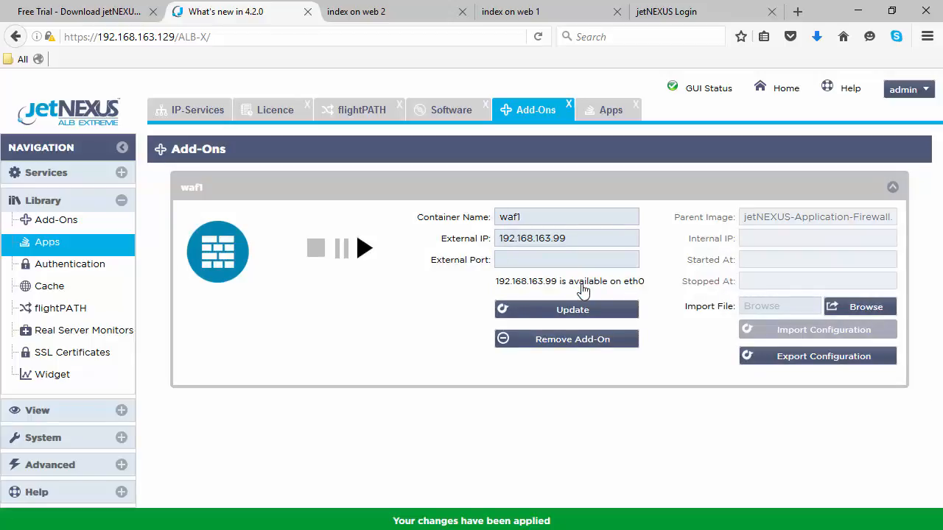
click(368, 253)
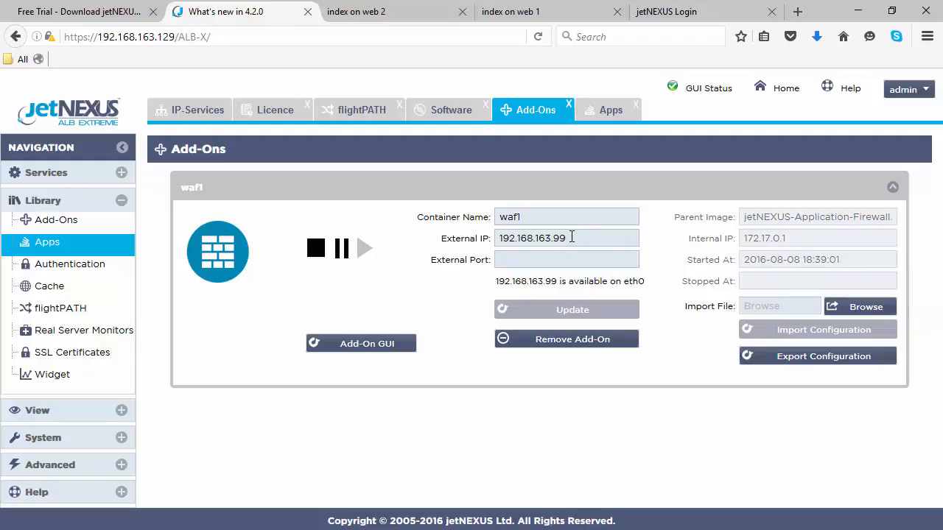
Step: Open and sign in to the firewall's web interface, then close the web 2, web 1 and login tabs
click(369, 344)
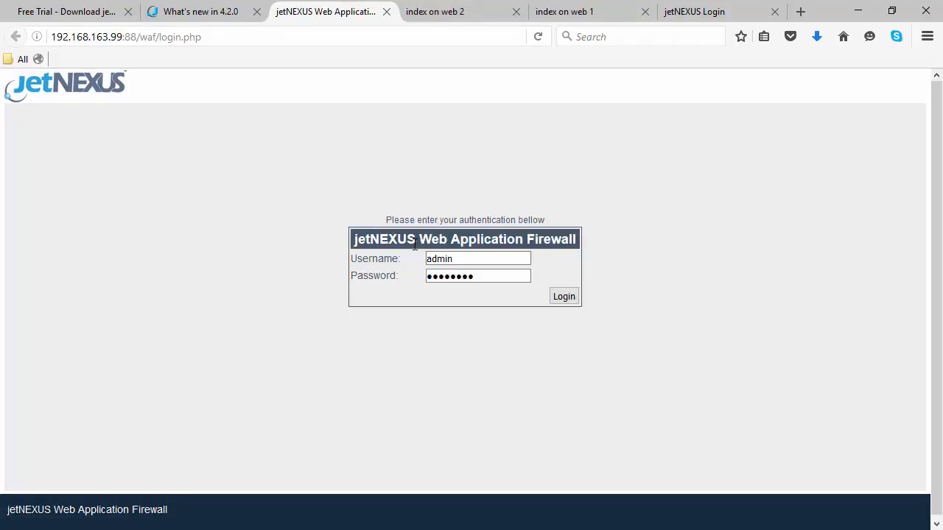
click(565, 297)
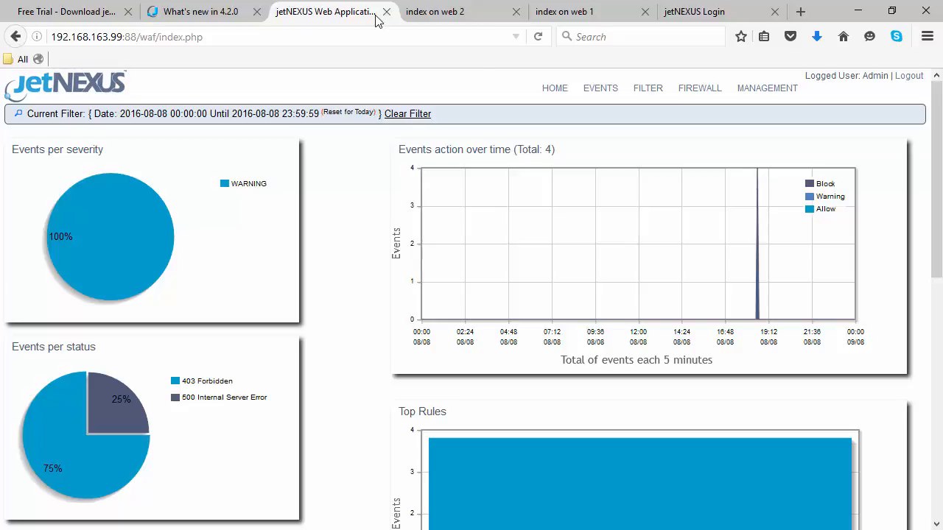
click(515, 12)
click(516, 12)
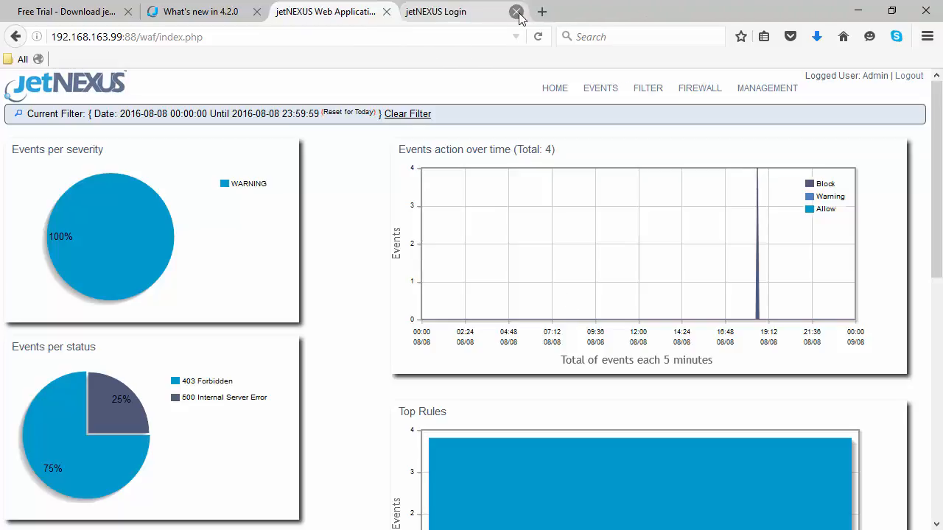
click(516, 12)
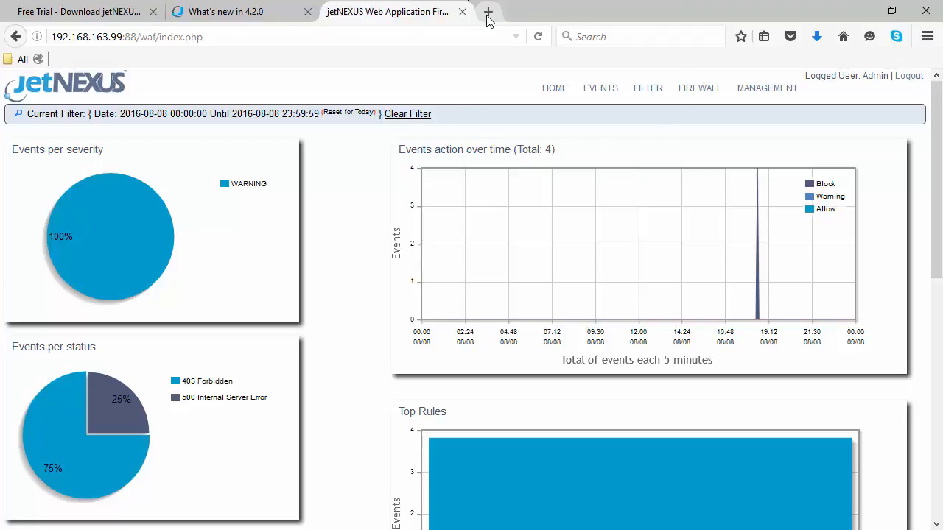
click(488, 13)
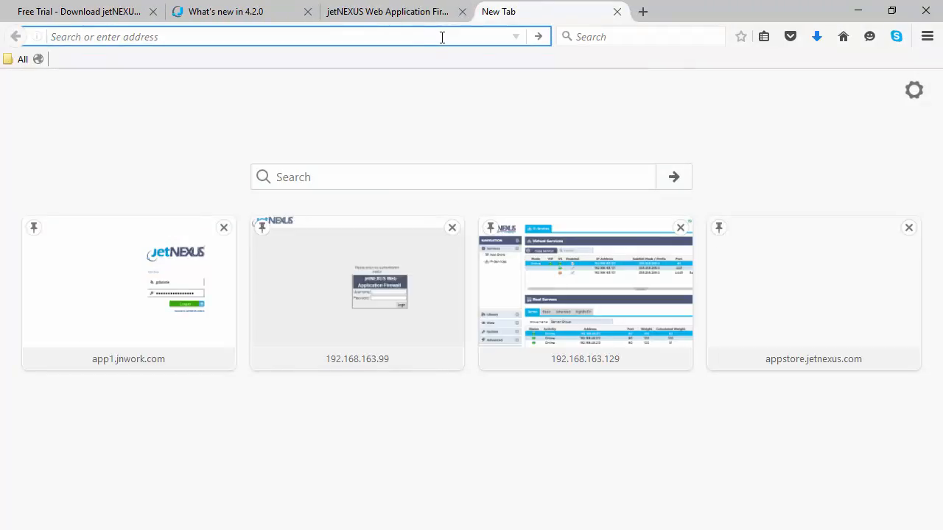
text(h)
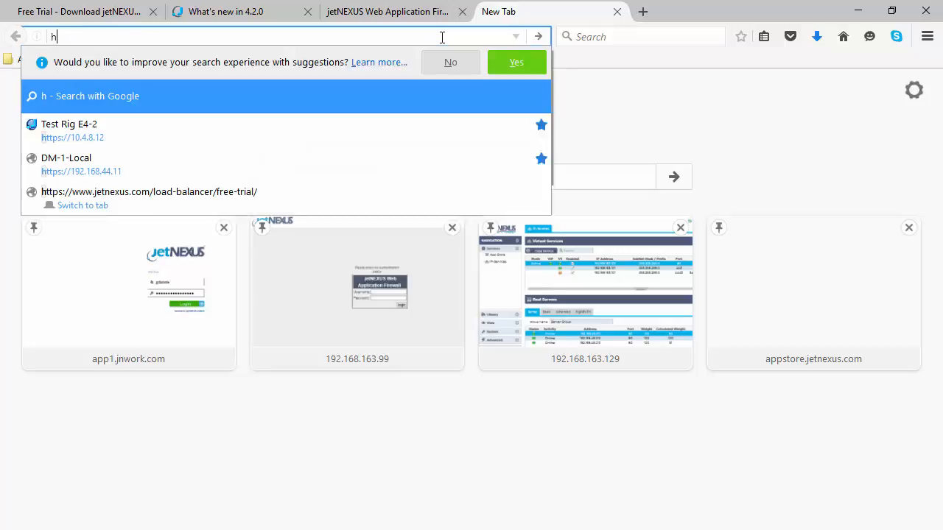
text(ttps://app)
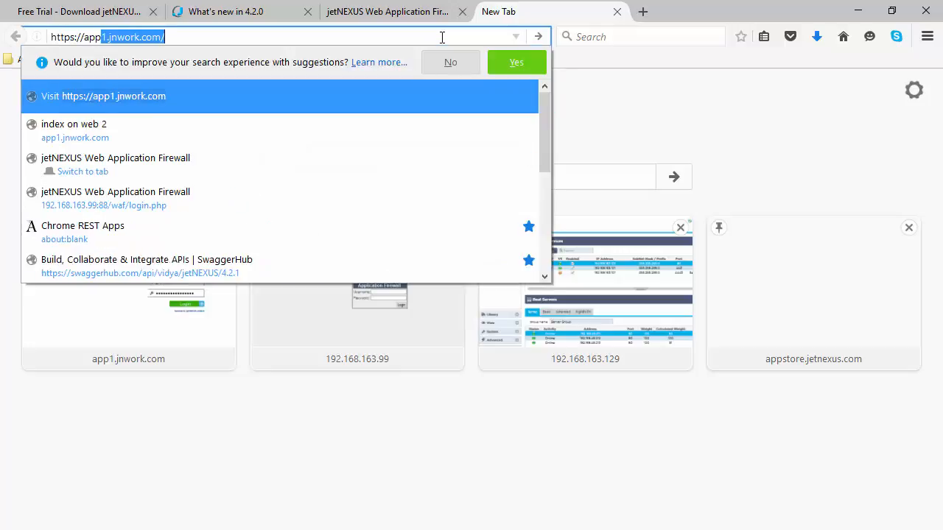
text(store.jetnexus.com)
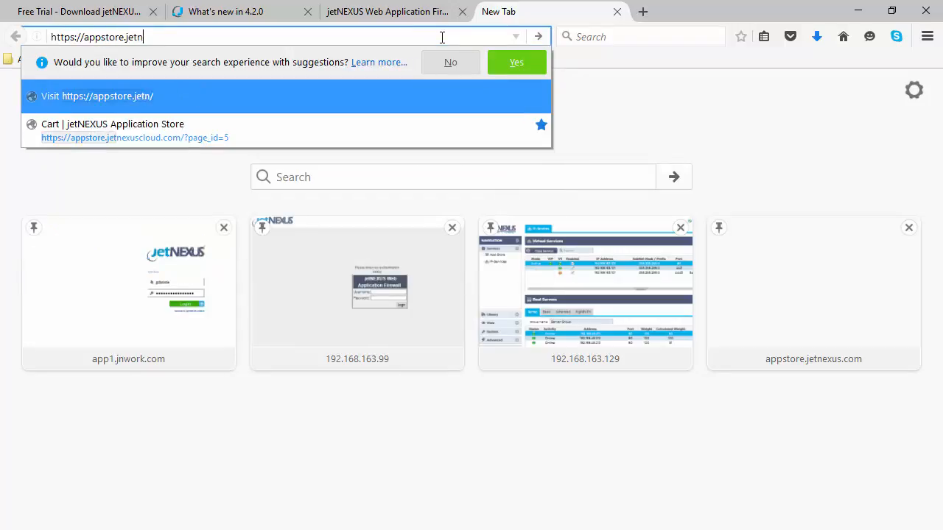
key(Return)
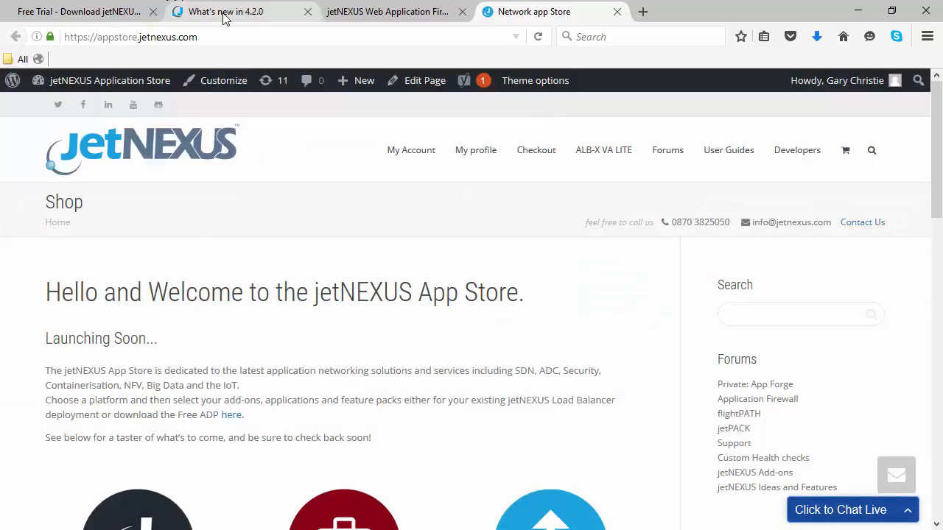
Step: Back on the ALB-X console, expand the Advanced and Help menus
click(176, 7)
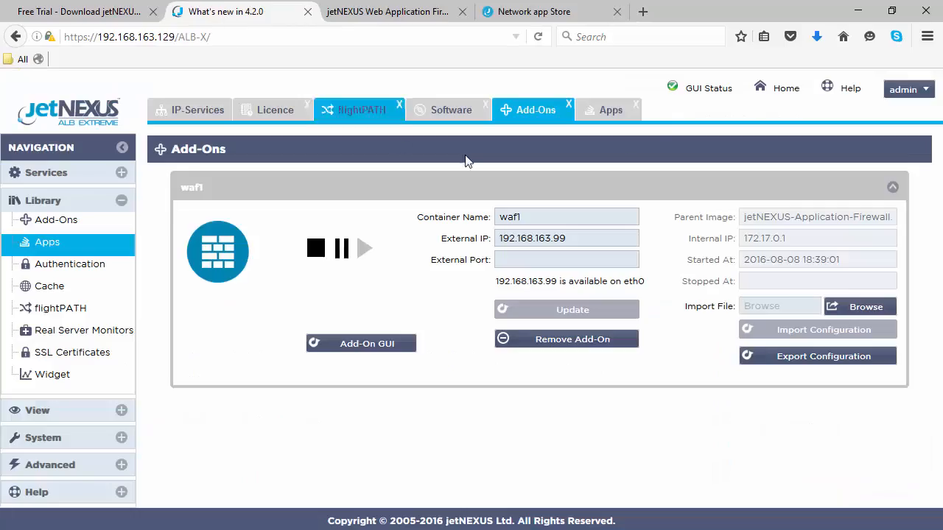
click(120, 466)
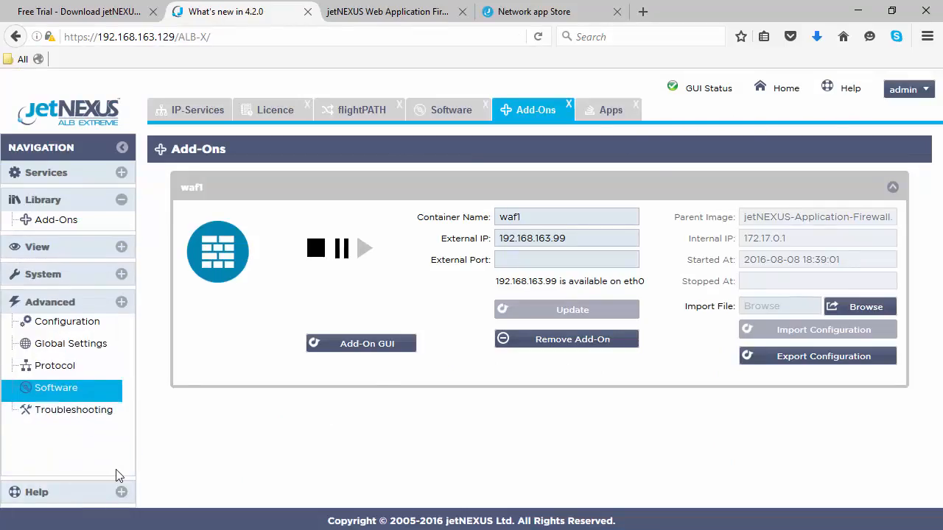
click(47, 492)
Step: Open the 4.2.0 User Guide's Add-Ons section at the Example Architecture diagram, then return to ALB-X
click(79, 351)
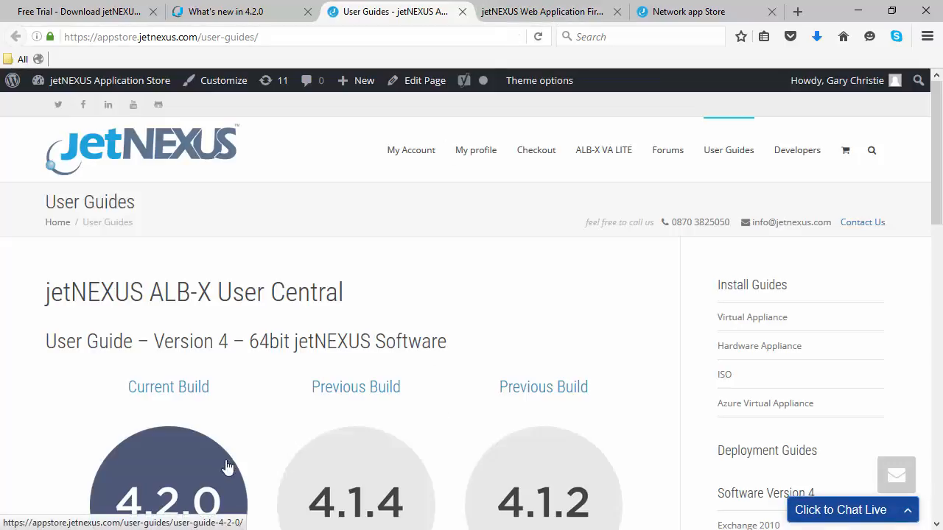
click(162, 484)
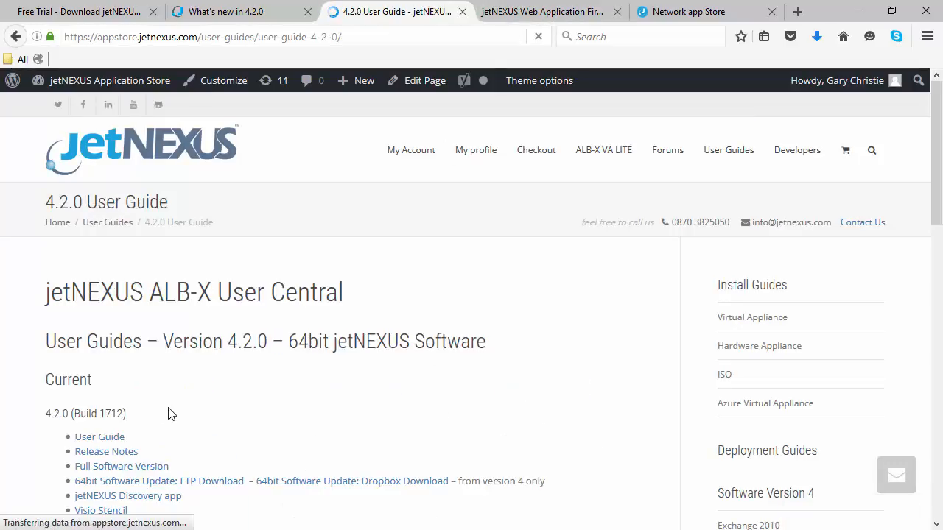
click(106, 441)
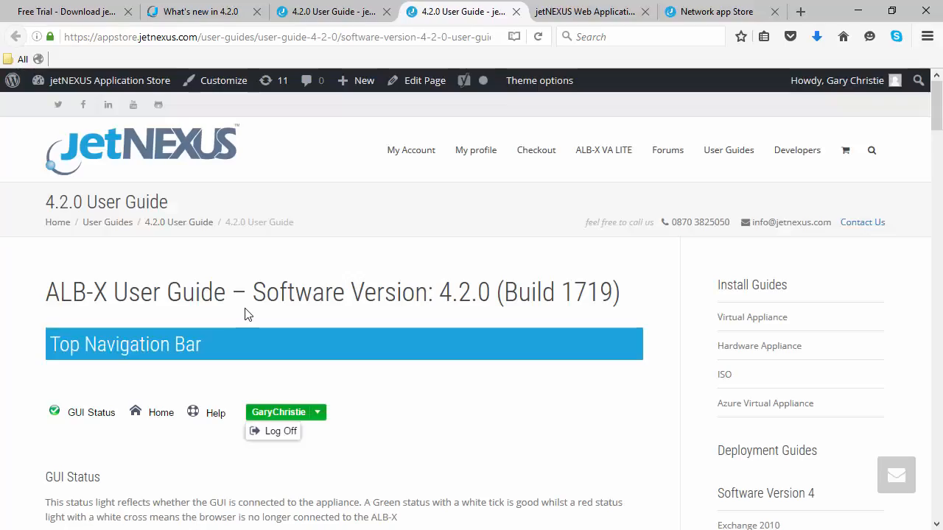
scroll(246, 314, down, 15)
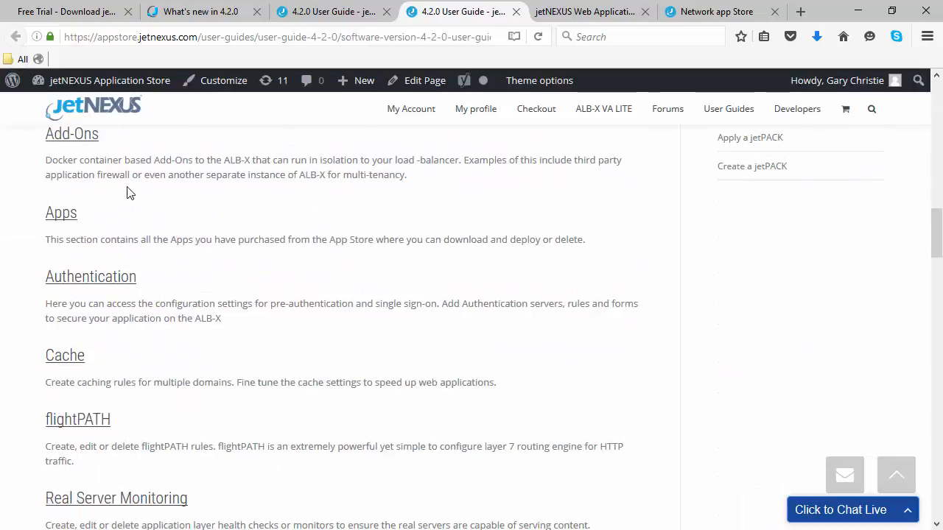
click(80, 139)
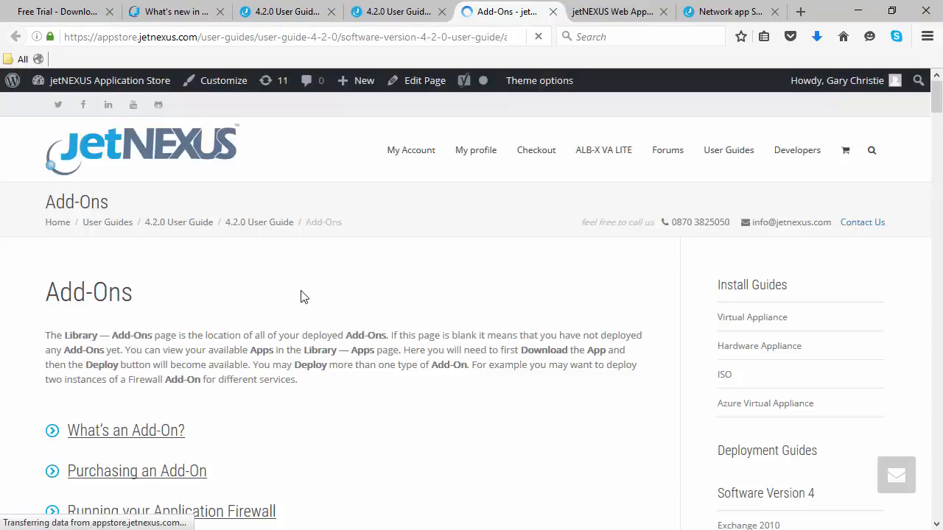
scroll(331, 371, down, 4)
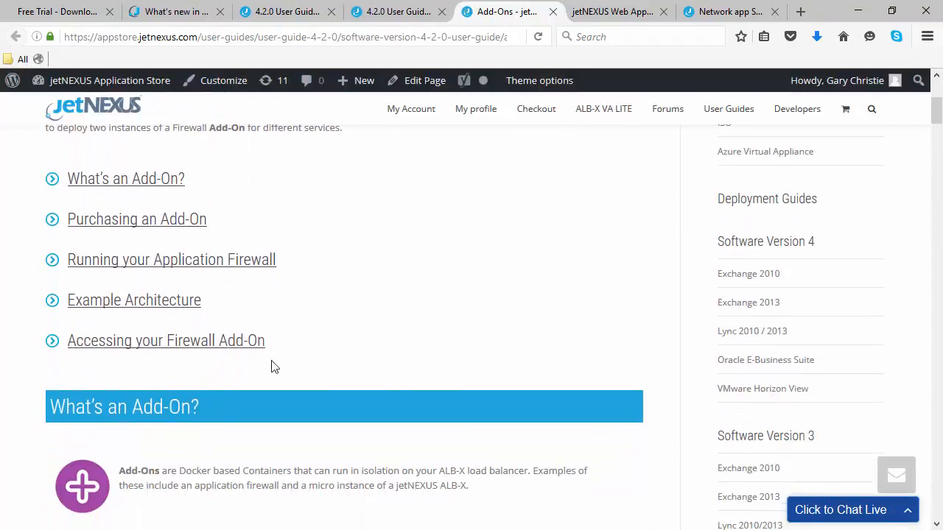
click(161, 302)
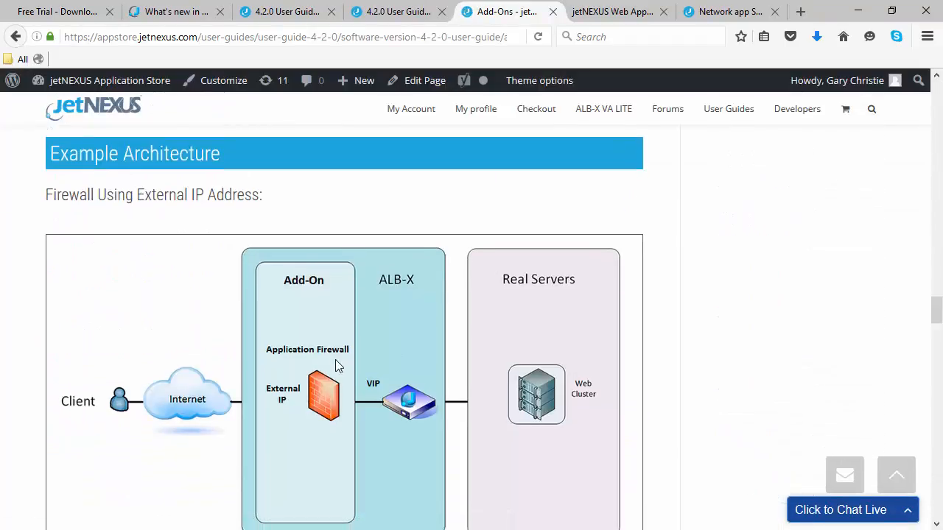
scroll(335, 360, down, 2)
scroll(336, 359, up, 1)
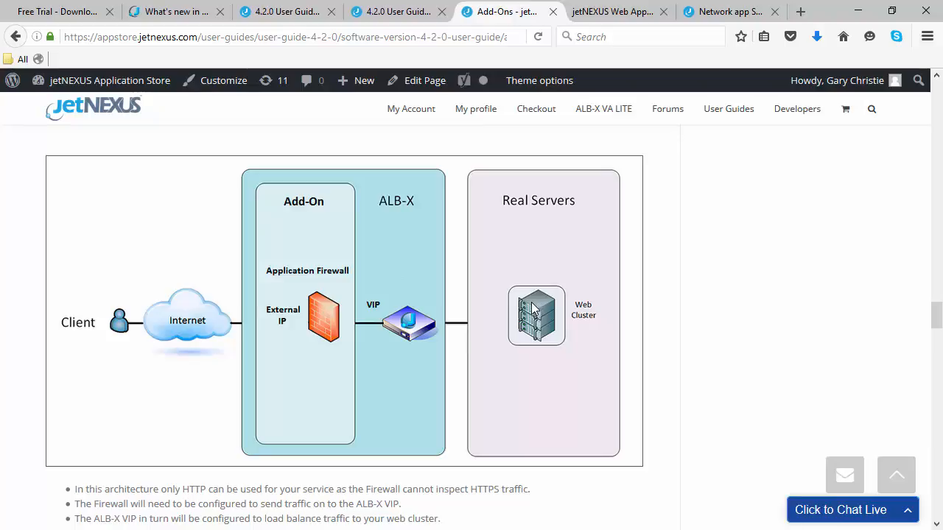
click(164, 19)
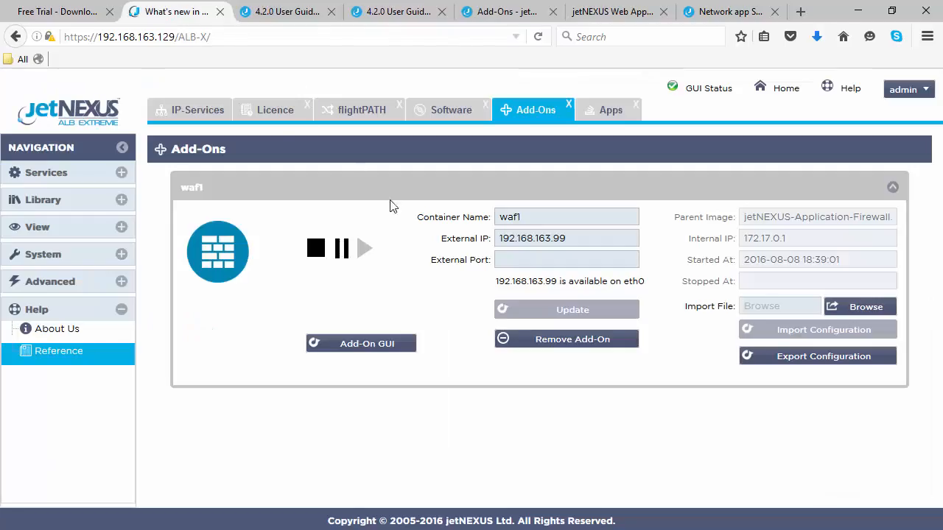
Step: Copy the port 80 Web service address 192.168.163.101 from the ALB-X virtual services
click(195, 114)
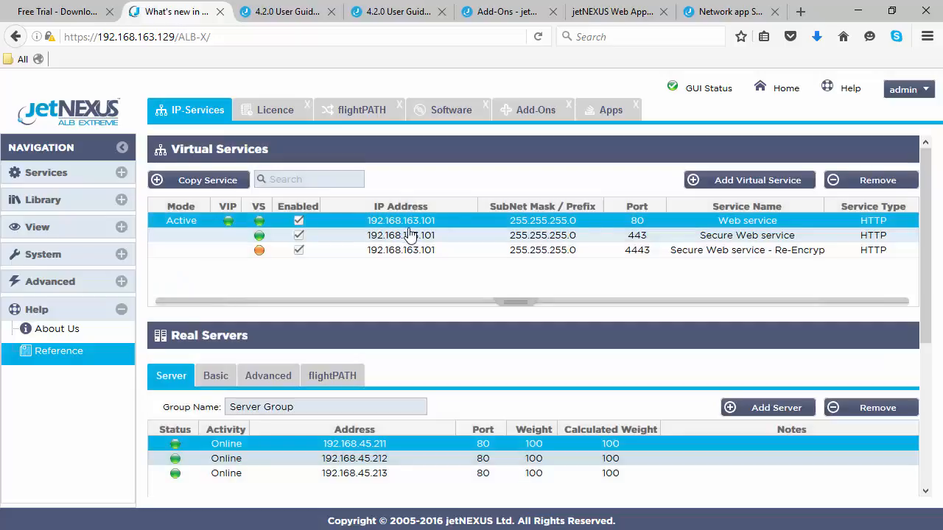
click(410, 235)
double_click(431, 222)
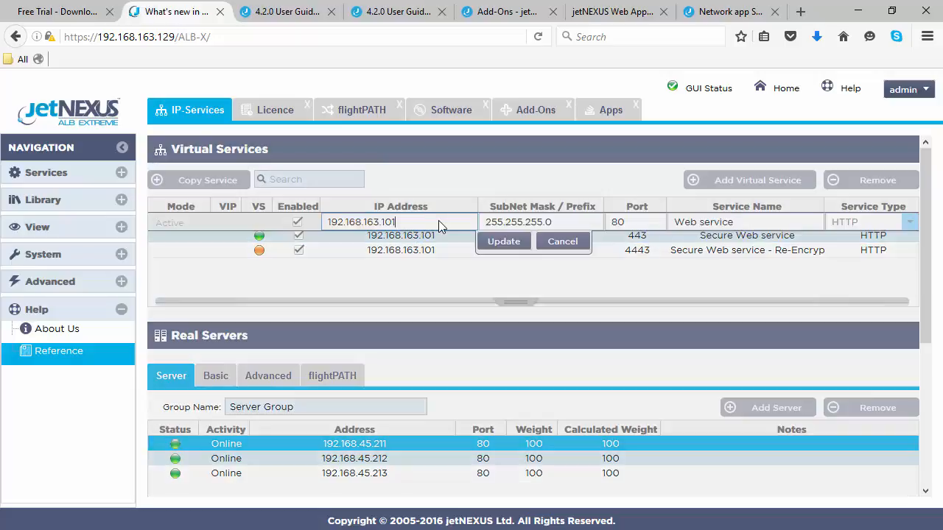
double_click(352, 218)
key(ctrl+c)
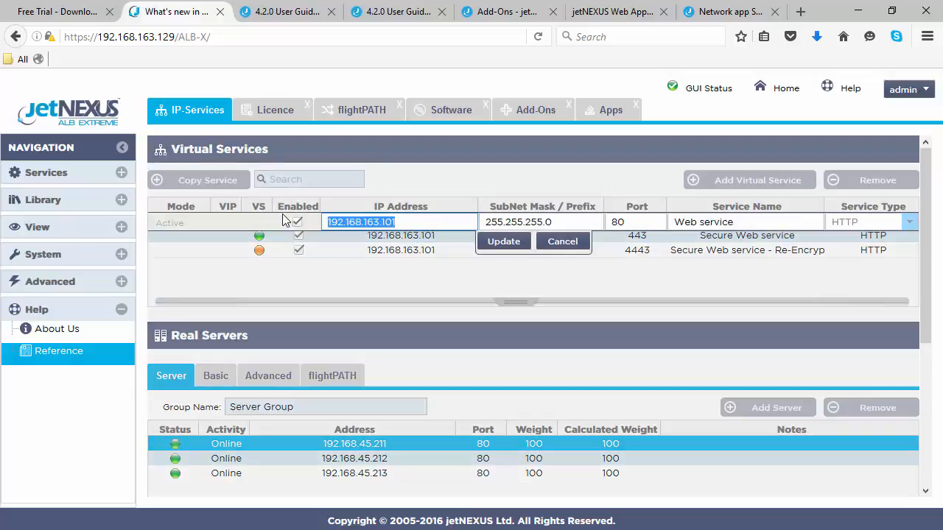
click(562, 242)
click(636, 13)
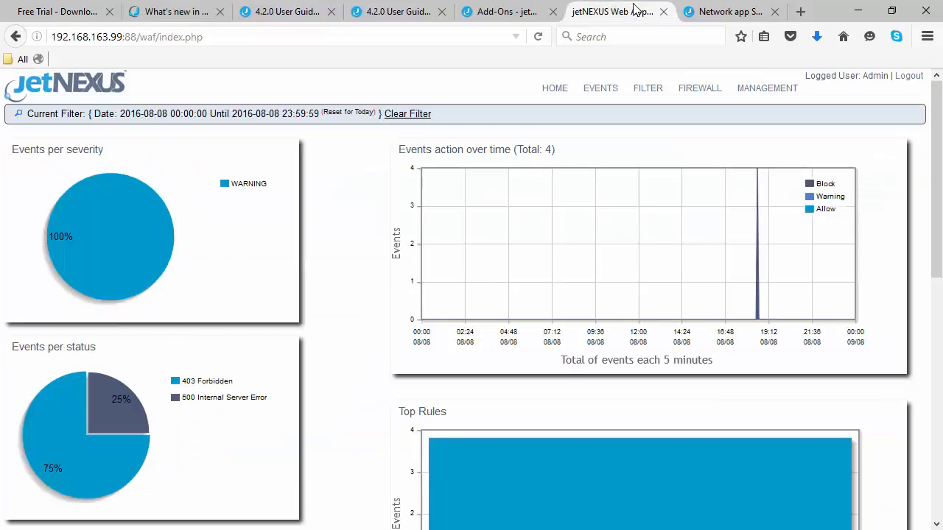
click(783, 100)
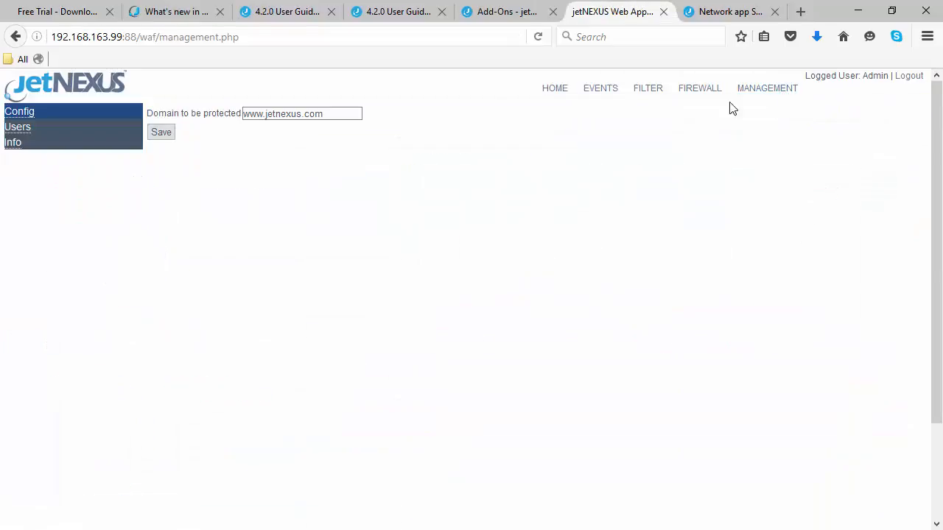
drag(309, 112, 128, 107)
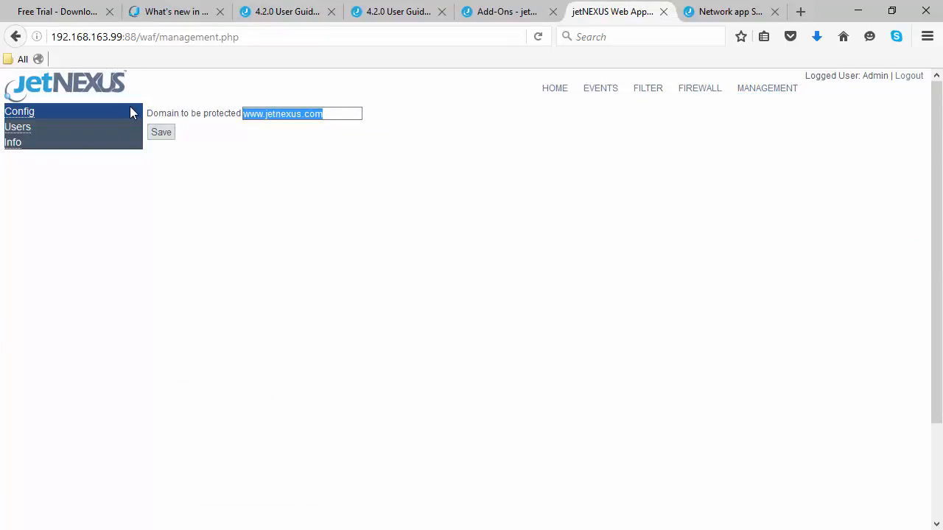
key(ctrl+v)
click(160, 132)
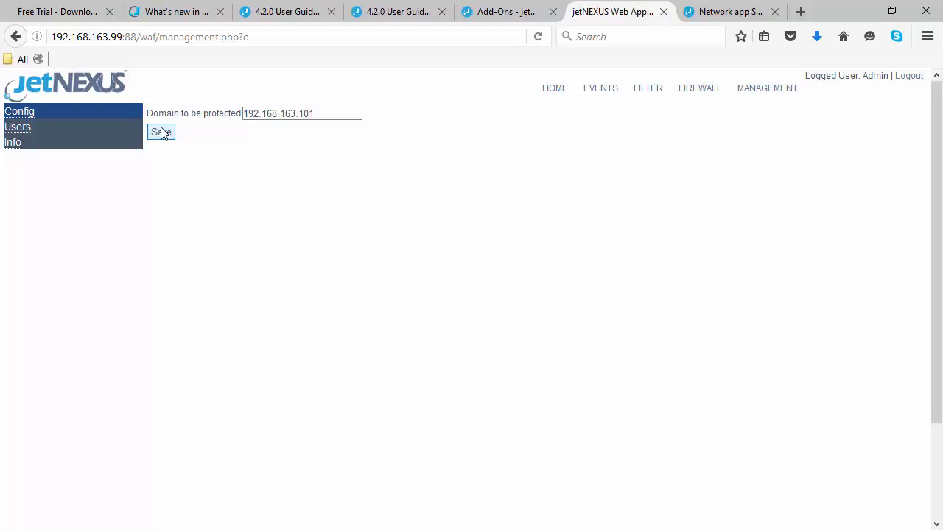
Step: Close both 4.2.0 user guide tabs and return to the firewall management page
click(388, 11)
click(442, 11)
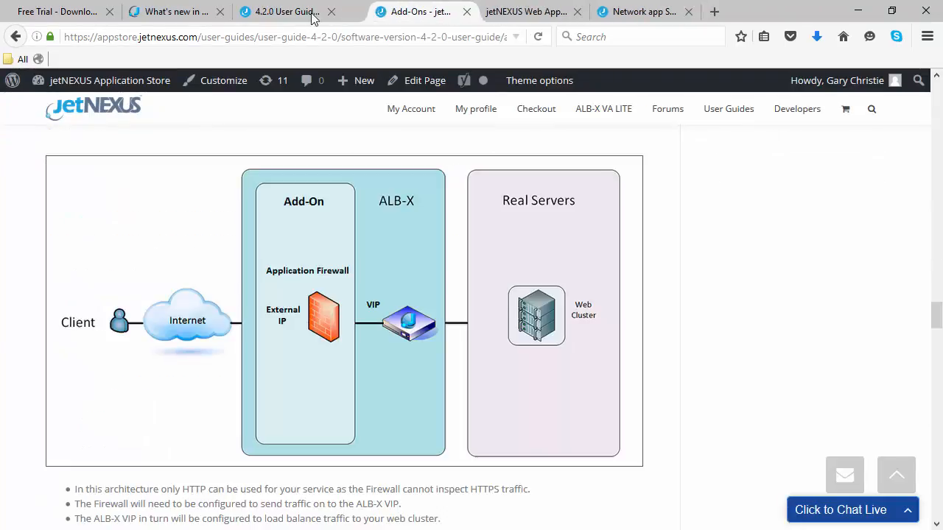
click(309, 13)
click(331, 13)
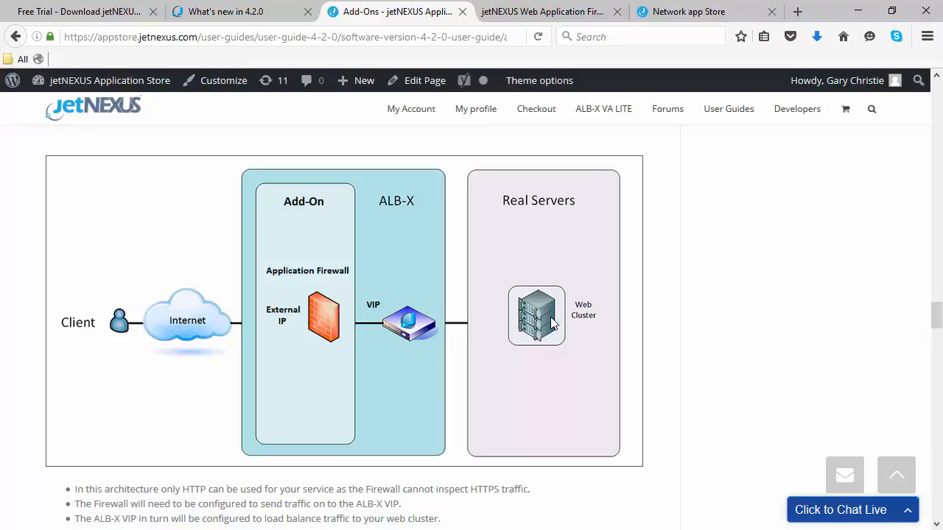
click(562, 13)
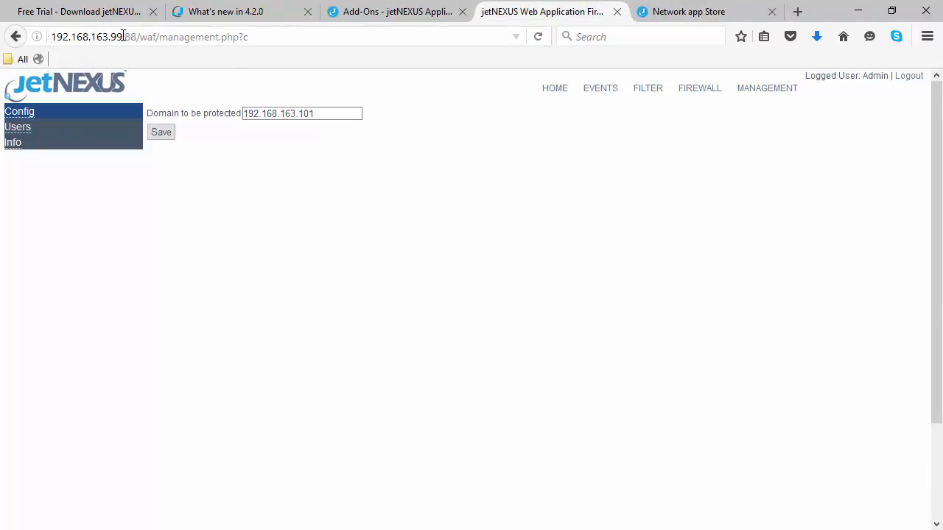
Step: Load 192.168.163.99 in the App Store tab to see the firewall's Access Denied page
drag(123, 36, 36, 38)
key(ctrl+c)
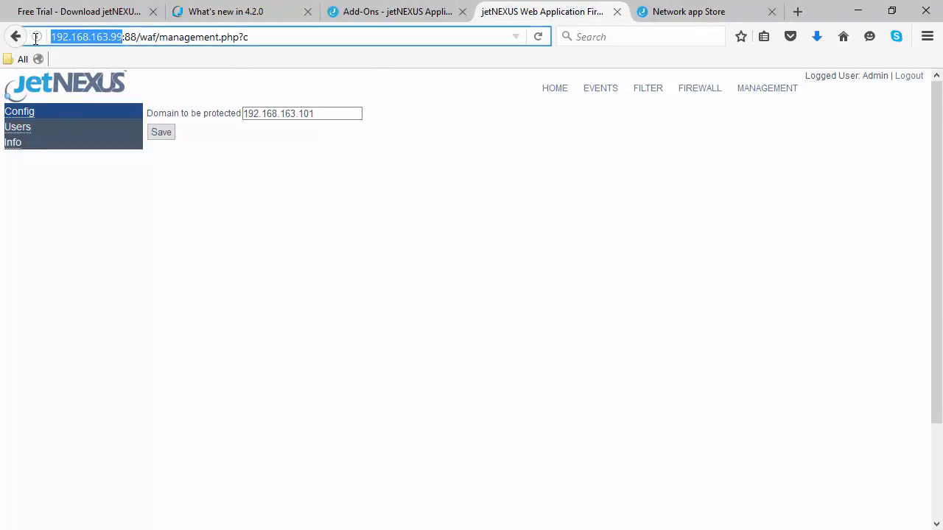
click(677, 7)
click(465, 34)
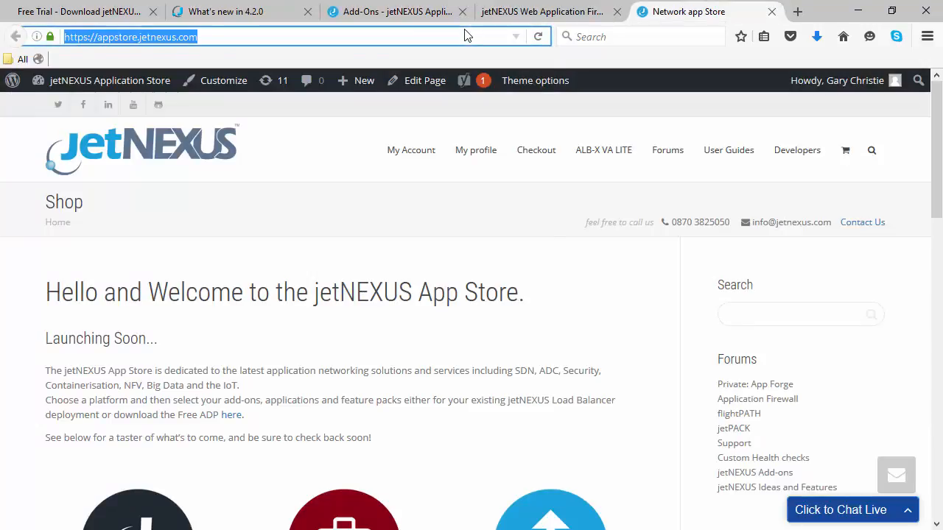
key(ctrl+v)
key(Return)
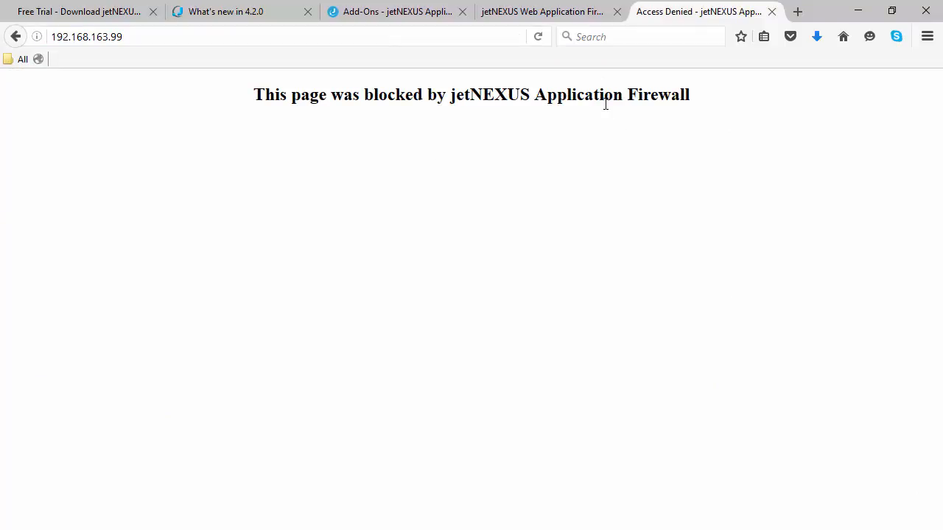
click(416, 14)
click(506, 15)
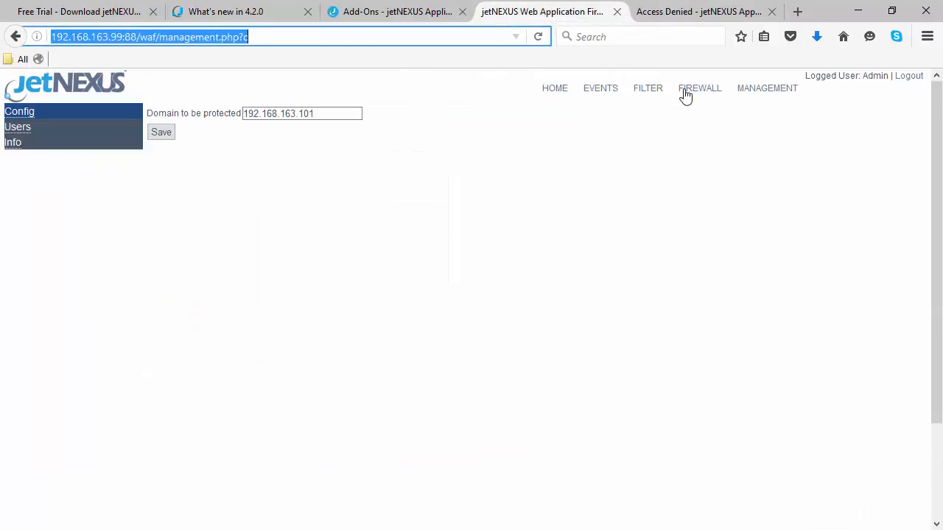
Step: Move blocking rule 960017 to the whitelisted rules and update the firewall configuration
click(597, 90)
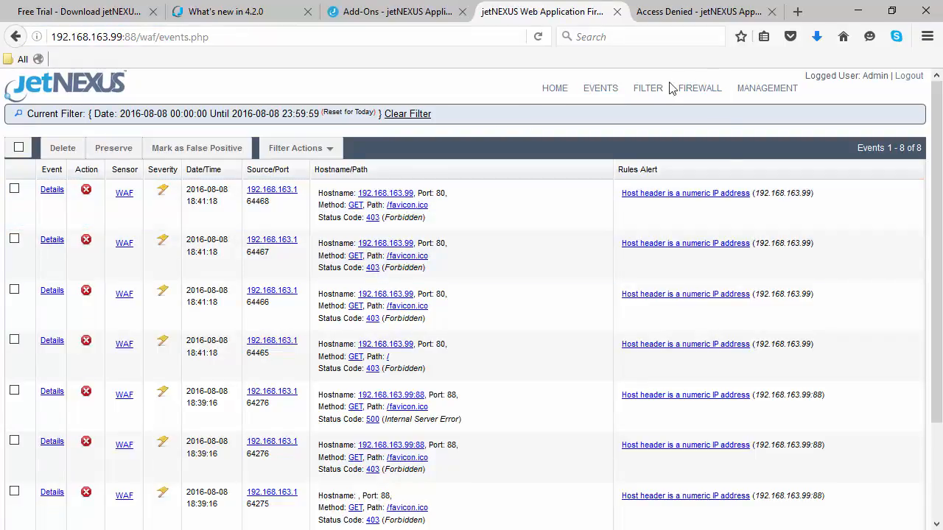
click(700, 89)
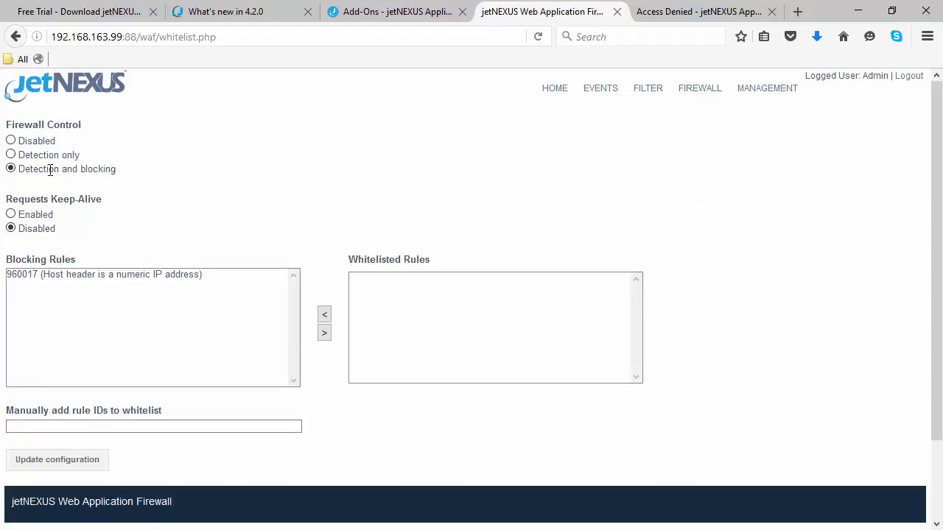
click(134, 277)
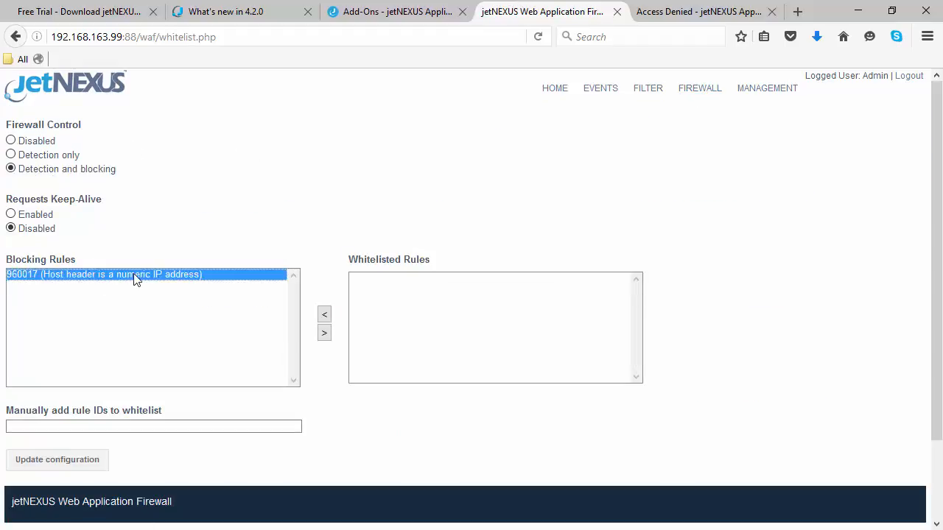
click(324, 335)
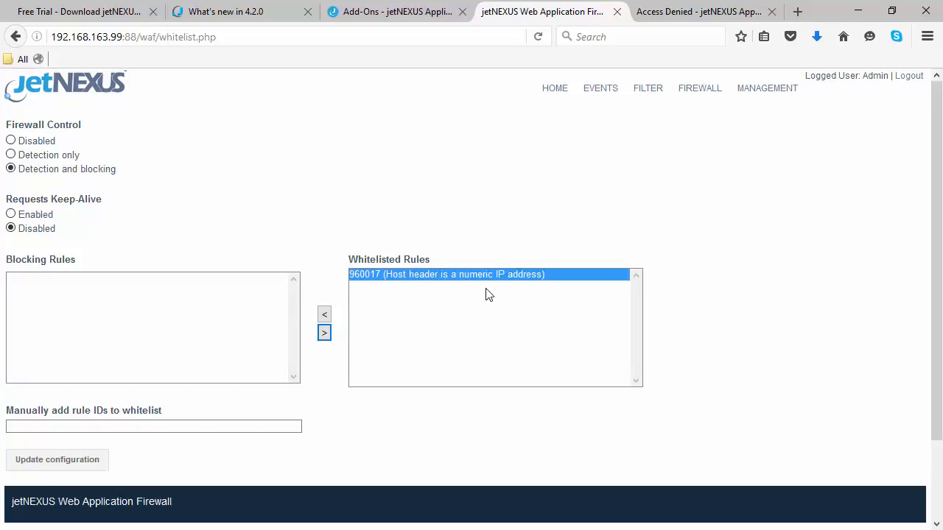
click(95, 461)
click(449, 270)
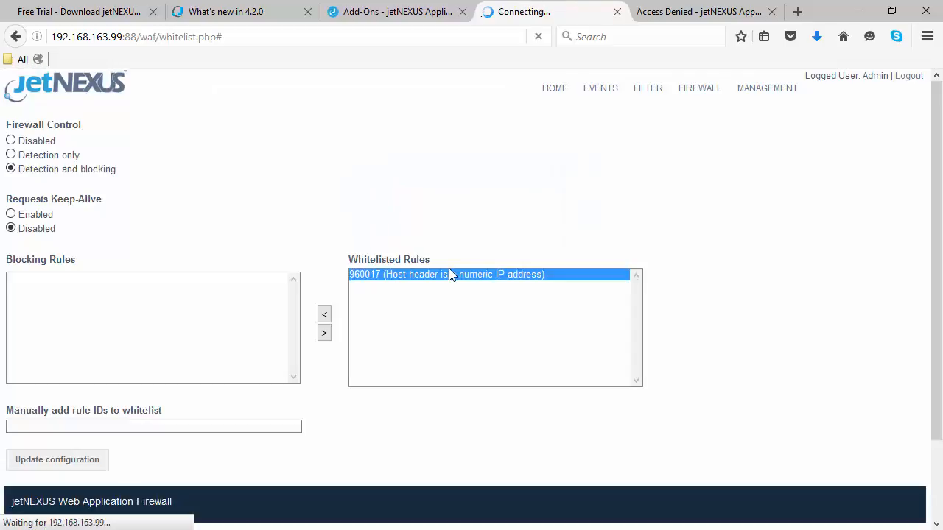
click(700, 11)
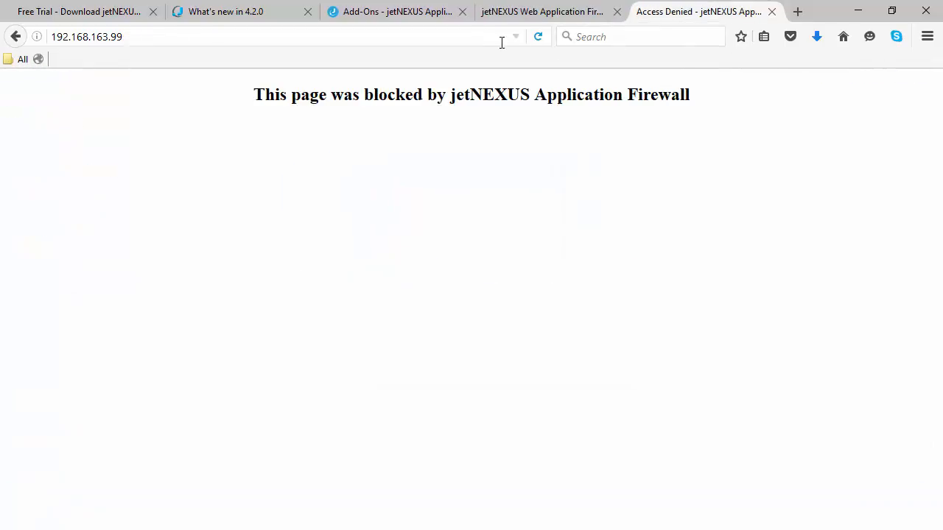
Step: Reload 192.168.163.99 and sign in through the SSO login form
click(538, 37)
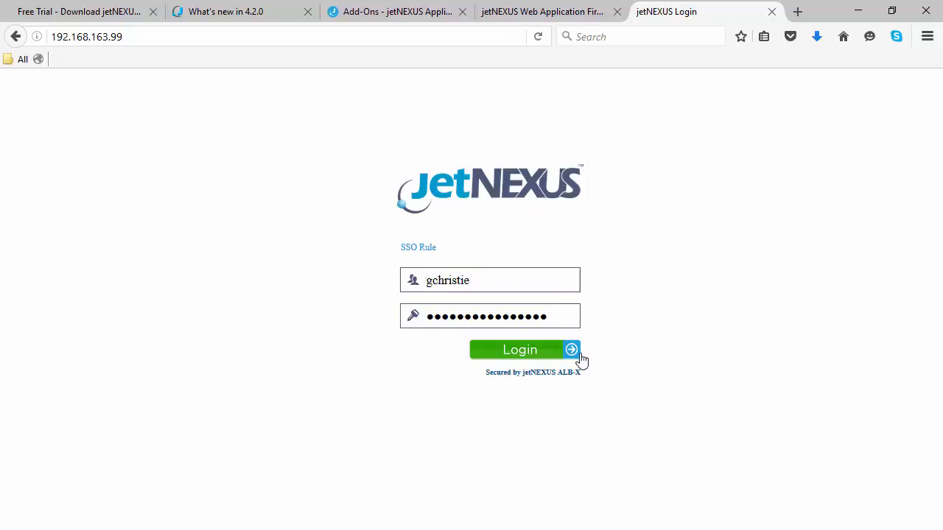
click(524, 351)
click(147, 37)
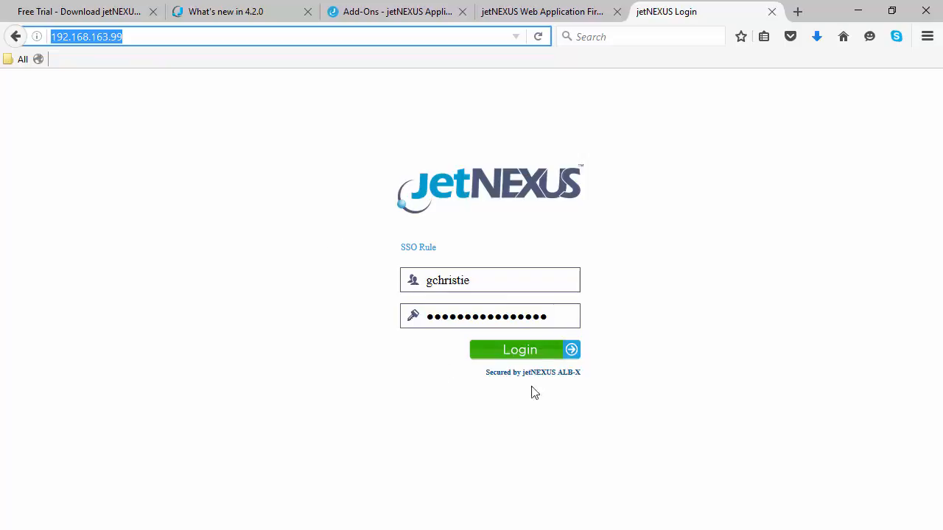
Step: Remove the Authenticate Apps Servers (SSO) flightPATH from the web service, then reload the firewall address page
click(230, 11)
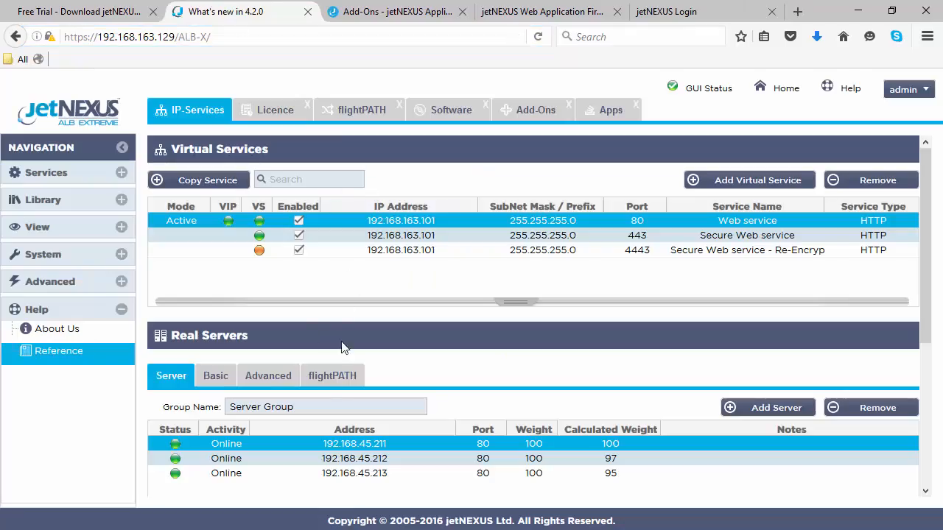
click(333, 377)
click(539, 434)
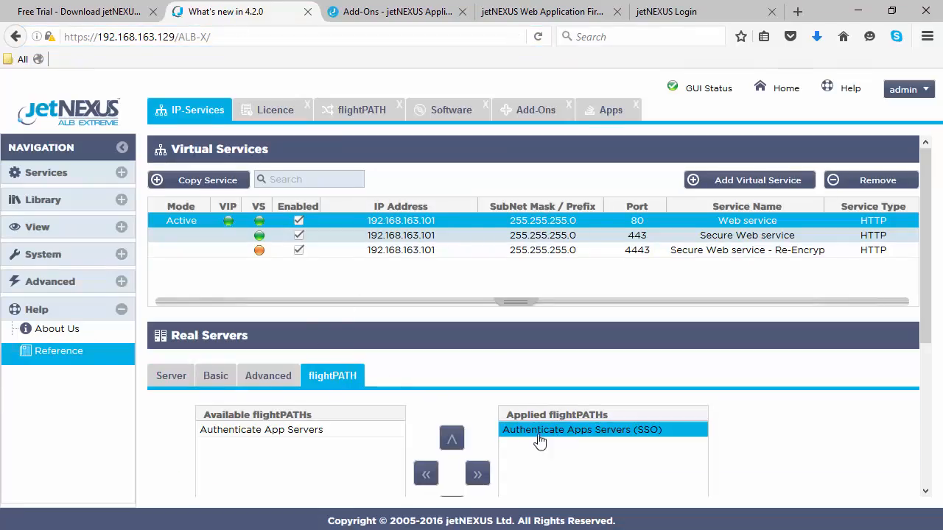
drag(540, 440, 337, 452)
click(695, 11)
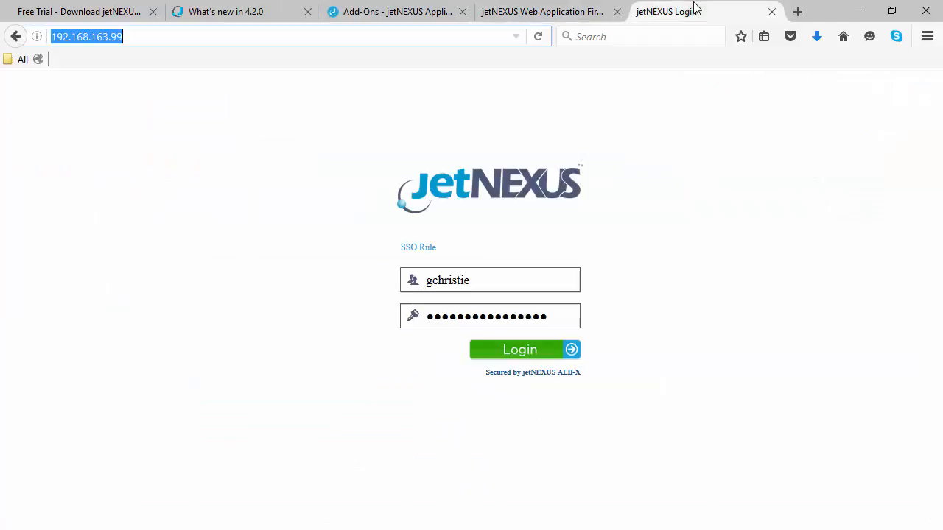
click(539, 37)
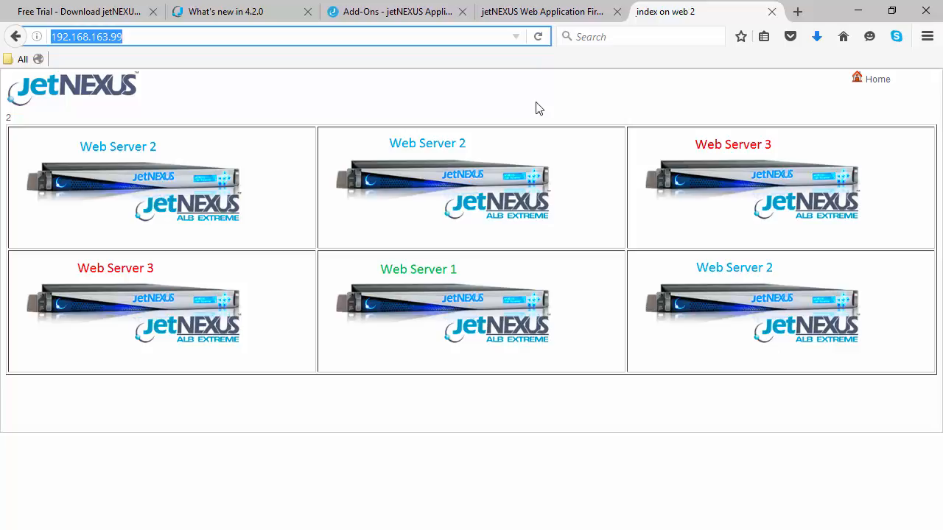
Step: Review the ALB-X and add-ons tabs, then append '?' to the web servers page address
click(223, 15)
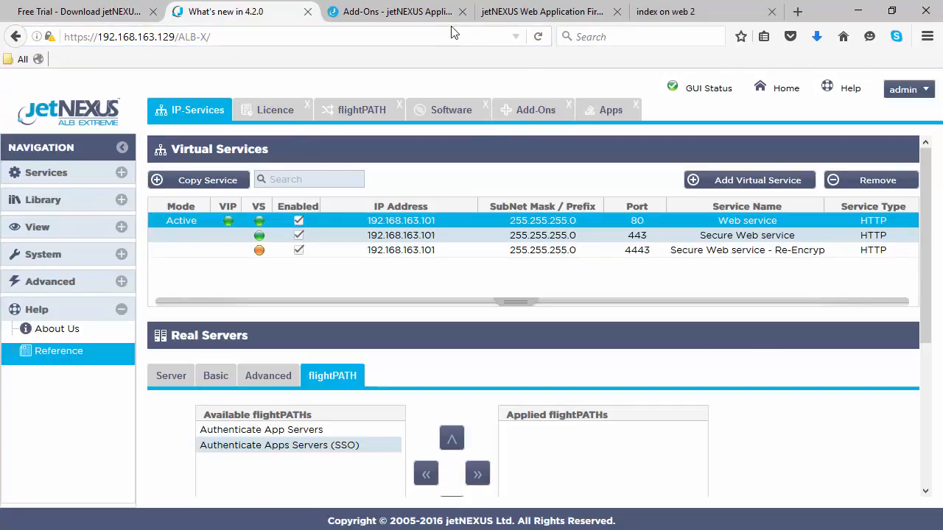
click(435, 13)
click(493, 12)
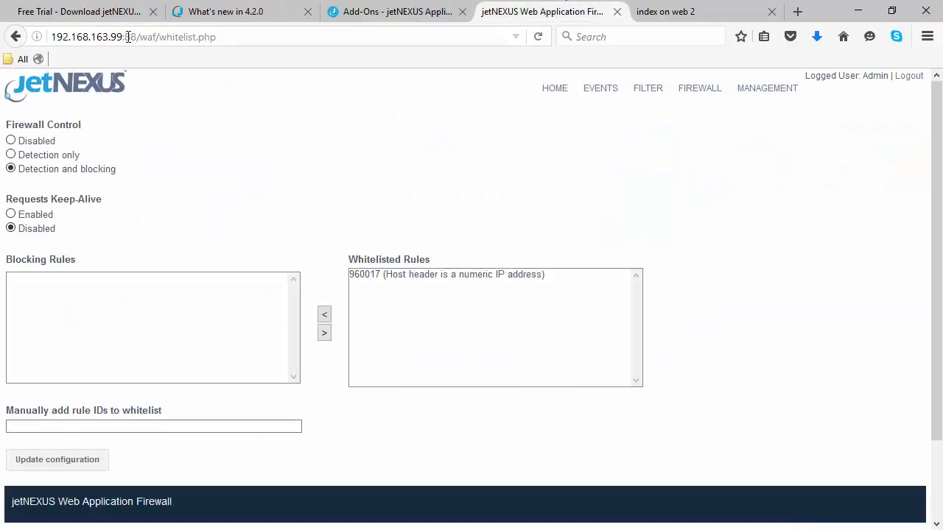
click(668, 14)
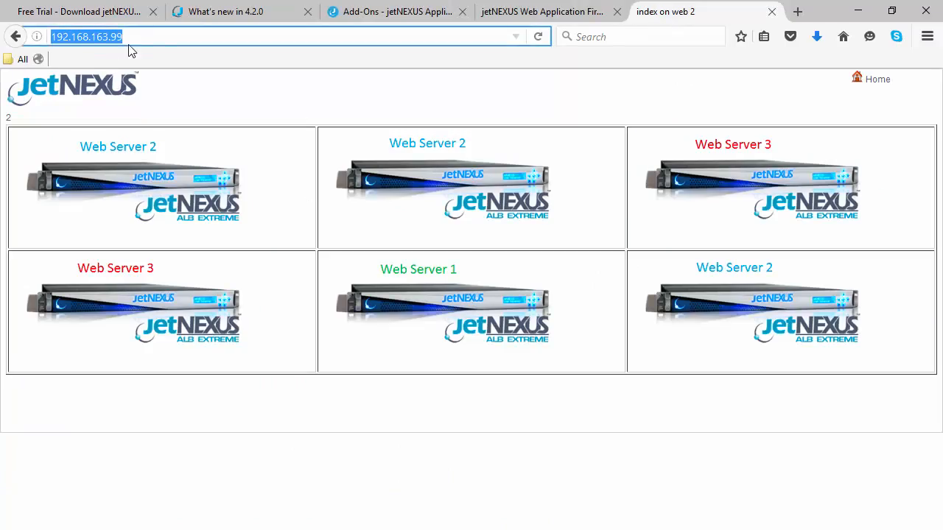
click(146, 38)
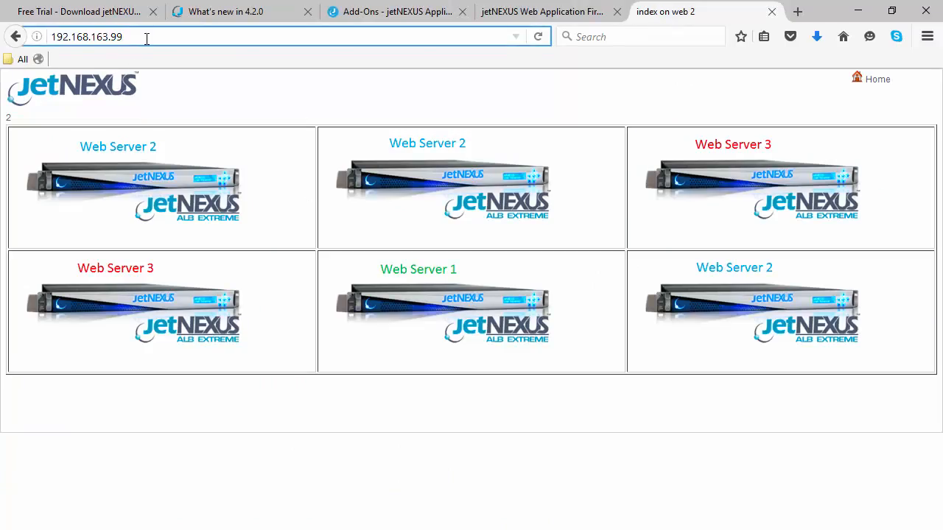
text(?)
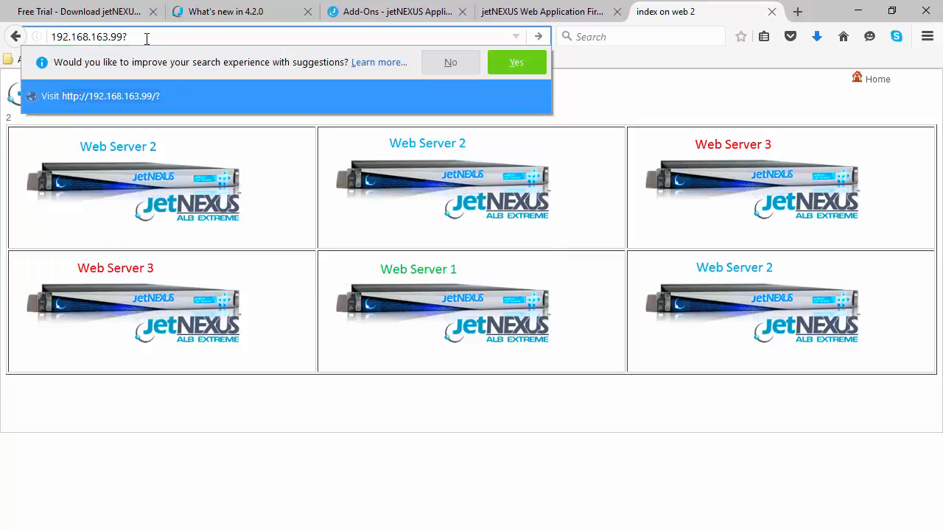
key(BackSpace)
text(/?)
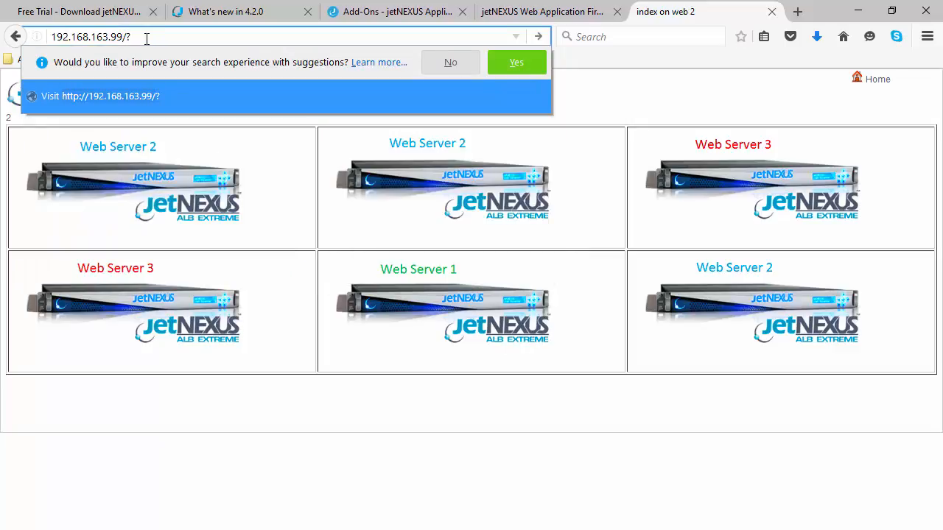
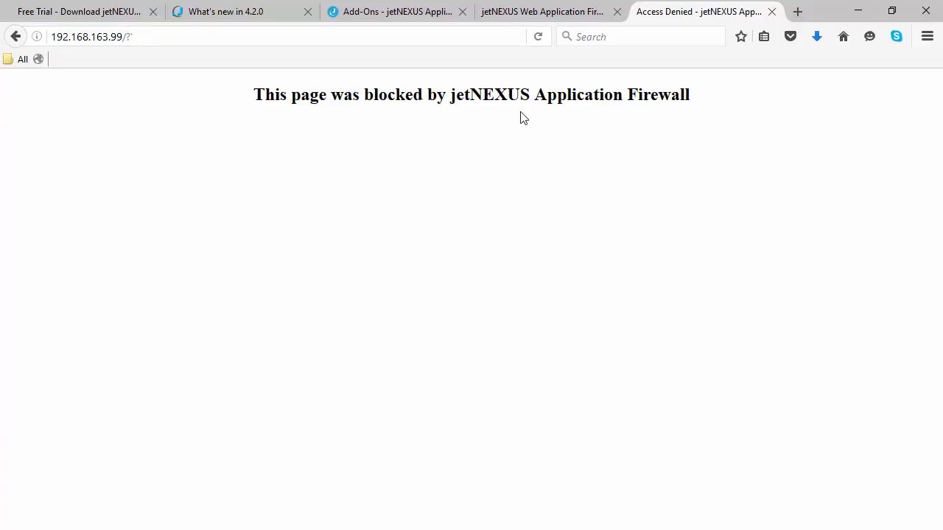
Step: Refresh the rule list, whitelist rule 981318, and apply the updated configuration
click(486, 12)
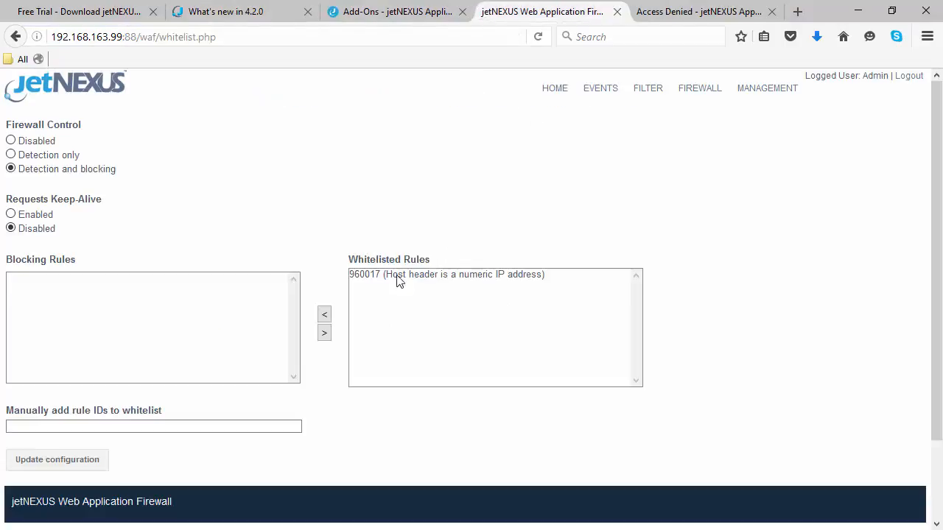
click(539, 37)
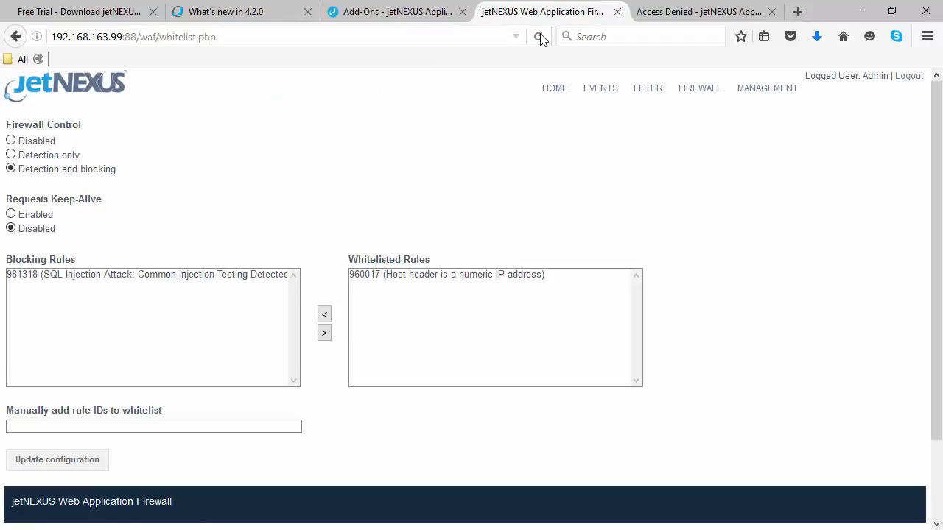
click(159, 277)
click(324, 333)
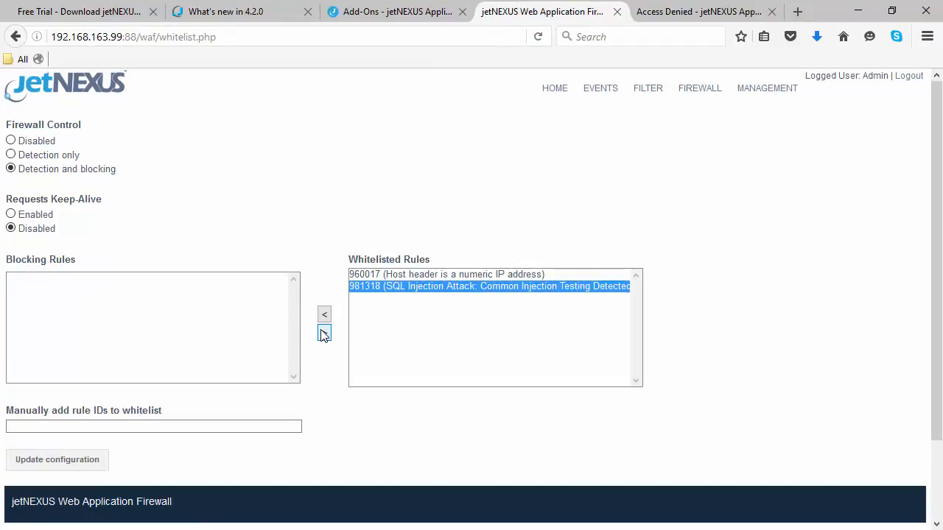
click(64, 462)
click(468, 271)
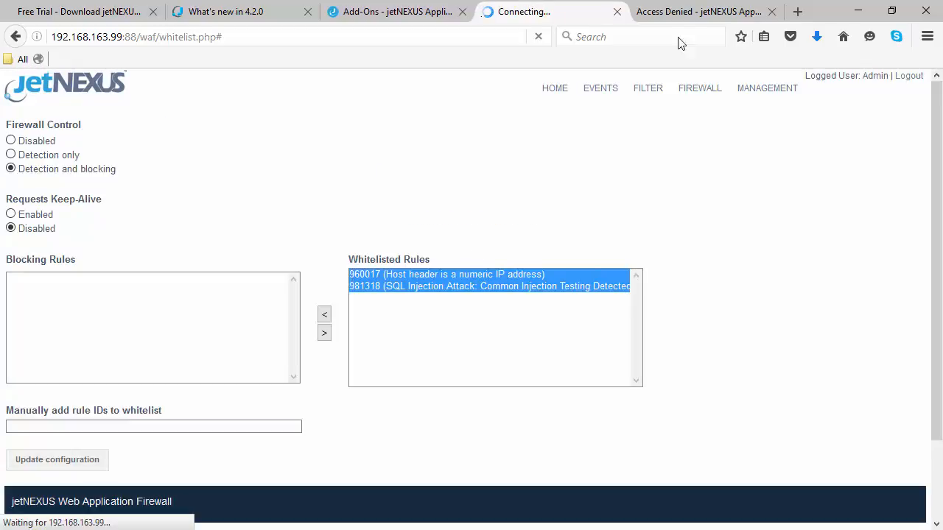
click(718, 14)
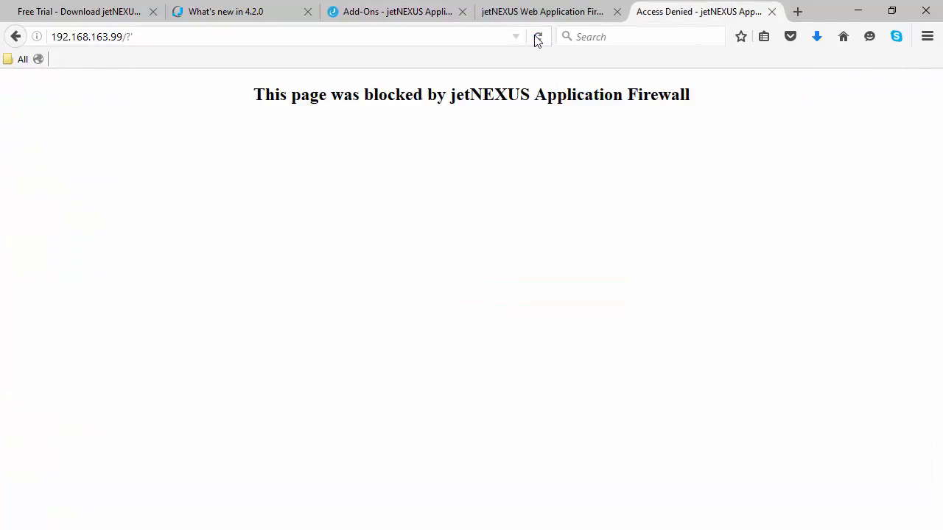
click(412, 11)
Step: Whitelist rule 981242 as well, apply it, and resend the SQL injection test request
click(536, 17)
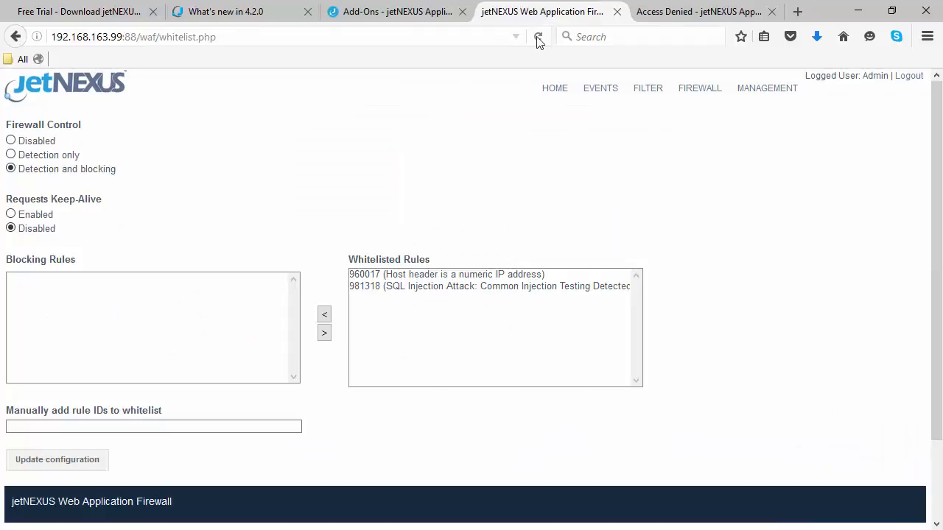
click(538, 38)
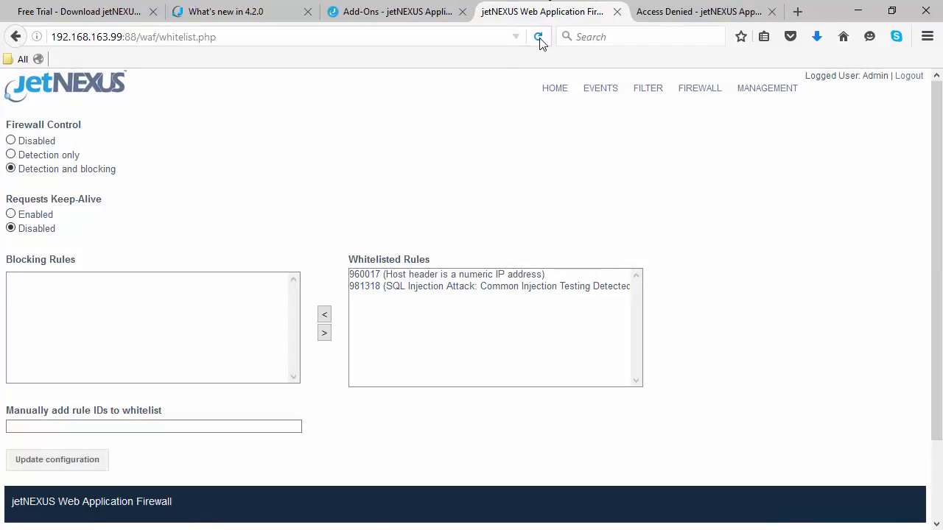
click(213, 280)
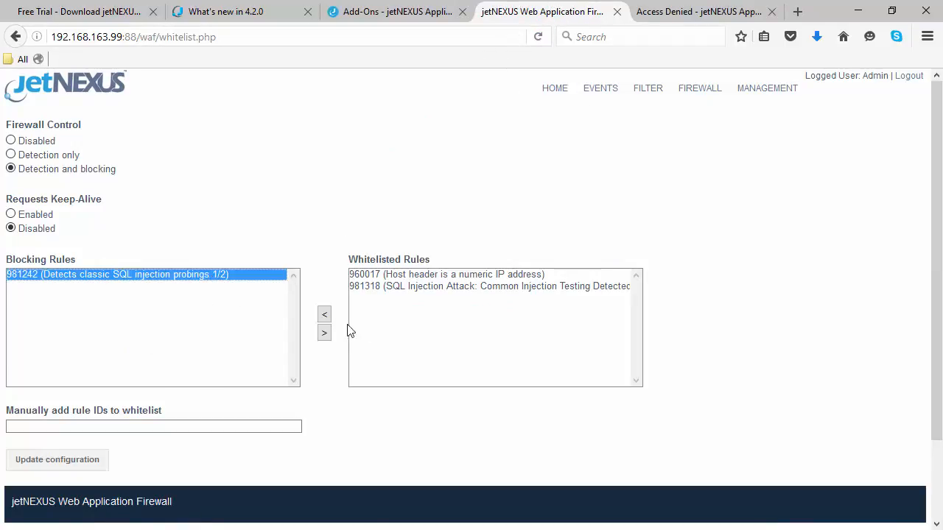
click(325, 334)
click(76, 459)
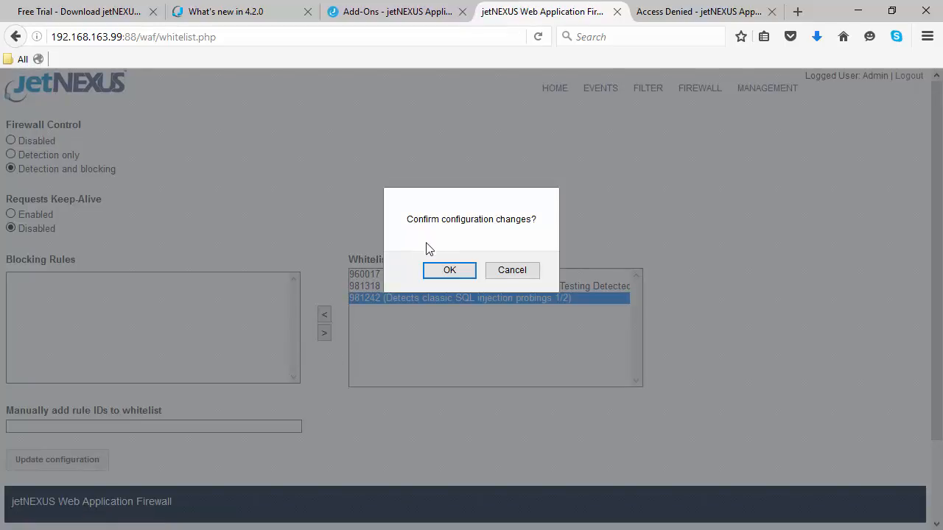
click(442, 274)
click(731, 16)
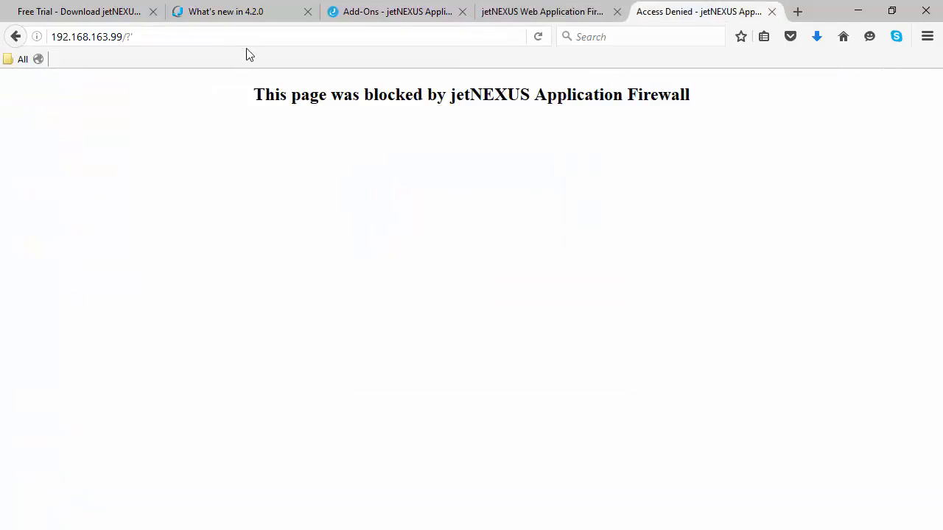
click(537, 39)
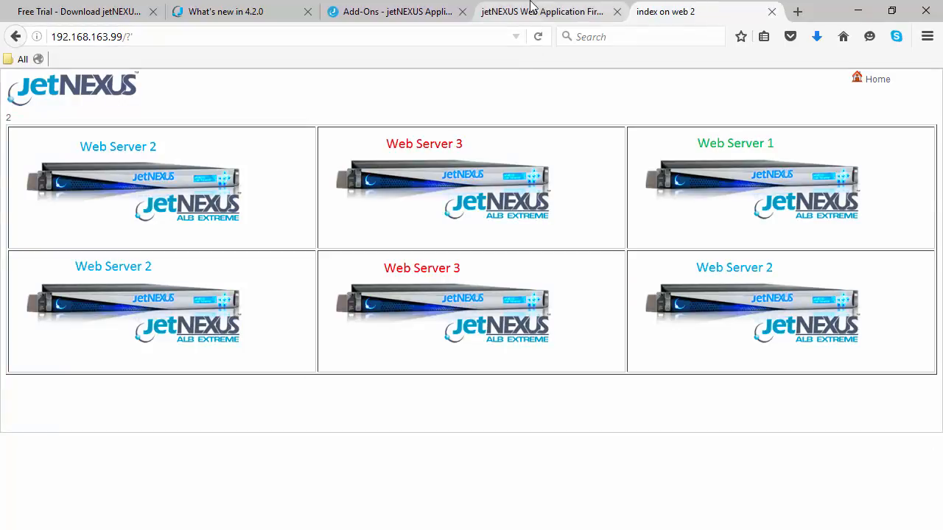
click(581, 12)
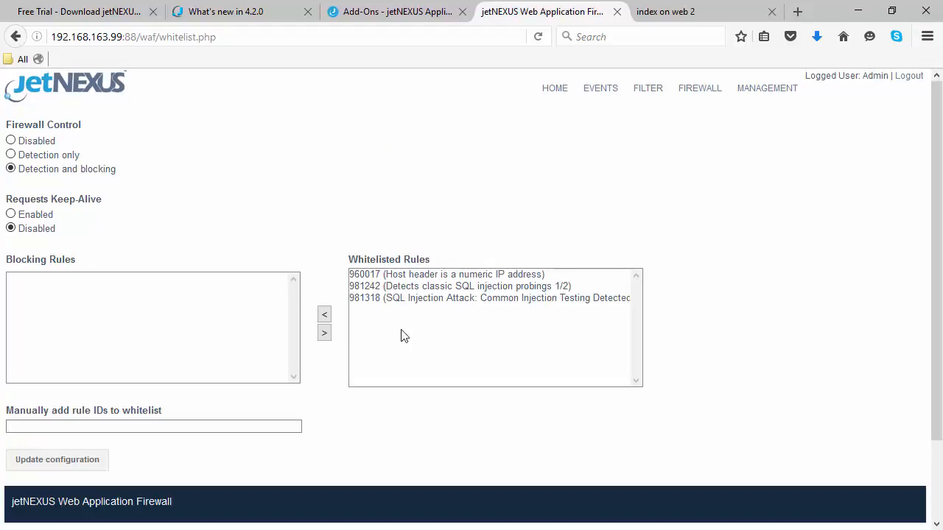
Step: Return rules 981318, 981242 and 960017 to blocking, apply, and recheck the test request
click(403, 298)
click(324, 314)
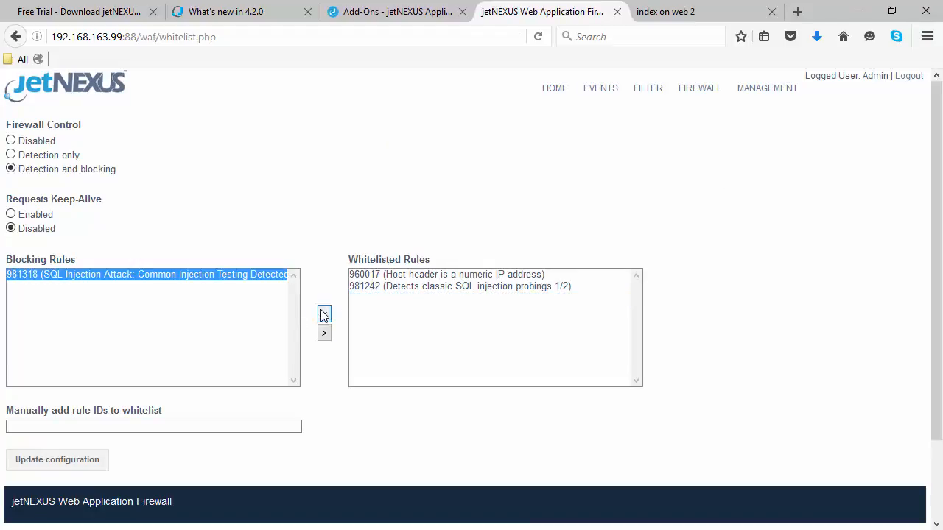
click(369, 291)
click(324, 315)
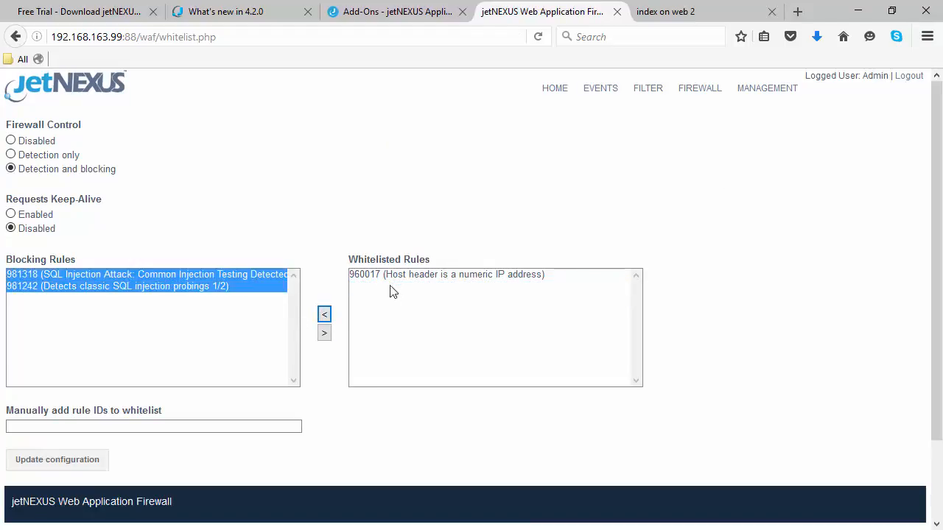
click(400, 276)
click(325, 315)
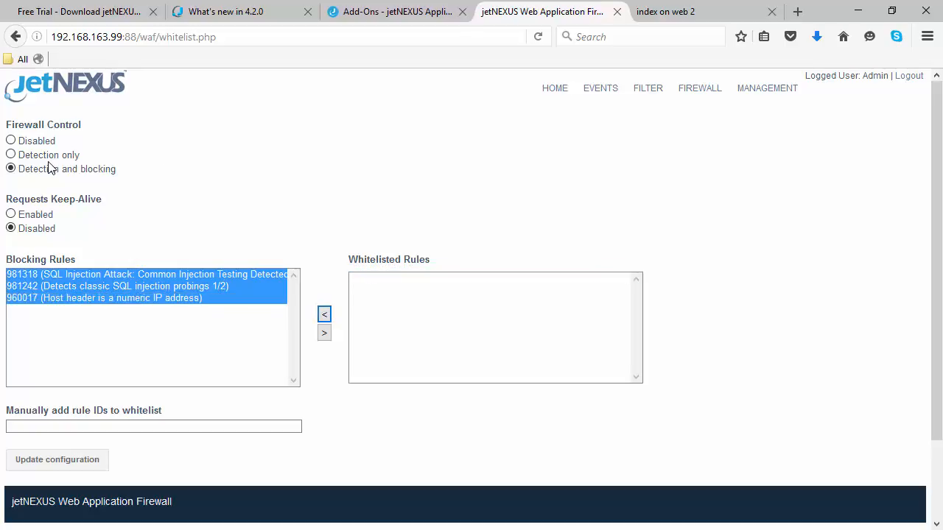
click(66, 463)
click(449, 271)
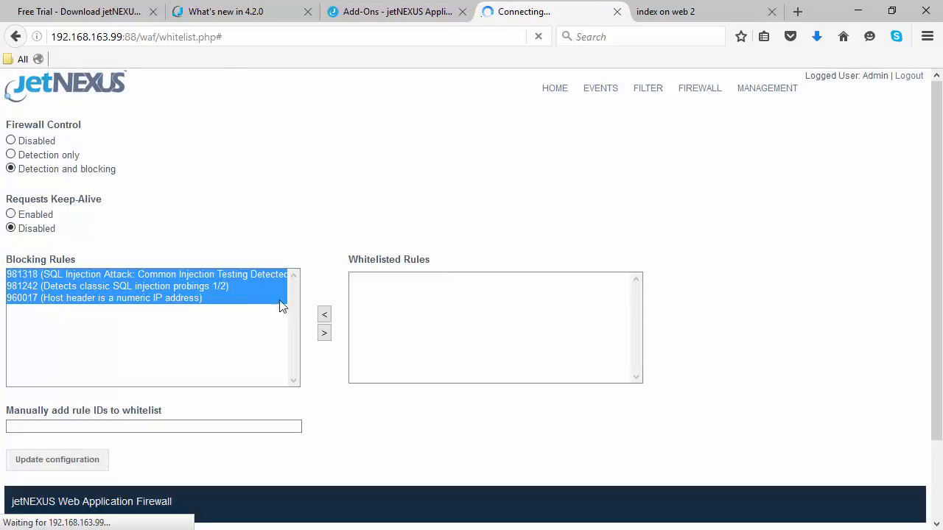
click(693, 10)
click(538, 37)
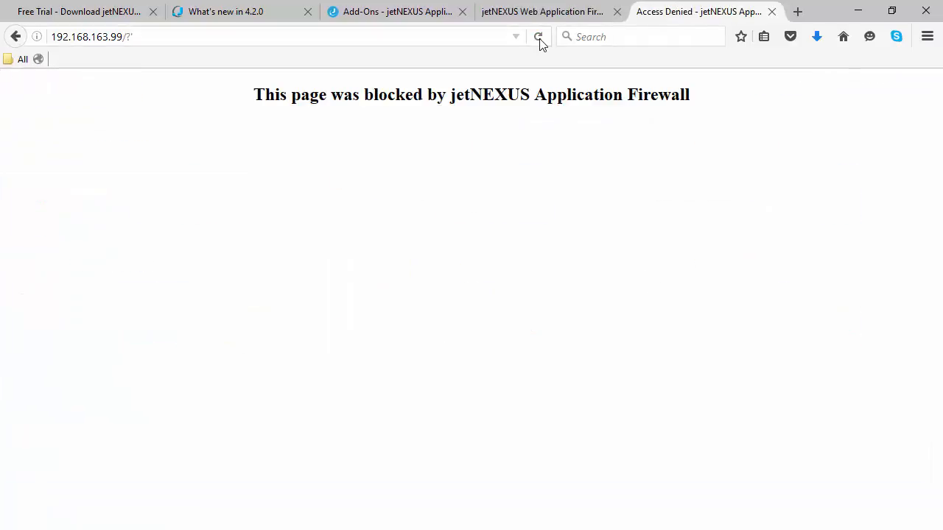
click(542, 11)
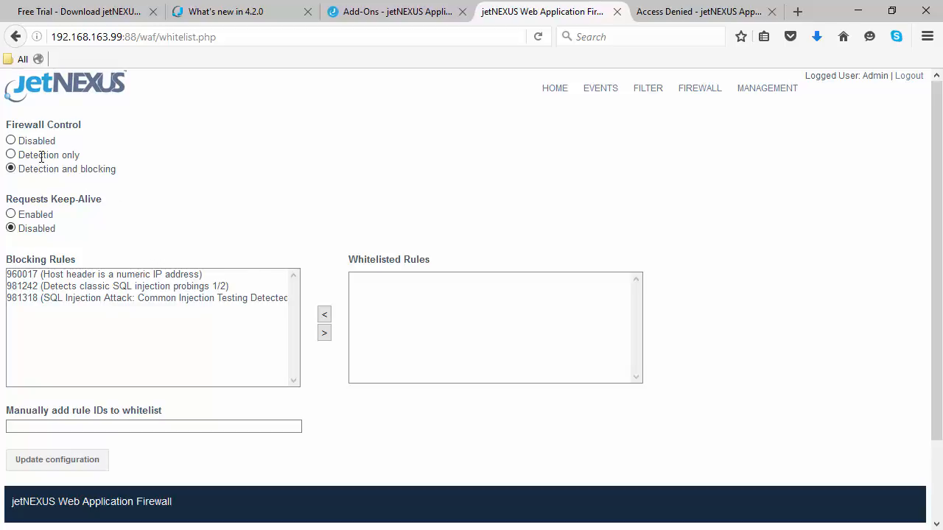
Step: Switch the firewall to Detection only, apply the change, and return to the test page
click(10, 155)
click(81, 463)
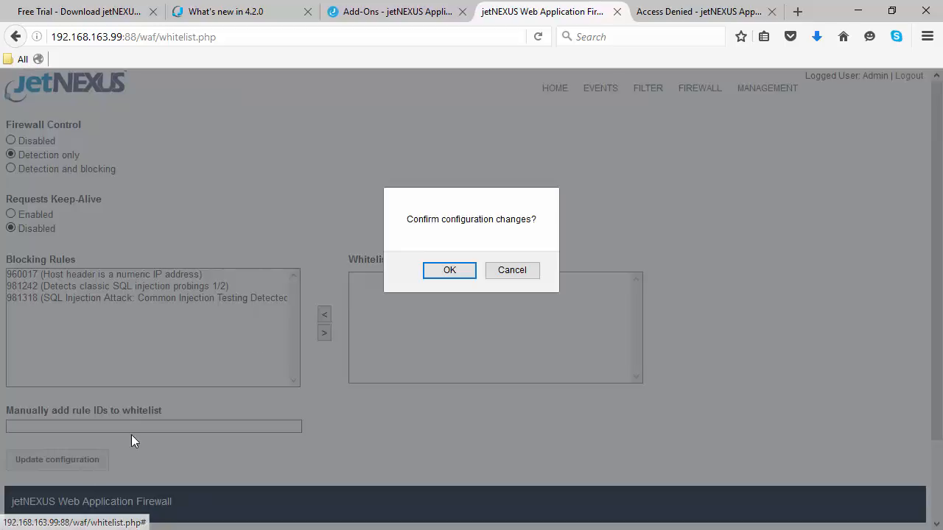
click(446, 272)
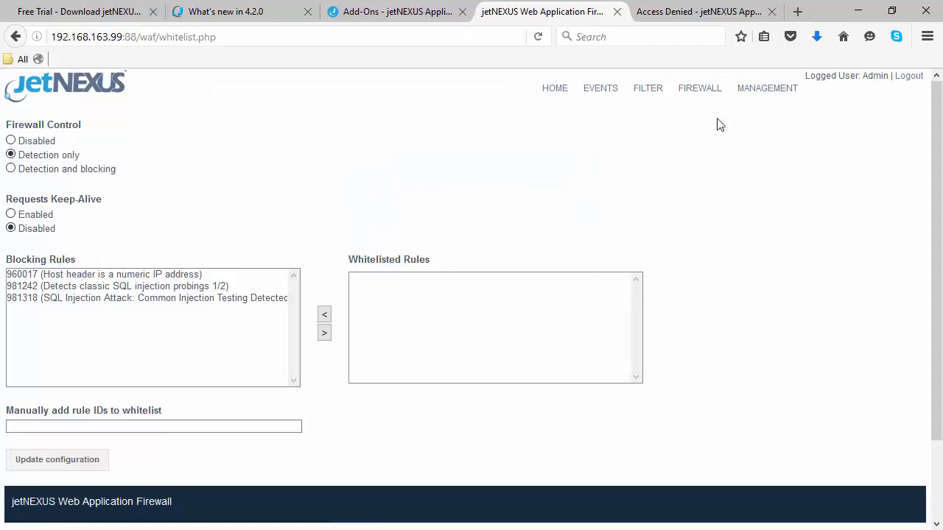
click(686, 10)
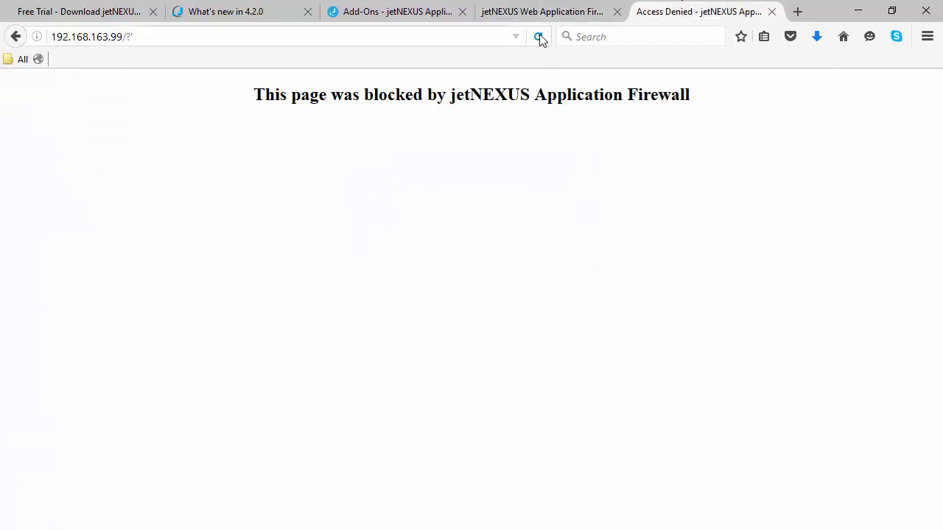
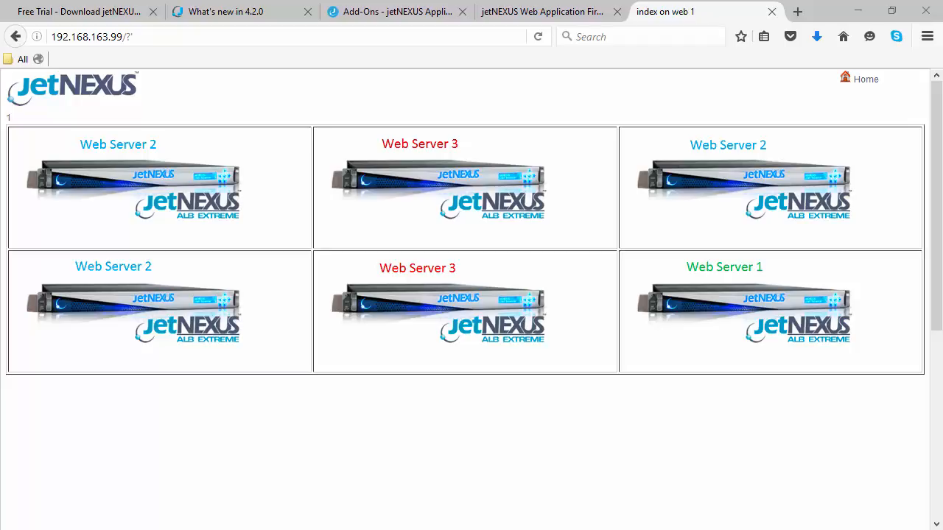
Step: Start a Troubleshooting trace of flightPATH only, with Connections unticked, then go back to IP-Services
click(243, 10)
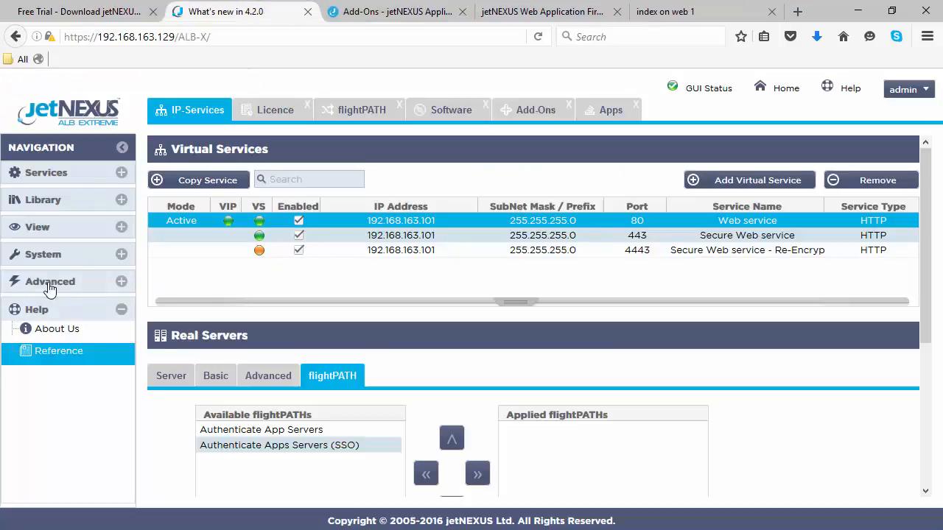
click(74, 292)
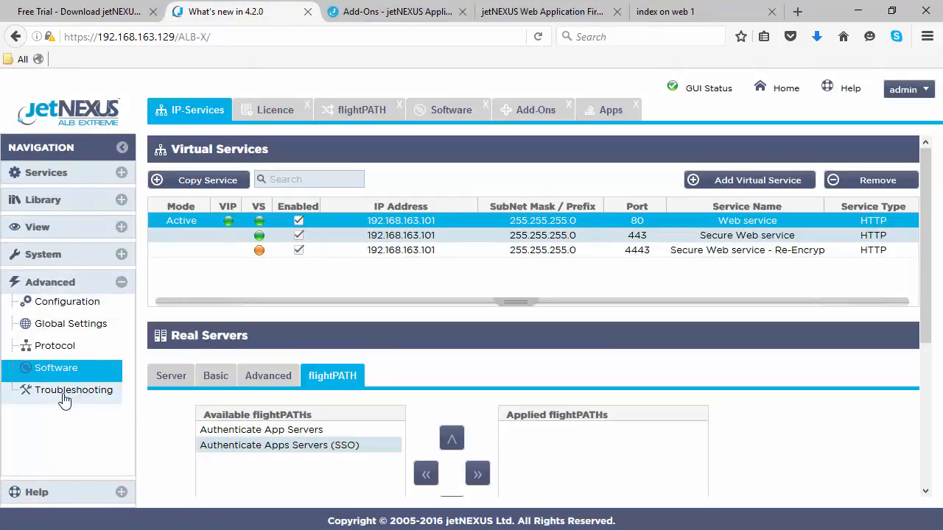
click(102, 395)
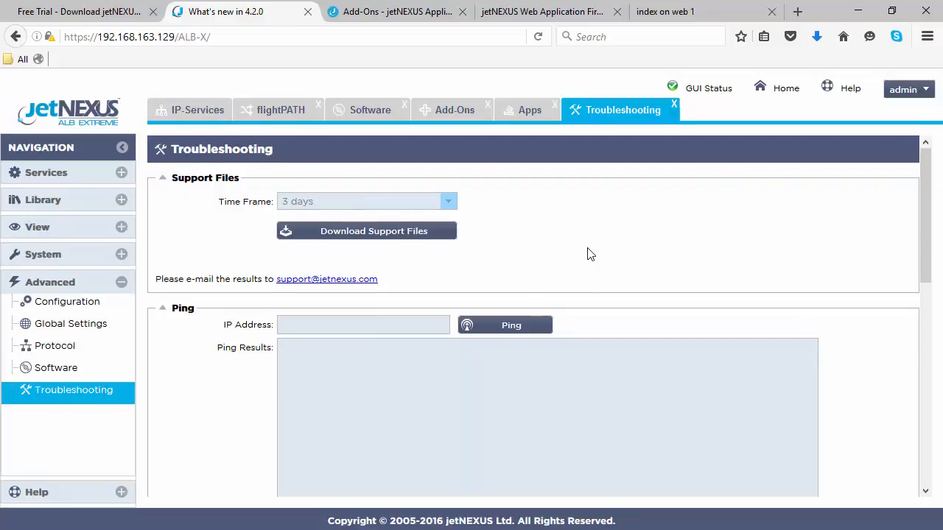
scroll(590, 254, down, 10)
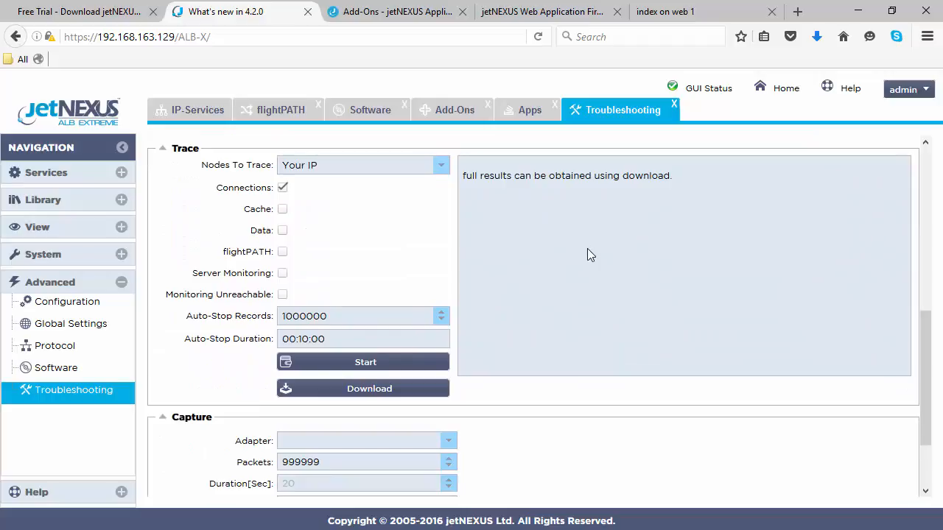
click(283, 188)
click(283, 252)
click(368, 363)
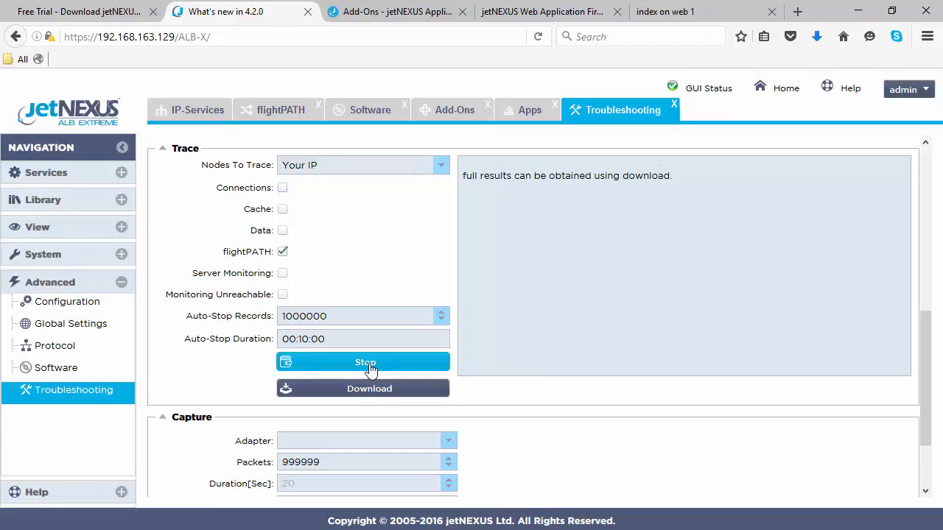
click(189, 111)
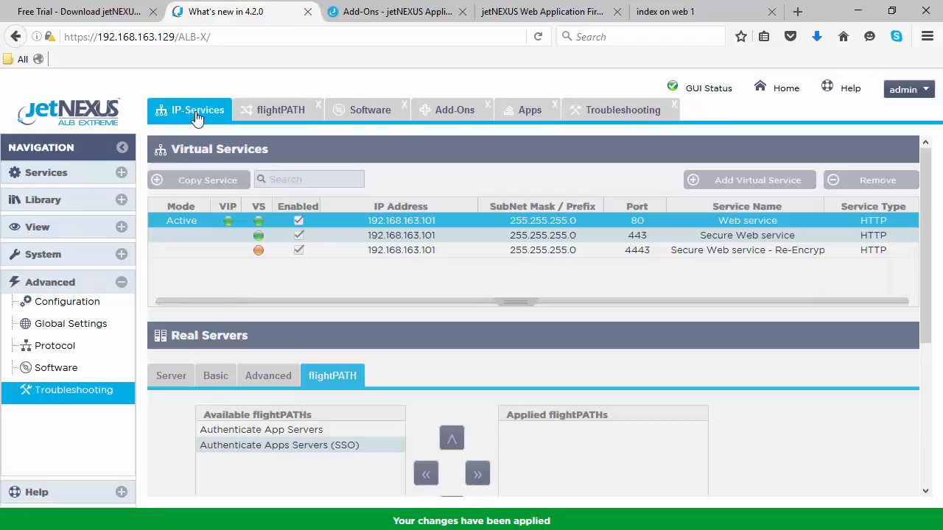
Step: Apply the Authenticate Apps Servers (SSO) flightPATH to the real servers and reload the test site
click(327, 447)
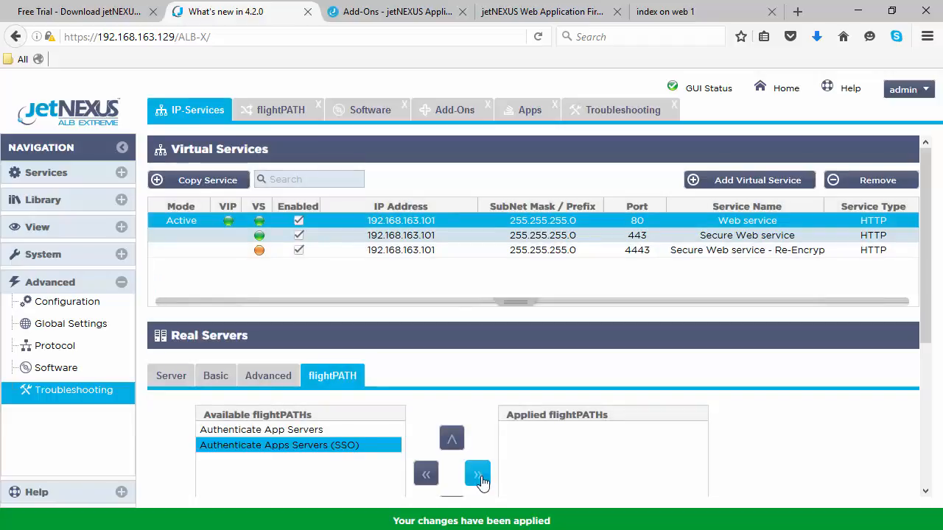
click(477, 473)
click(663, 11)
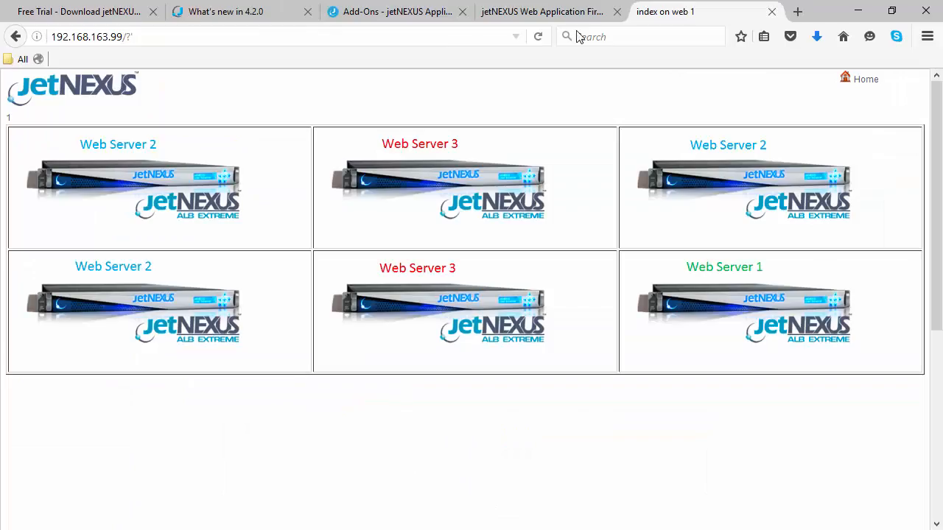
click(537, 37)
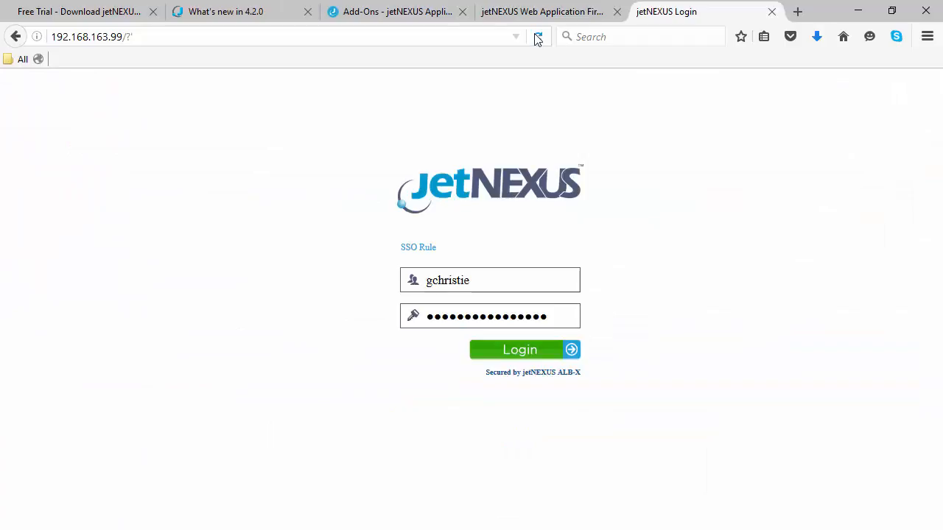
click(251, 12)
click(623, 109)
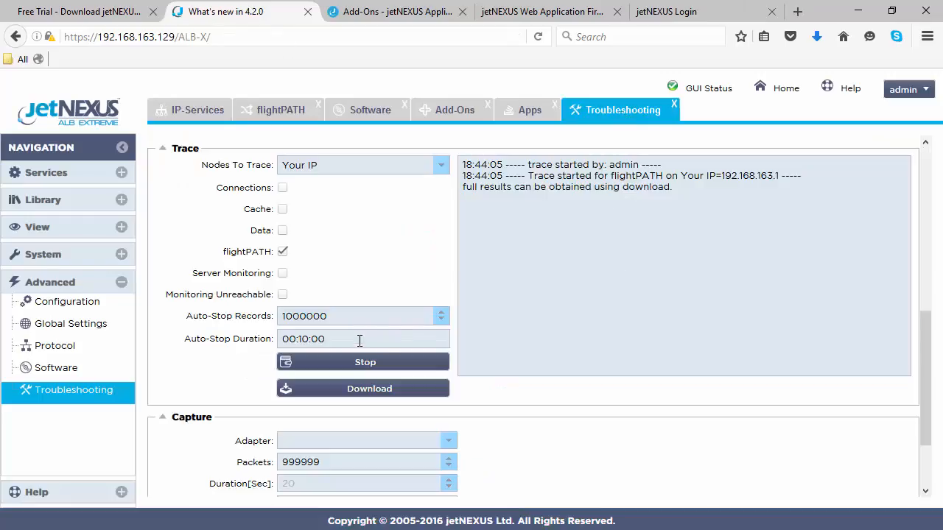
Step: Sign in through the SSO login form on the test site while watching the trace output
click(684, 10)
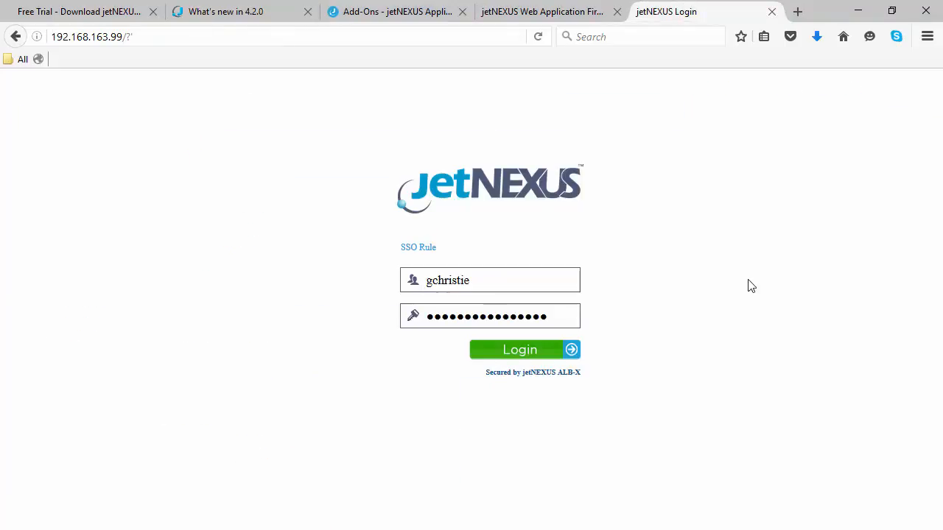
click(255, 7)
click(641, 261)
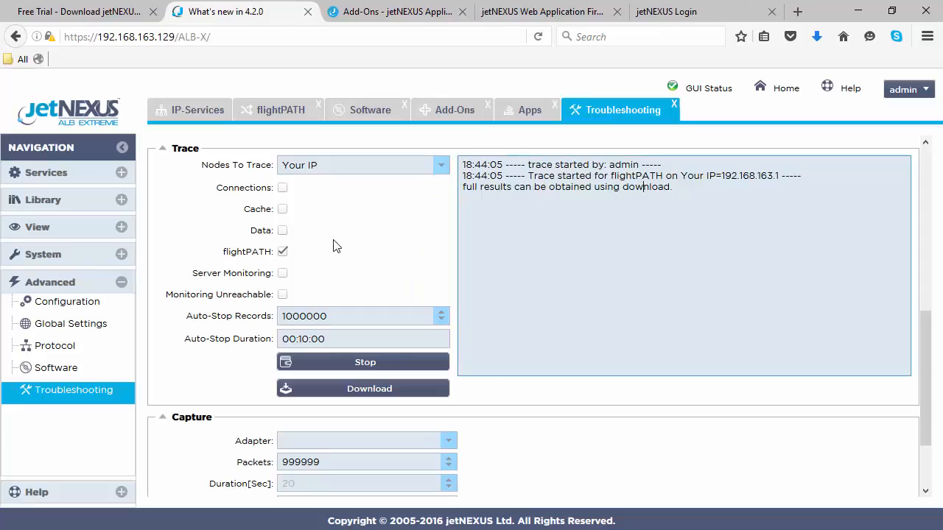
click(705, 13)
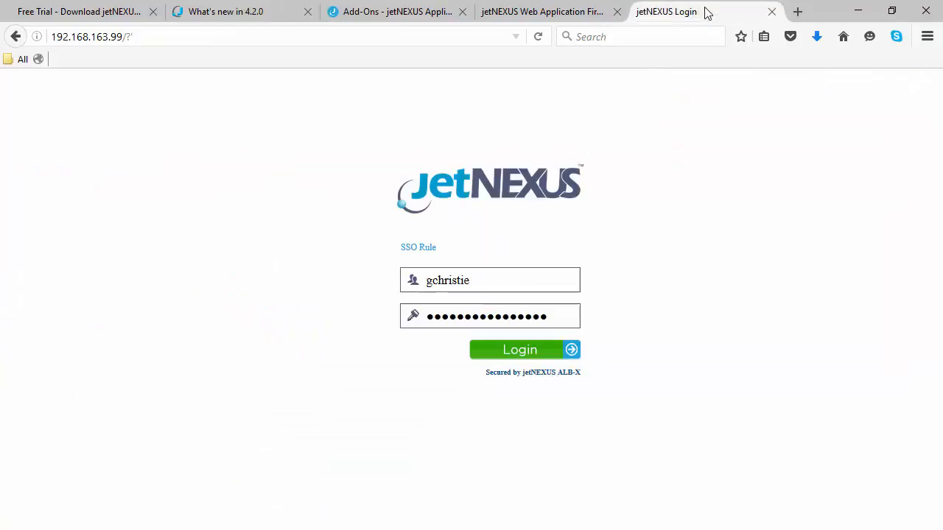
click(554, 357)
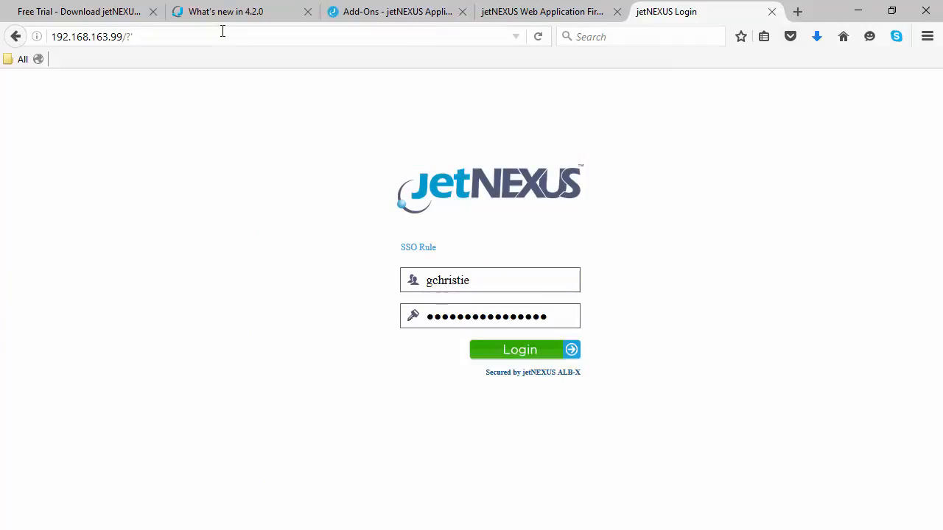
Step: Load app1.jnwork.com, sign in through SSO, and view the new flightPATH trace entries
click(48, 36)
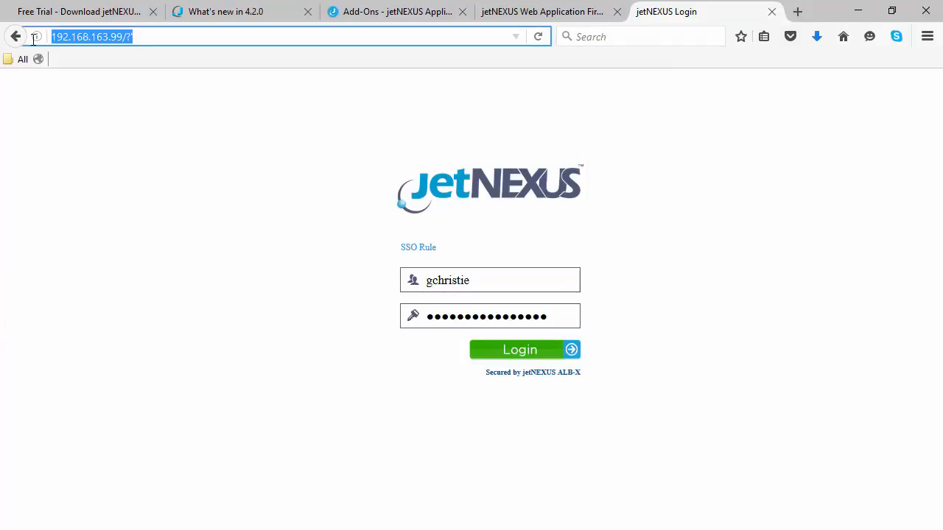
text(app1.jnwork.com)
key(Return)
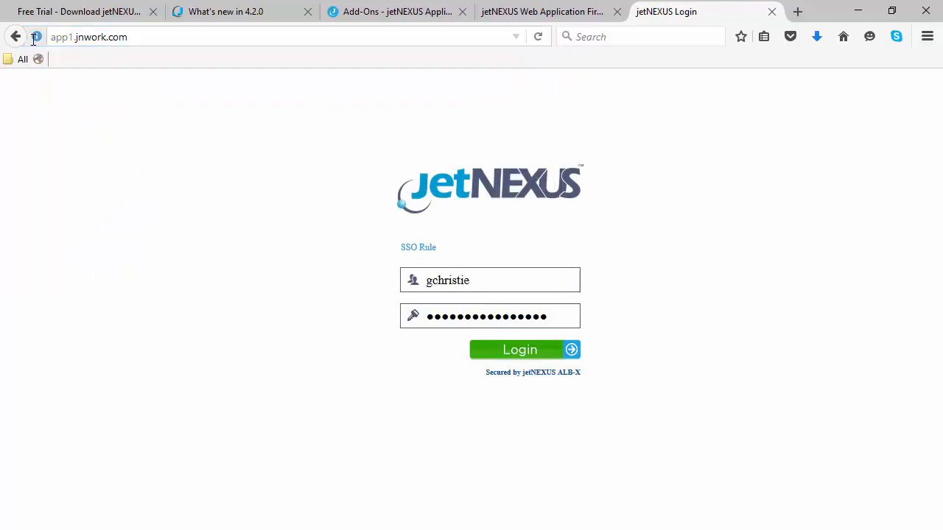
click(546, 359)
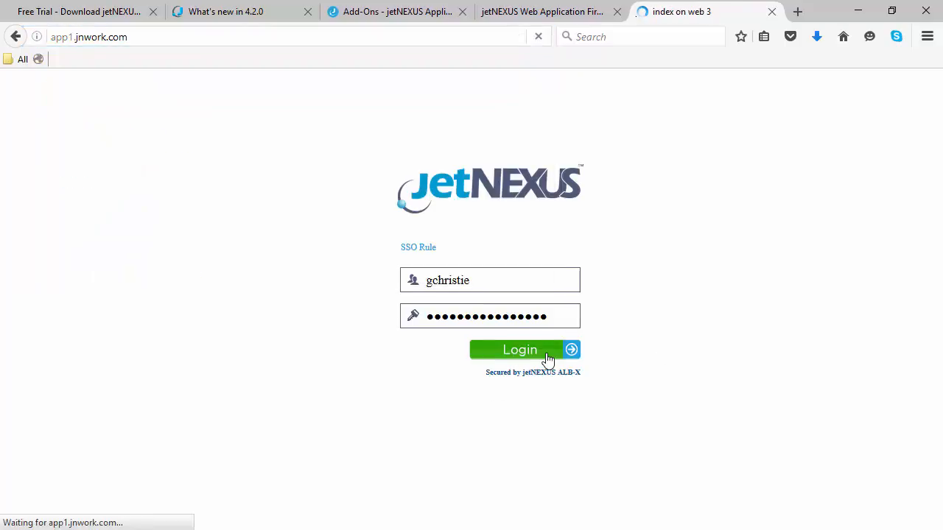
click(258, 12)
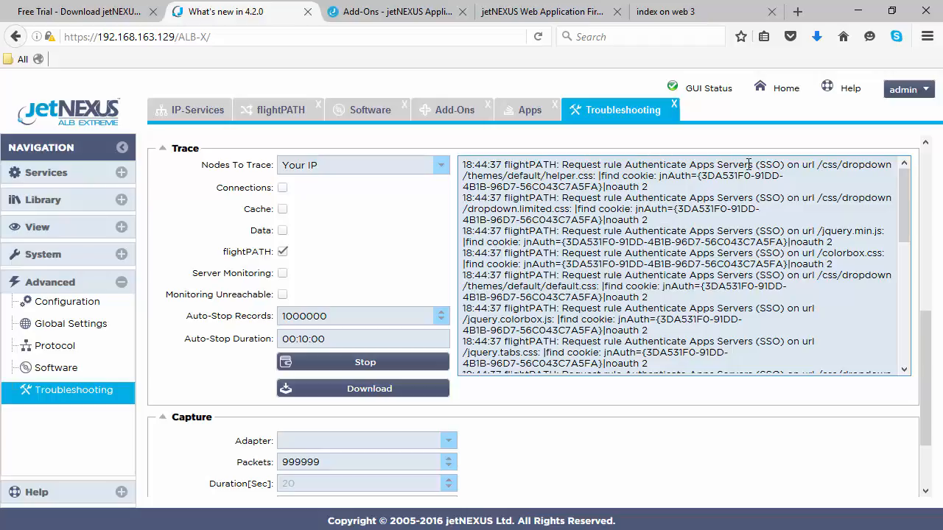
Step: Stop the flightPATH trace, check the real servers list, and return to Troubleshooting
mouse_move(904, 183)
mouse_down()
mouse_move(879, 321)
mouse_move(868, 193)
mouse_up()
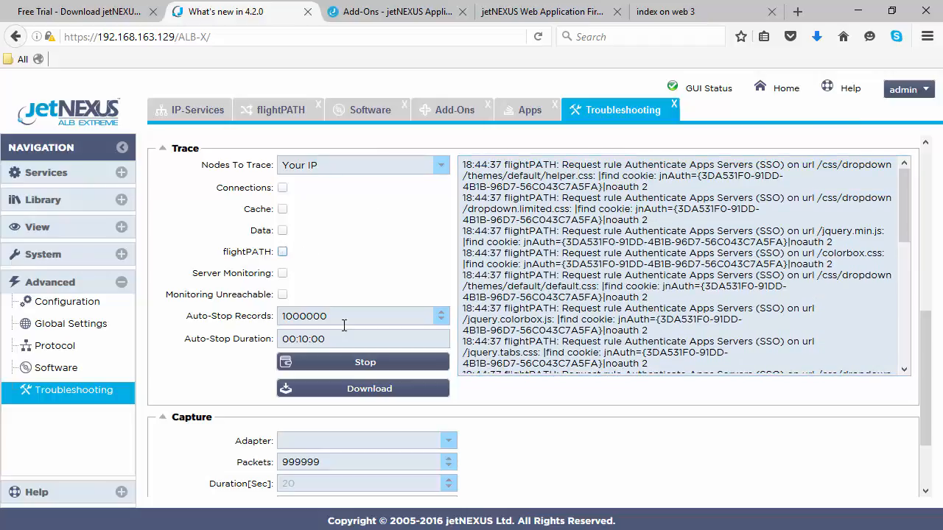
click(362, 362)
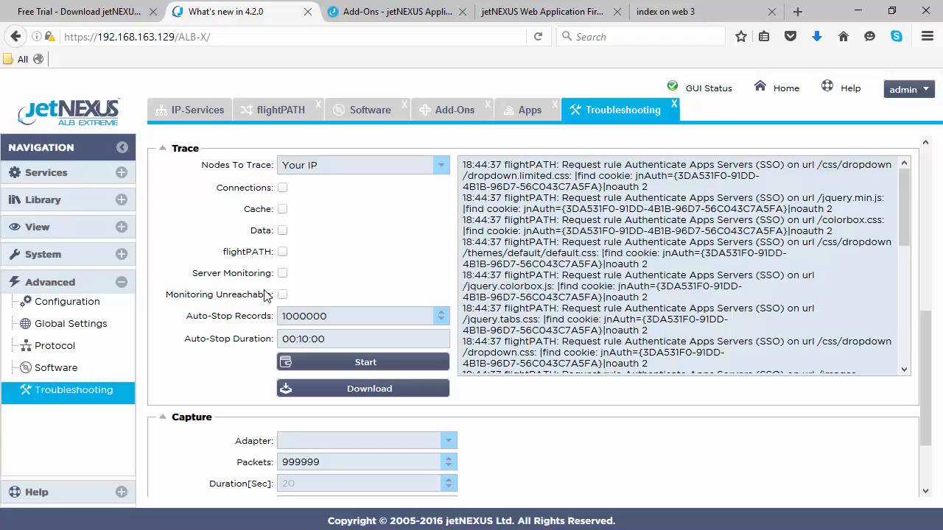
click(184, 118)
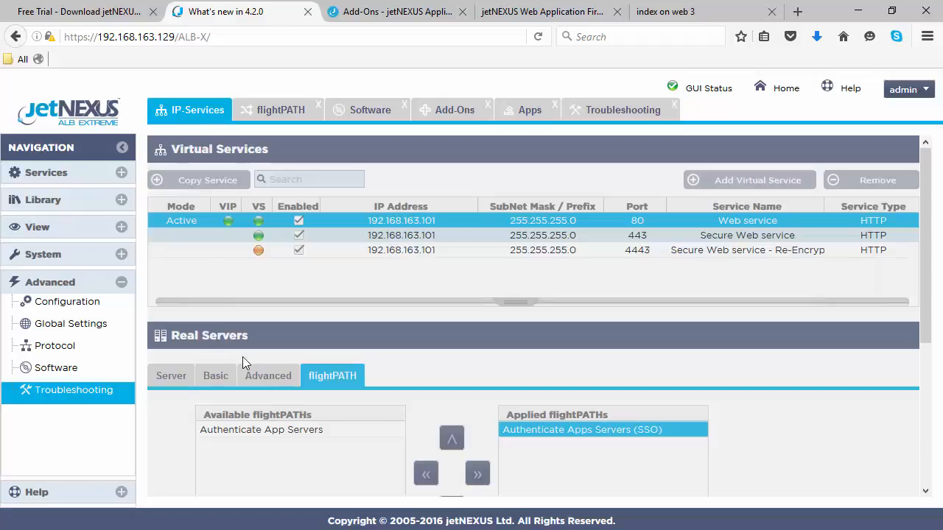
click(189, 375)
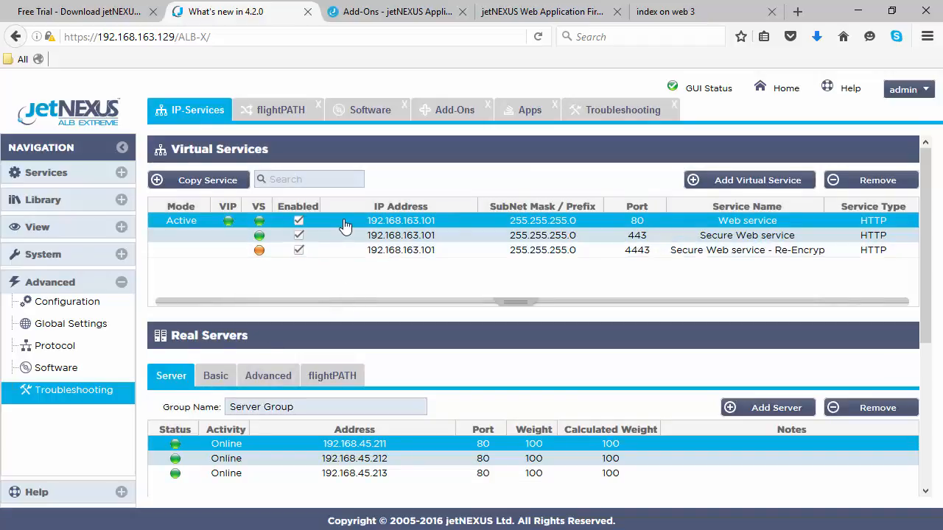
click(648, 116)
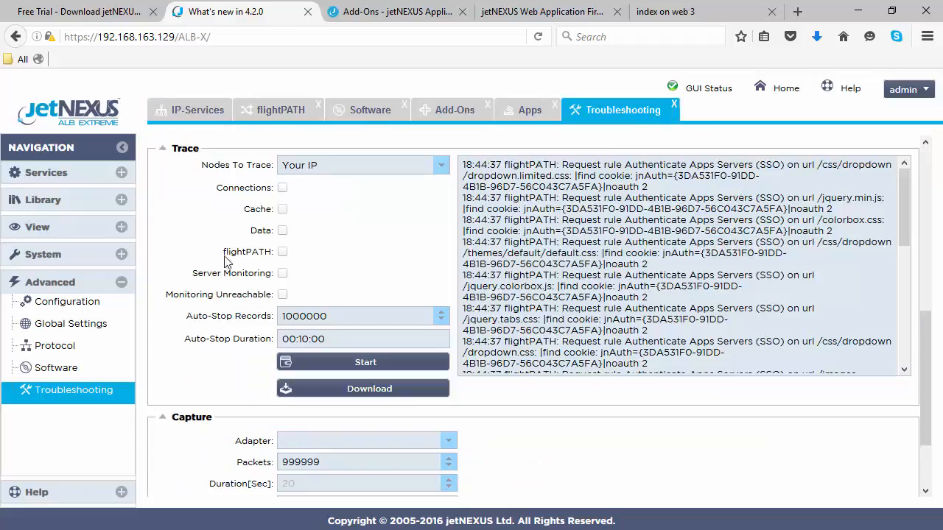
Step: Start a Server Monitoring trace and change real server 192.168.45.213's port from 80 to 86
click(364, 367)
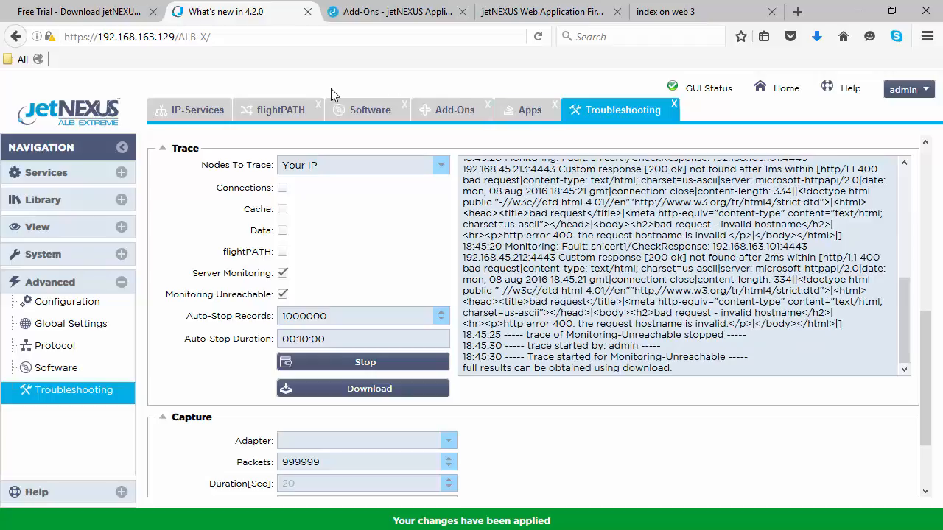
click(193, 110)
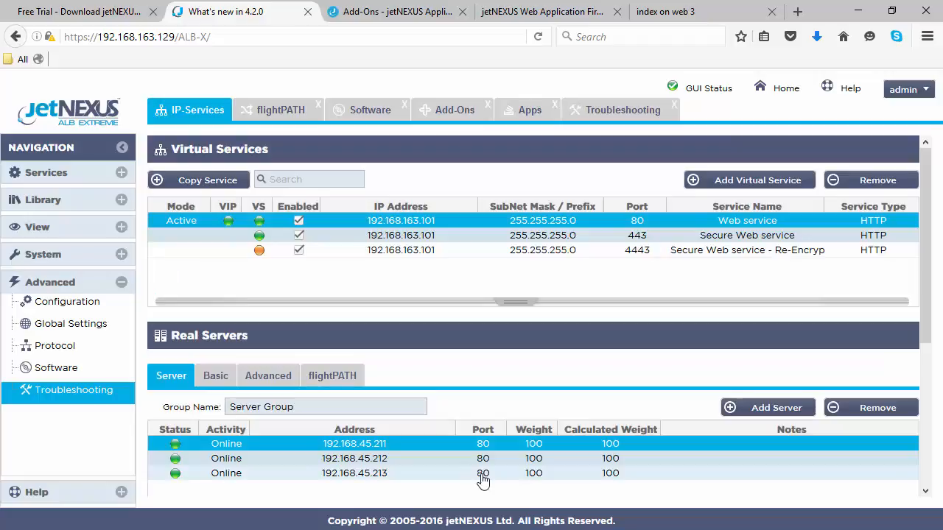
double_click(481, 474)
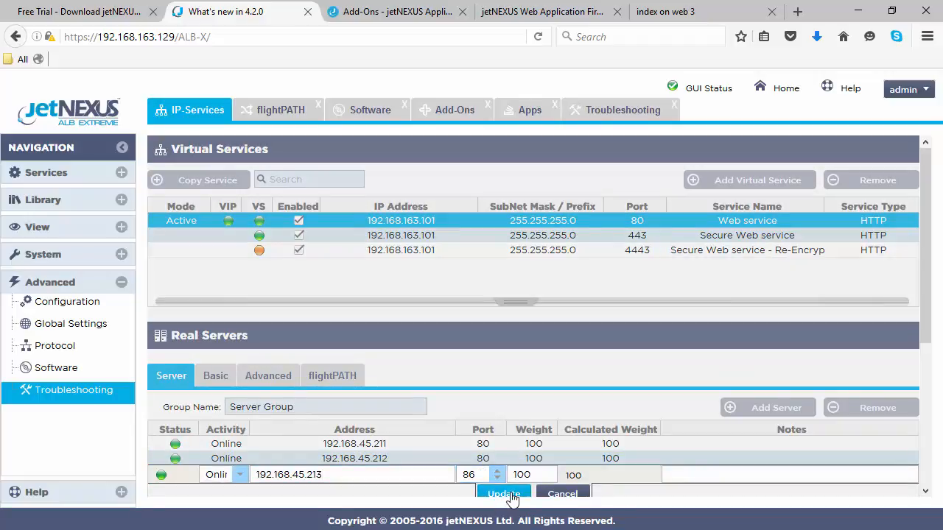
click(504, 494)
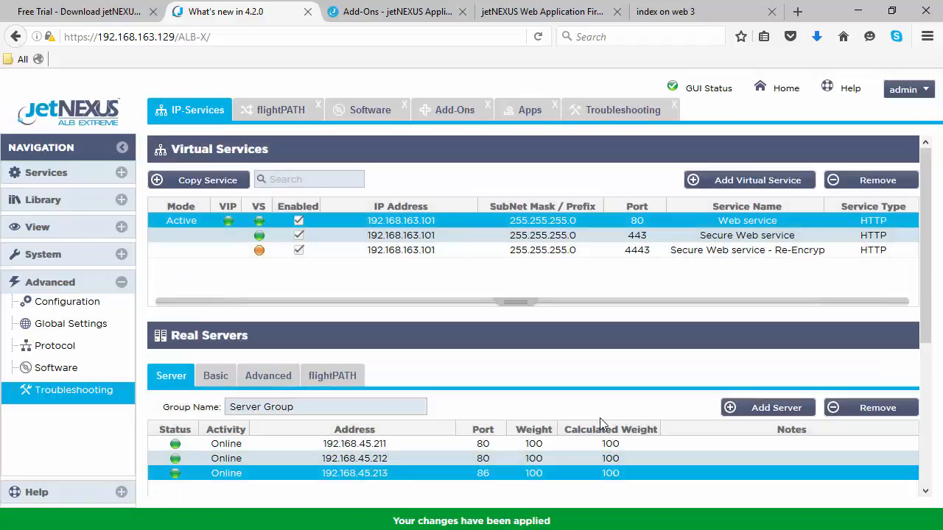
click(638, 112)
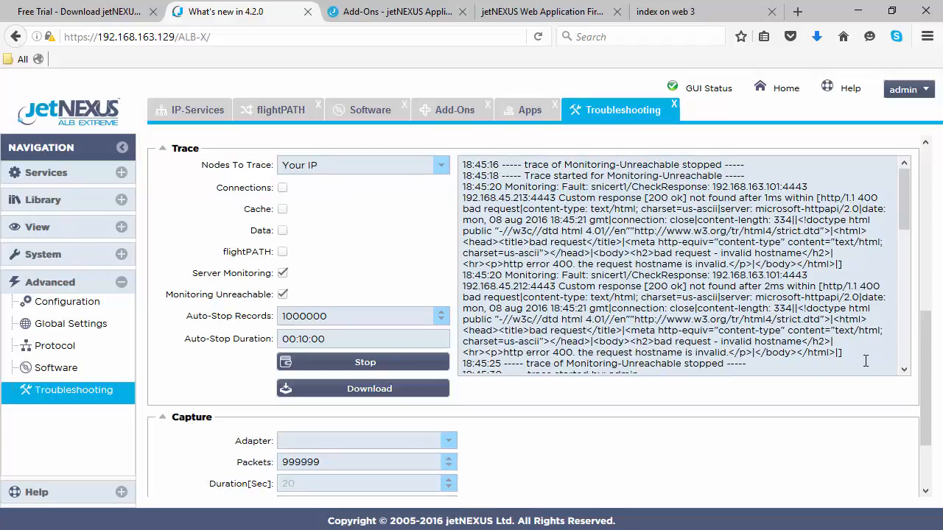
Step: Stop the trace and review the logged connection-refused faults, including the 1003ms timeout
scroll(905, 346, down, 1)
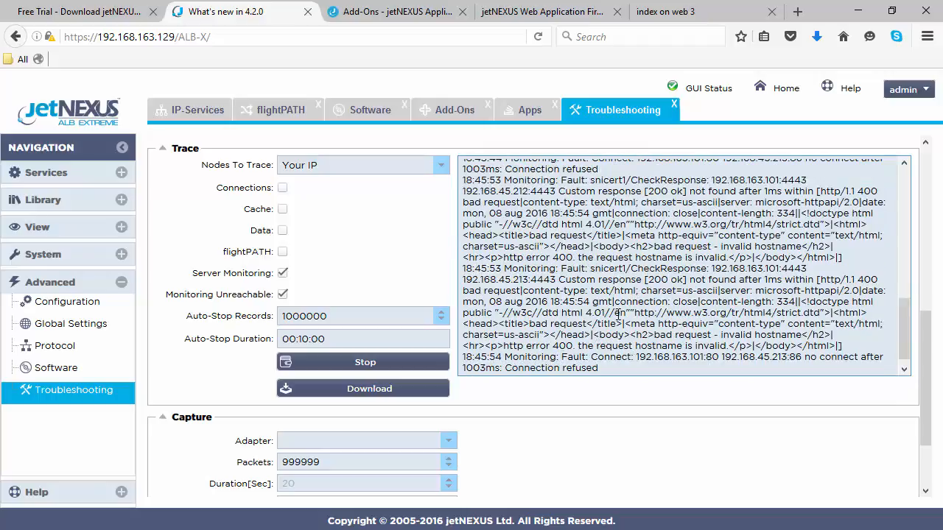
click(406, 364)
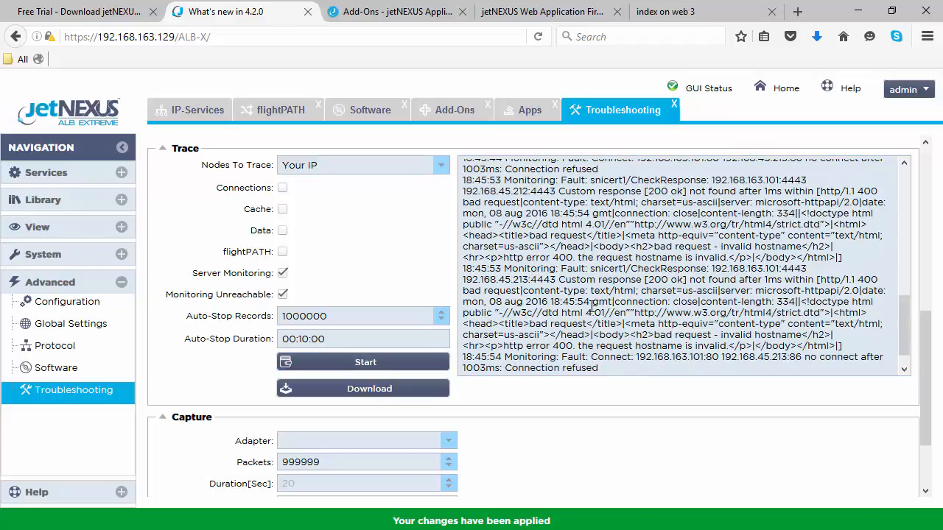
scroll(591, 307, up, 2)
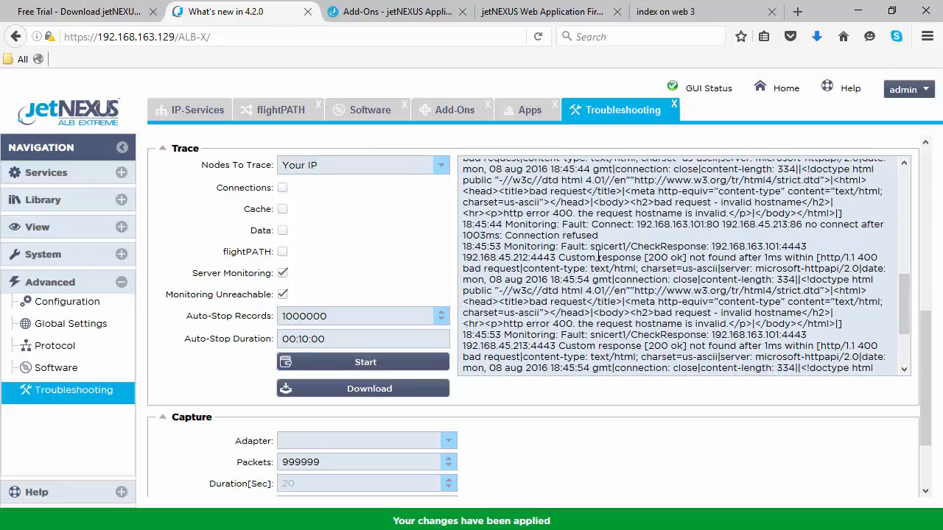
scroll(648, 254, down, 5)
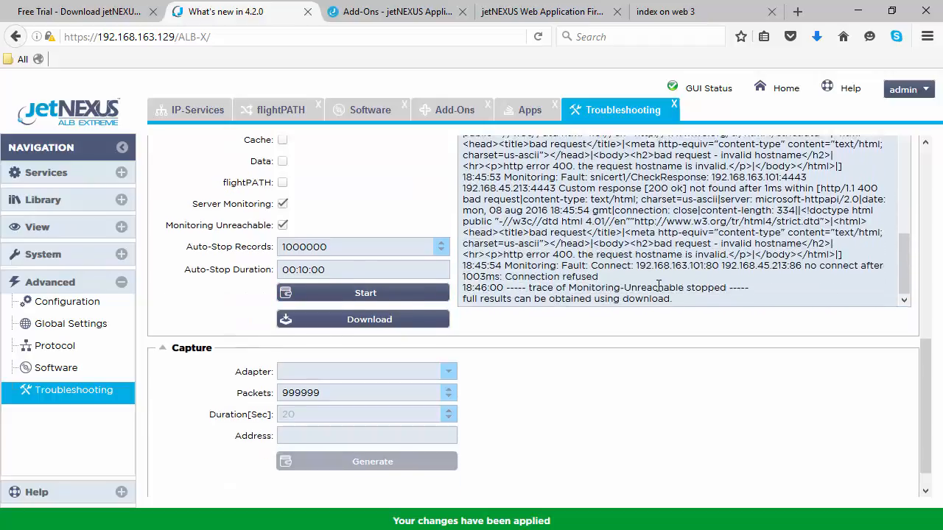
scroll(658, 287, down, 1)
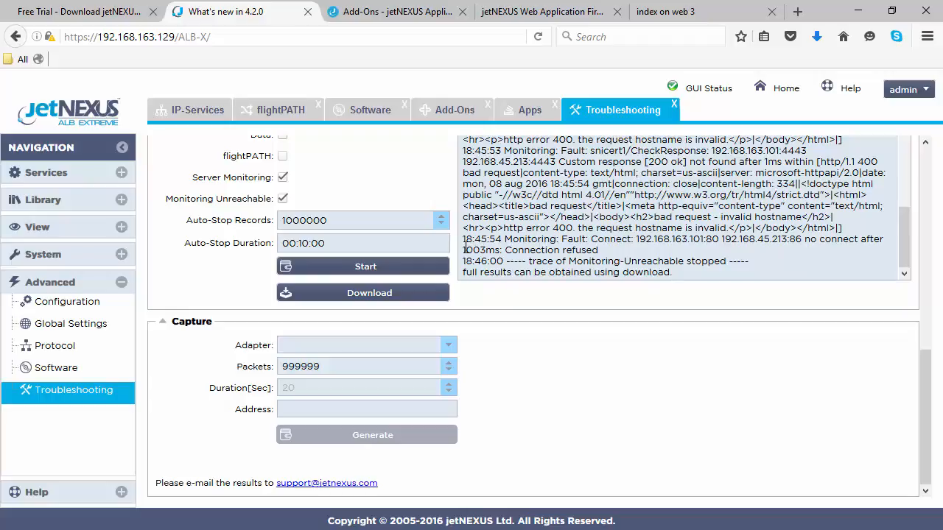
drag(463, 251, 490, 250)
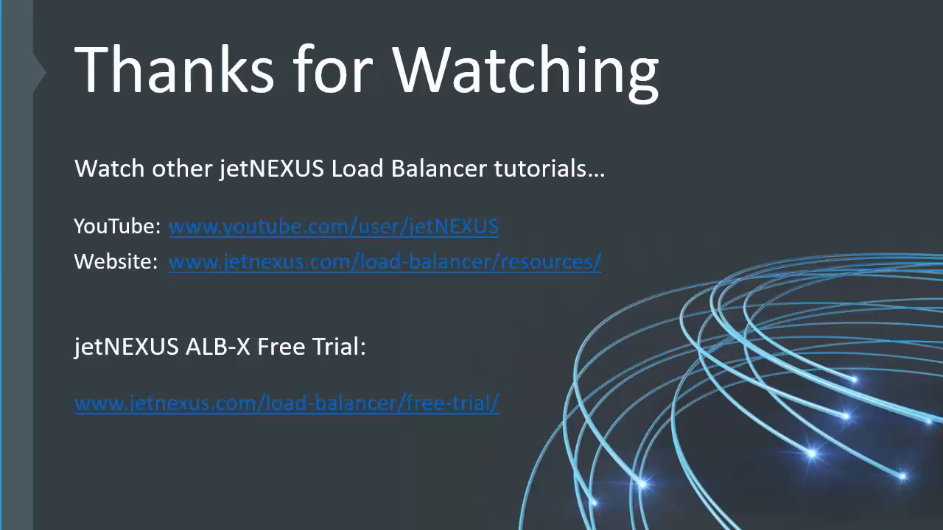